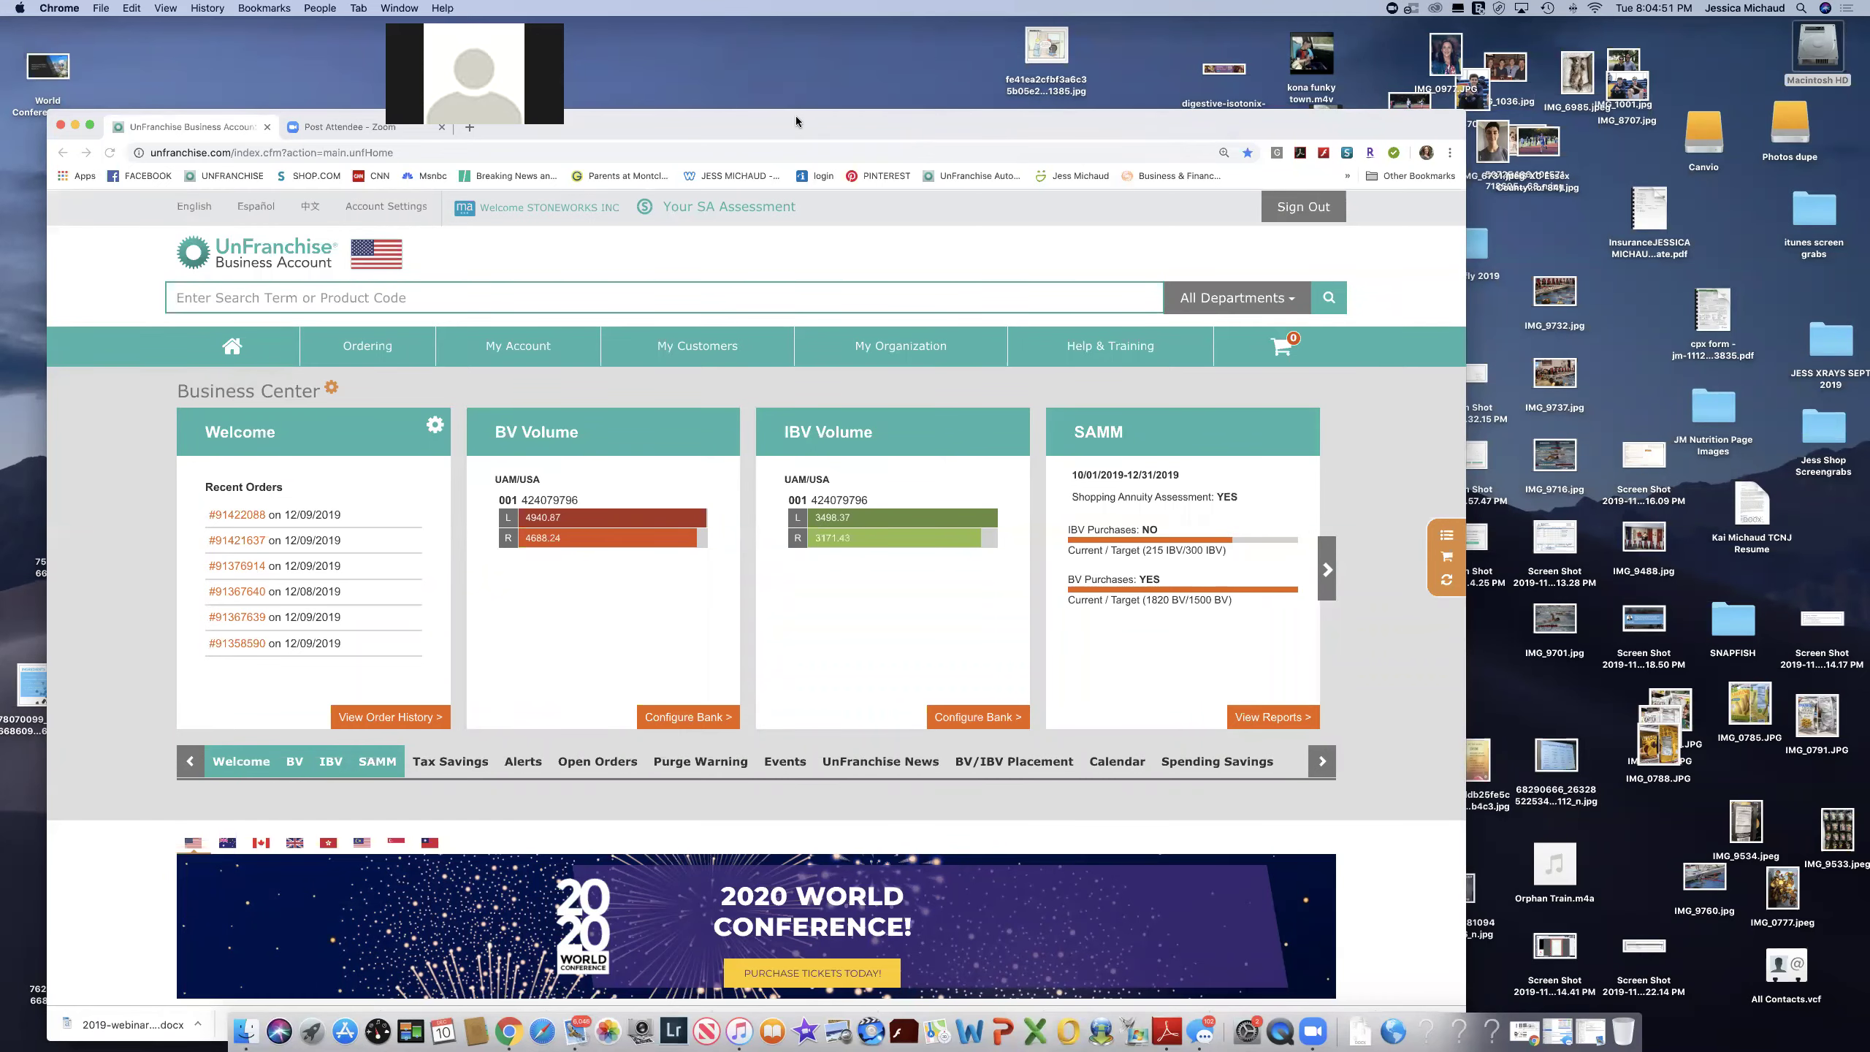
Open the Inventory Management page from the Ordering section and reposition the browser window to show the product table.
left_click_drag(777, 123, 918, 55)
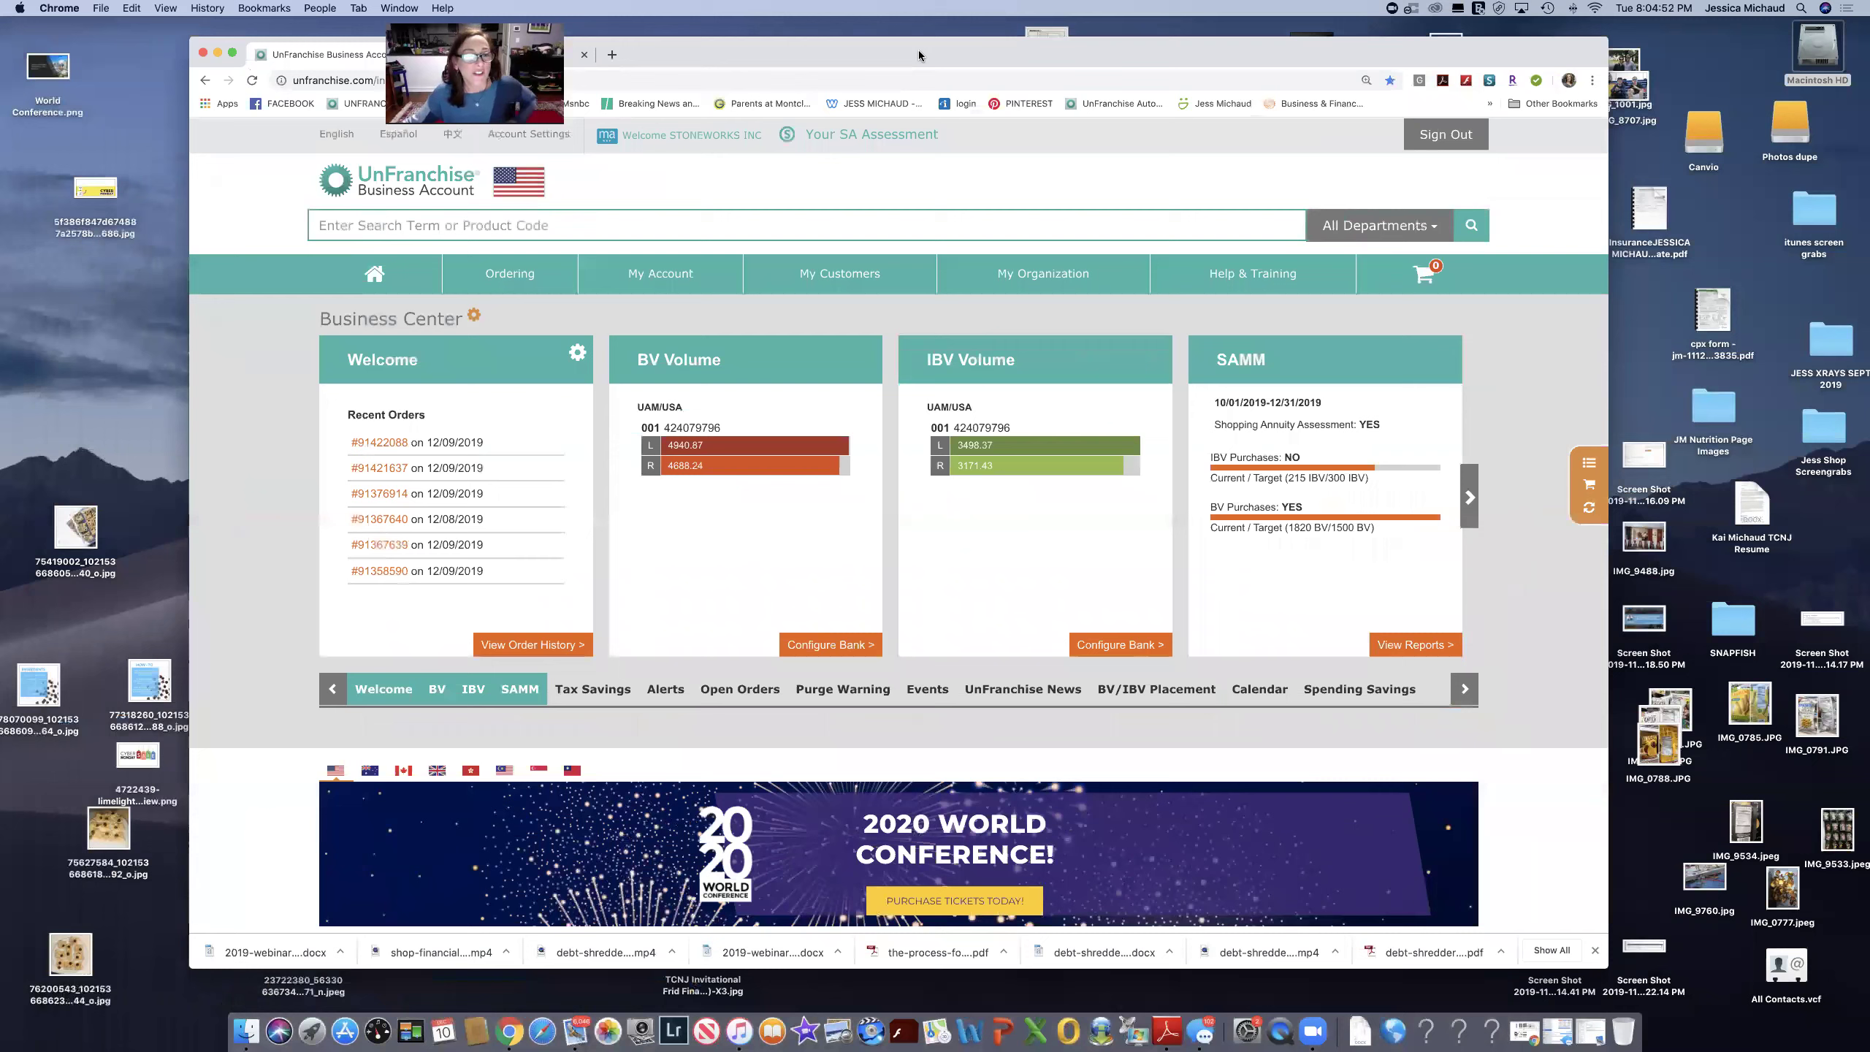
left_click_drag(1261, 57, 1250, 112)
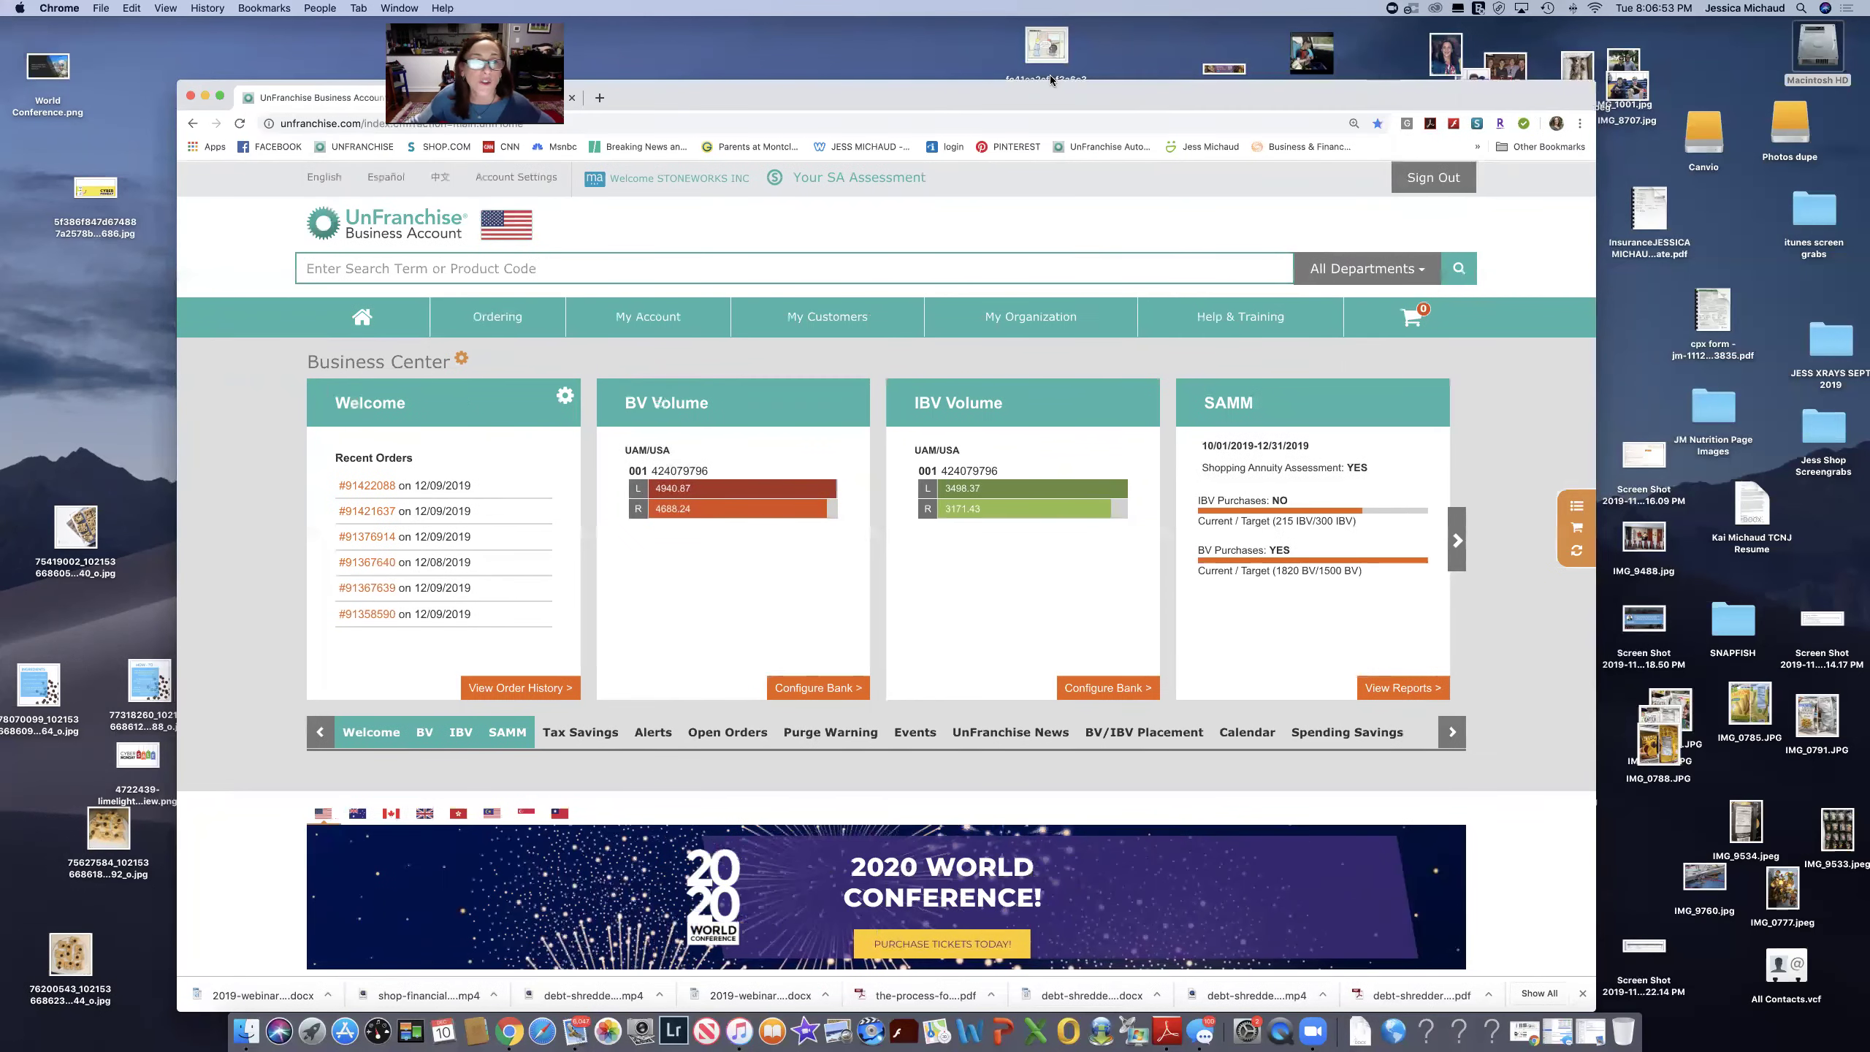
left_click(540, 330)
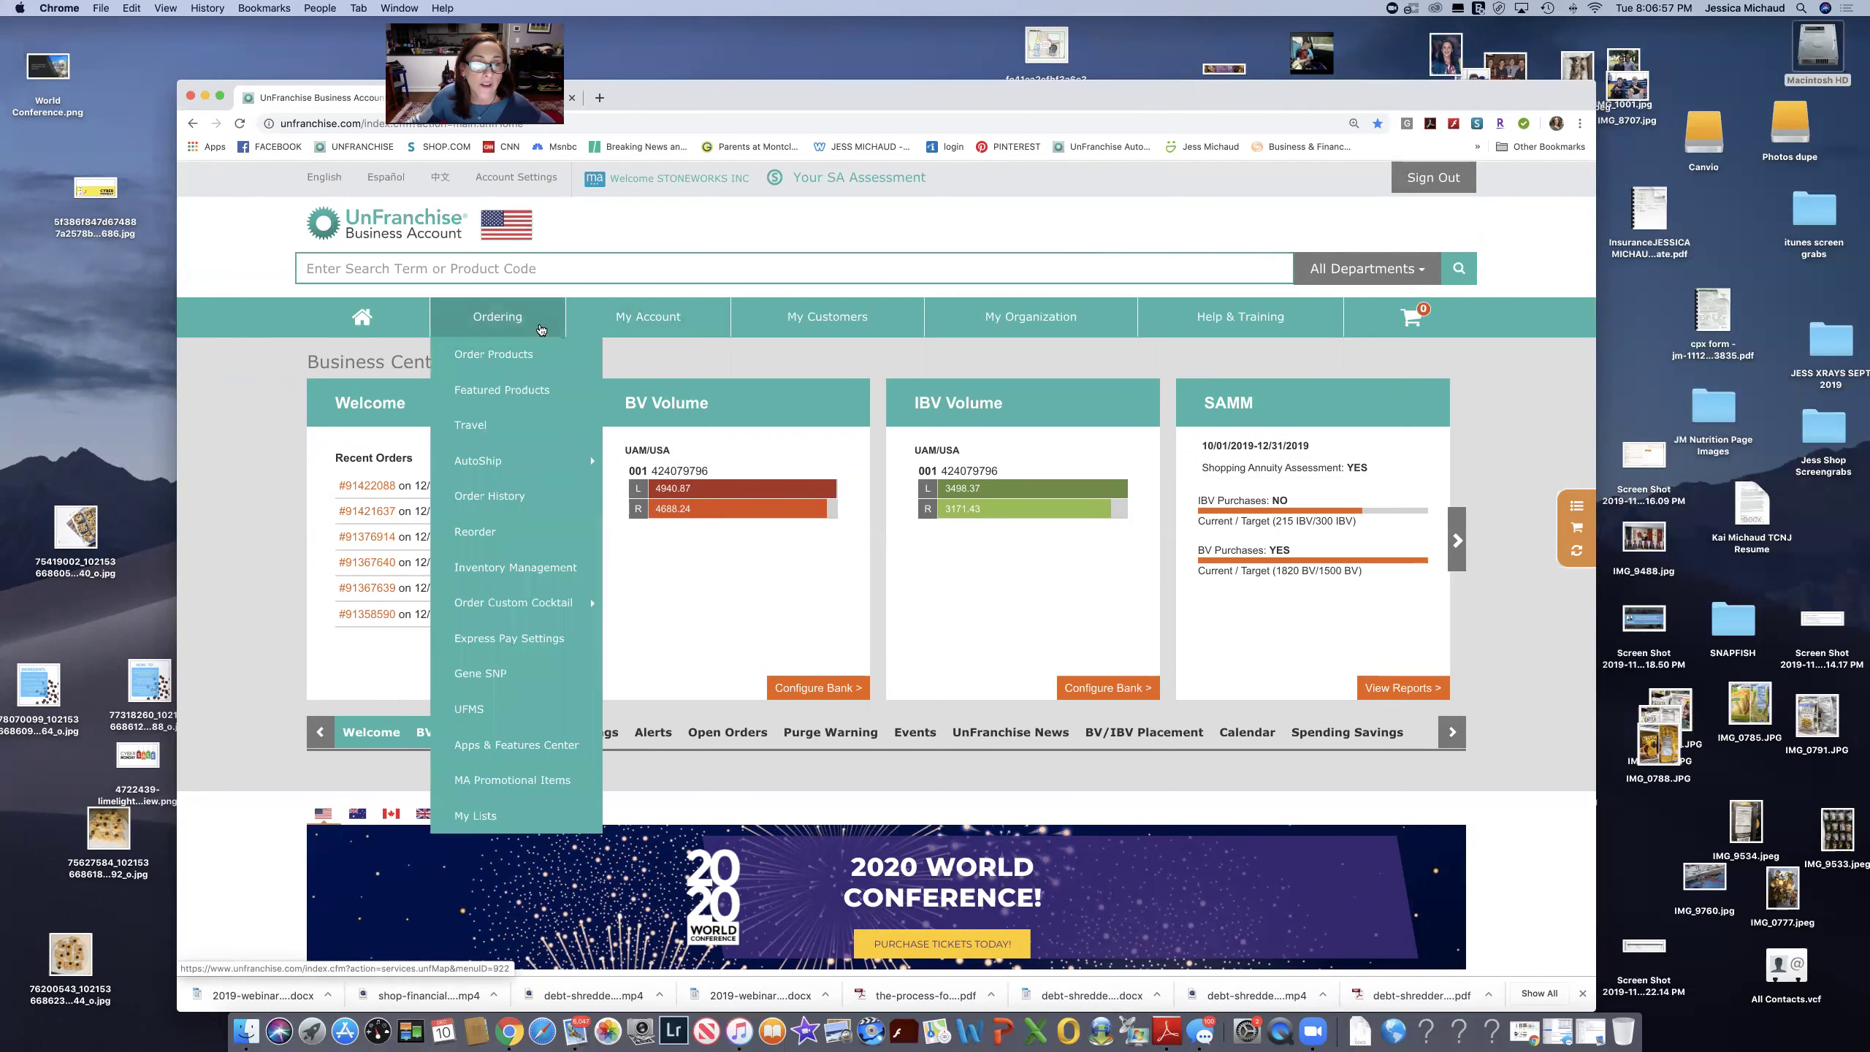
left_click(558, 574)
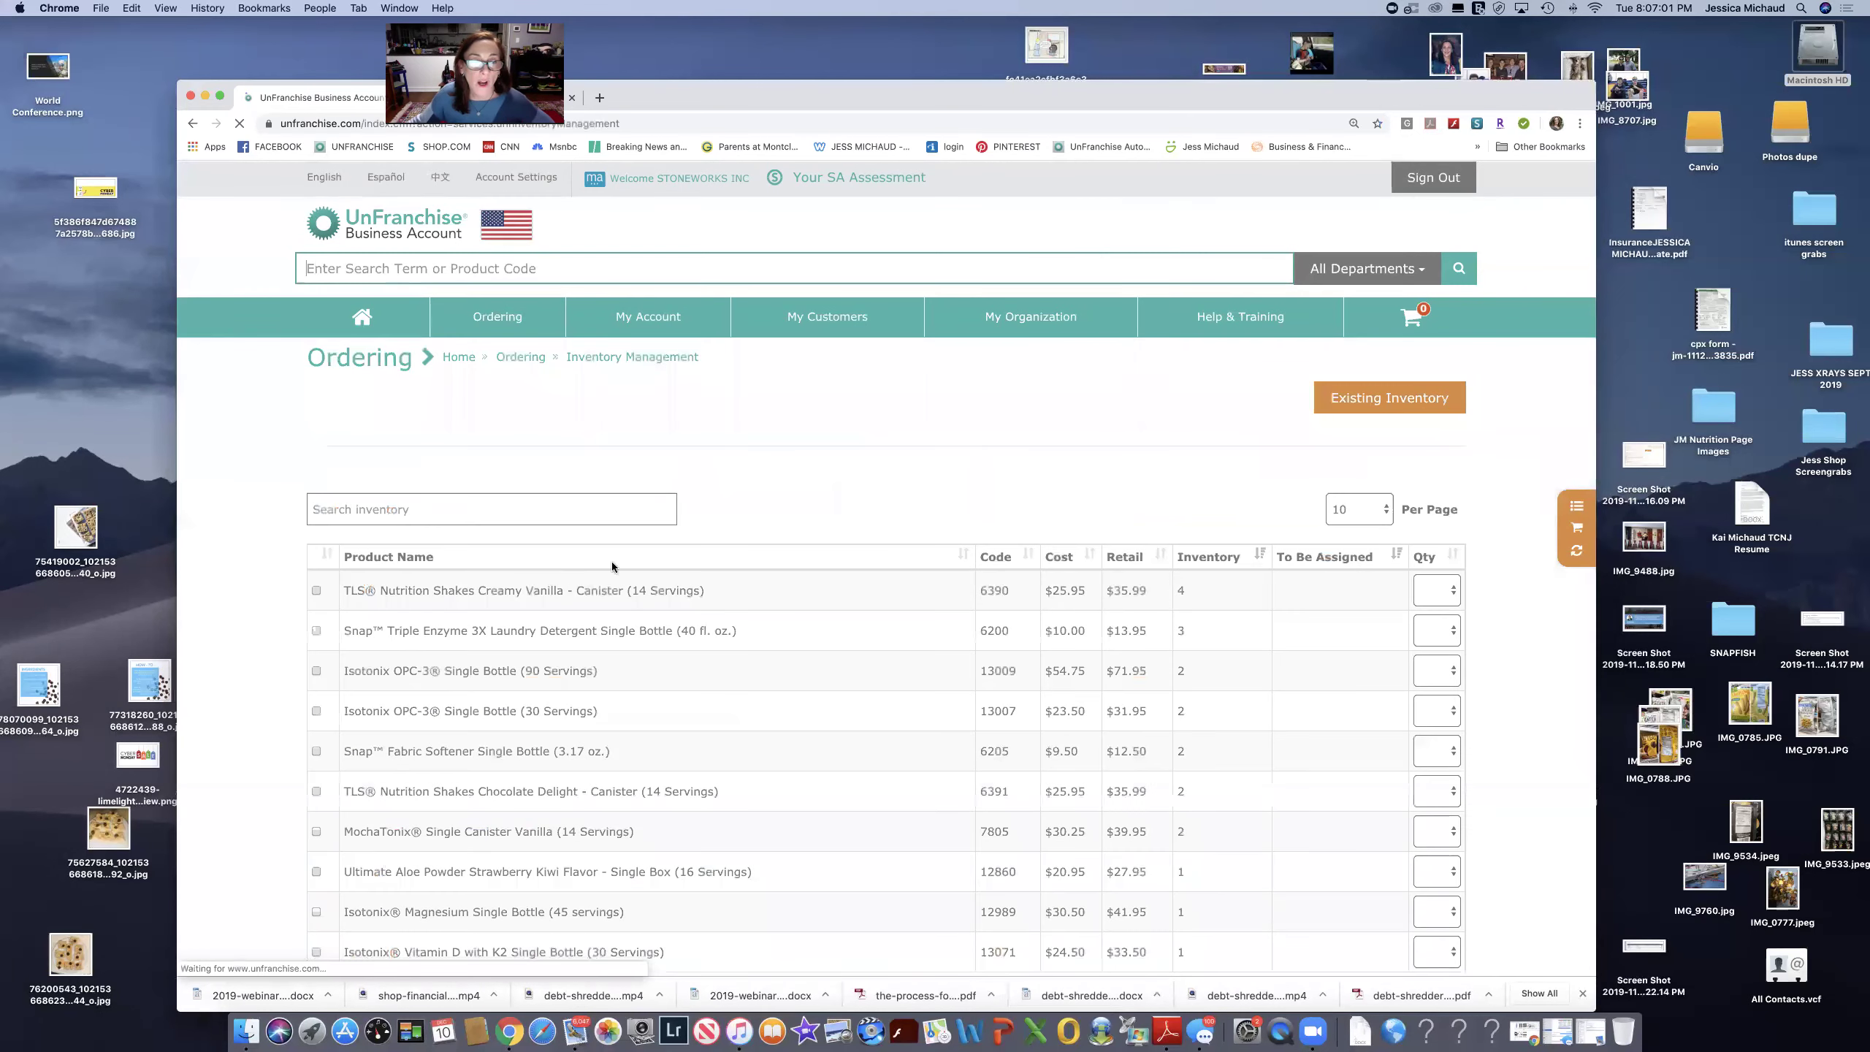
left_click_drag(1157, 85, 1135, 51)
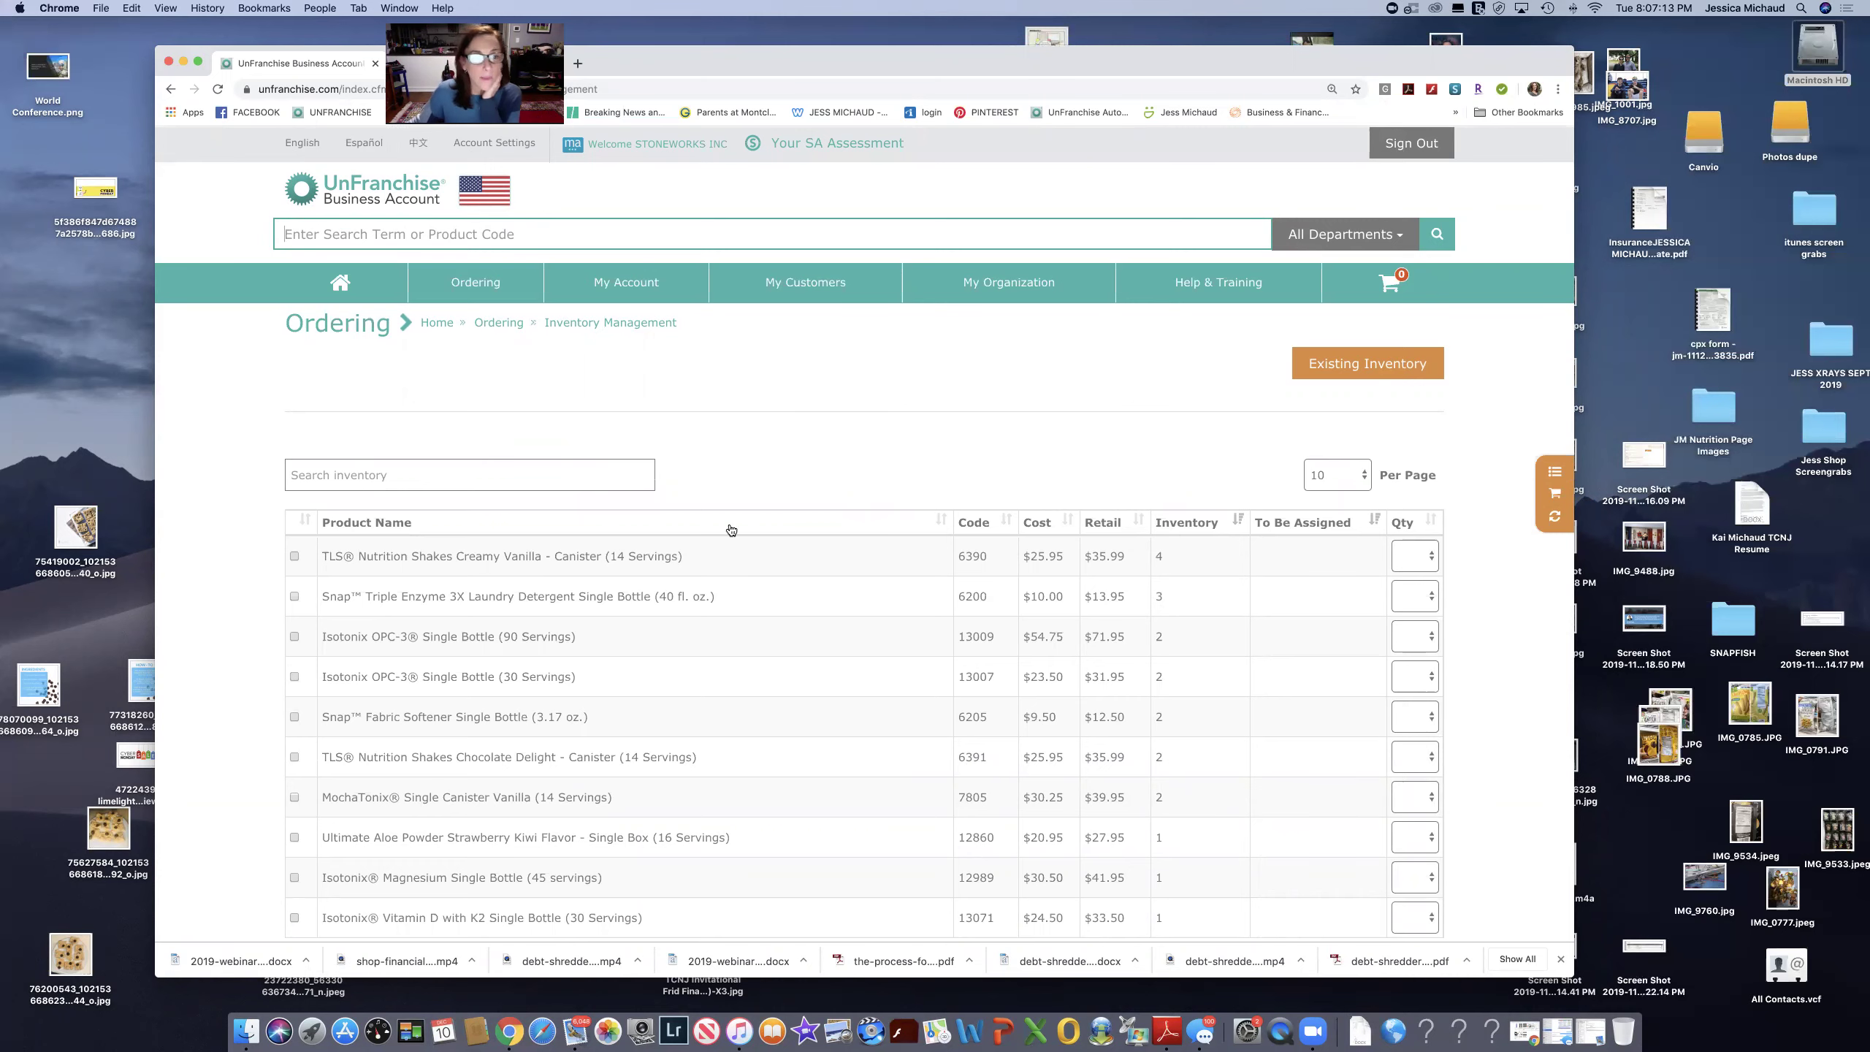
Review the products, costs, retail prices and stock quantities across all three pages of the inventory list.
scroll(731, 530, "down", 5)
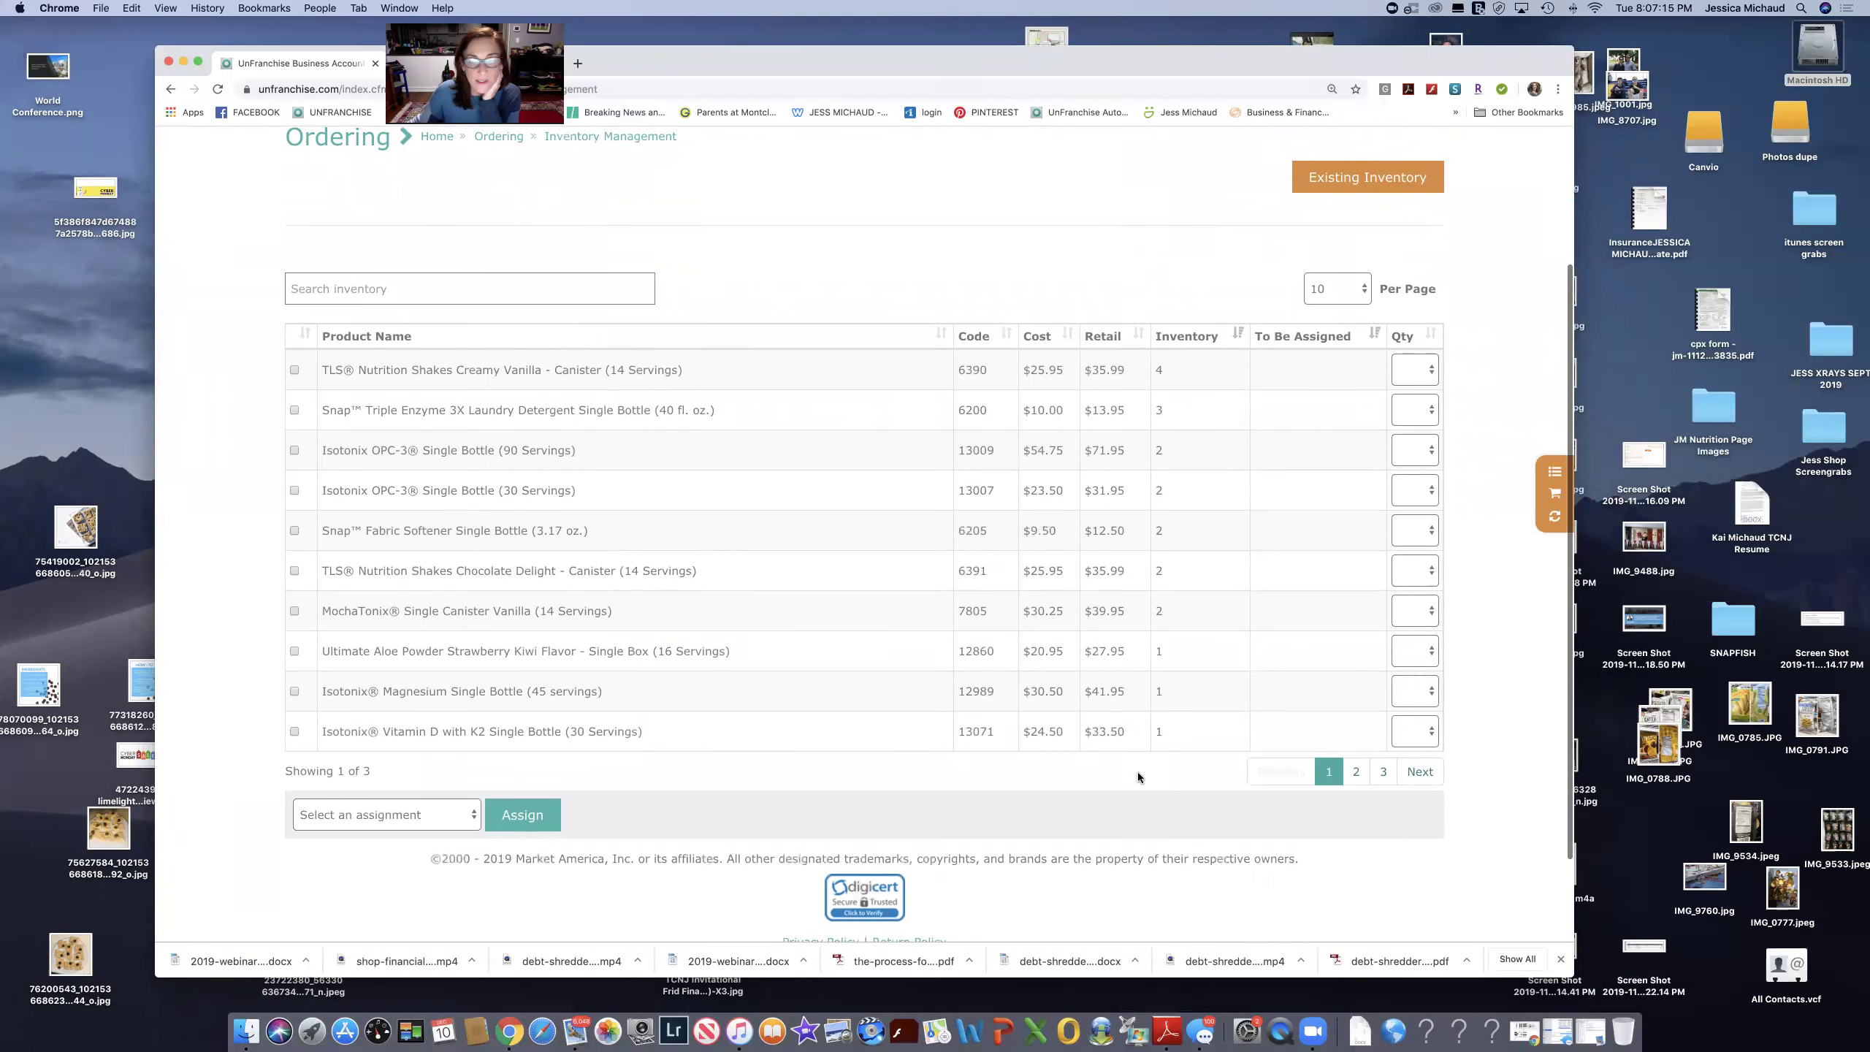
scroll(1137, 772, "down", 1)
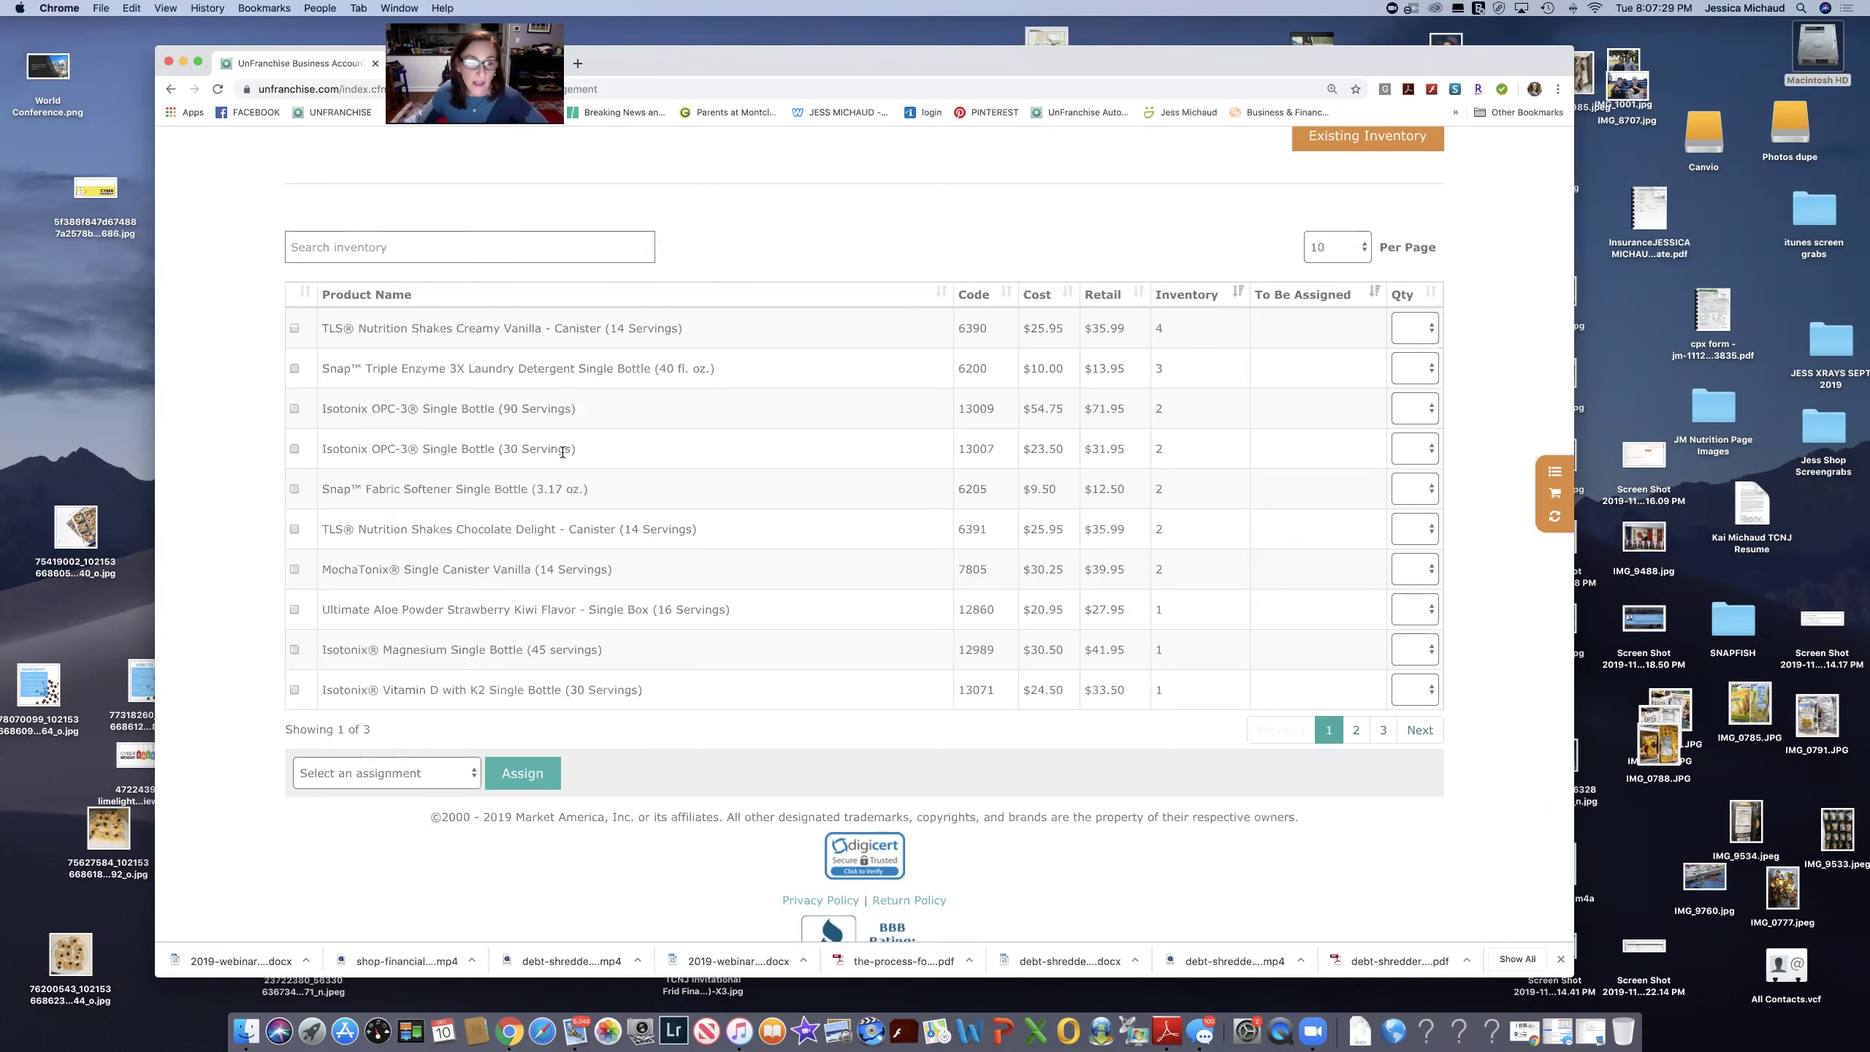
scroll(627, 481, "up", 1)
scroll(627, 481, "up", 5)
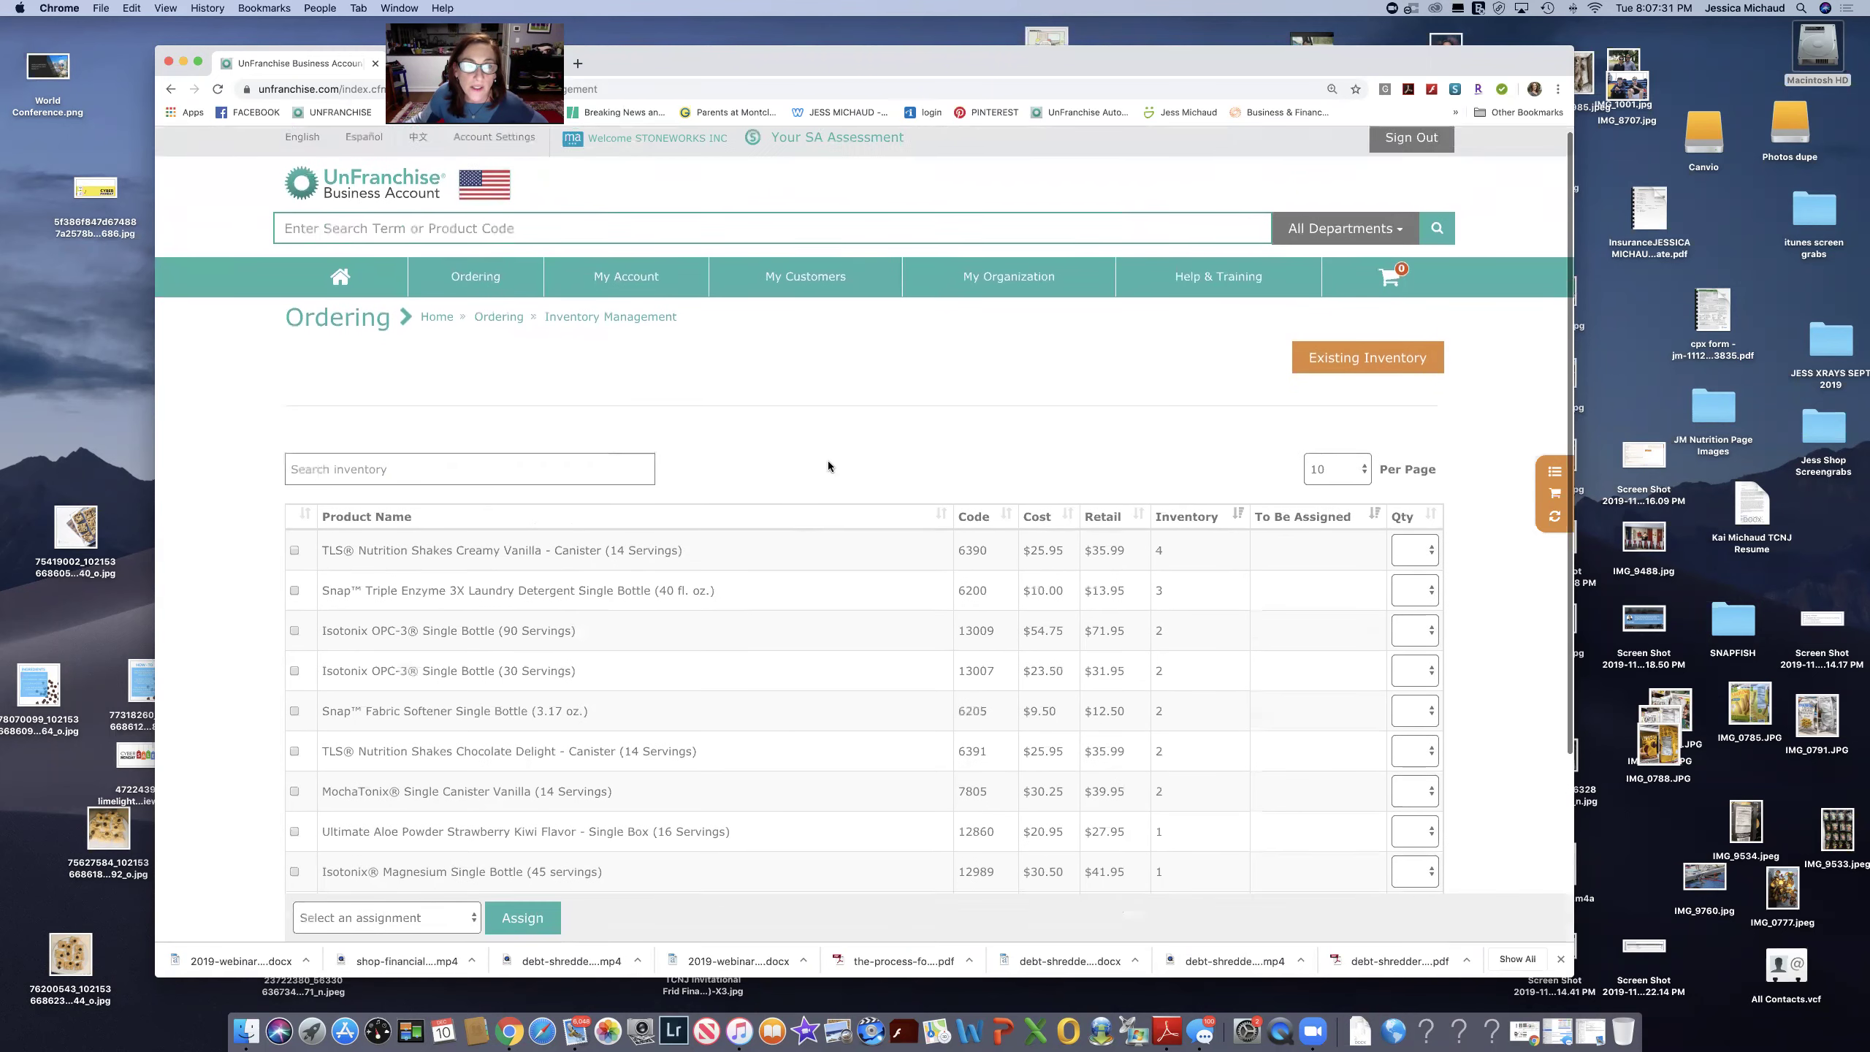
left_click(1351, 375)
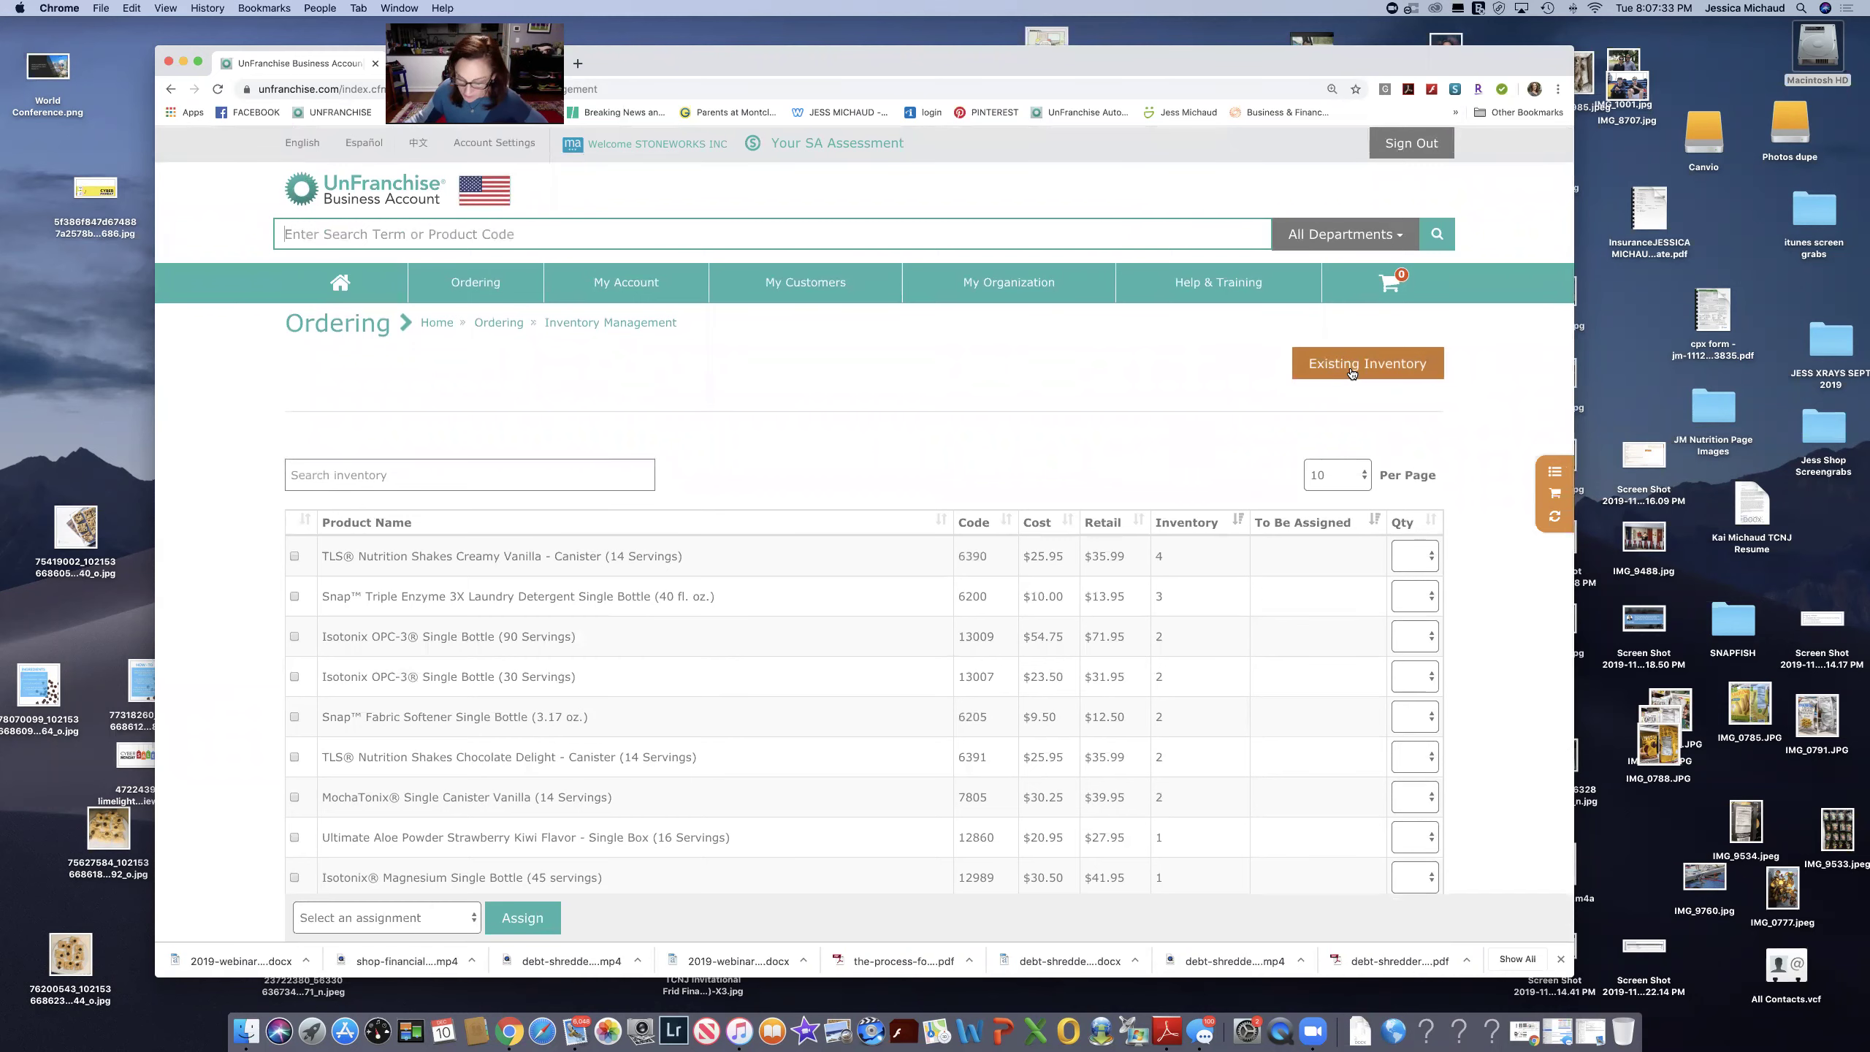
scroll(996, 548, "down", 5)
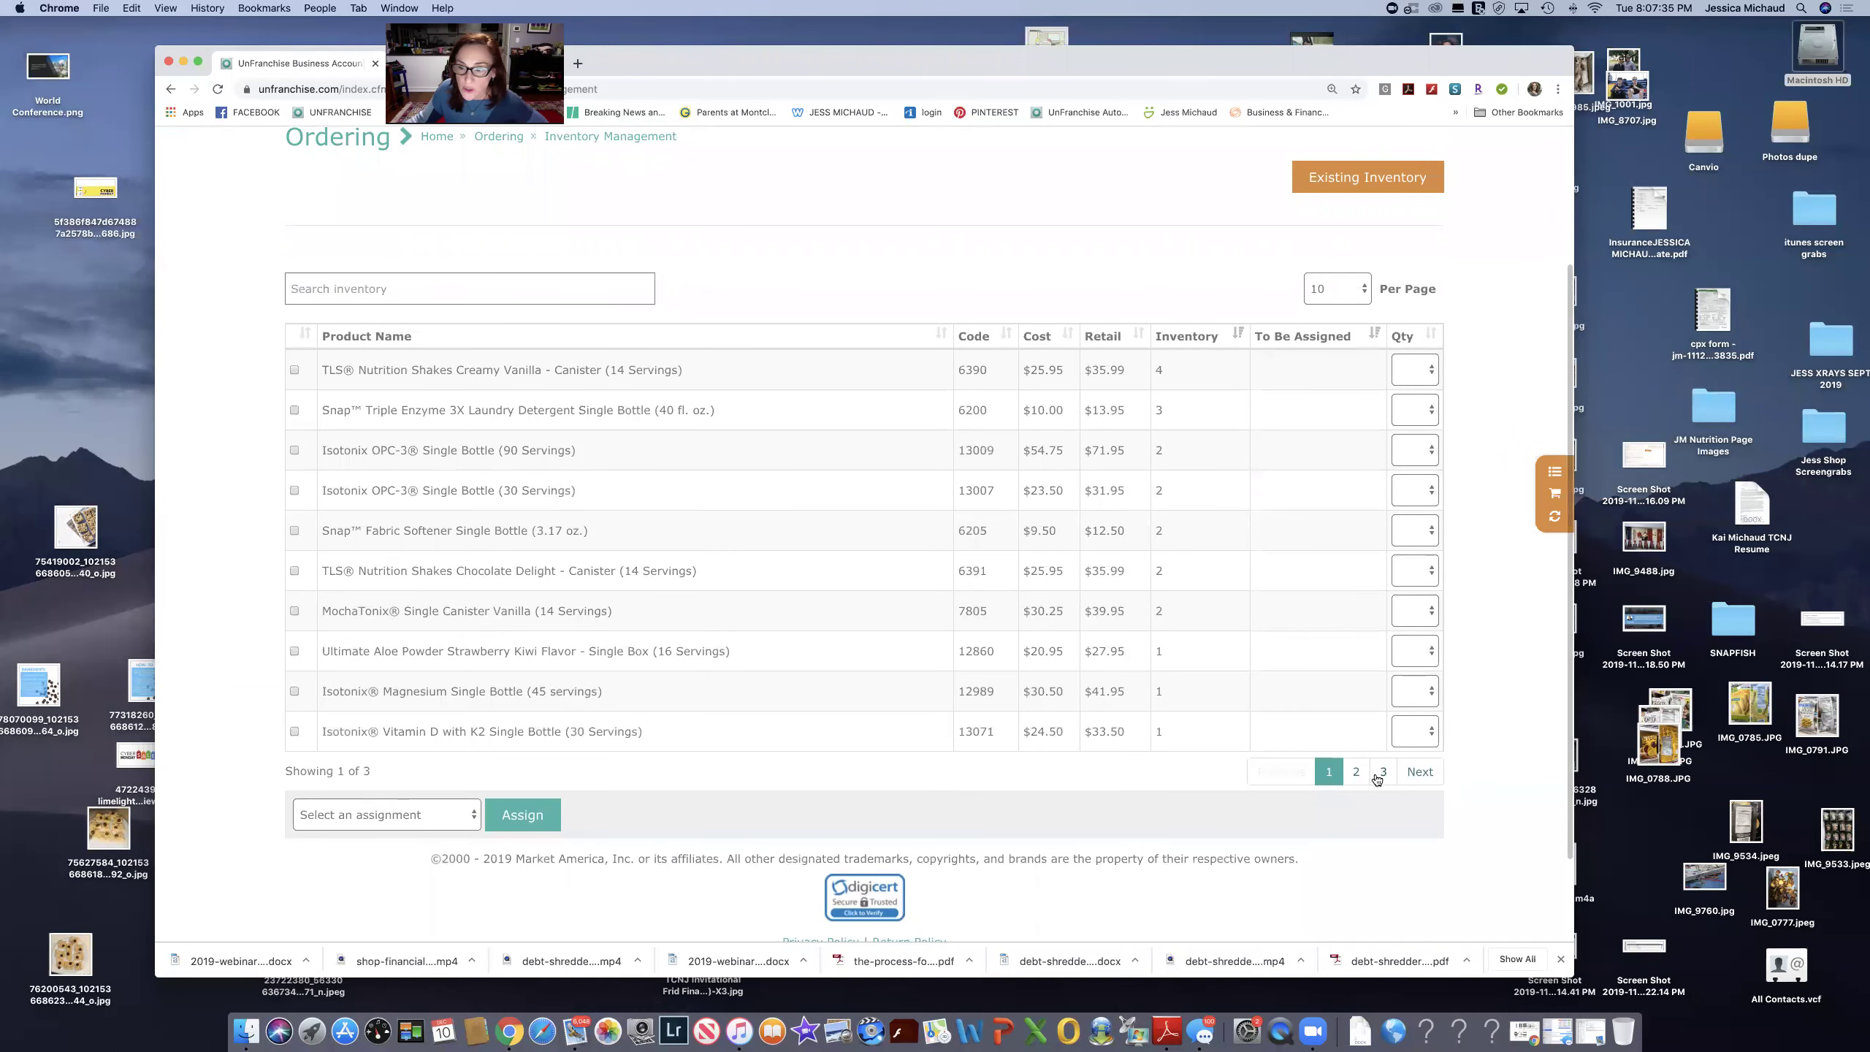
left_click(1357, 774)
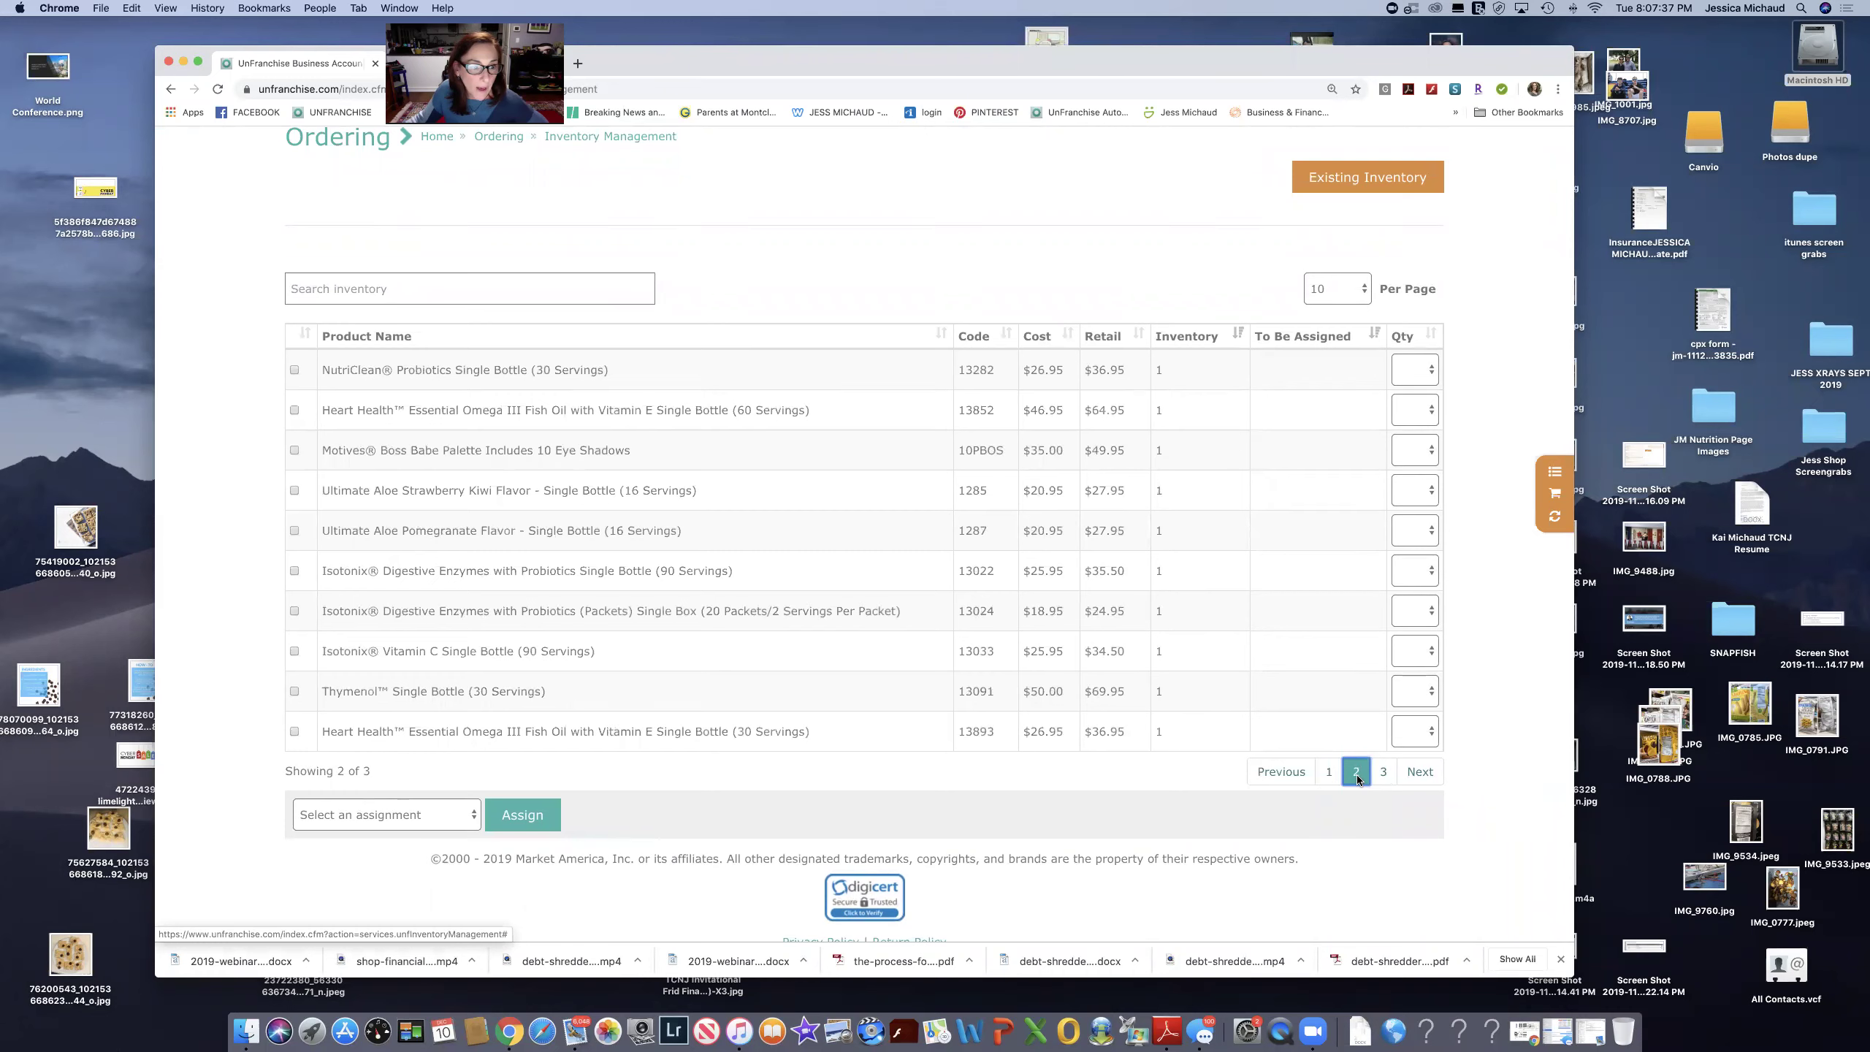
left_click(1409, 772)
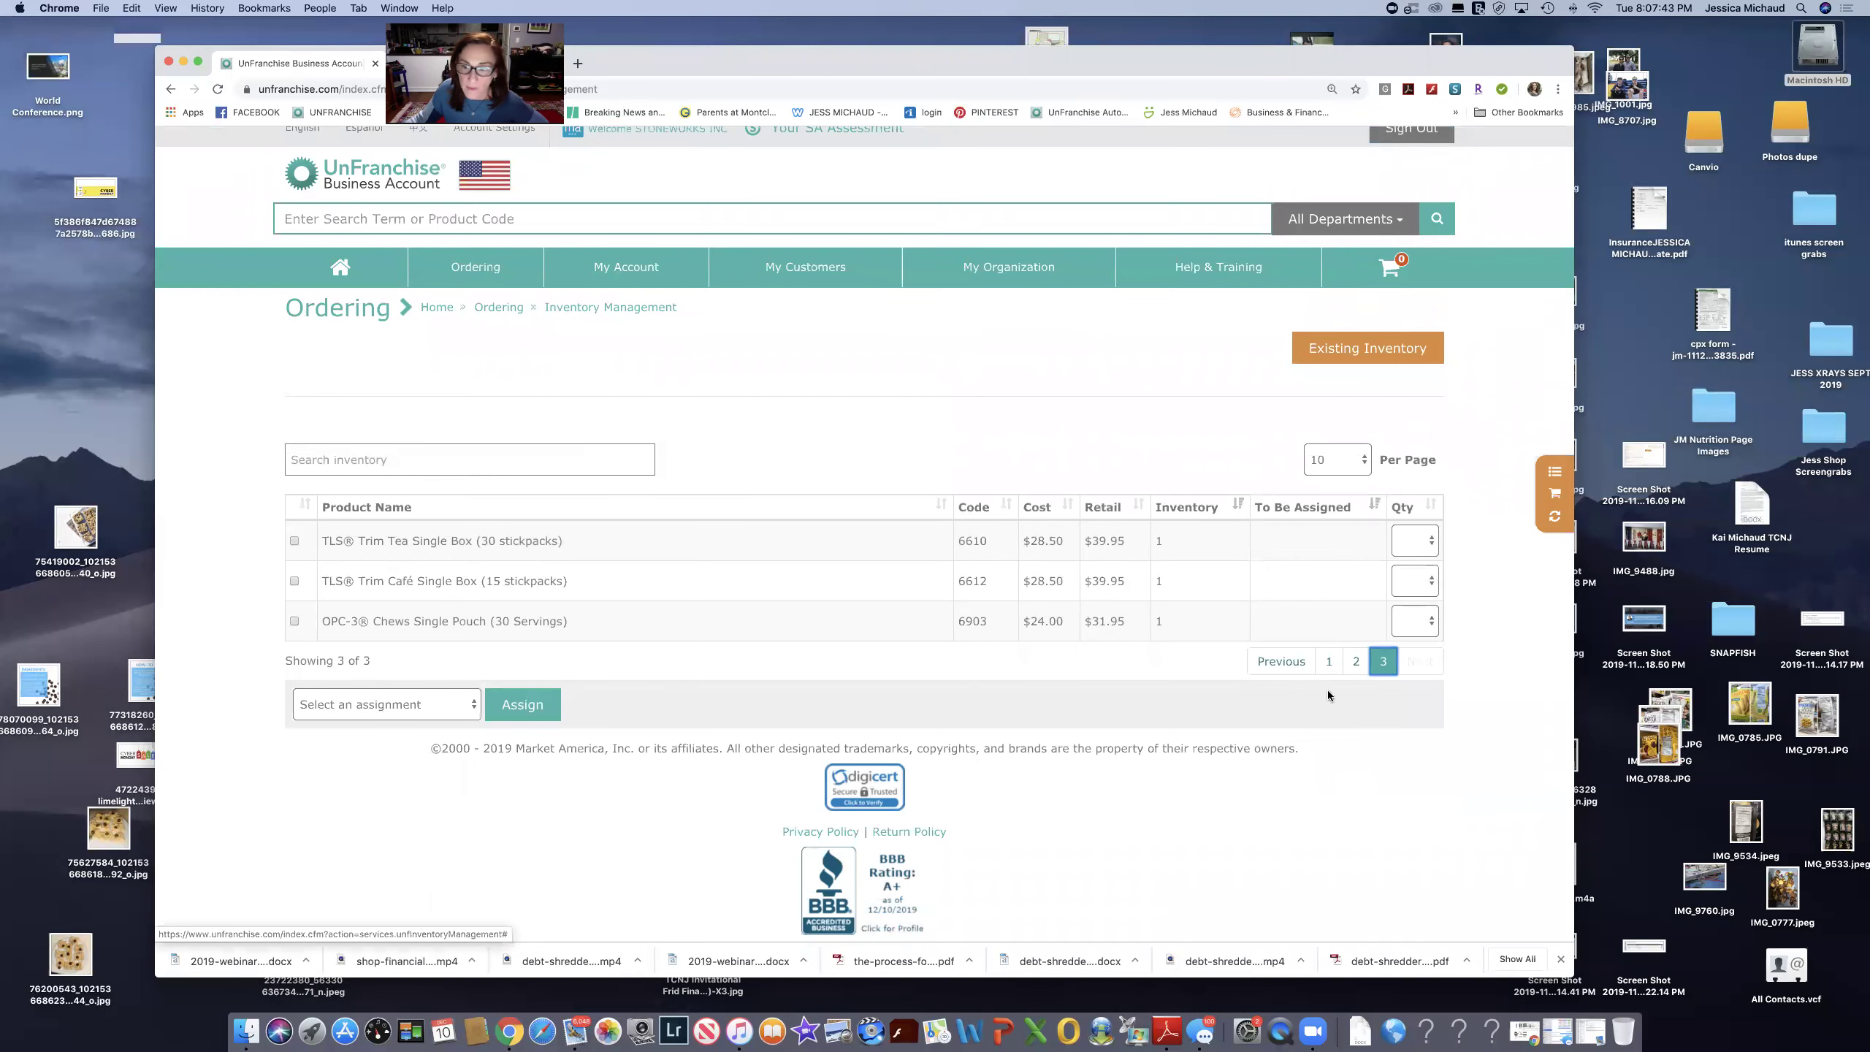
left_click(1329, 661)
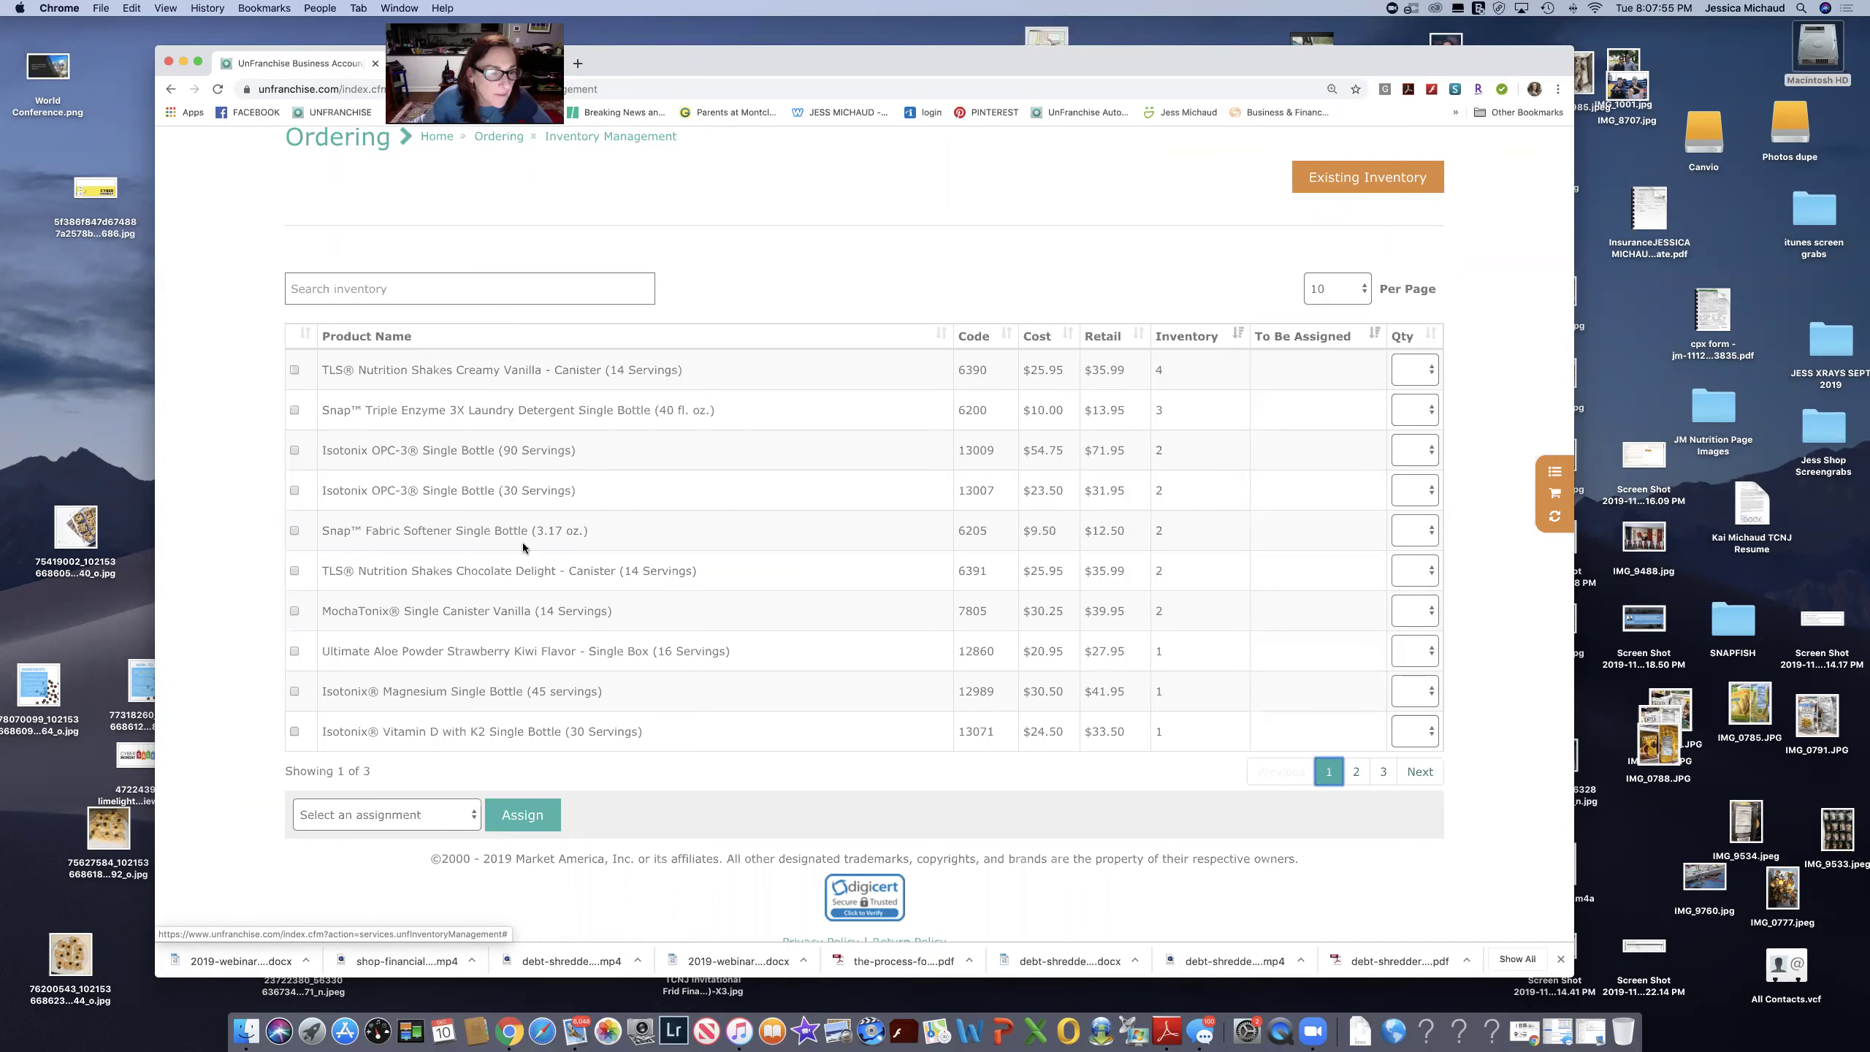
scroll(571, 652, "down", 1)
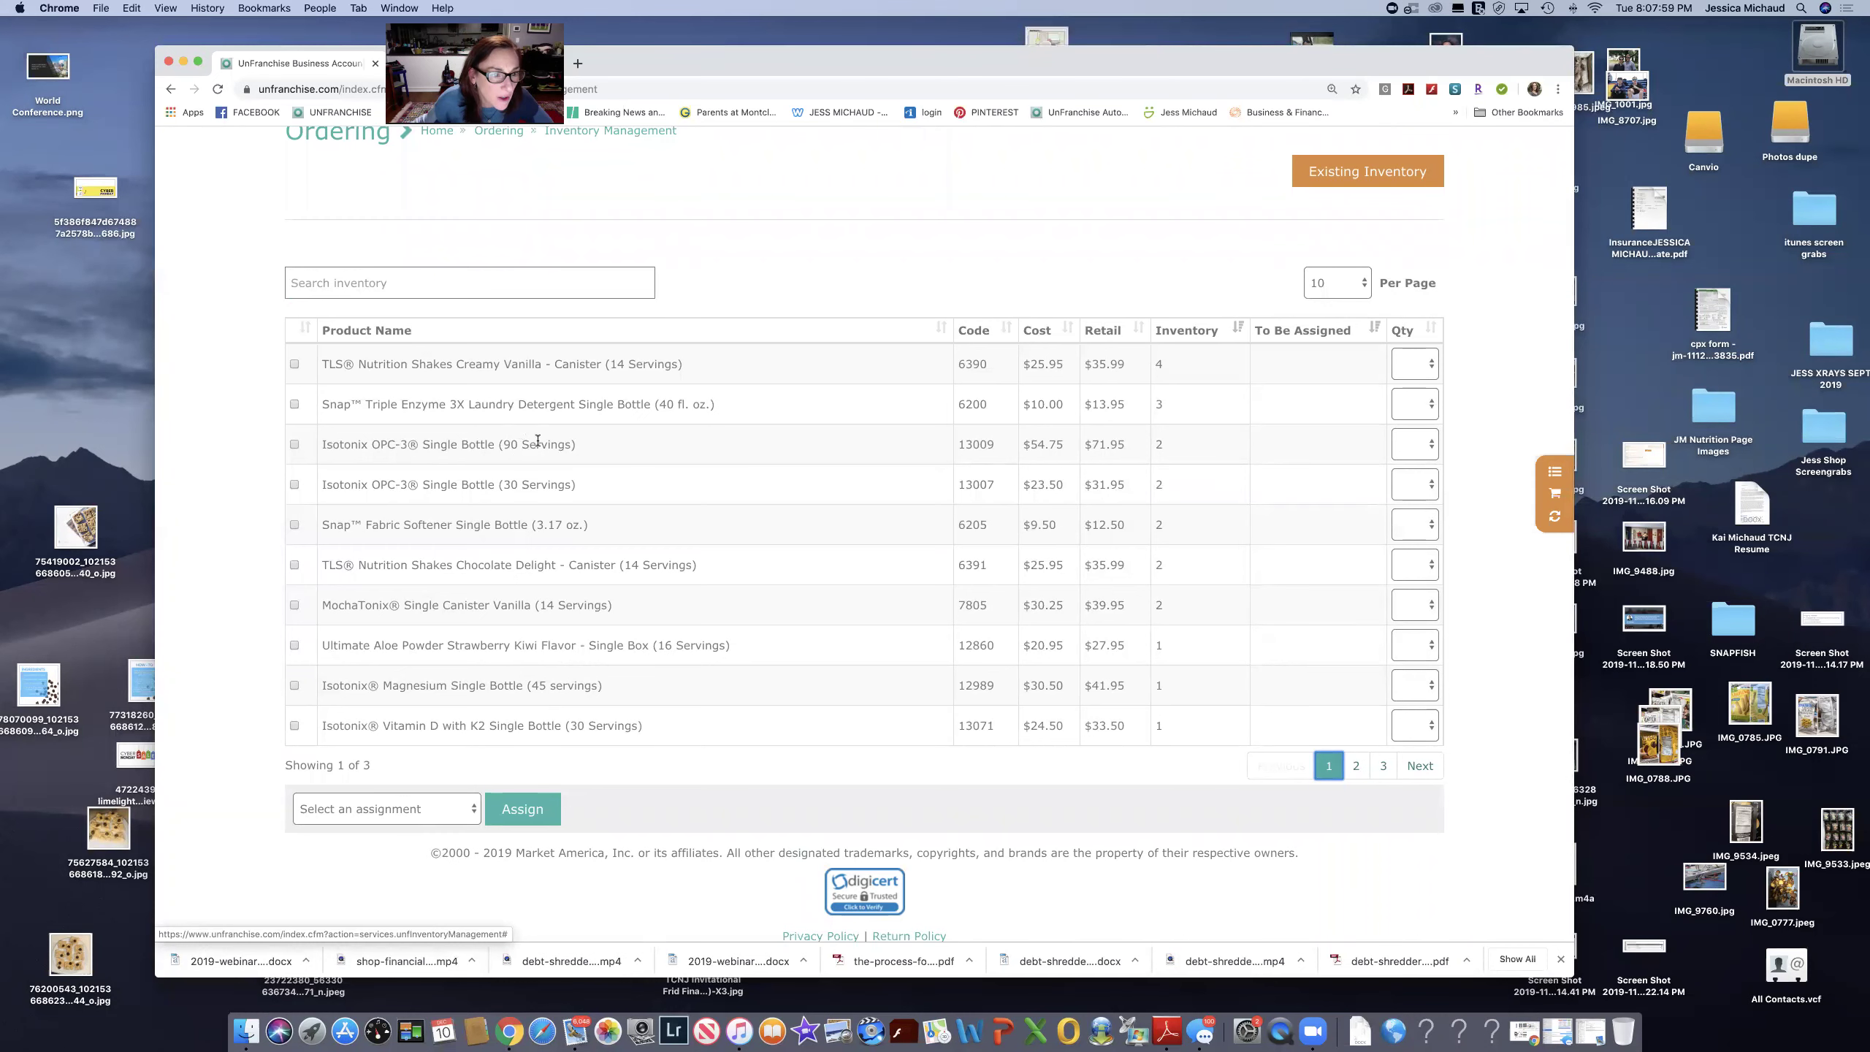
scroll(538, 440, "up", 2)
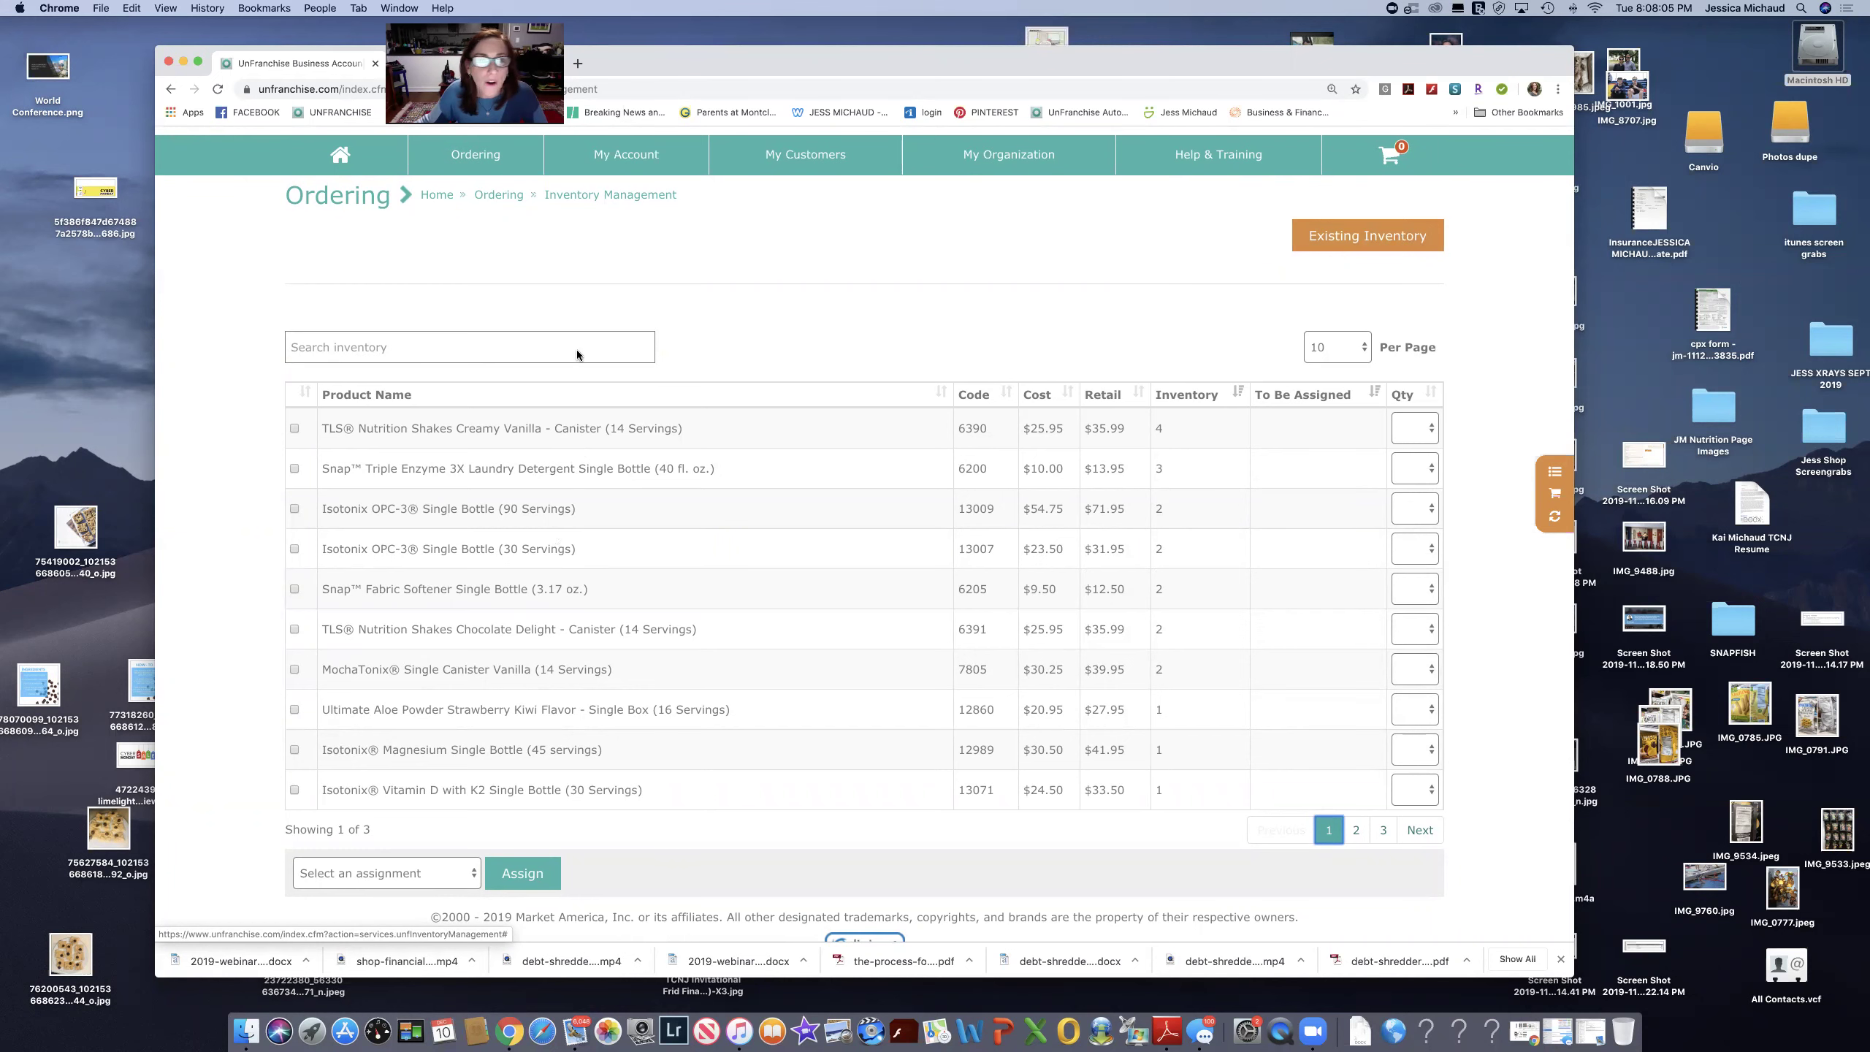
Try to add 2 Shopping Annuity Brand Organic Foaming Hand Soap Sage Lime bottles (code 1401IBV) as existing inventory and save.
left_click(1318, 238)
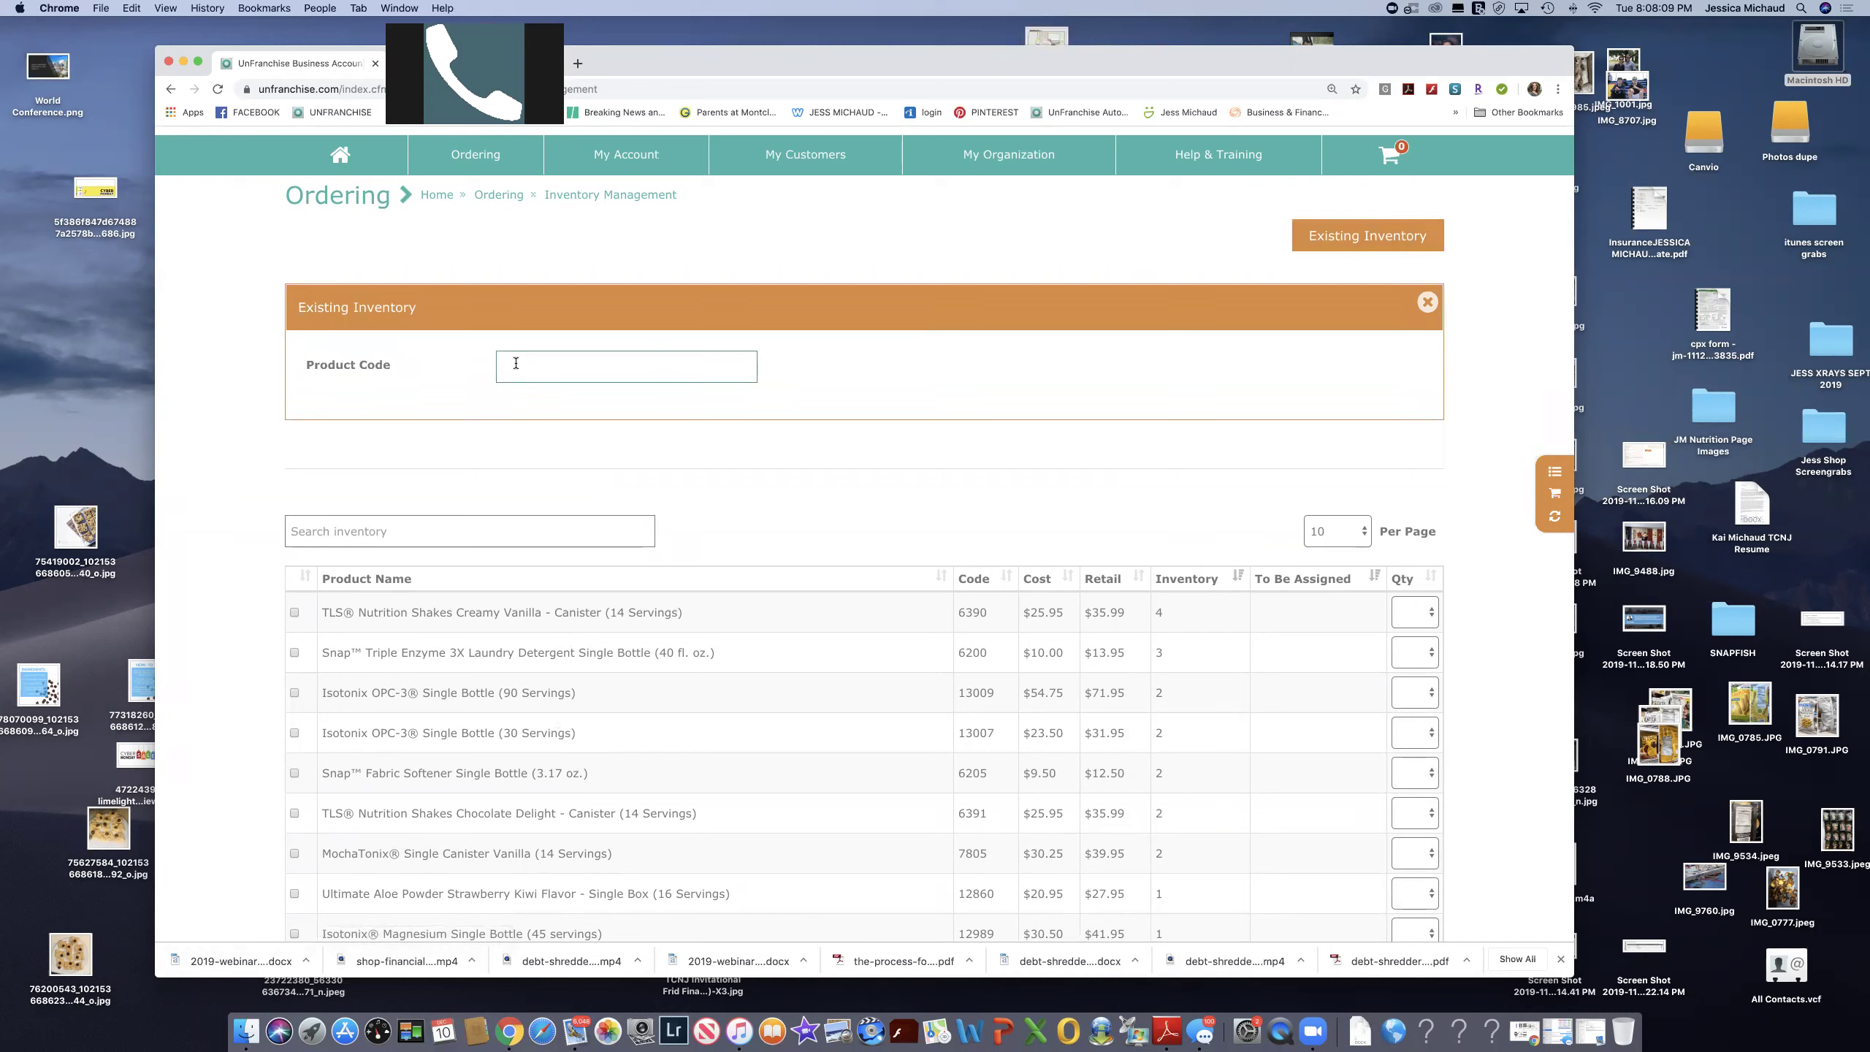
type("hand soap")
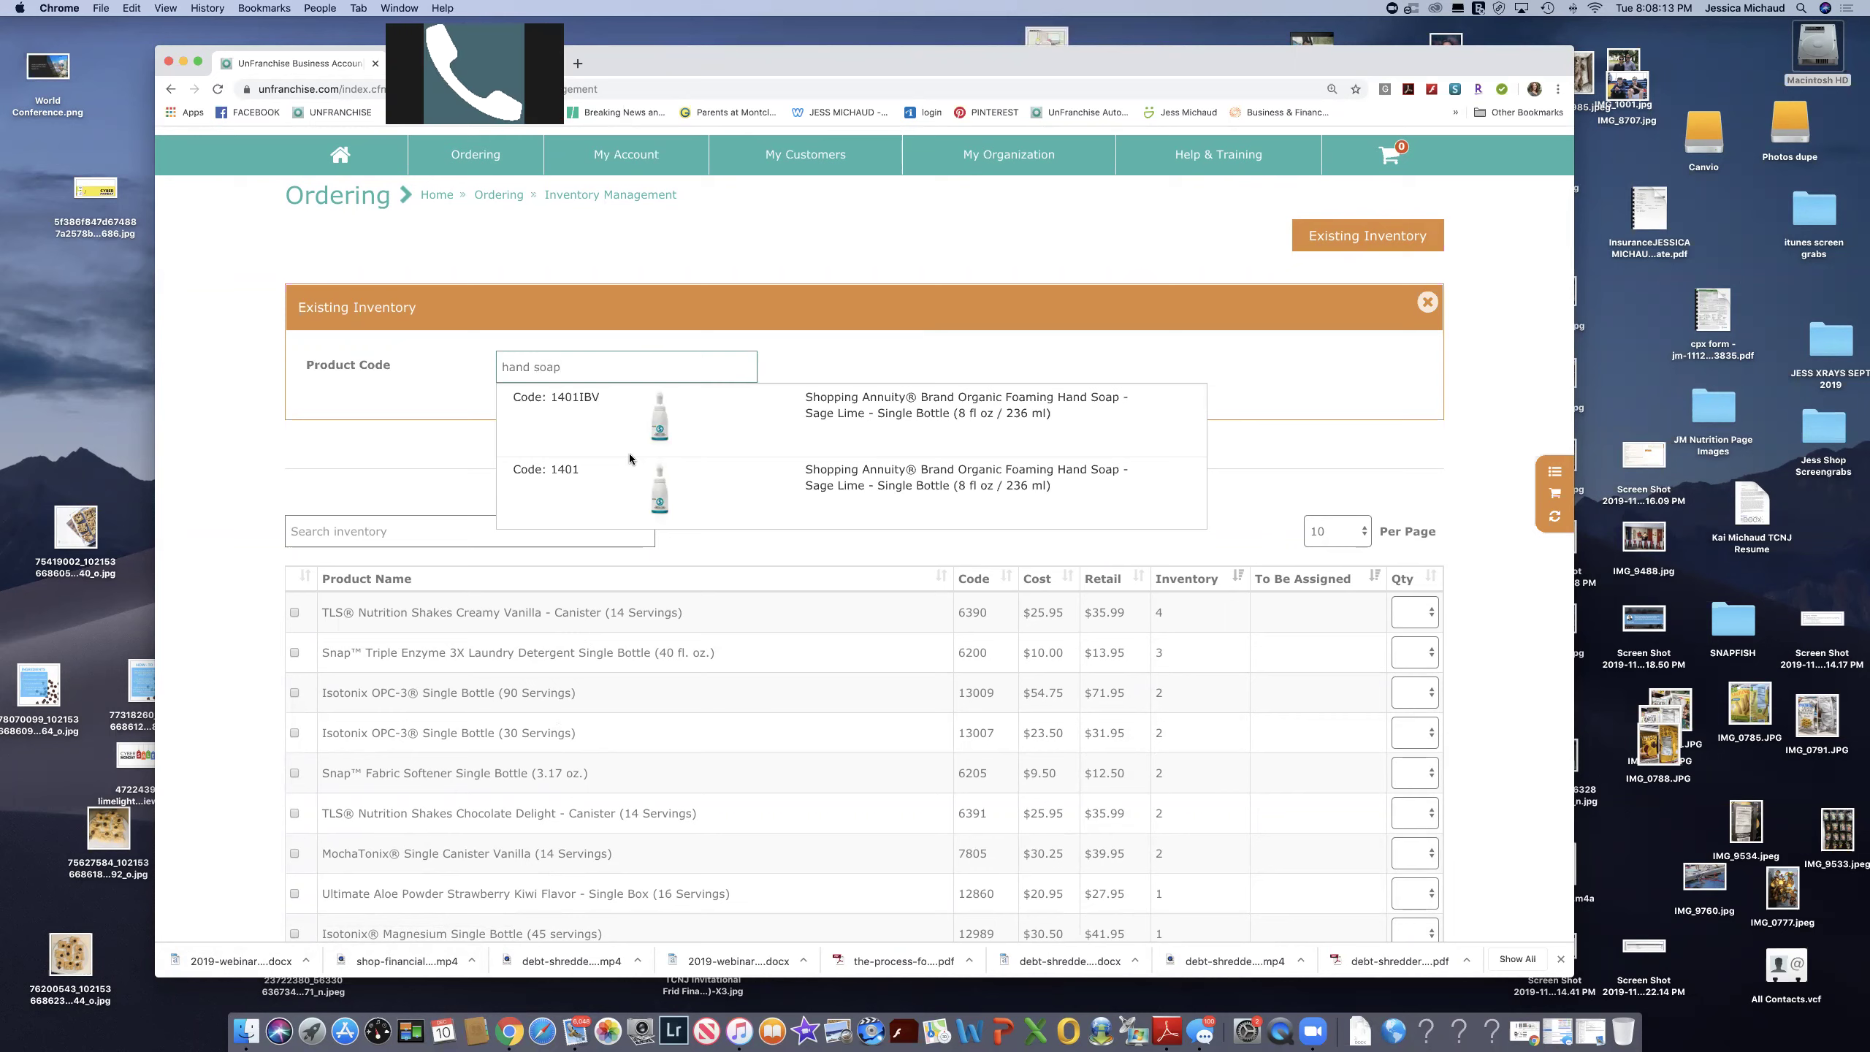
left_click(630, 454)
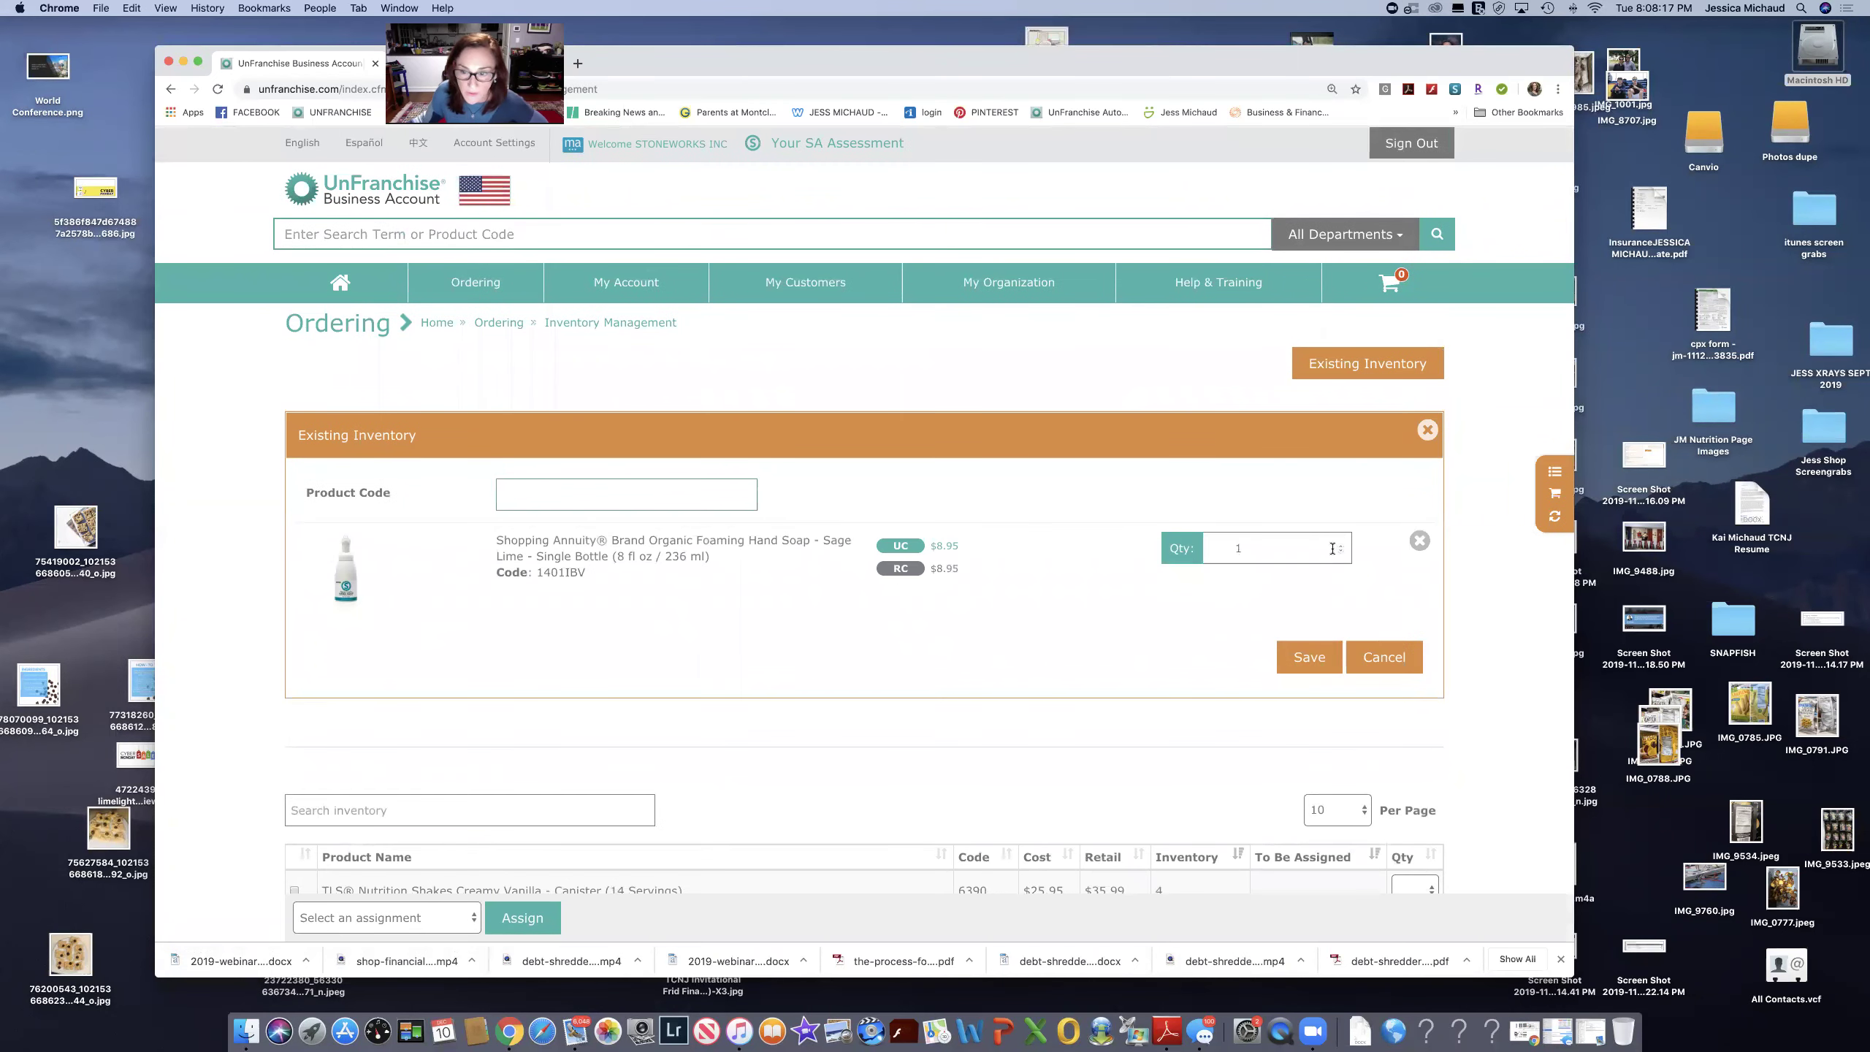
left_click(1340, 546)
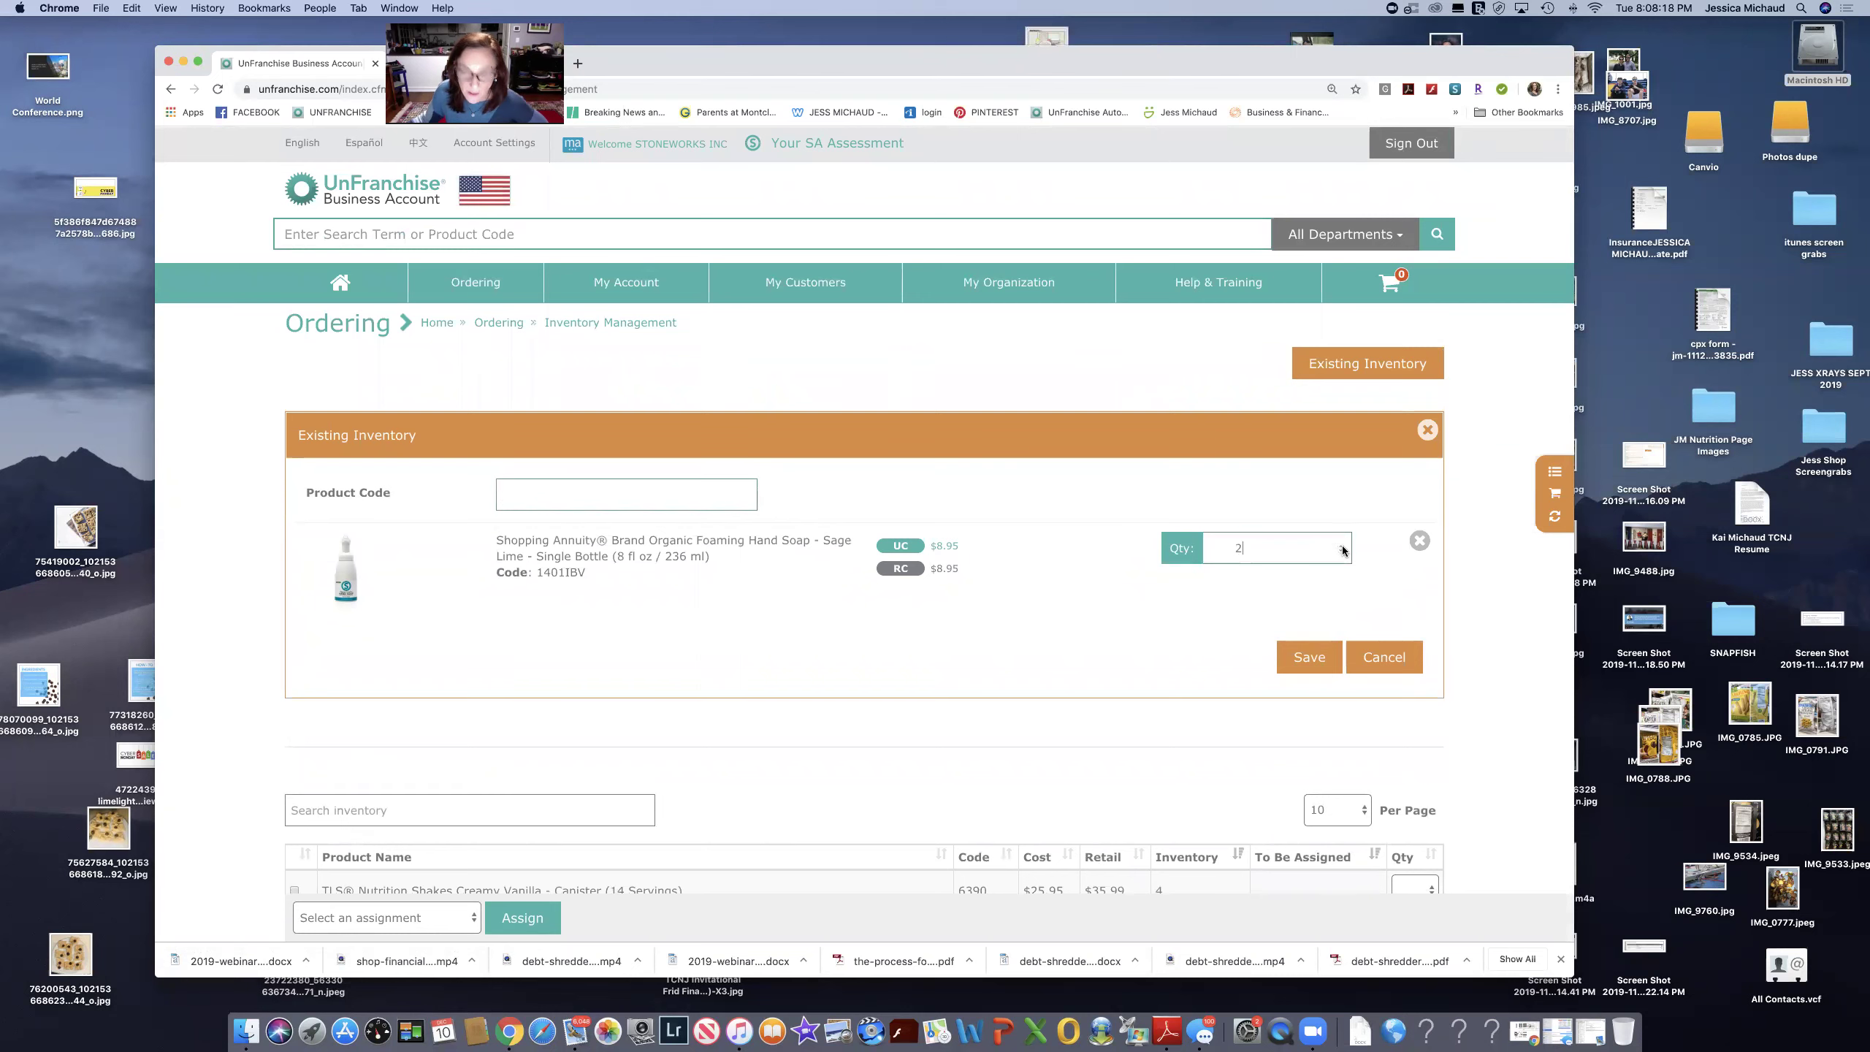
left_click(1310, 656)
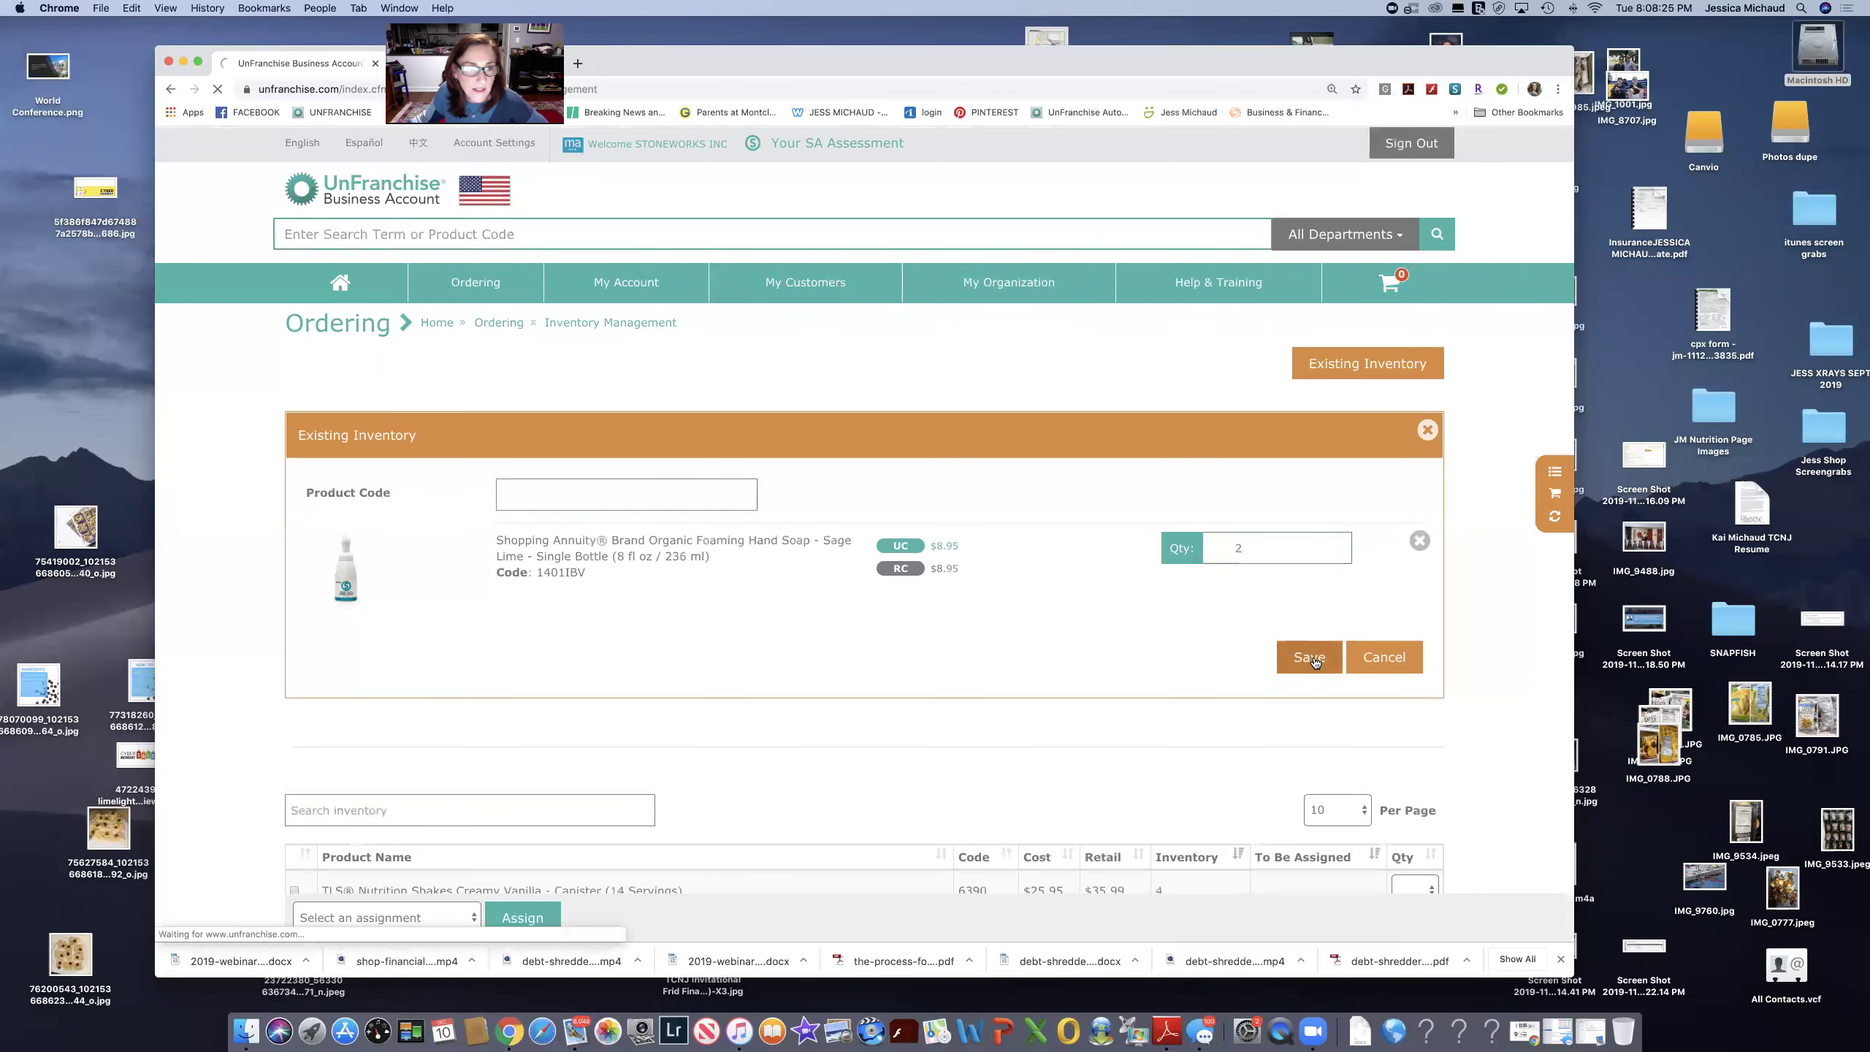
Check the message above the inventory table and look through all three pages for the foaming hand soap.
scroll(862, 600, "down", 3)
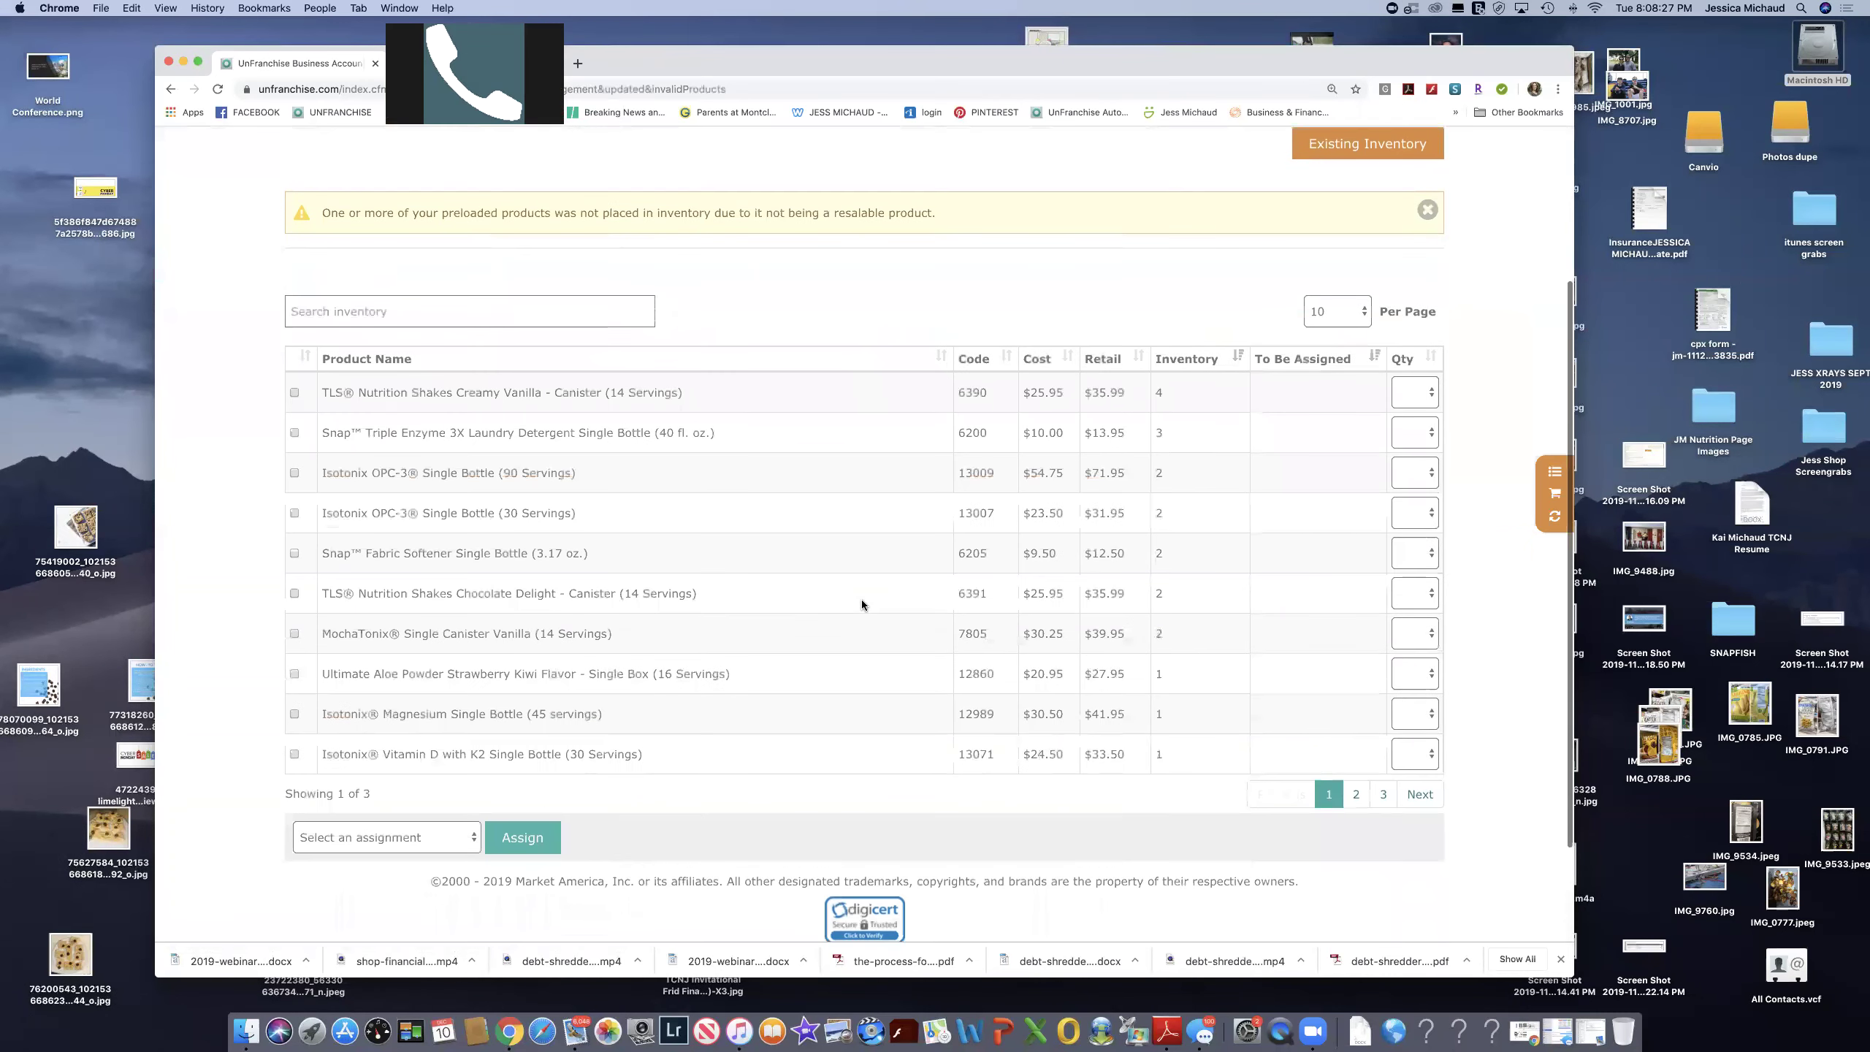
scroll(684, 622, "down", 1)
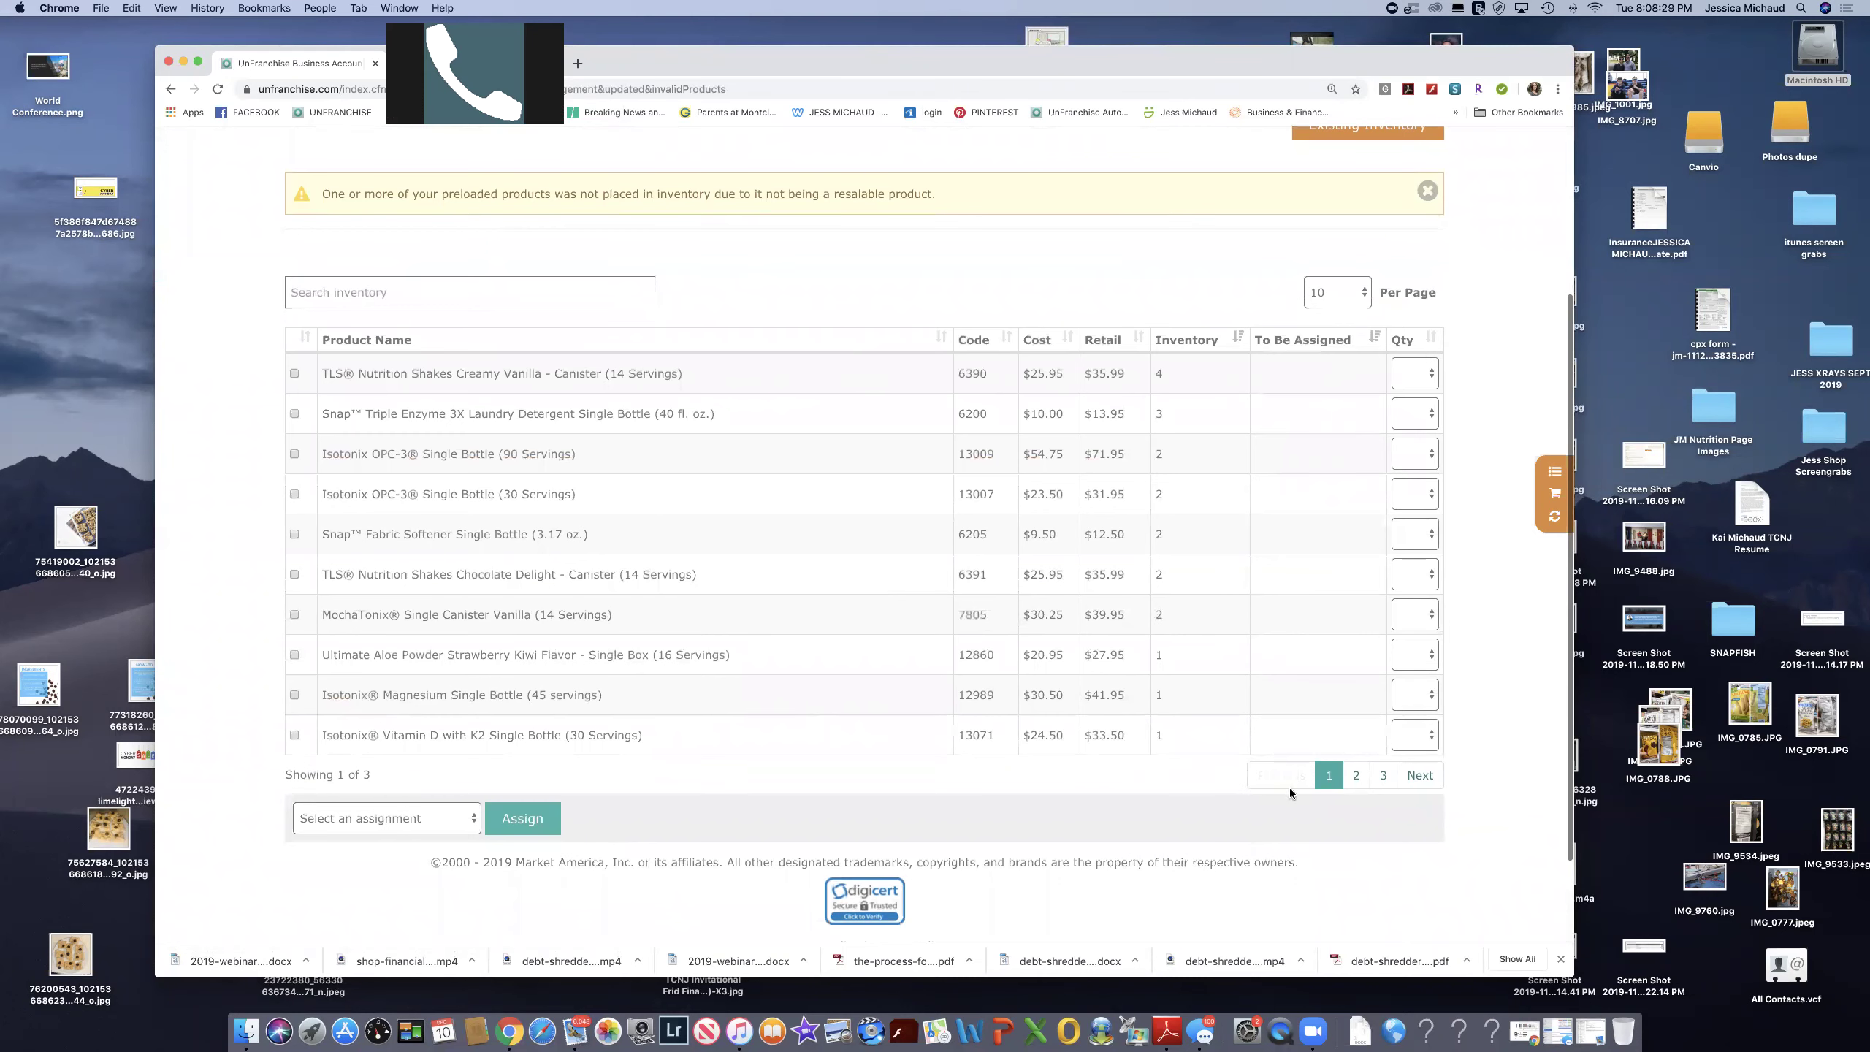
left_click(1383, 776)
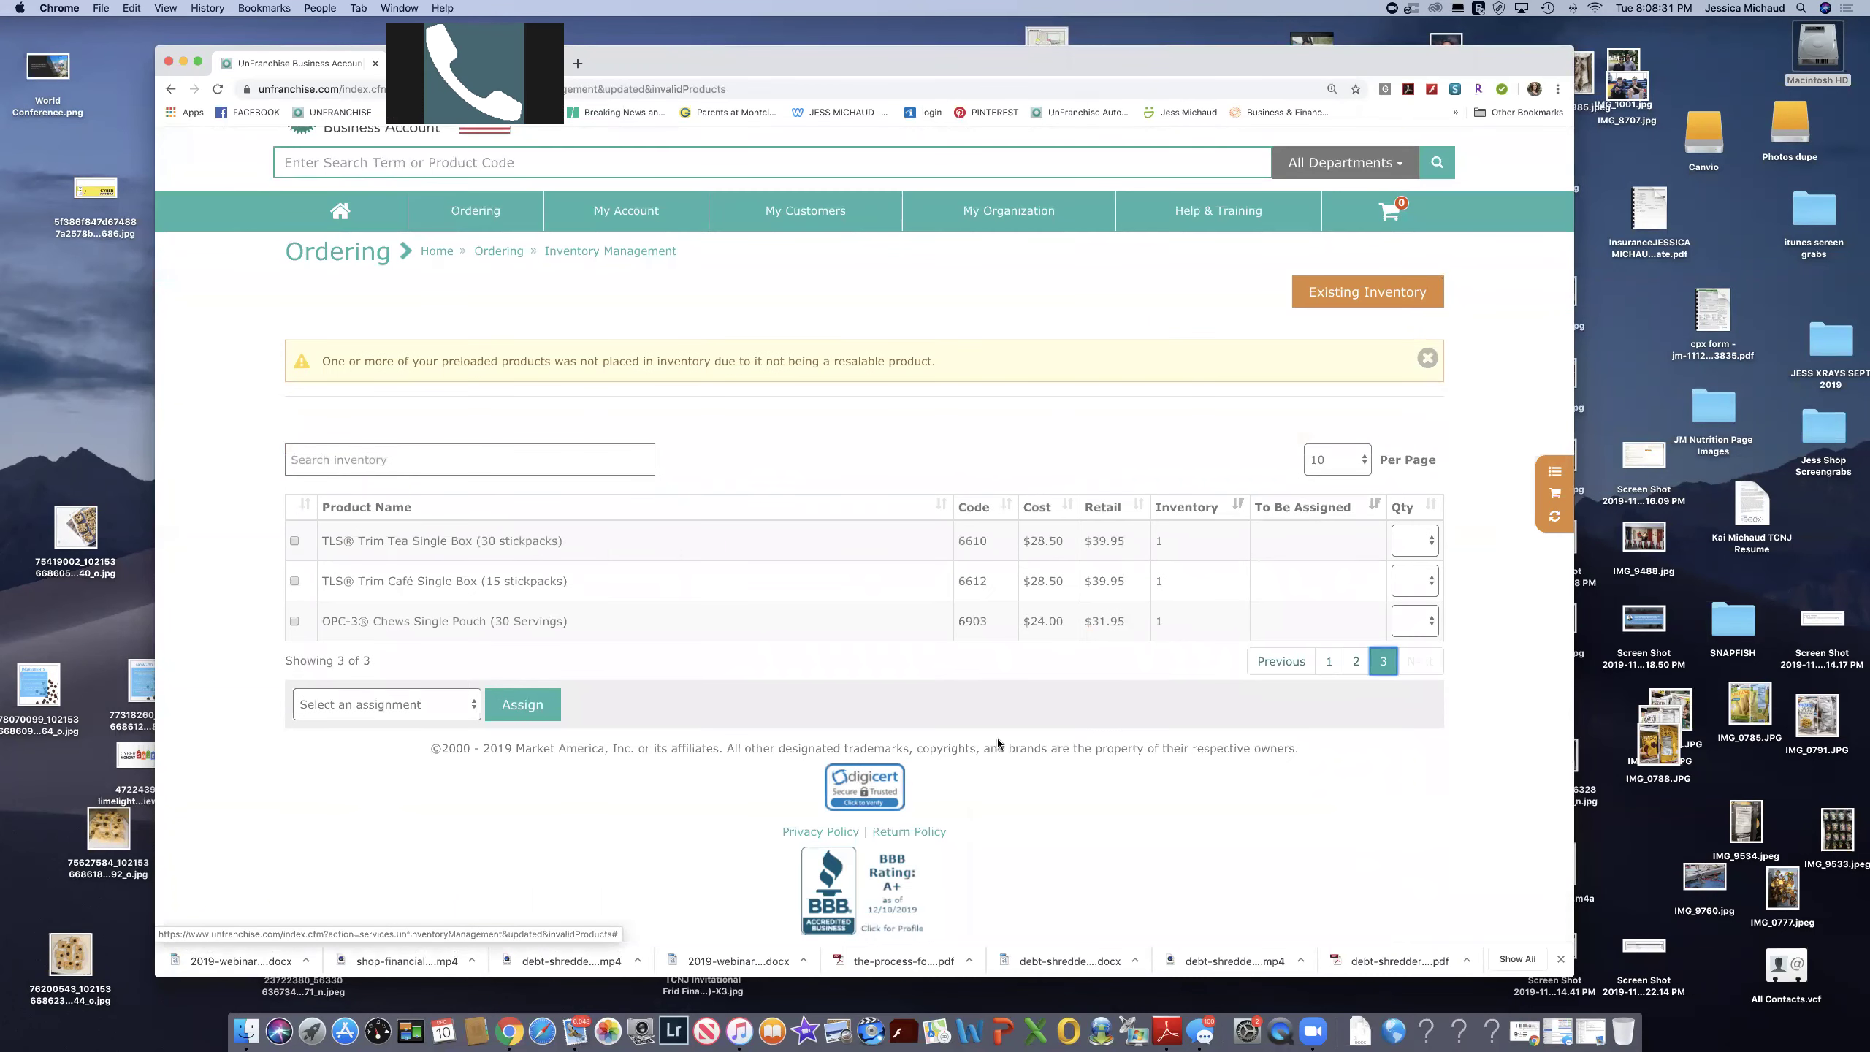
left_click(1357, 661)
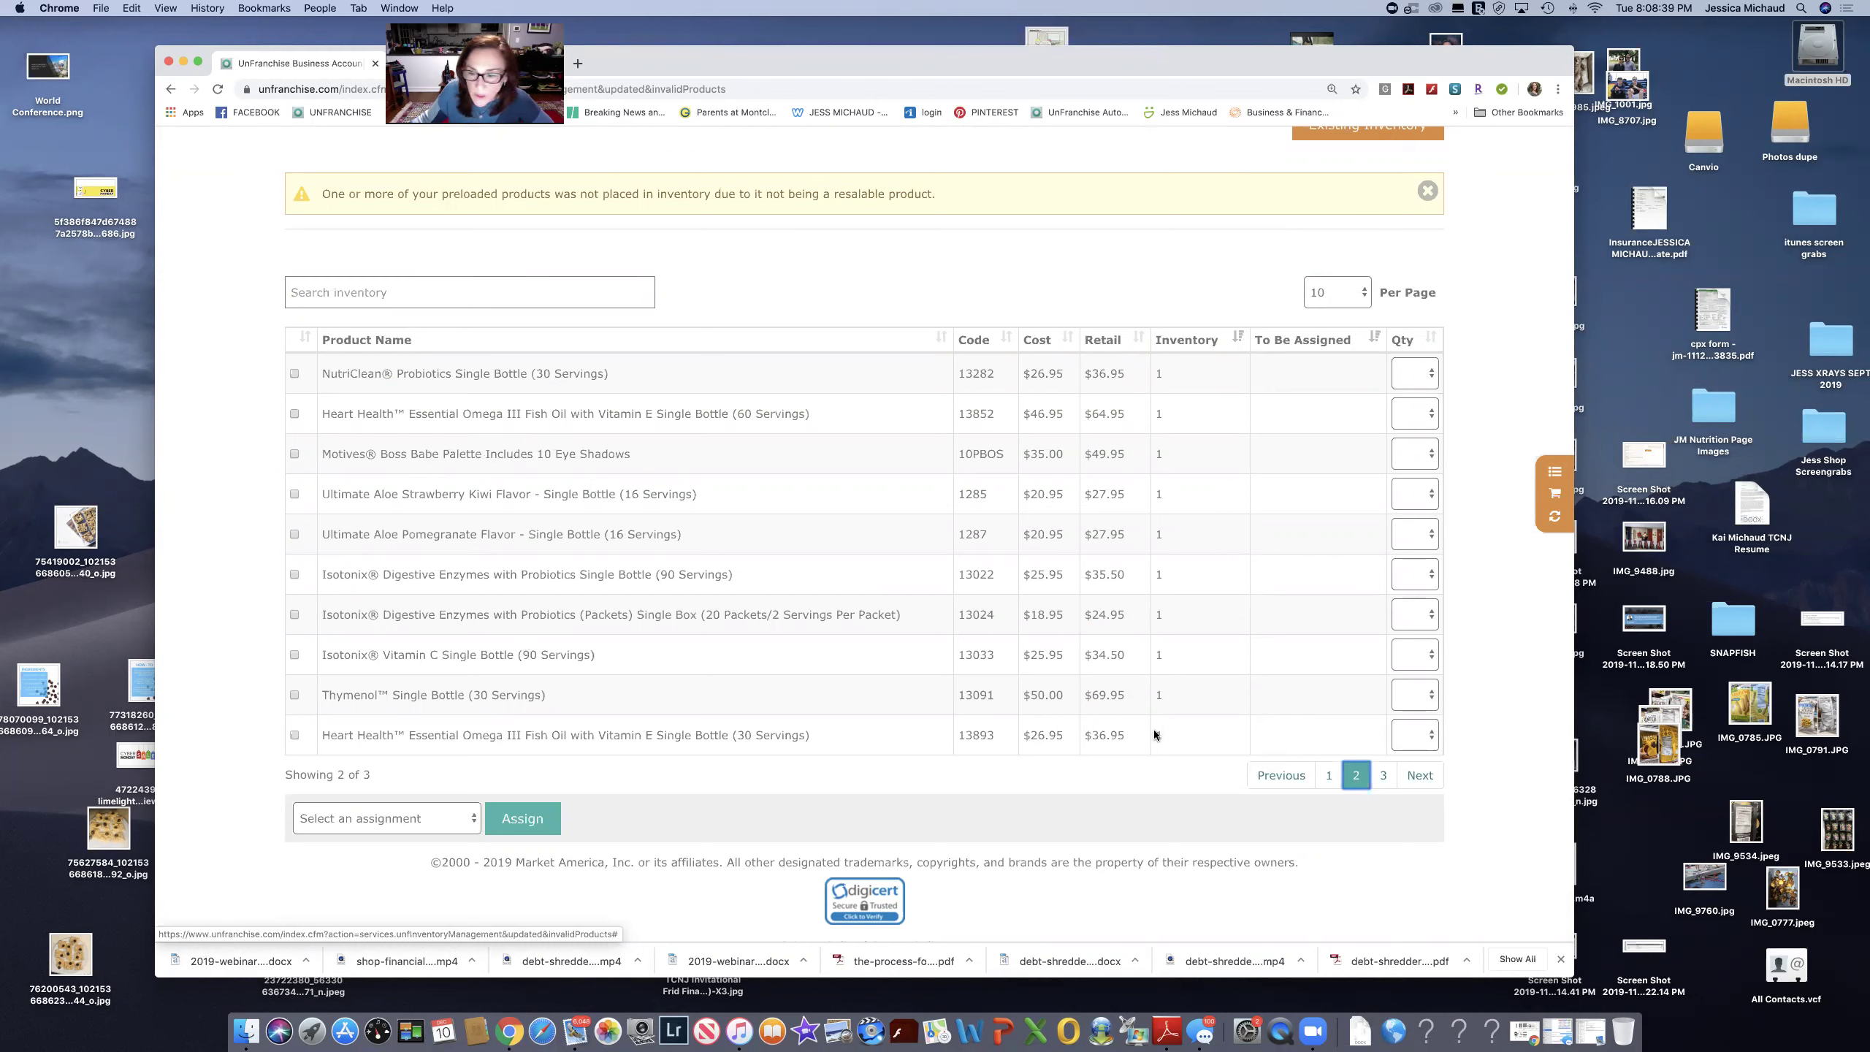
left_click(1329, 775)
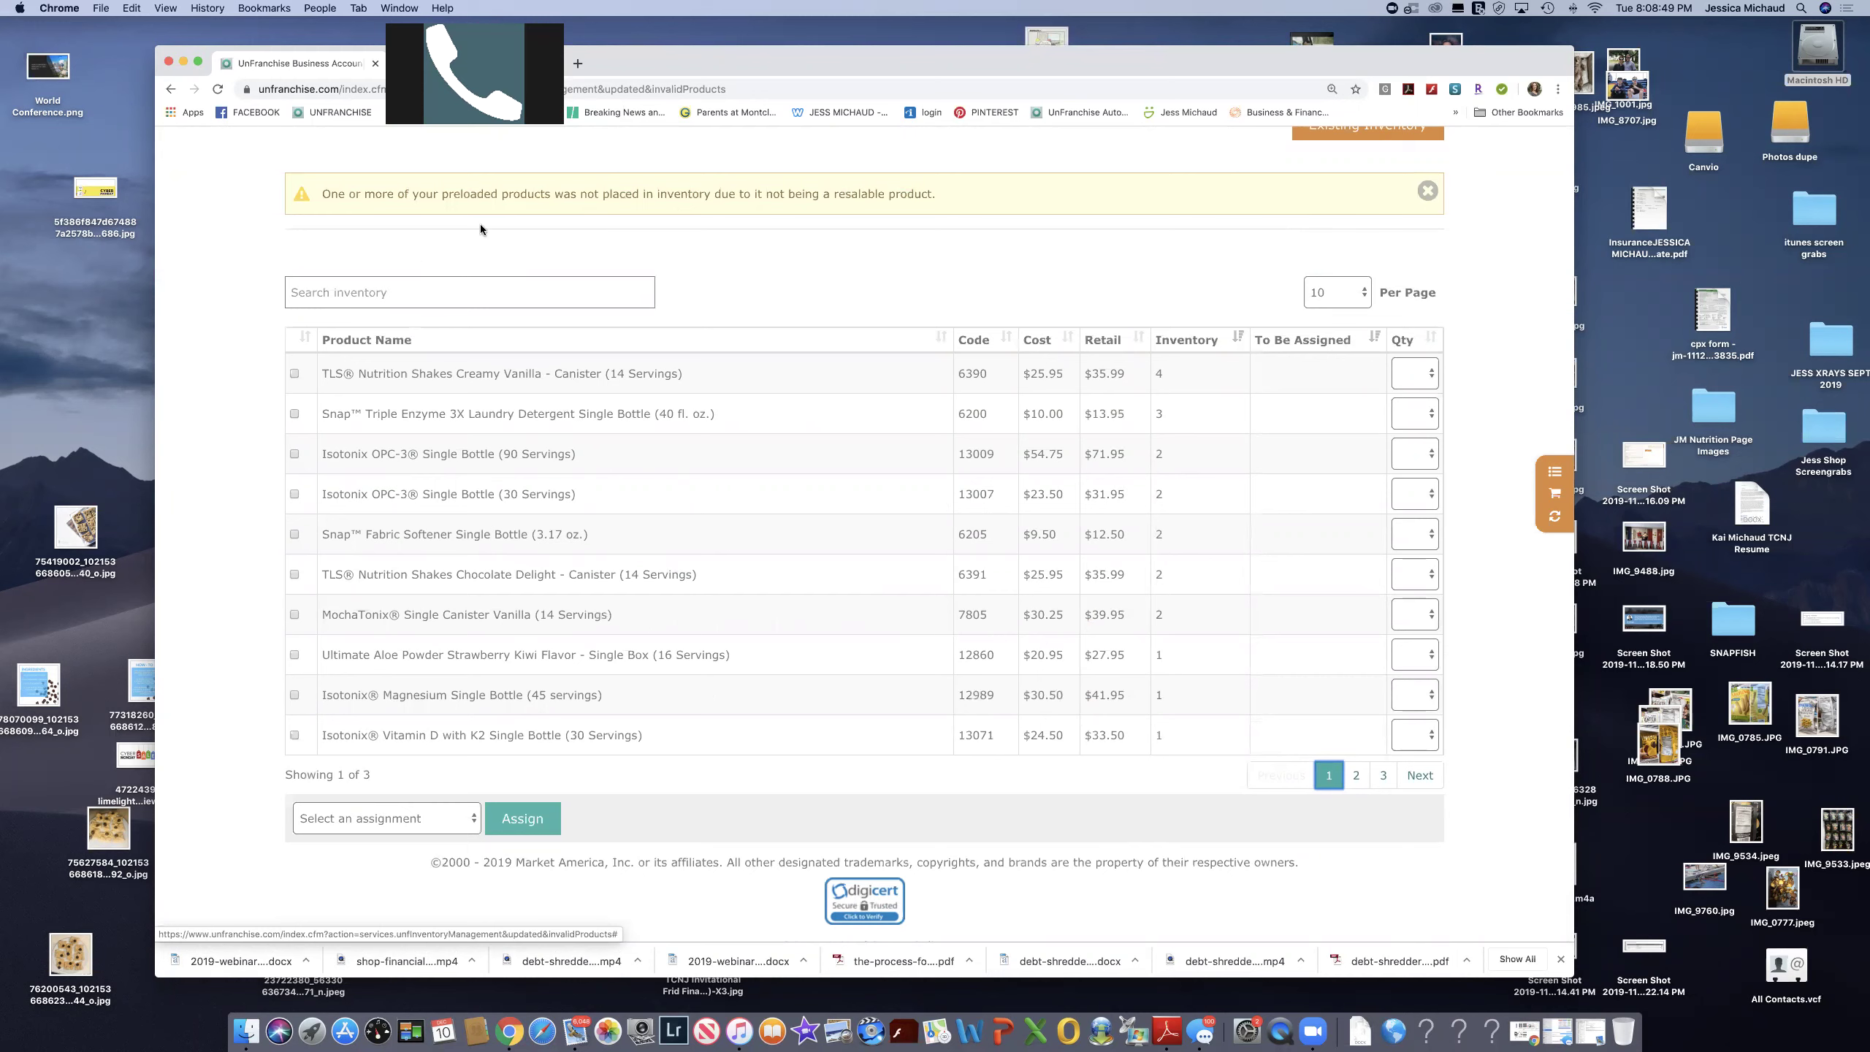
scroll(716, 224, "up", 1)
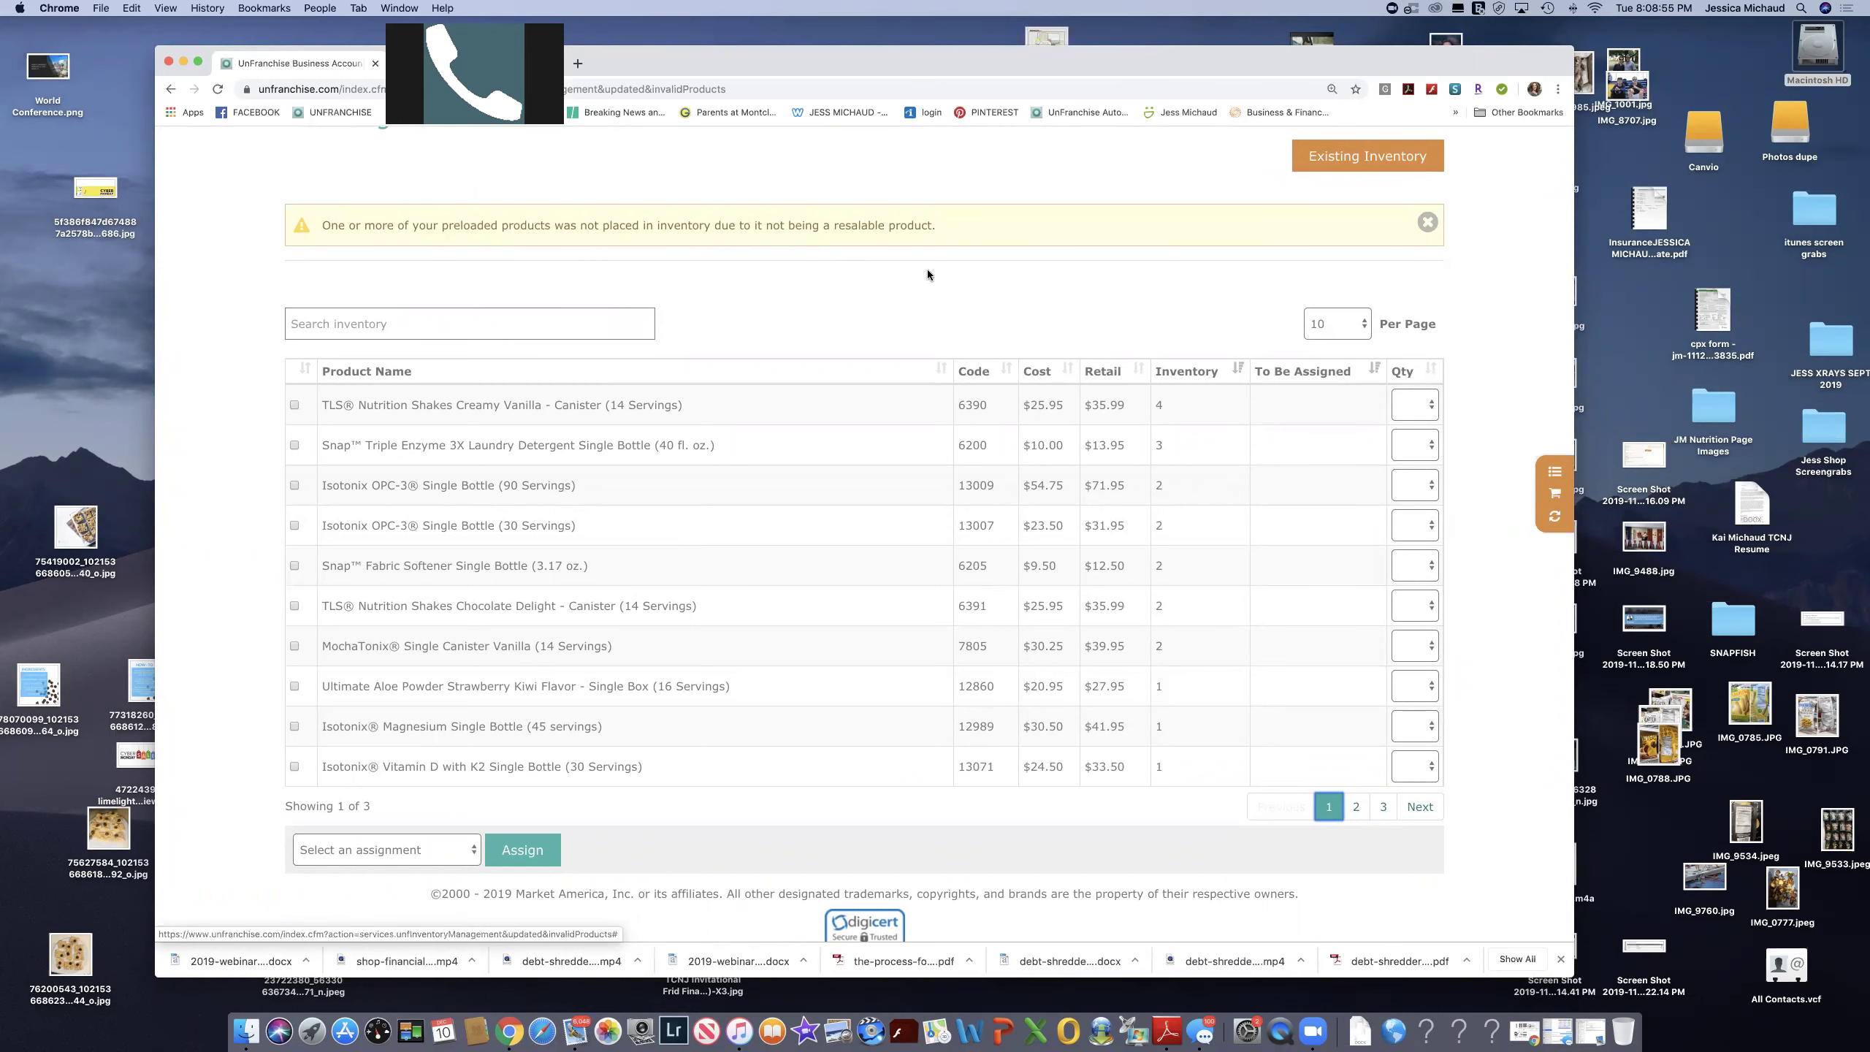
scroll(927, 268, "up", 5)
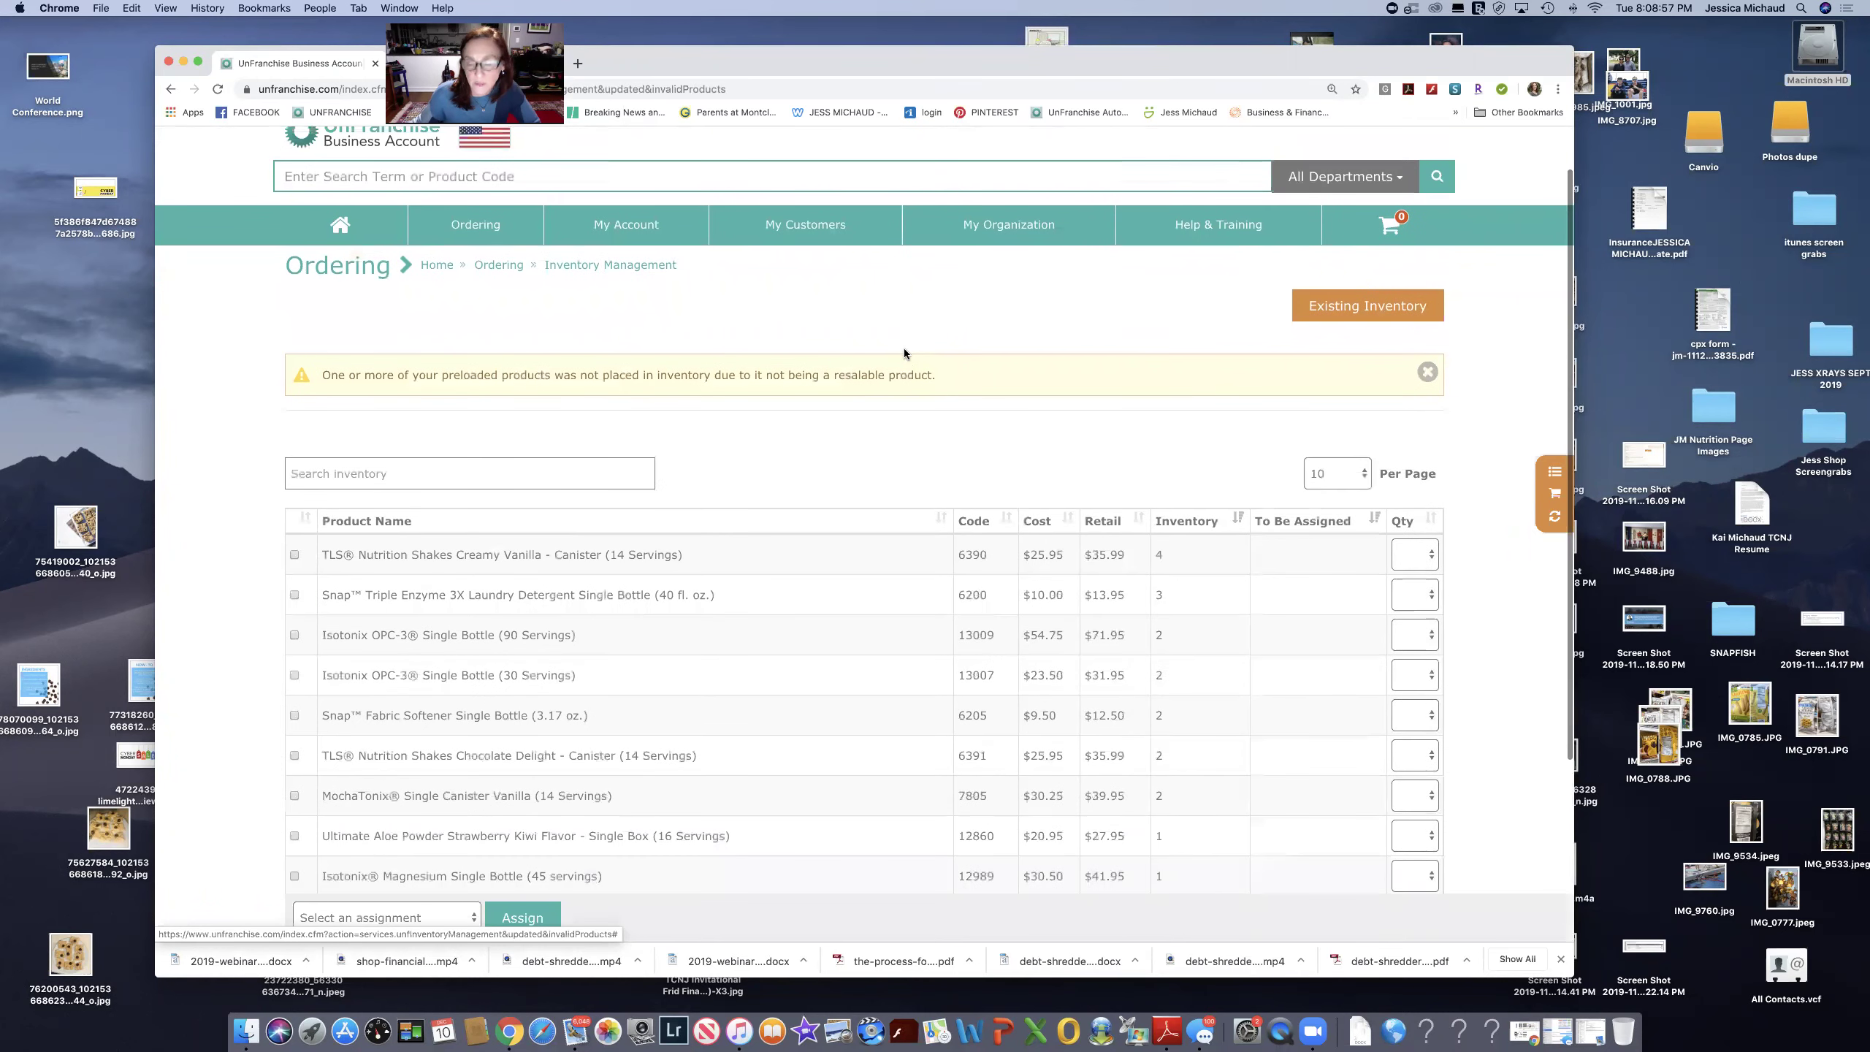
scroll(675, 688, "down", 1)
scroll(657, 690, "down", 2)
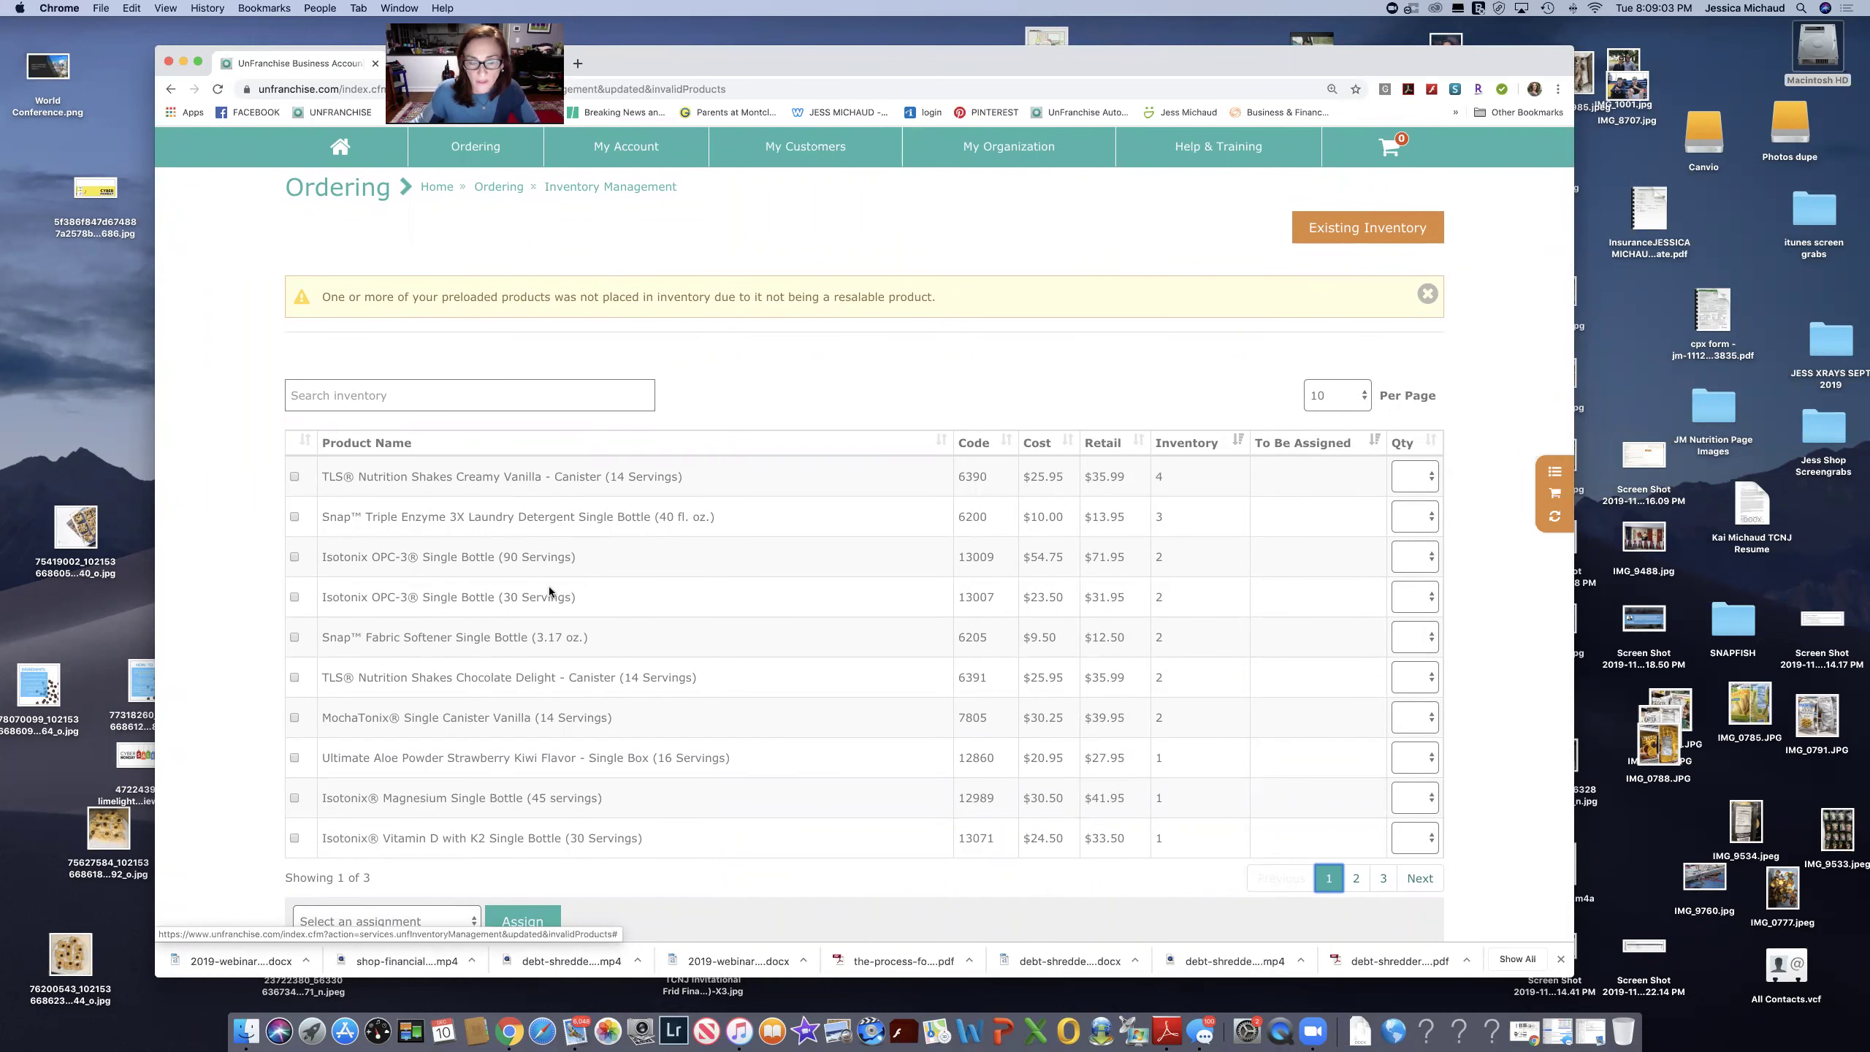
Find "opc" products for existing inventory, add one Isotonix OPC-3 case of 6 bottles (code 13010), and save it.
left_click(1366, 234)
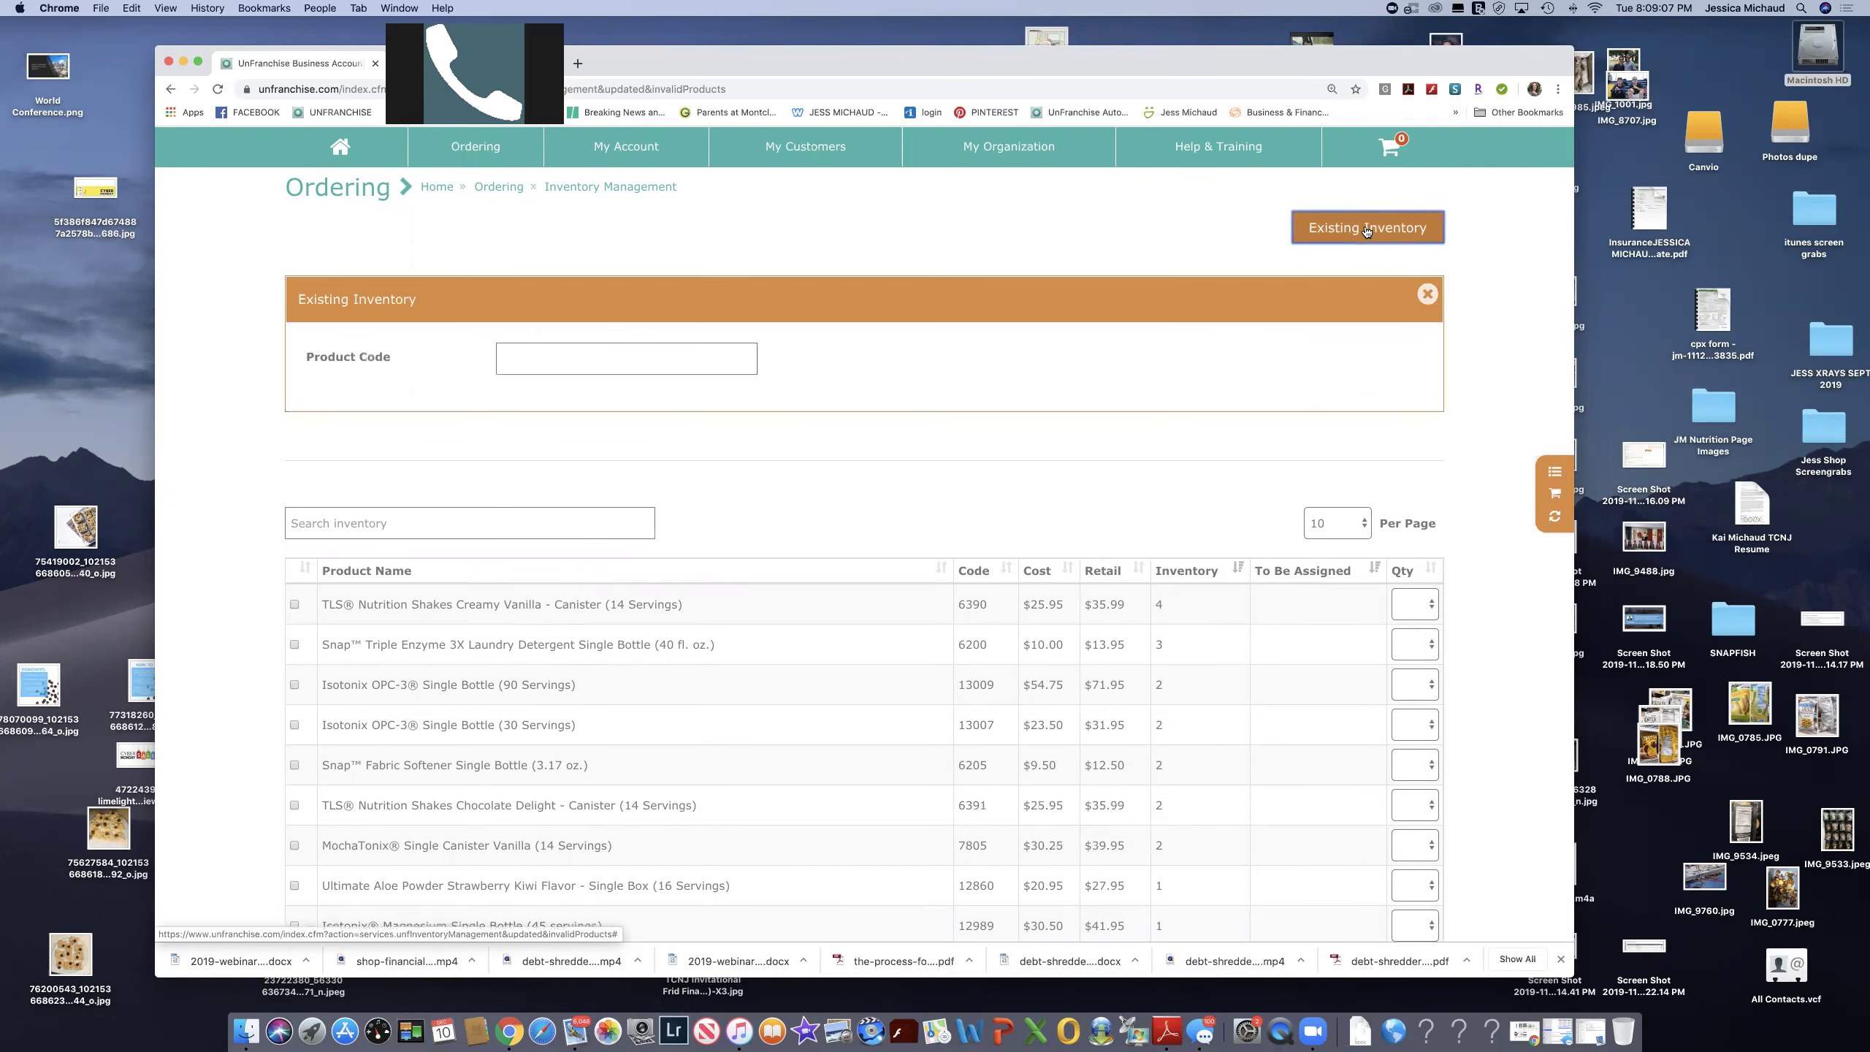
left_click(570, 358)
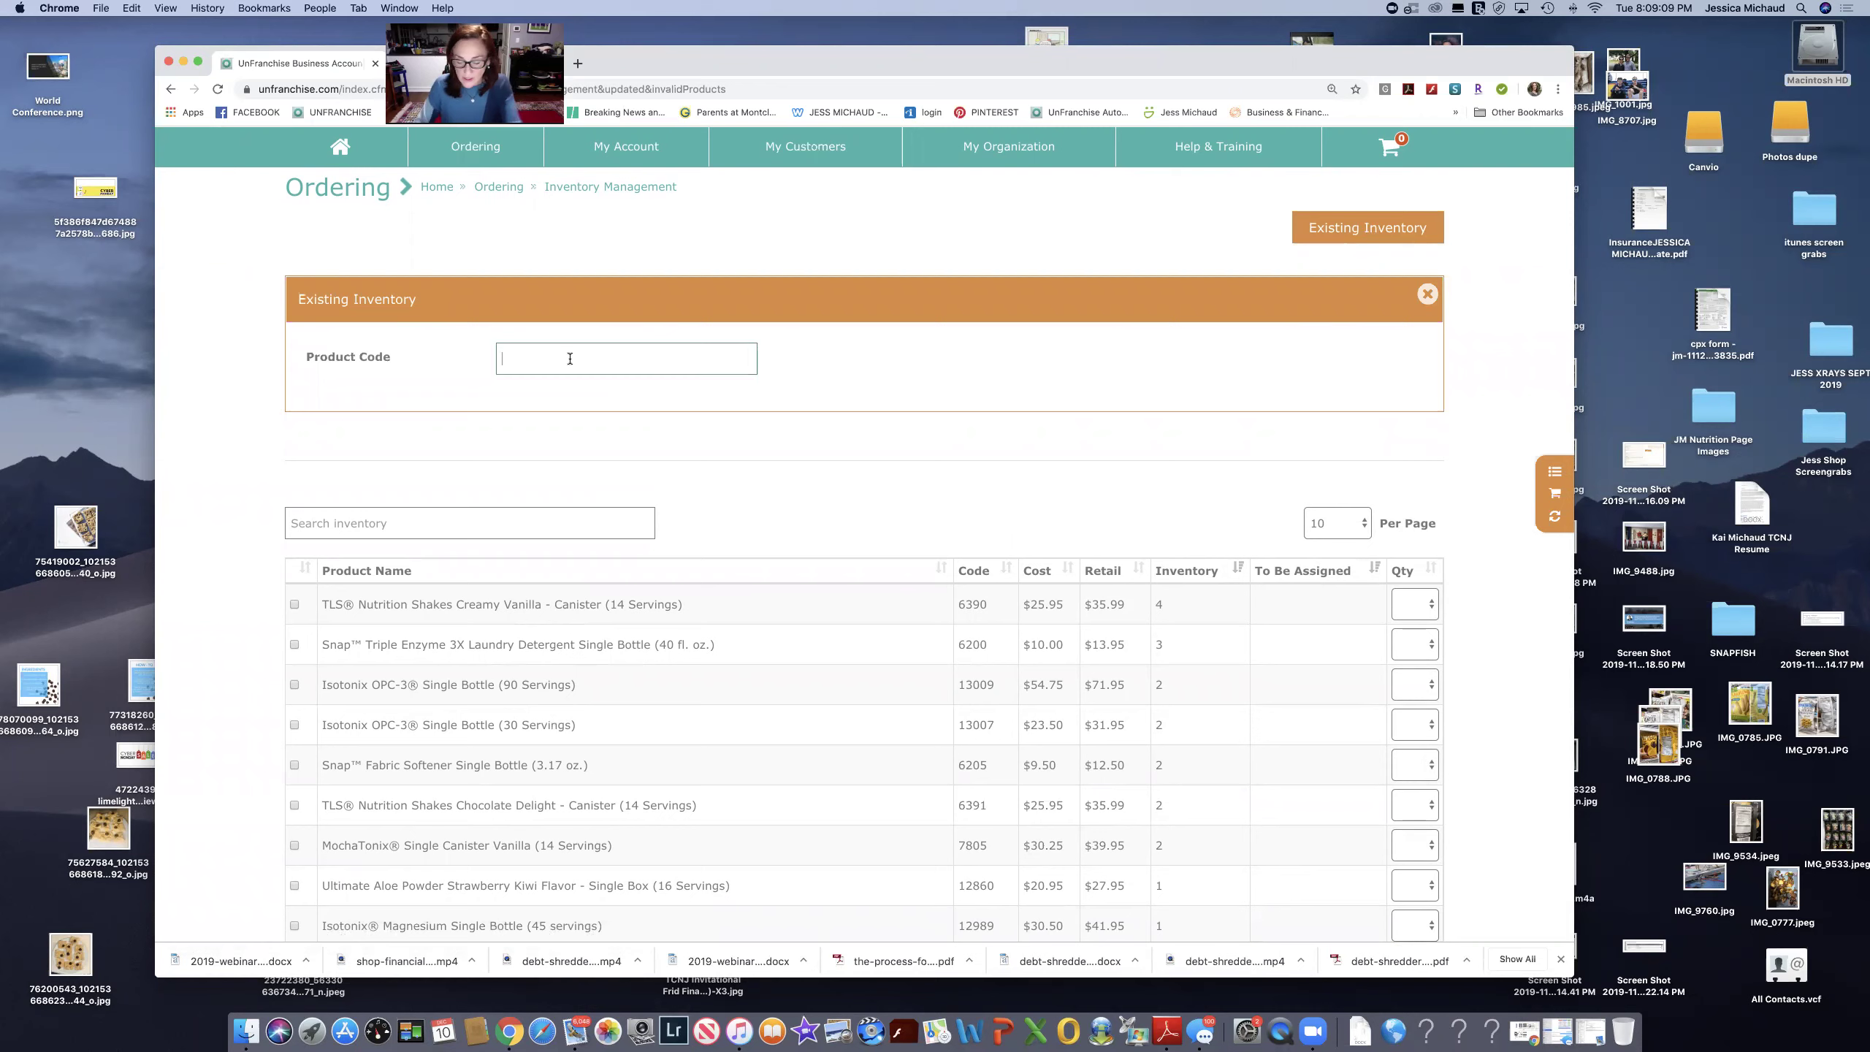
type("opc 300")
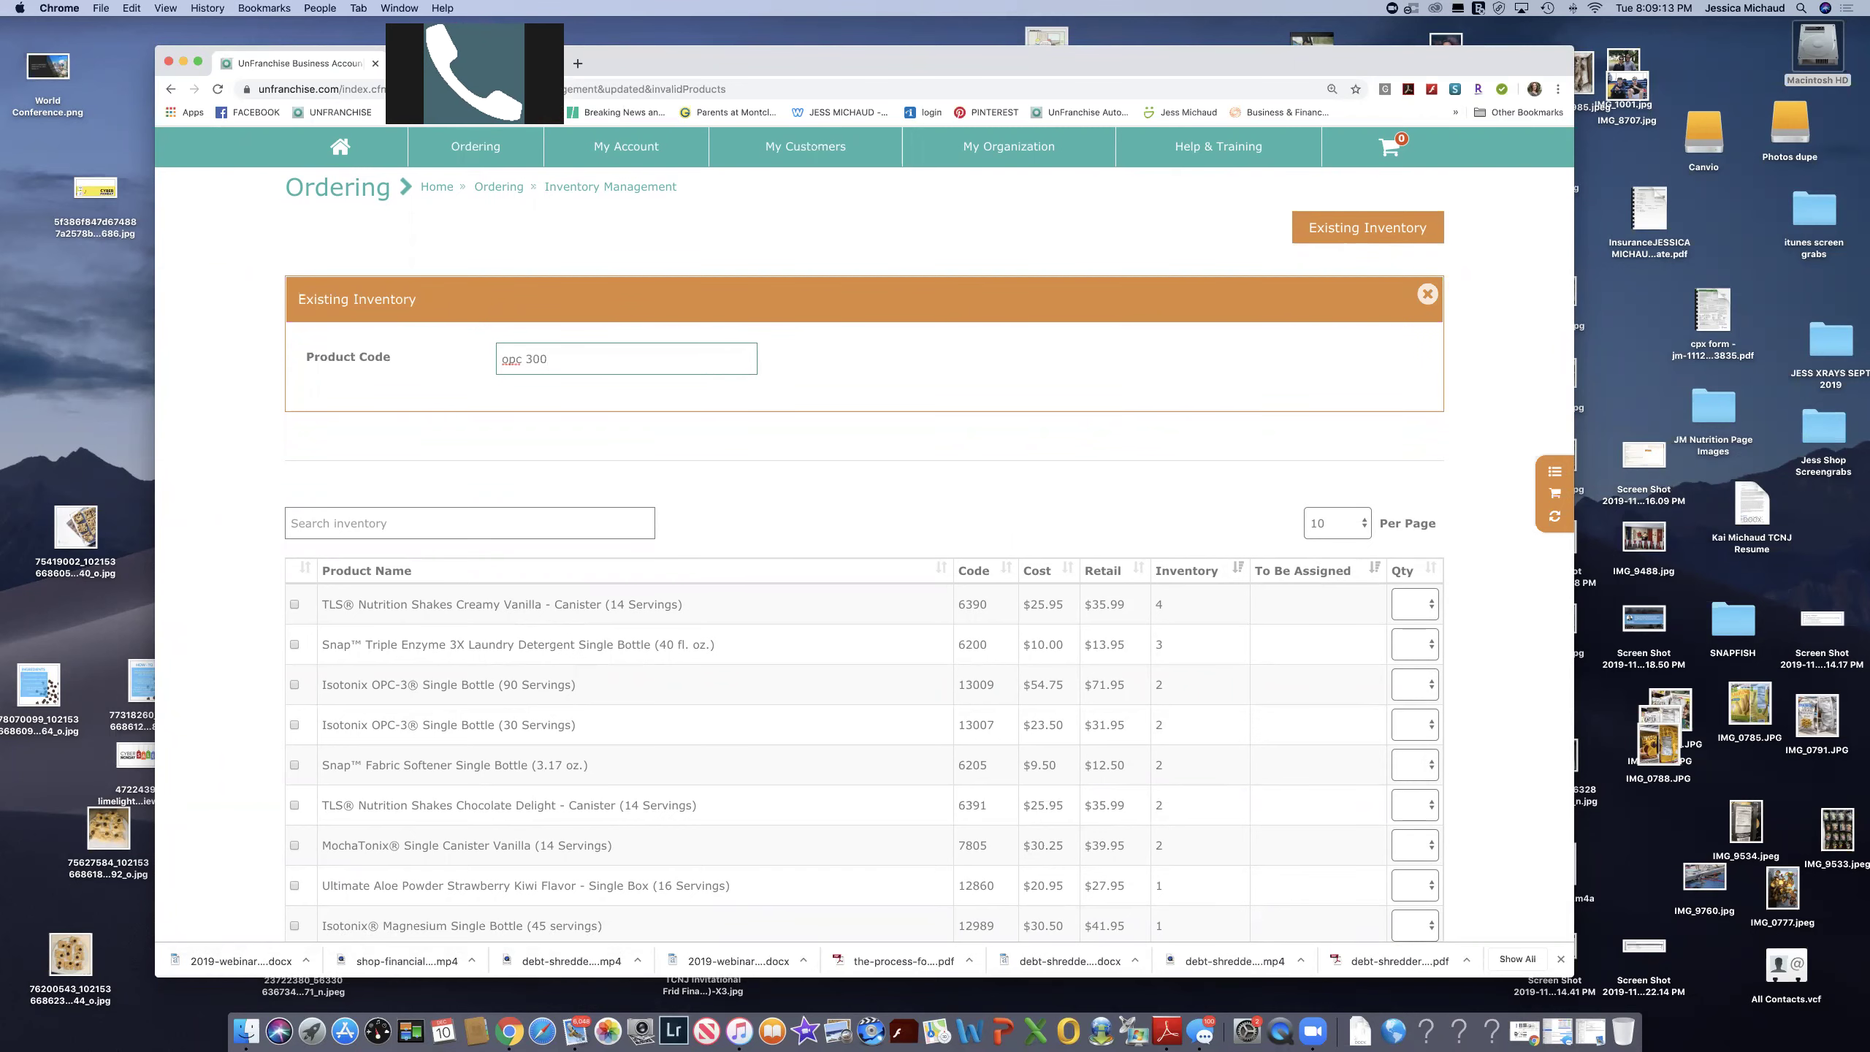
scroll(564, 359, "down", 1)
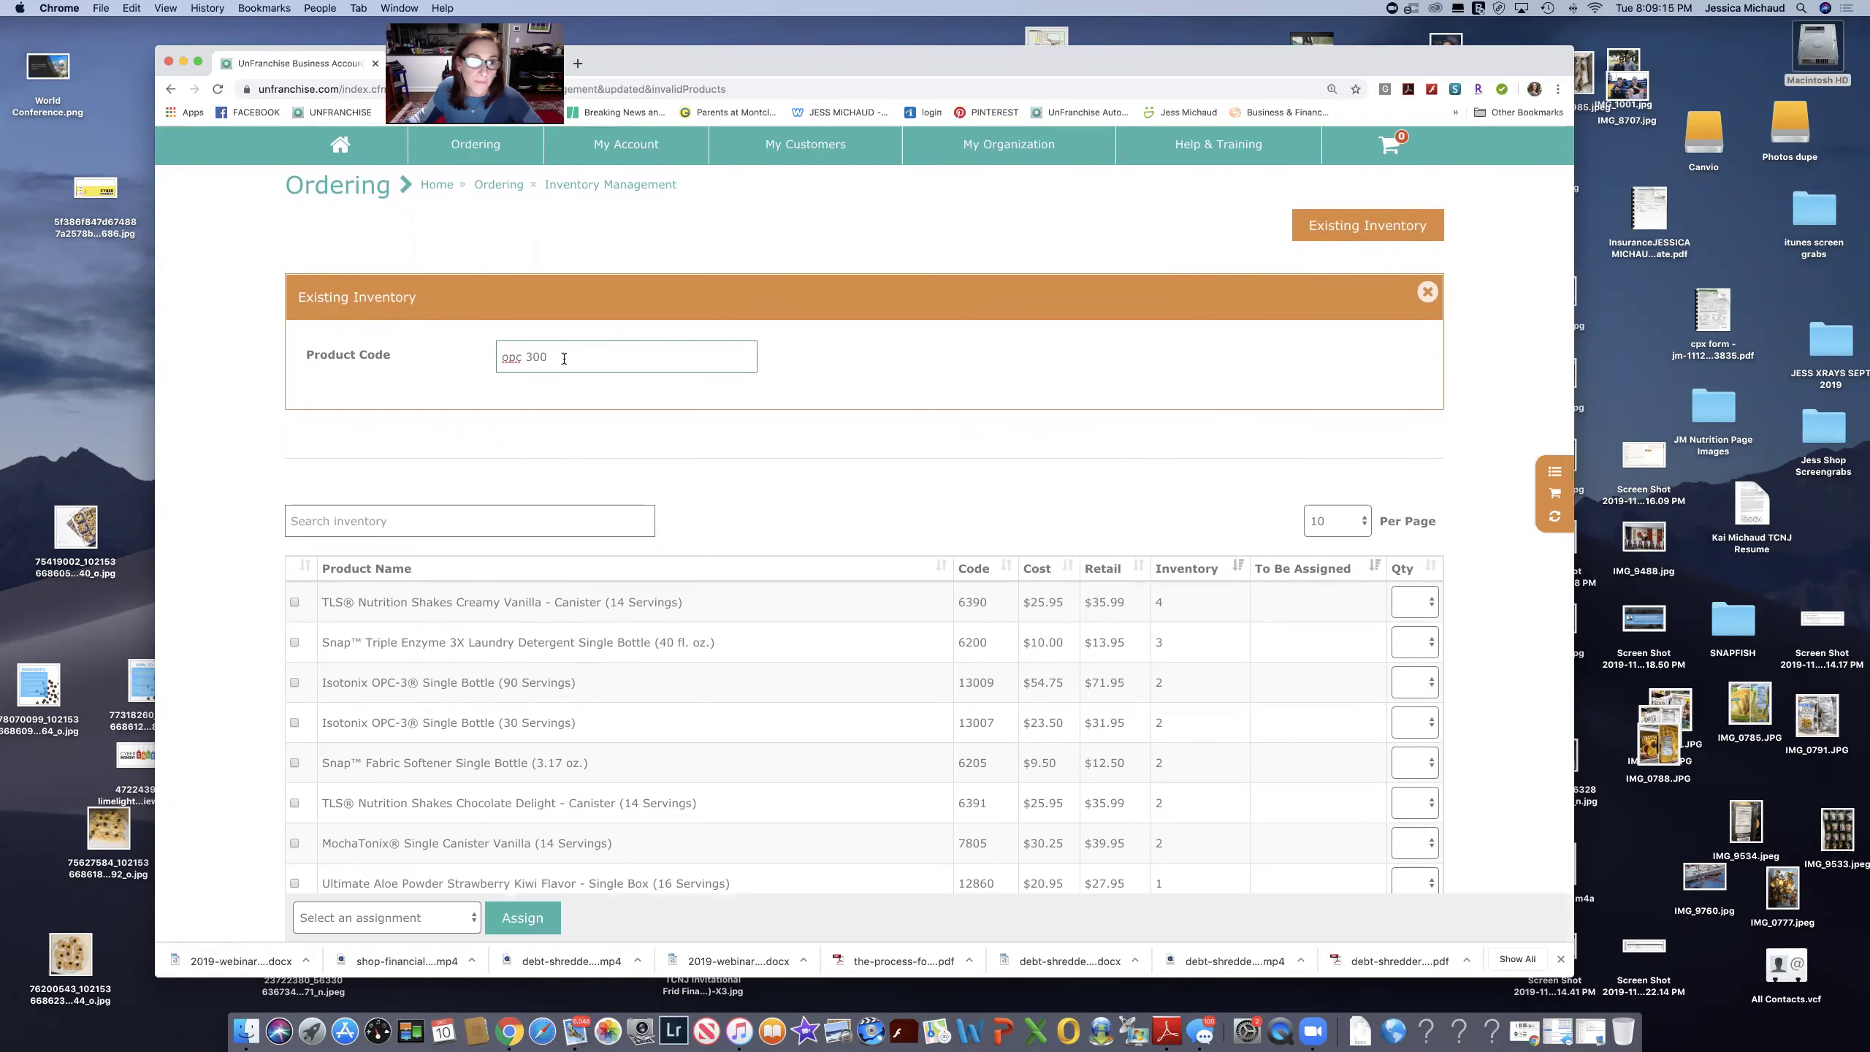
scroll(675, 389, "up", 1)
key("BackSpace")
key("BackSpace")
key("BackSpace")
key("BackSpace")
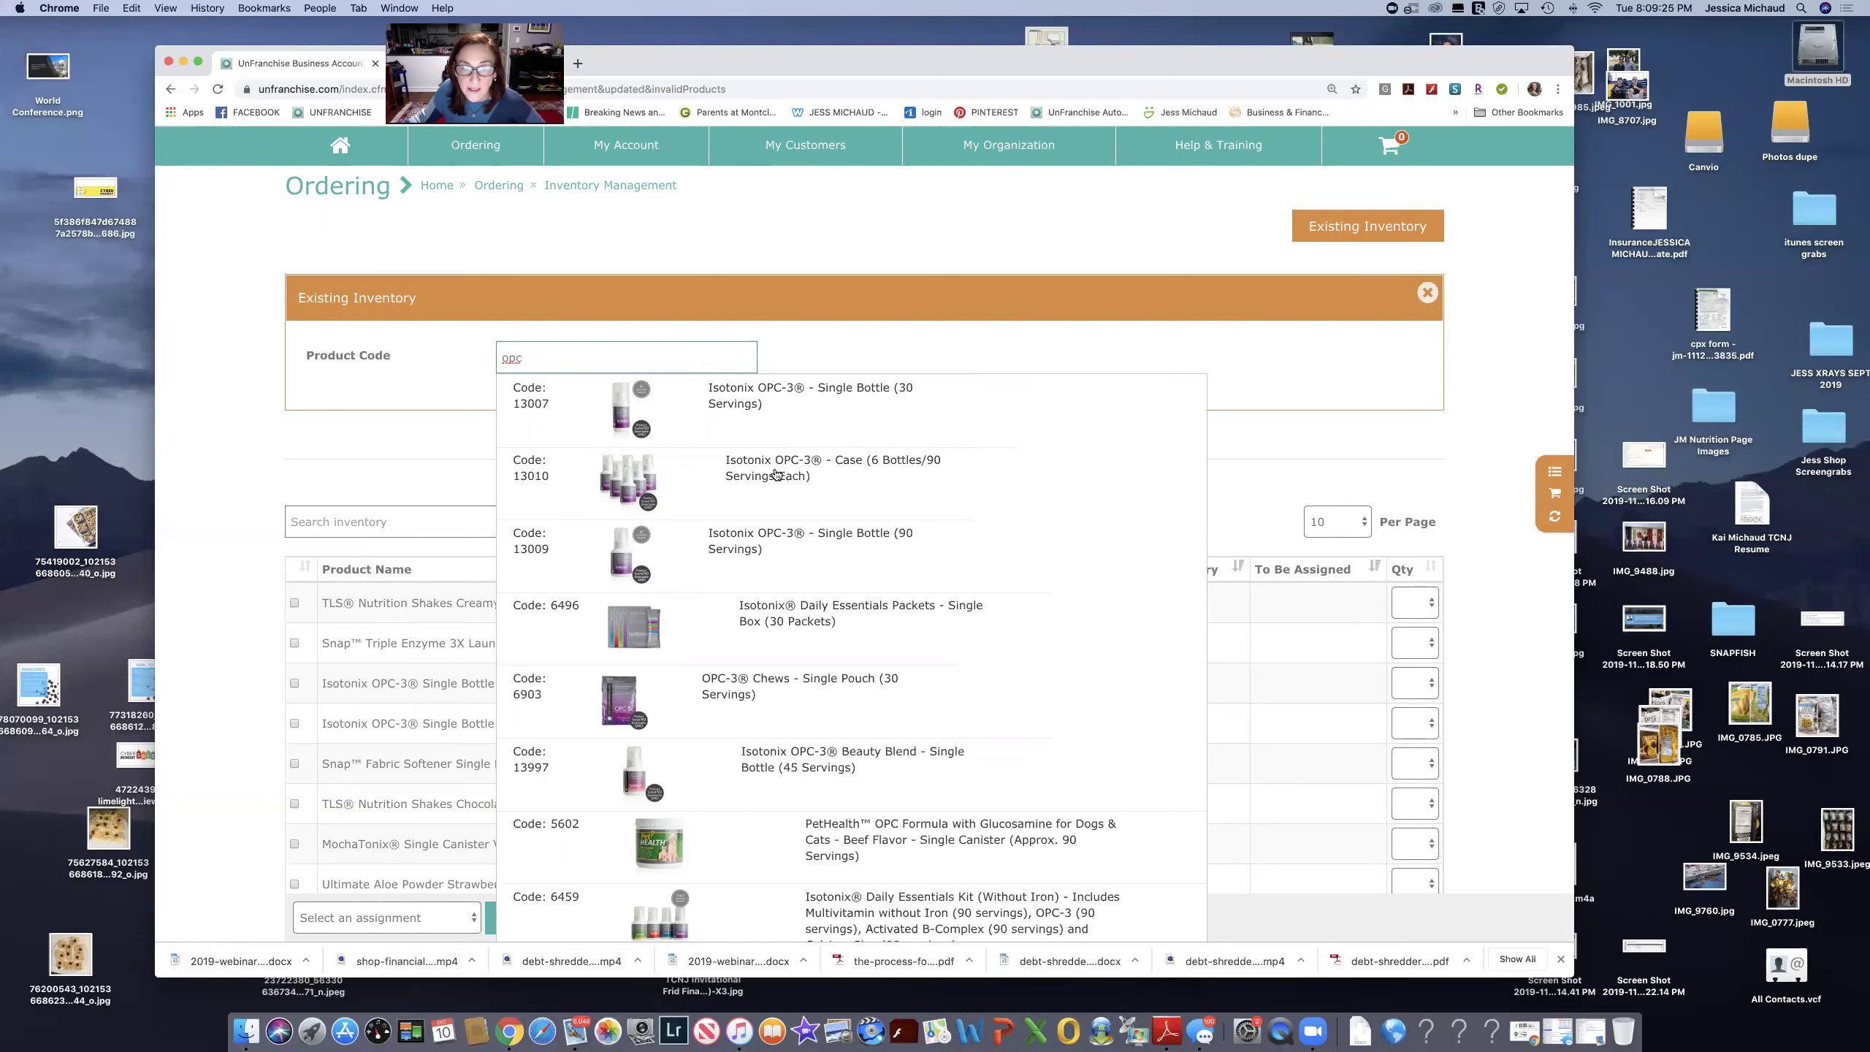
left_click(775, 473)
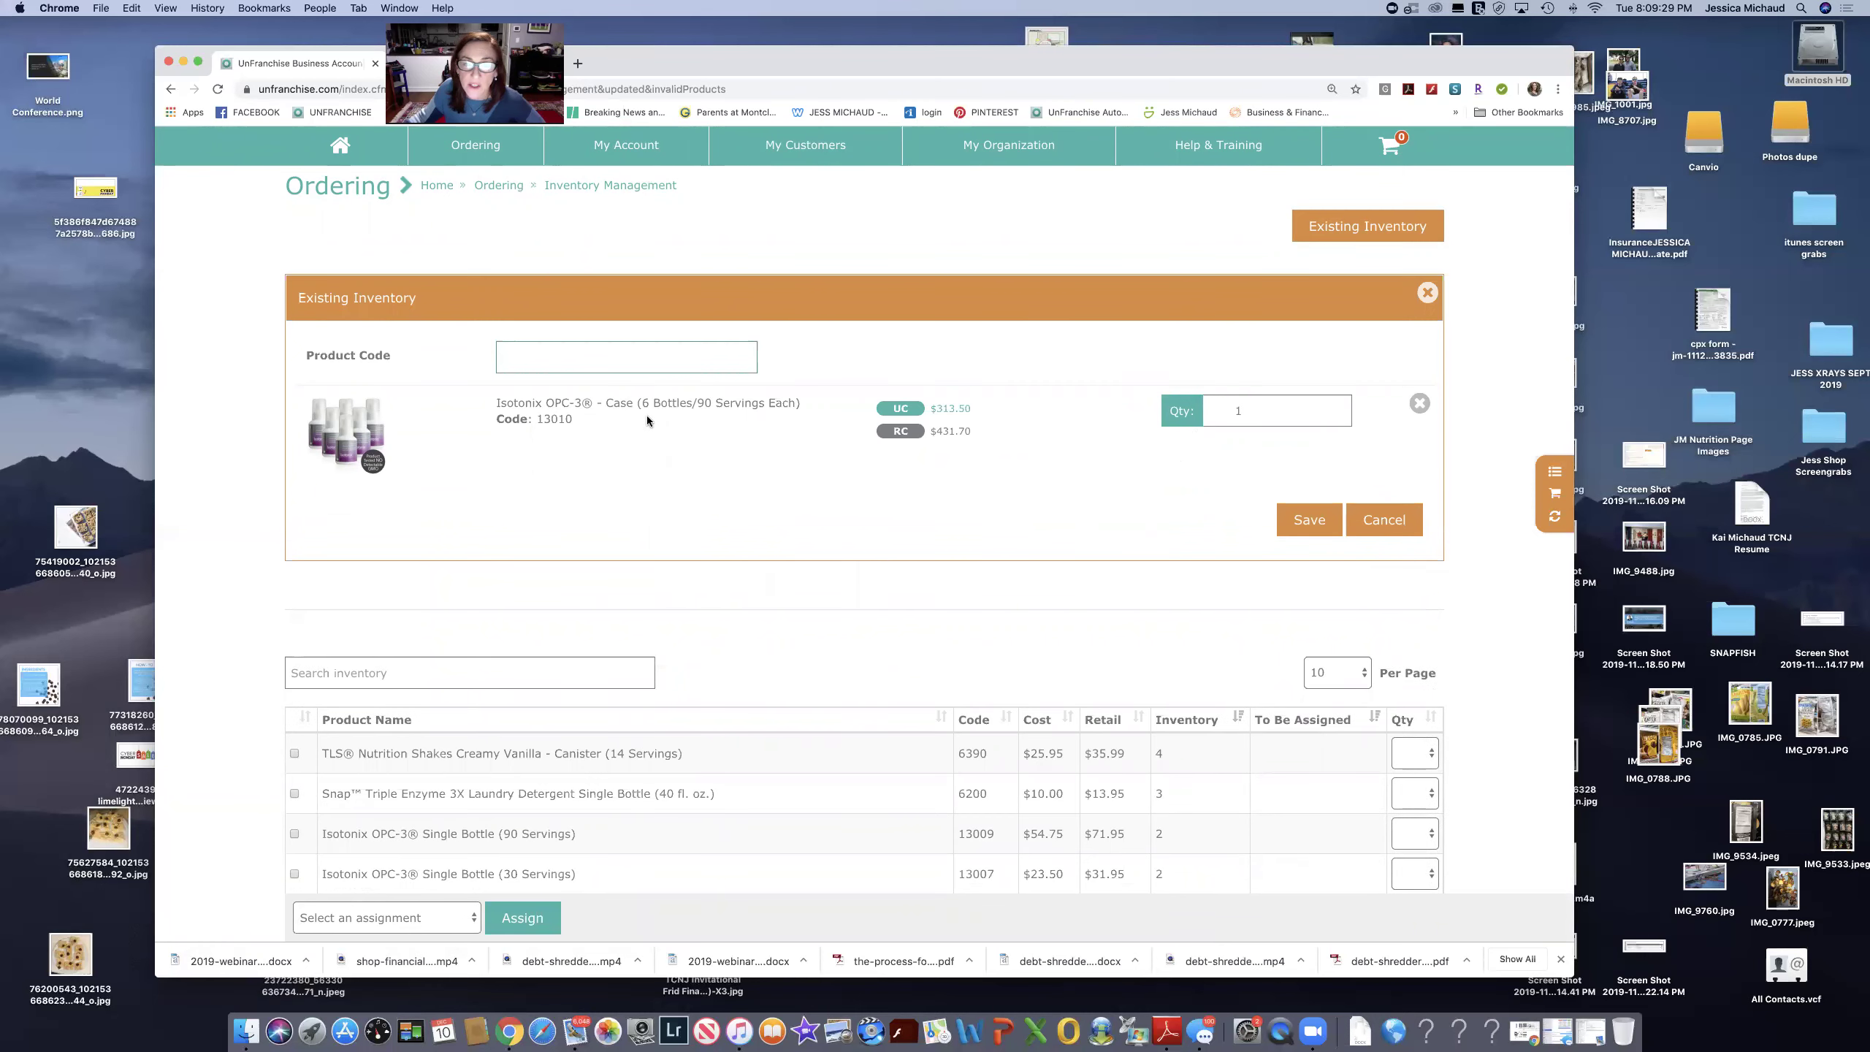
key("Return")
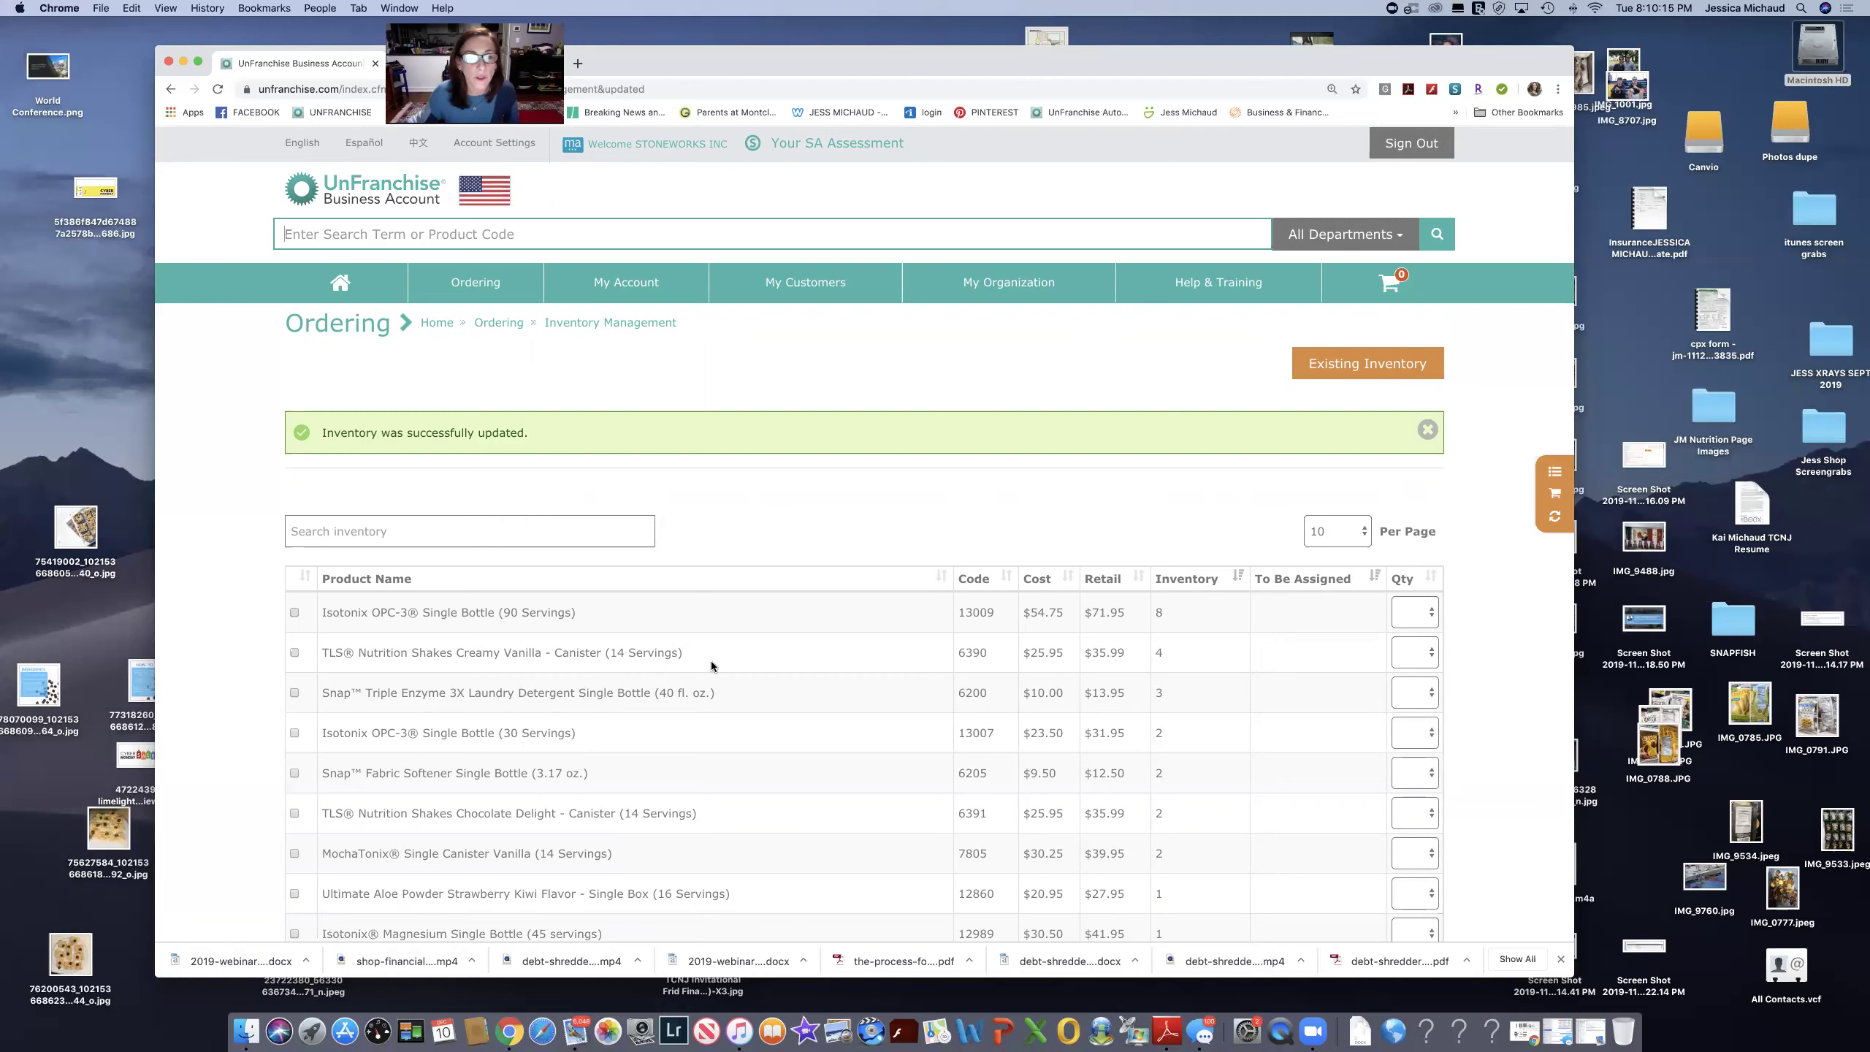
Assign 1 Isotonix OPC-3 Single Bottle (90 Servings), code 13009, to Personal Use and save the assignment.
scroll(811, 678, "down", 3)
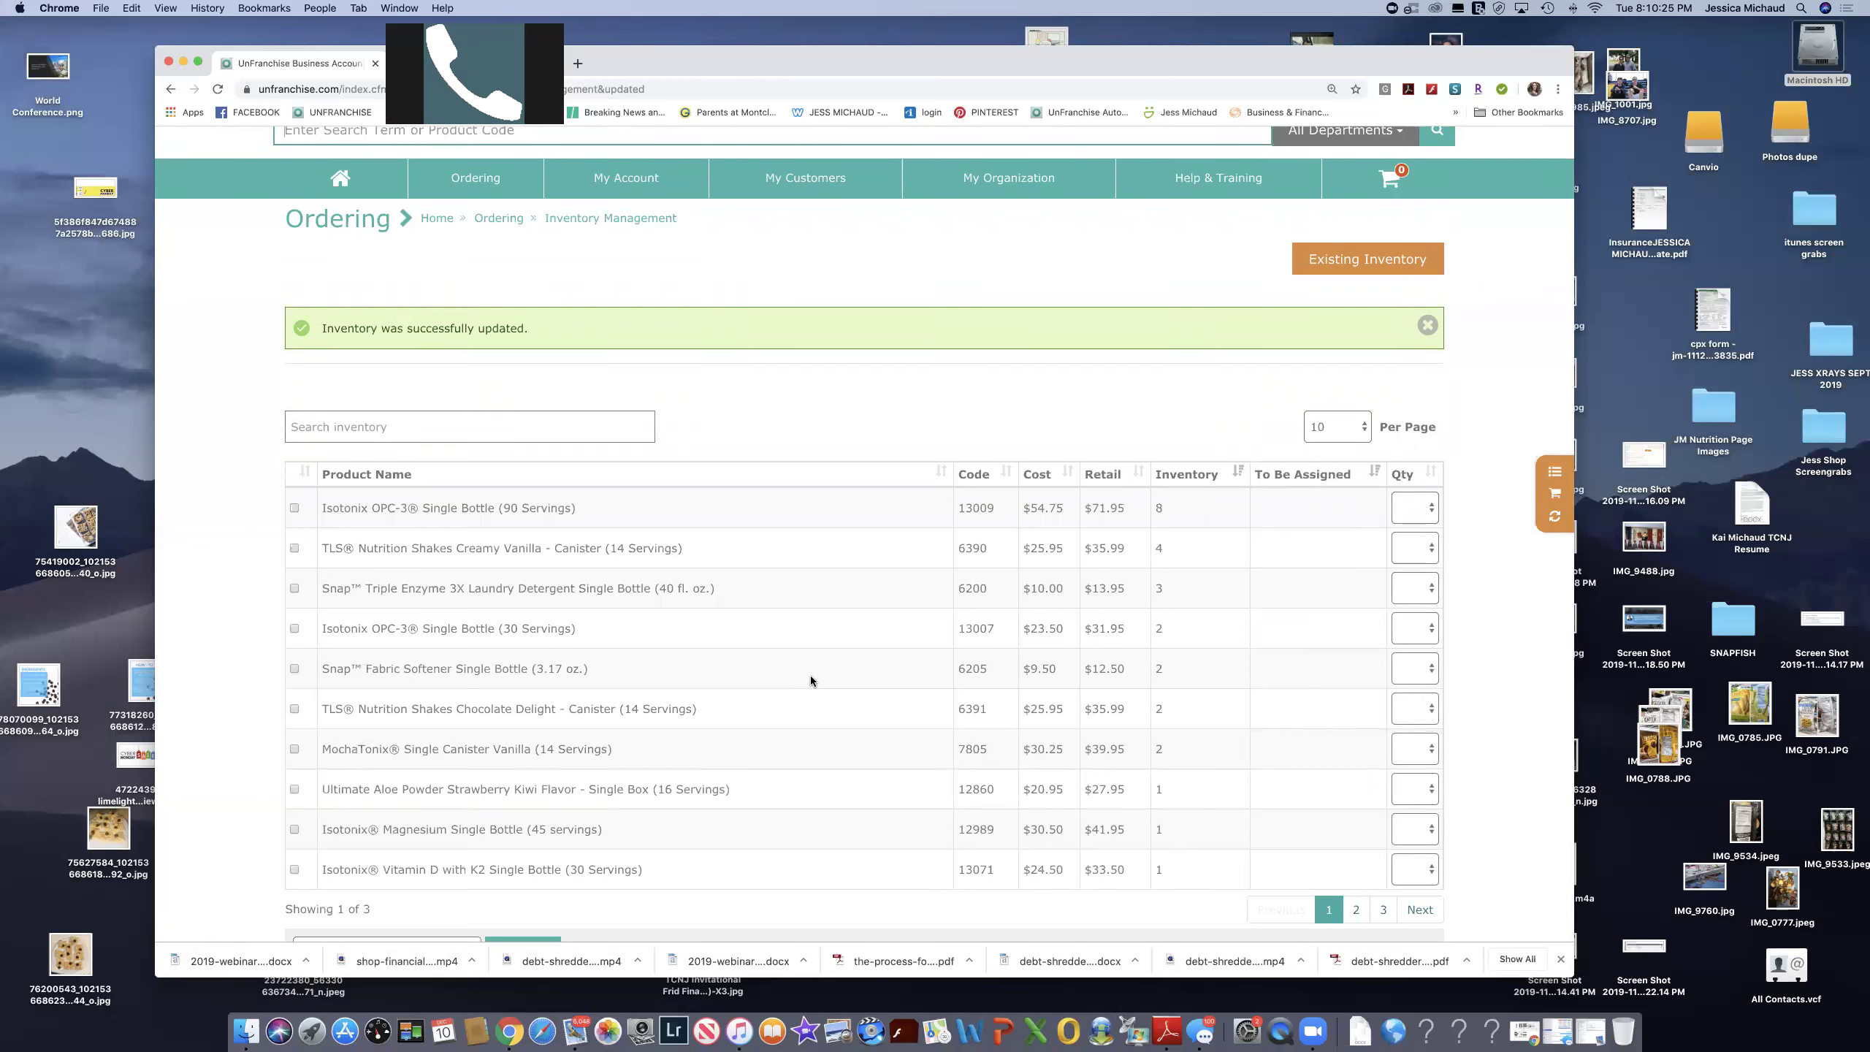
scroll(810, 676, "down", 3)
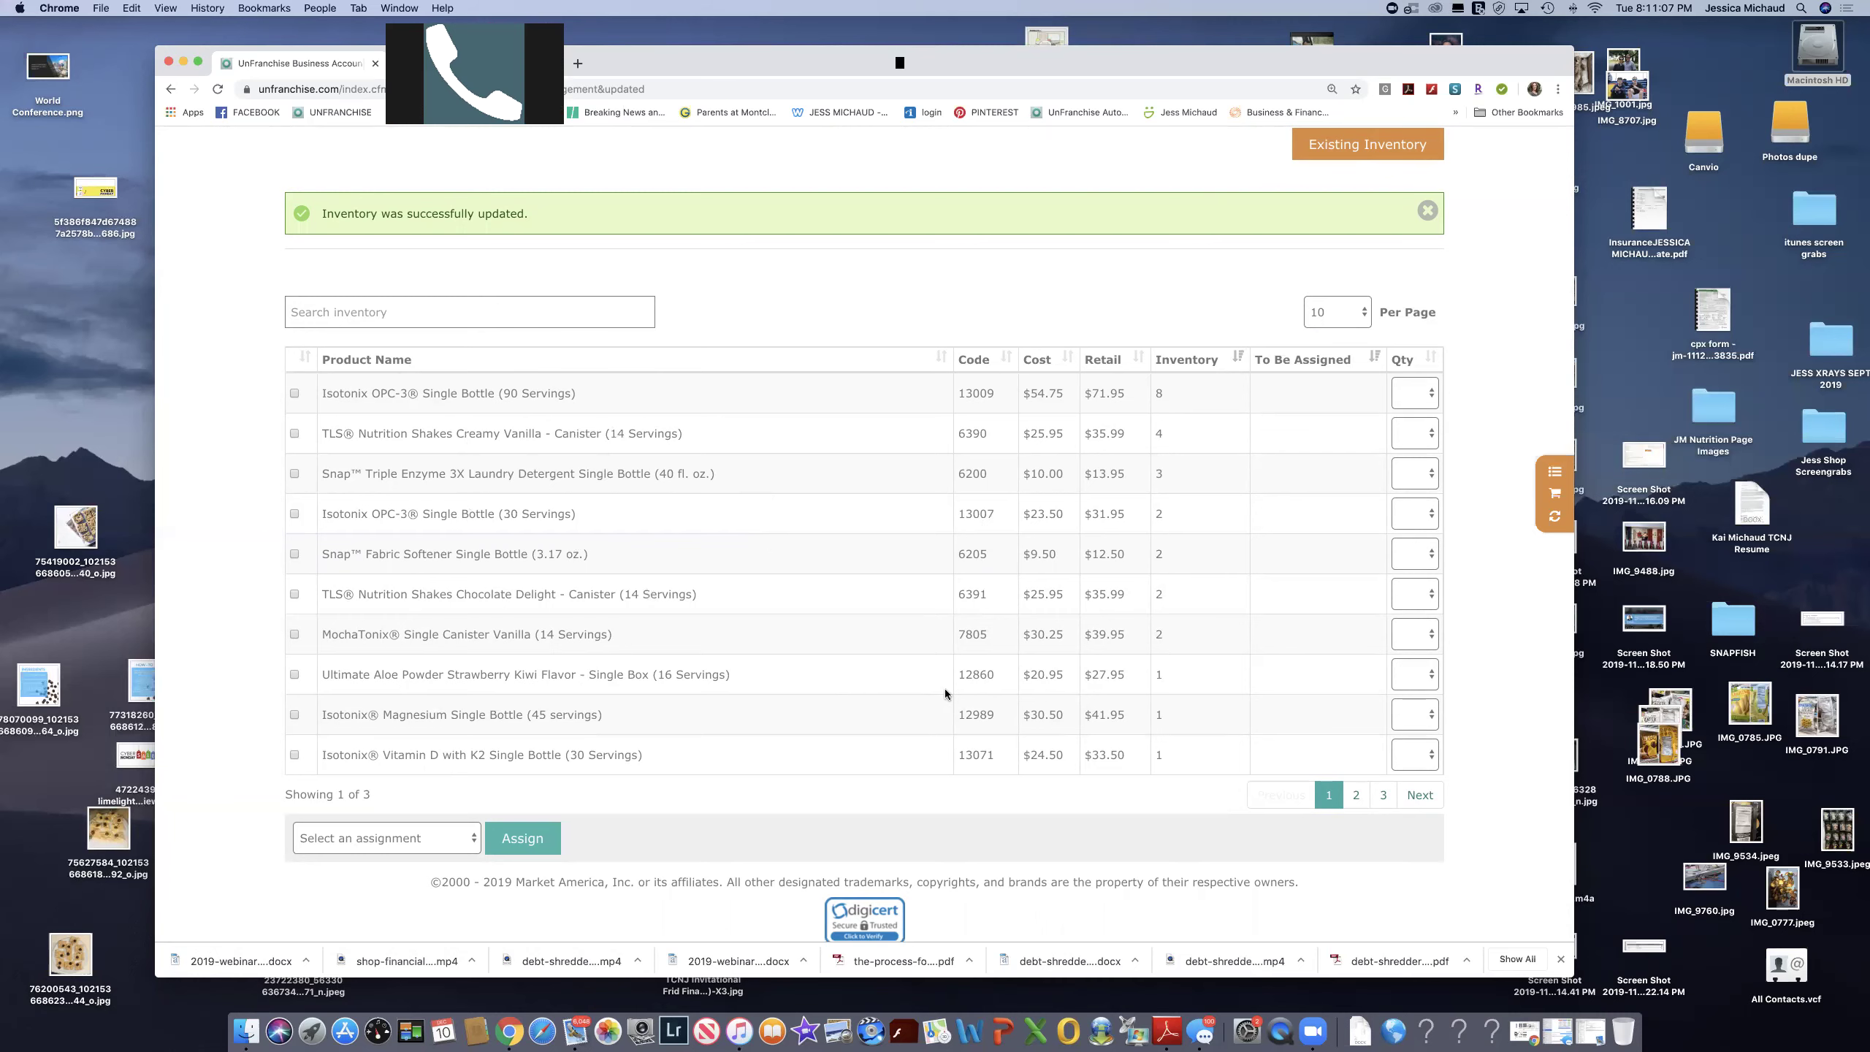
left_click(1432, 395)
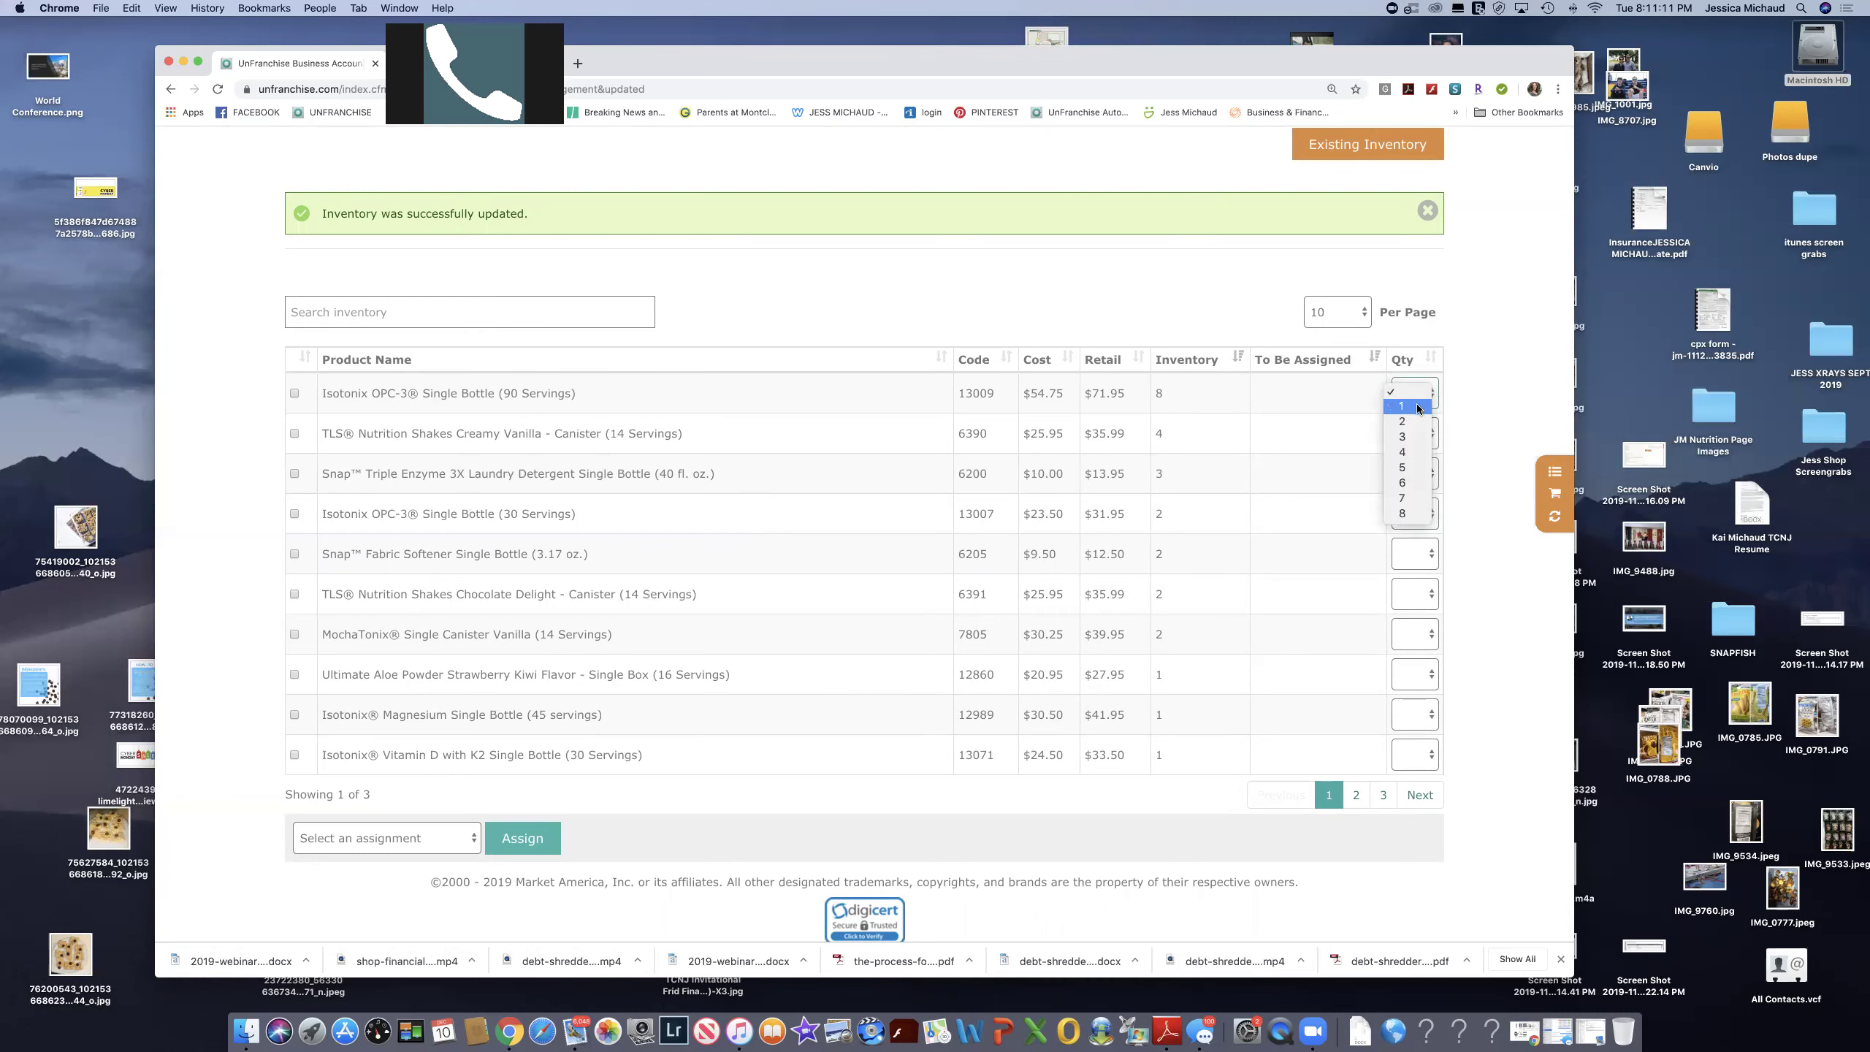
left_click(1417, 406)
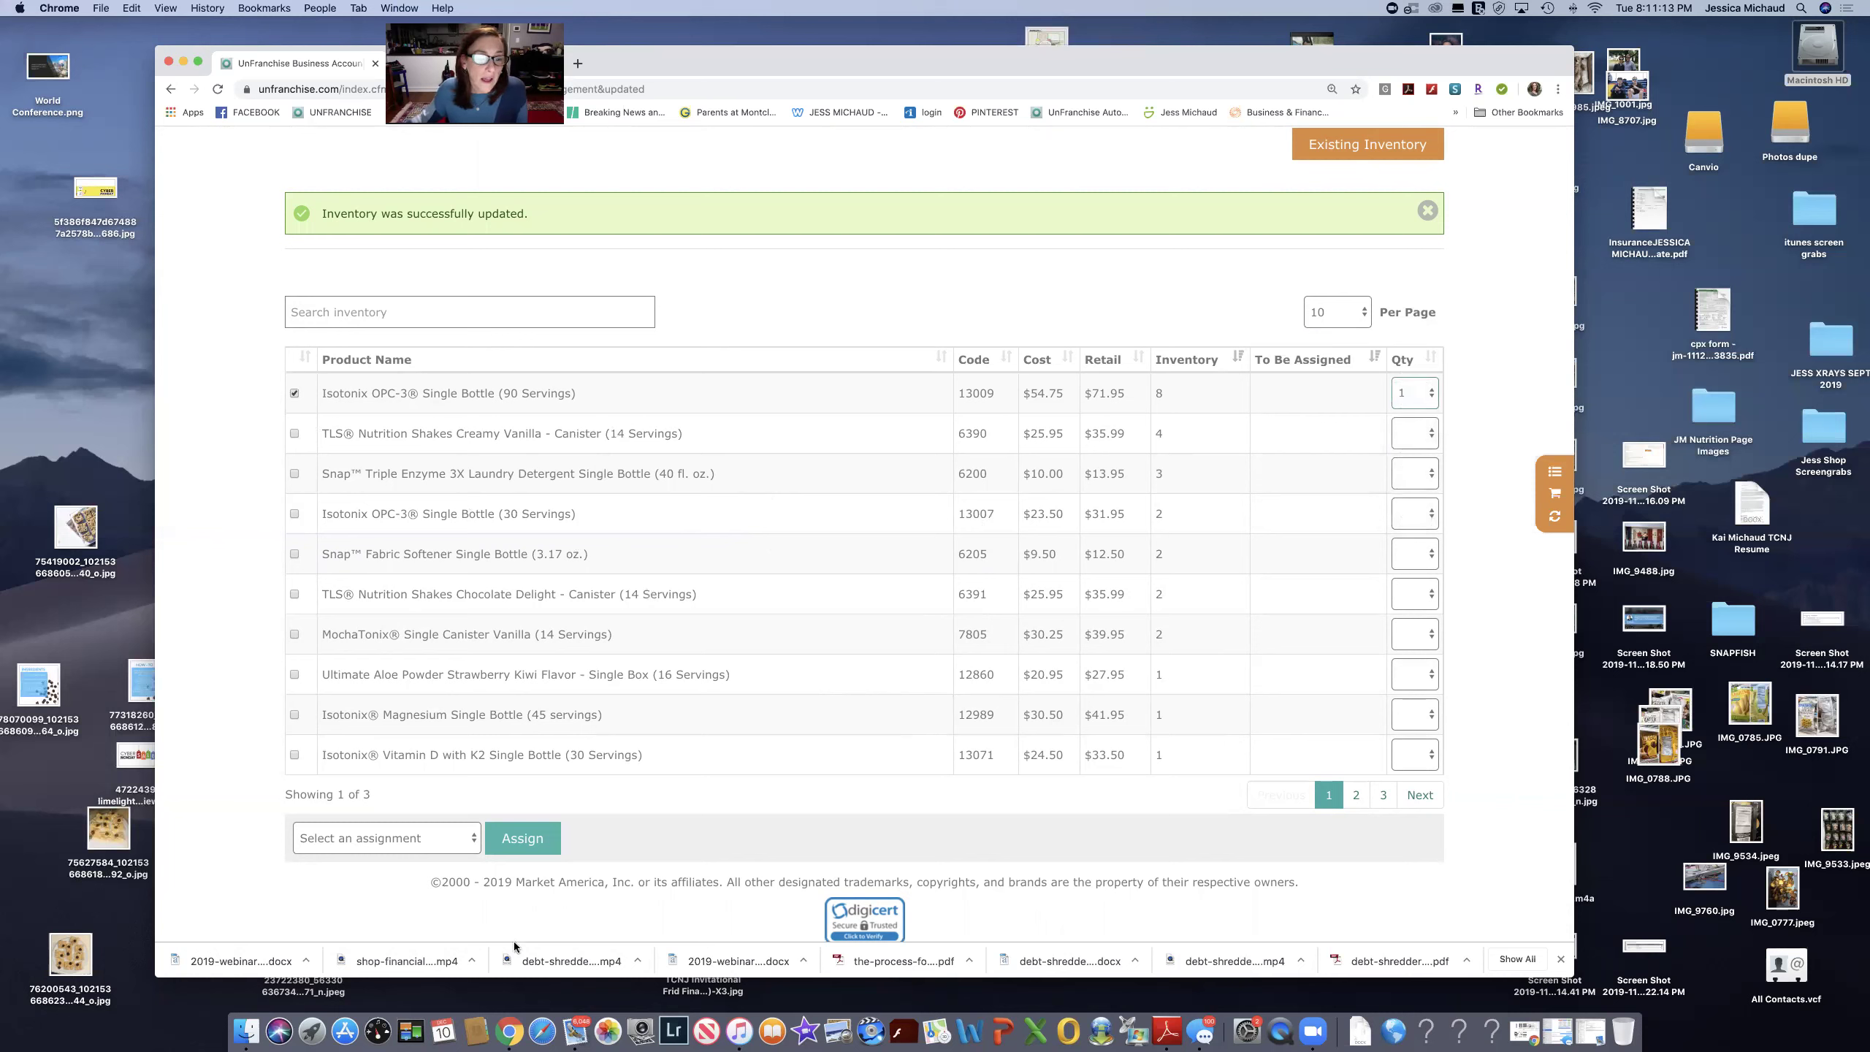
left_click(473, 844)
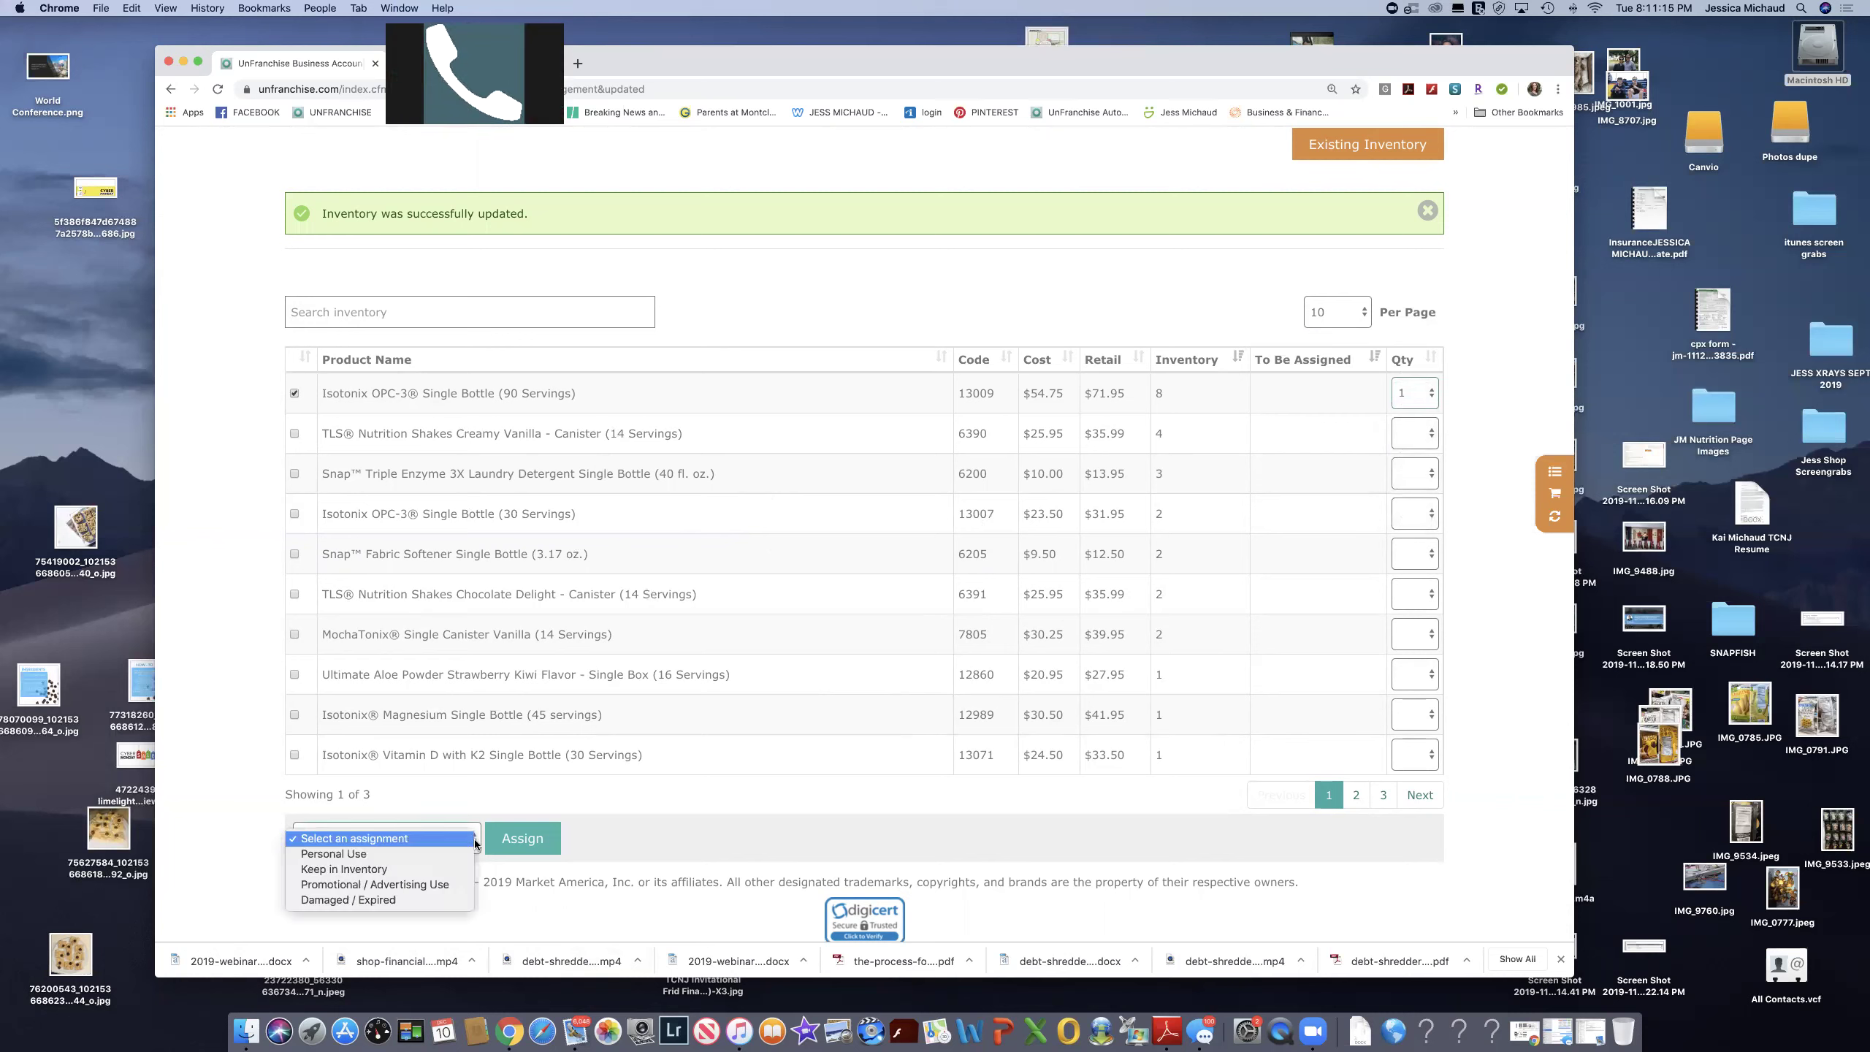
left_click(444, 854)
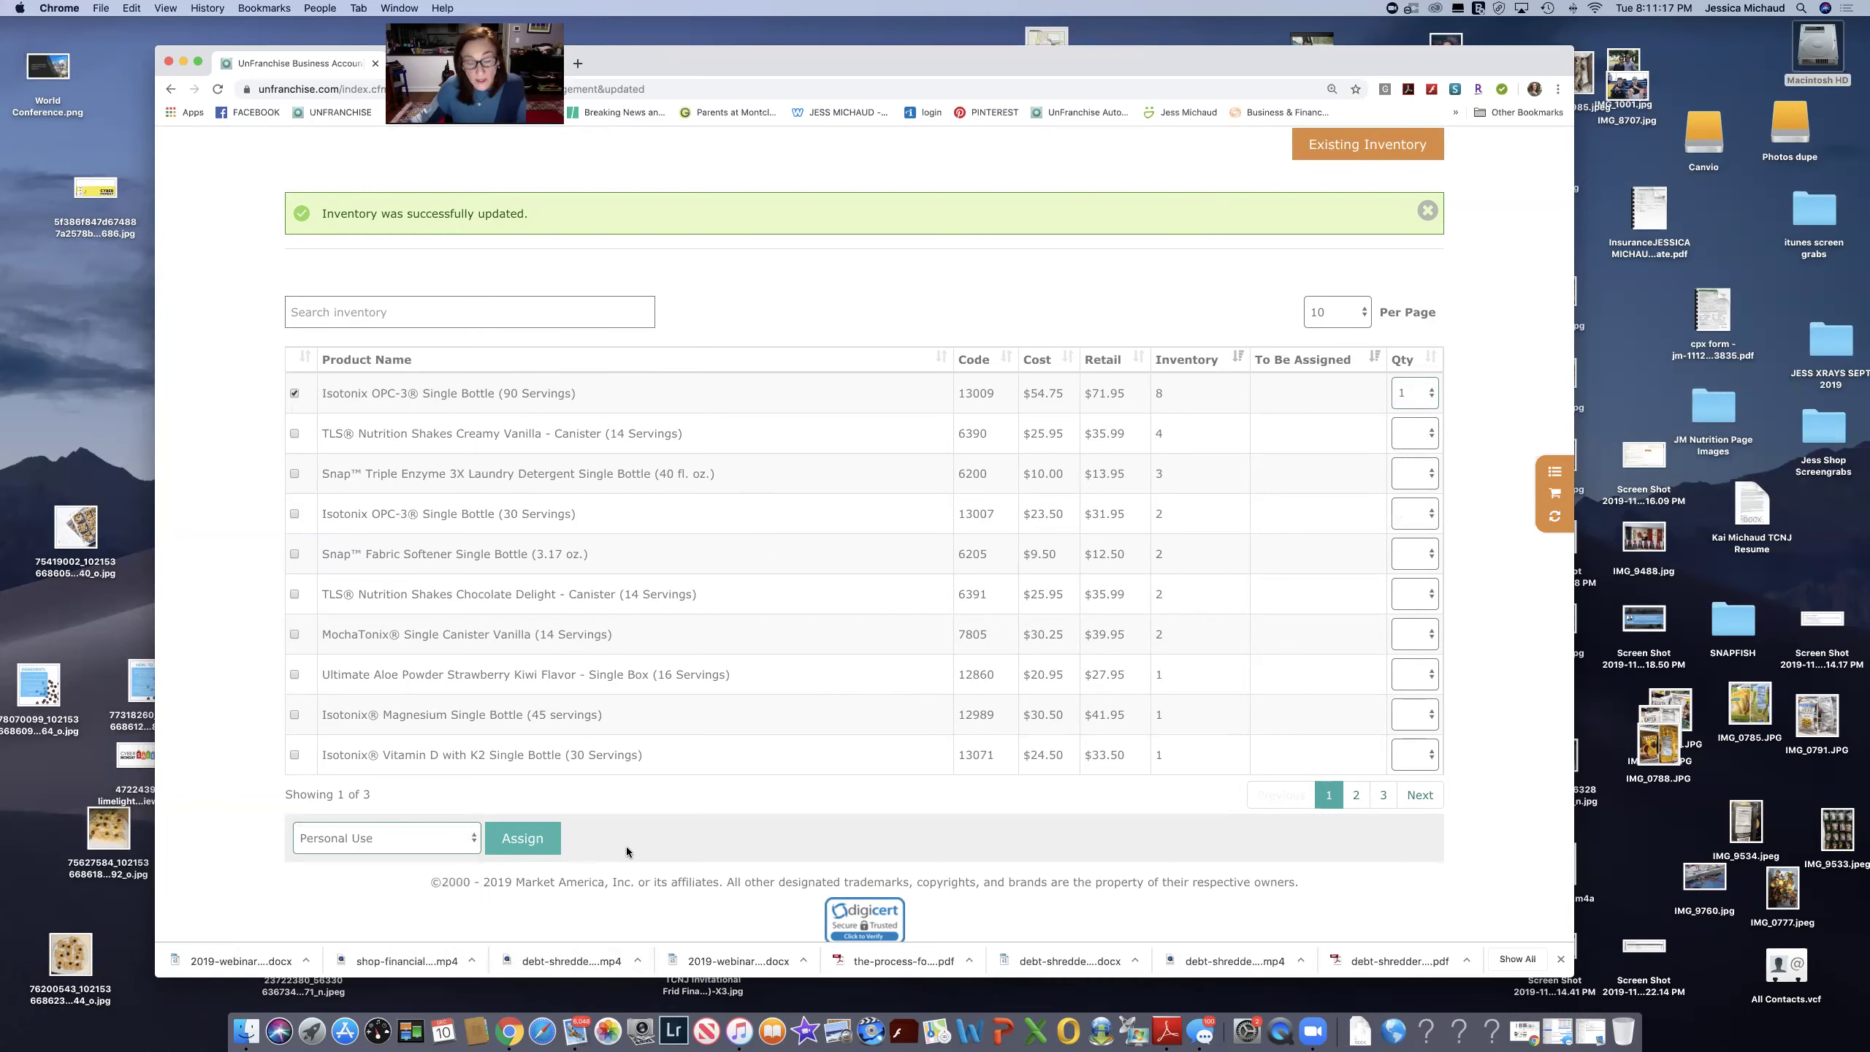
left_click(543, 840)
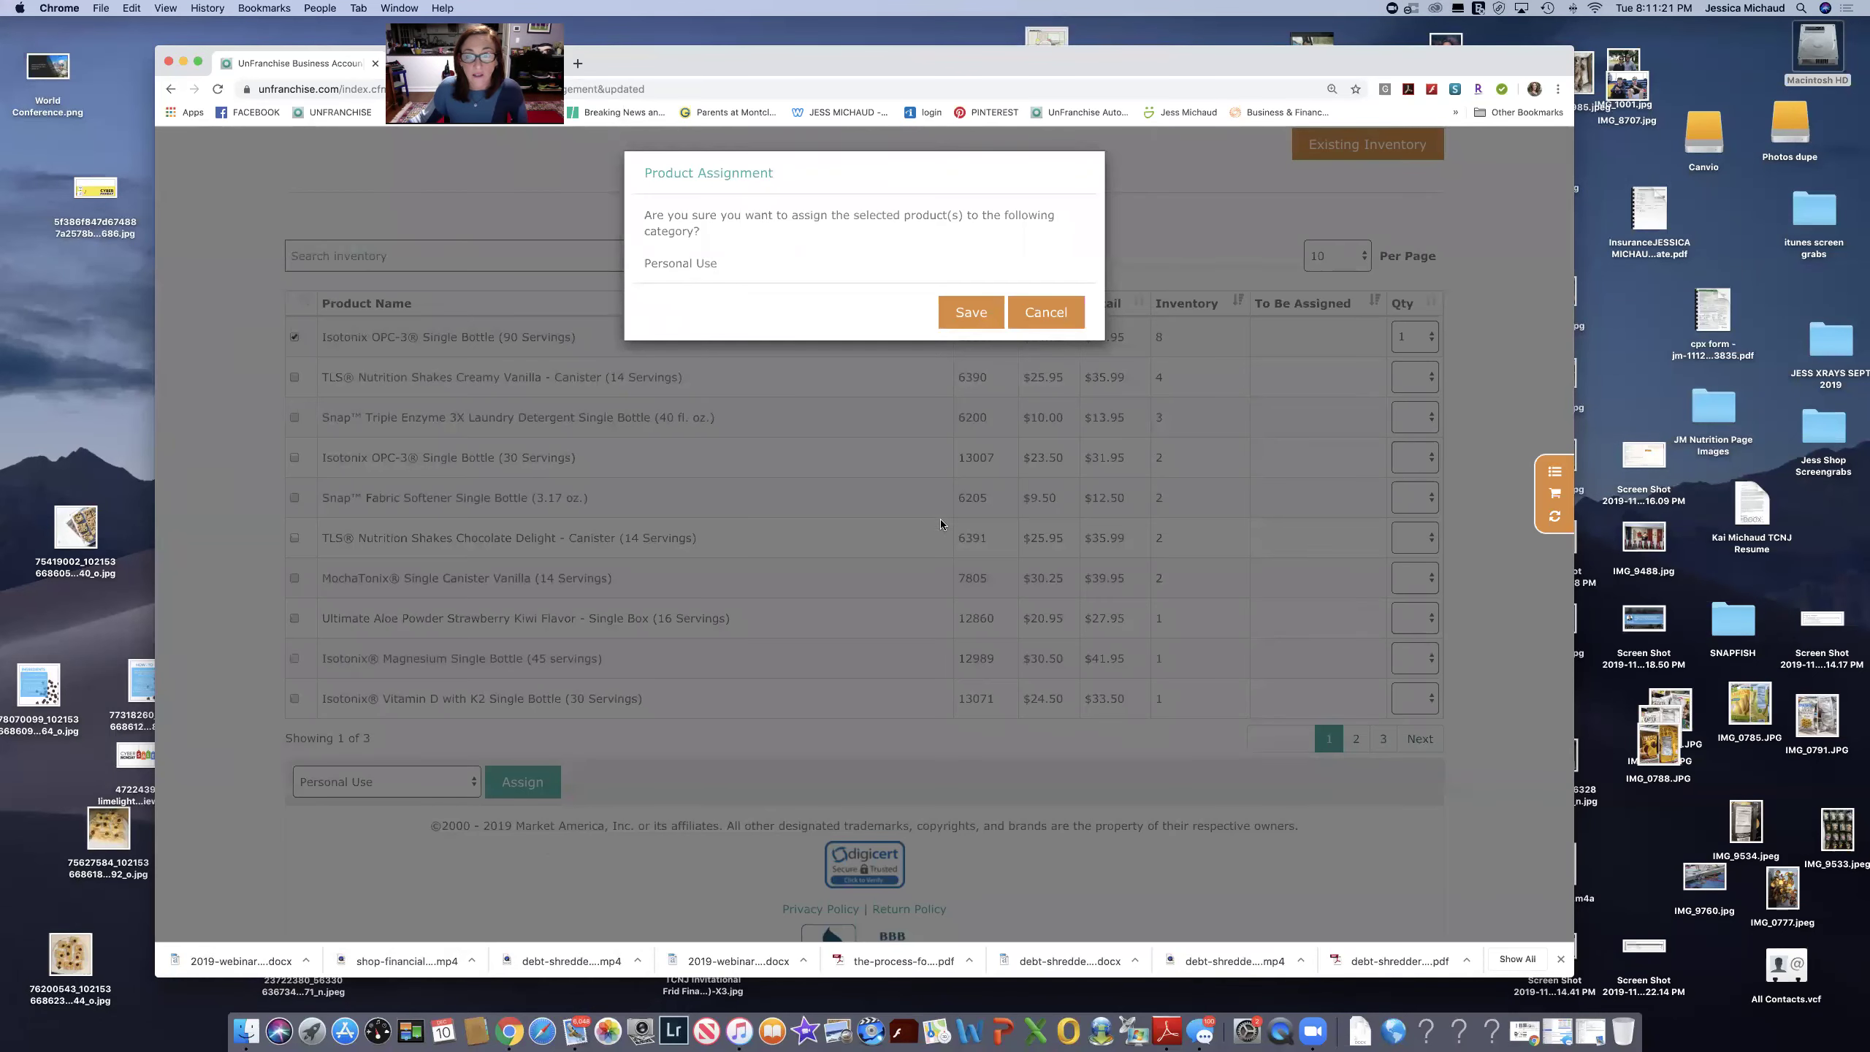
left_click(983, 319)
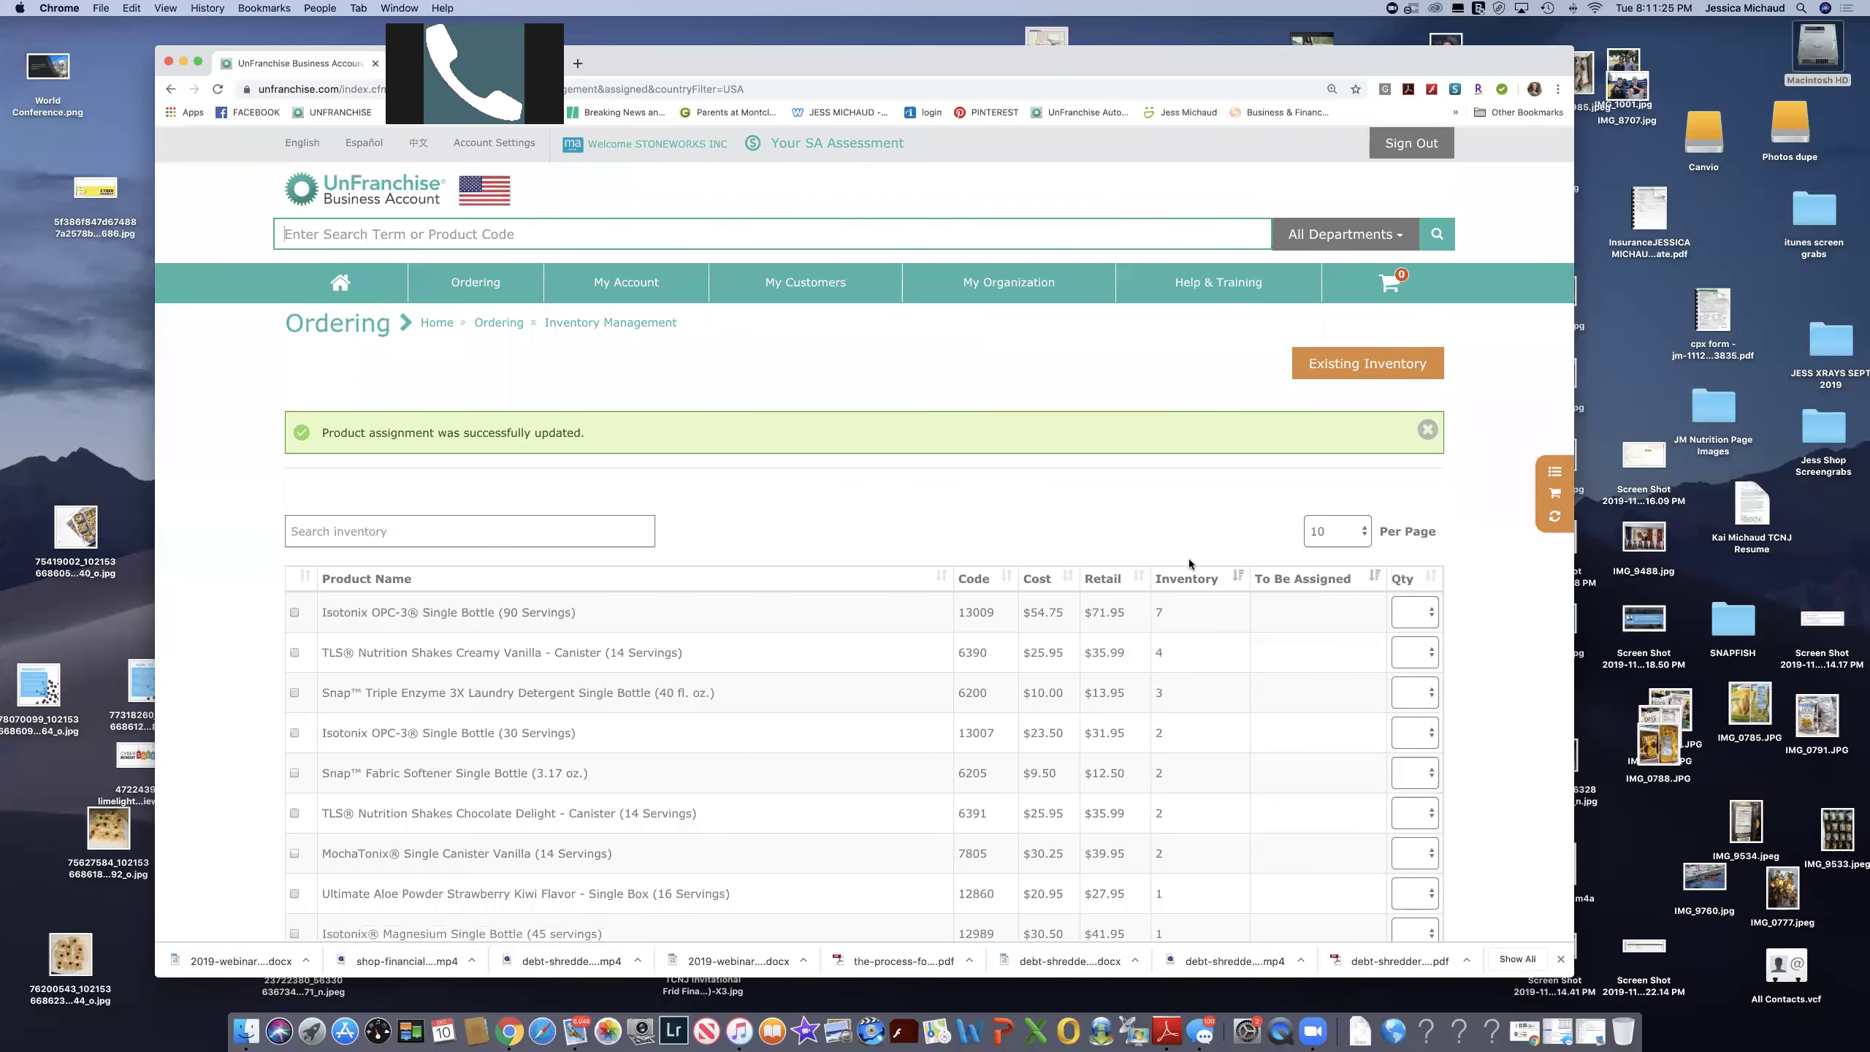
Check the inventory quantity of the 90-serving Isotonix OPC-3 bottle after the assignment and look over the product list and assignment controls.
scroll(1190, 560, "down", 3)
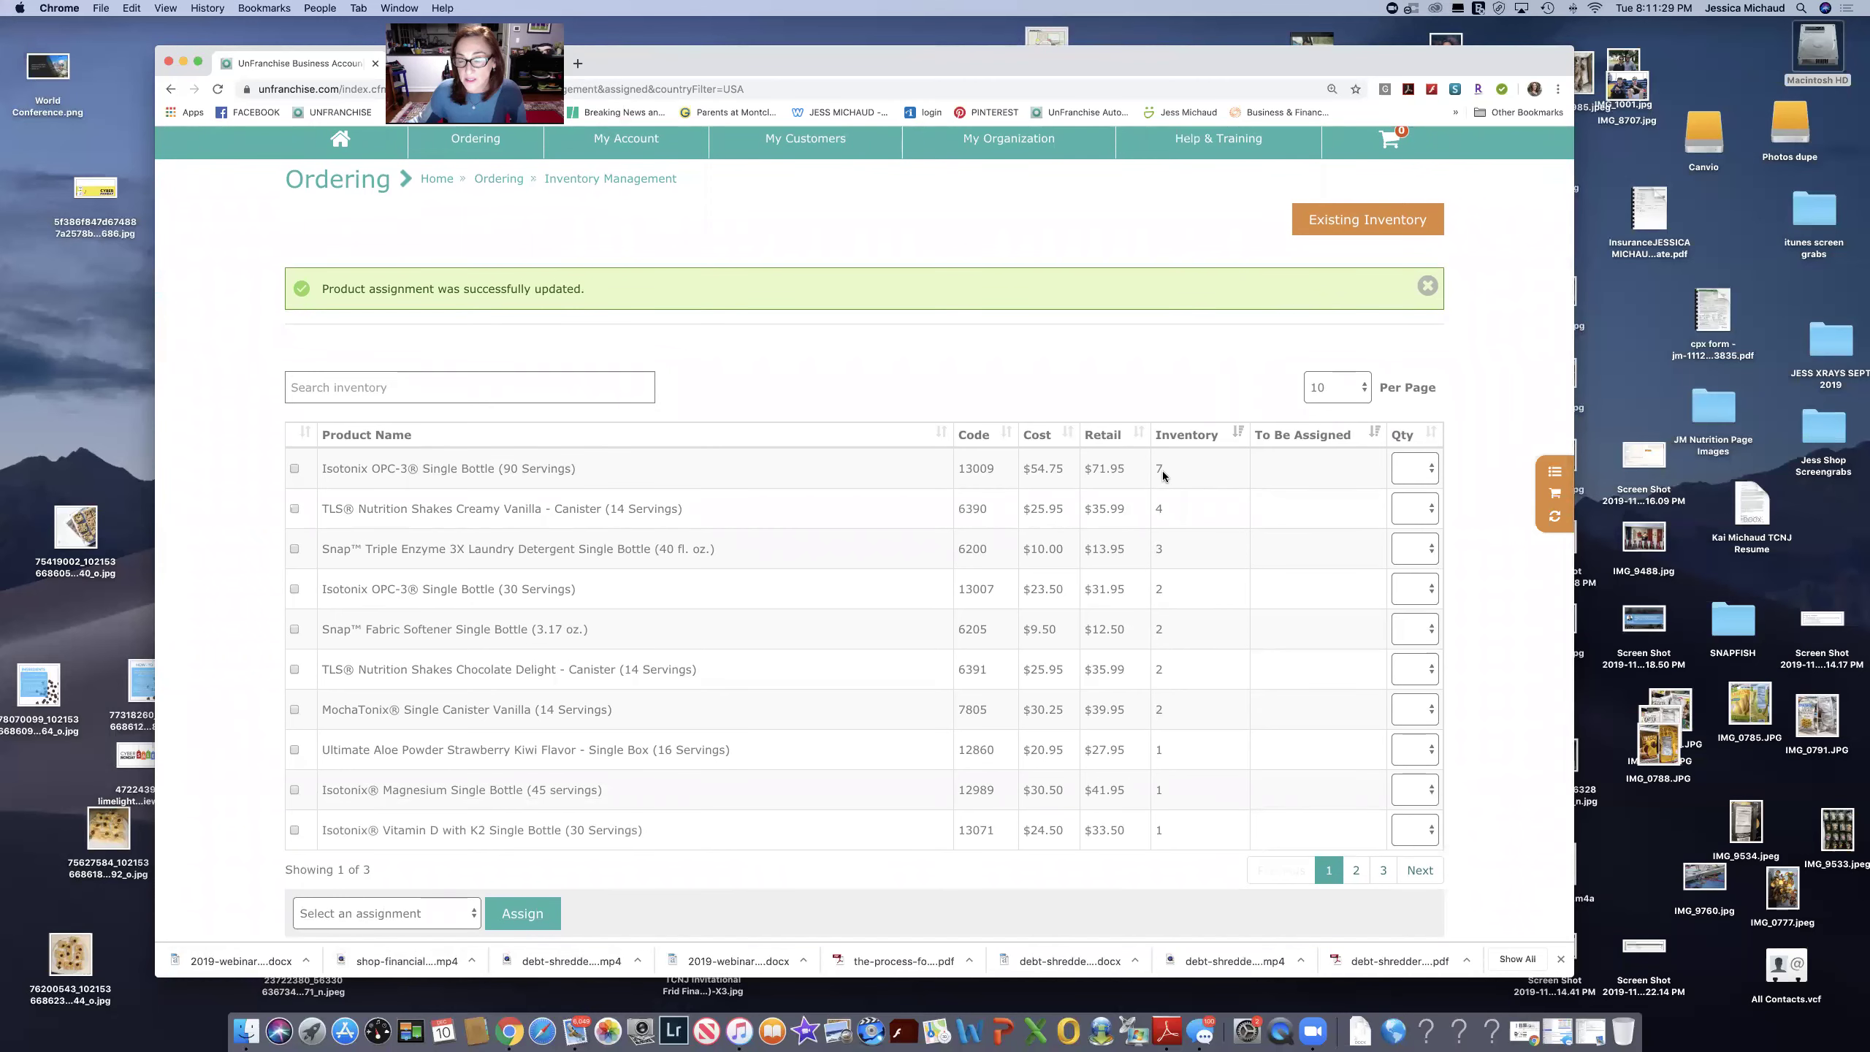
scroll(772, 669, "down", 1)
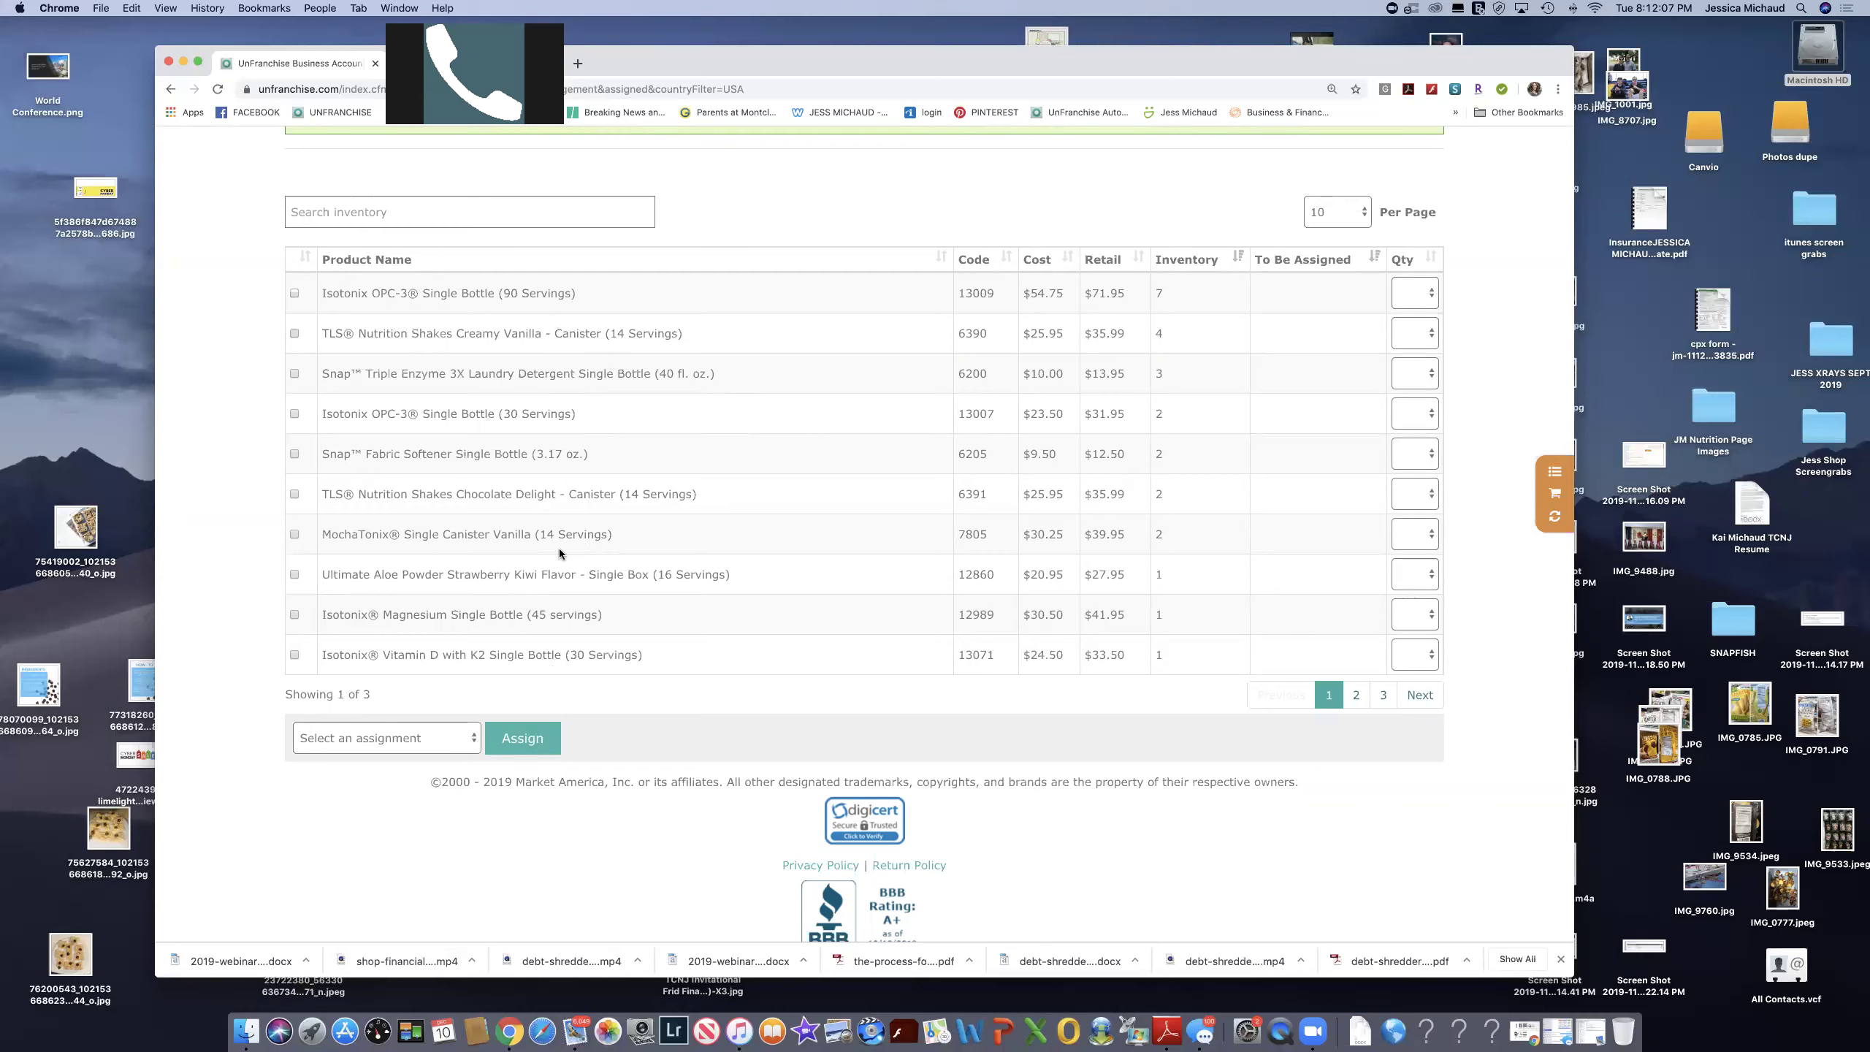
scroll(400, 348, "up", 3)
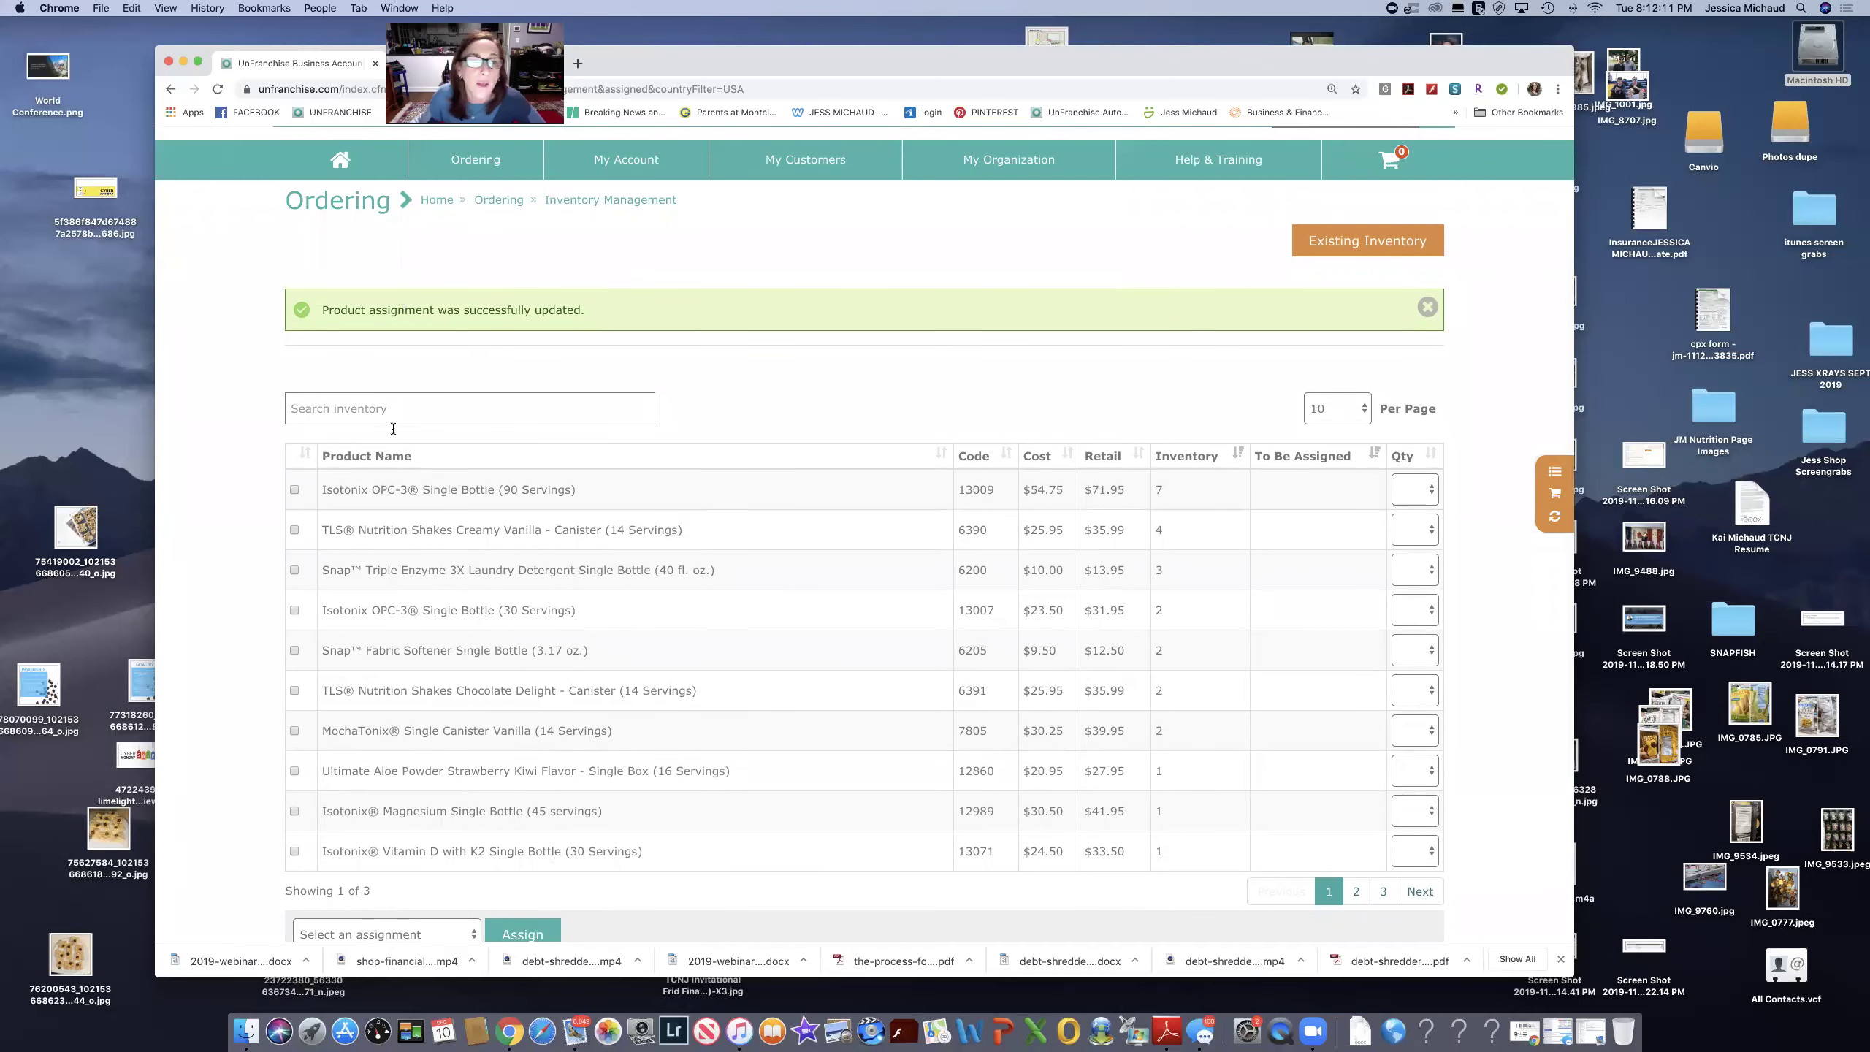
scroll(482, 814, "down", 2)
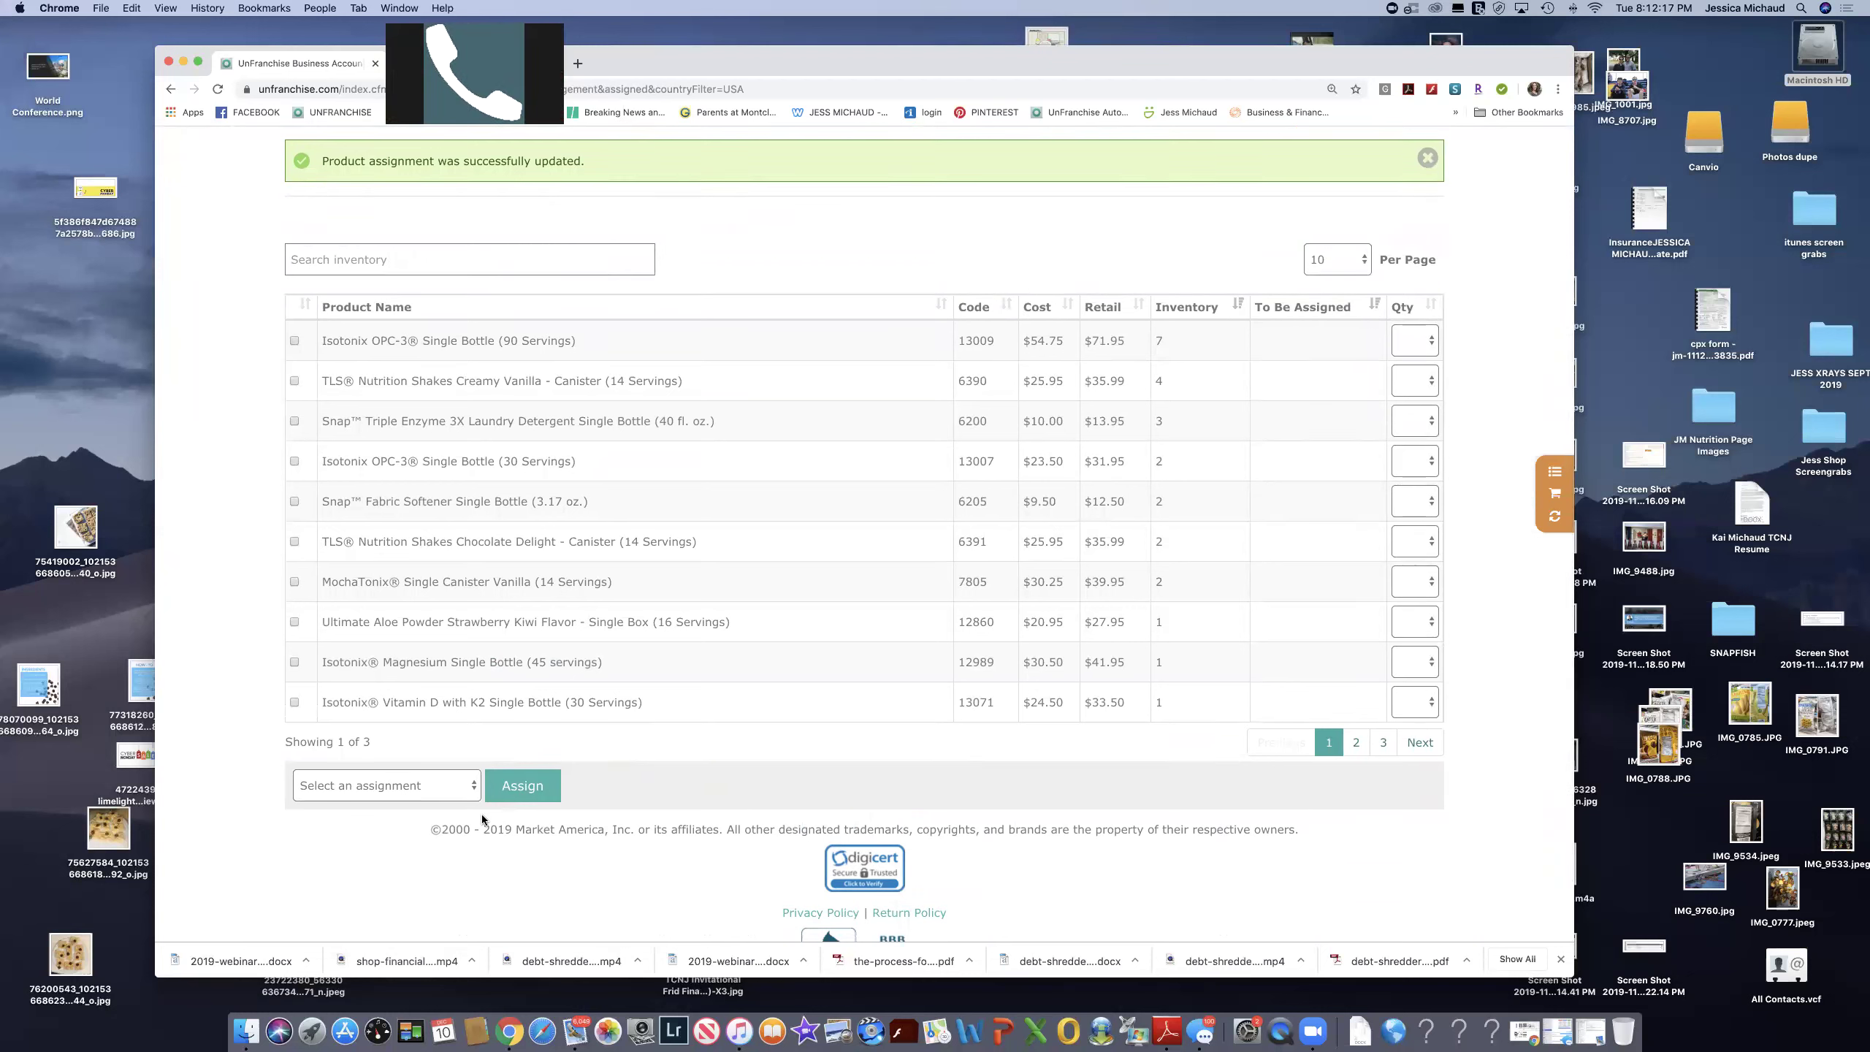
scroll(617, 763, "up", 2)
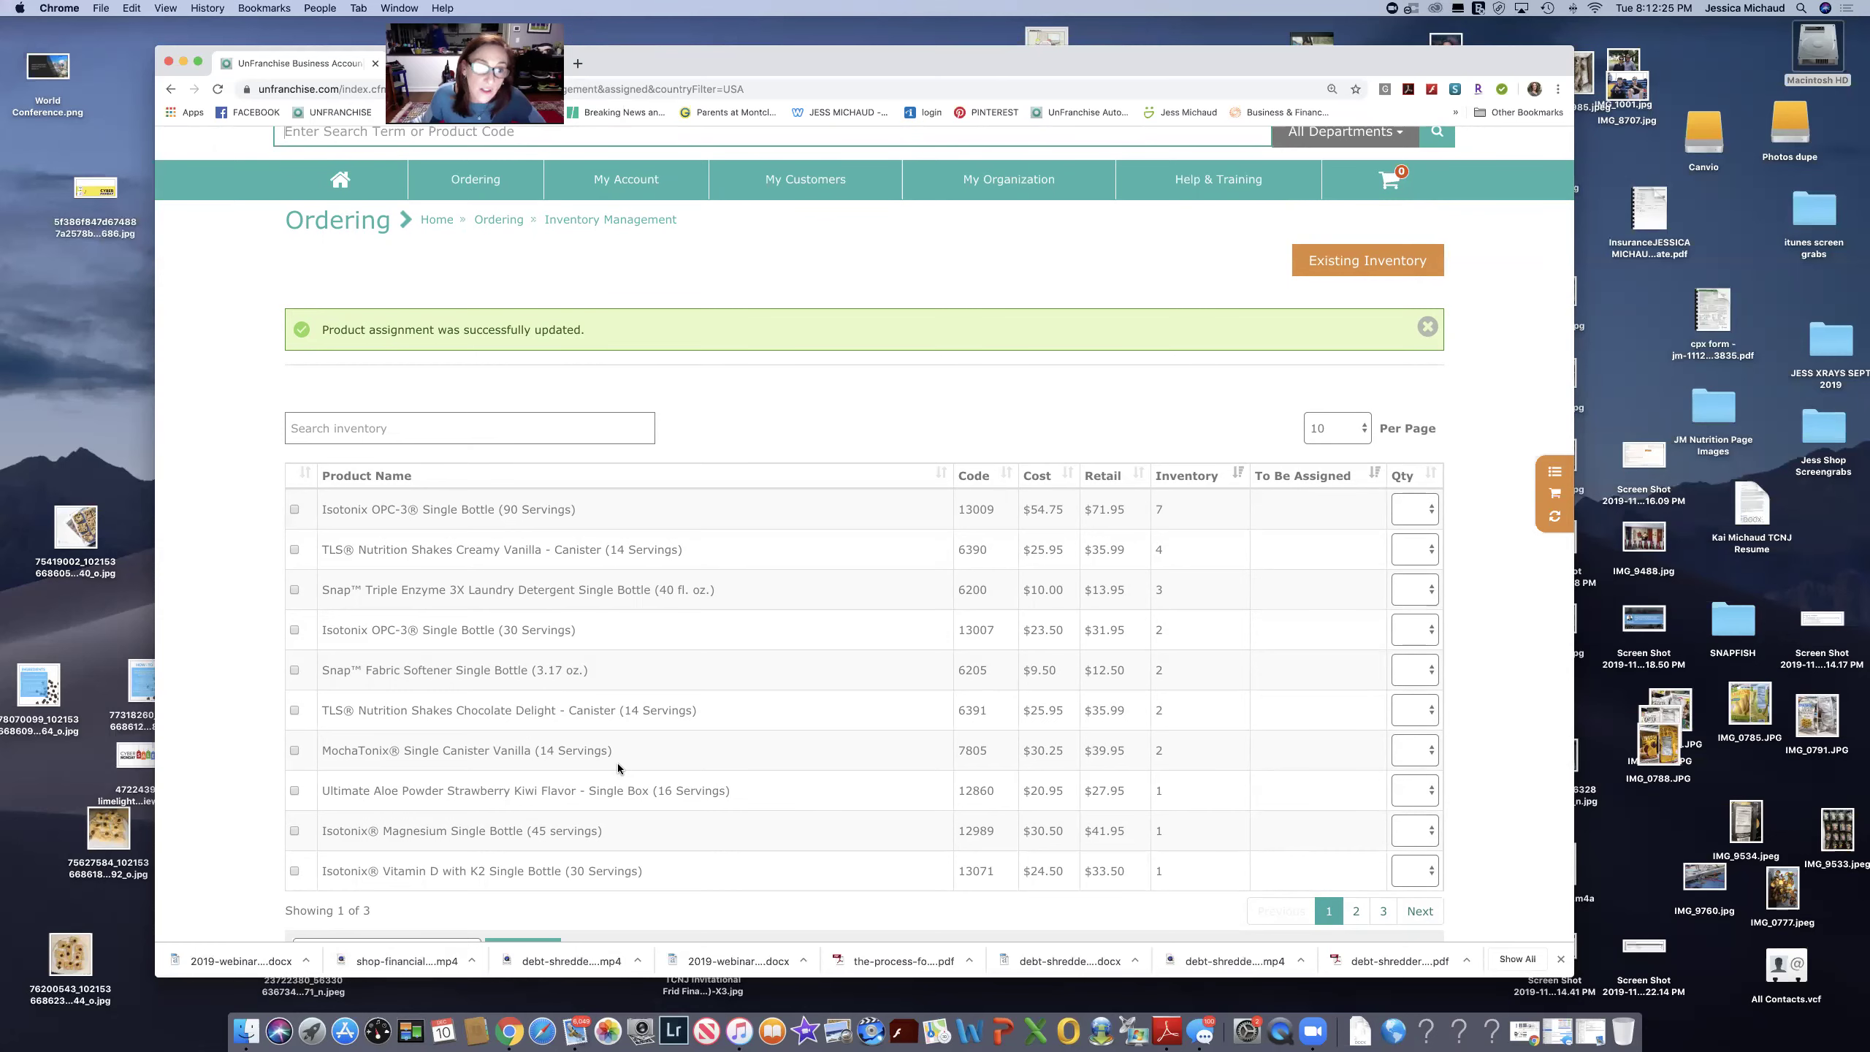
scroll(617, 763, "down", 1)
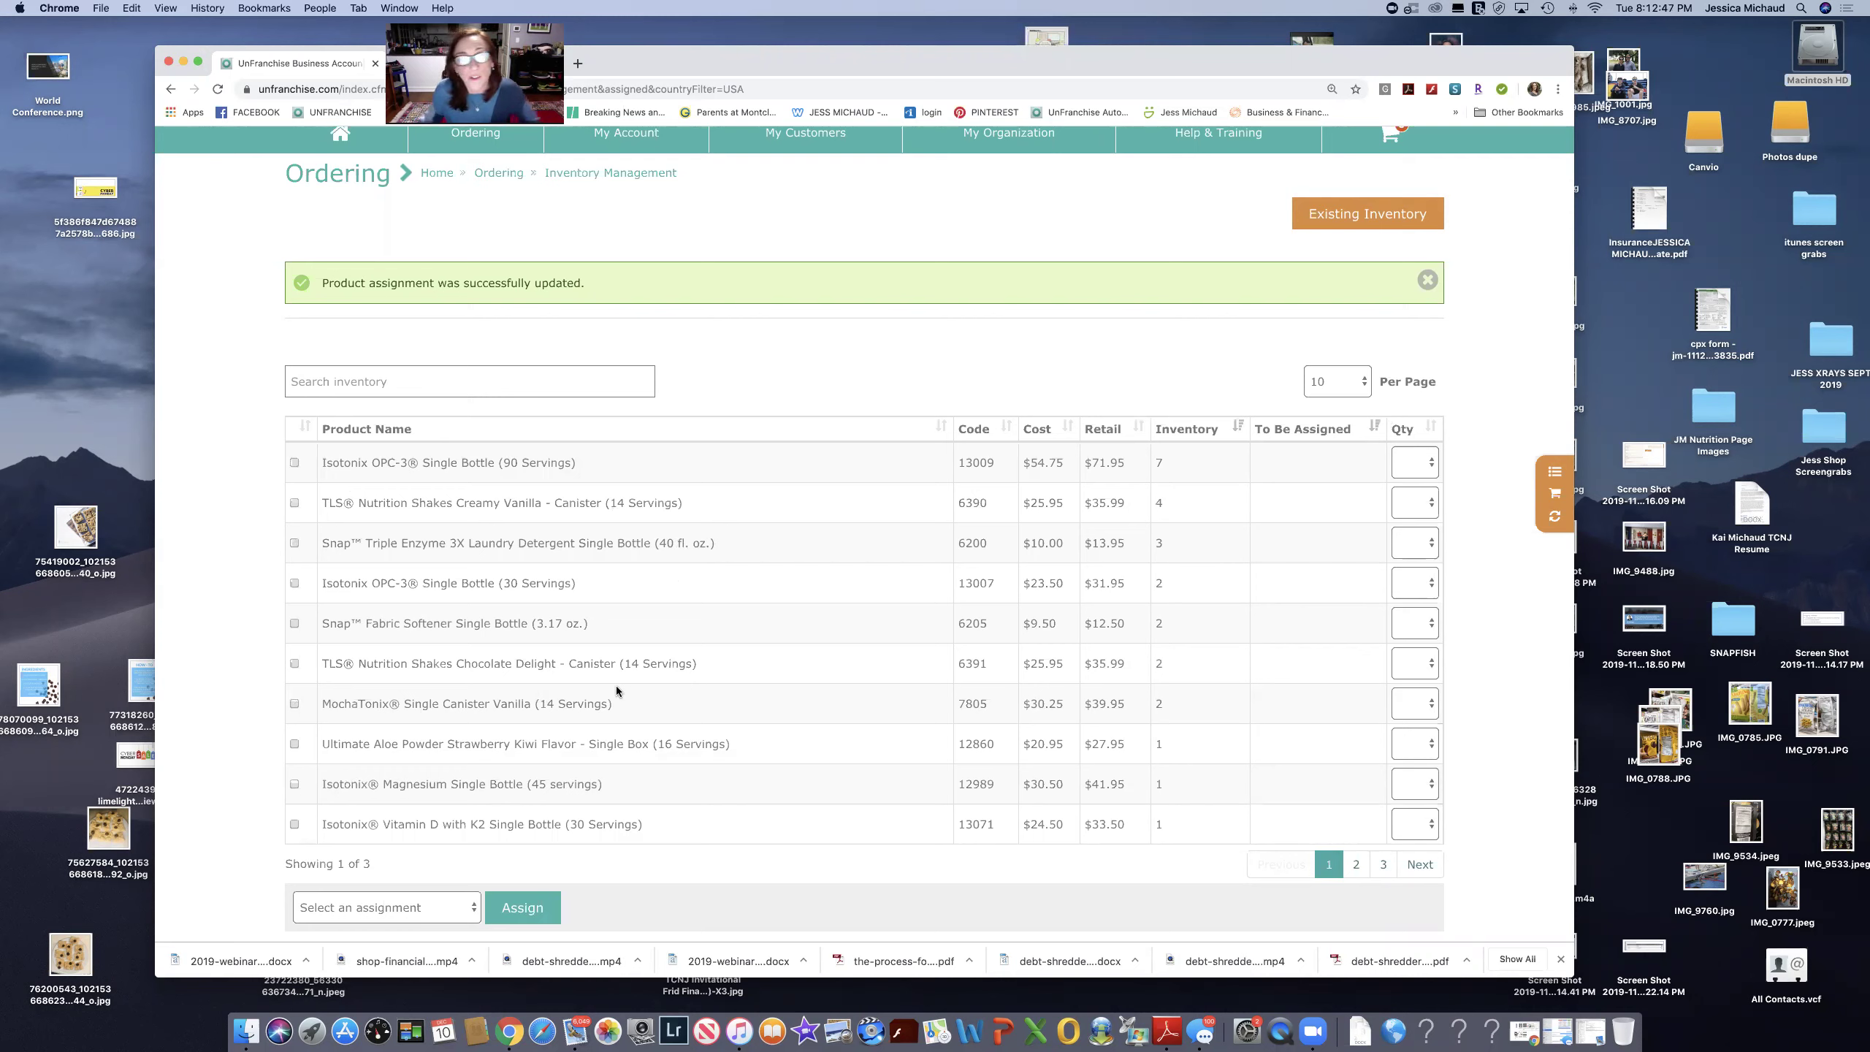
left_click(294, 462)
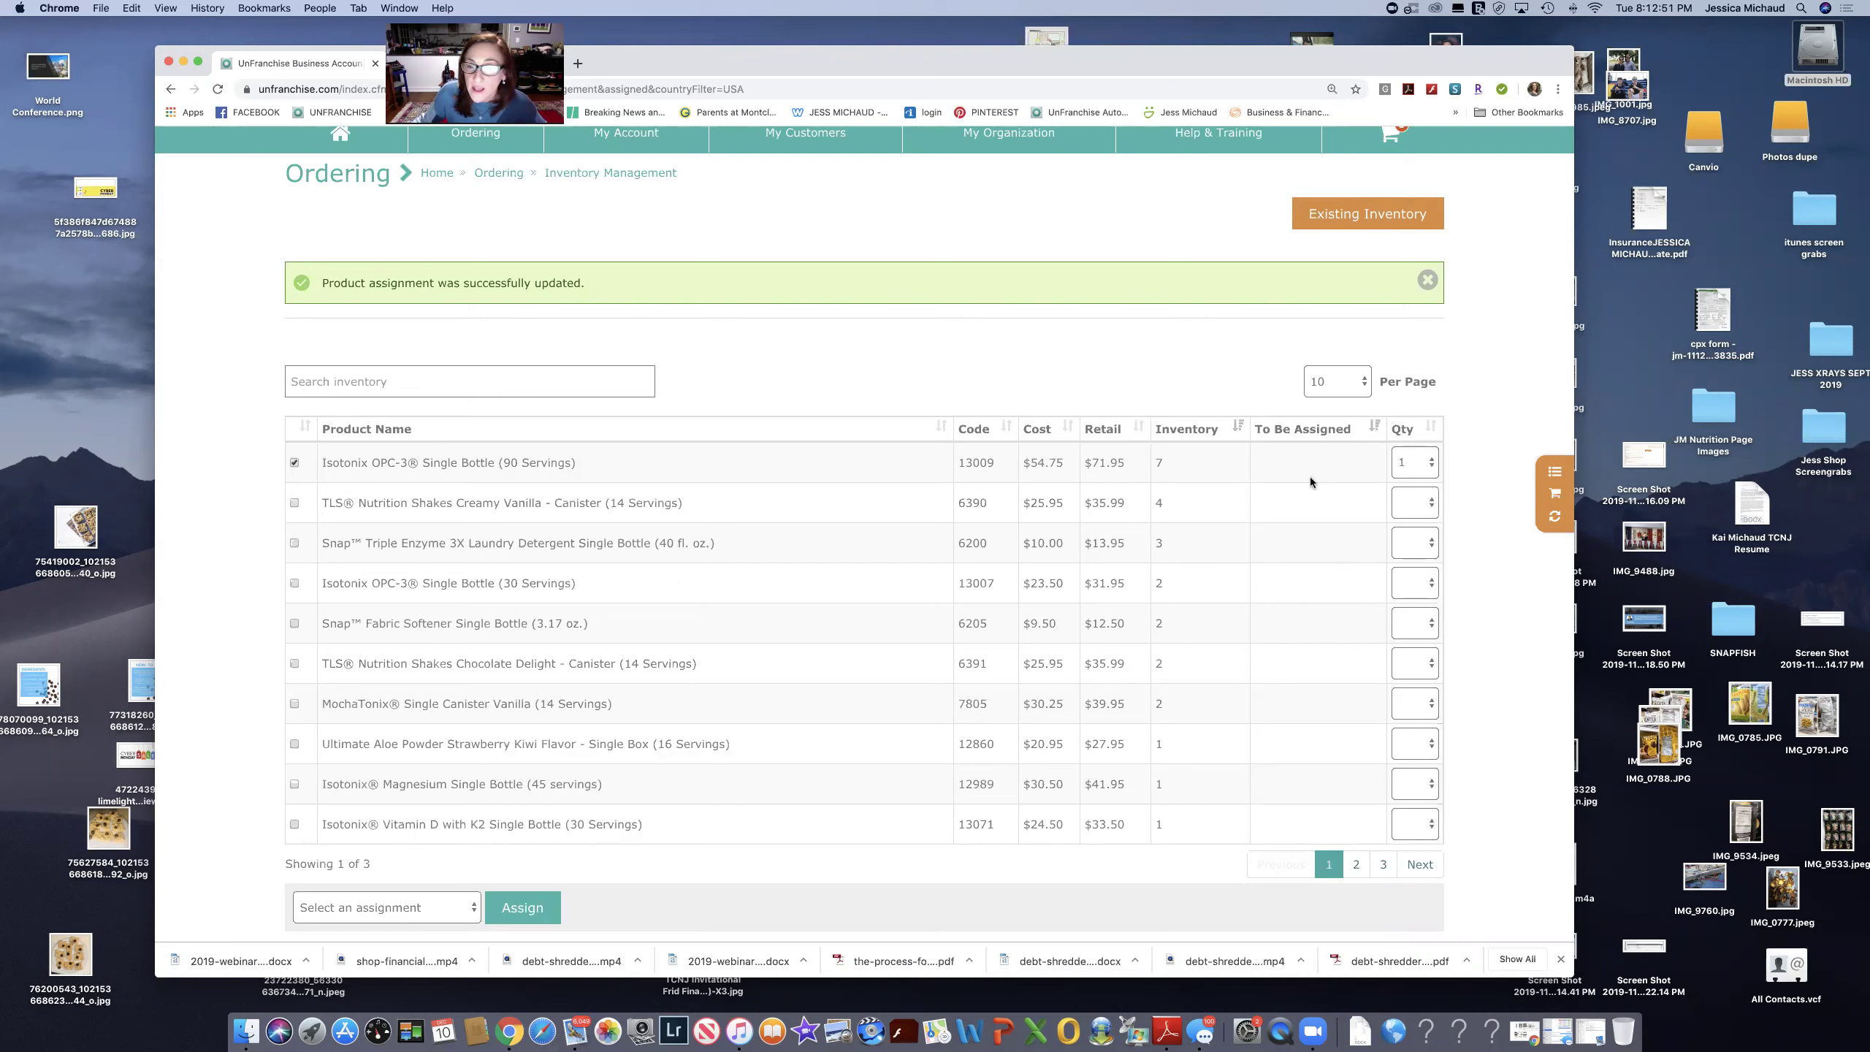
left_click(1432, 463)
left_click(1400, 556)
left_click(475, 911)
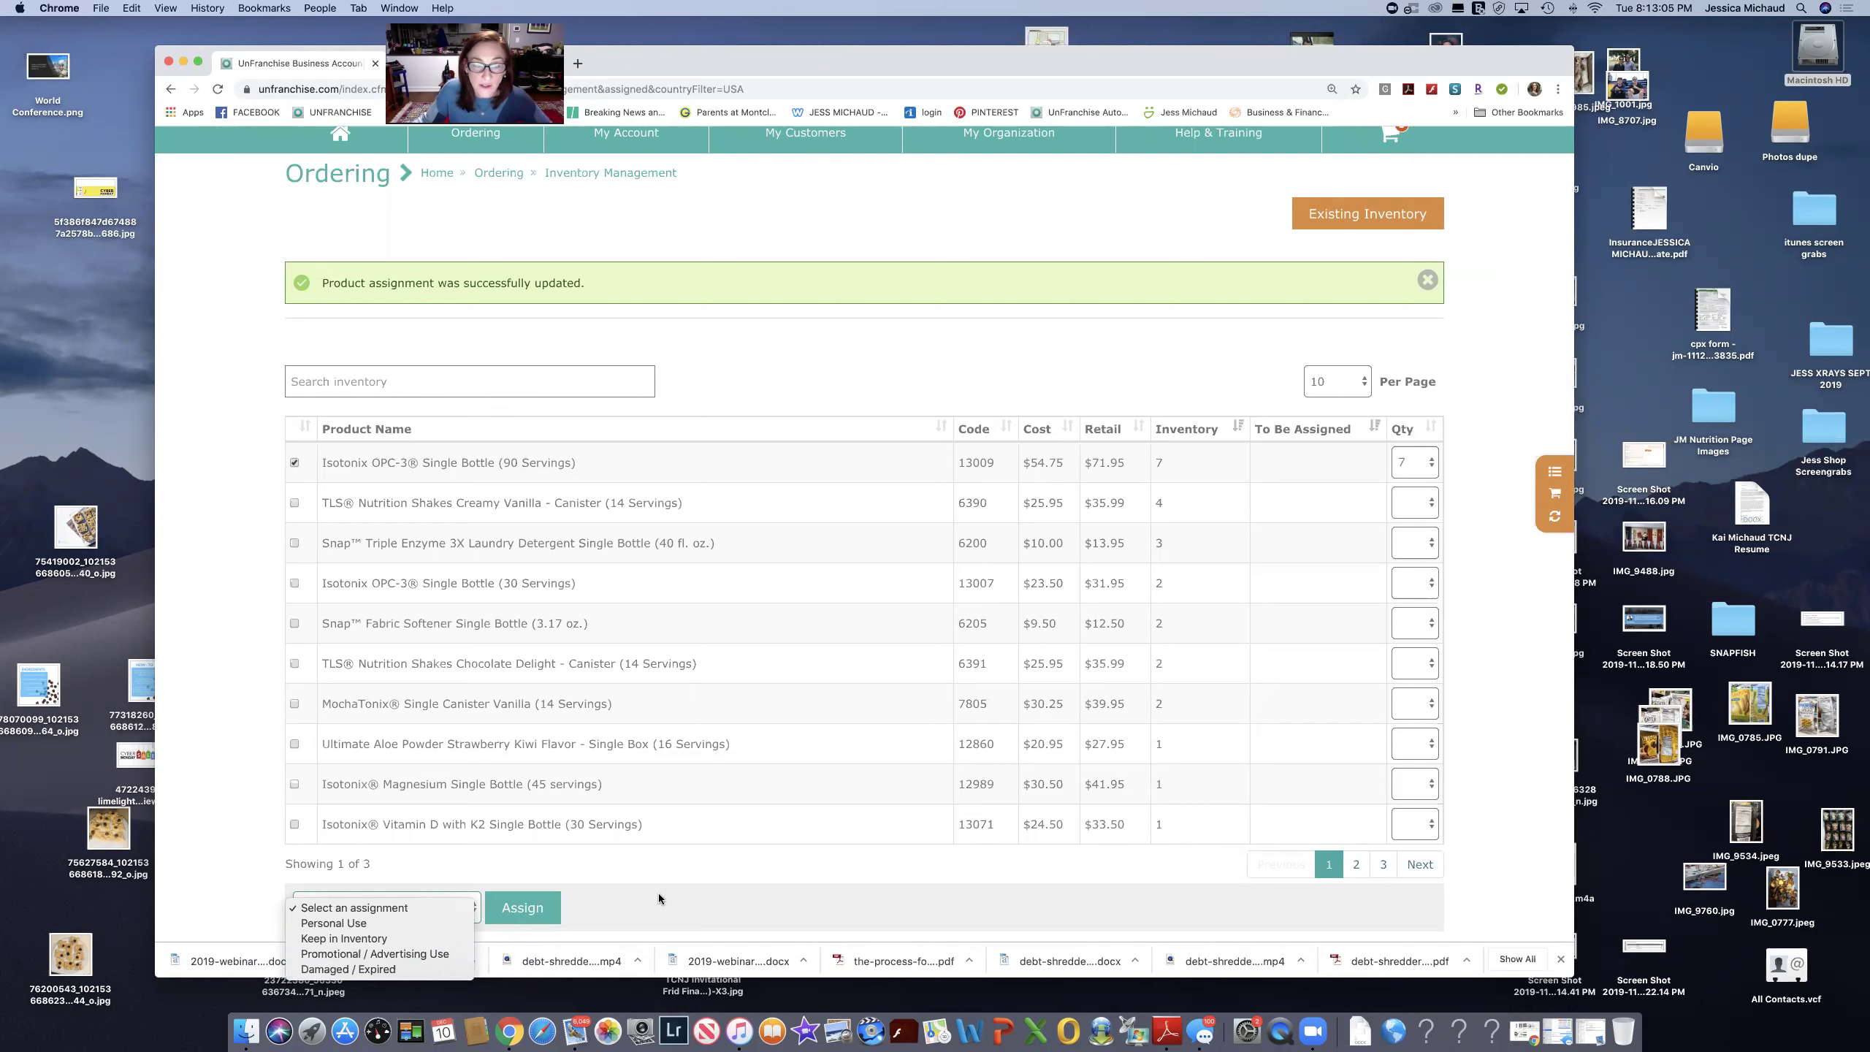
key("Escape")
left_click(294, 463)
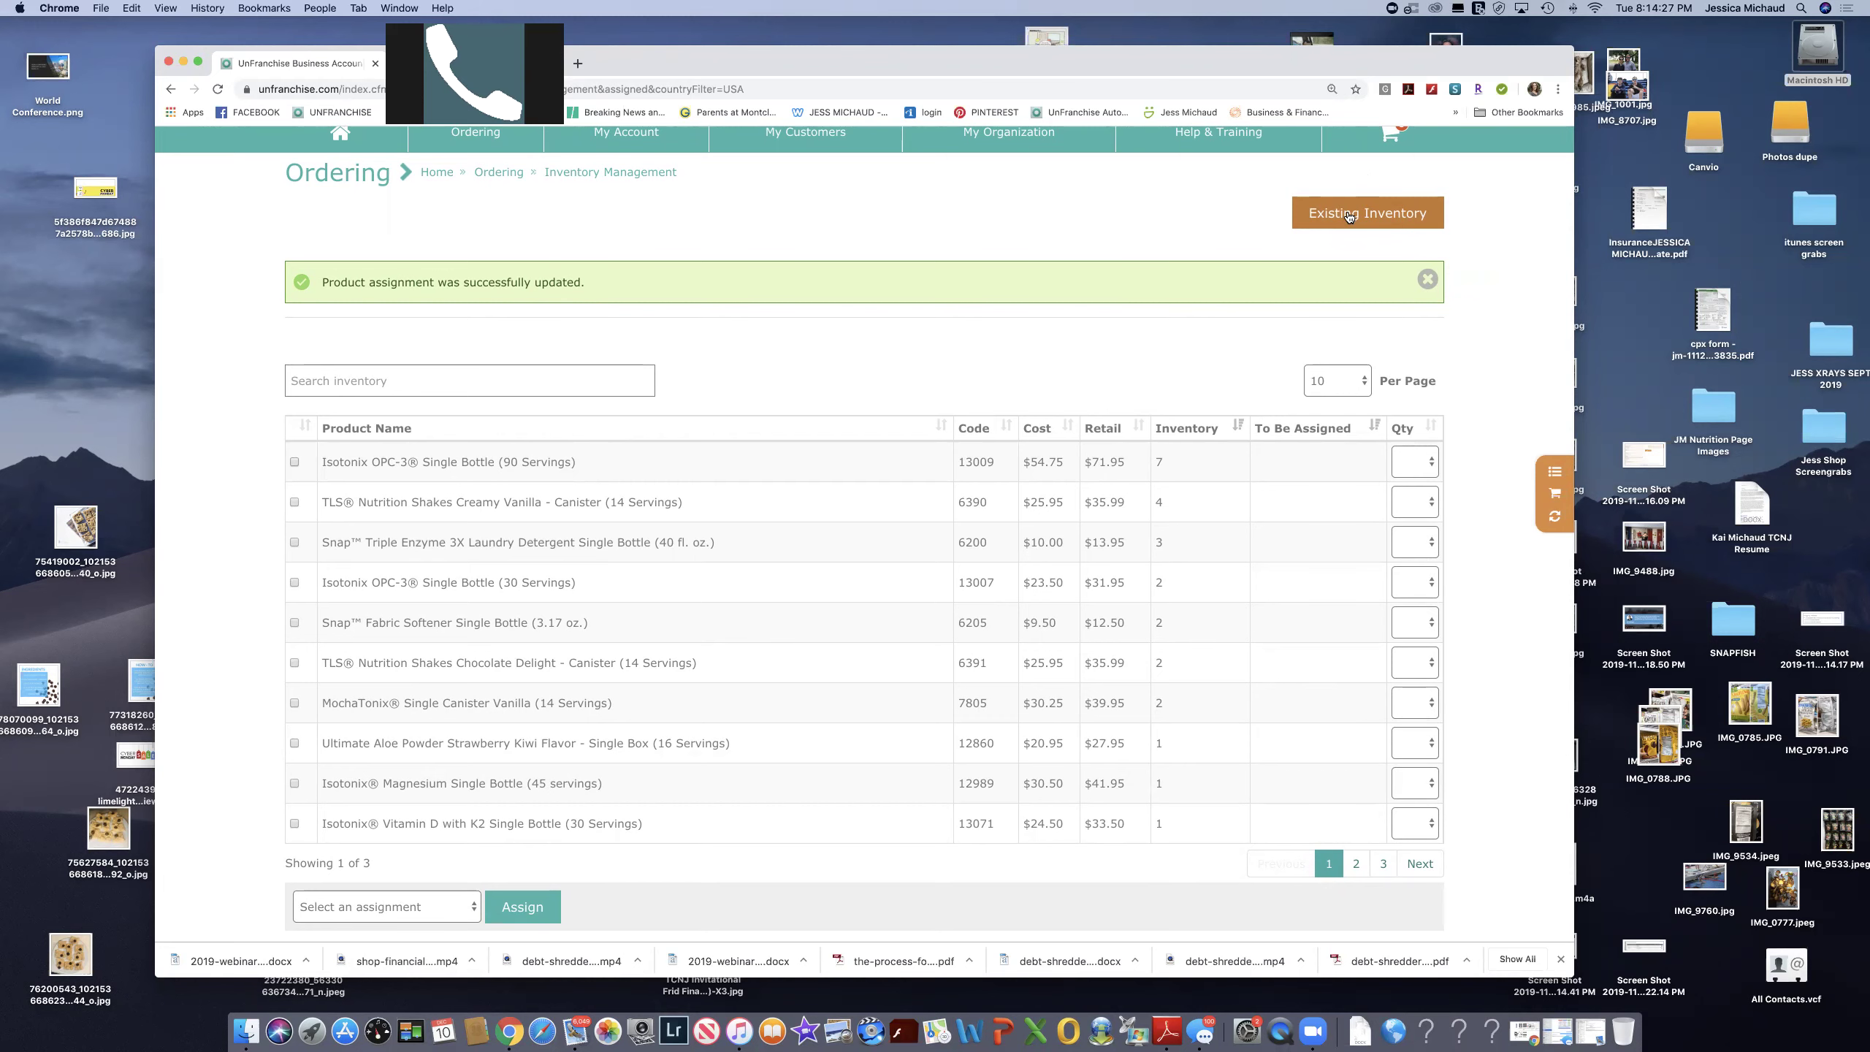
Open the existing inventory form at its product code field and look over the inventory list below it.
left_click(1353, 215)
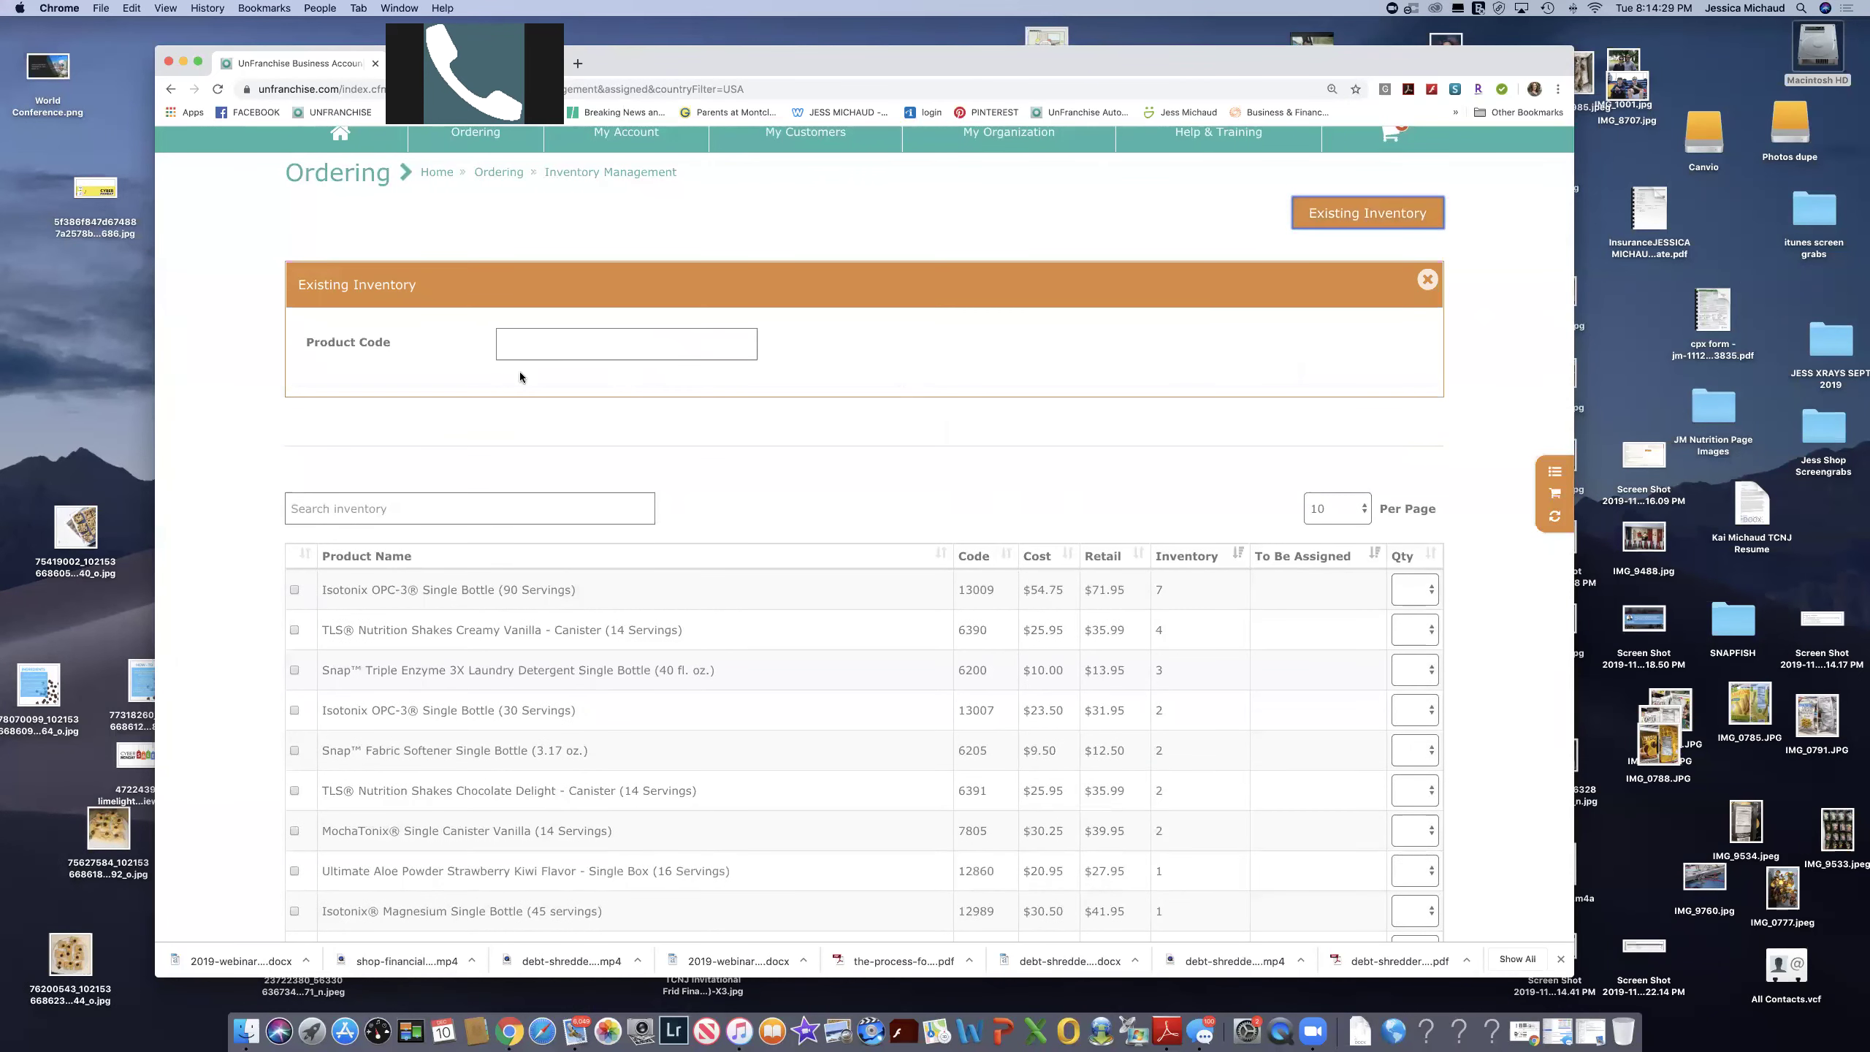
left_click(520, 345)
scroll(906, 688, "down", 3)
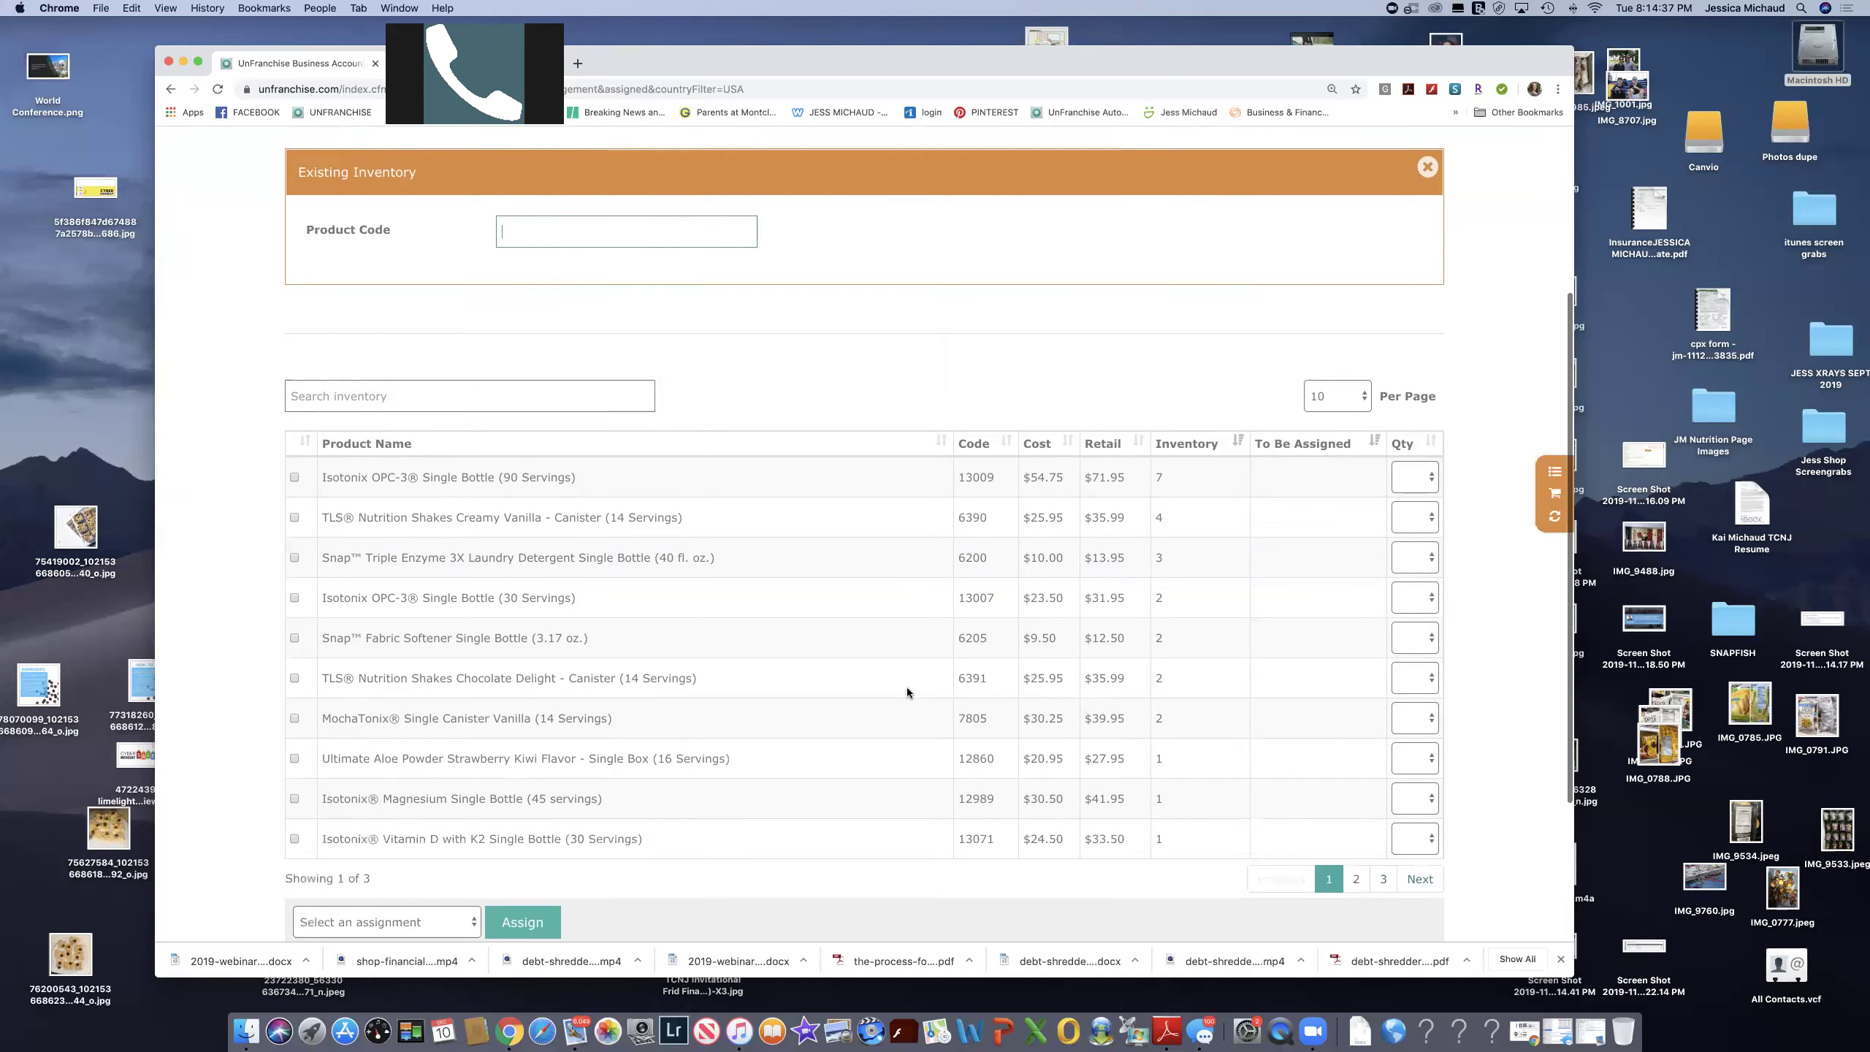
scroll(798, 558, "up", 5)
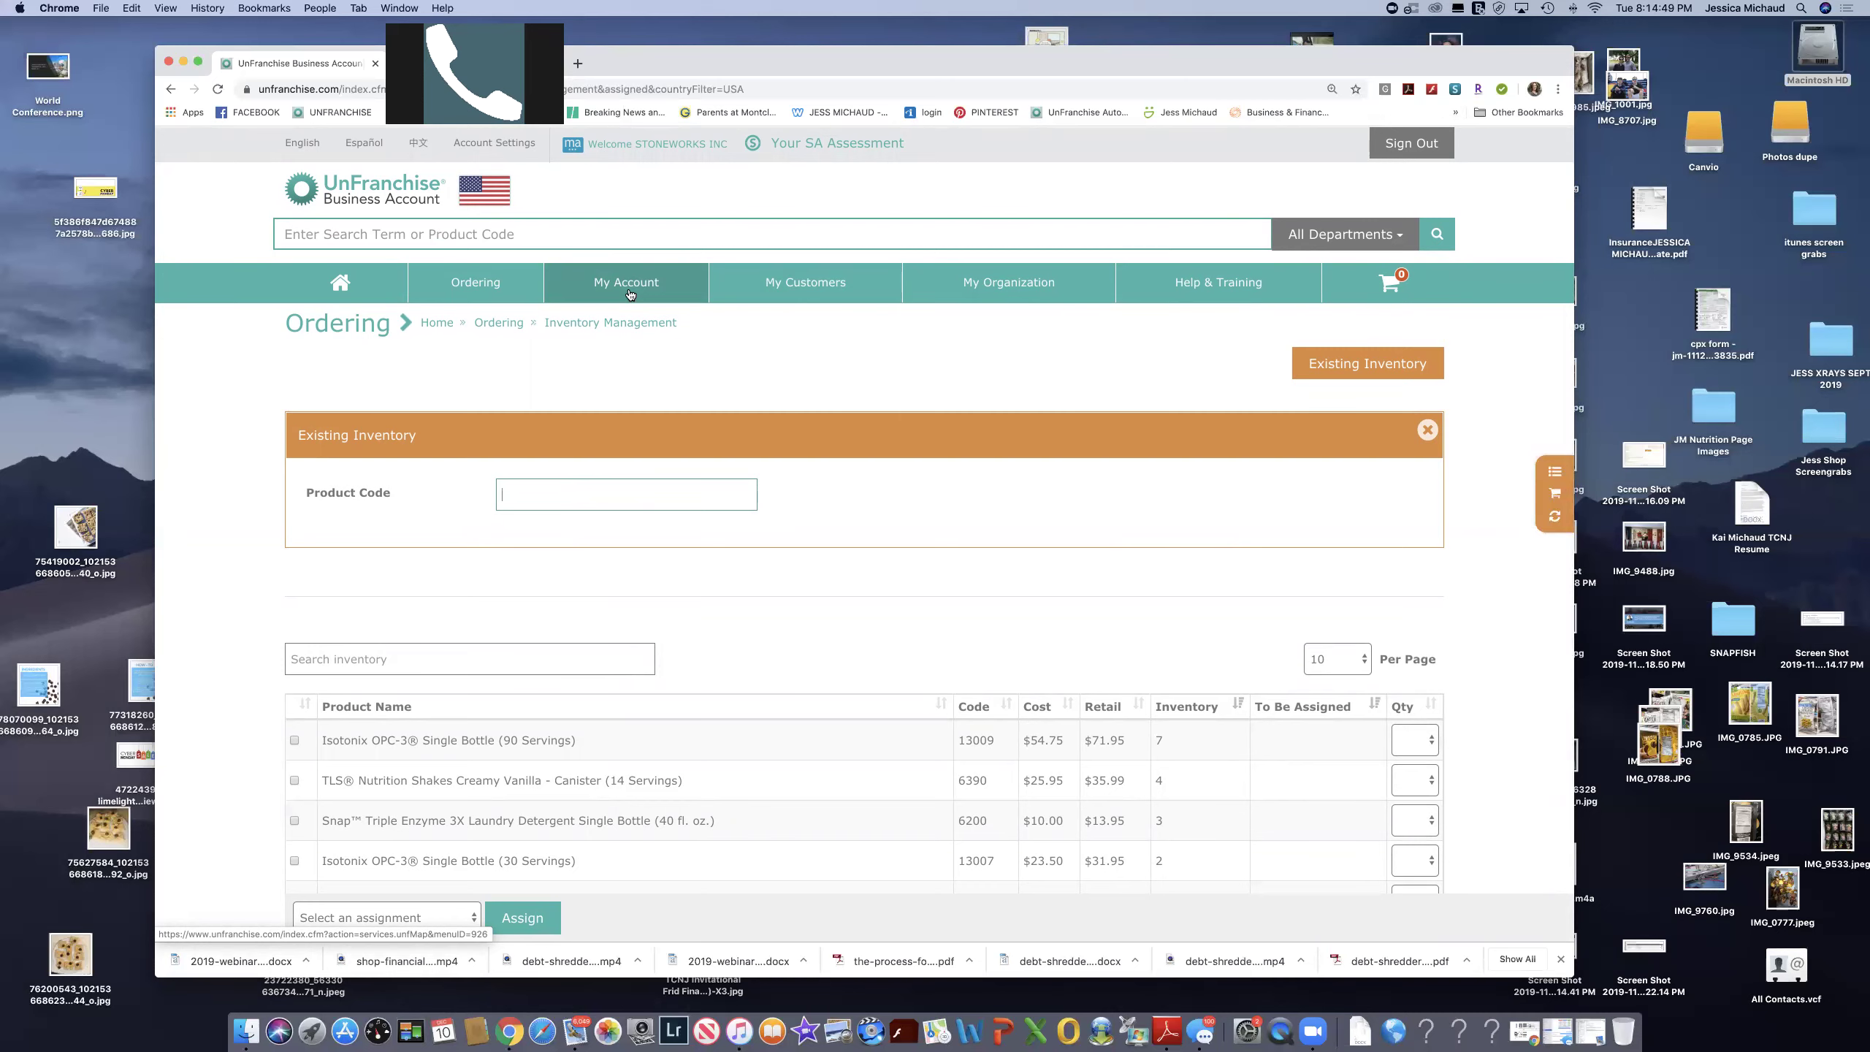
left_click(577, 1033)
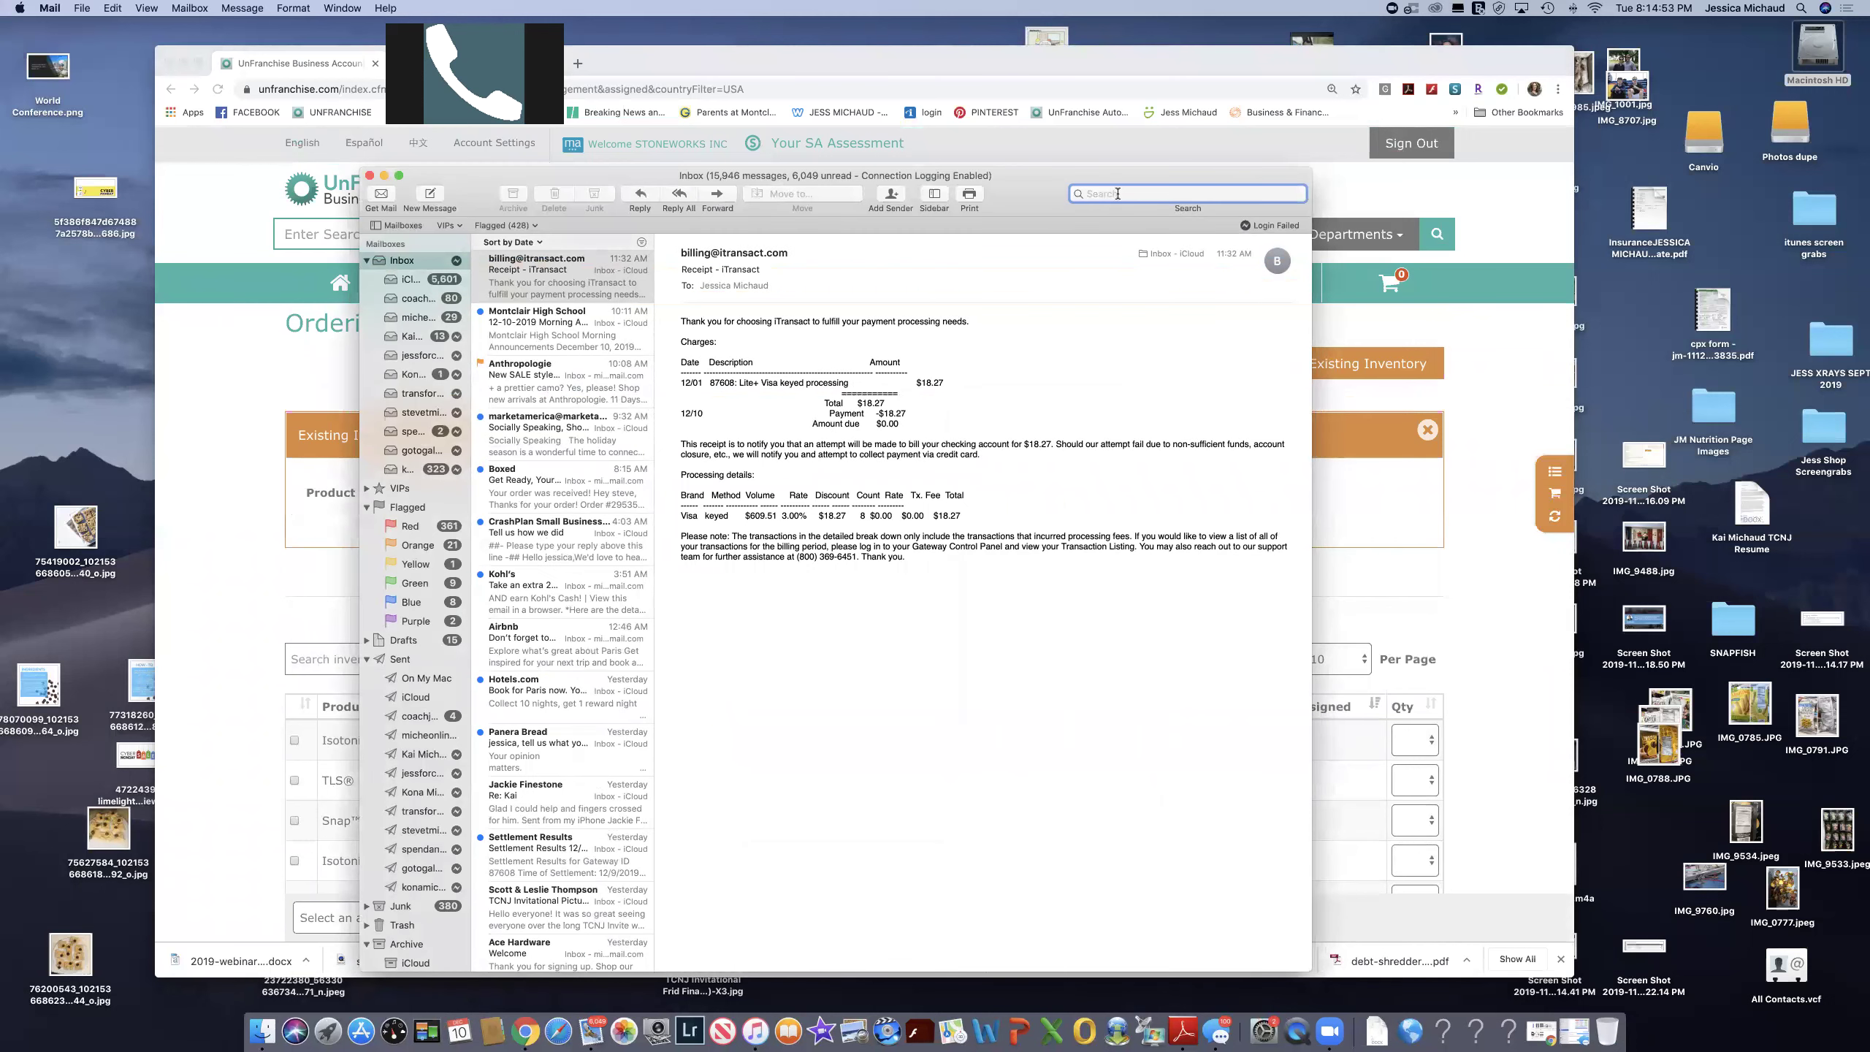
type("c")
left_click(290, 392)
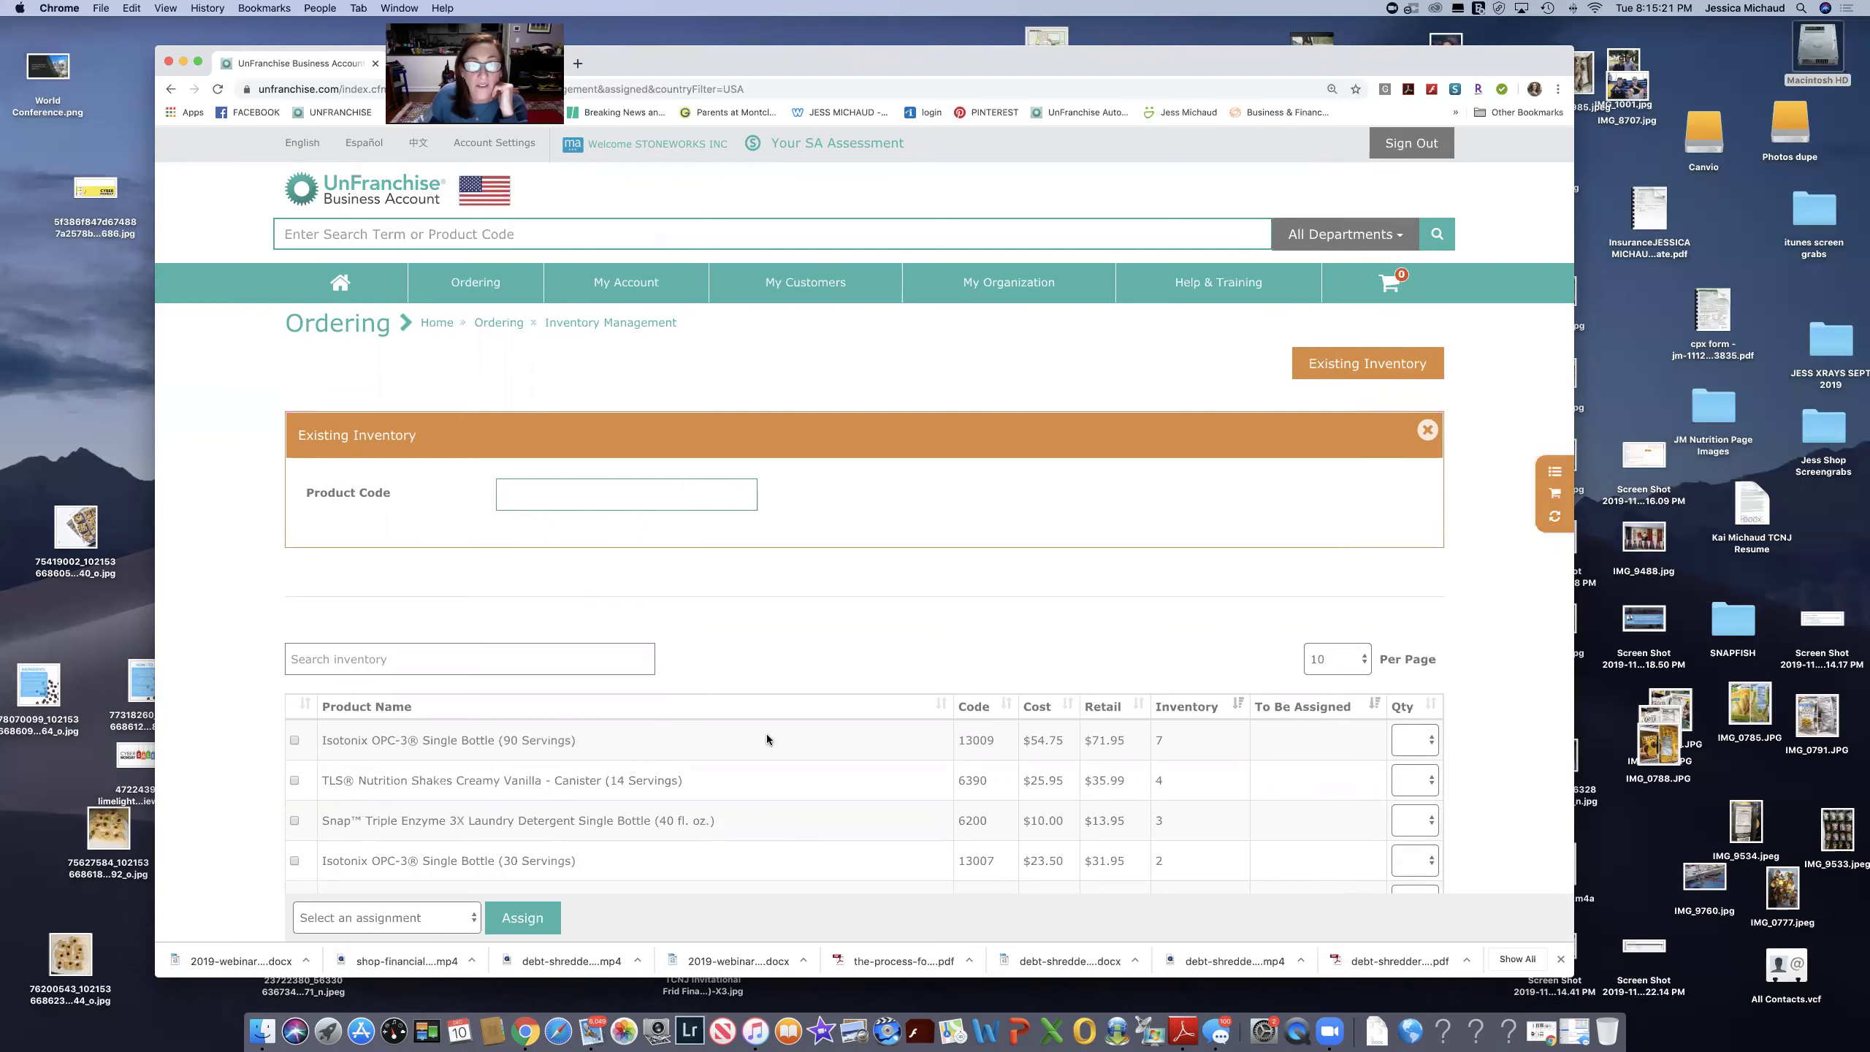
Look over the inventory list once more and open the order history page.
scroll(617, 761, "down", 6)
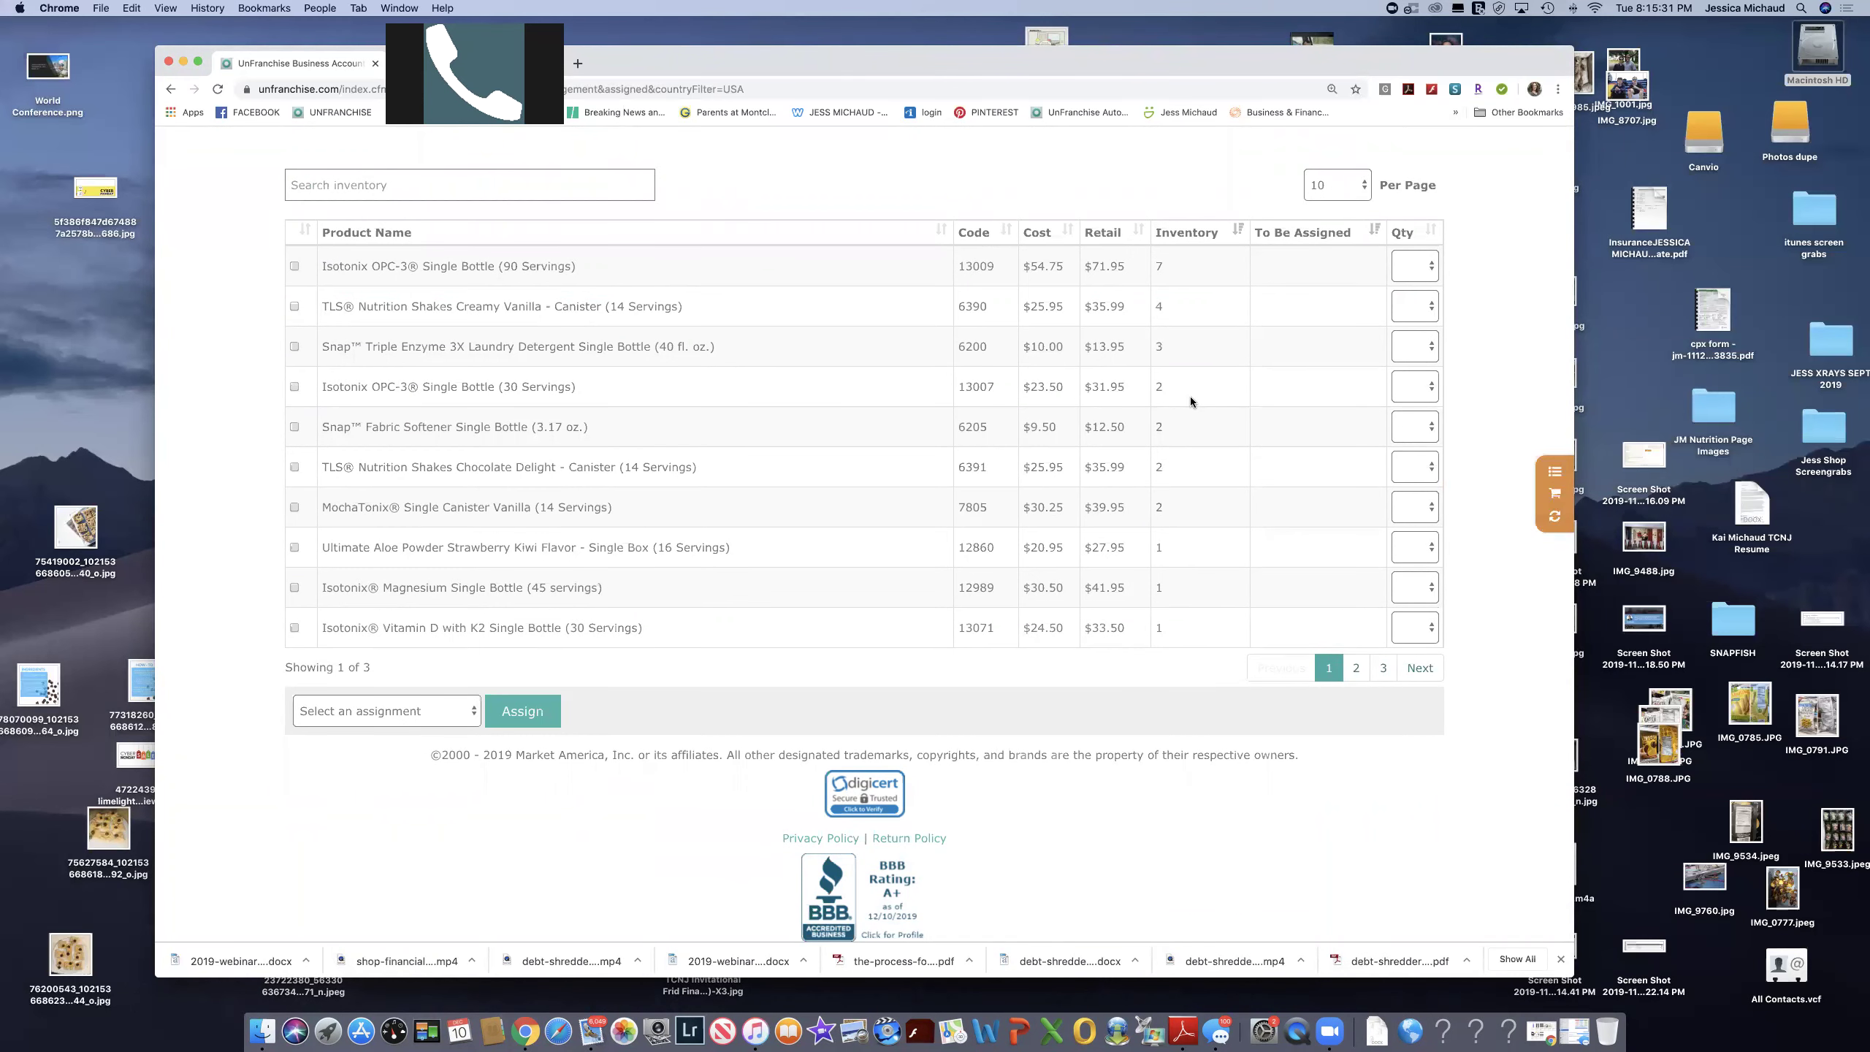
scroll(1191, 400, "up", 3)
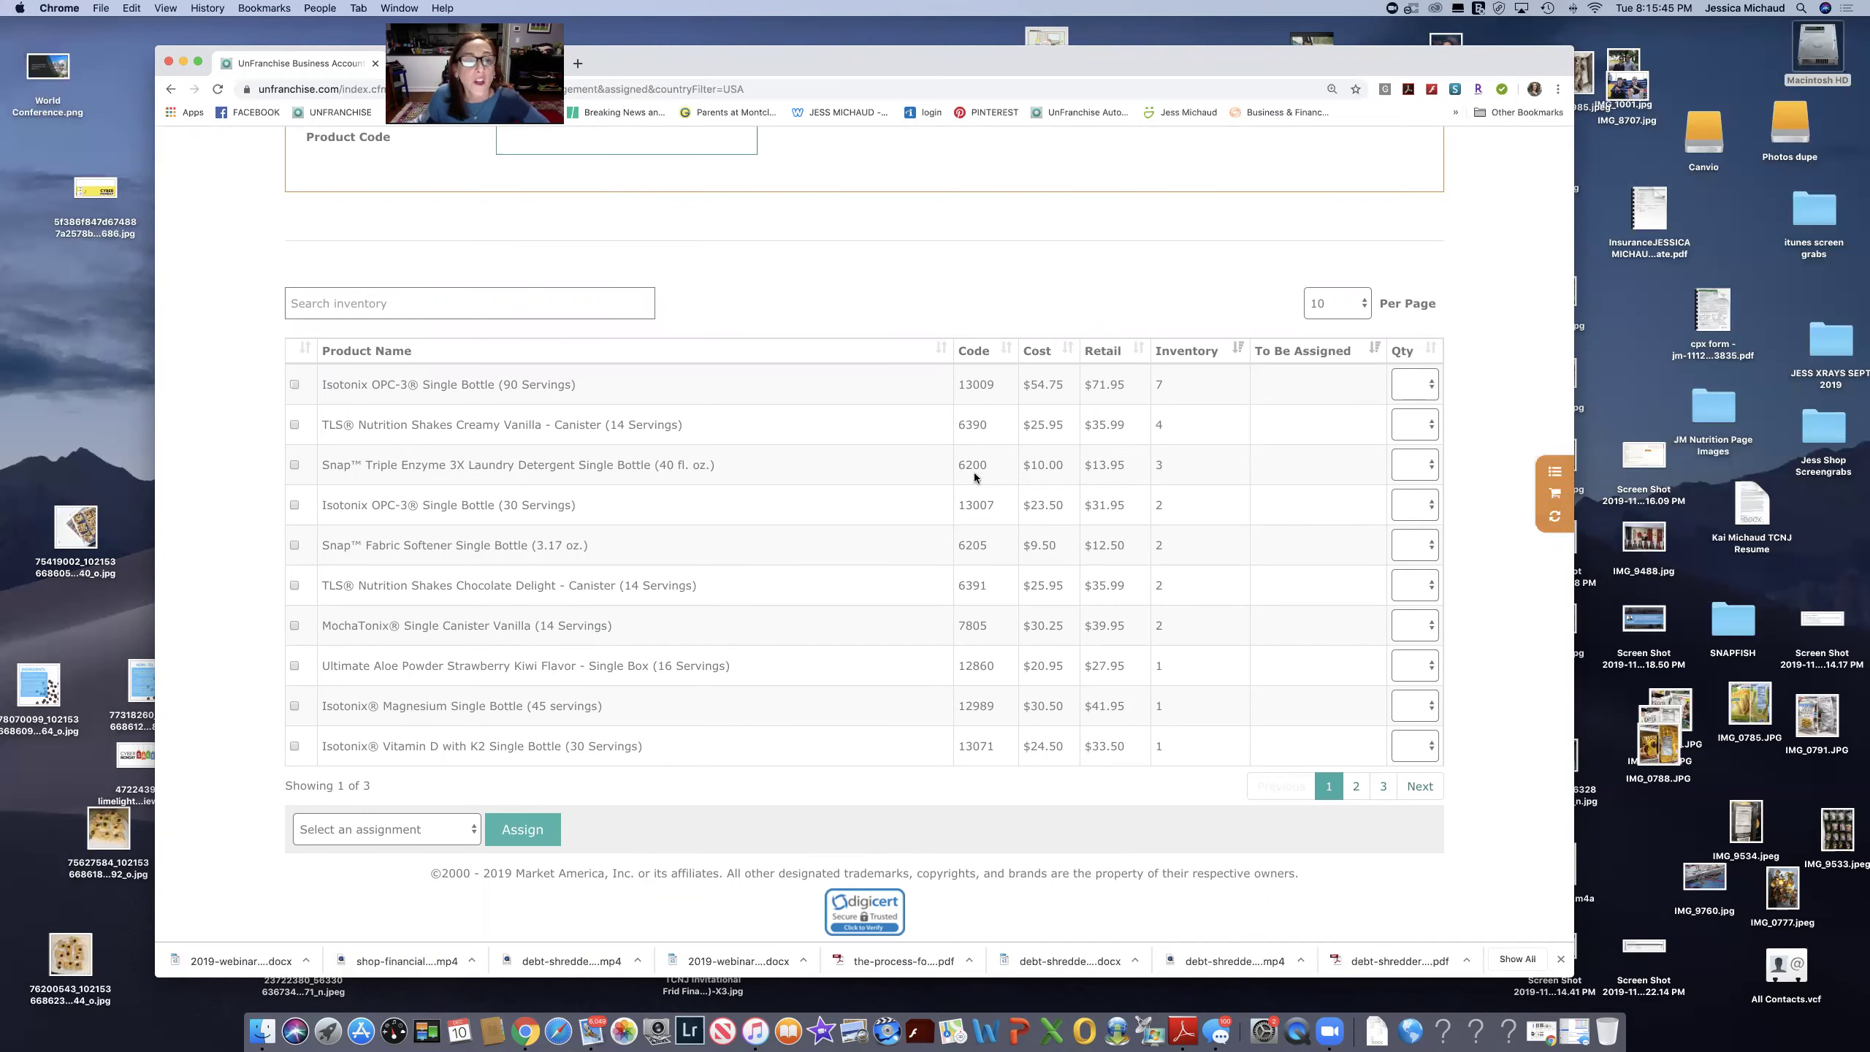
scroll(681, 494, "up", 3)
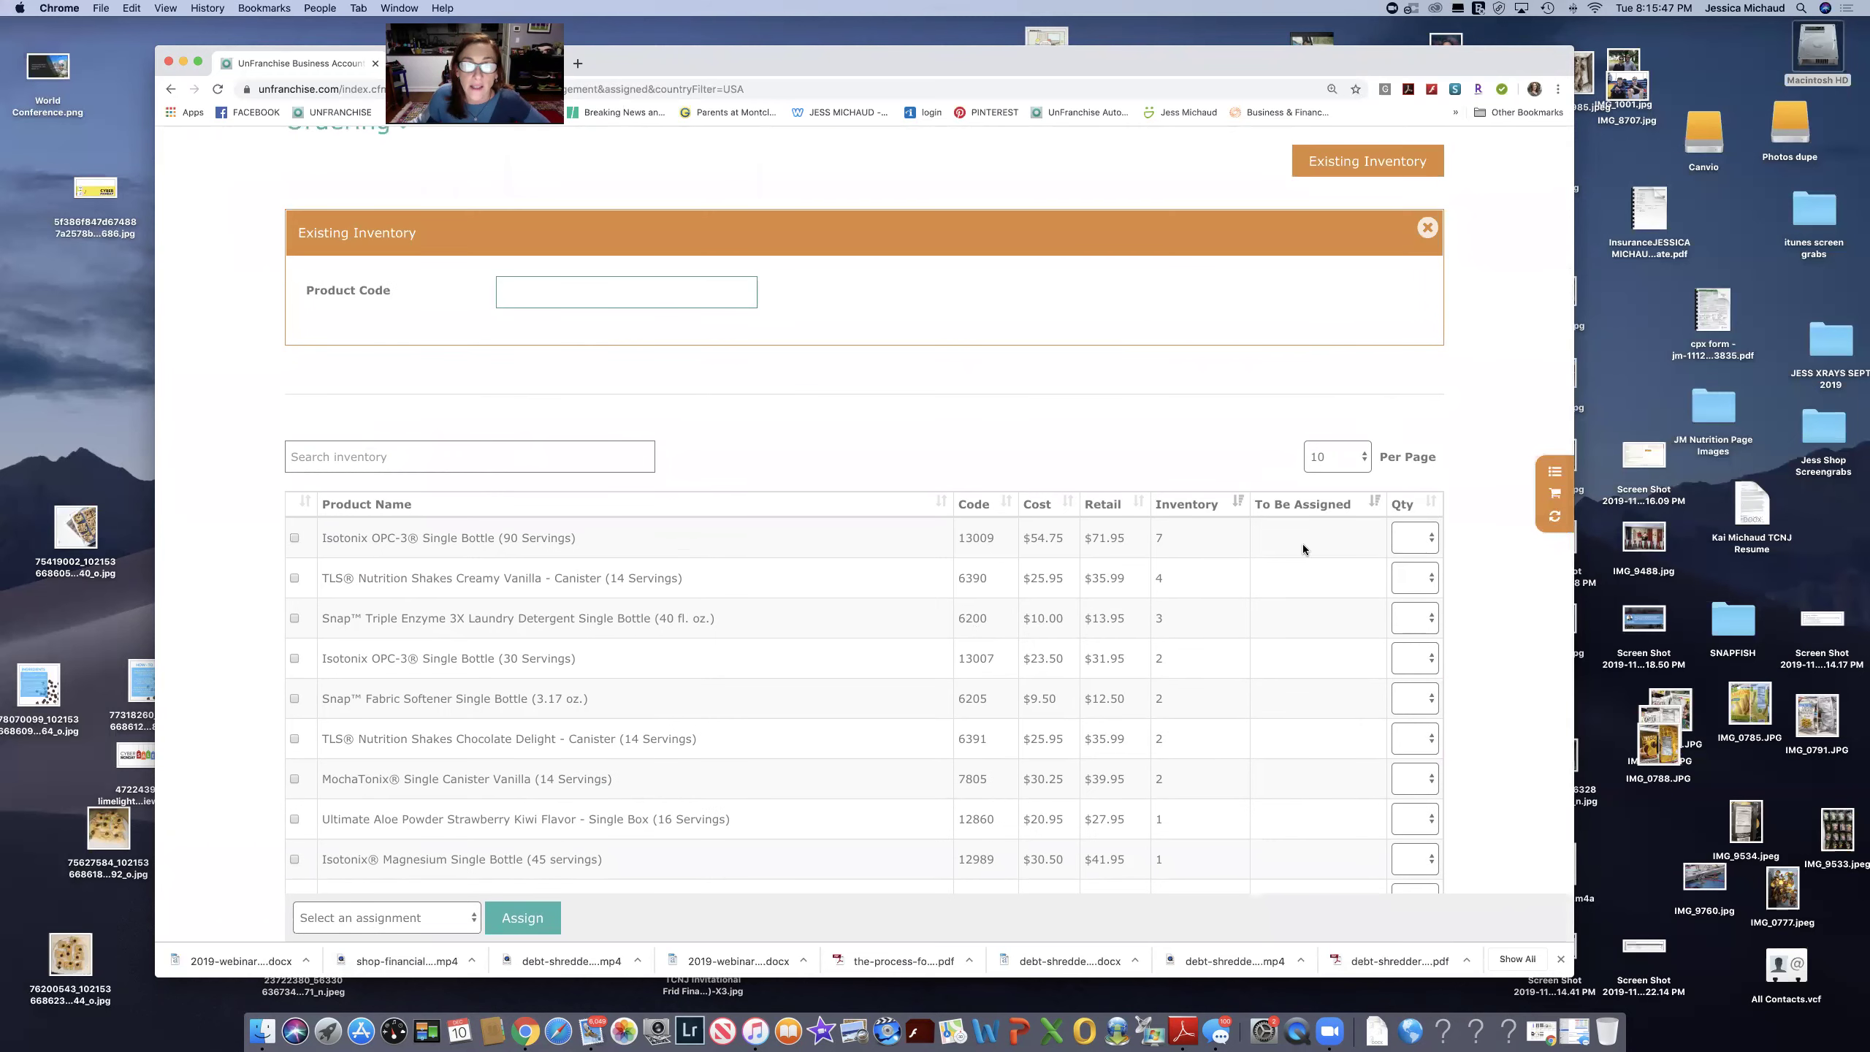
scroll(888, 556, "up", 4)
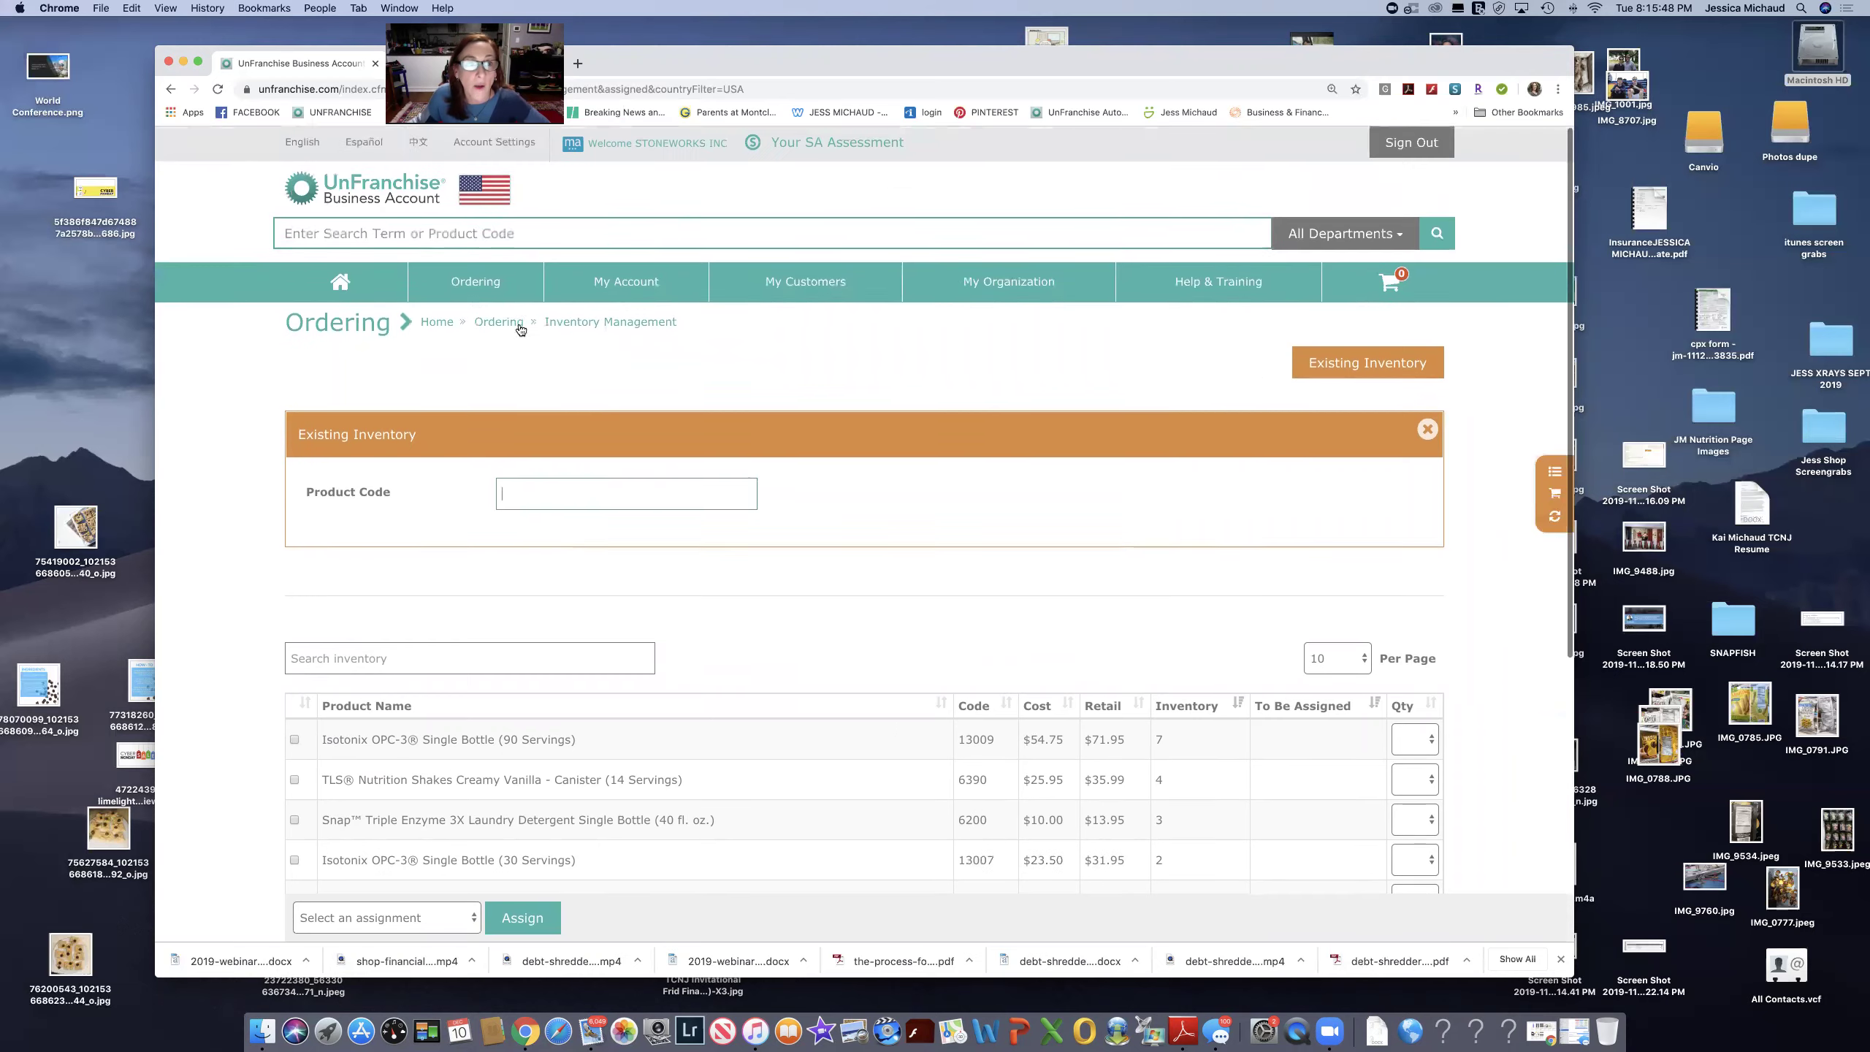
left_click(479, 291)
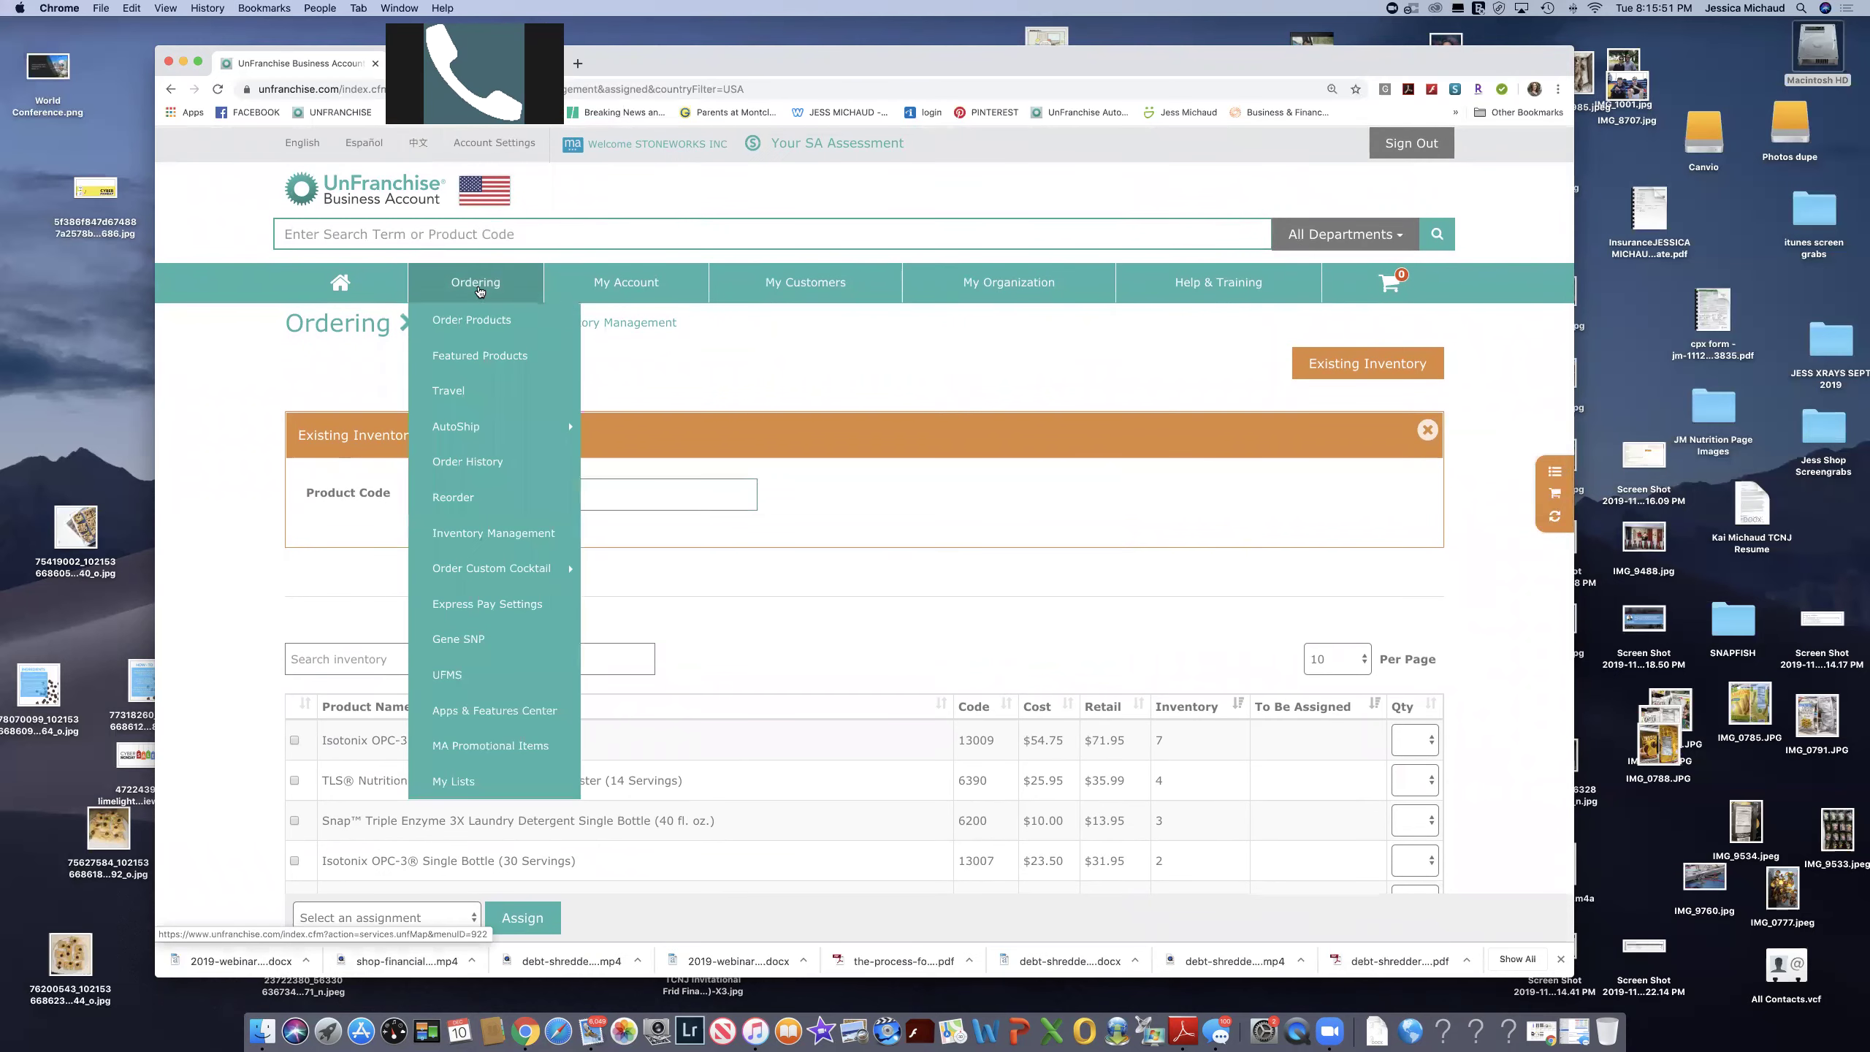
left_click(482, 463)
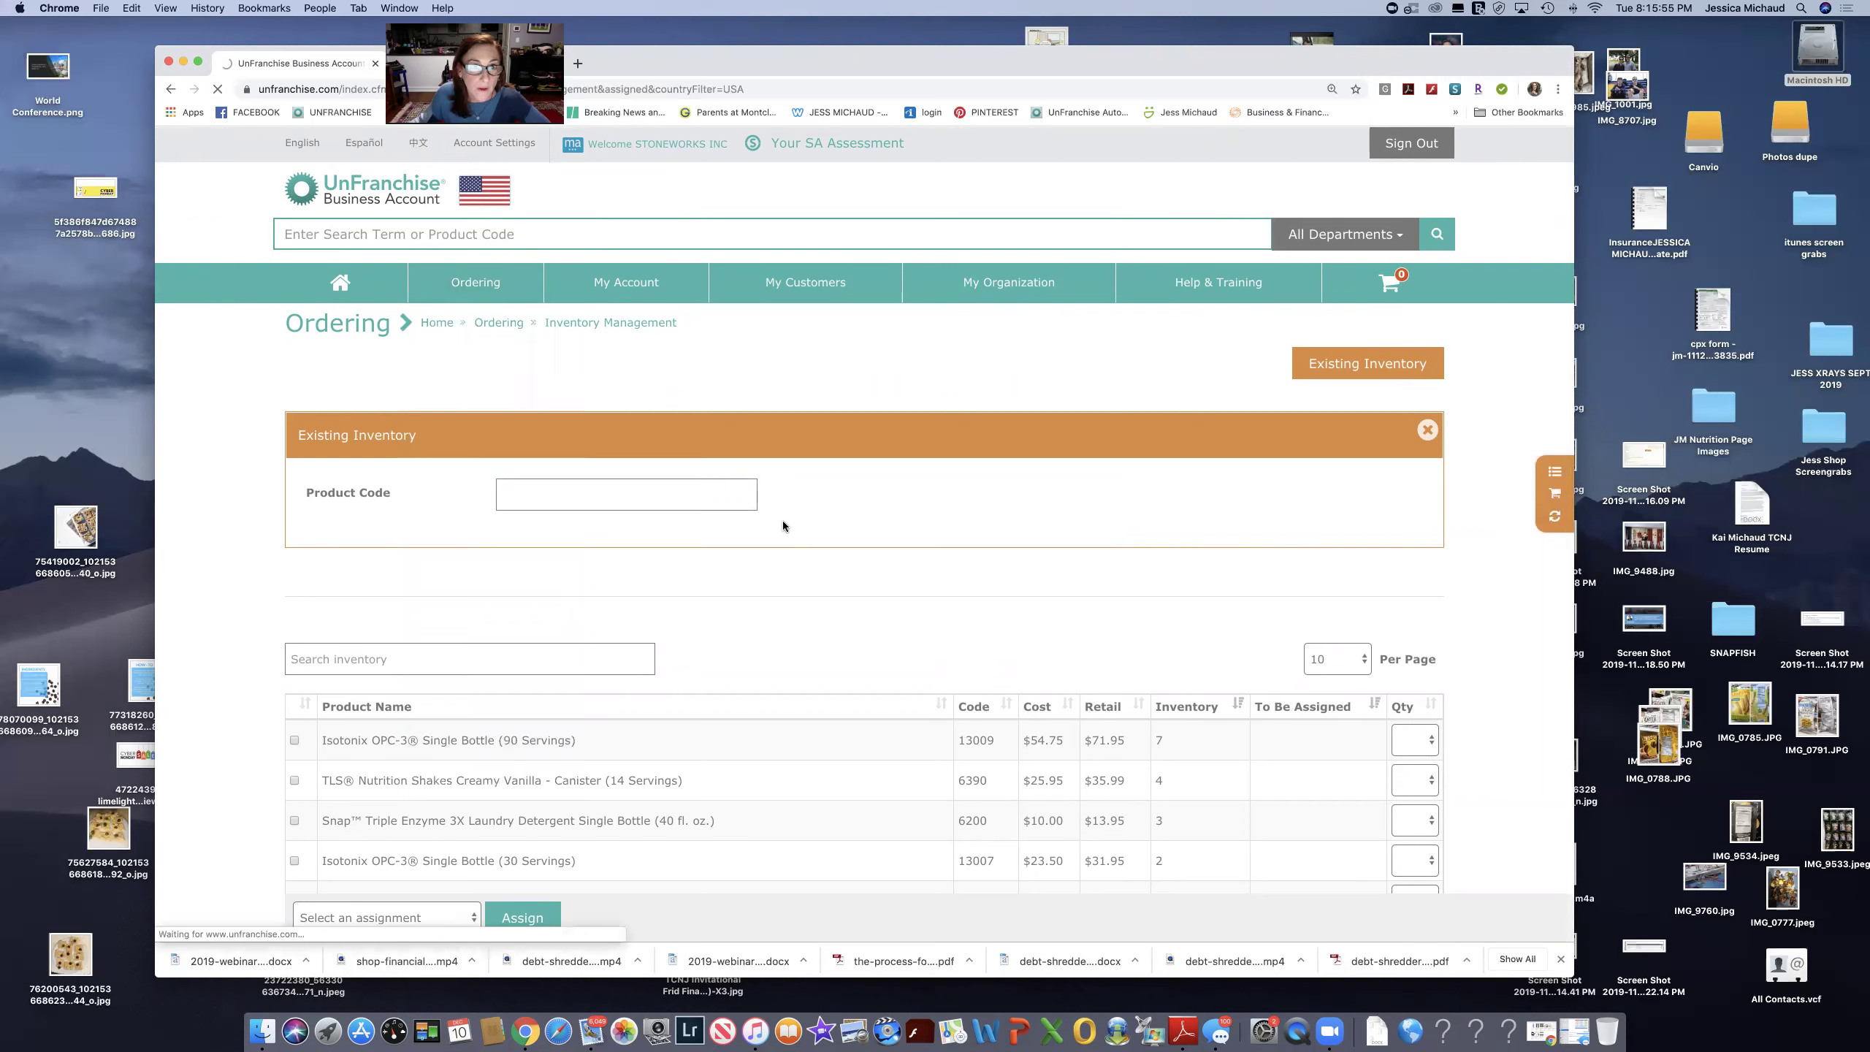
left_click(480, 291)
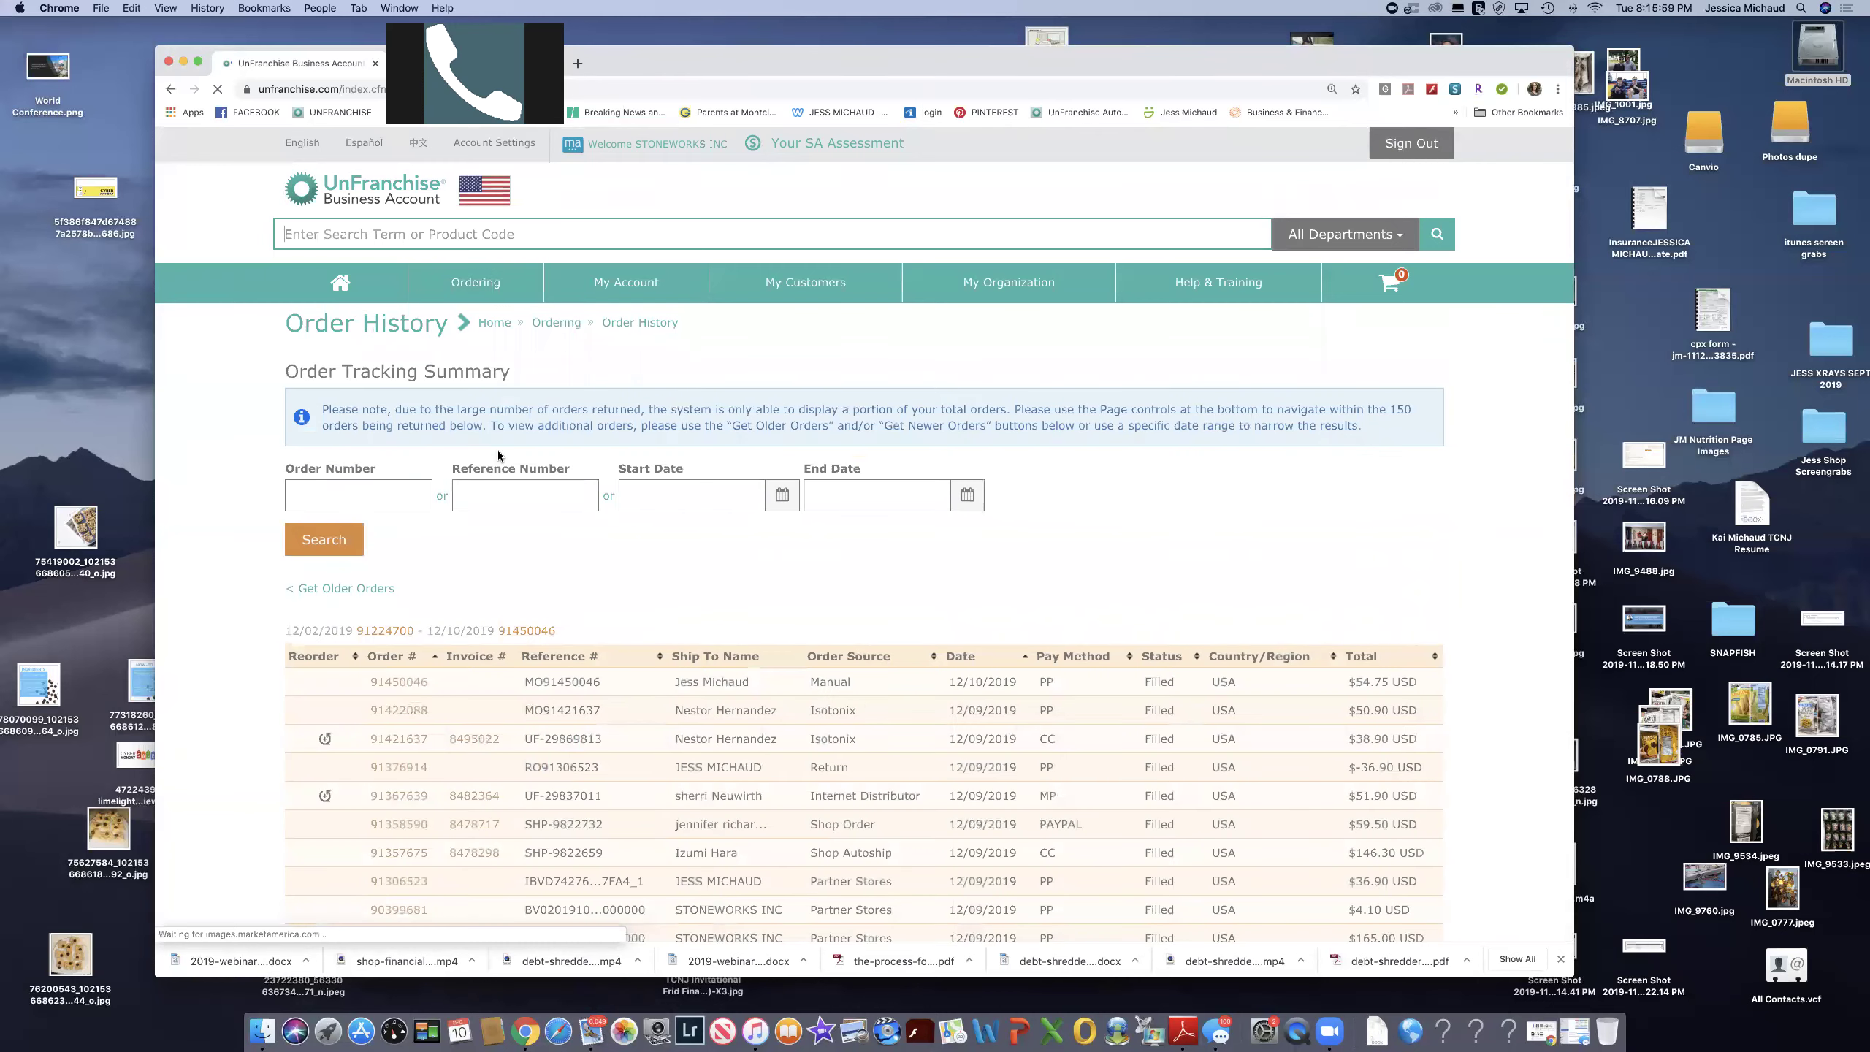
Increase the order history's page size to 50 and finally to 100 orders, and go to the end of the list.
scroll(732, 650, "down", 5)
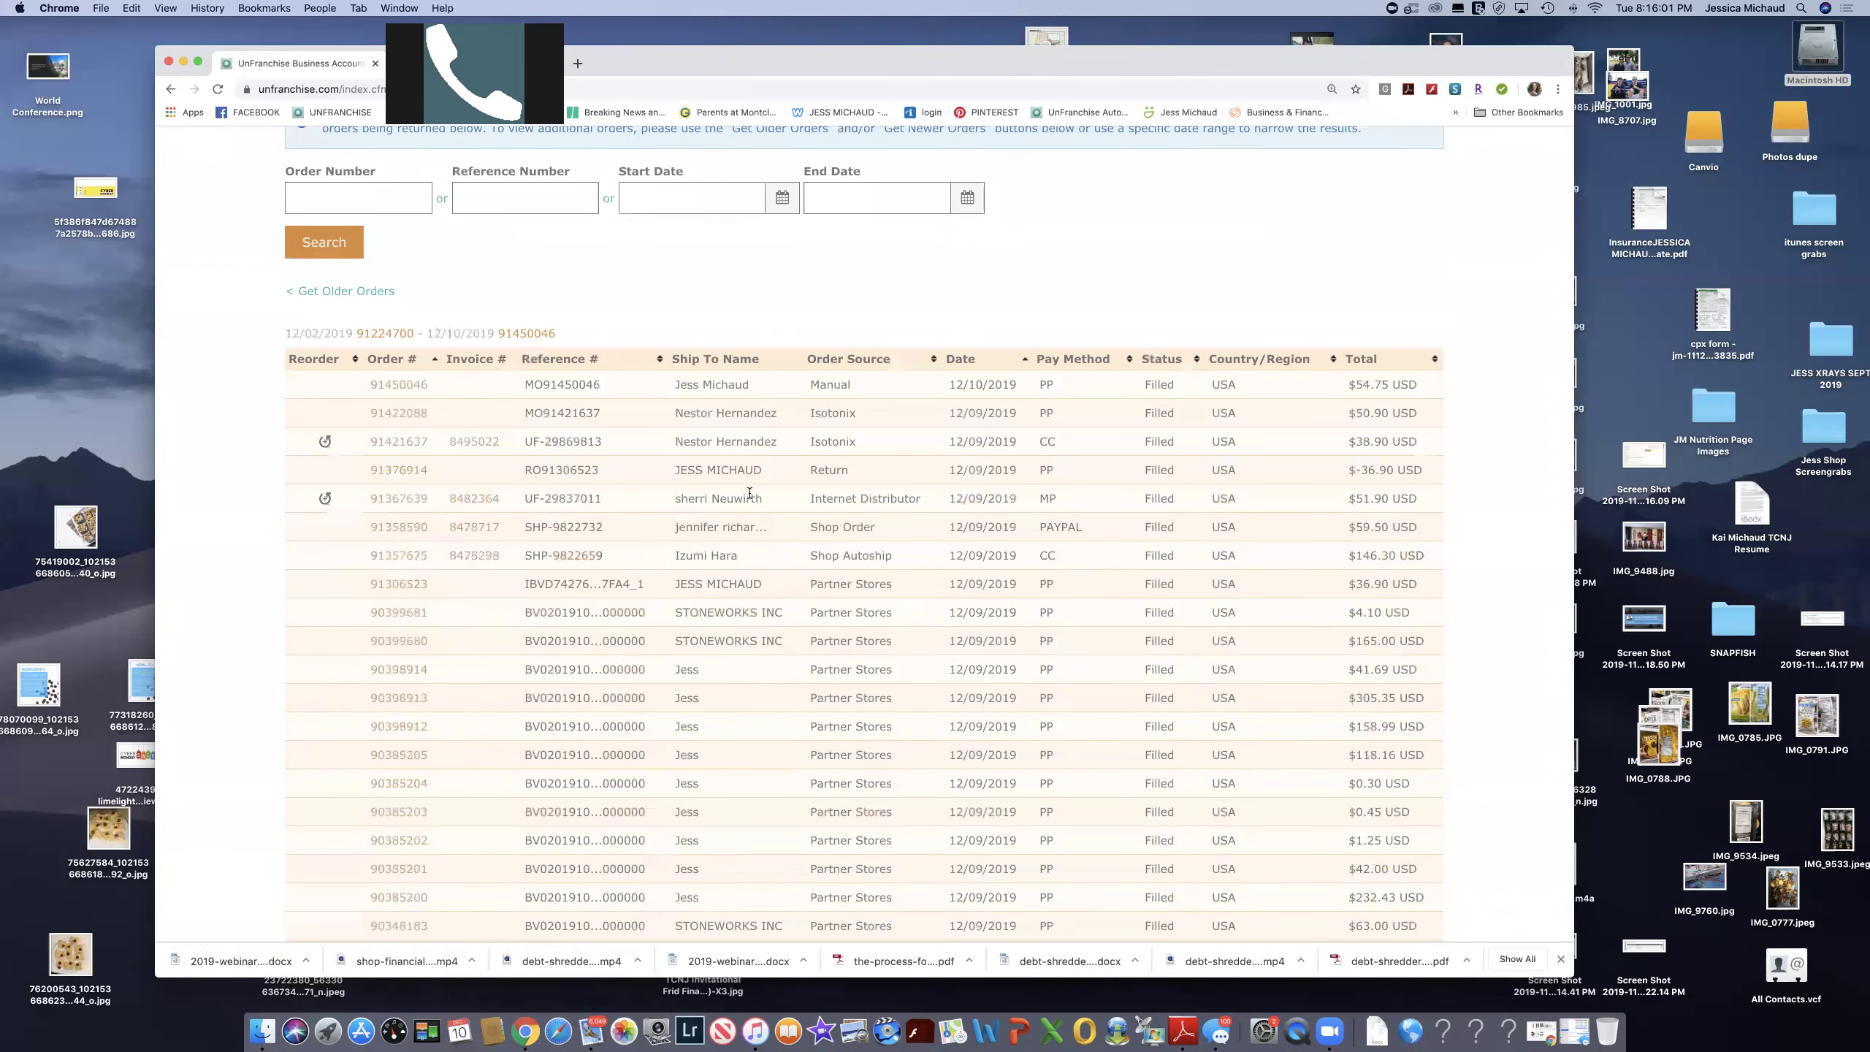
scroll(757, 647, "down", 4)
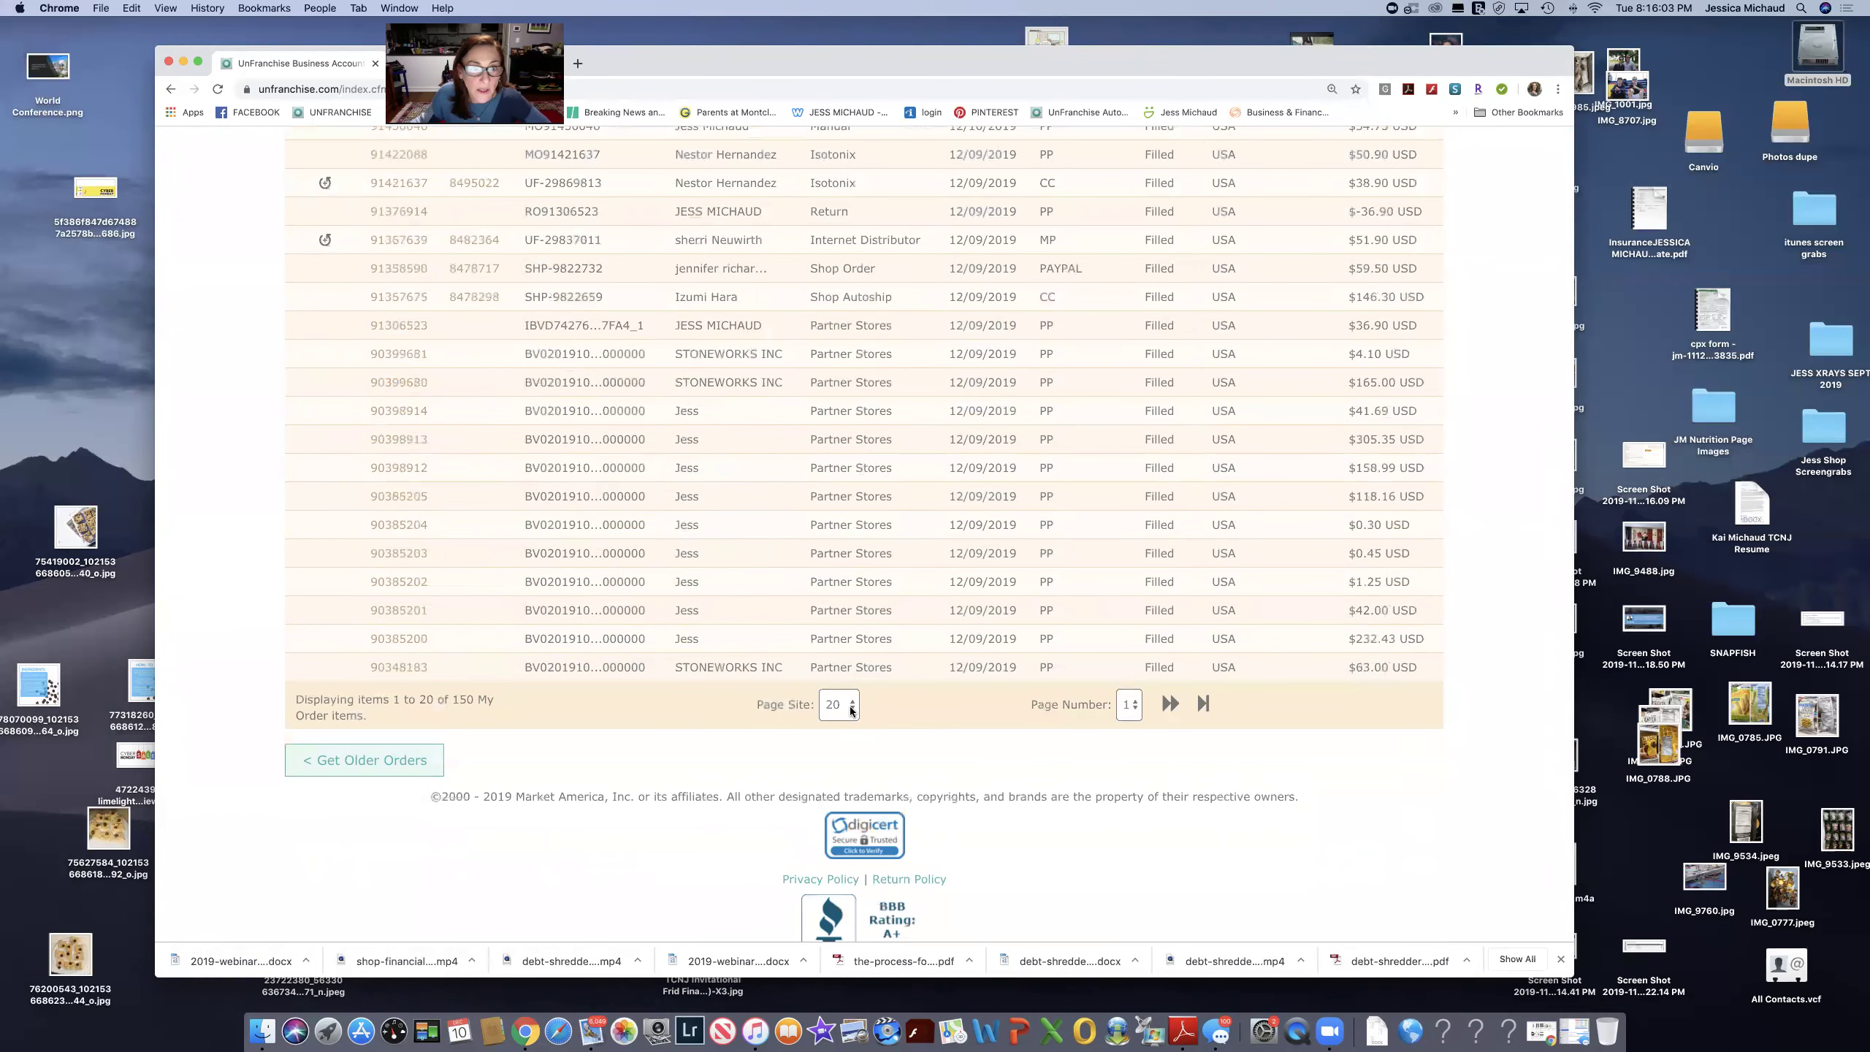
left_click(850, 707)
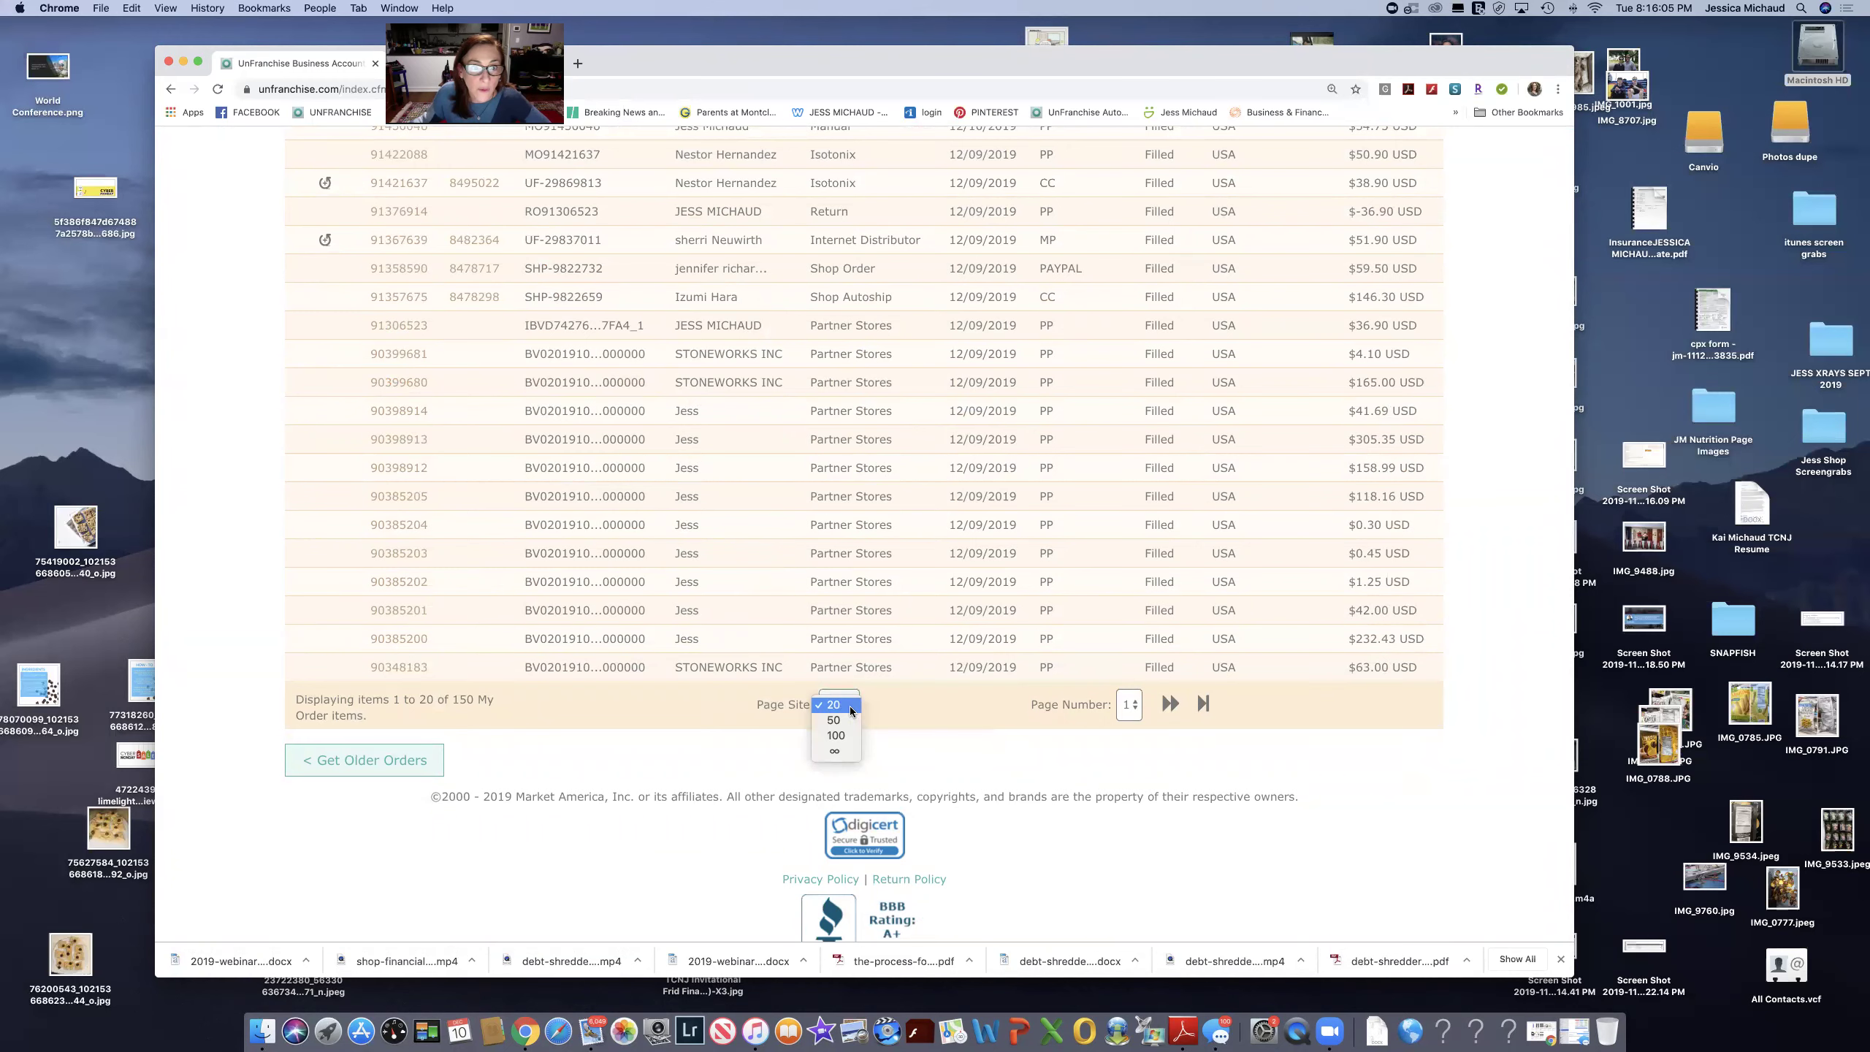
left_click(846, 718)
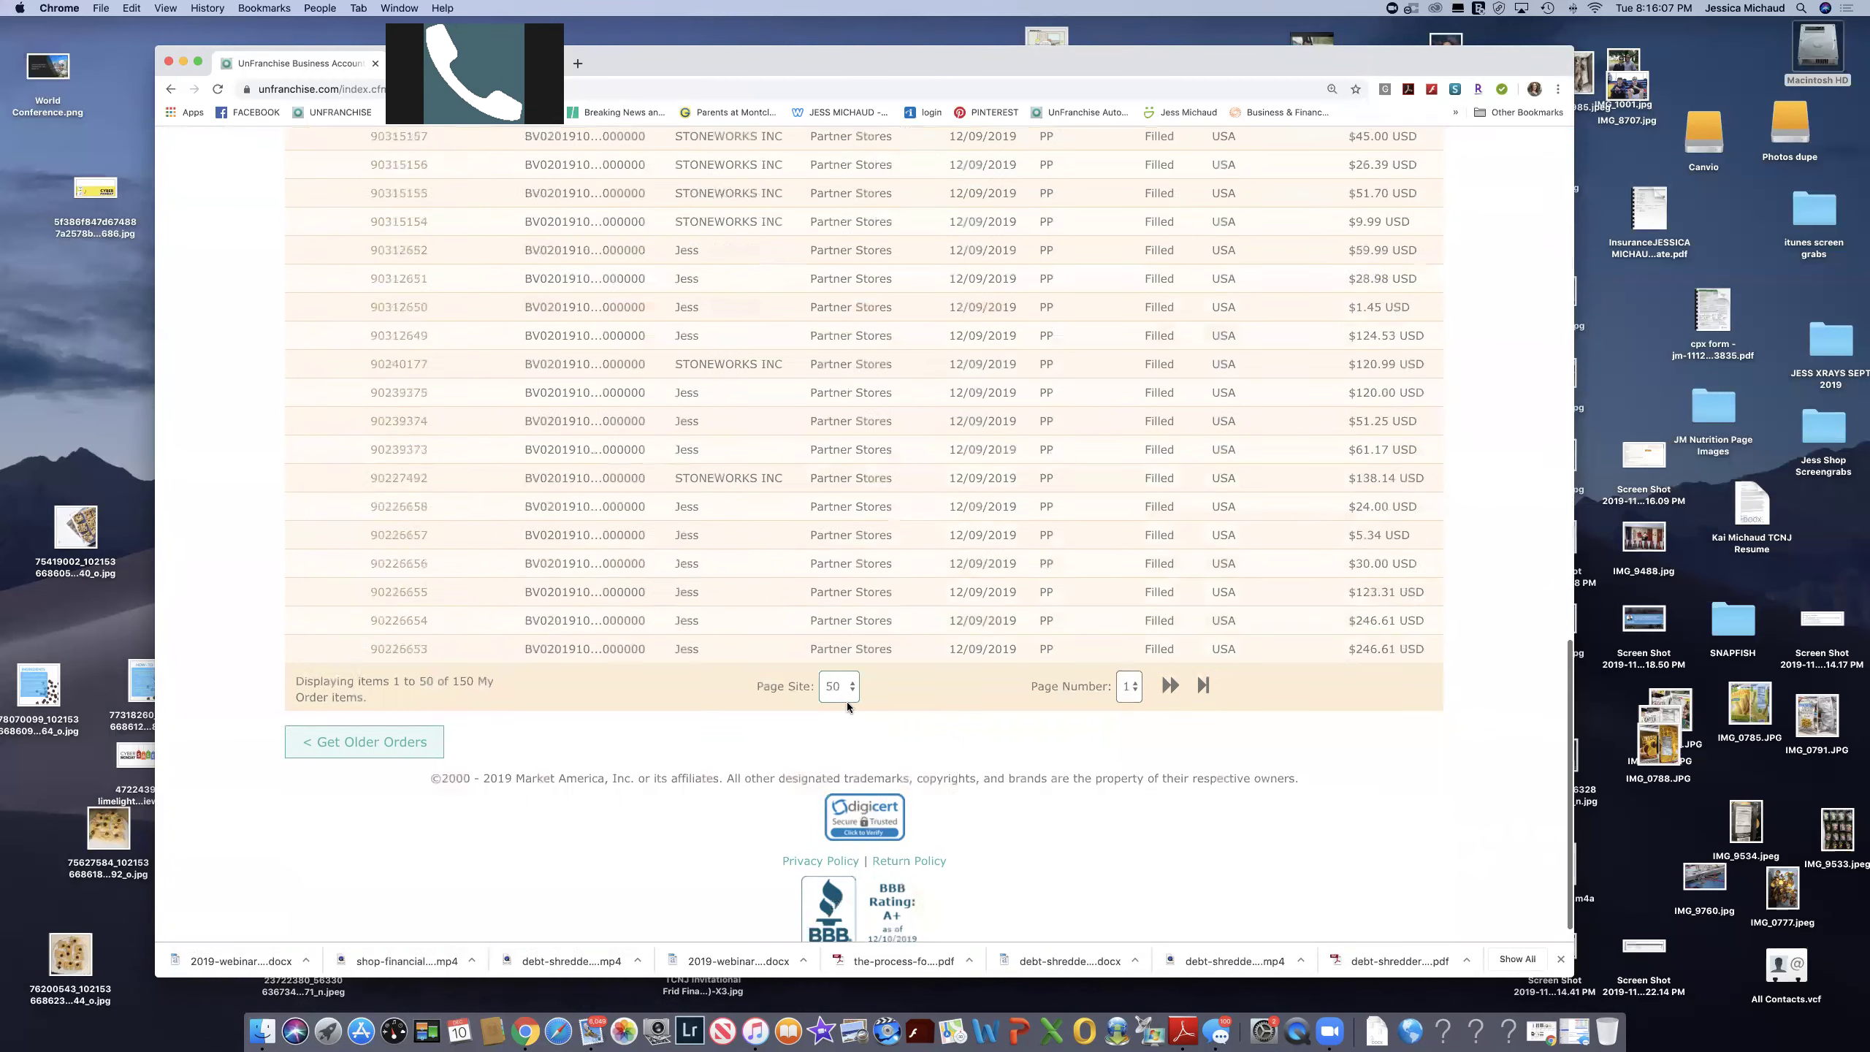
scroll(851, 696, "down", 1)
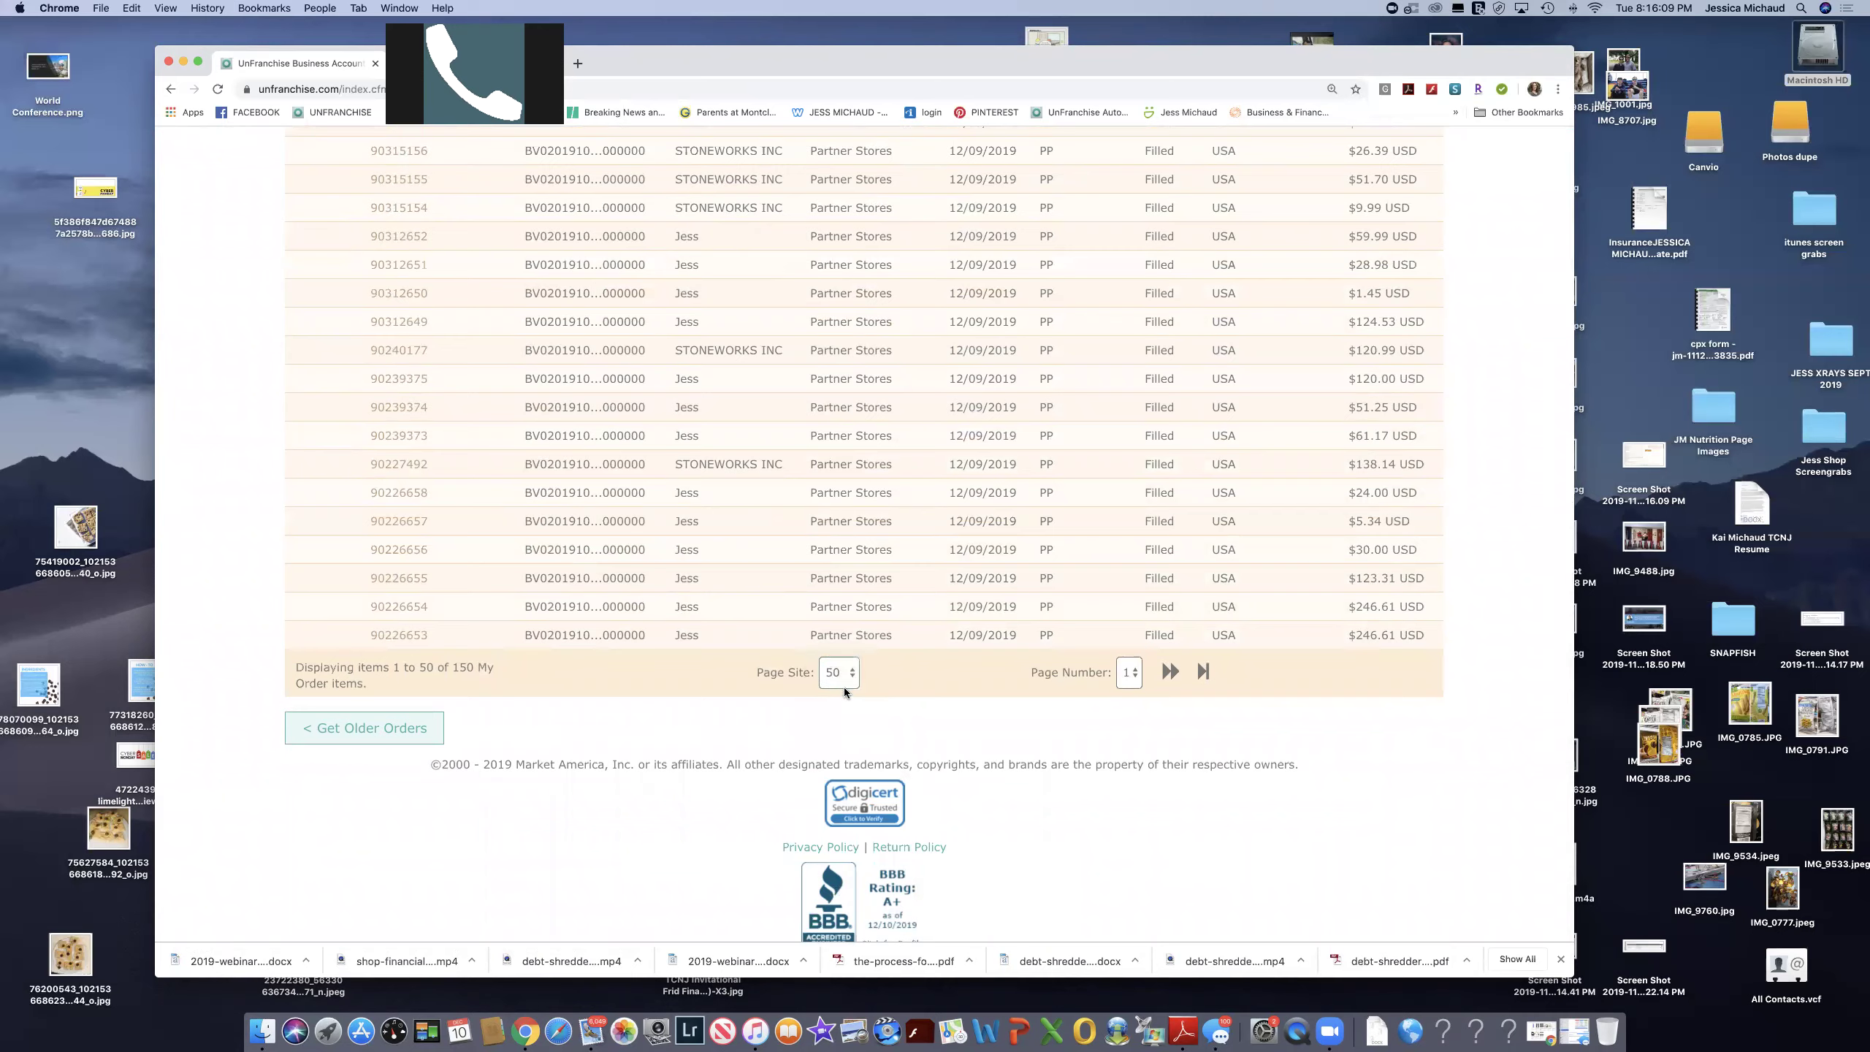
left_click(844, 688)
left_click(830, 704)
scroll(830, 704, "down", 20)
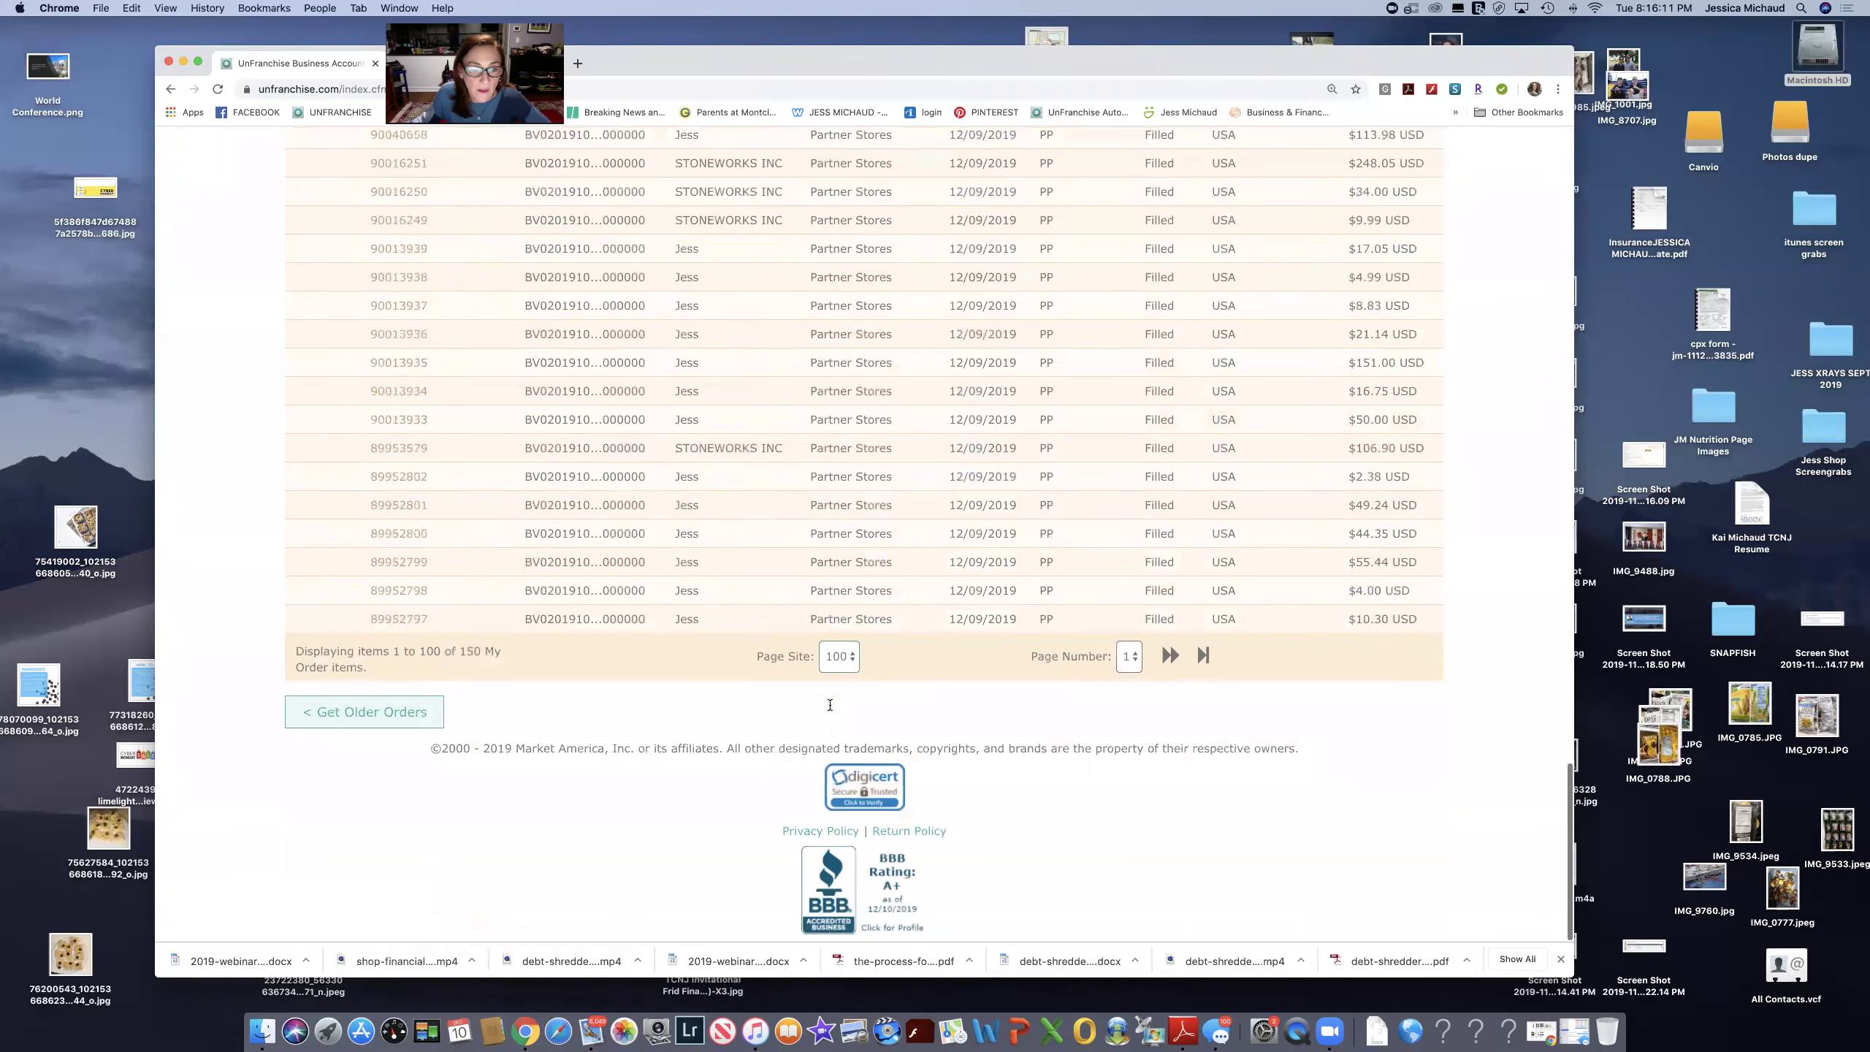
Open a 12/07/2019 correction order from the order history's second page, examine its details, and return to look over the order list.
left_click(1174, 657)
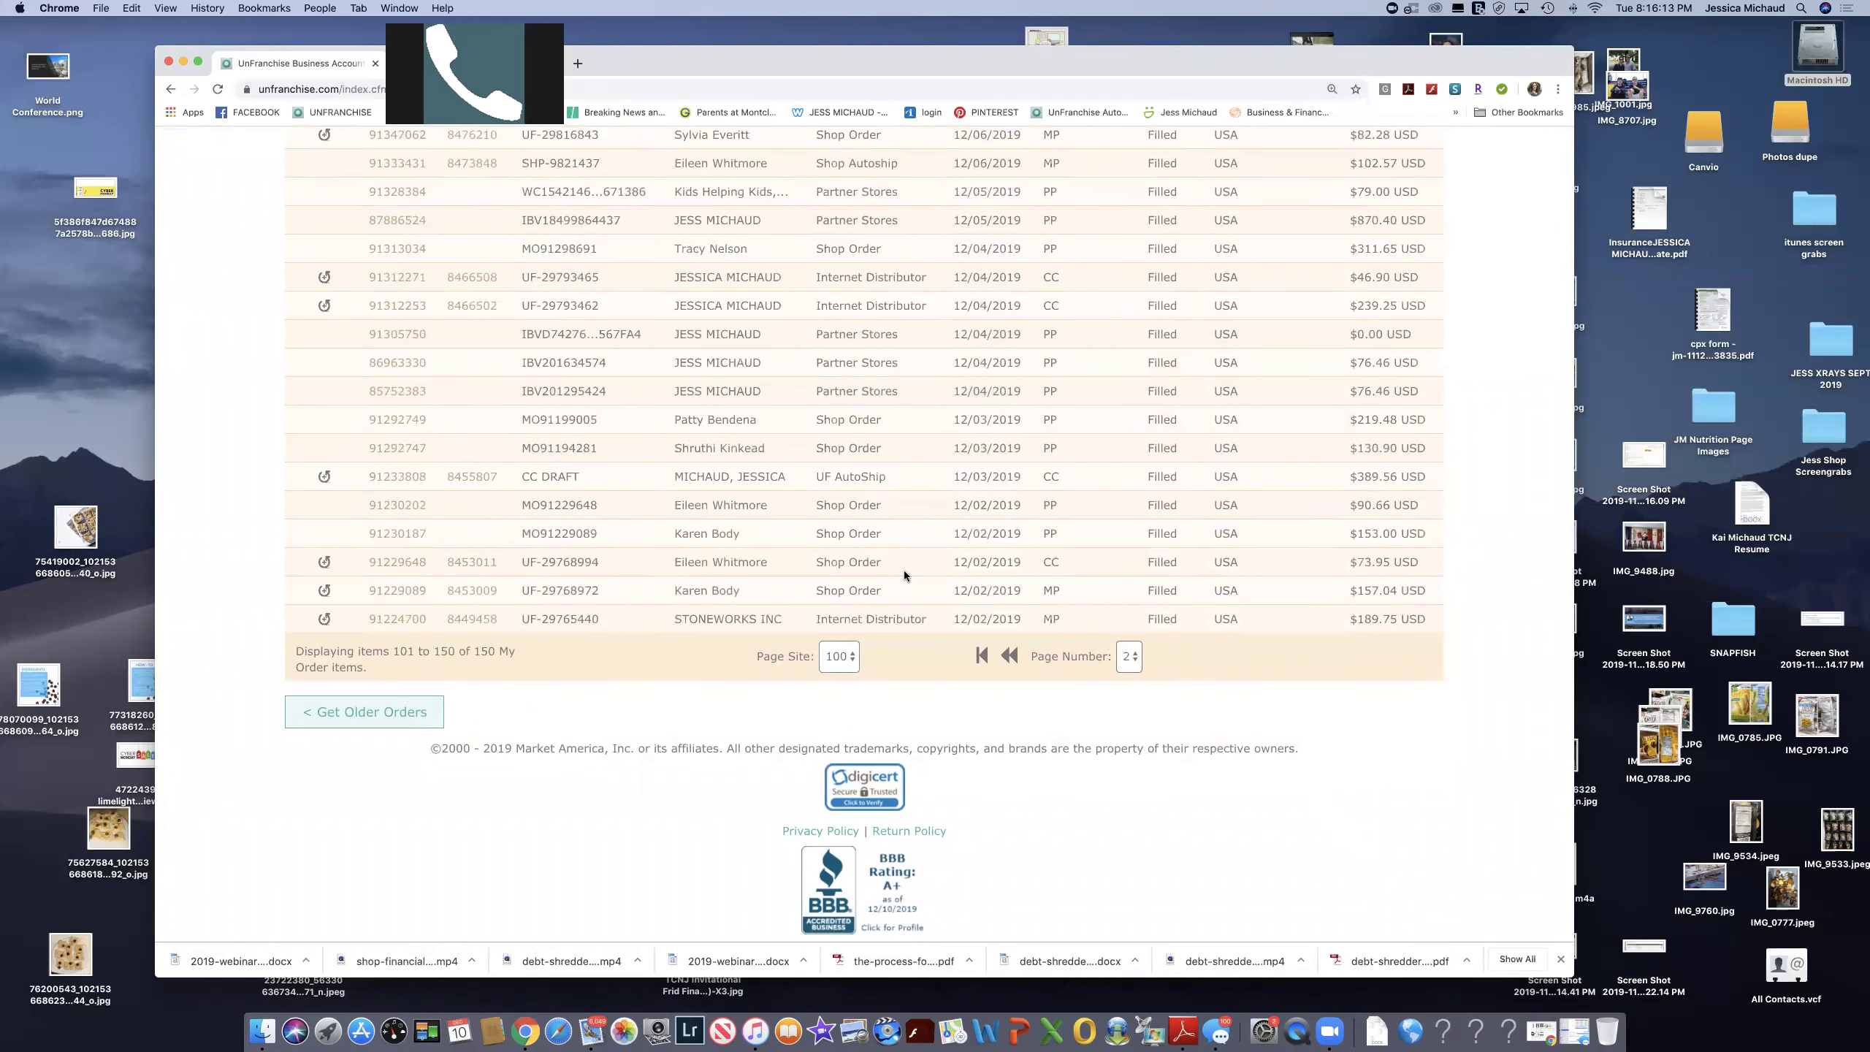
scroll(903, 570, "up", 10)
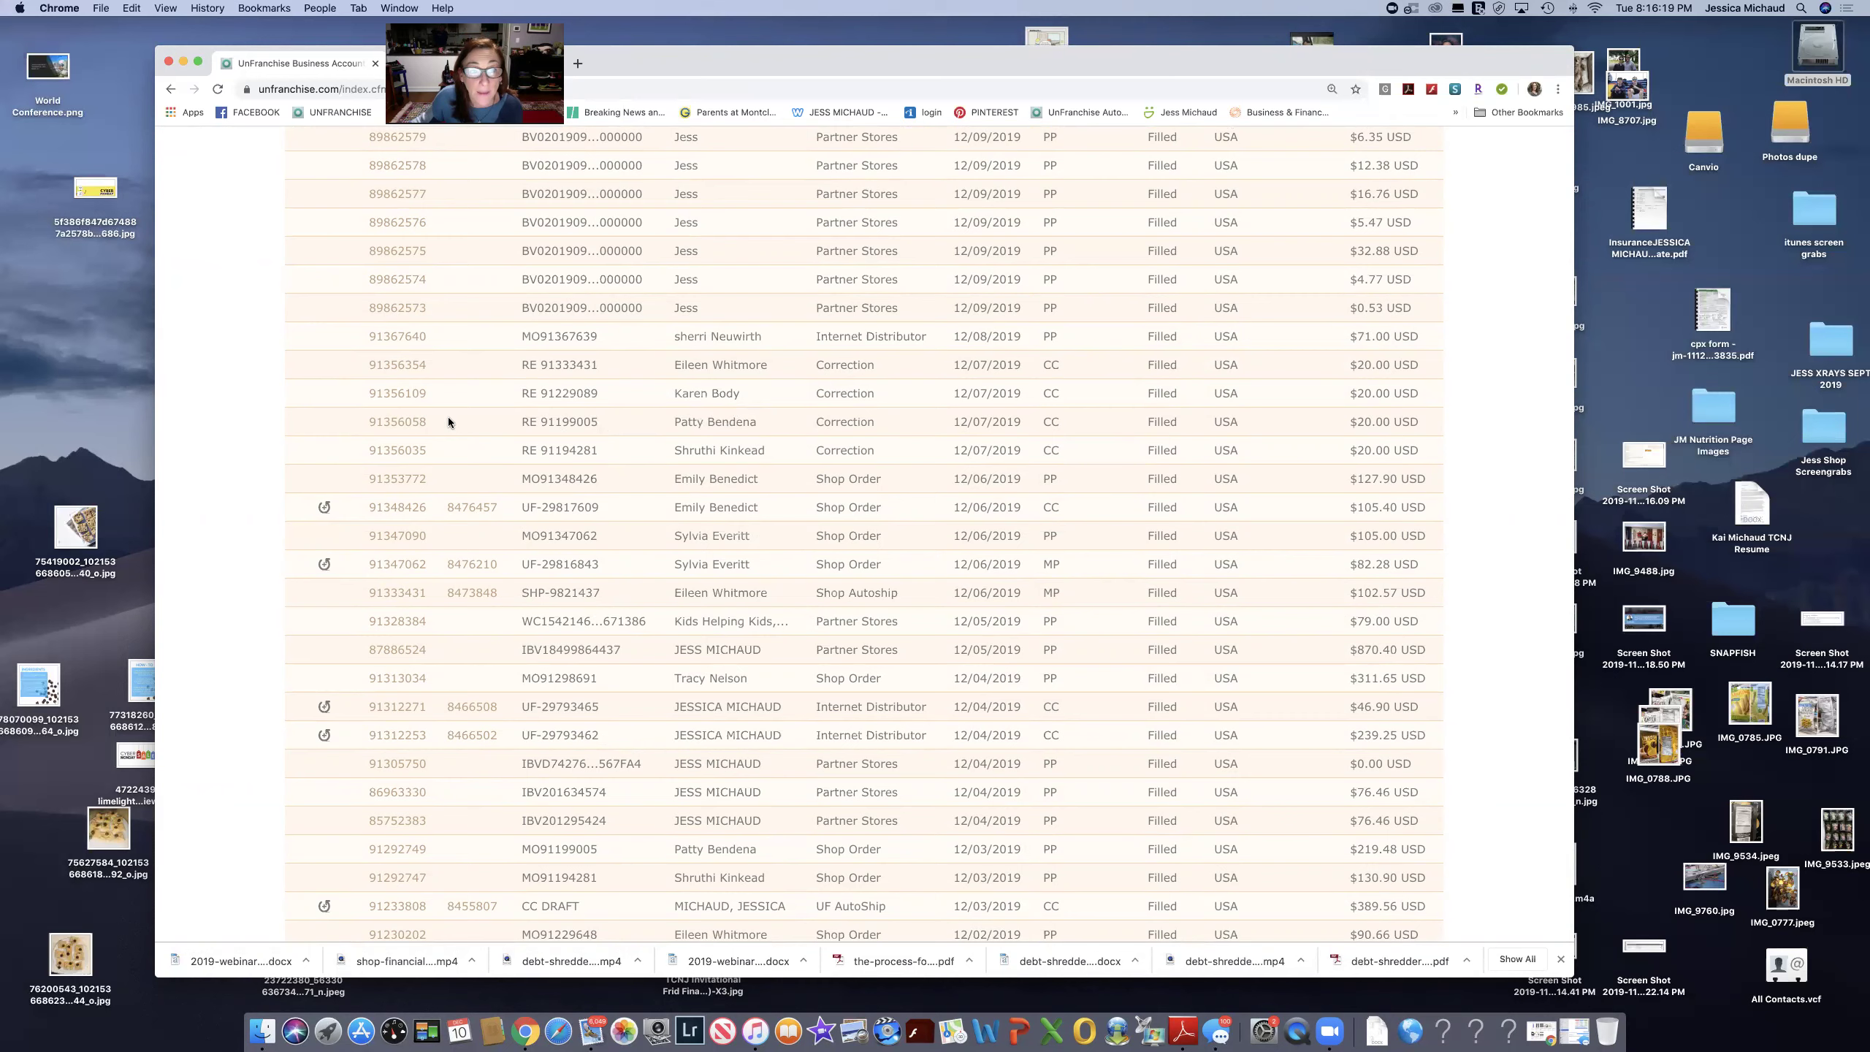
left_click(409, 423)
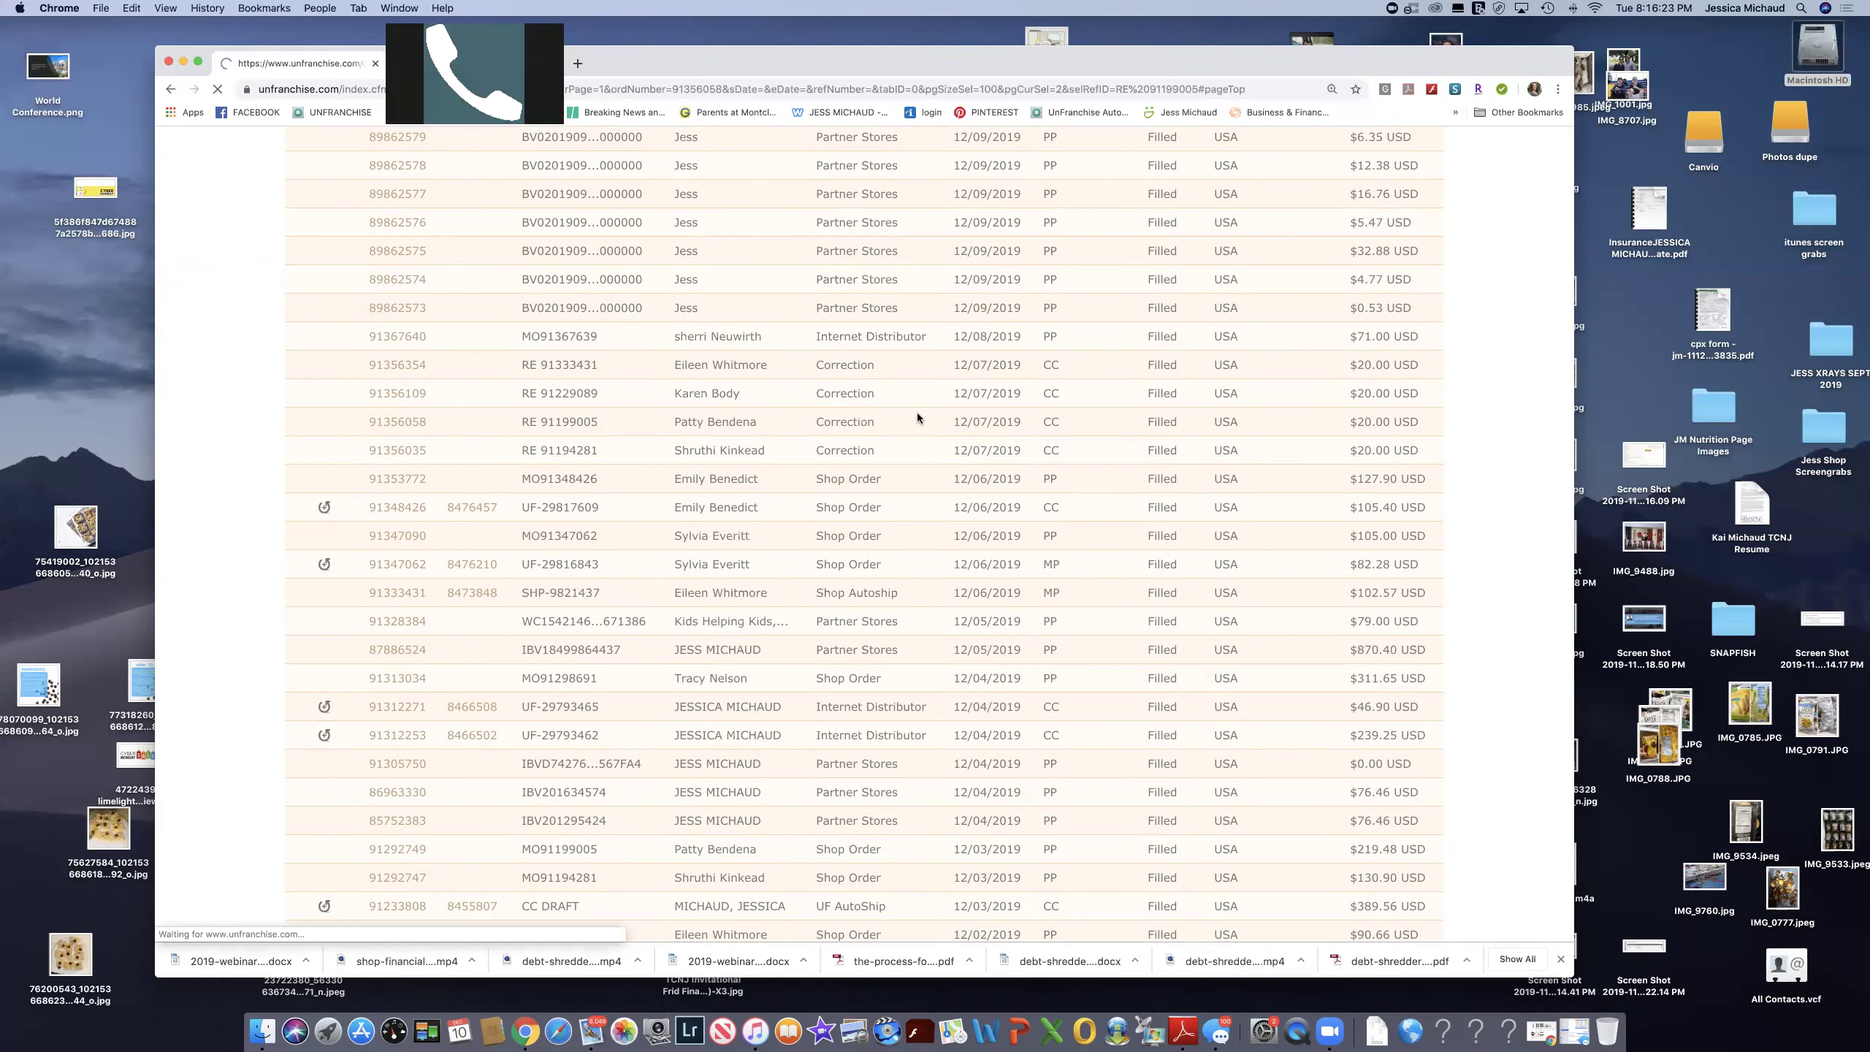
scroll(1096, 781, "down", 5)
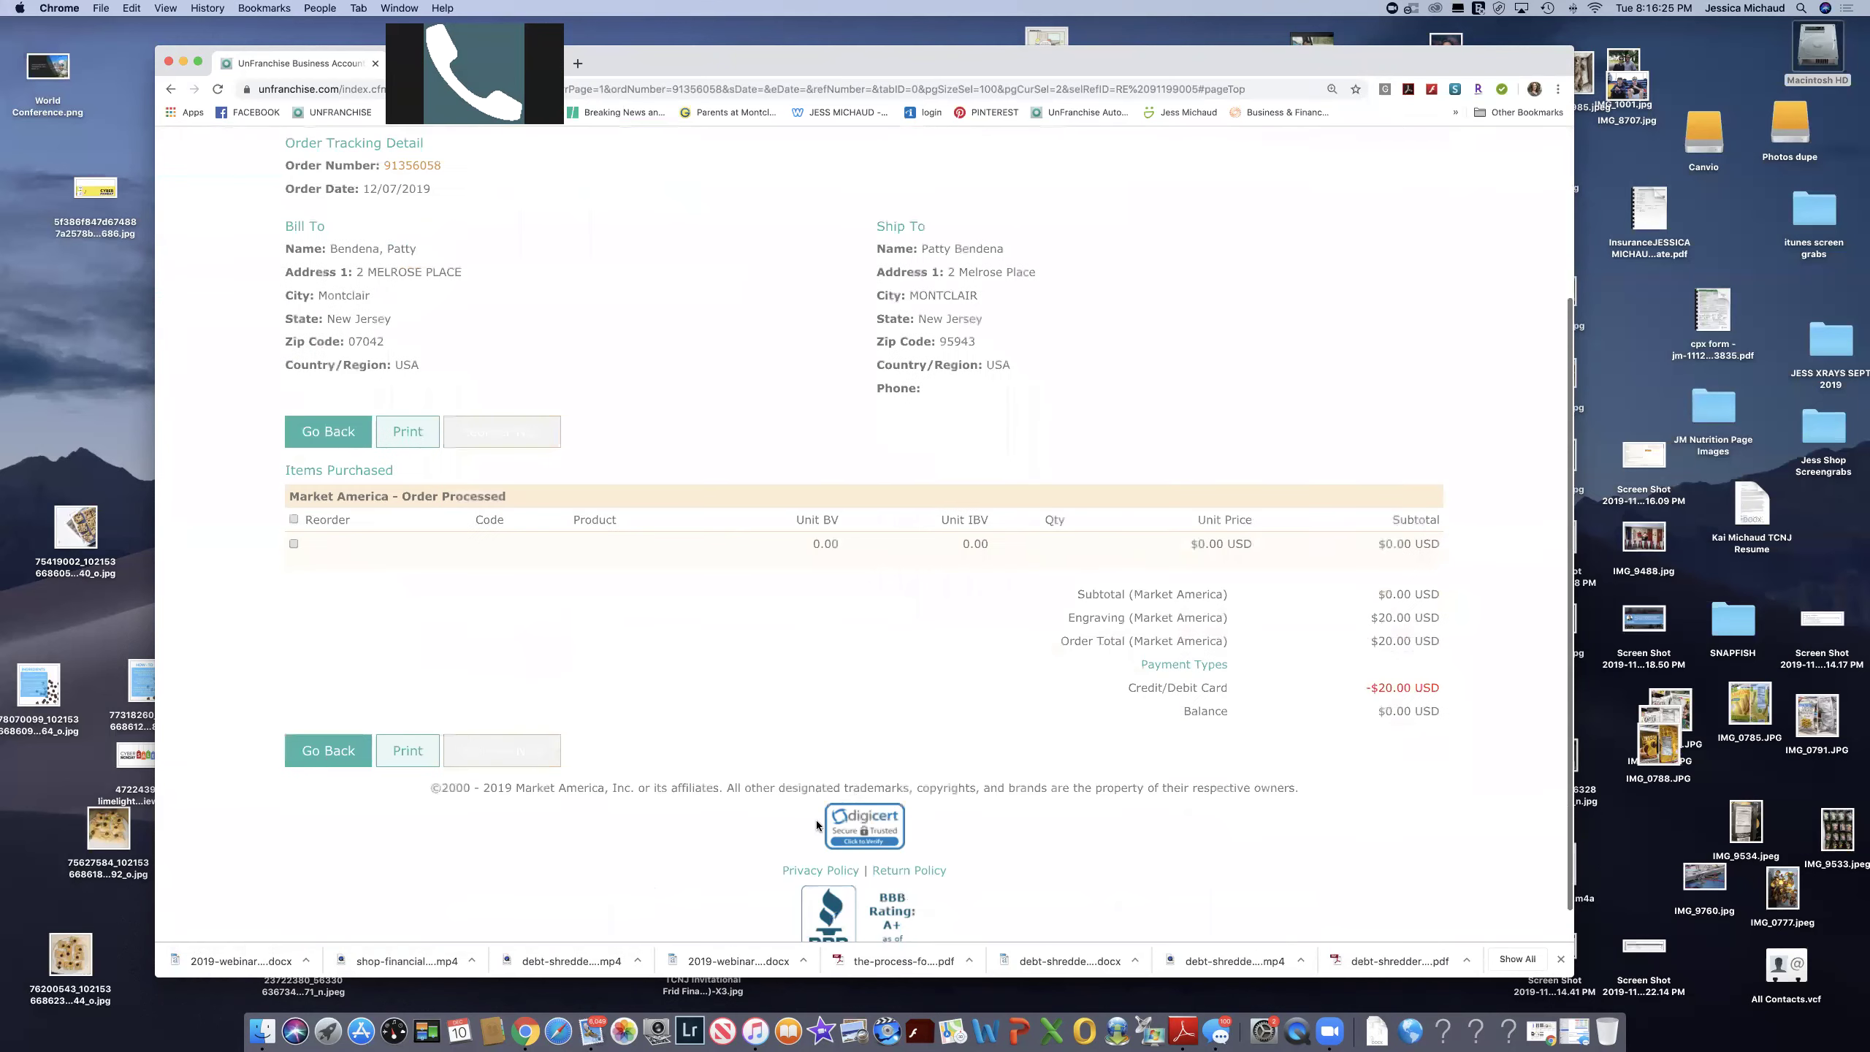
scroll(1105, 568, "up", 1)
key("super+bracketleft")
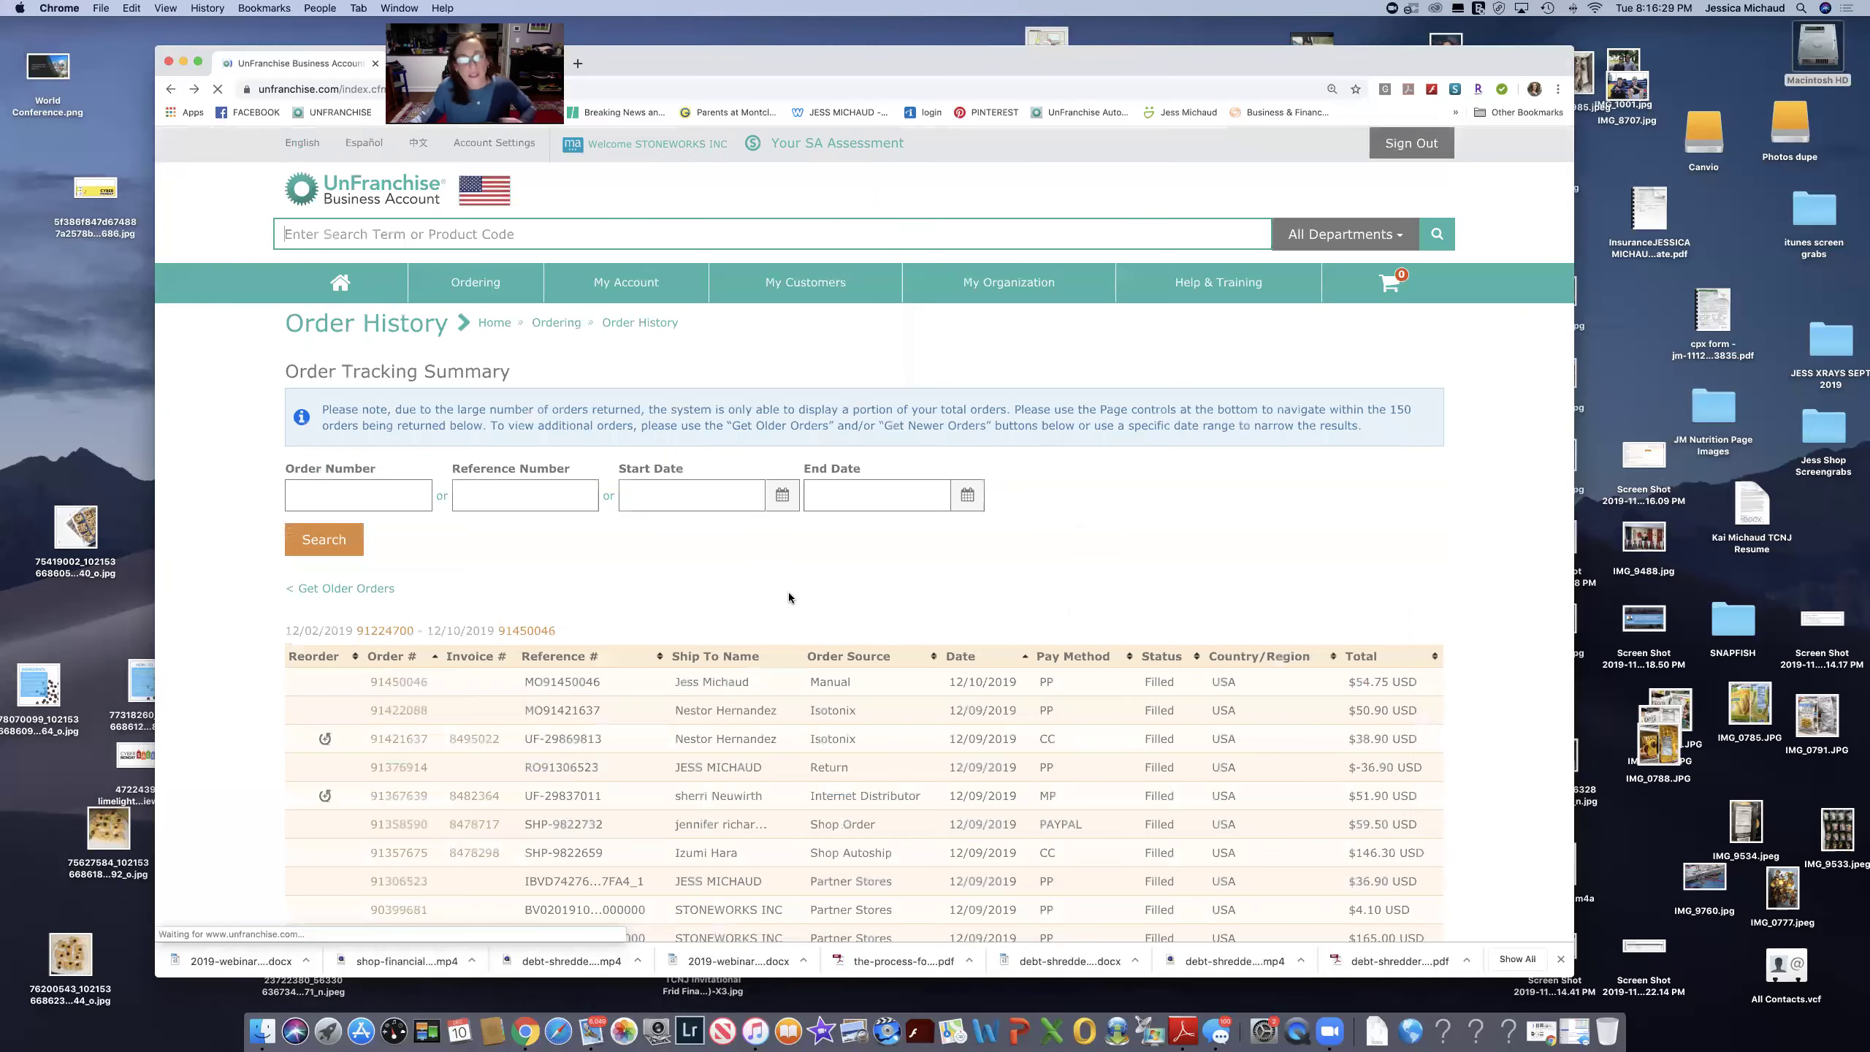
scroll(812, 612, "down", 5)
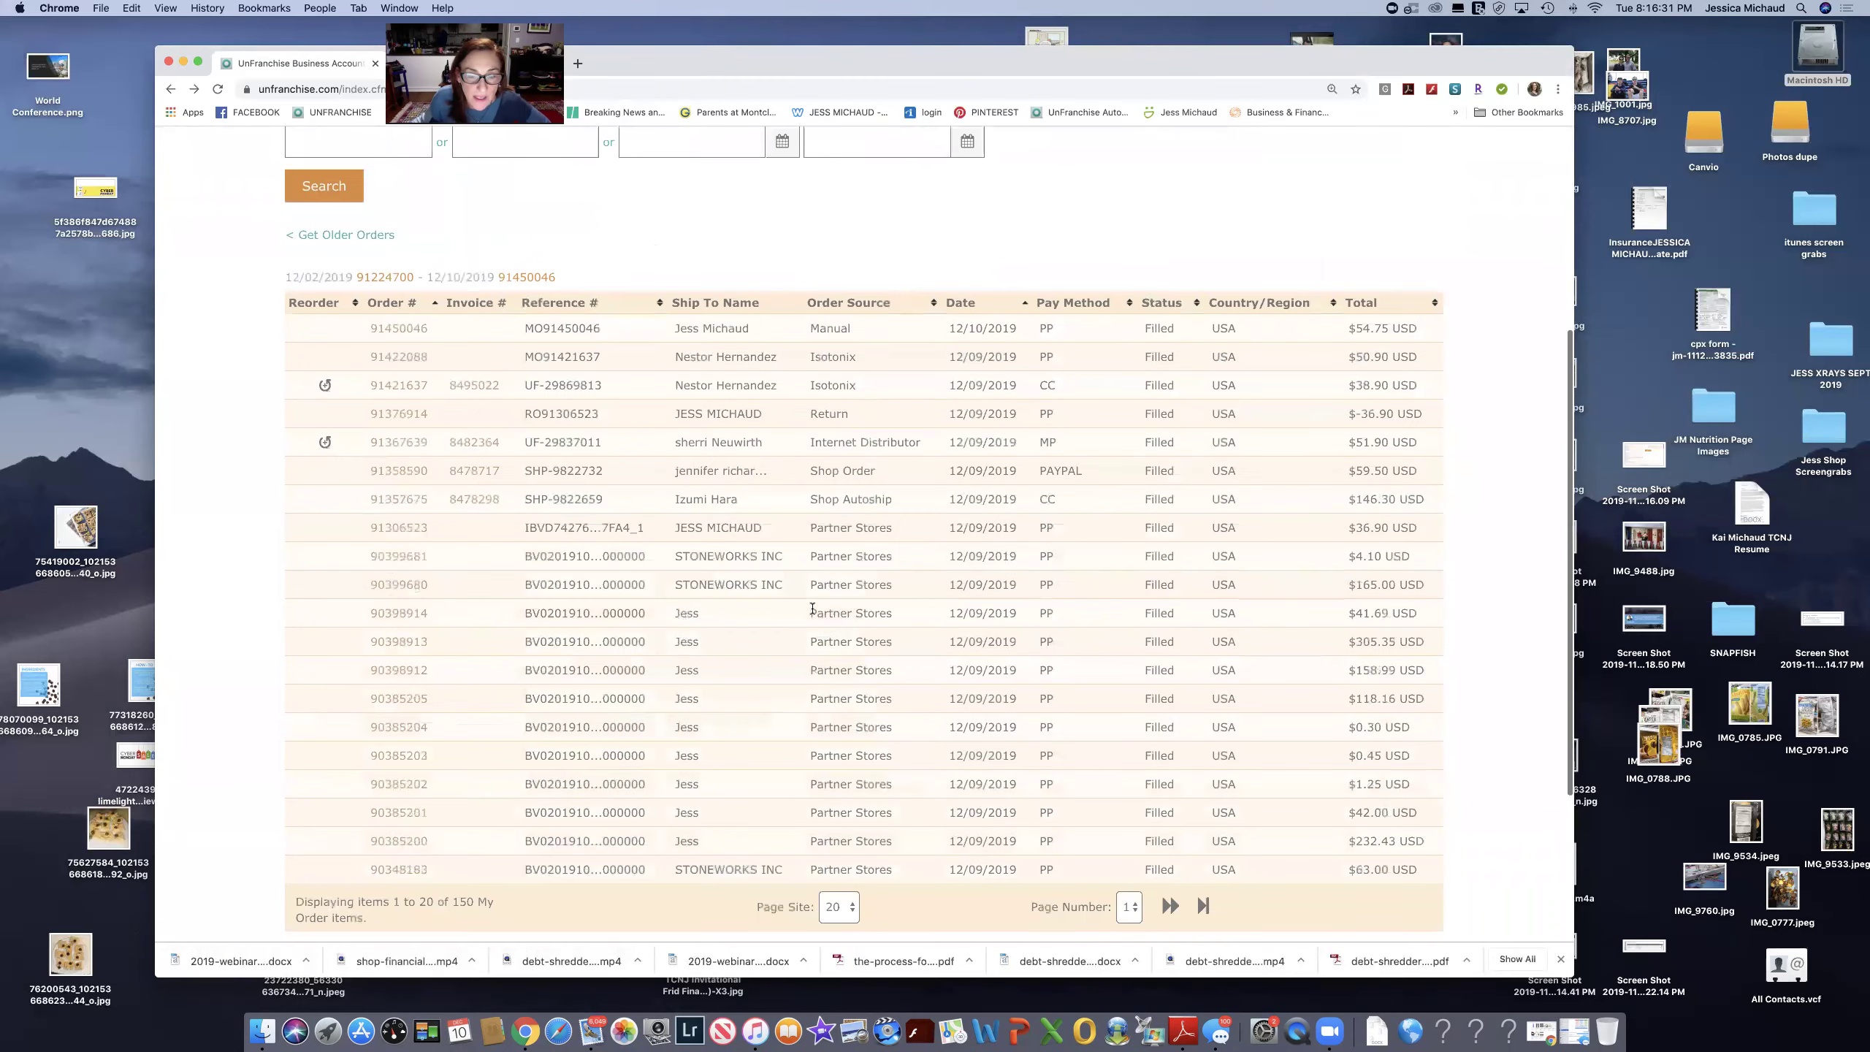
scroll(812, 609, "up", 6)
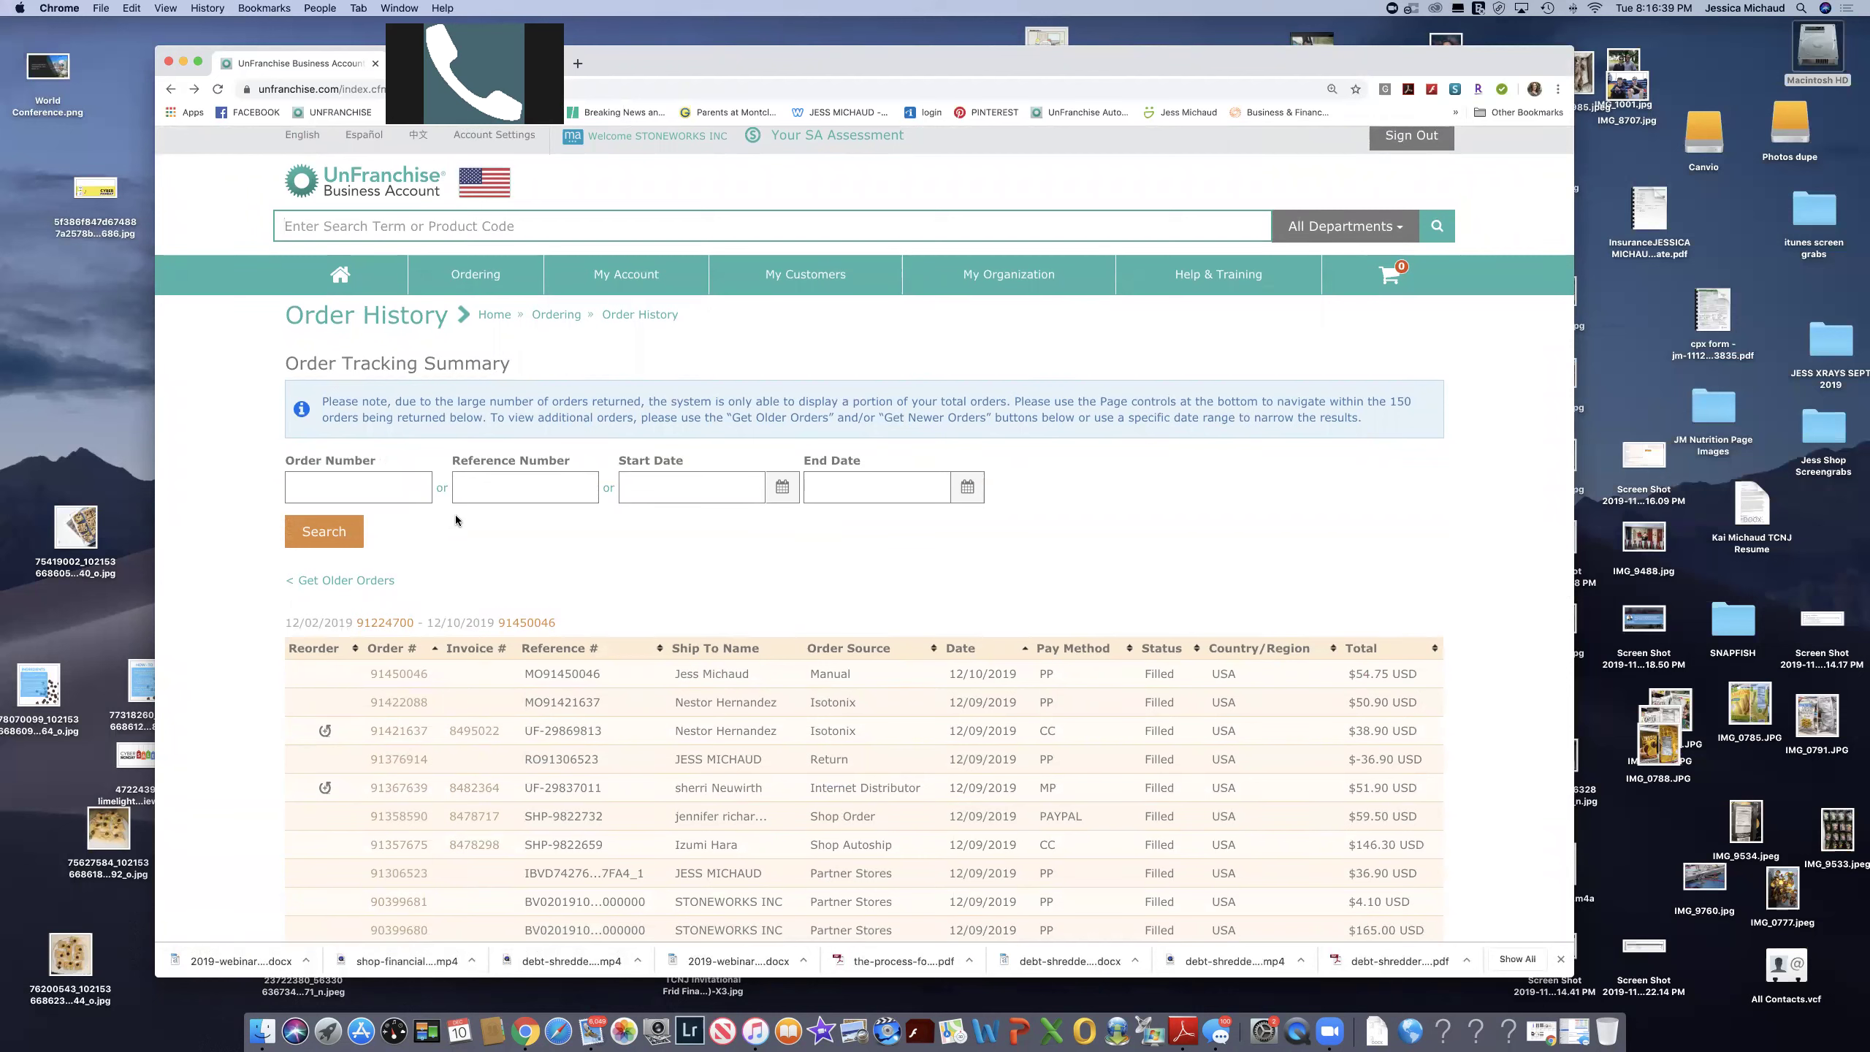
Open the online Form 1000 and expand its individual orders to look over the Assign Orders list.
mouse_move(605, 286)
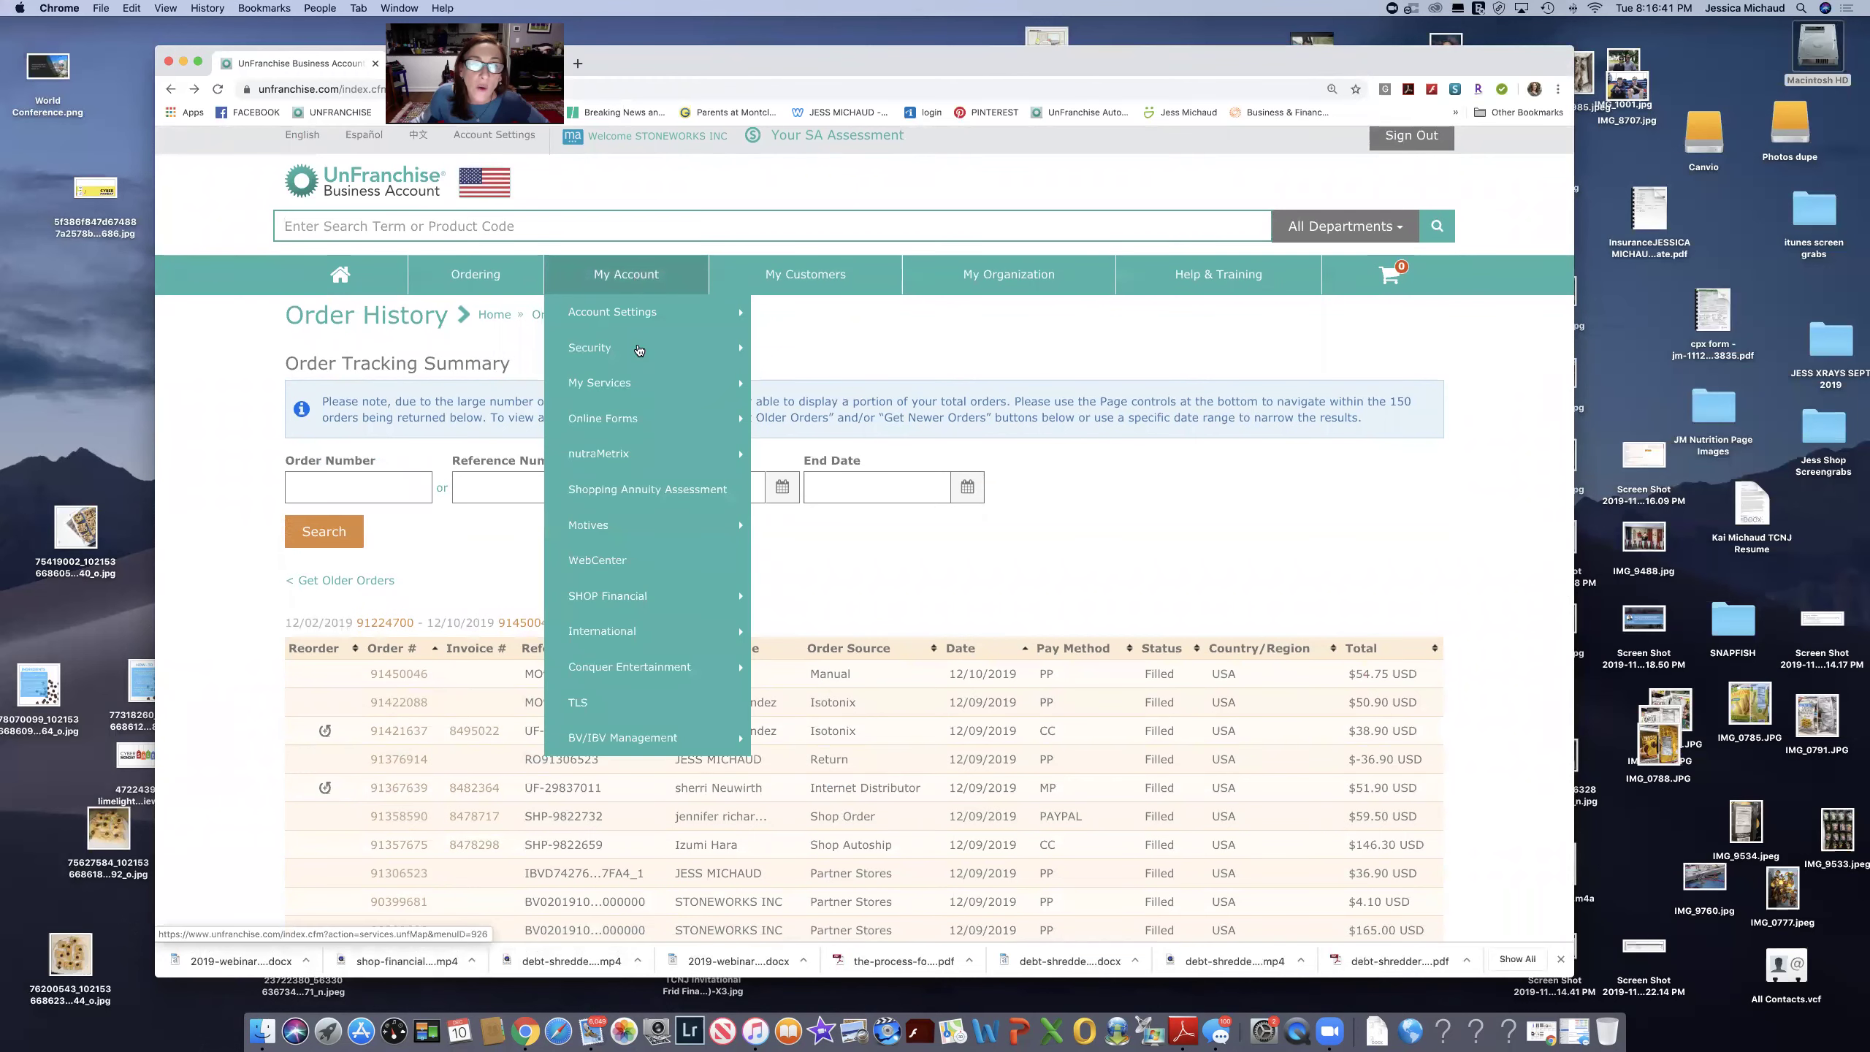
mouse_move(632, 419)
left_click(846, 425)
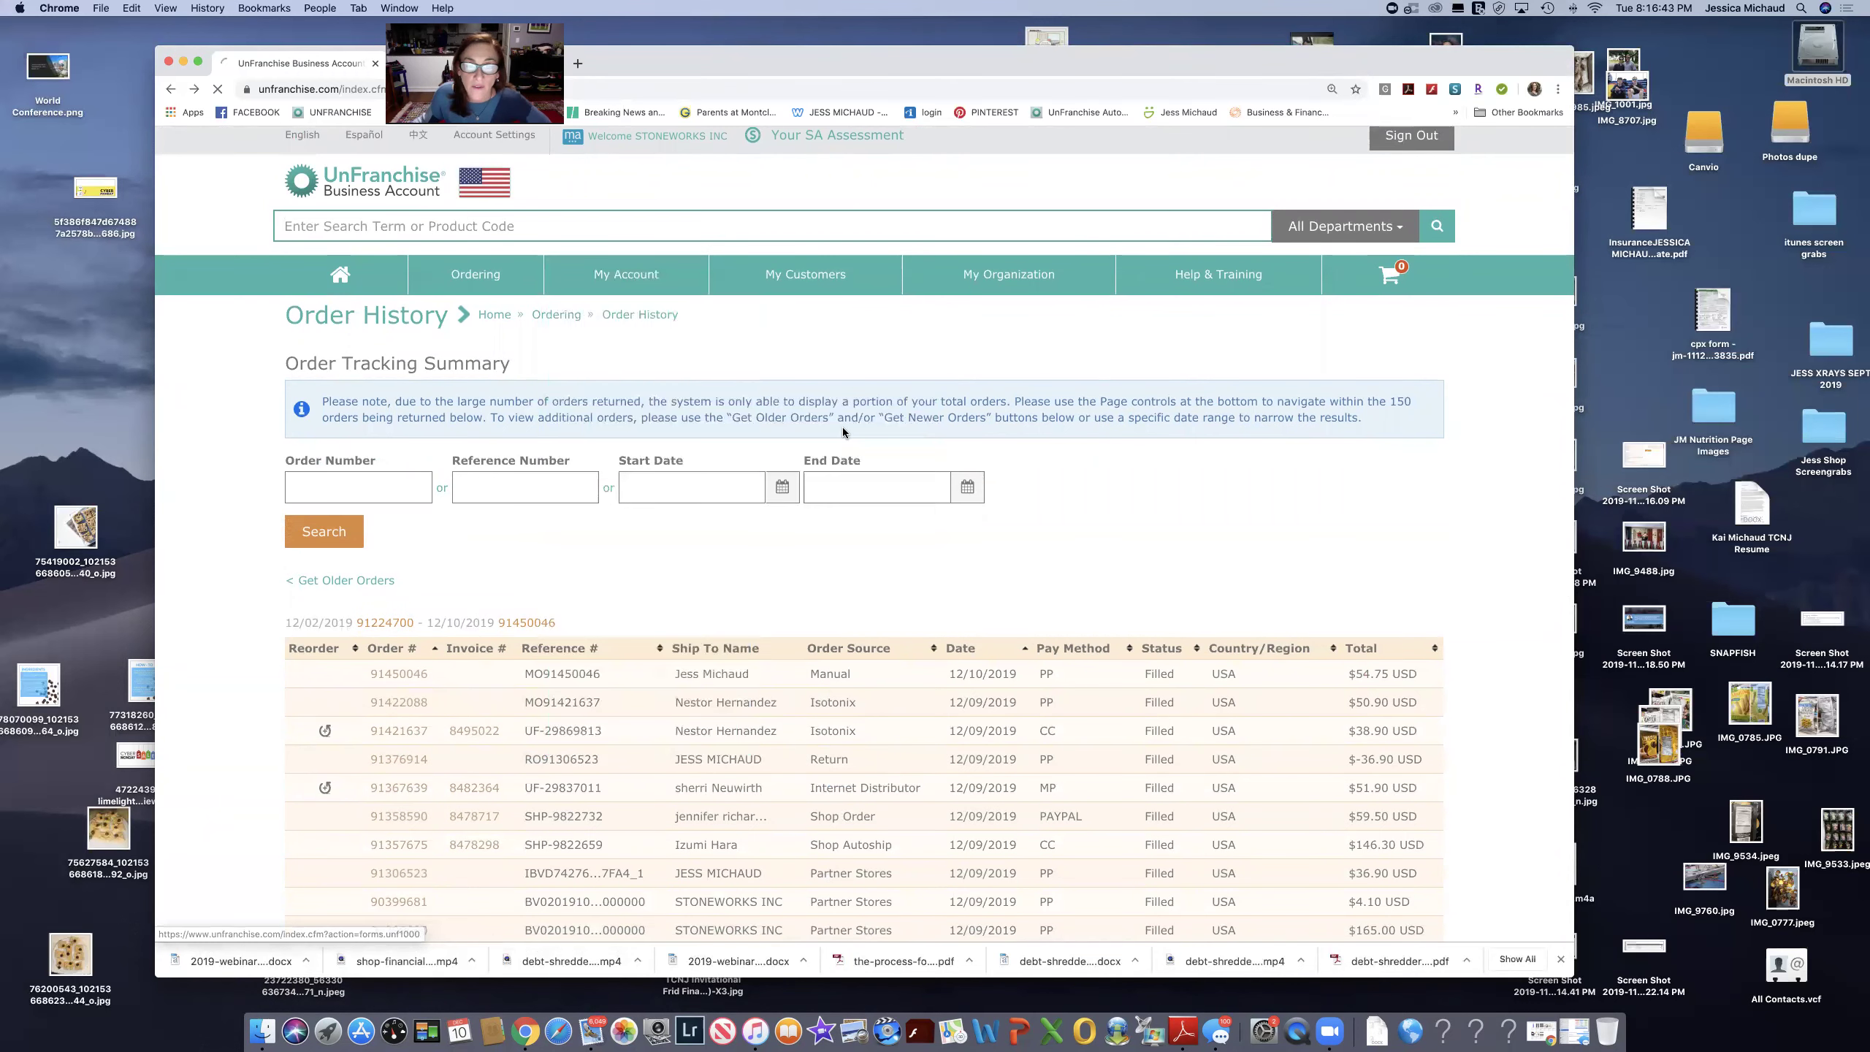
scroll(894, 437, "down", 5)
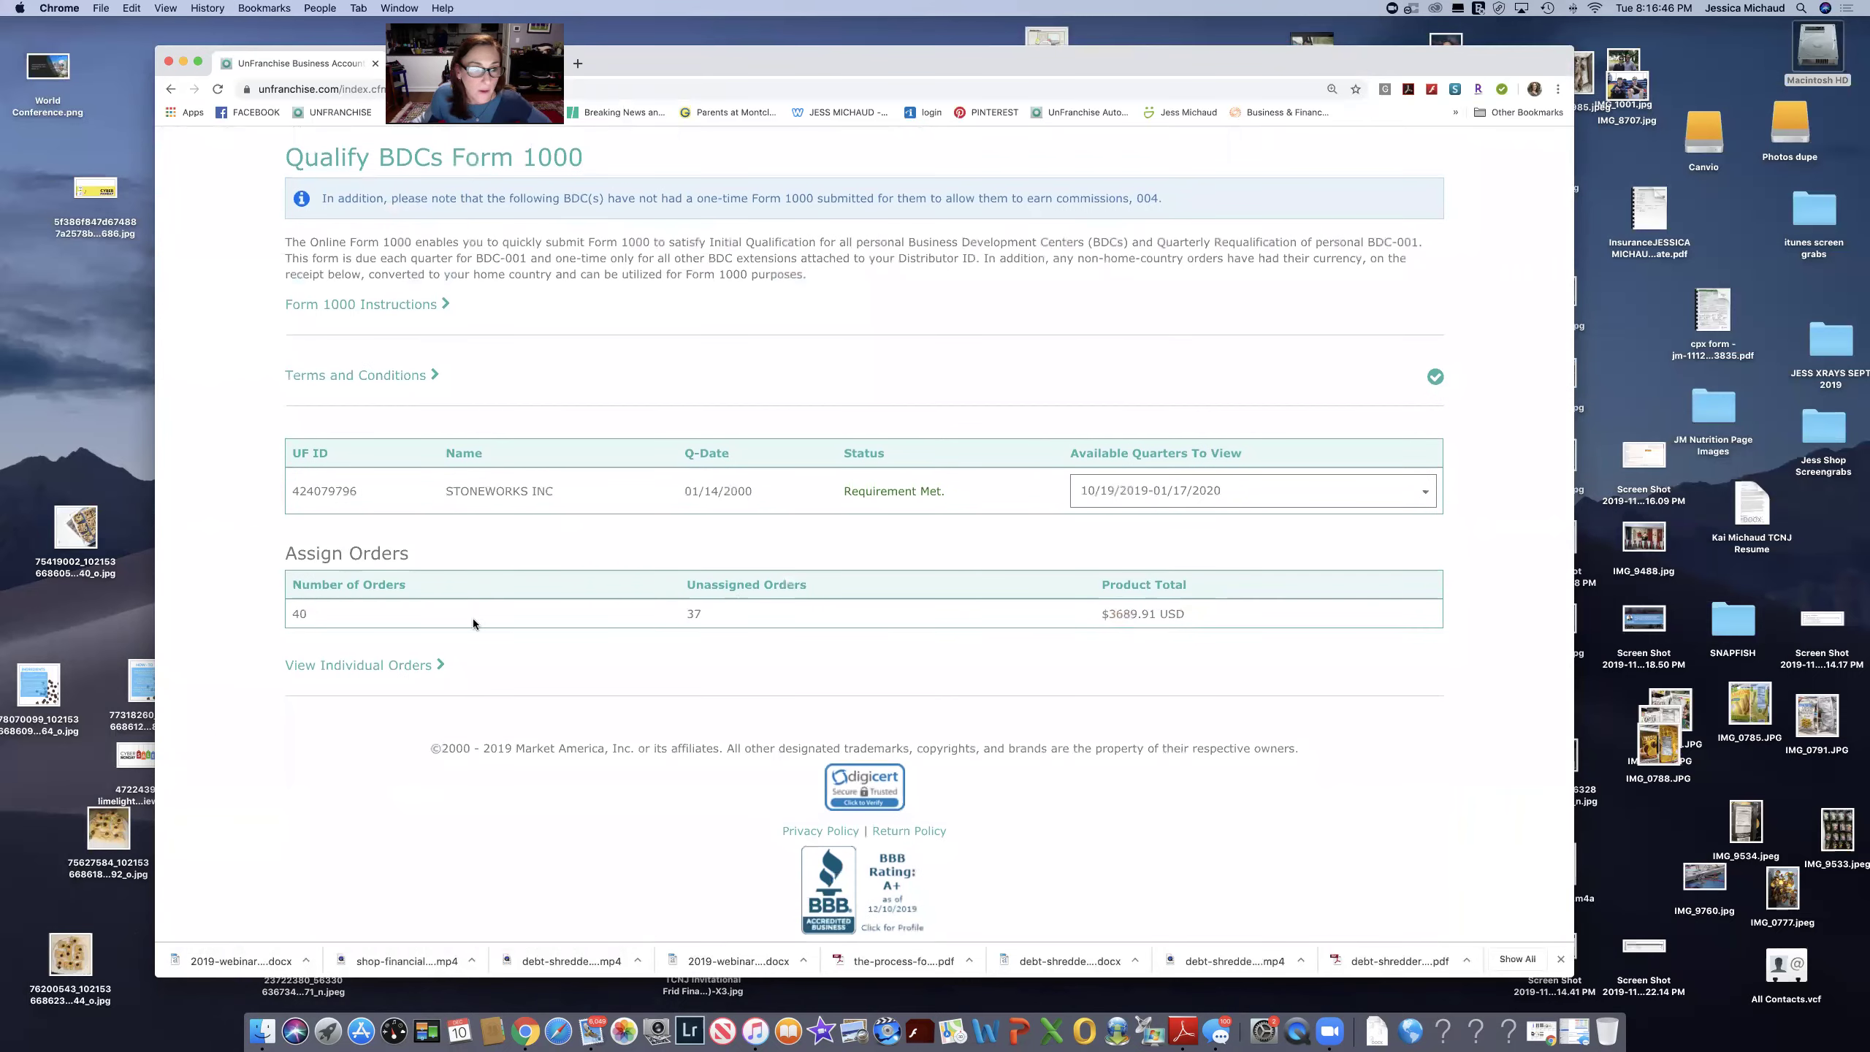
left_click(418, 666)
scroll(750, 587, "down", 4)
scroll(750, 587, "down", 1)
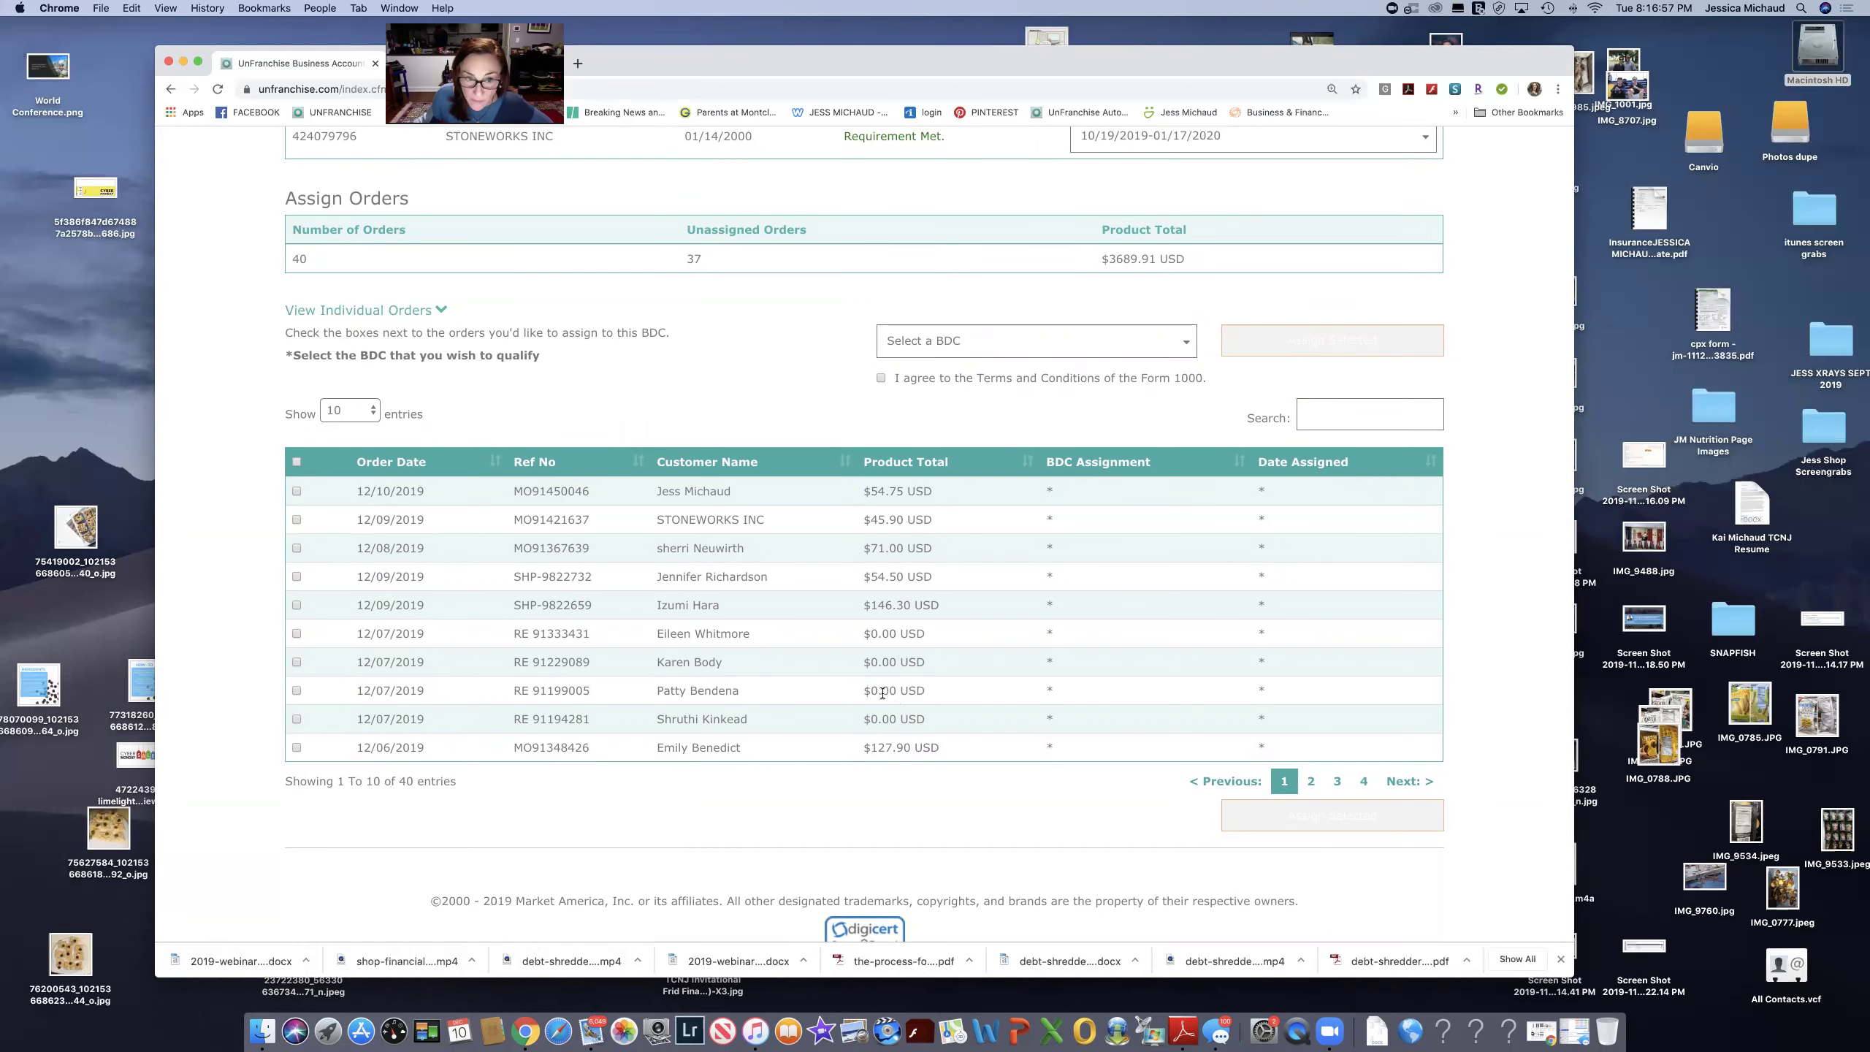
Return to the Inventory Management page from Form 1000.
scroll(881, 692, "up", 10)
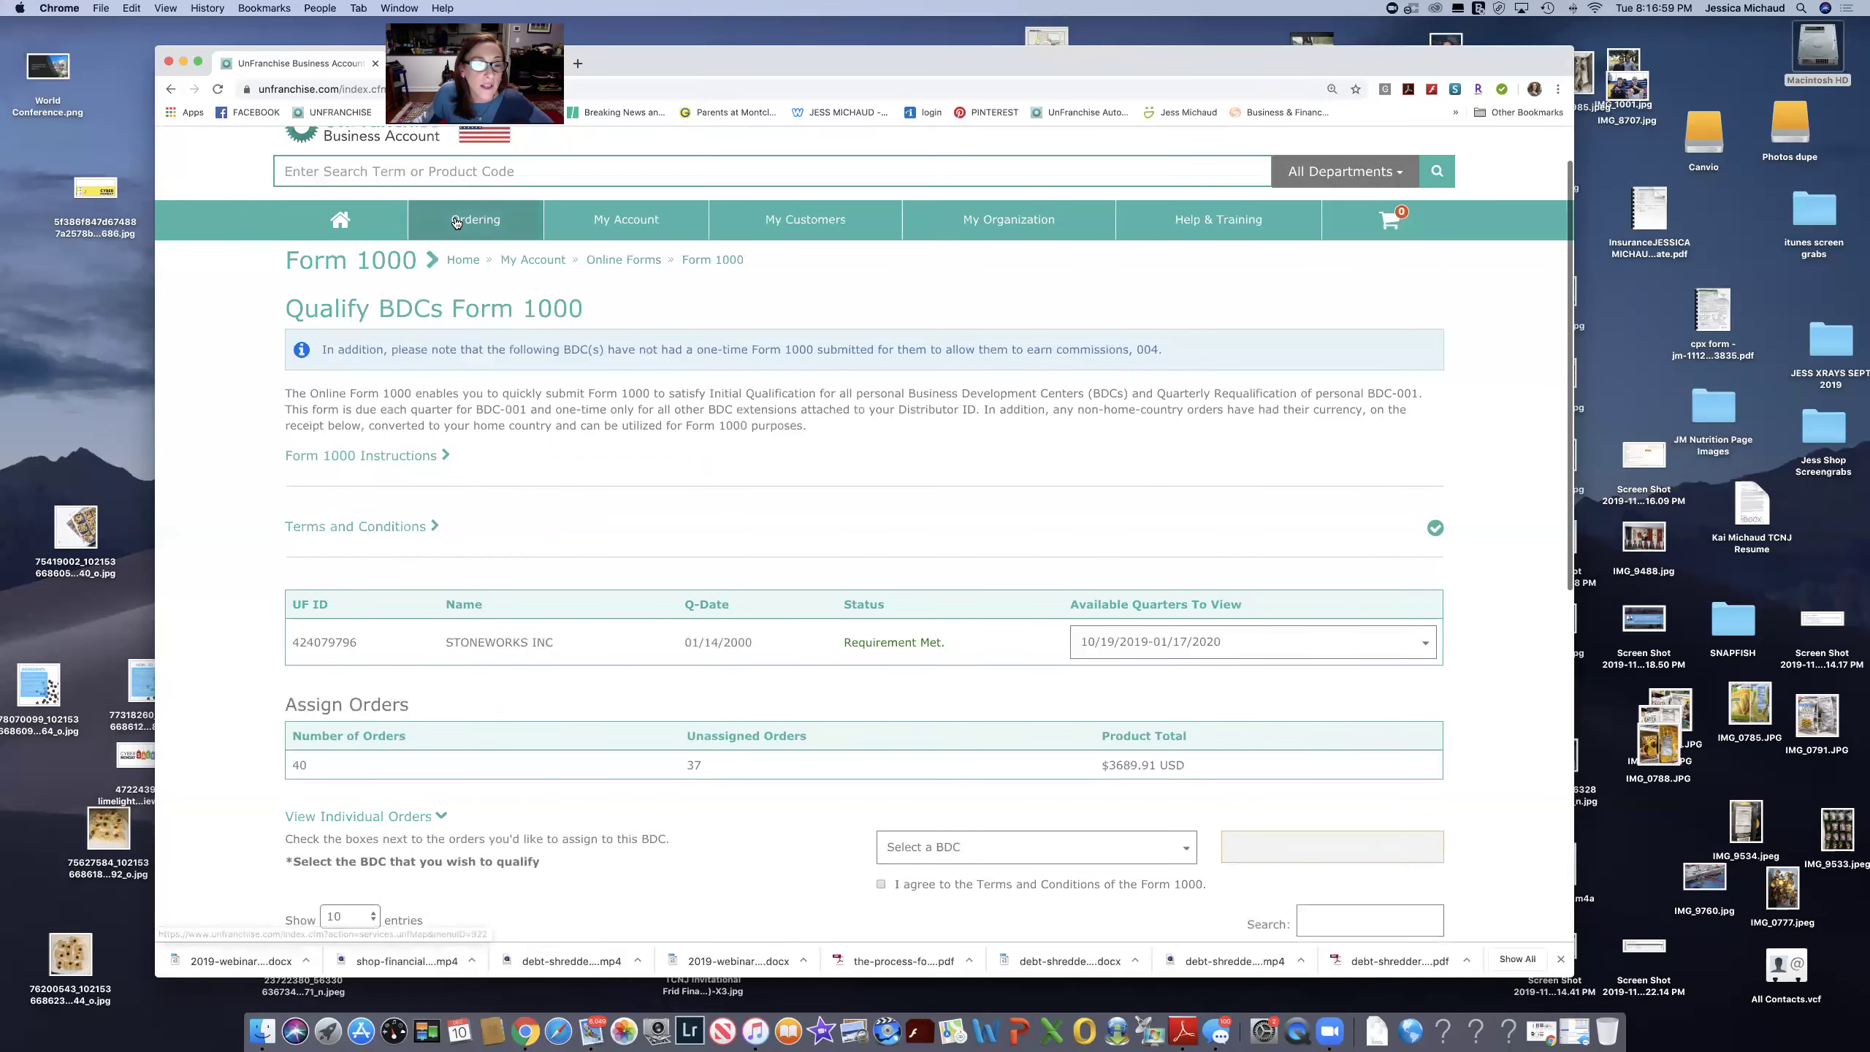
left_click(457, 222)
left_click(486, 473)
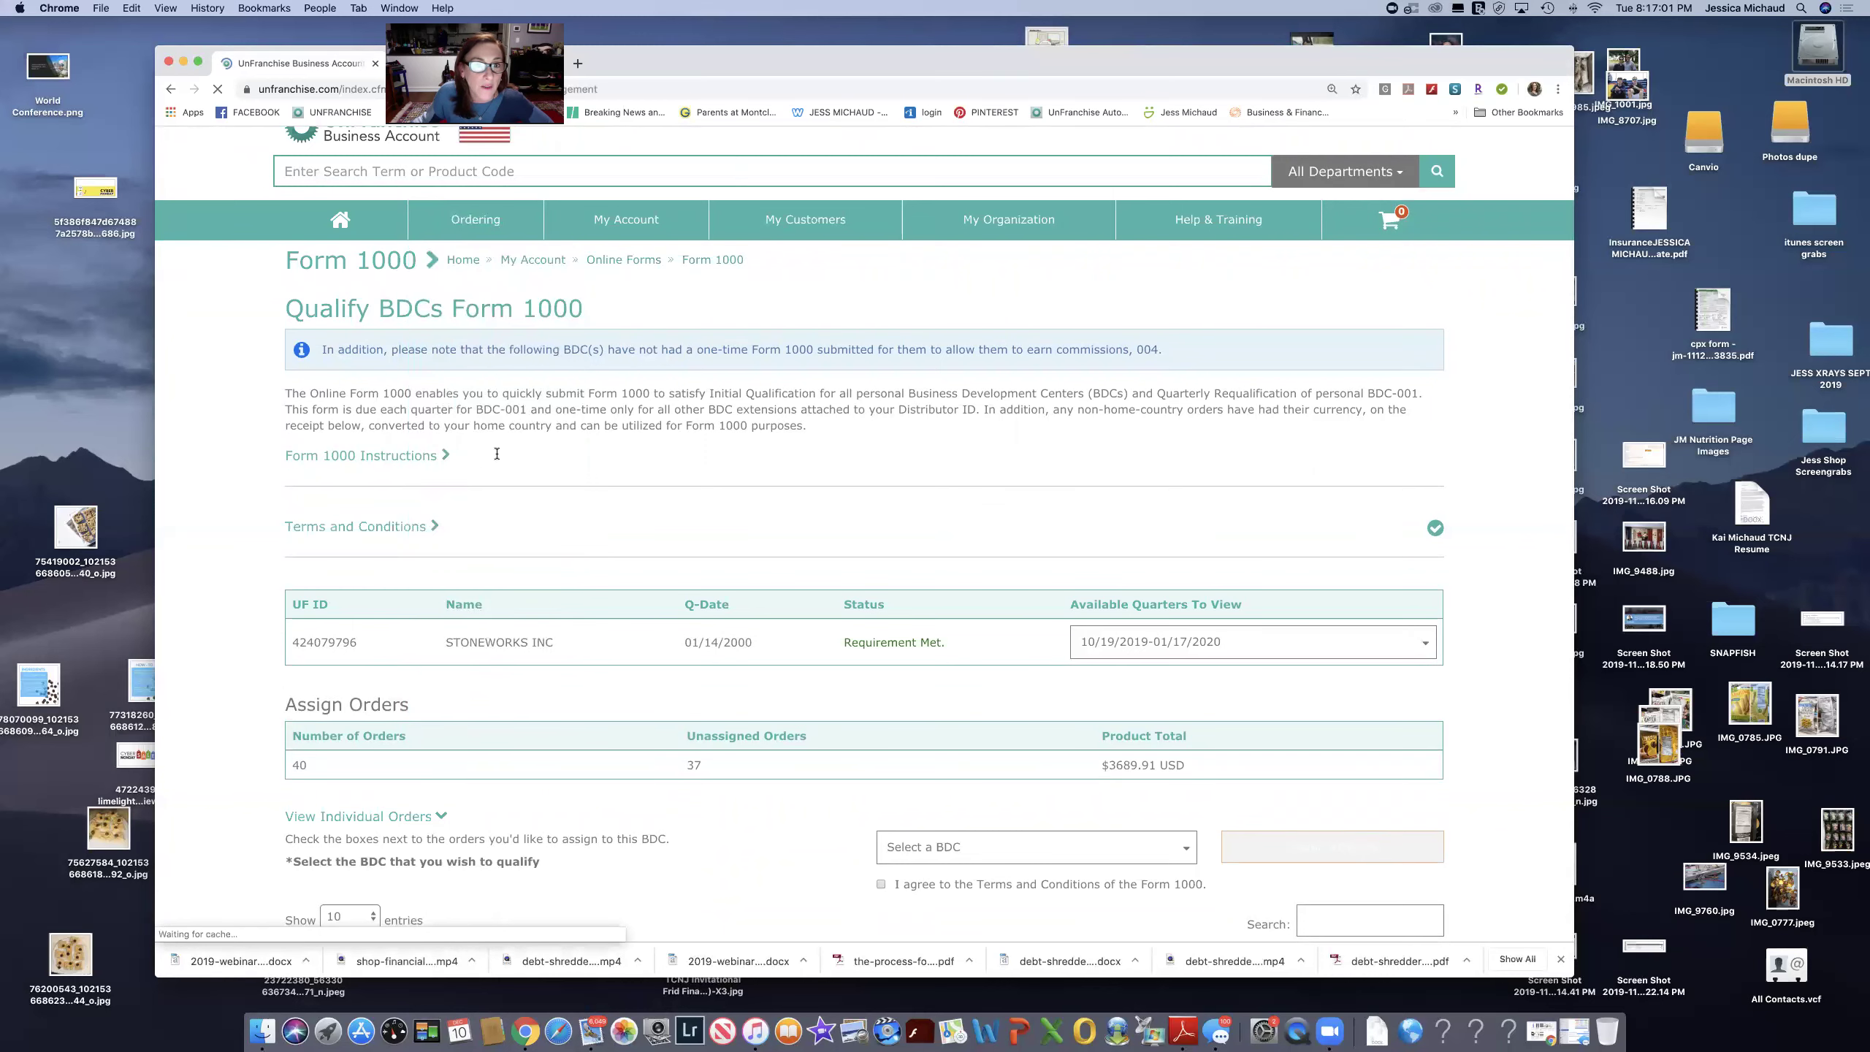
Start a sales receipt entry for a preferred customer and continue to the product inventory selection.
left_click(805, 282)
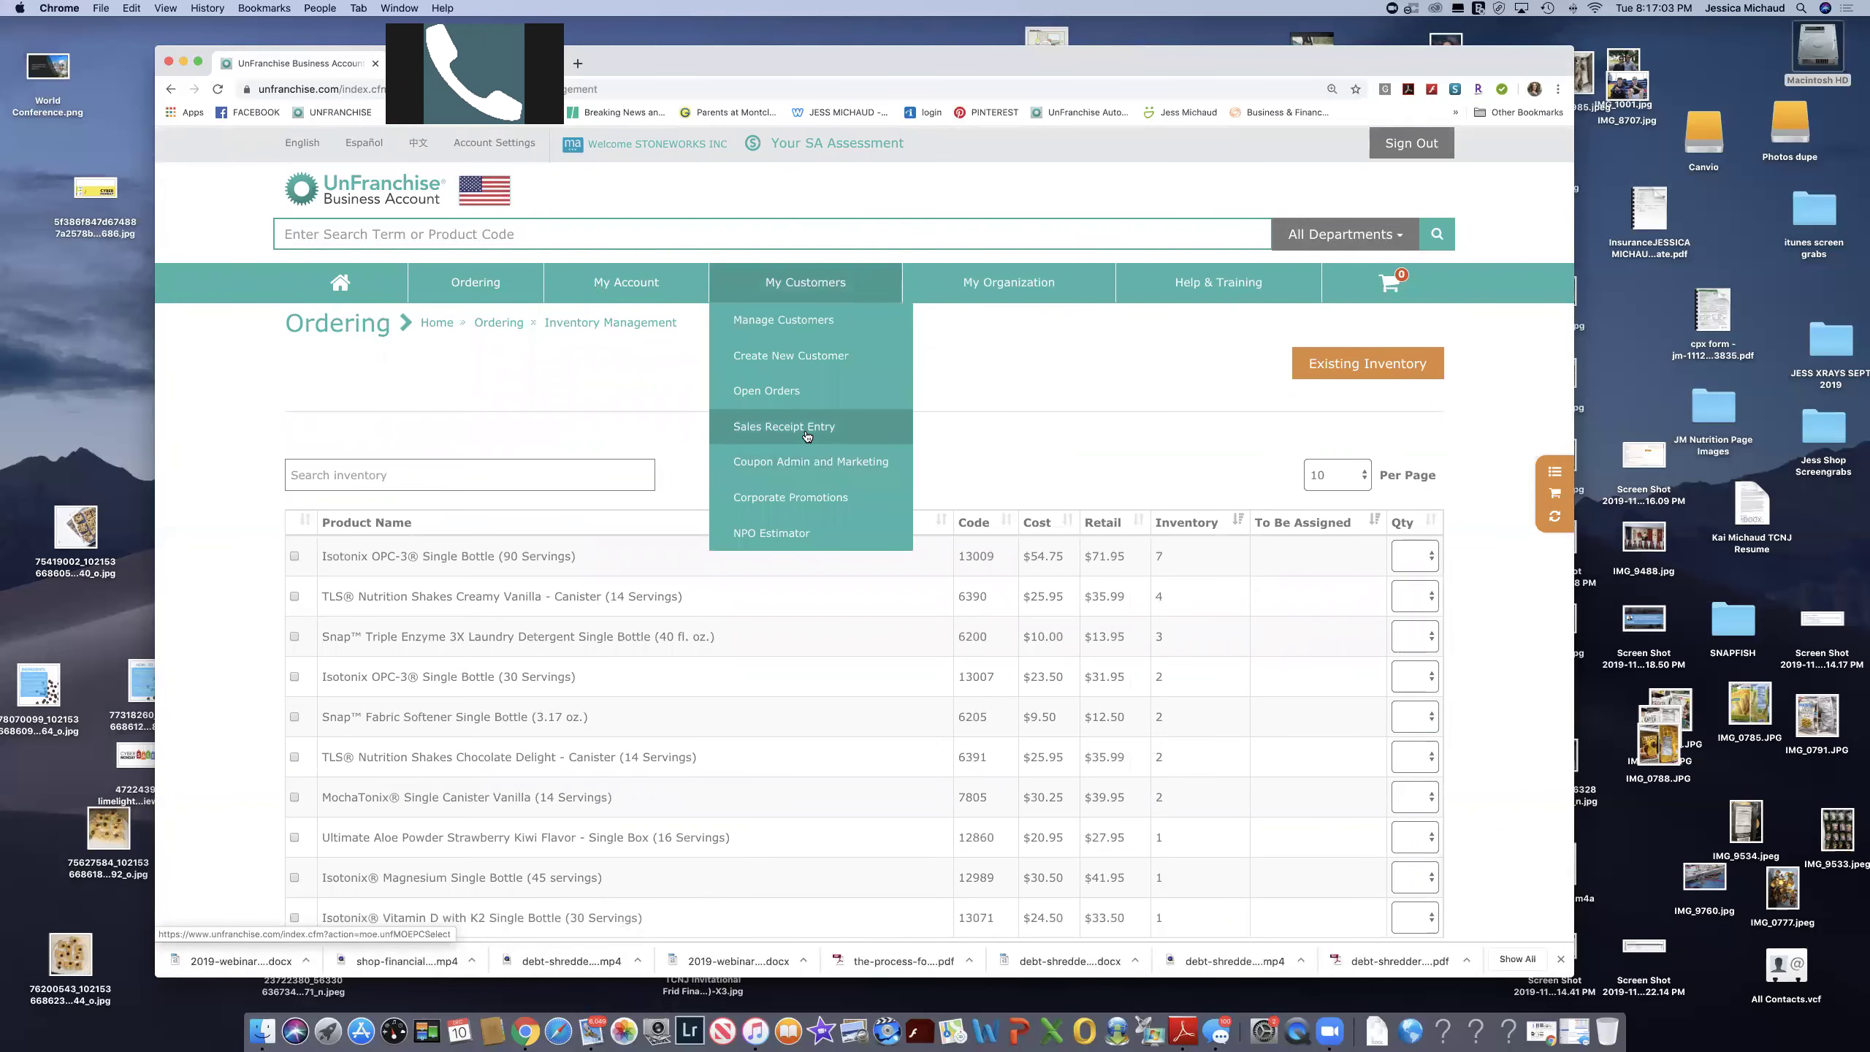
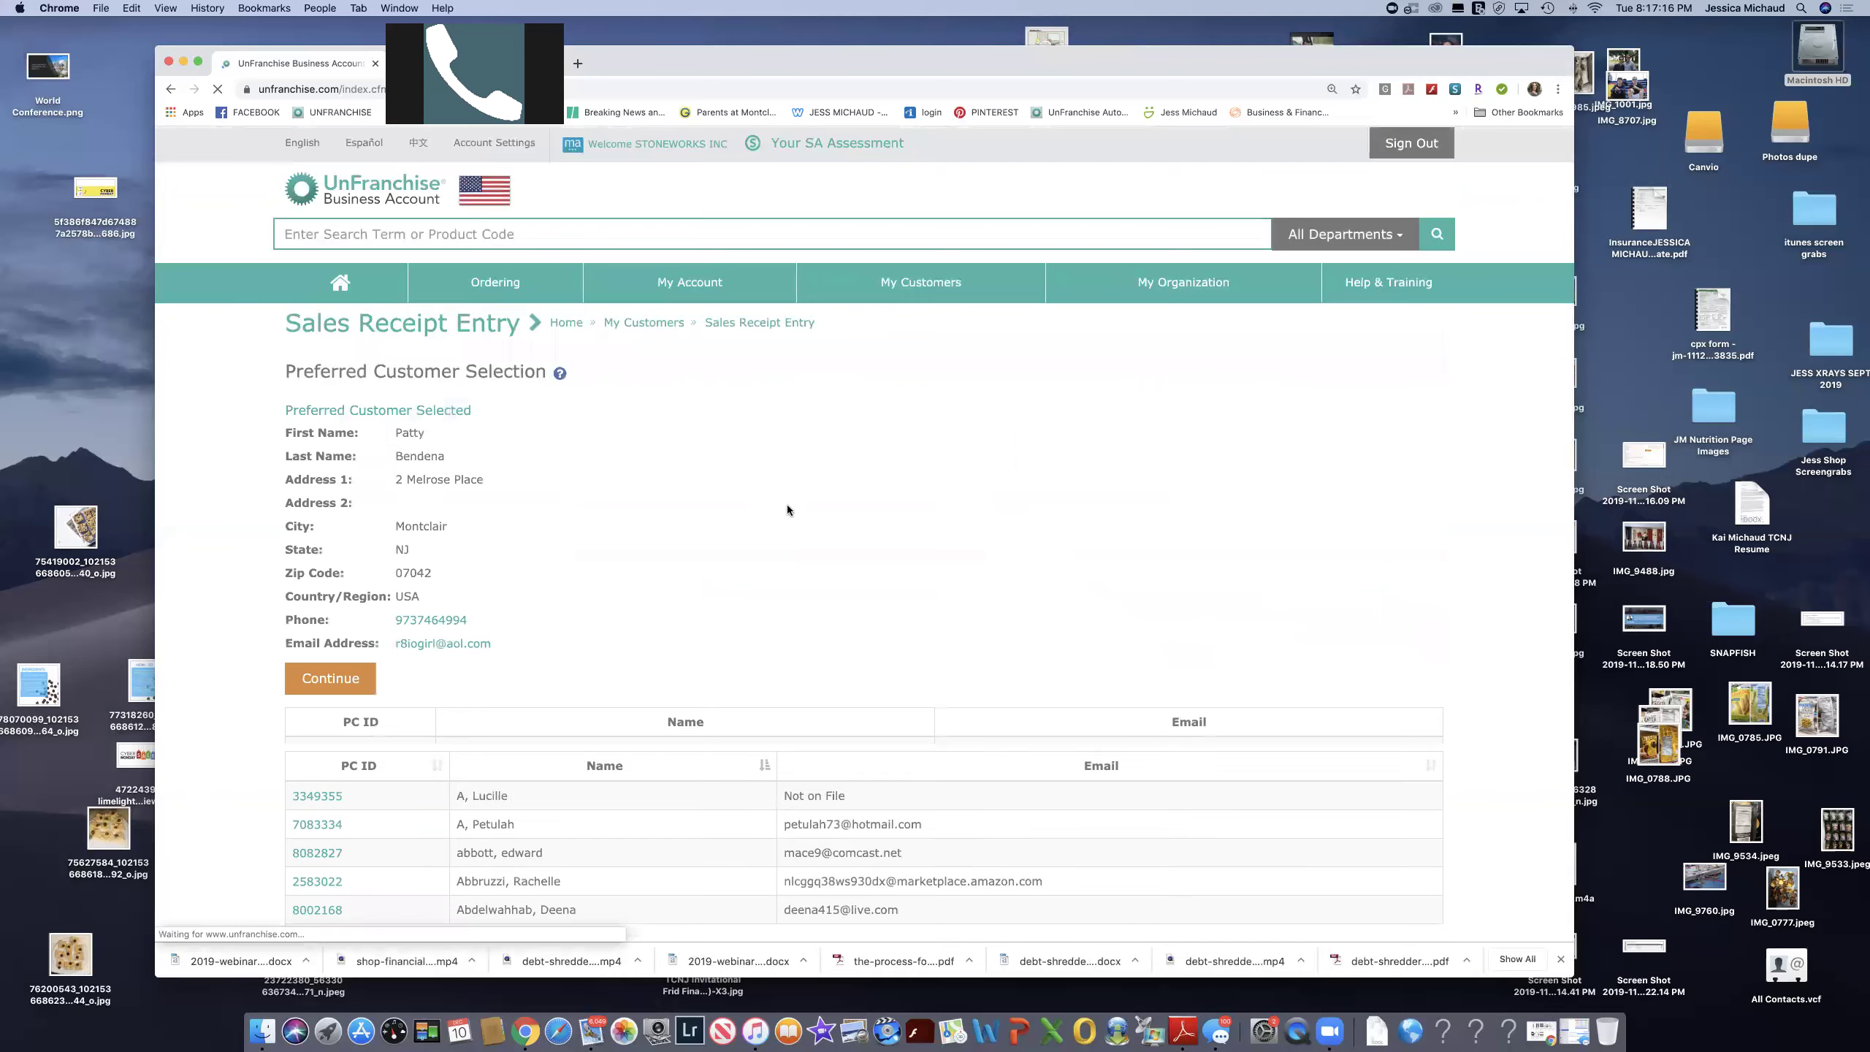
left_click(315, 423)
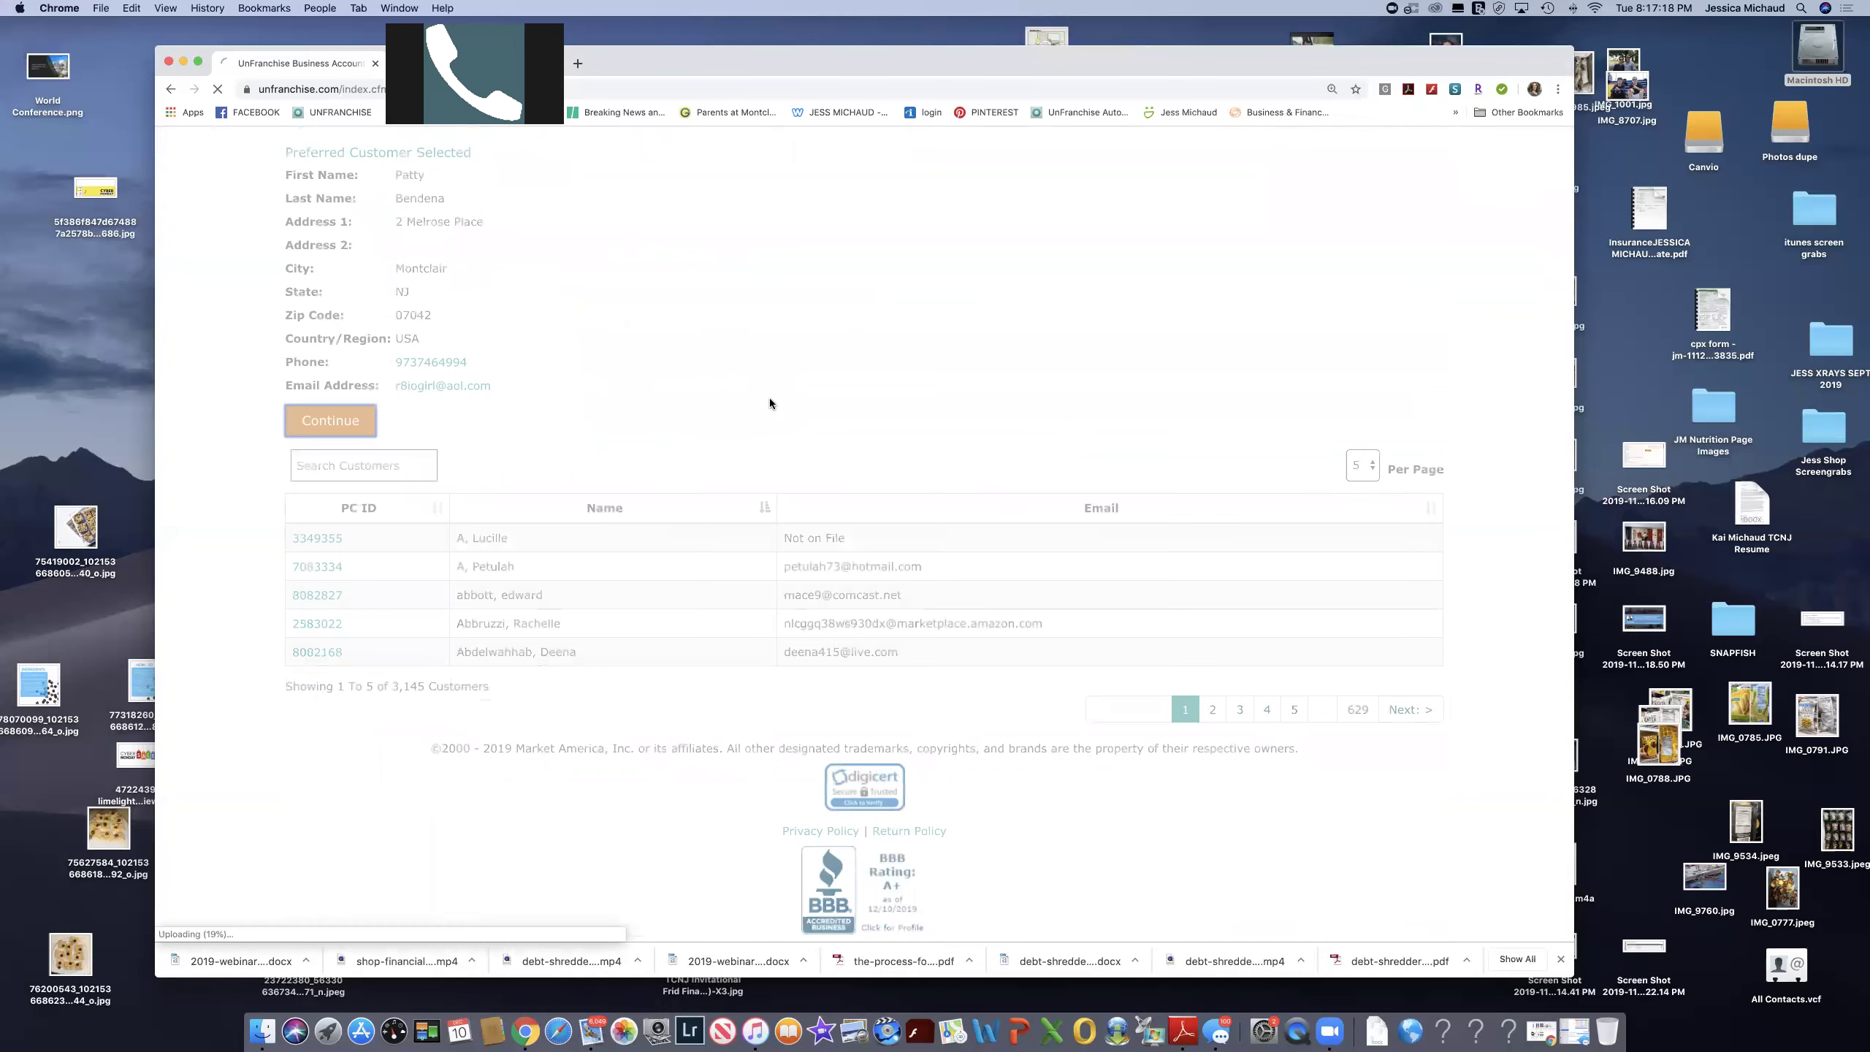
scroll(768, 403, "down", 3)
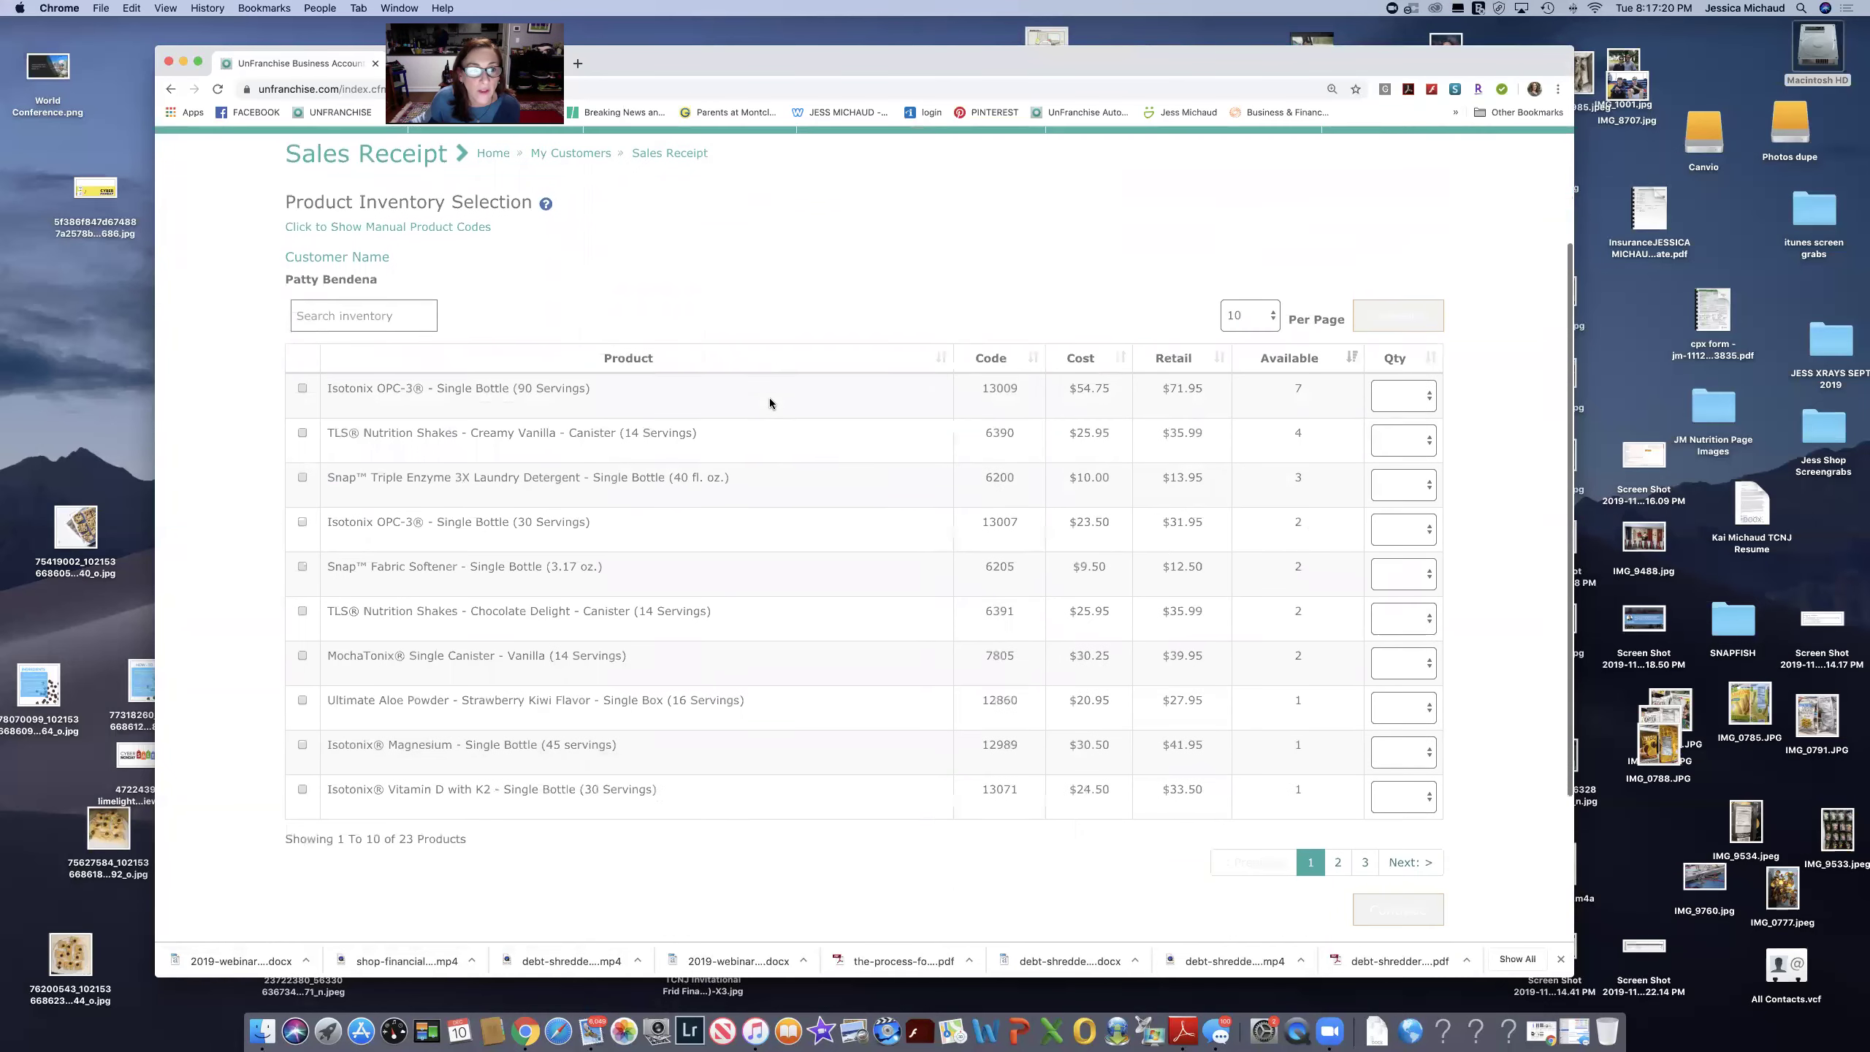
Select one each of Ultimate Aloe Powder Strawberry Kiwi, Isotonix Magnesium and Isotonix Vitamin D with K2 on the first product page.
scroll(520, 617, "down", 3)
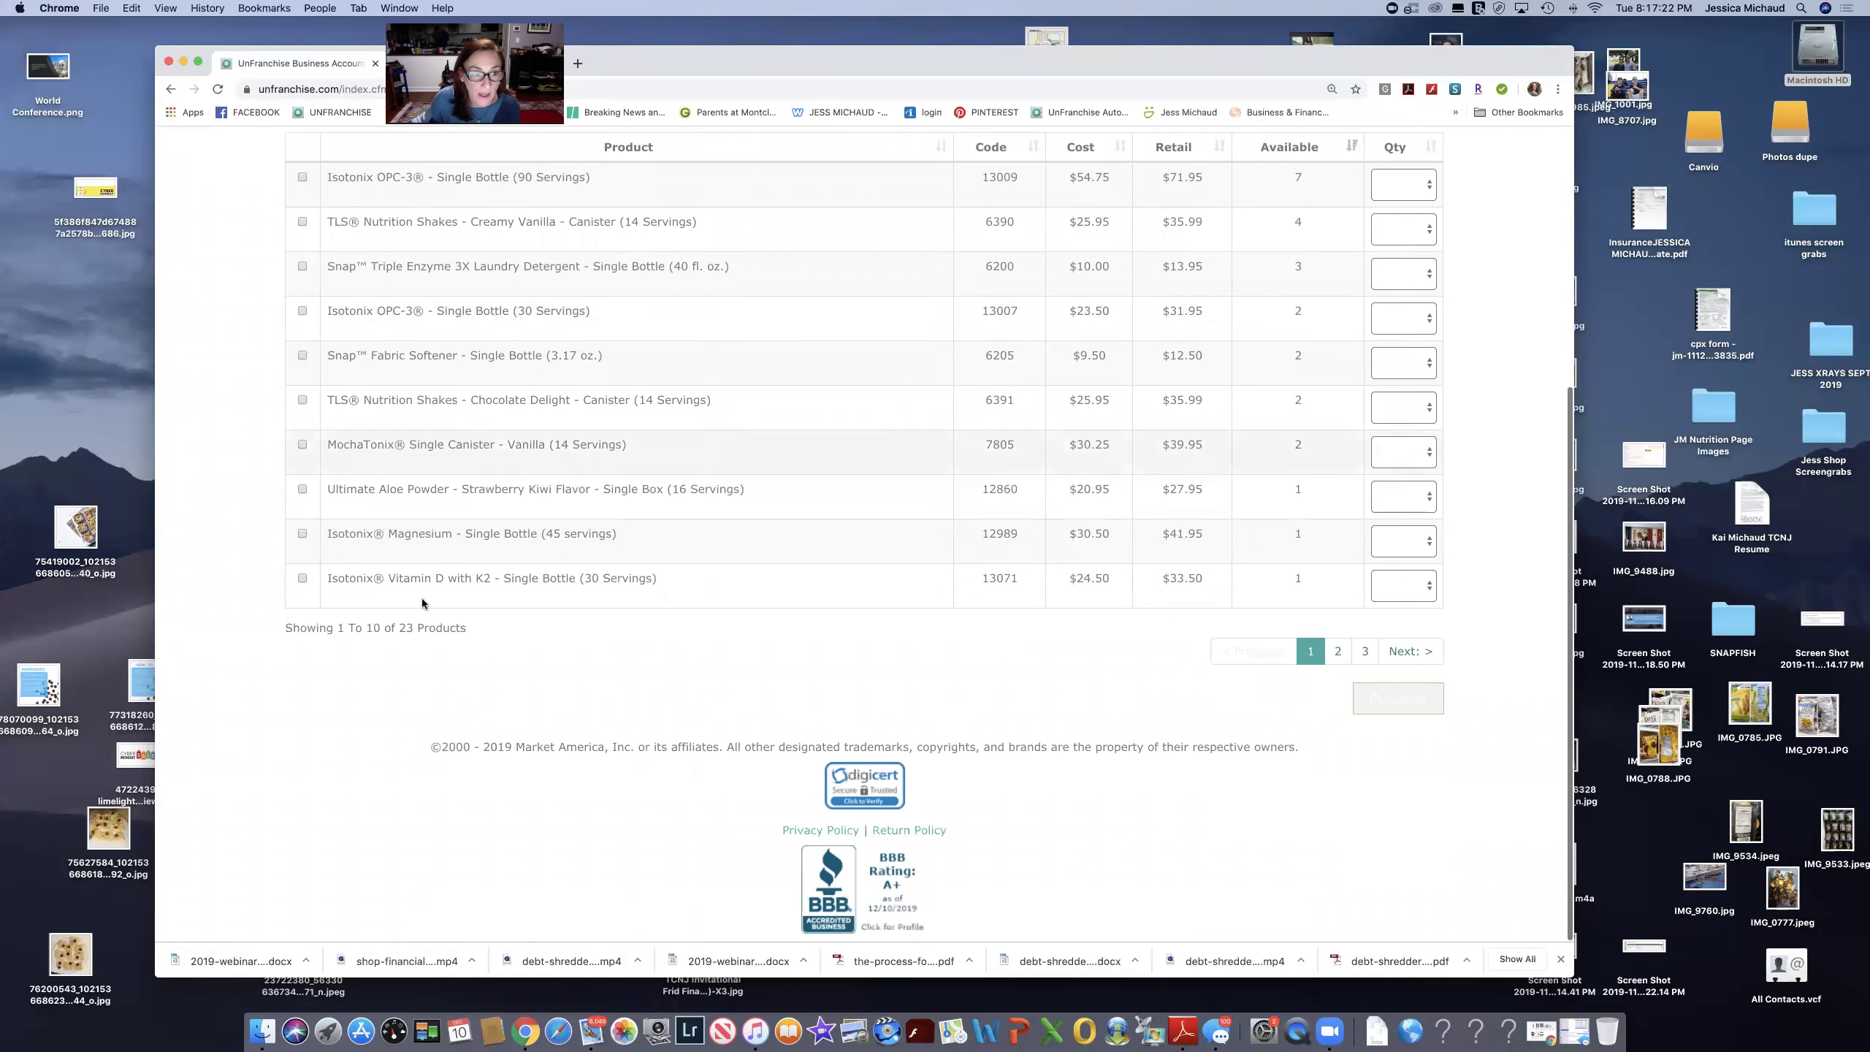
left_click(302, 537)
scroll(302, 537, "down", 1)
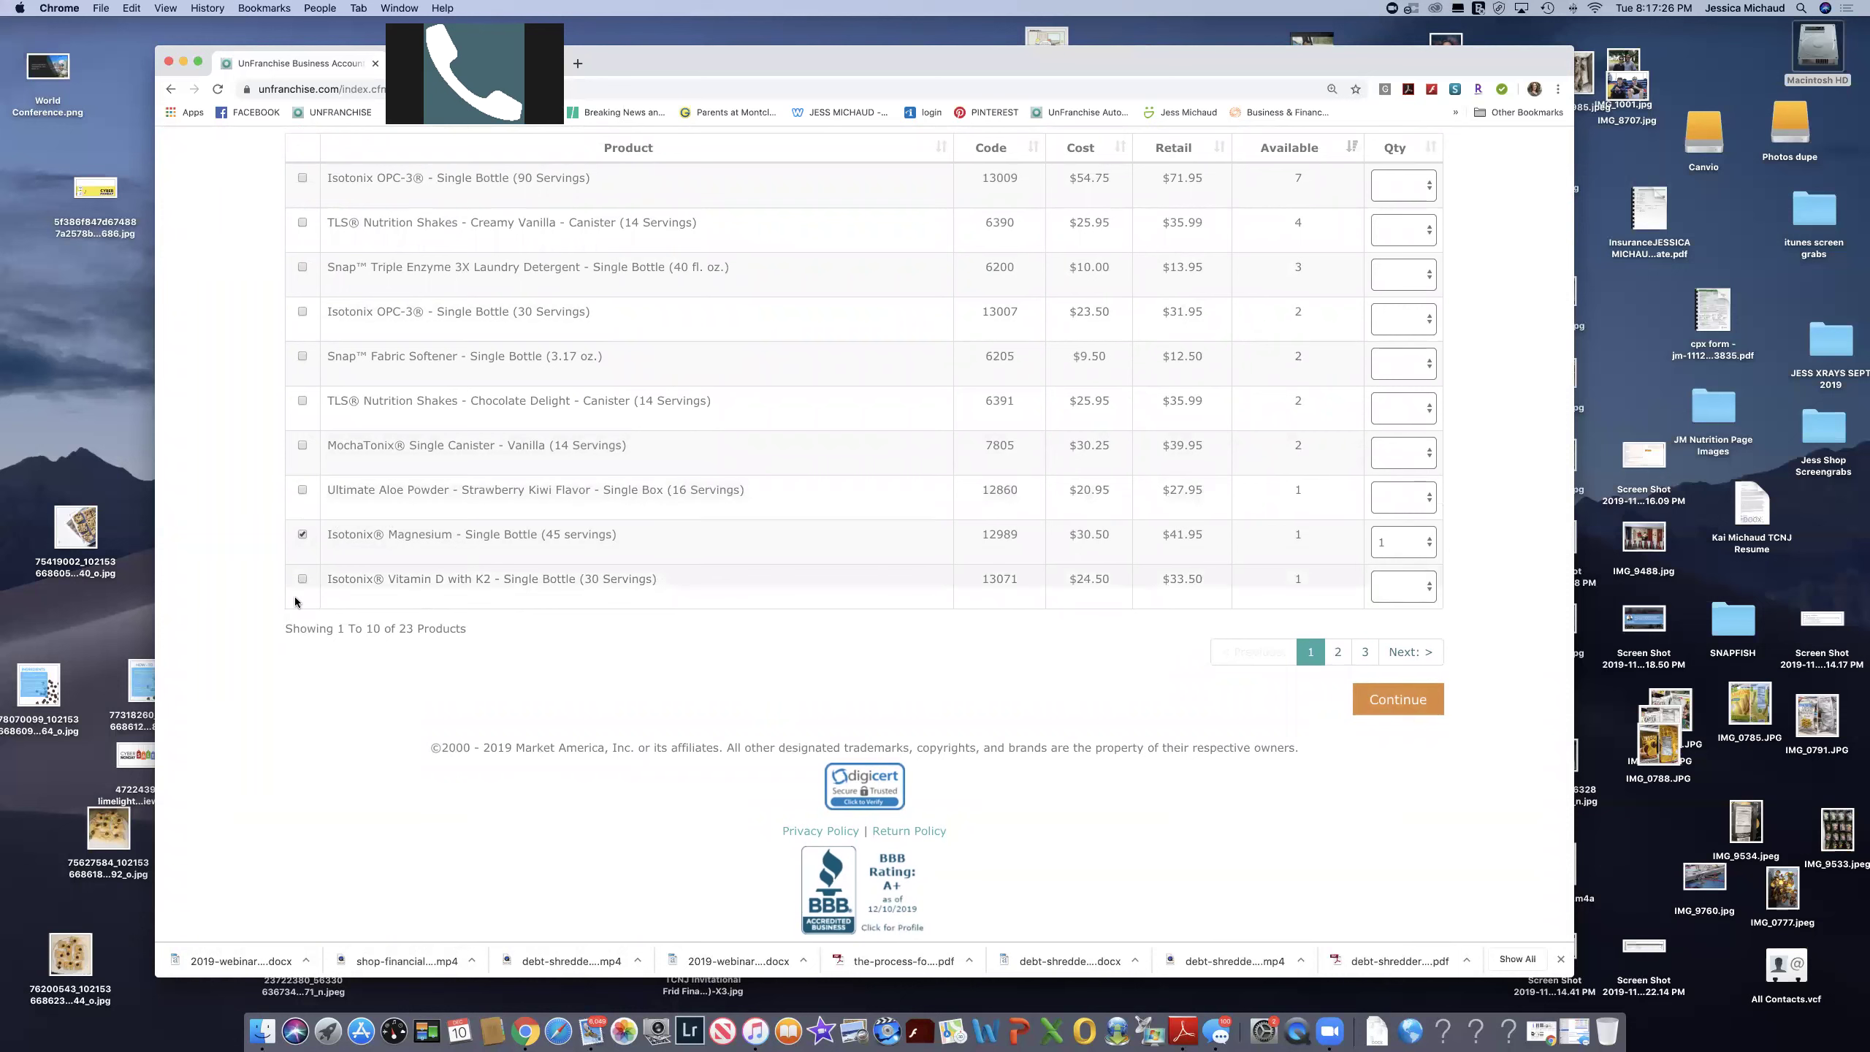
left_click(302, 492)
left_click(302, 580)
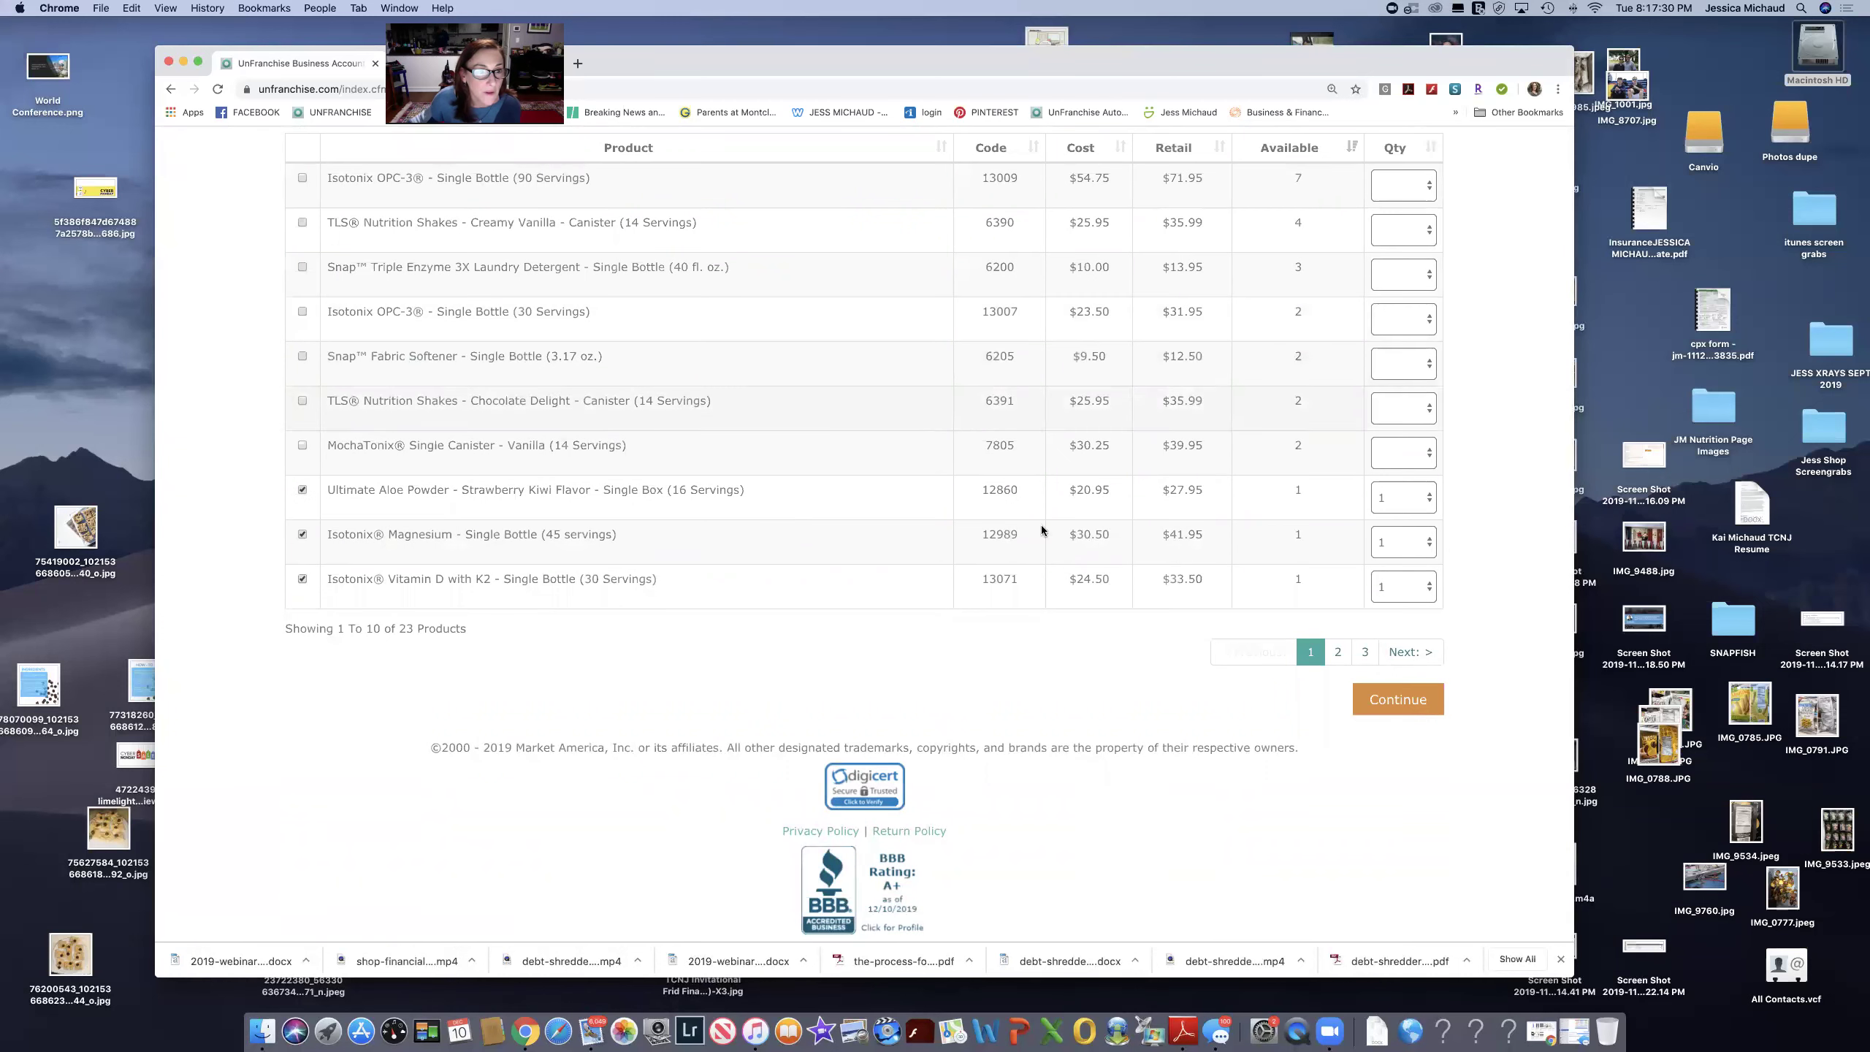
From product page 2, add one each of NutriClean Probiotics, Heart Health Omega III (60 servings), Ultimate Aloe Strawberry Kiwi and Isotonix Digestive Enzymes (90 servings).
left_click(1338, 652)
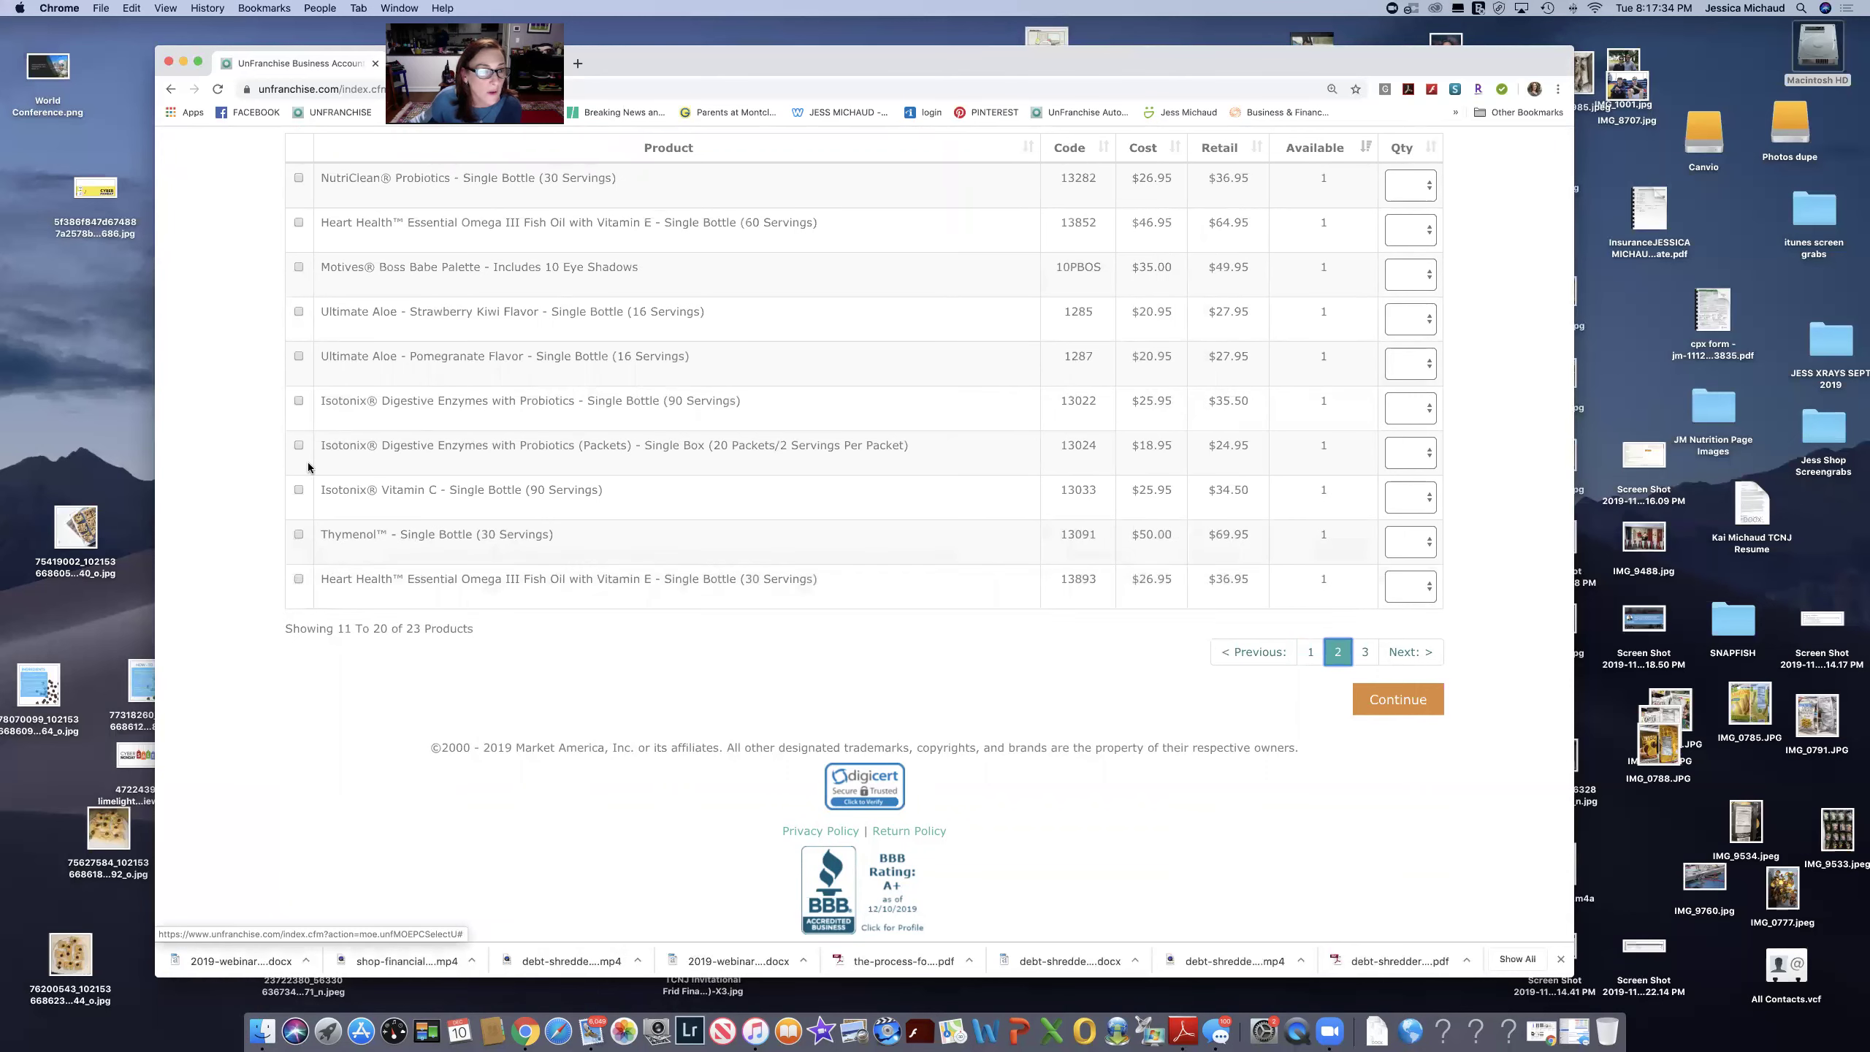
left_click(299, 223)
left_click(299, 178)
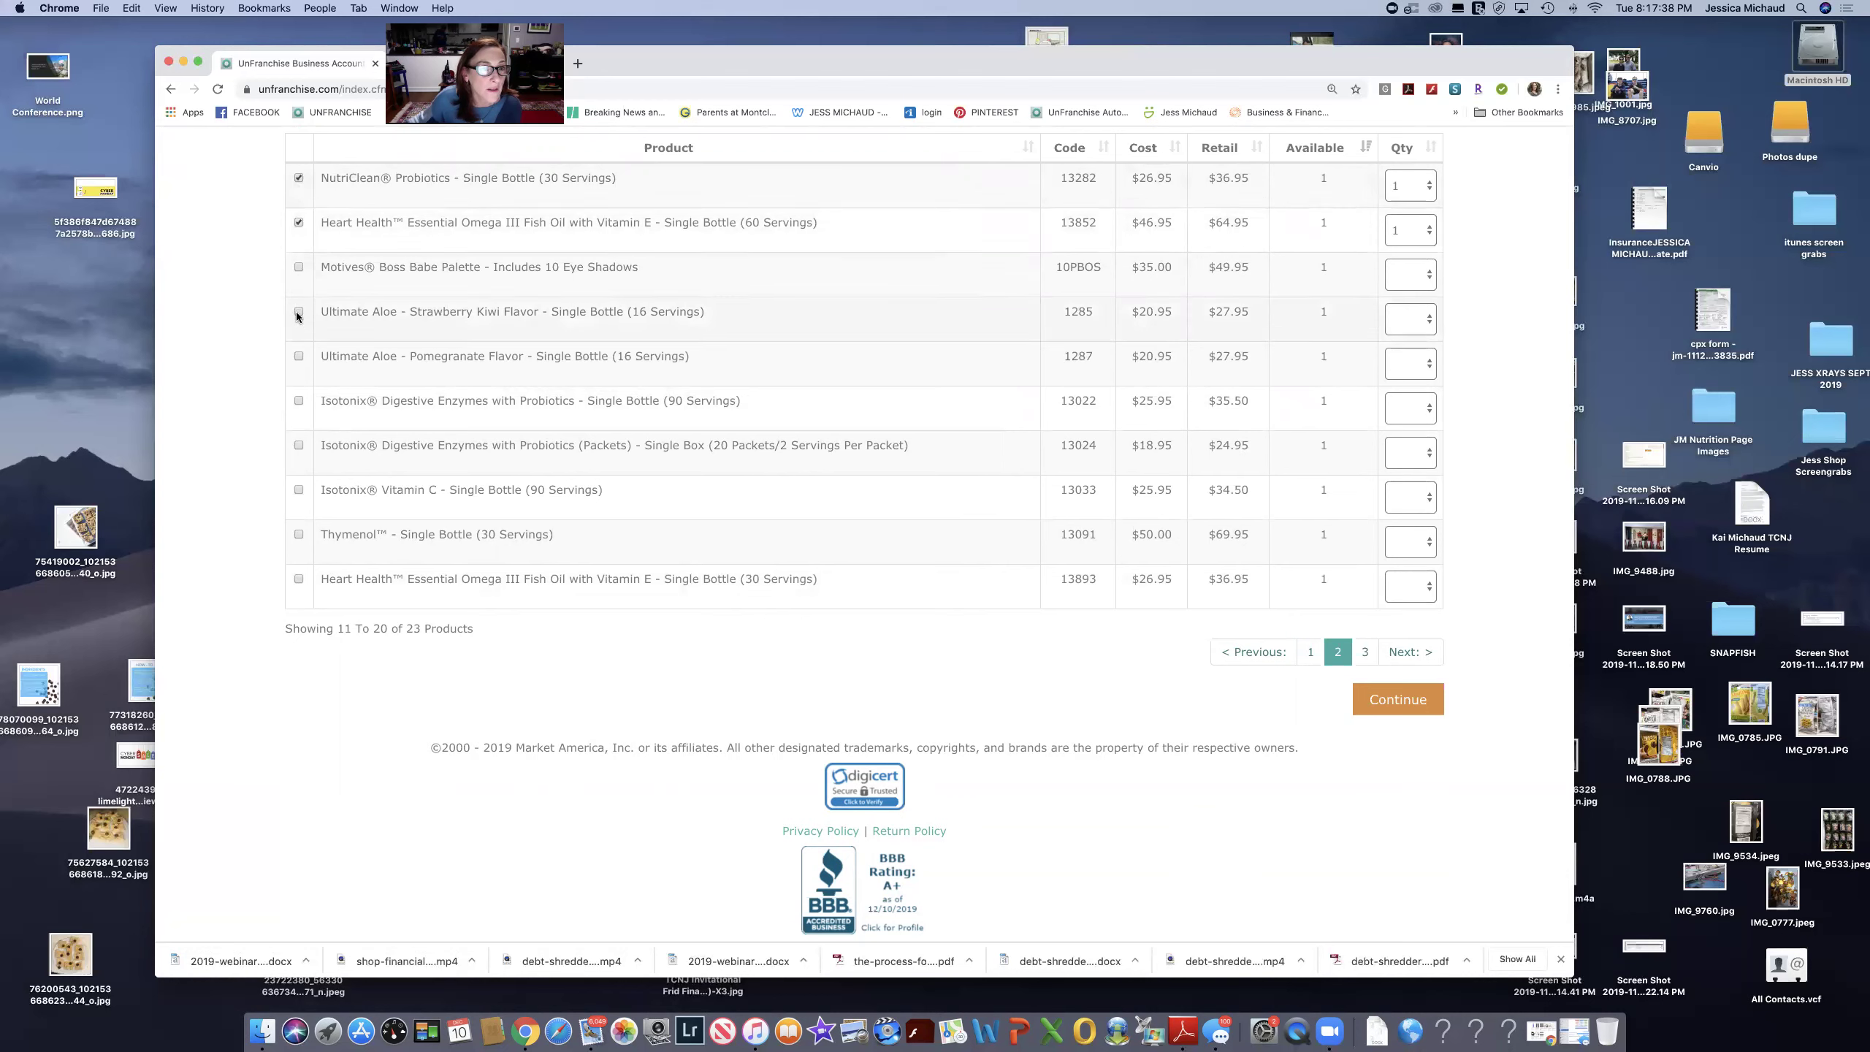
left_click(299, 402)
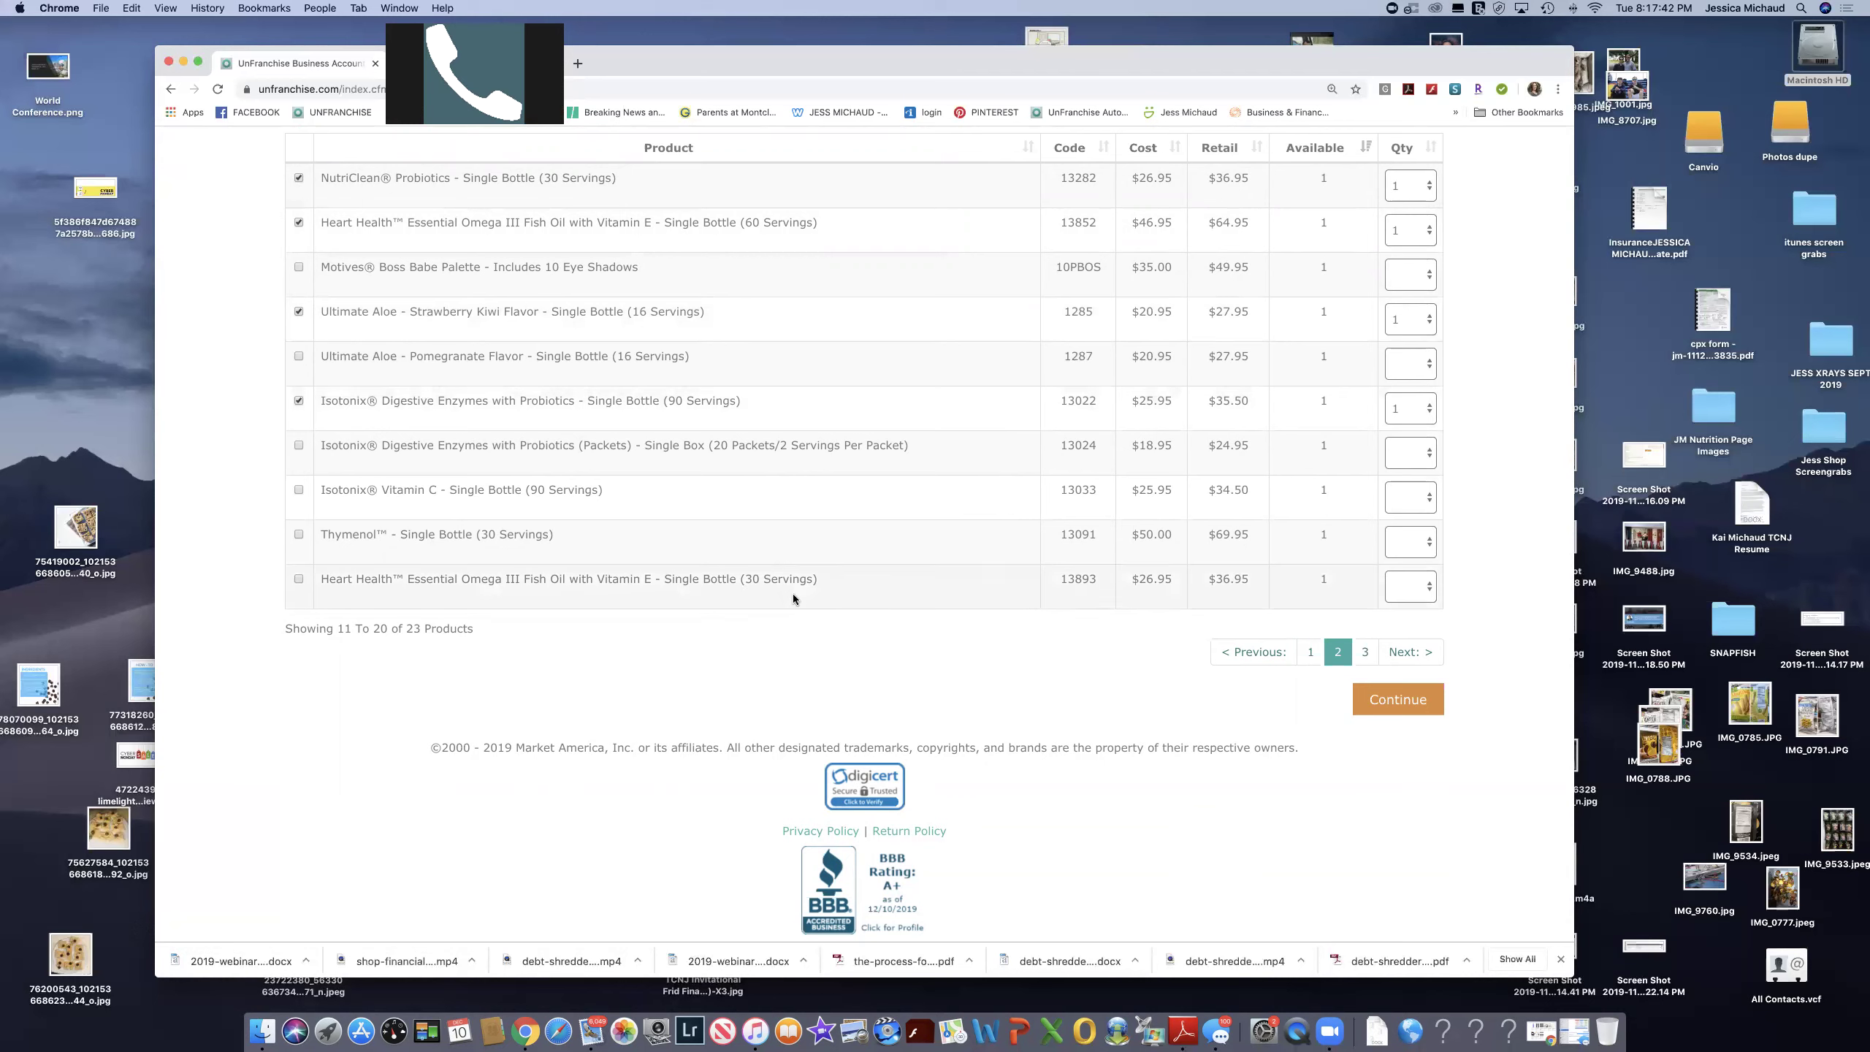
left_click(1398, 700)
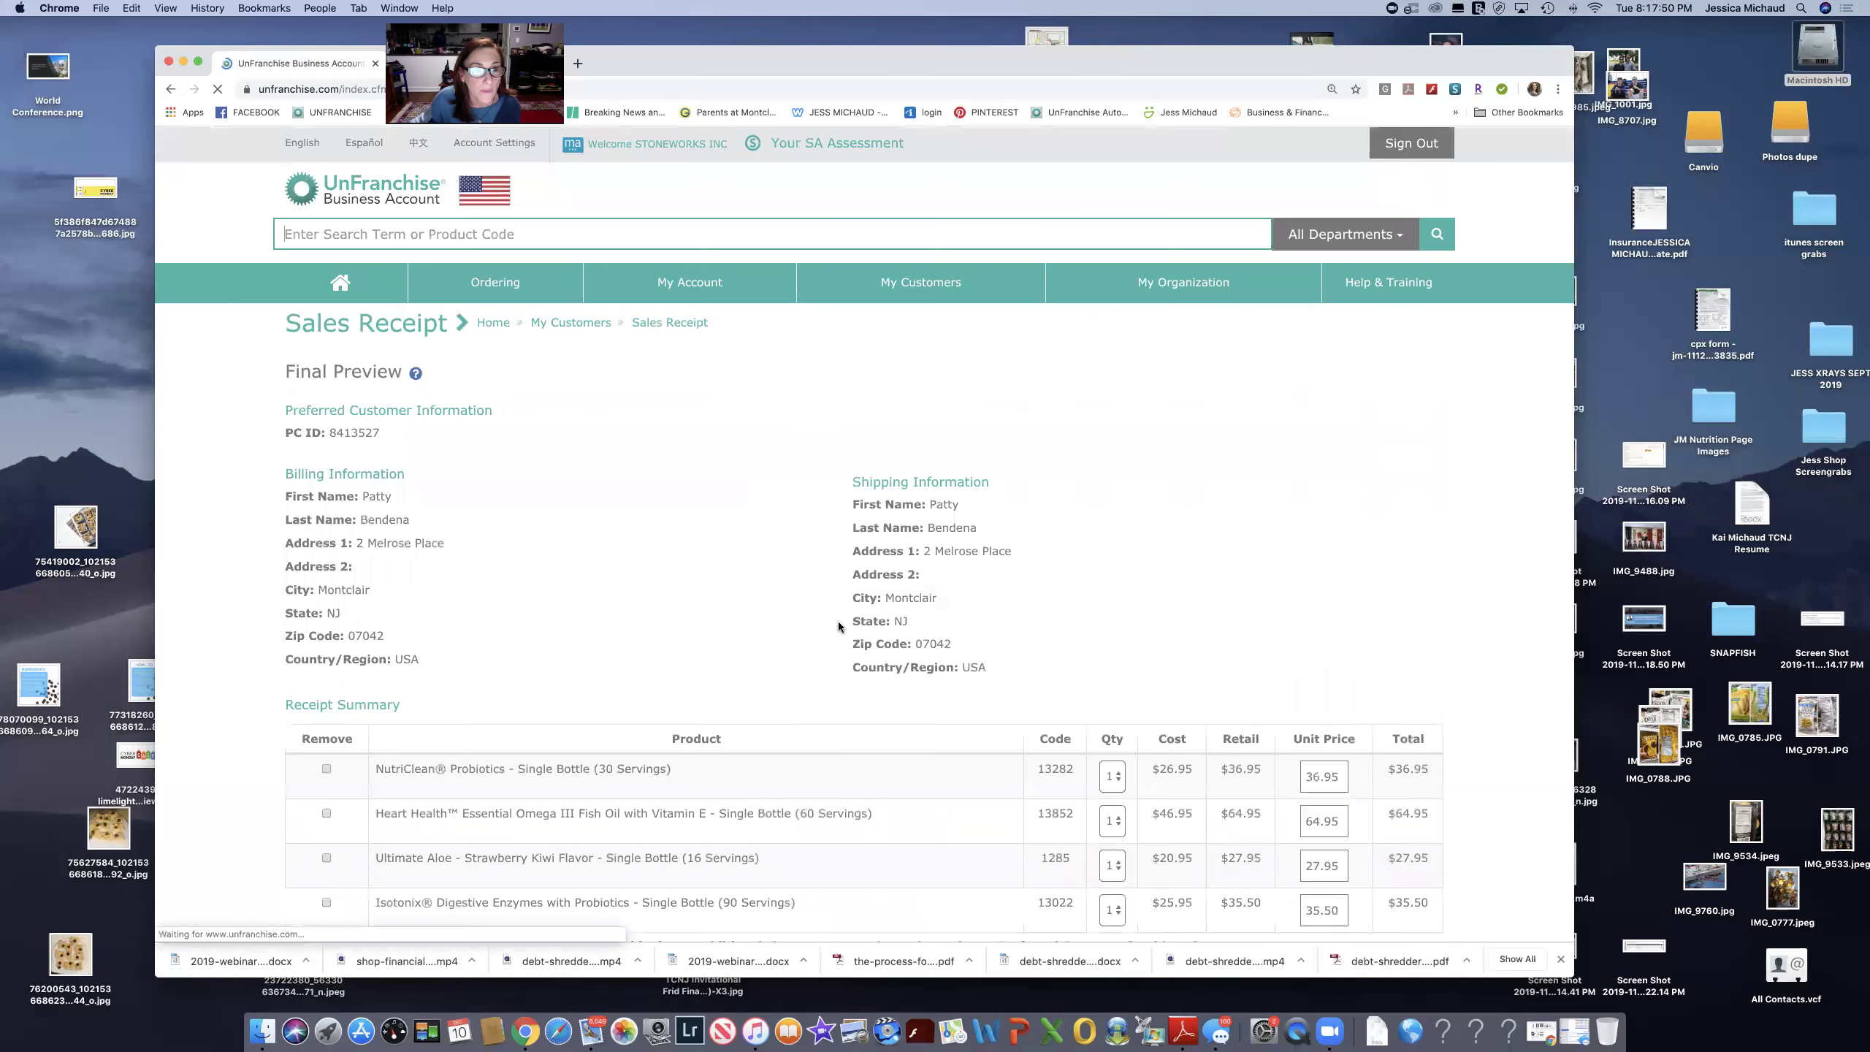
Review the sales receipt's final preview and continue to the order invoice without adding shipping, tax or administrative fees.
scroll(836, 554, "down", 5)
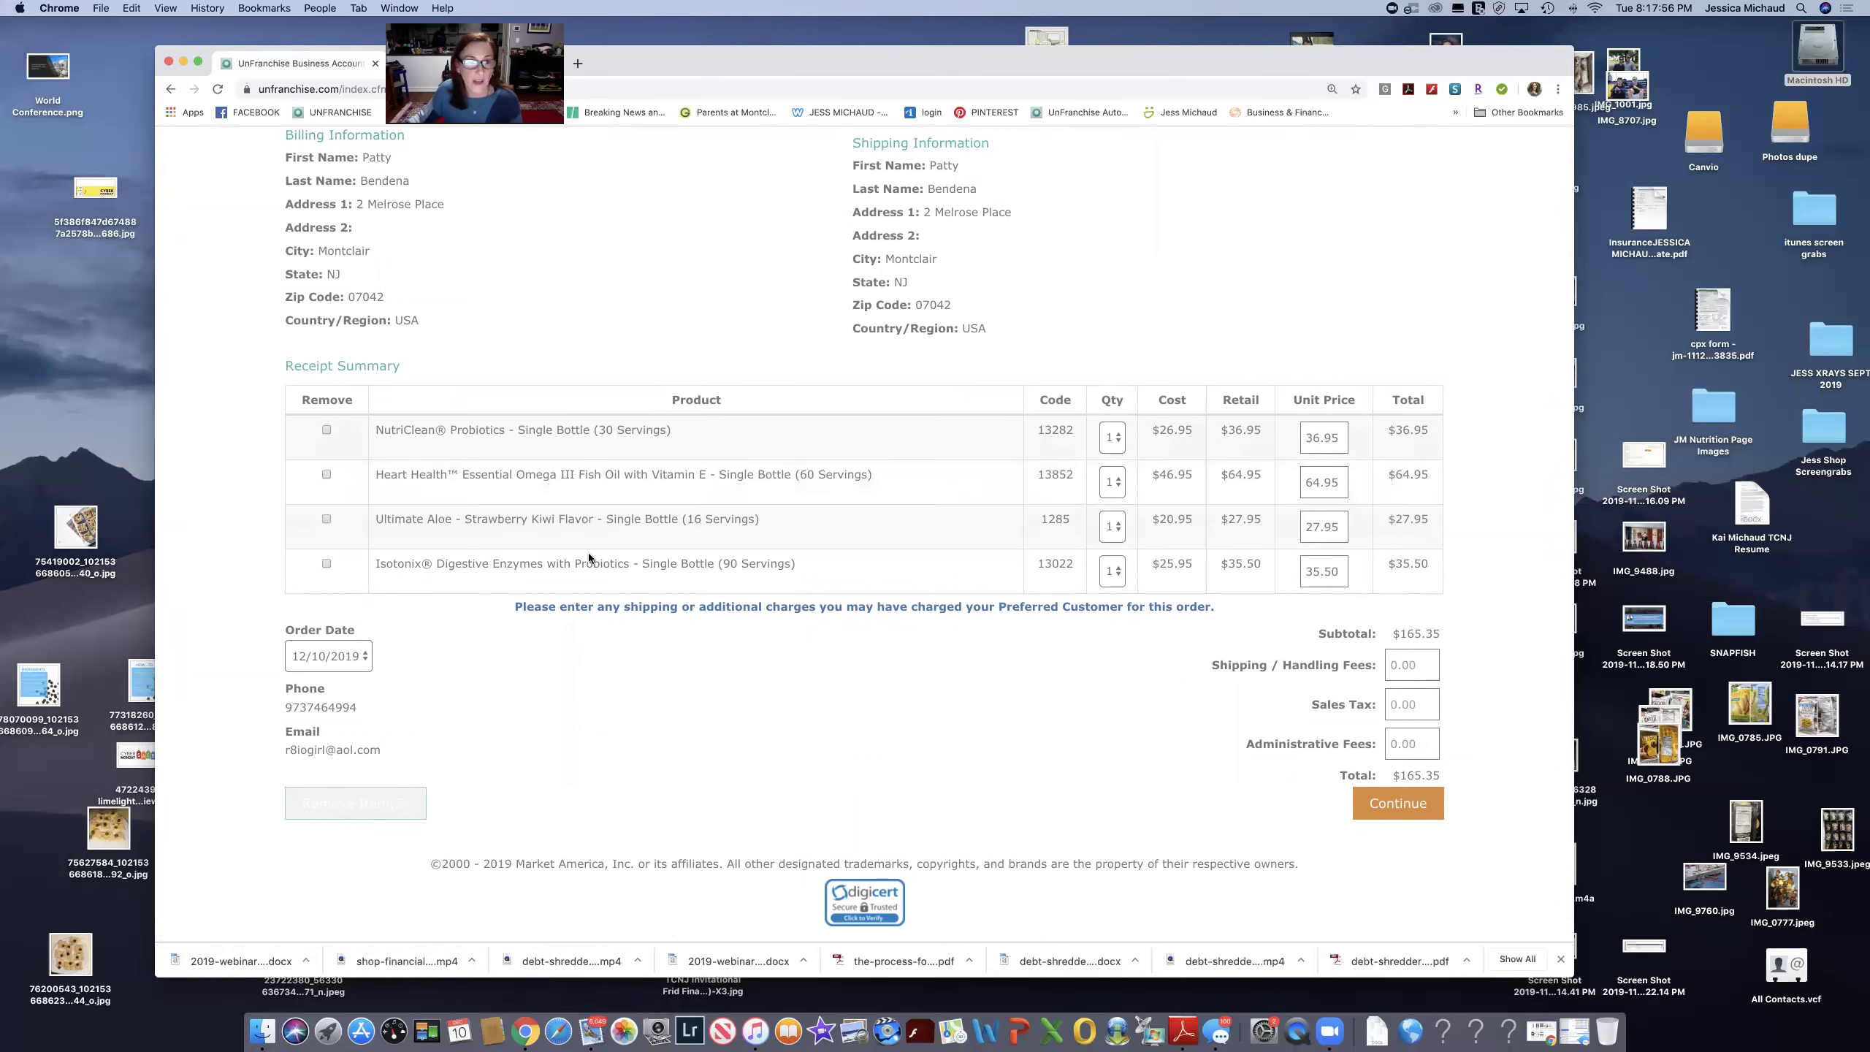
scroll(754, 541, "down", 1)
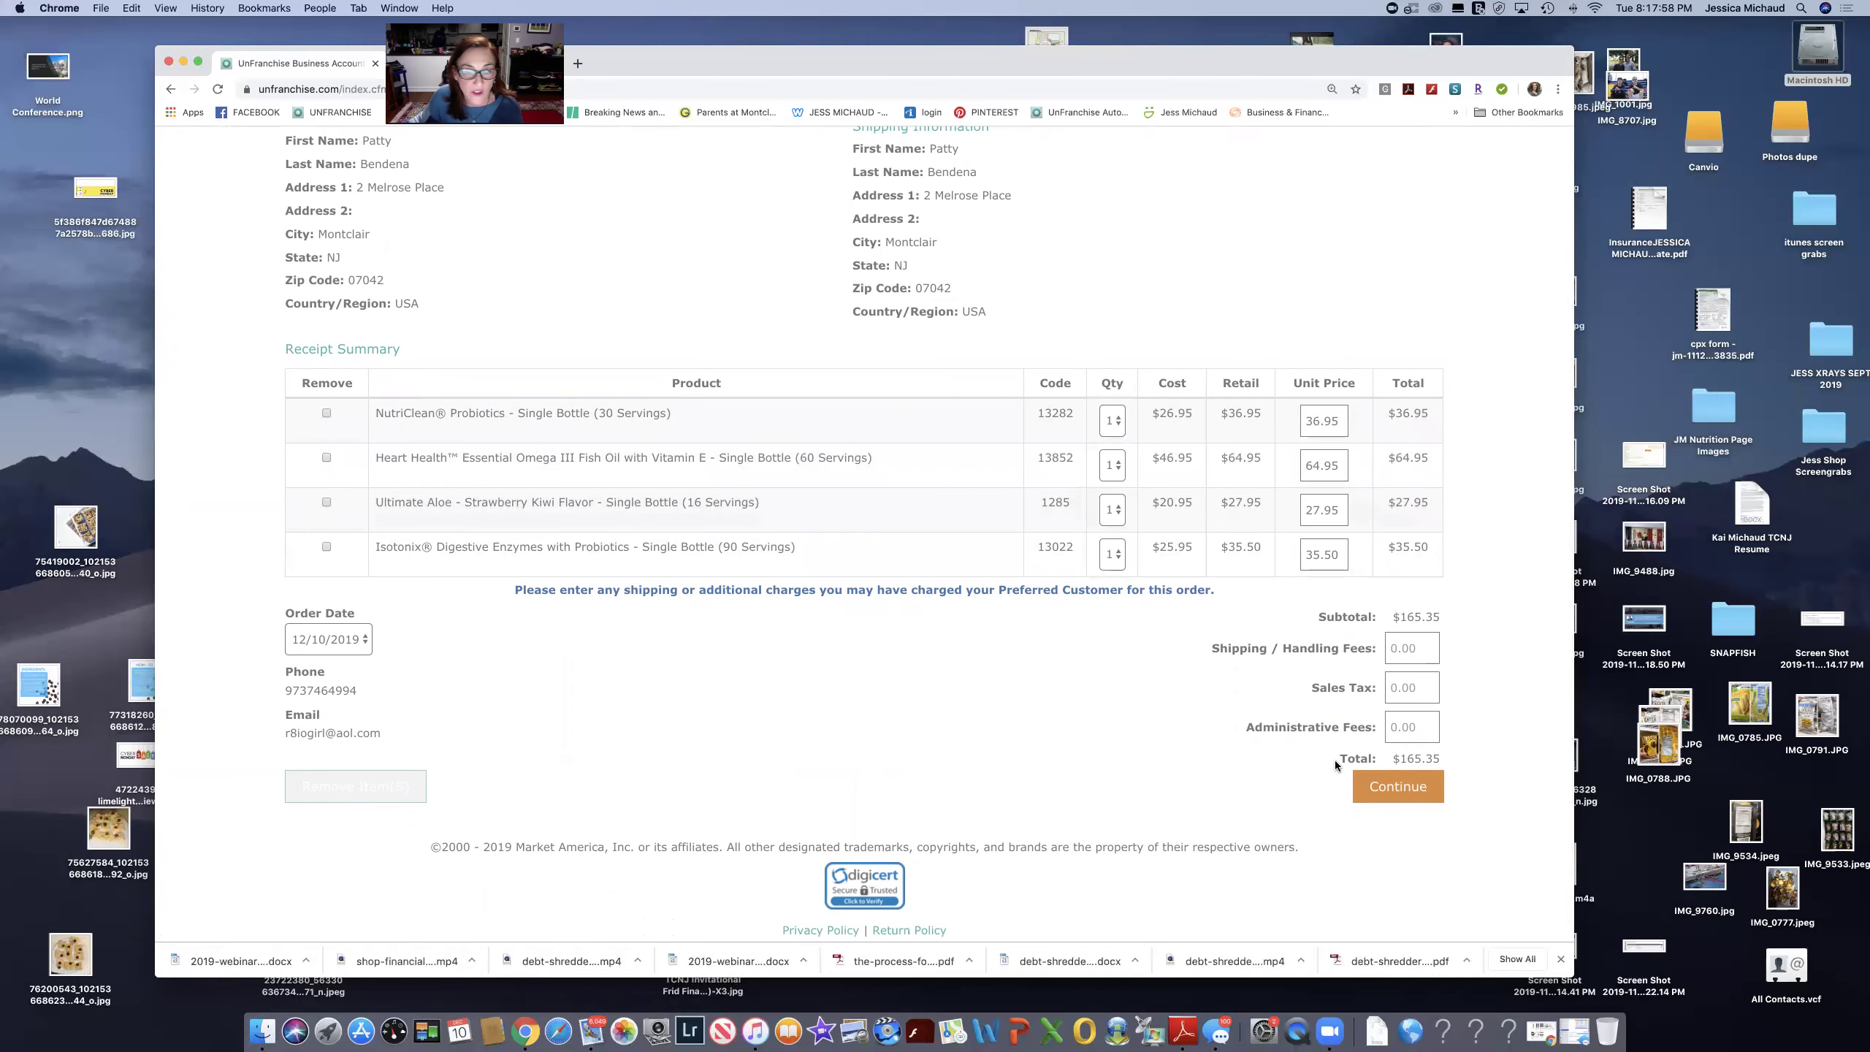
left_click(1400, 788)
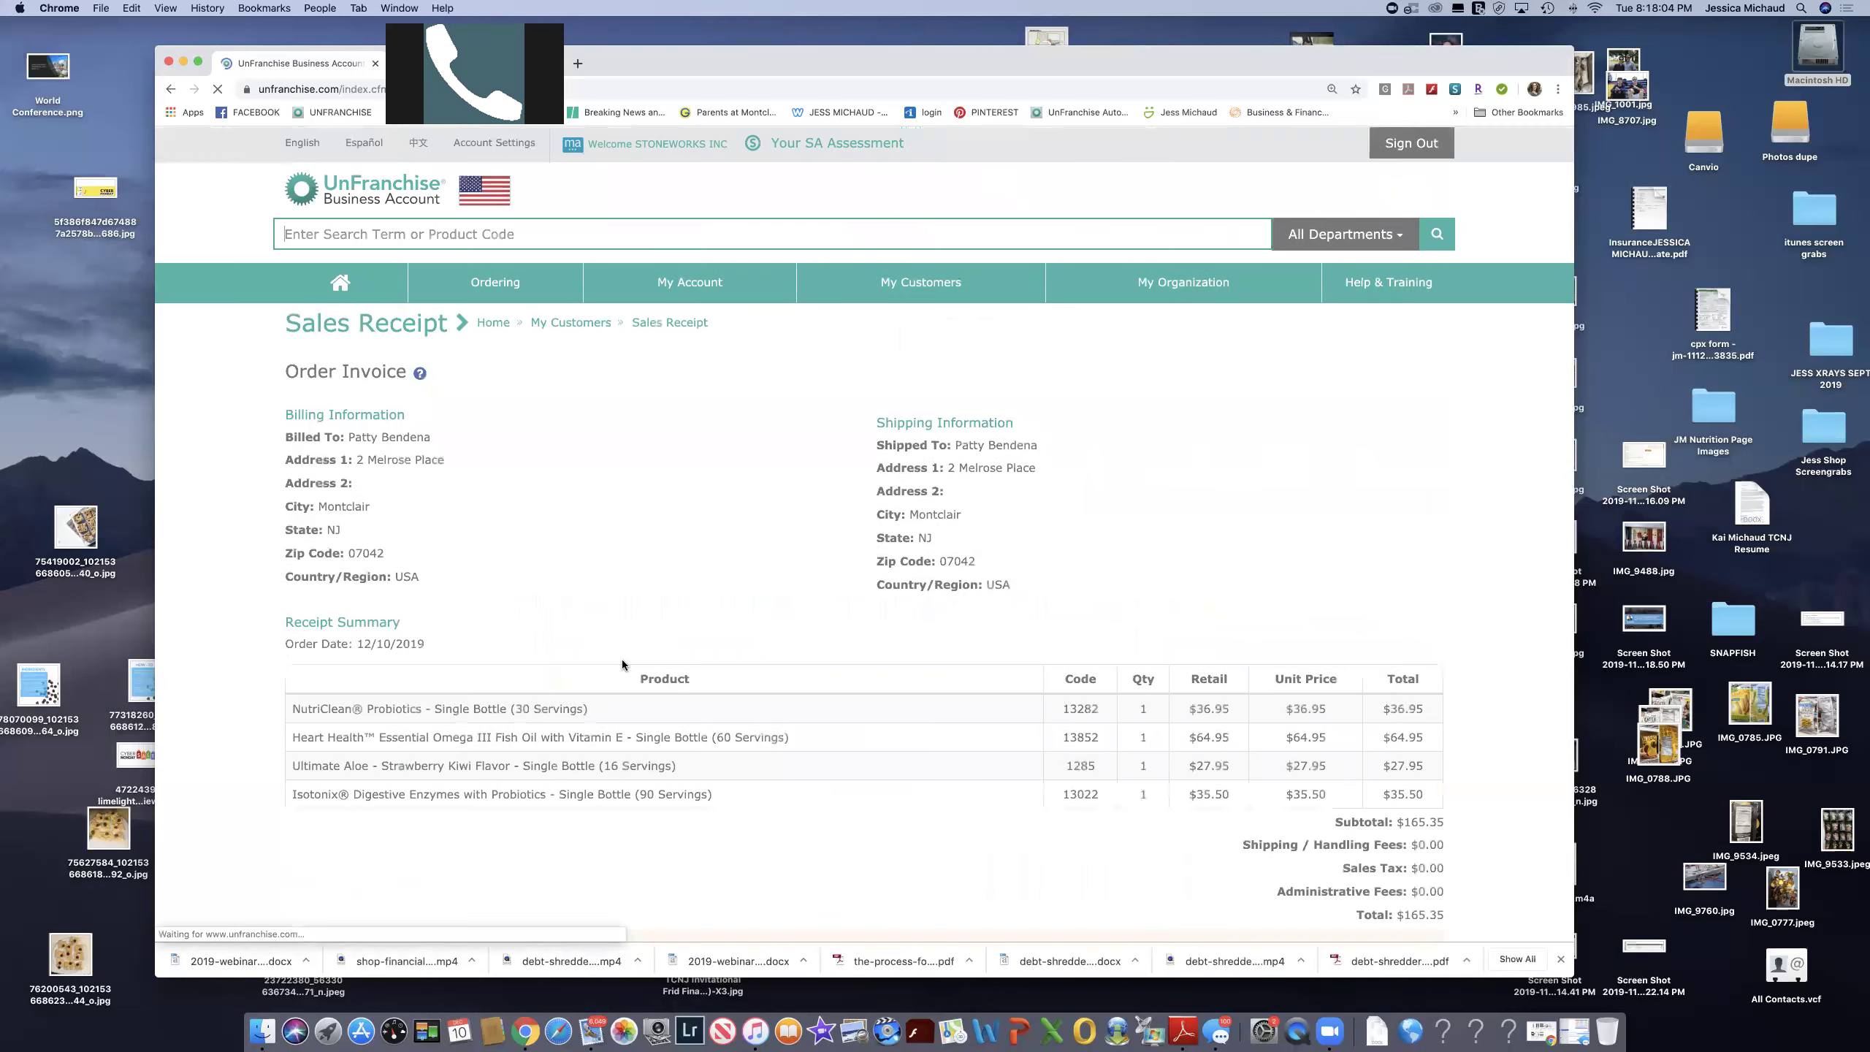
Submit the sales receipt to Form 1000 and agree to its terms and conditions.
scroll(623, 660, "down", 6)
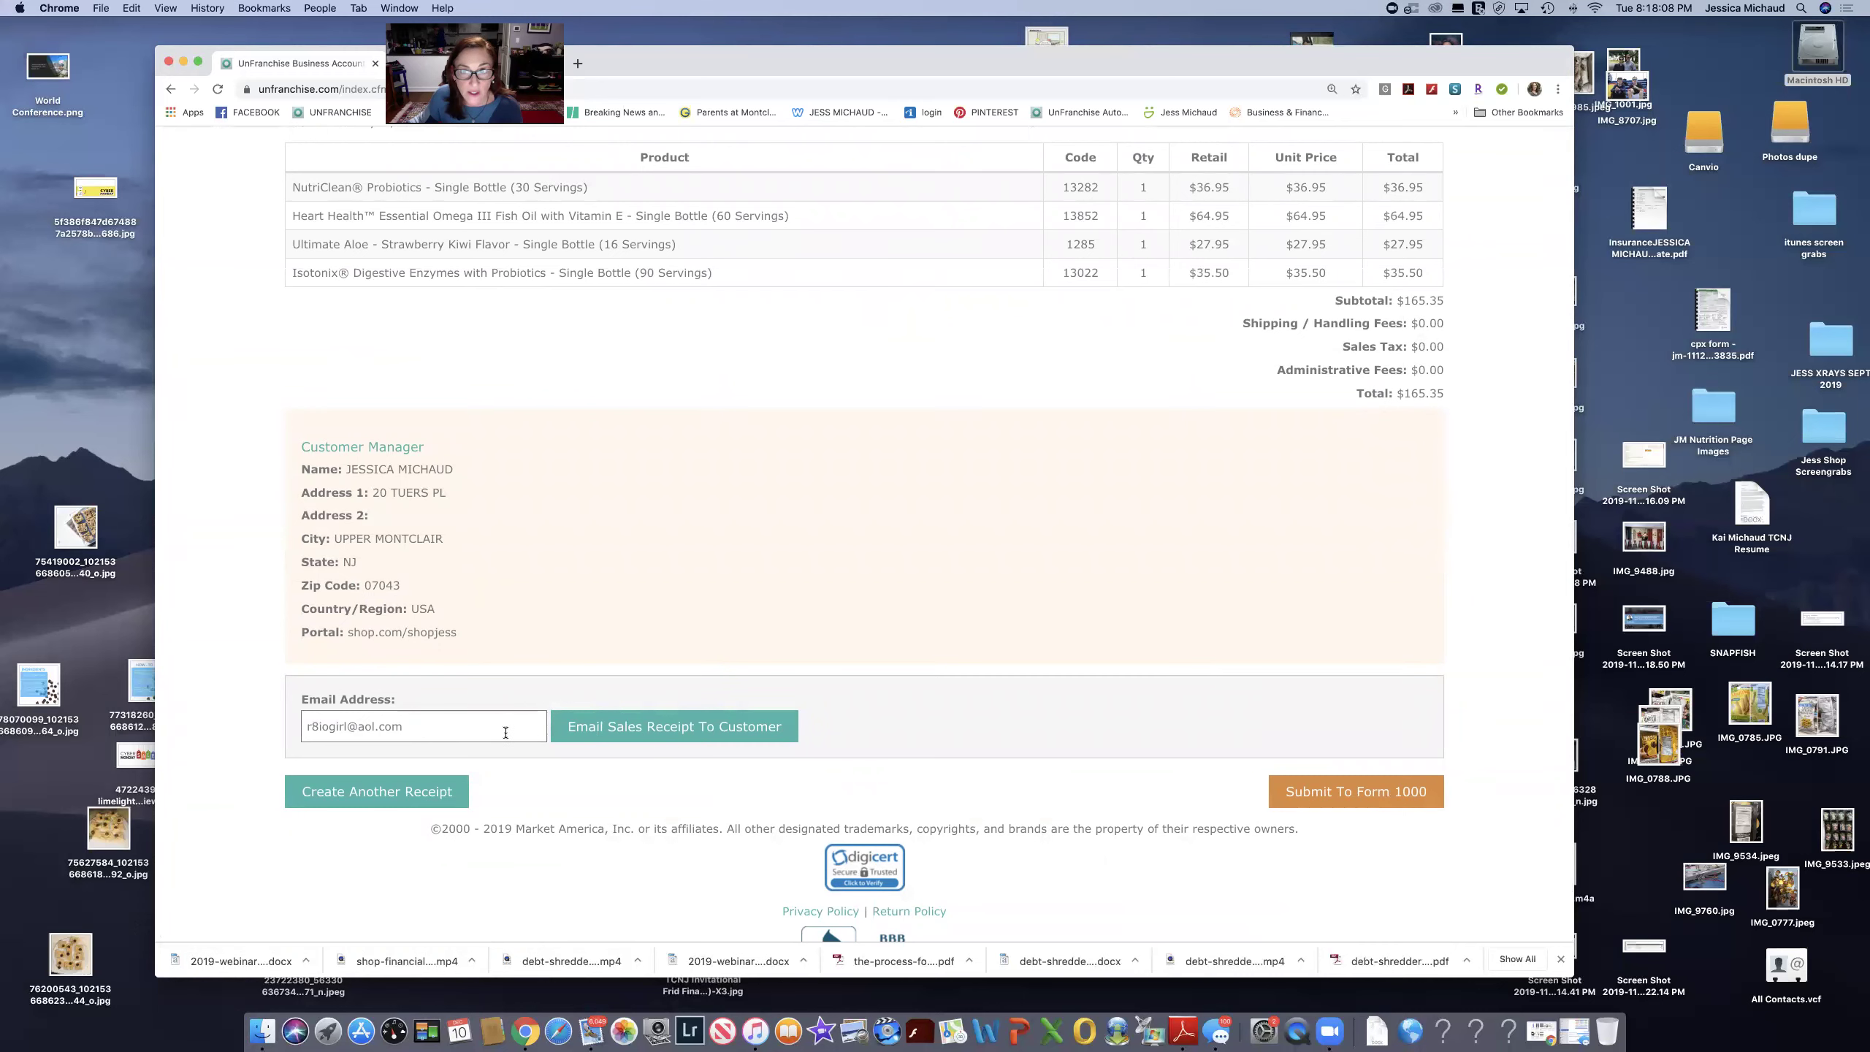
left_click(1338, 783)
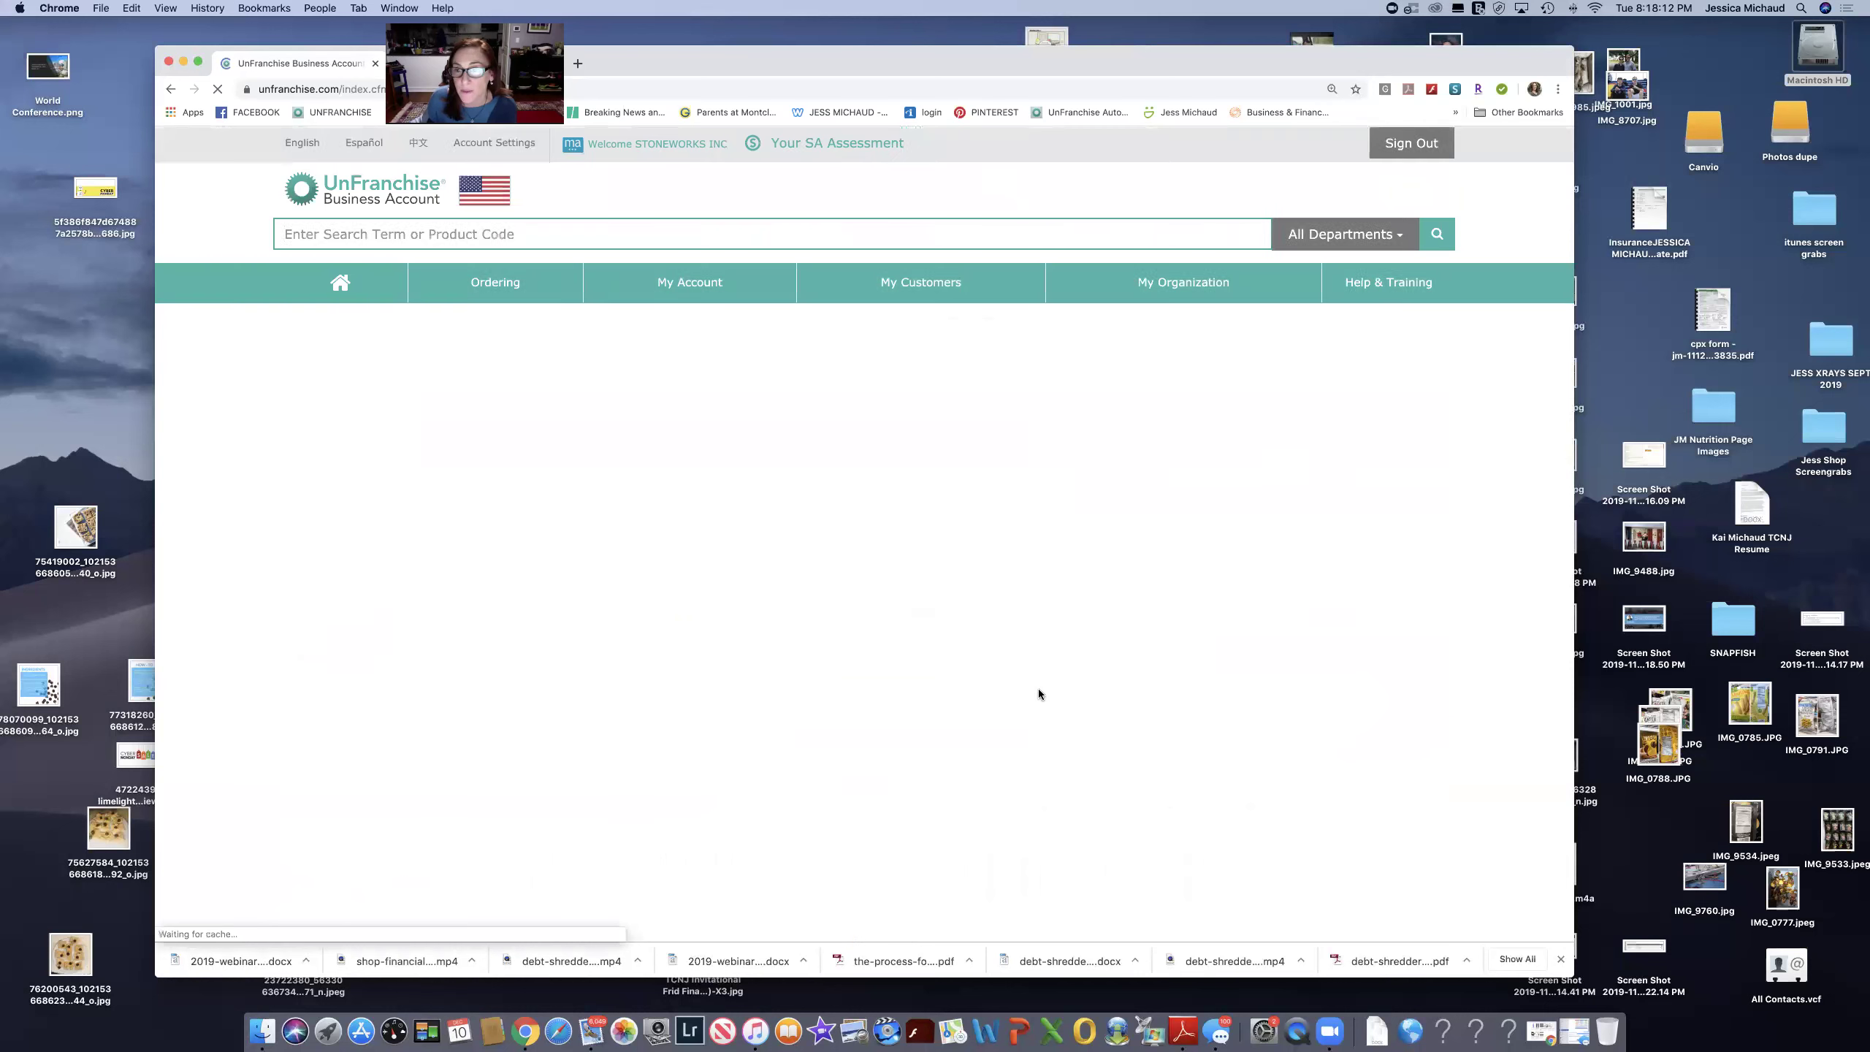
left_click(290, 566)
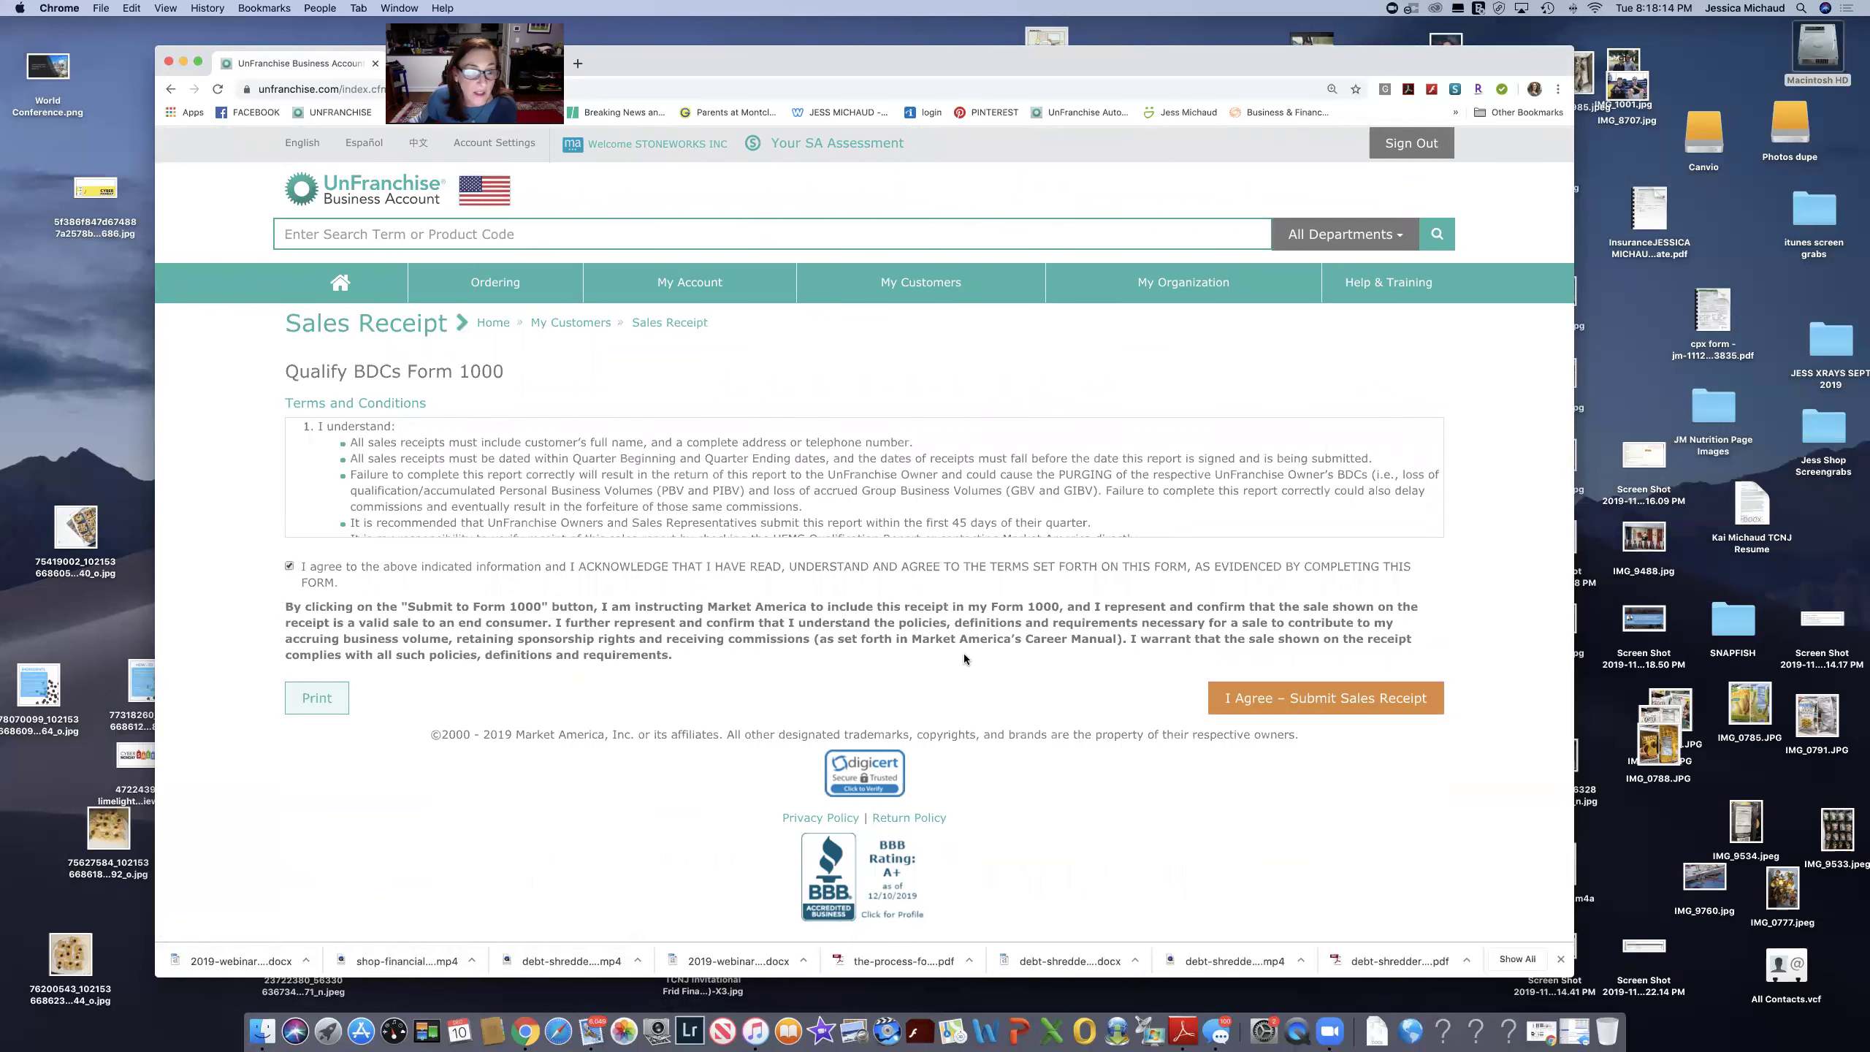
left_click(1277, 706)
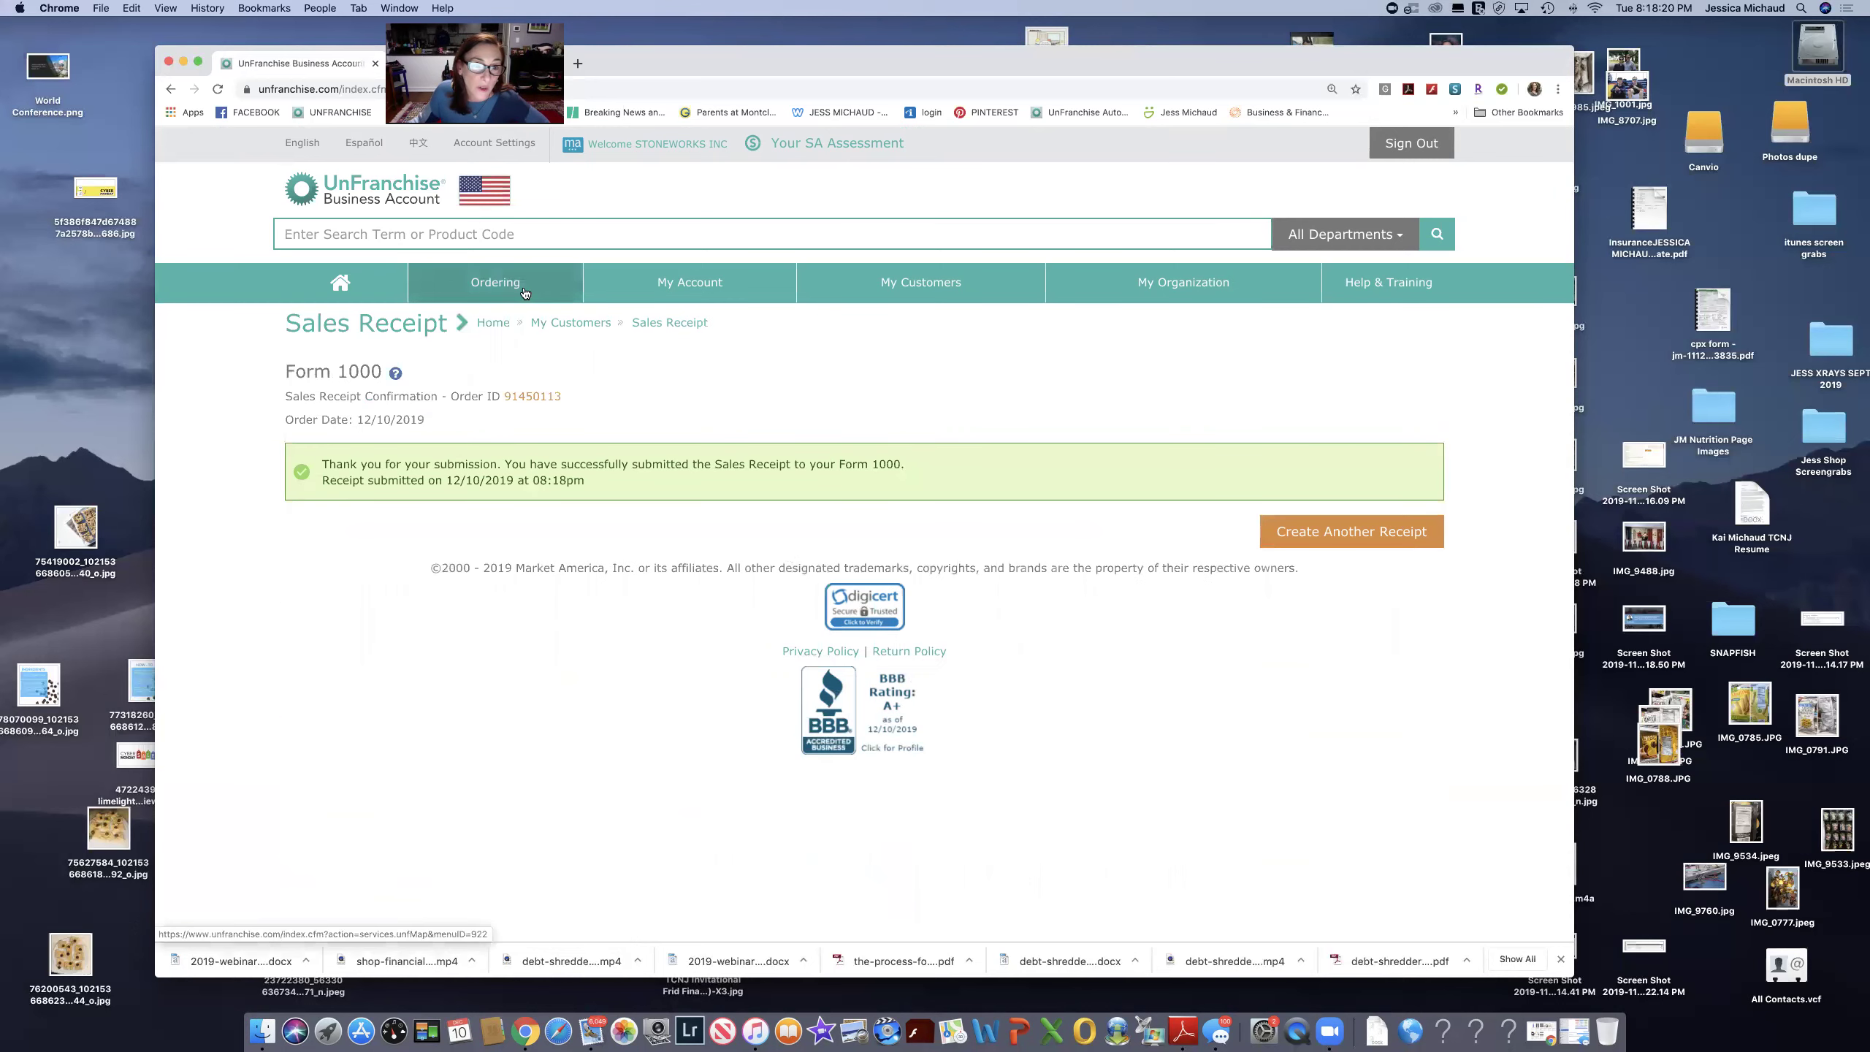
Reopen Inventory Management and check the remaining product inventory after the sales receipt submission.
mouse_move(522, 298)
left_click(493, 532)
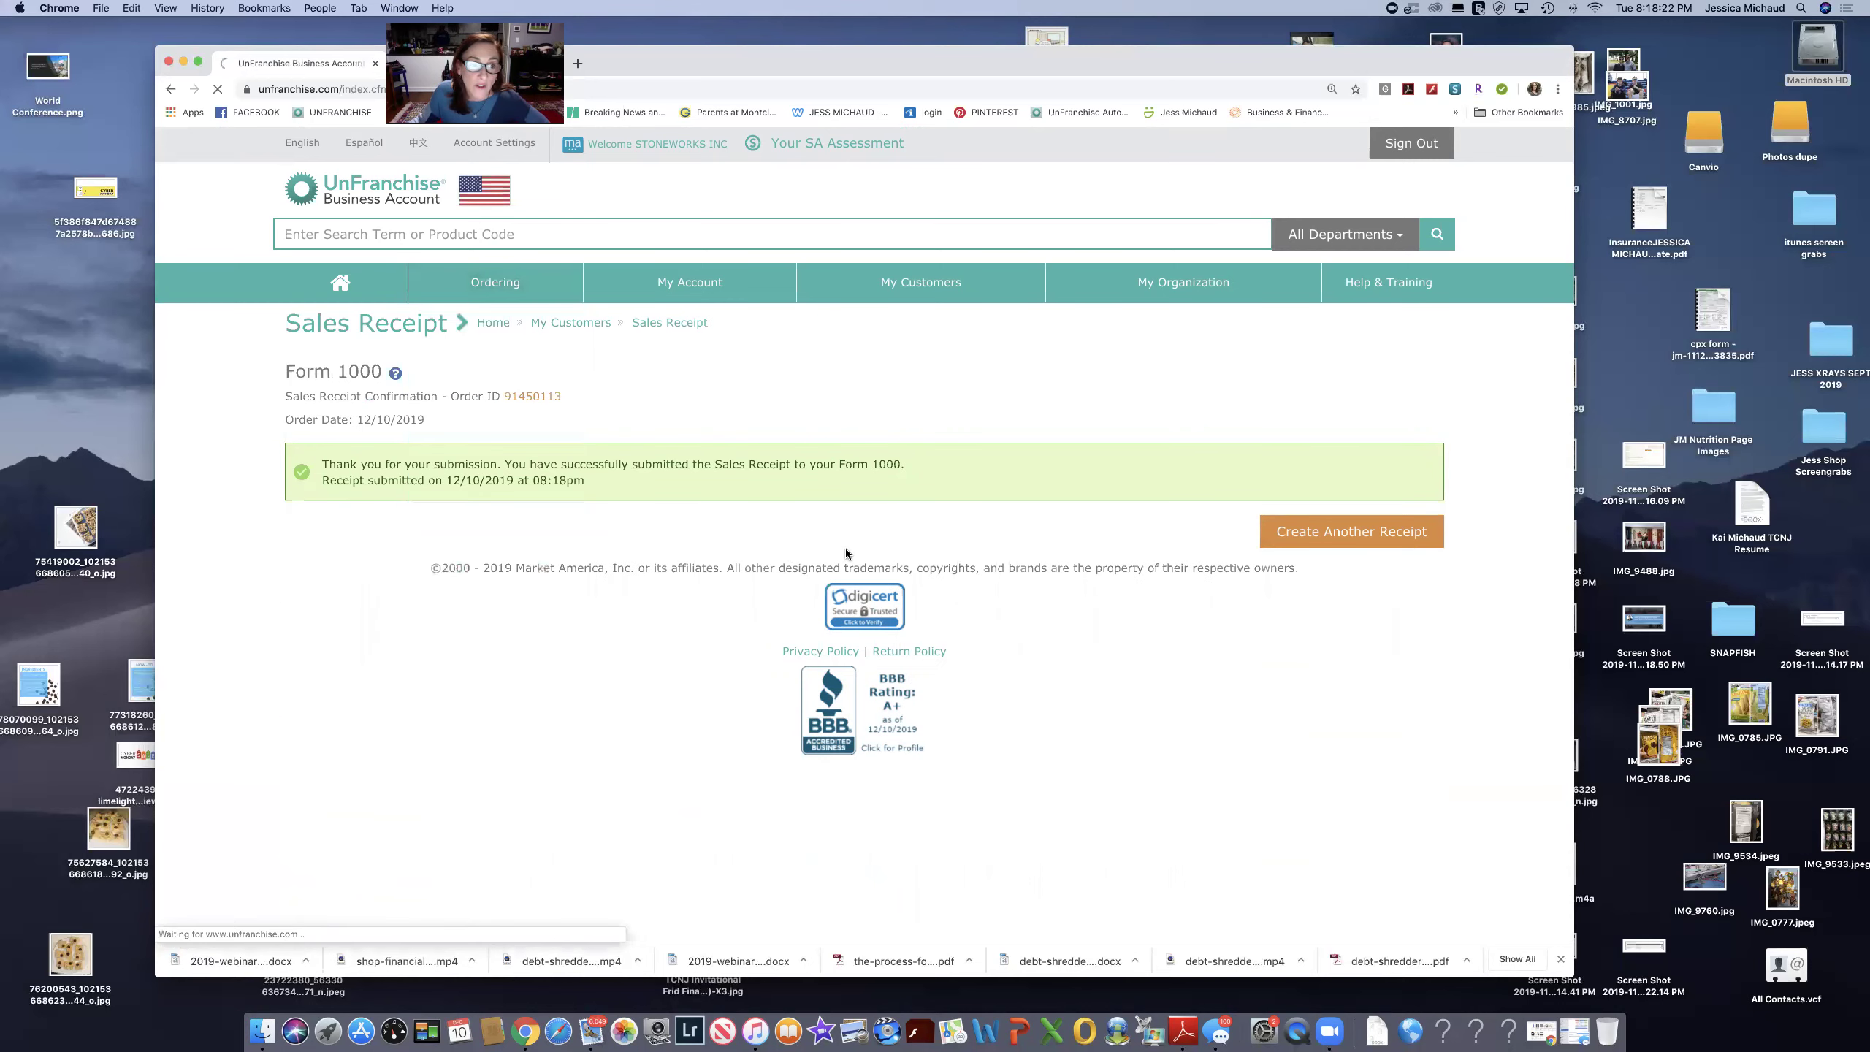
scroll(771, 561, "down", 5)
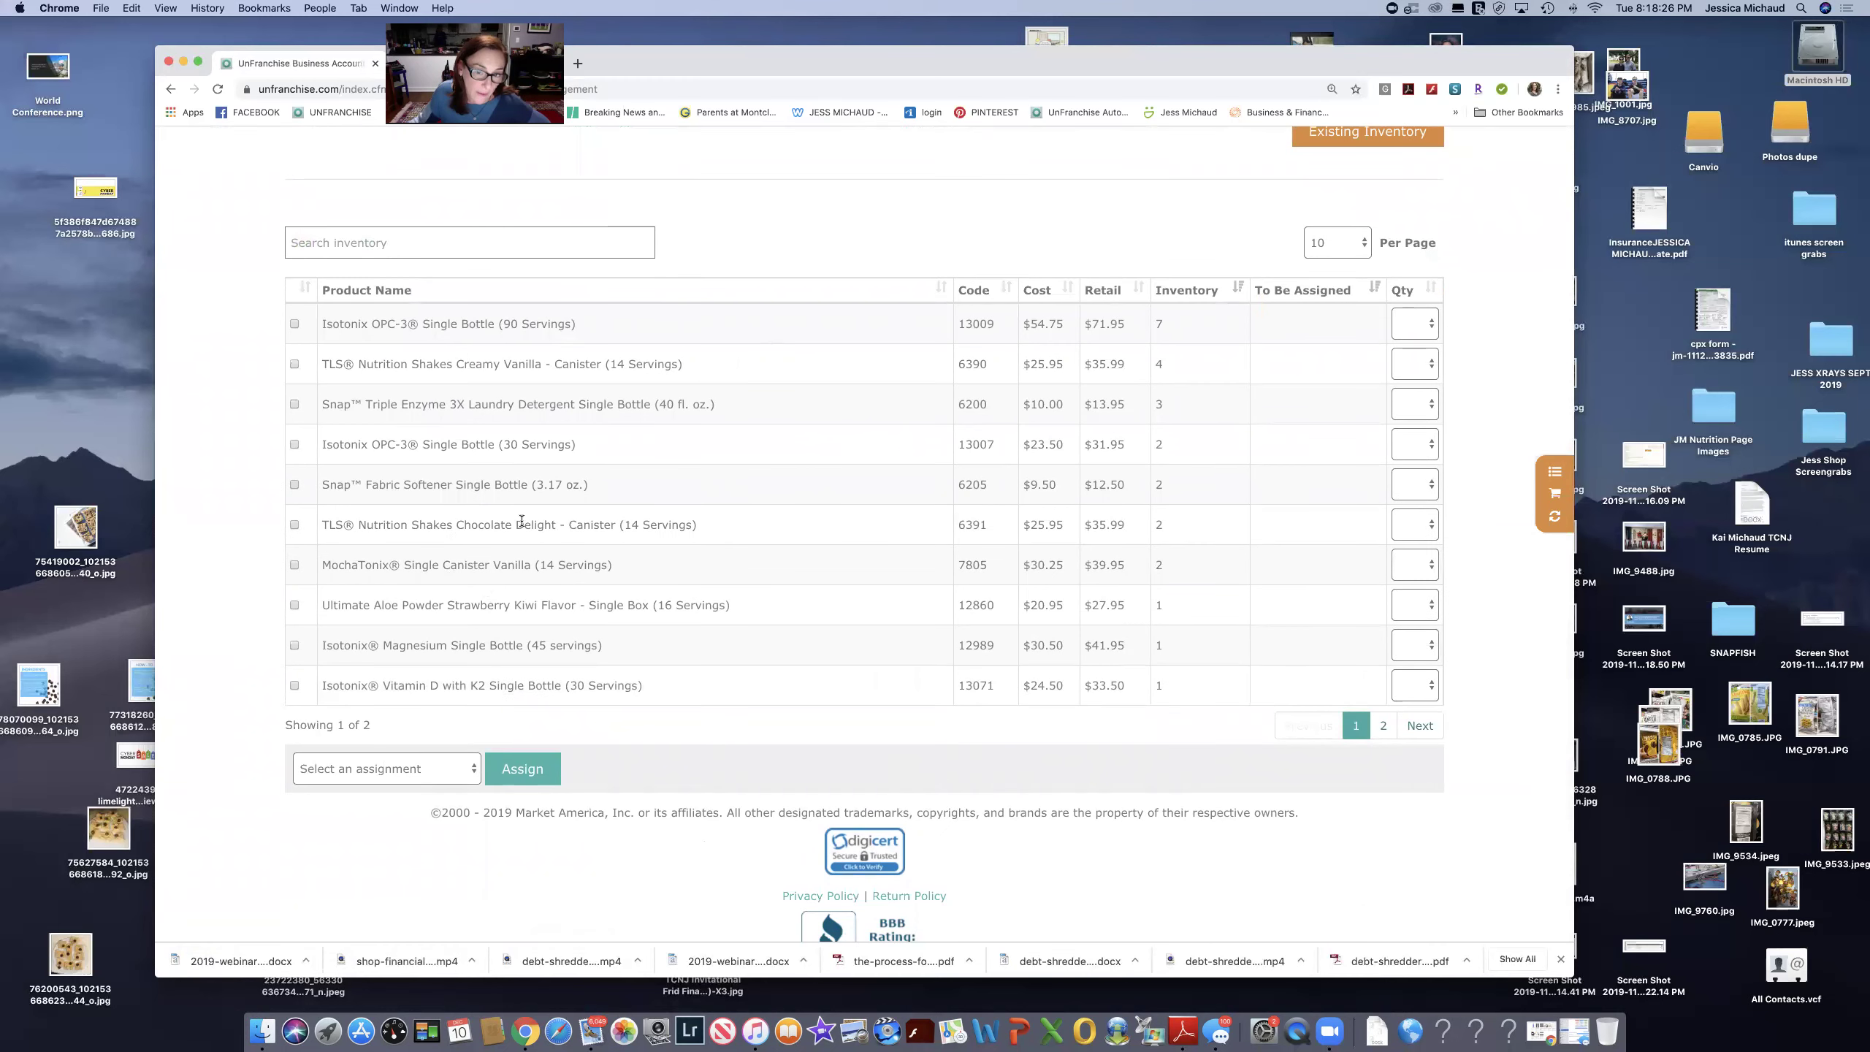
scroll(521, 521, "up", 2)
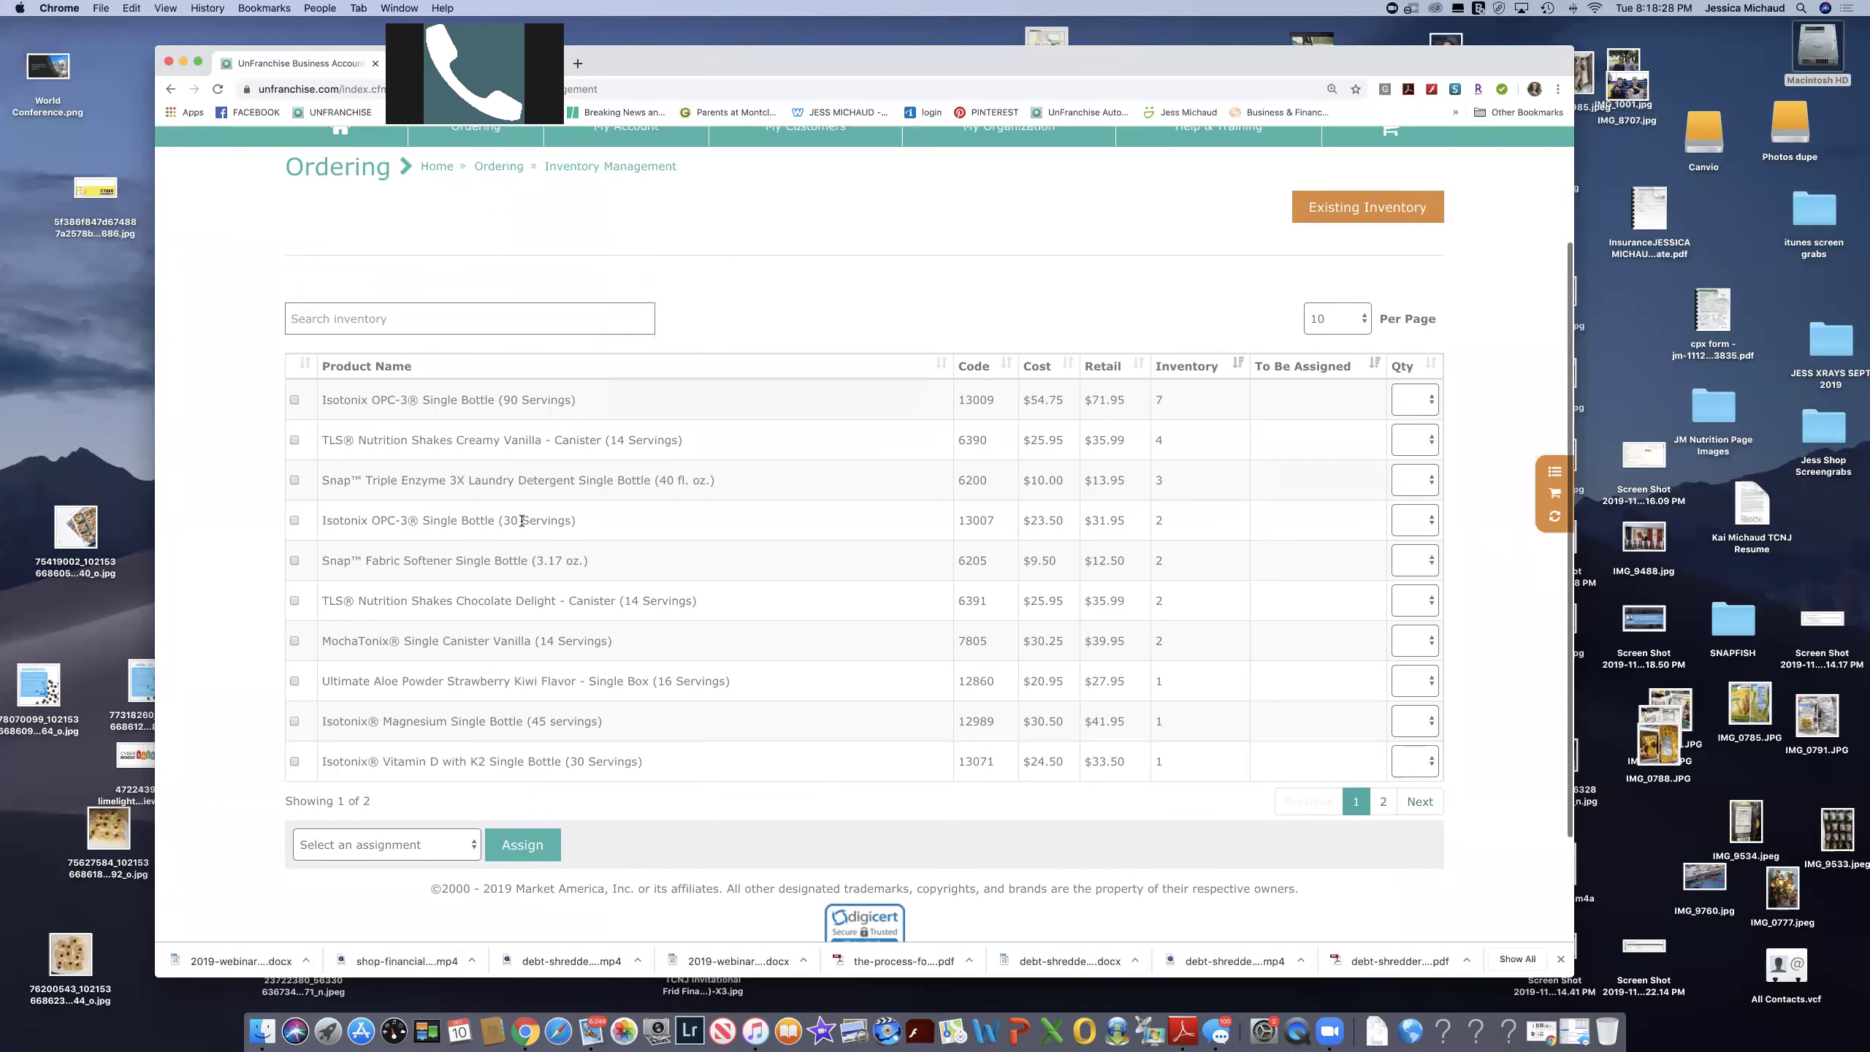
scroll(521, 520, "up", 4)
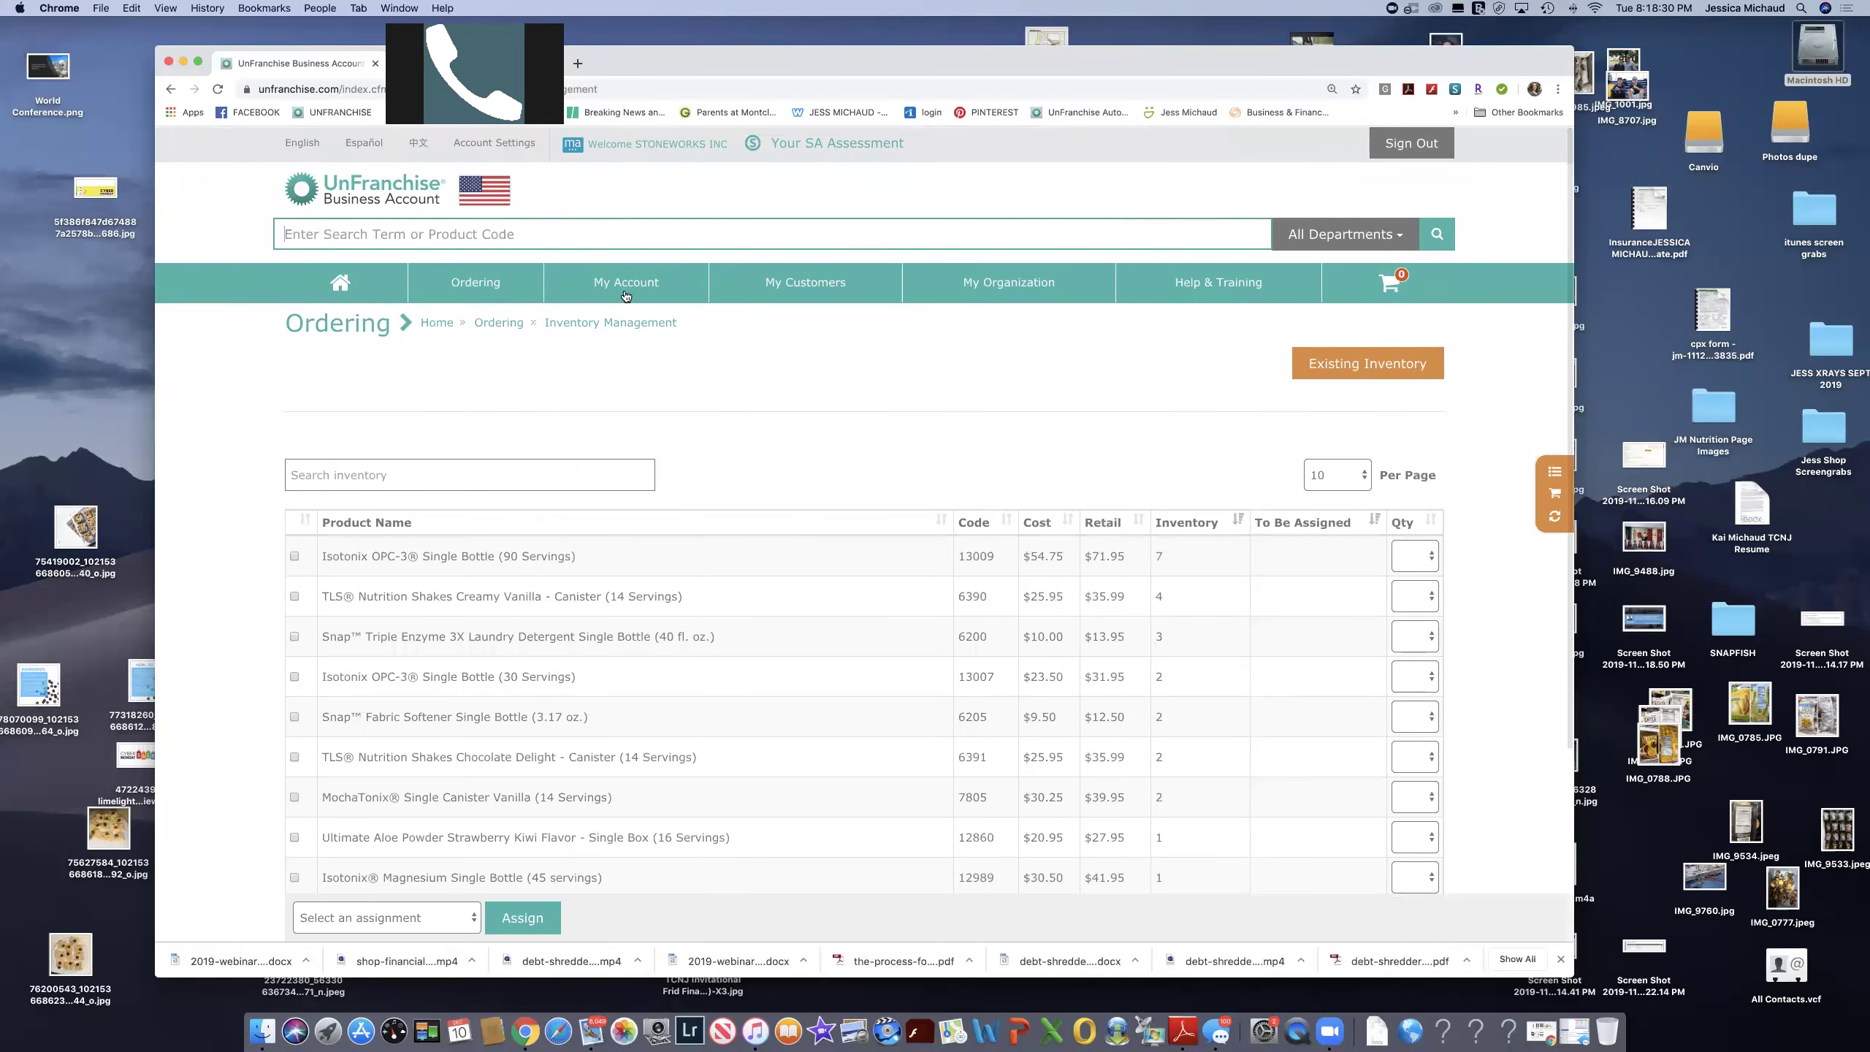
Open the online Form 1000 and expand its individual orders.
mouse_move(634, 287)
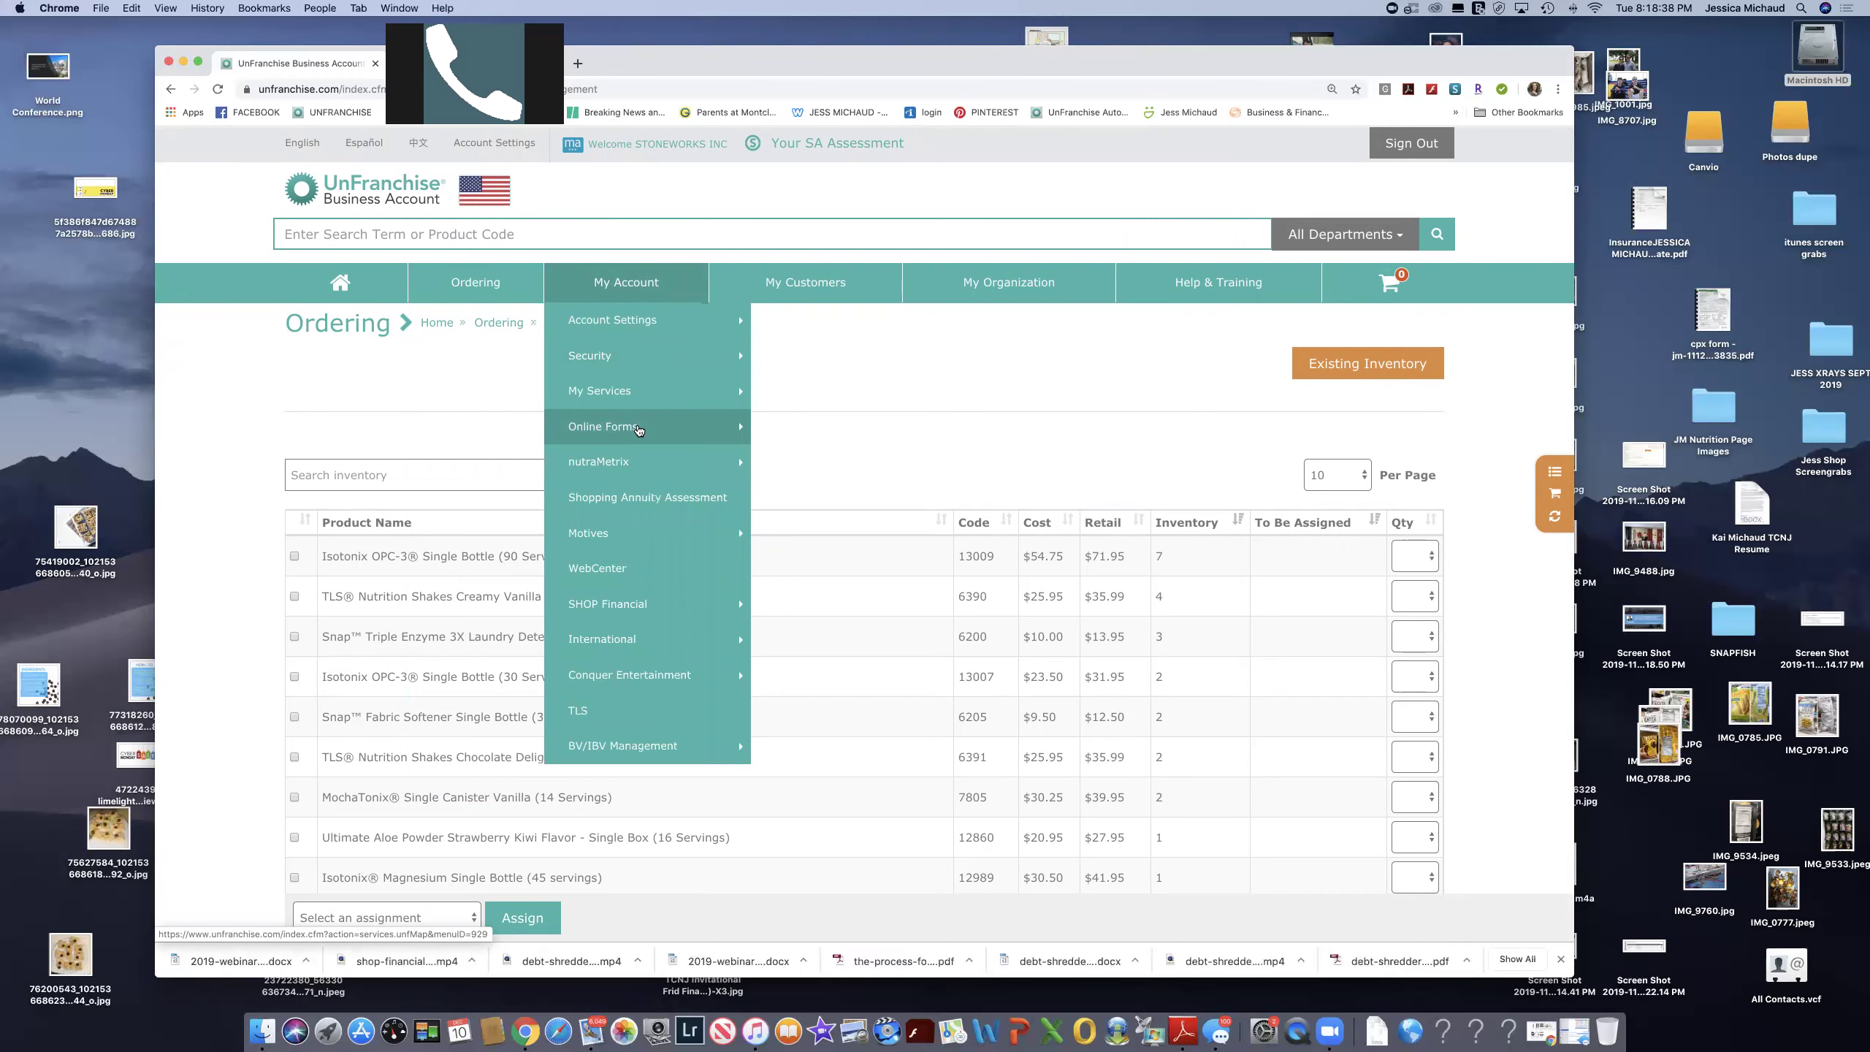
mouse_move(639, 431)
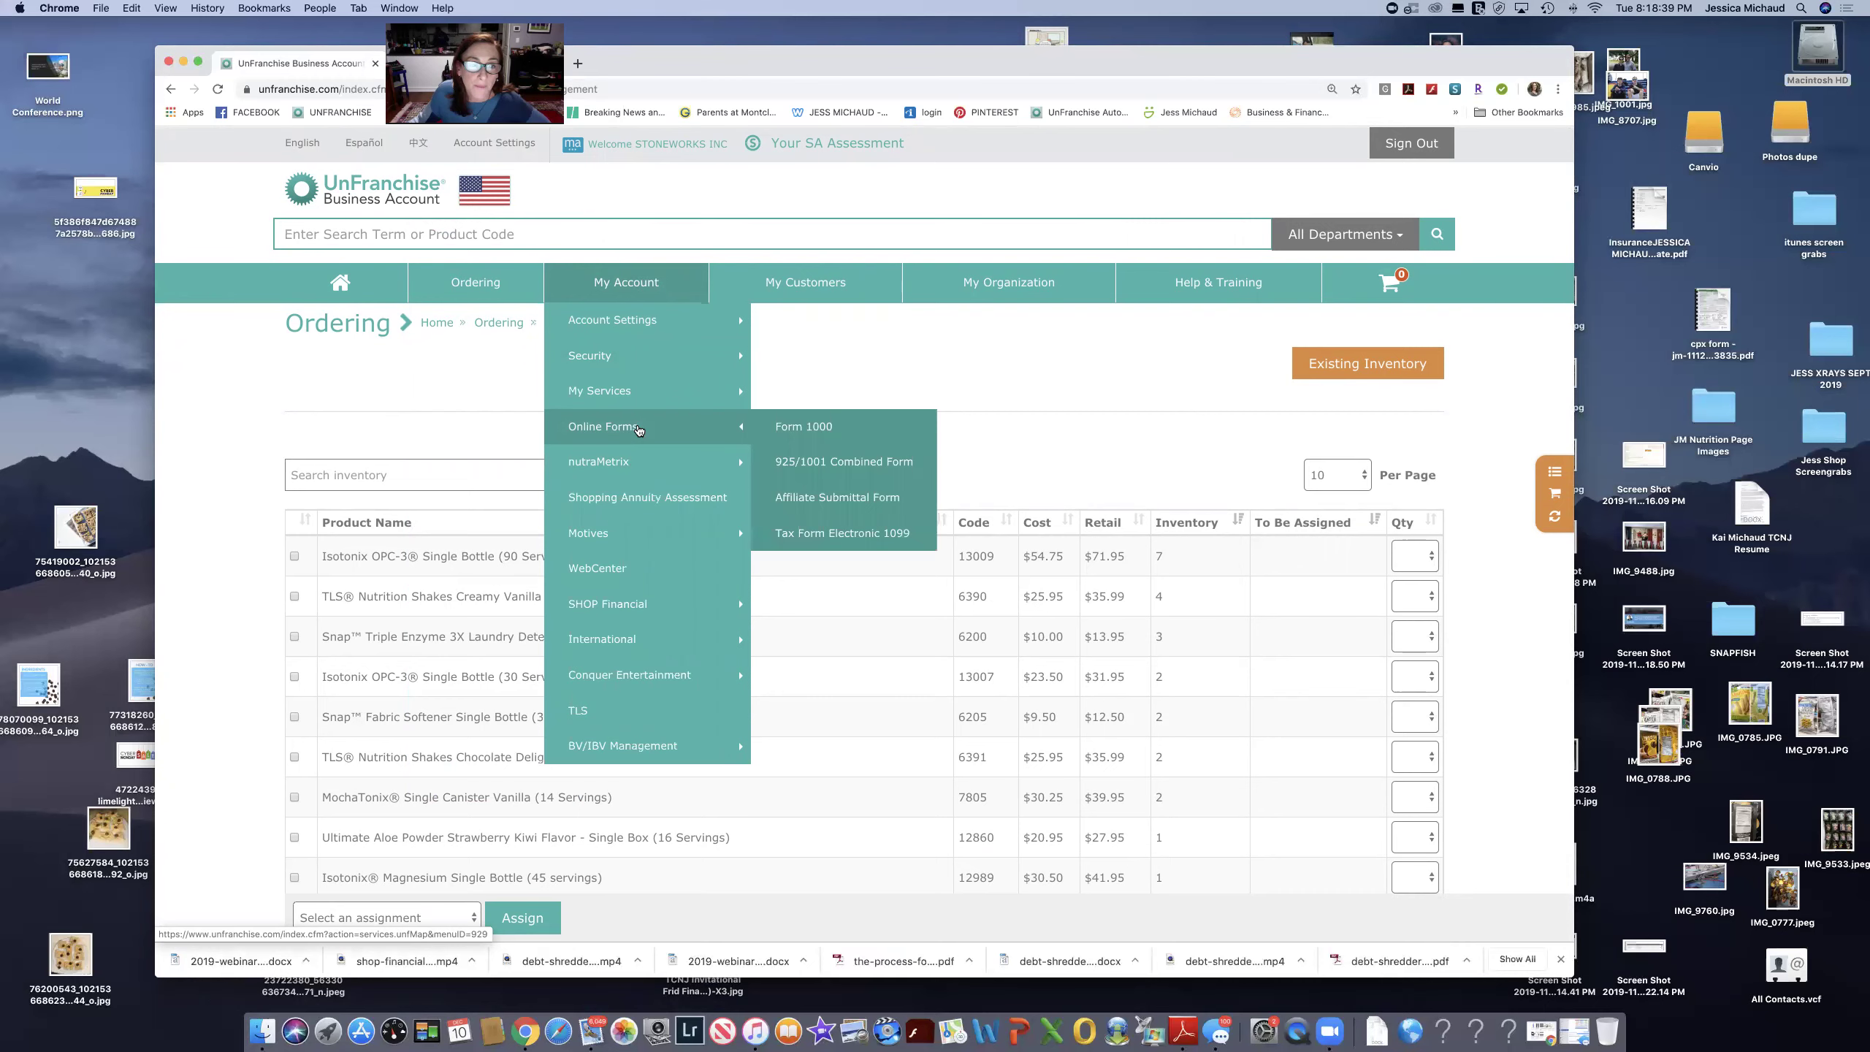
left_click(856, 432)
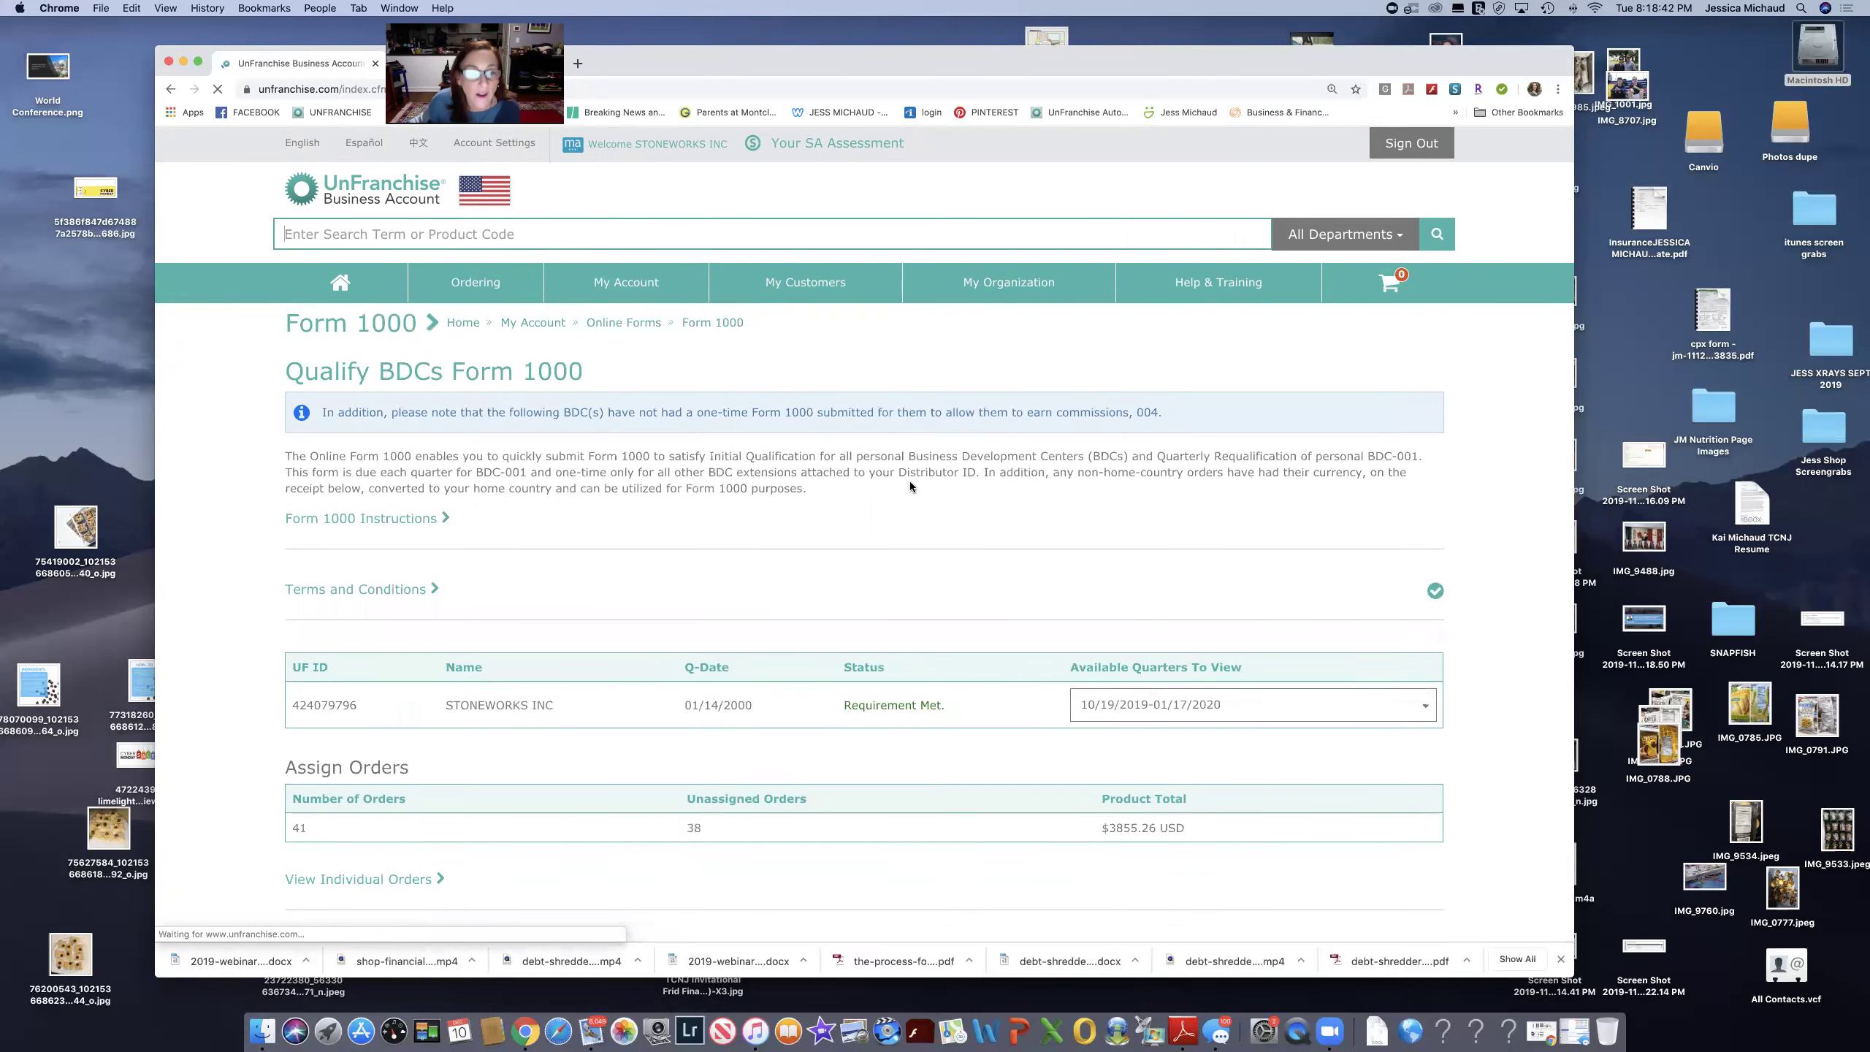
scroll(908, 481, "down", 3)
left_click(365, 689)
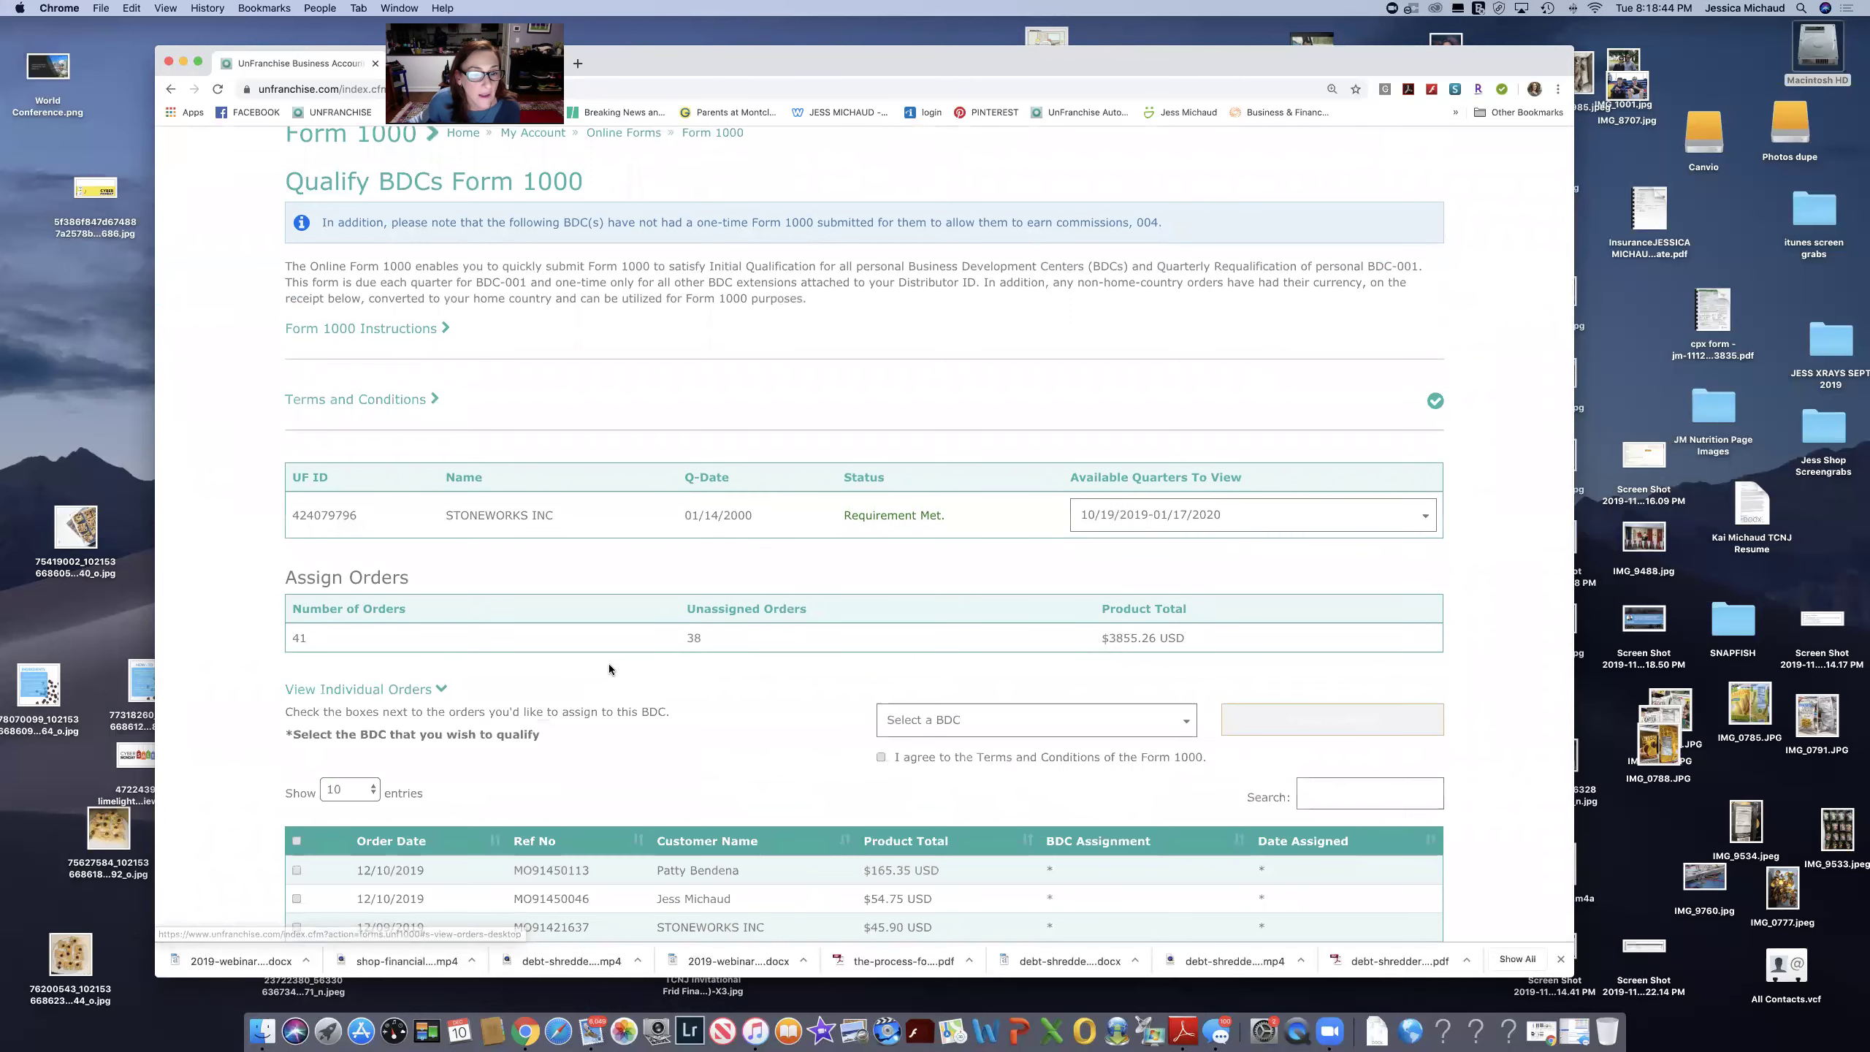
Examine the individual orders, the BDC assignment area and the quarter status on Form 1000.
scroll(609, 669, "down", 5)
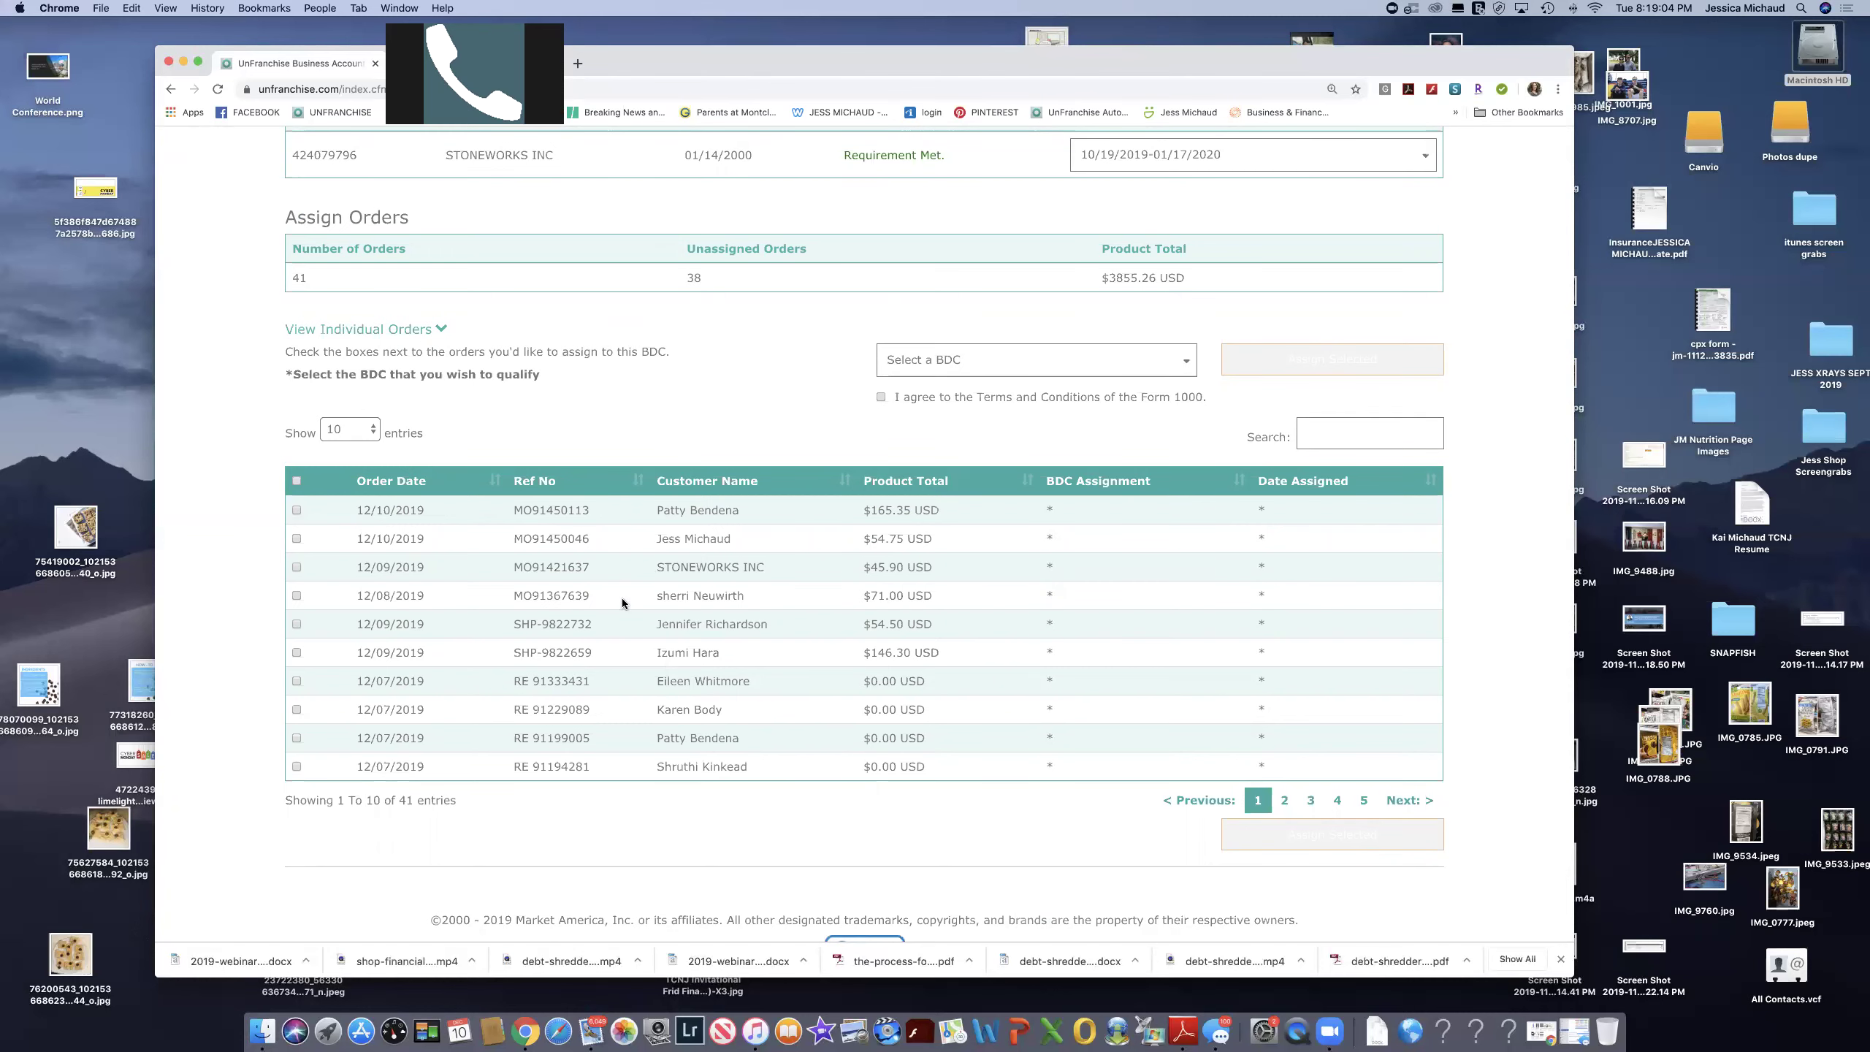
scroll(746, 628, "up", 2)
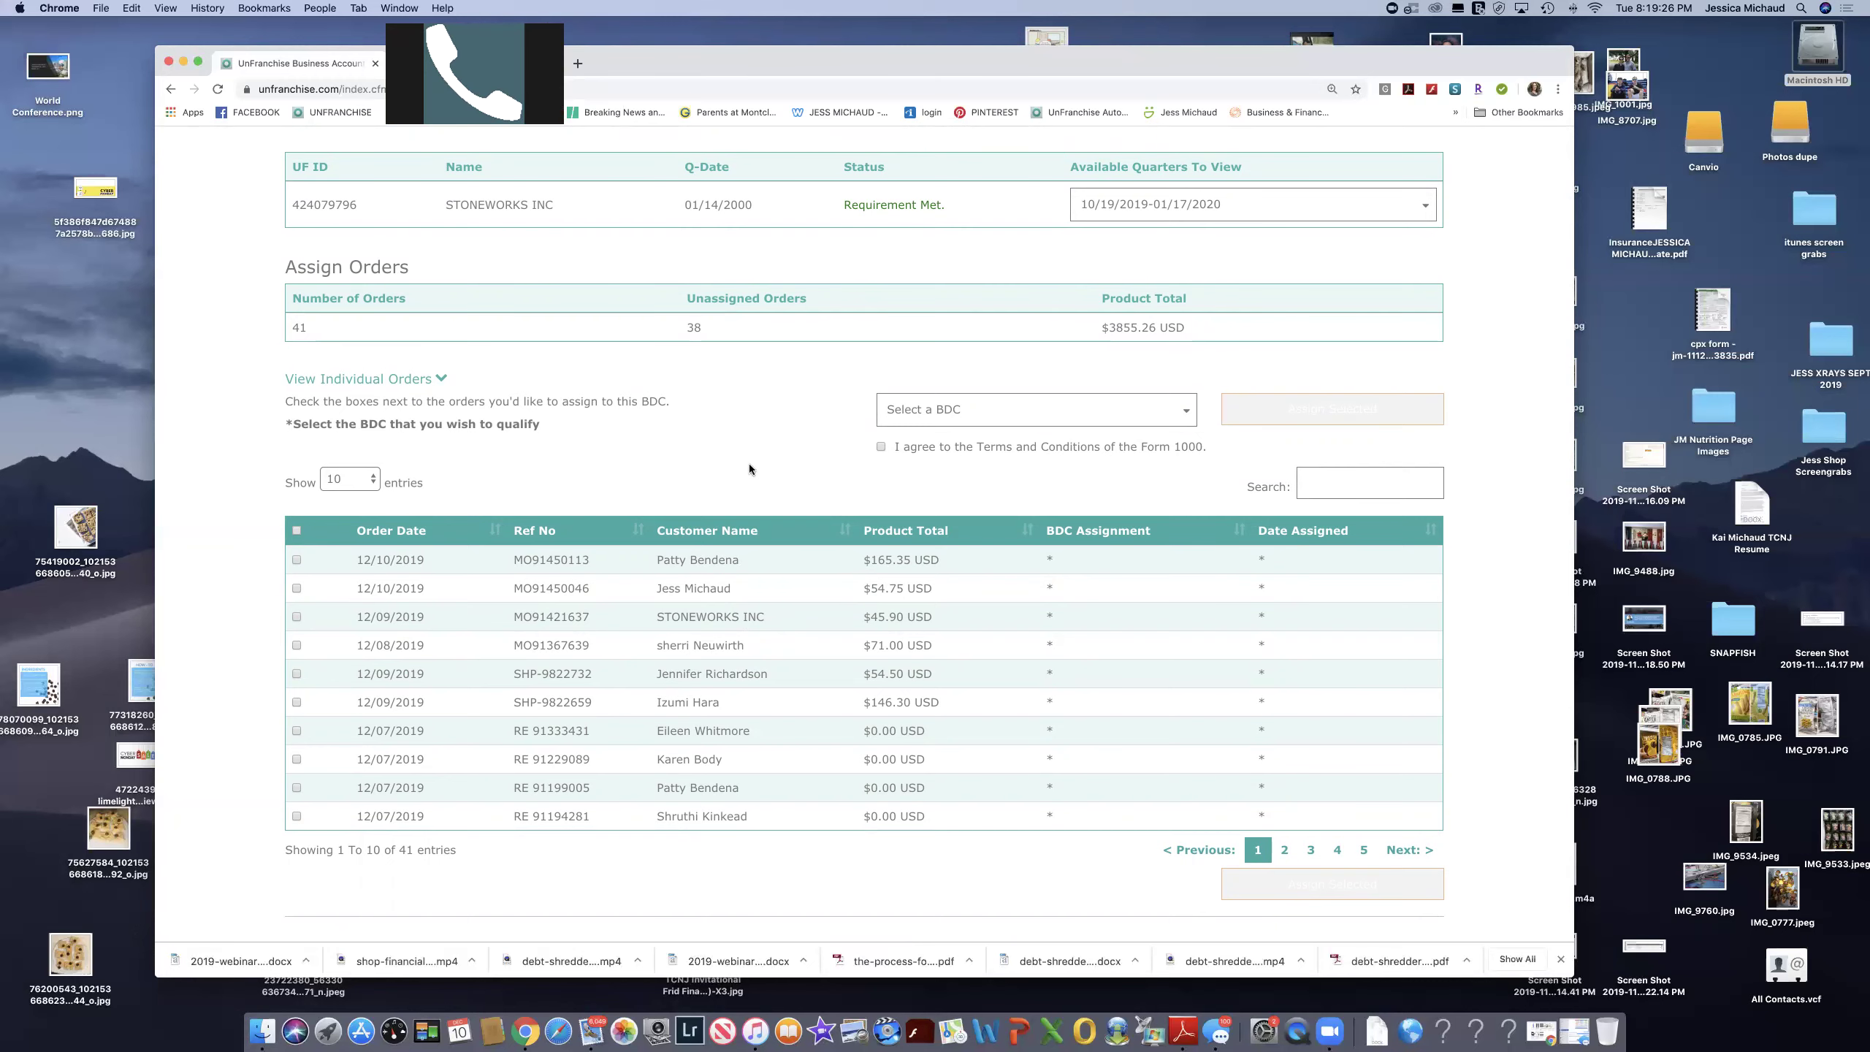
scroll(748, 463, "up", 2)
scroll(749, 467, "up", 4)
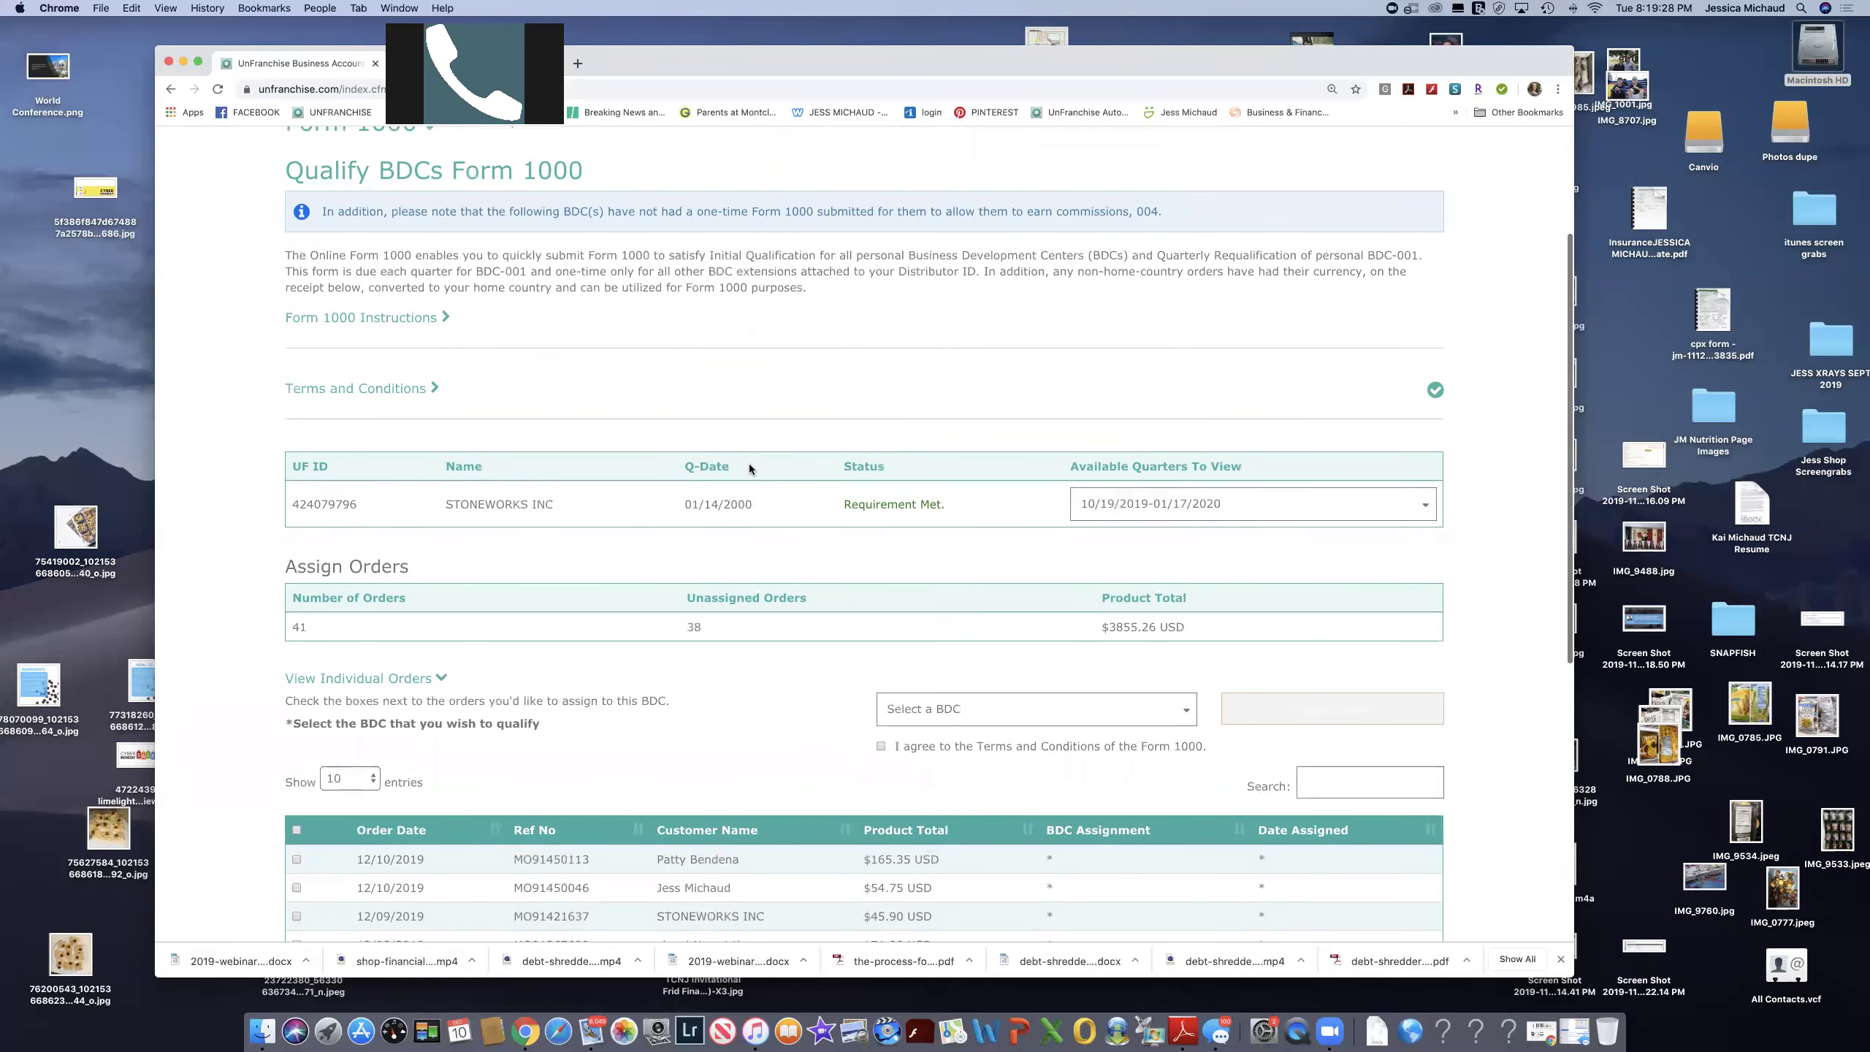
scroll(748, 464, "up", 1)
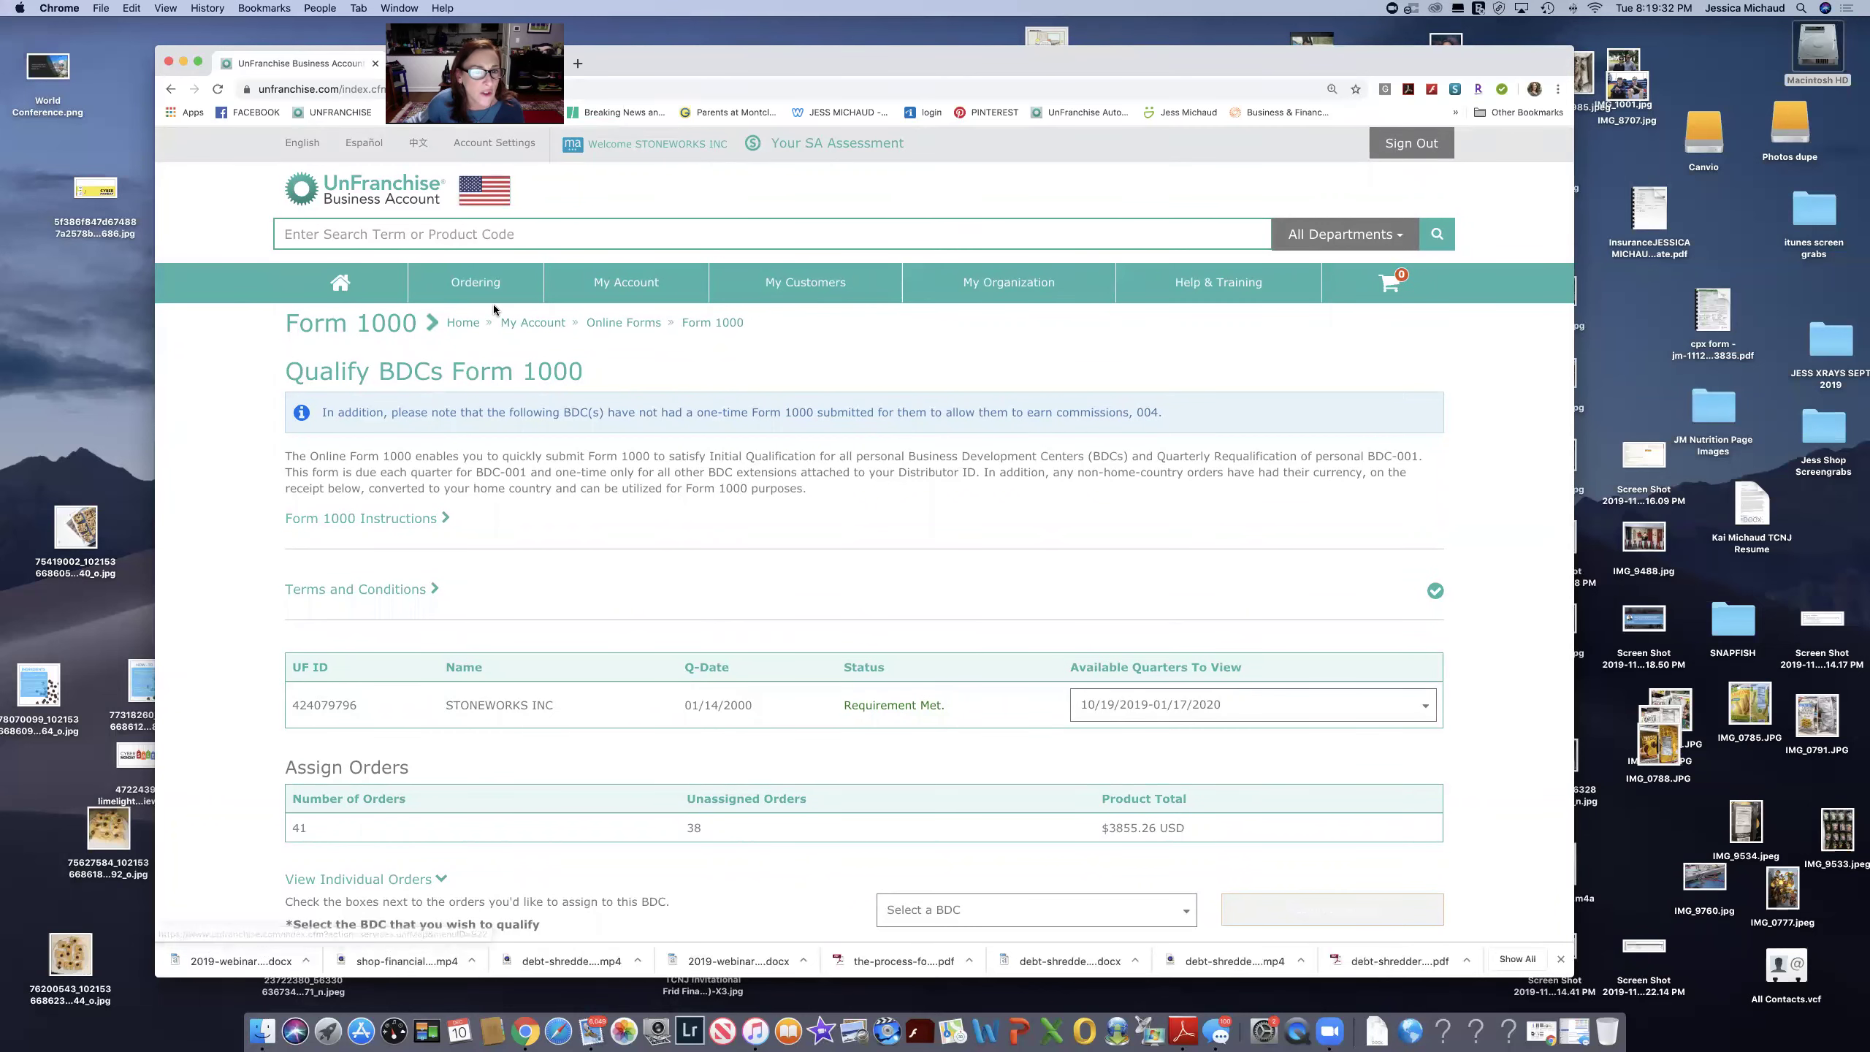
scroll(911, 649, "down", 2)
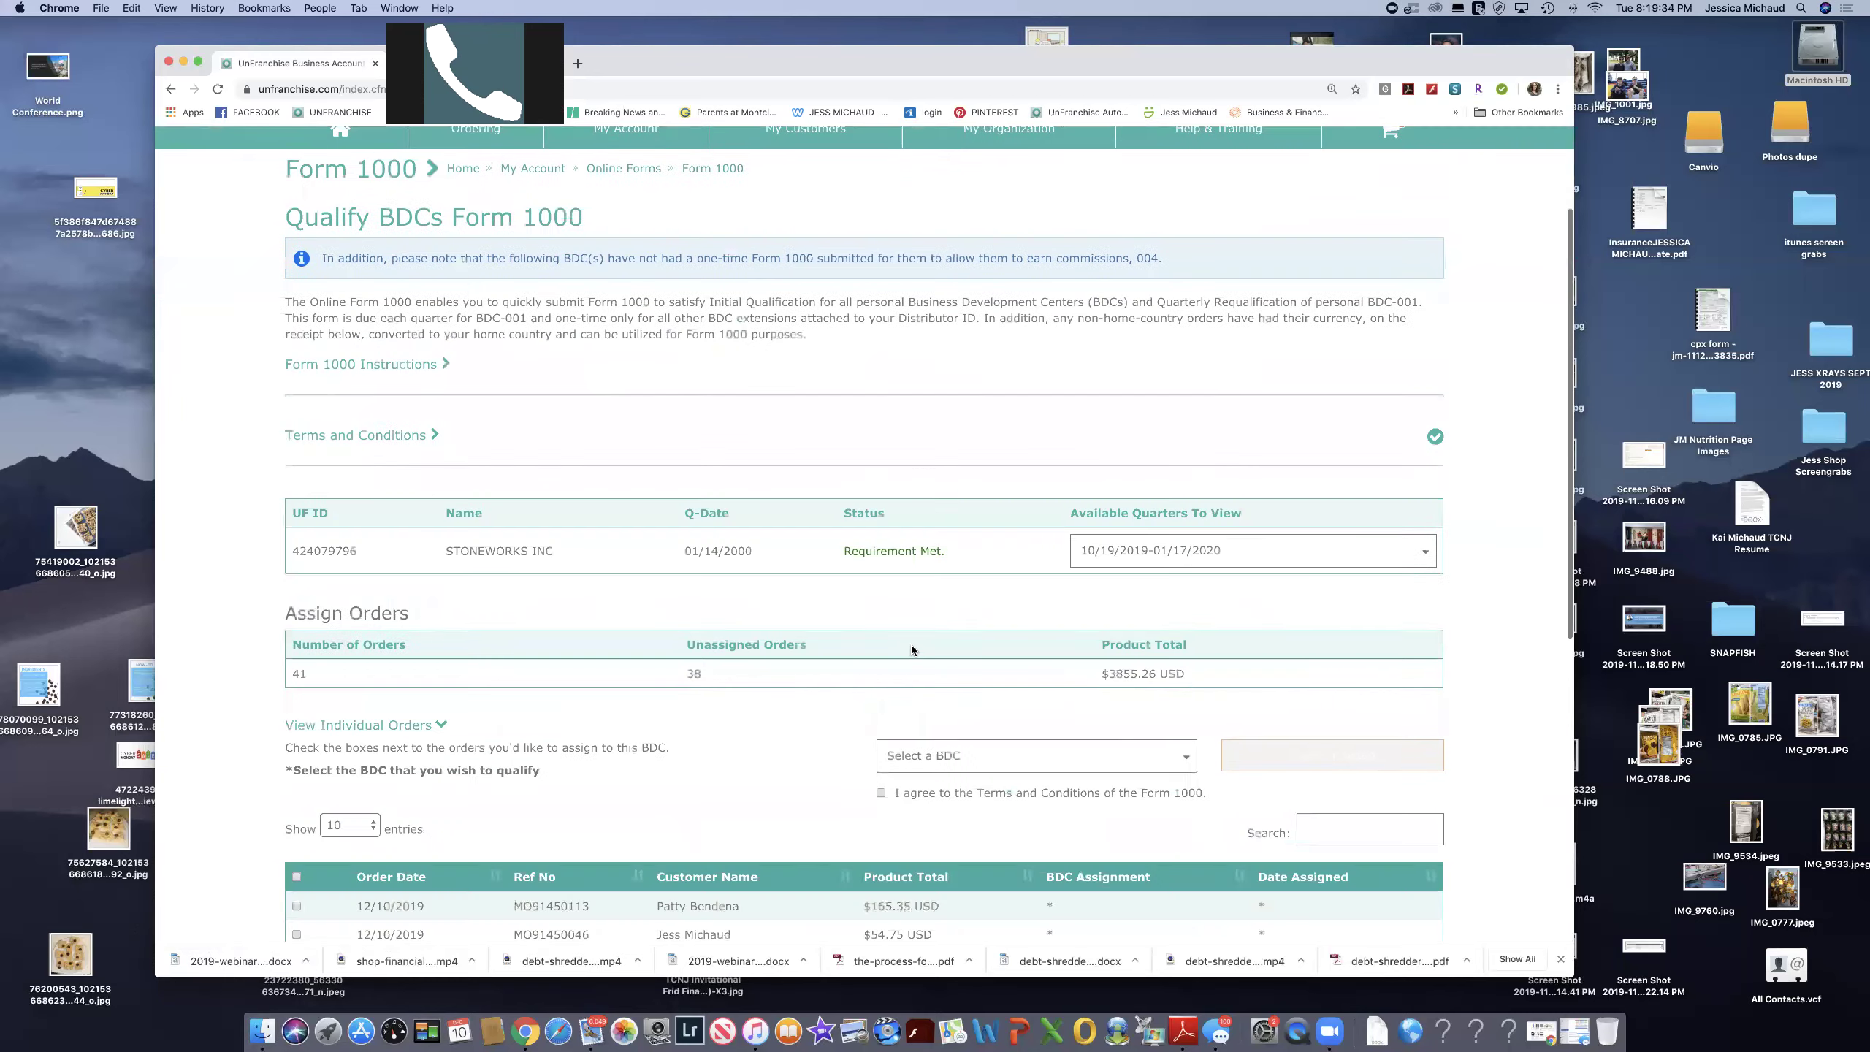
scroll(912, 648, "up", 2)
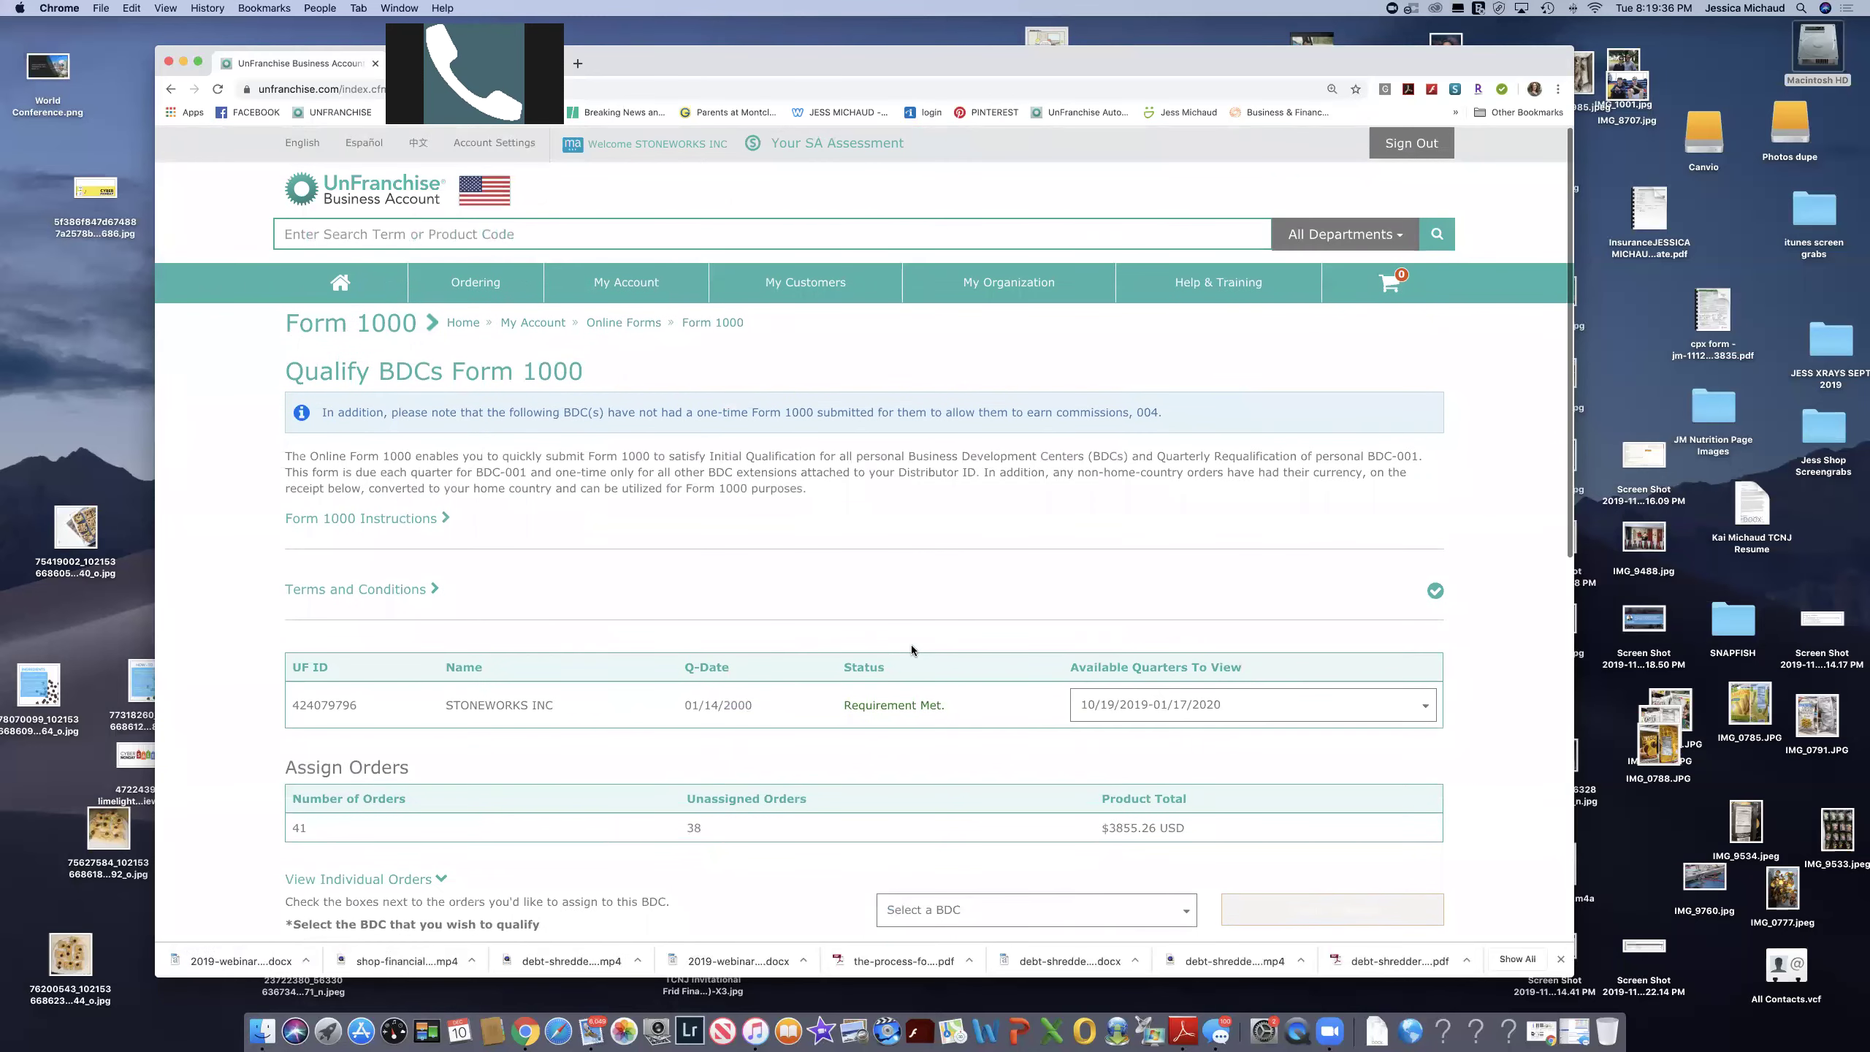
scroll(912, 649, "down", 2)
scroll(912, 649, "up", 2)
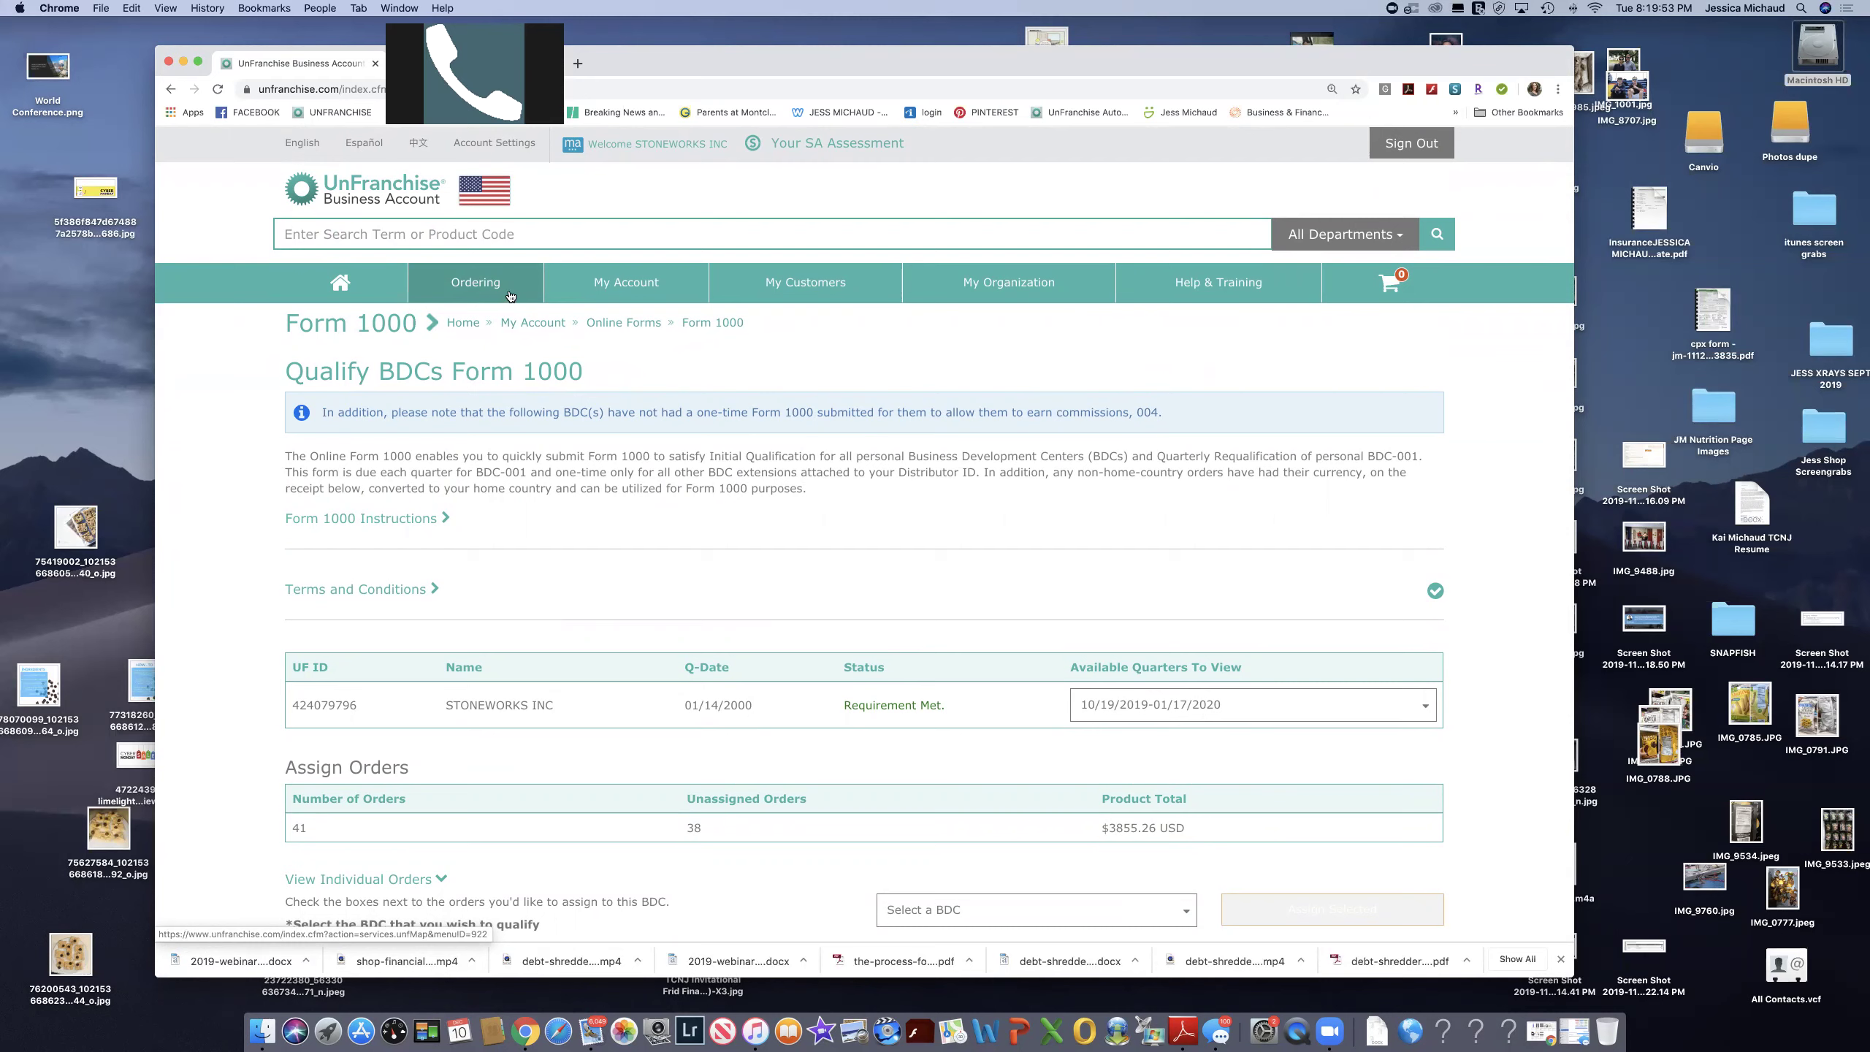
Return to Inventory Management and review the products still in stock along with the assignment area below them.
left_click(508, 294)
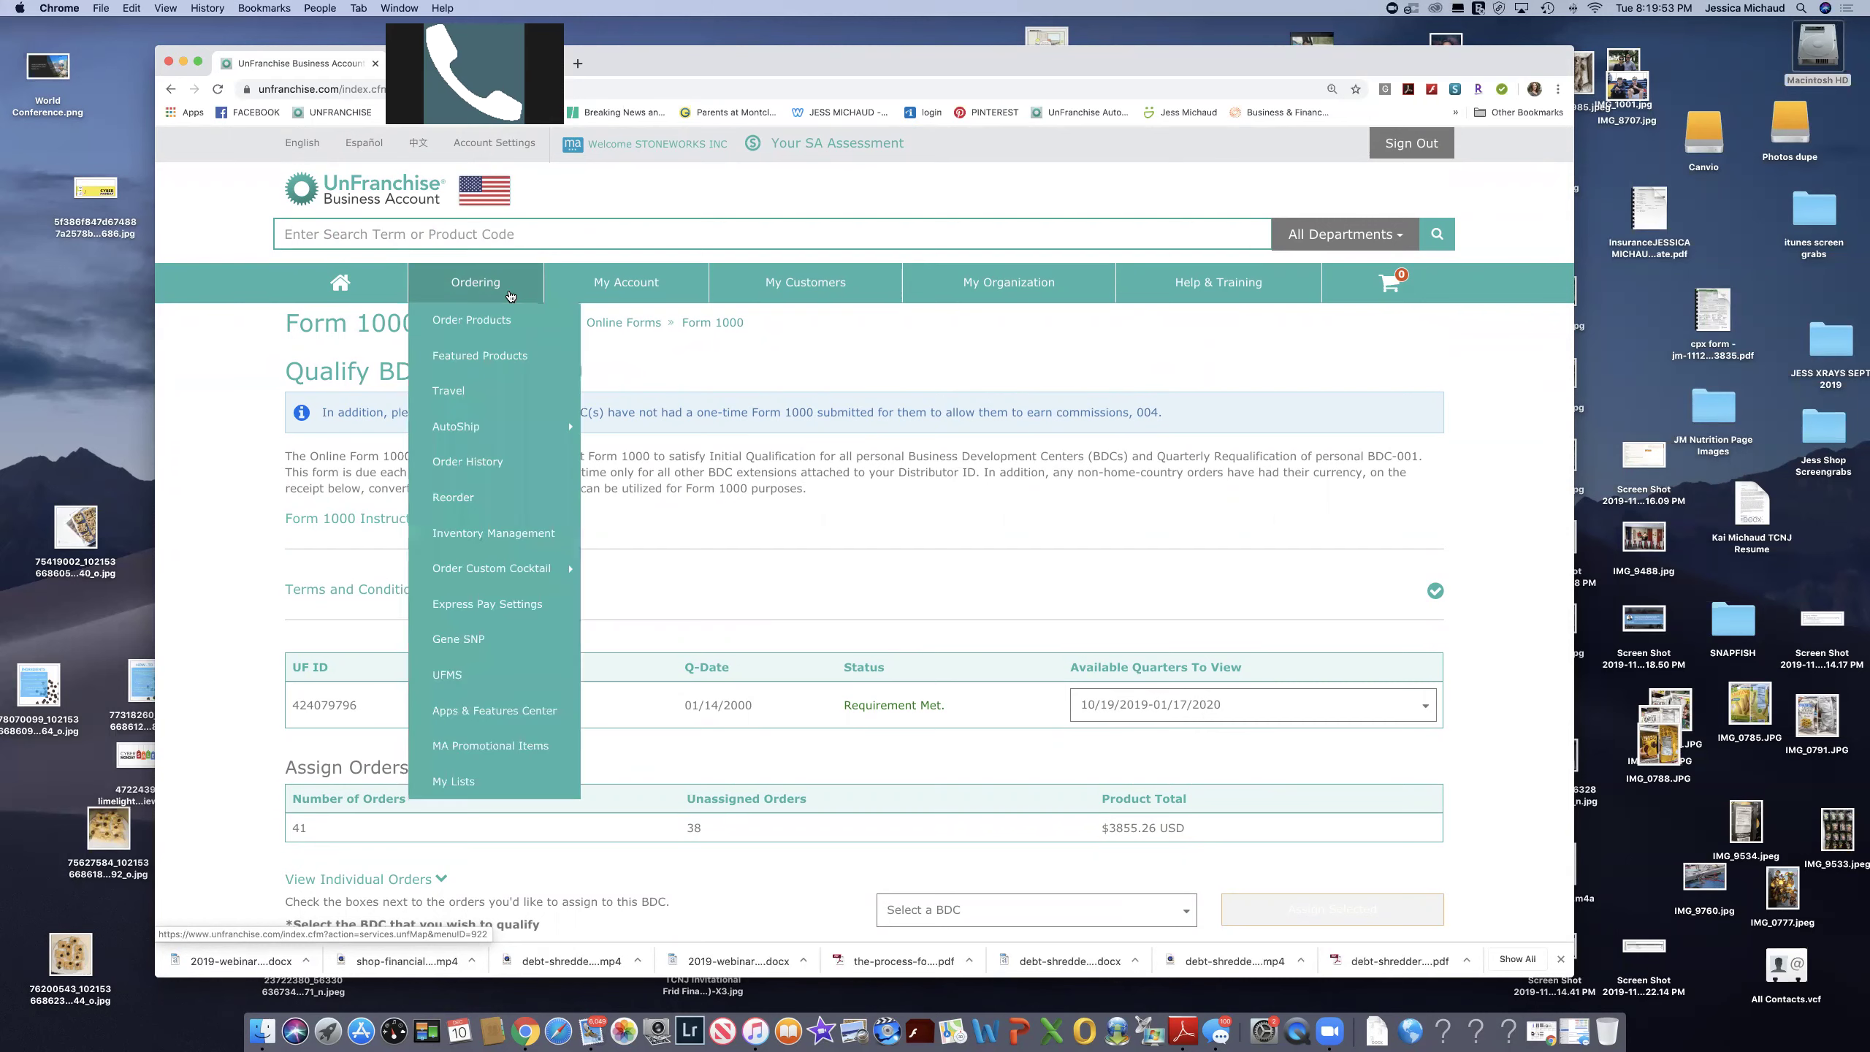
left_click(512, 535)
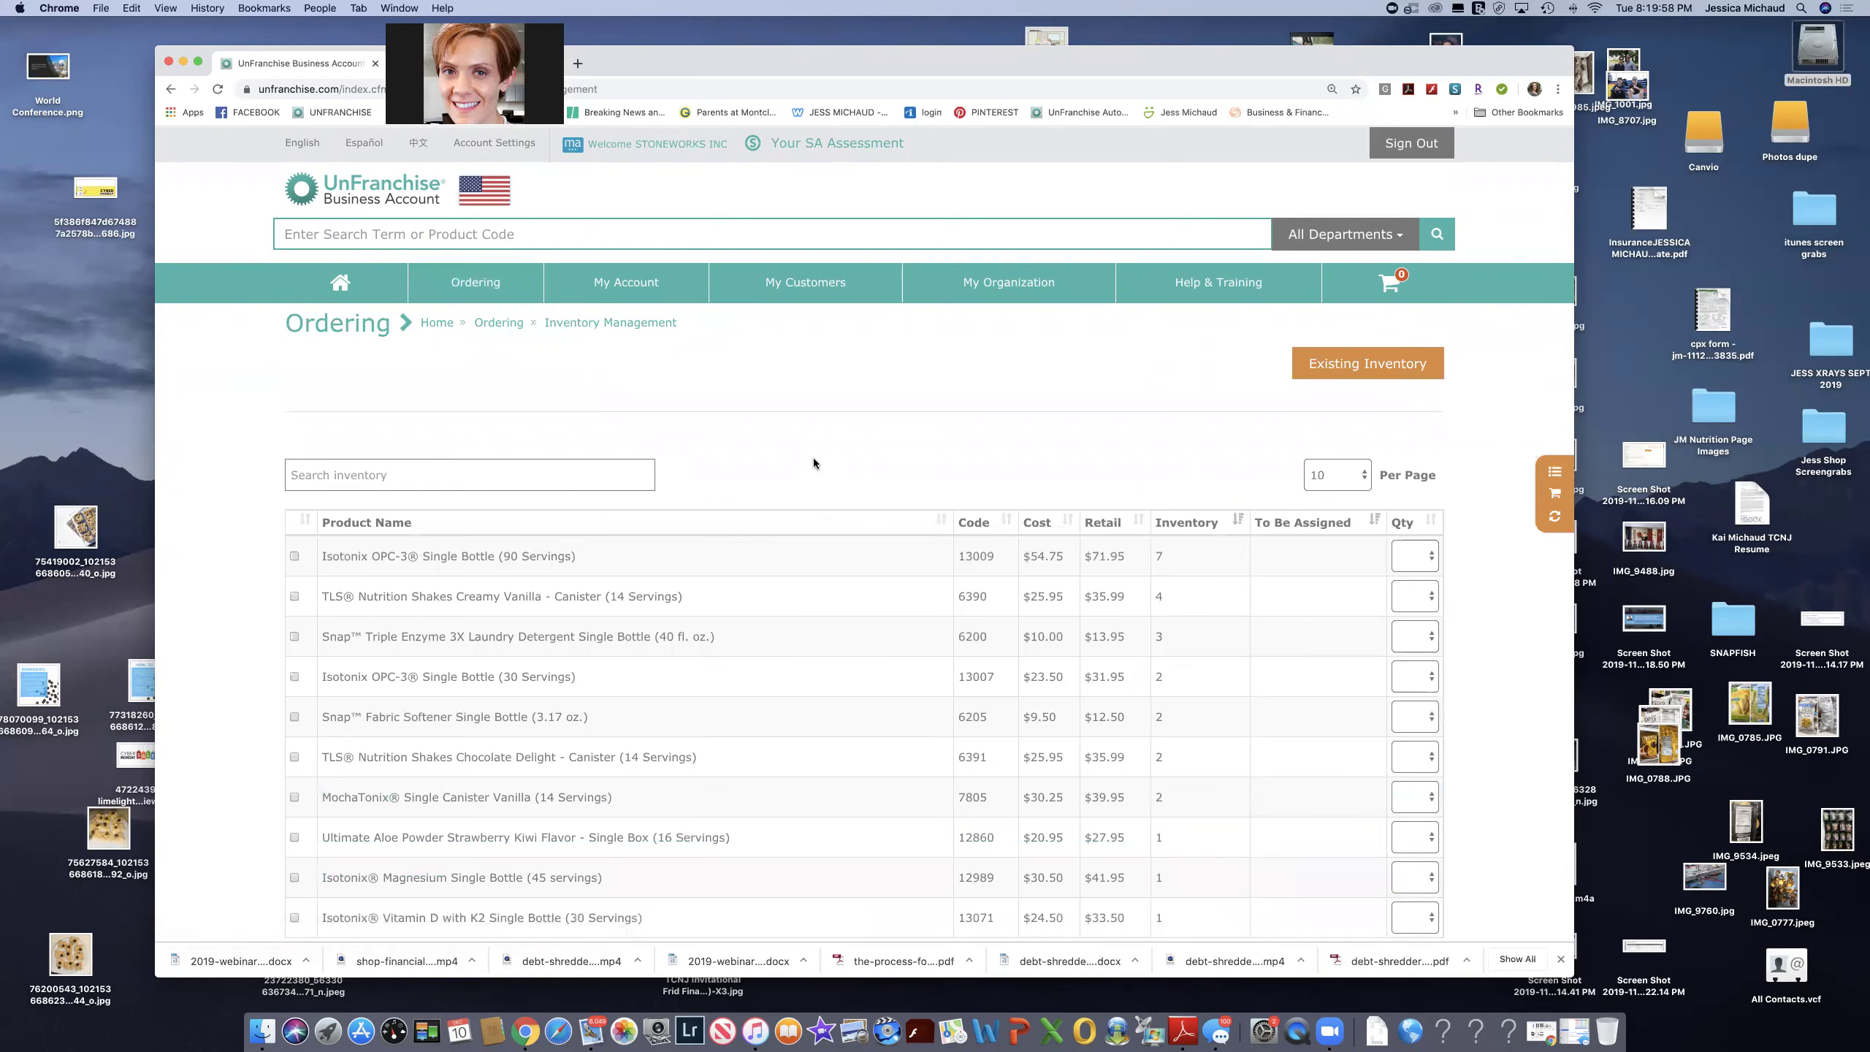
scroll(857, 456, "down", 2)
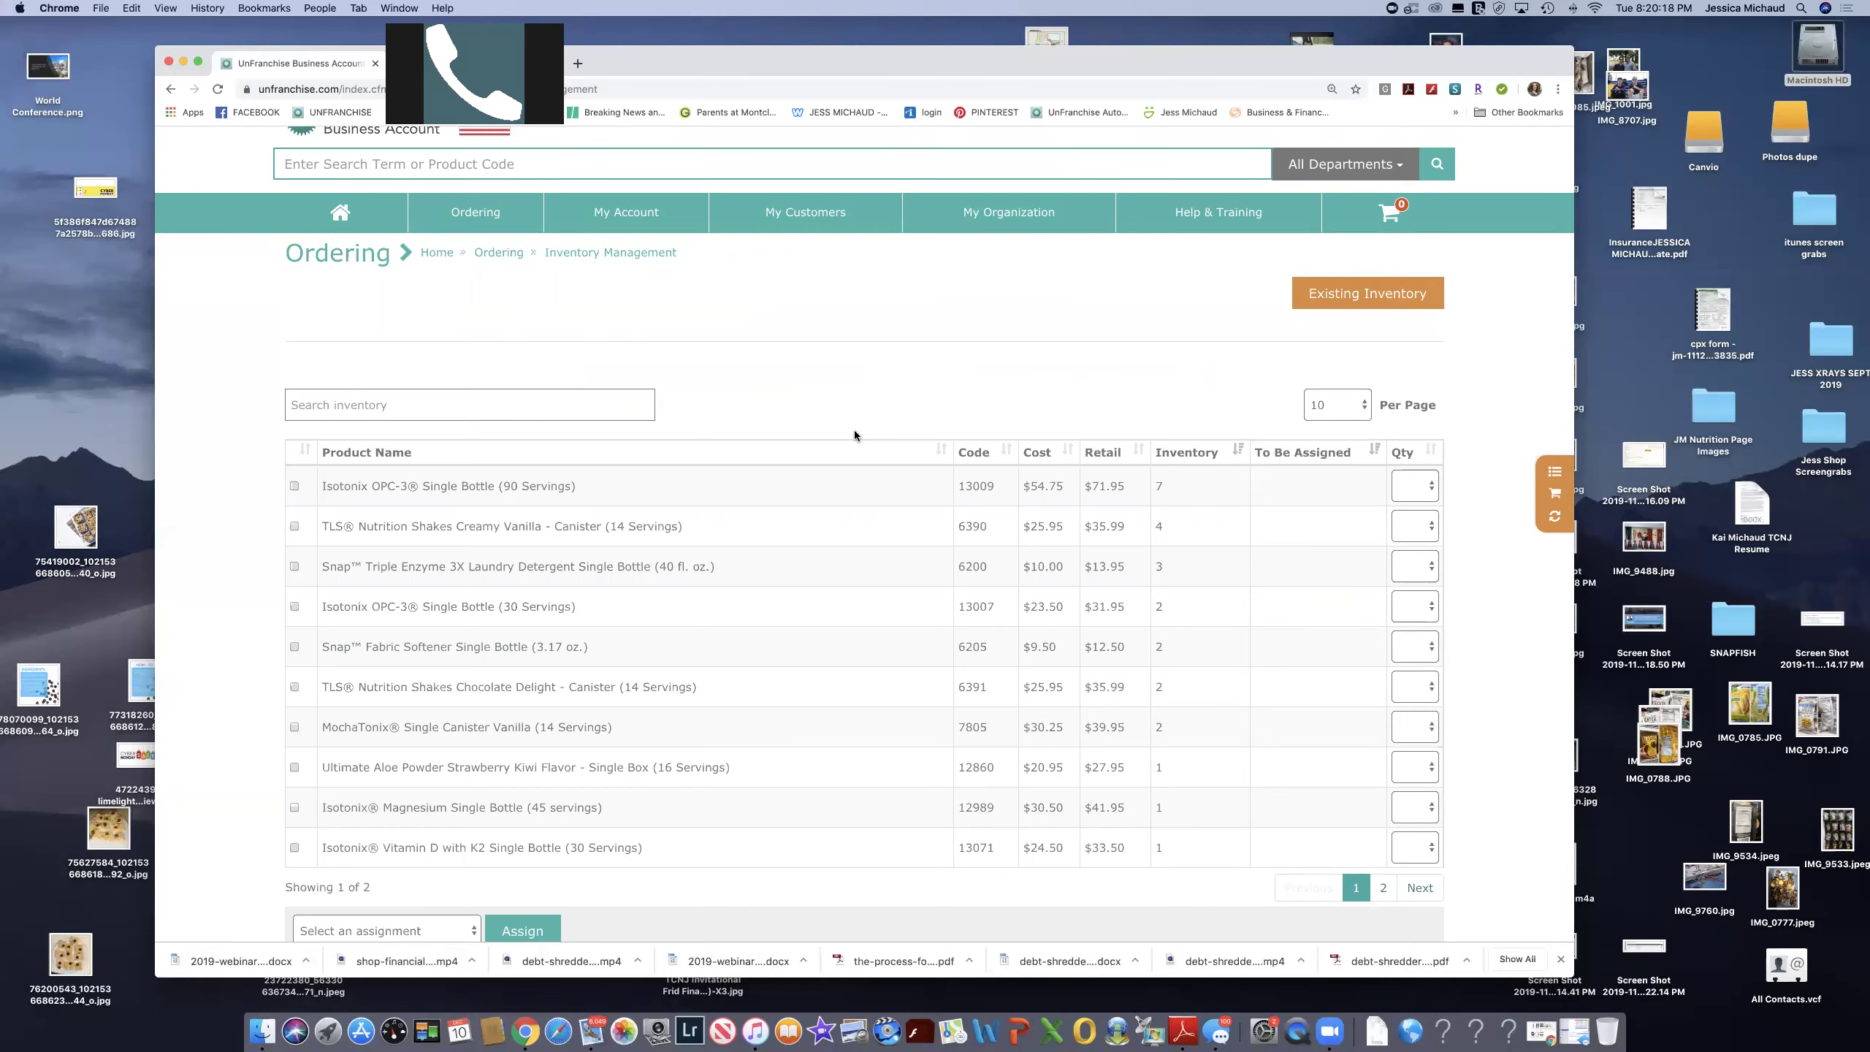
scroll(854, 432, "down", 3)
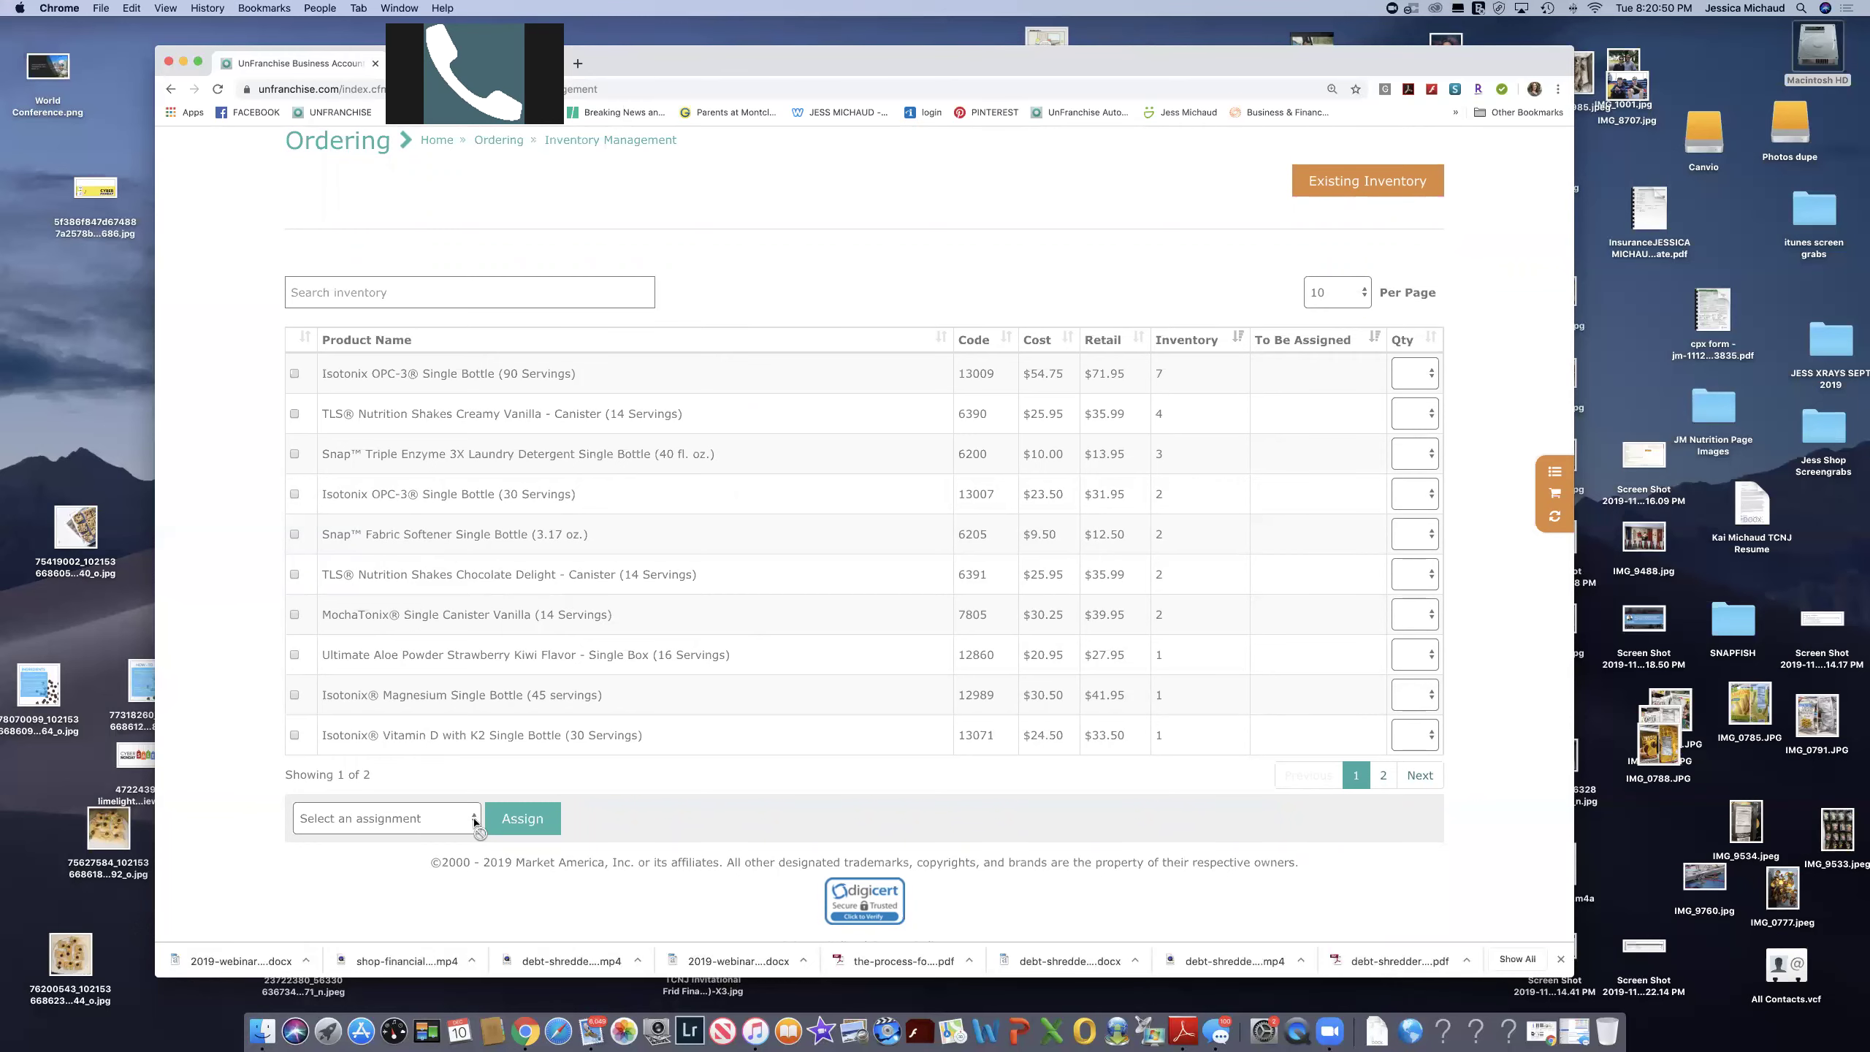
Review the assignment options with Isotonix OPC-3 Single Bottle (90 Servings) selected, and clear the selection without assigning it.
left_click(294, 373)
left_click(470, 822)
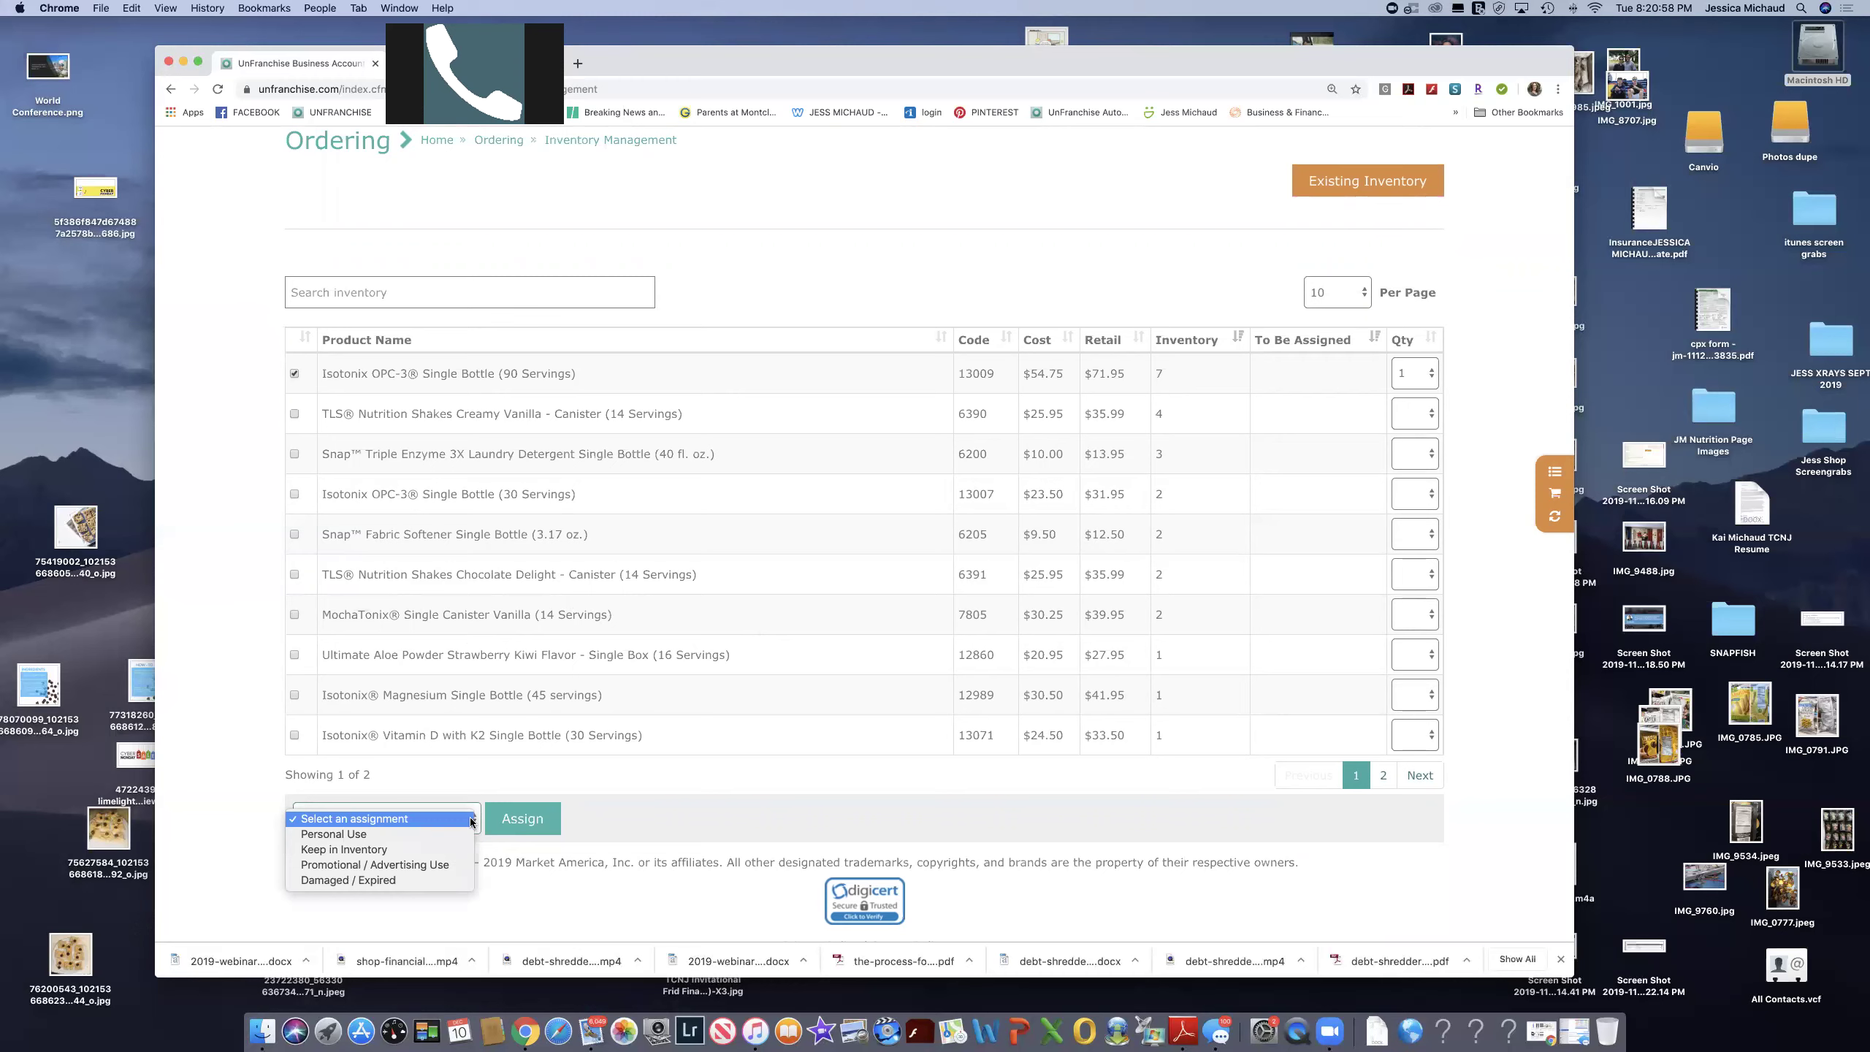
left_click(704, 229)
left_click_drag(571, 129, 737, 162)
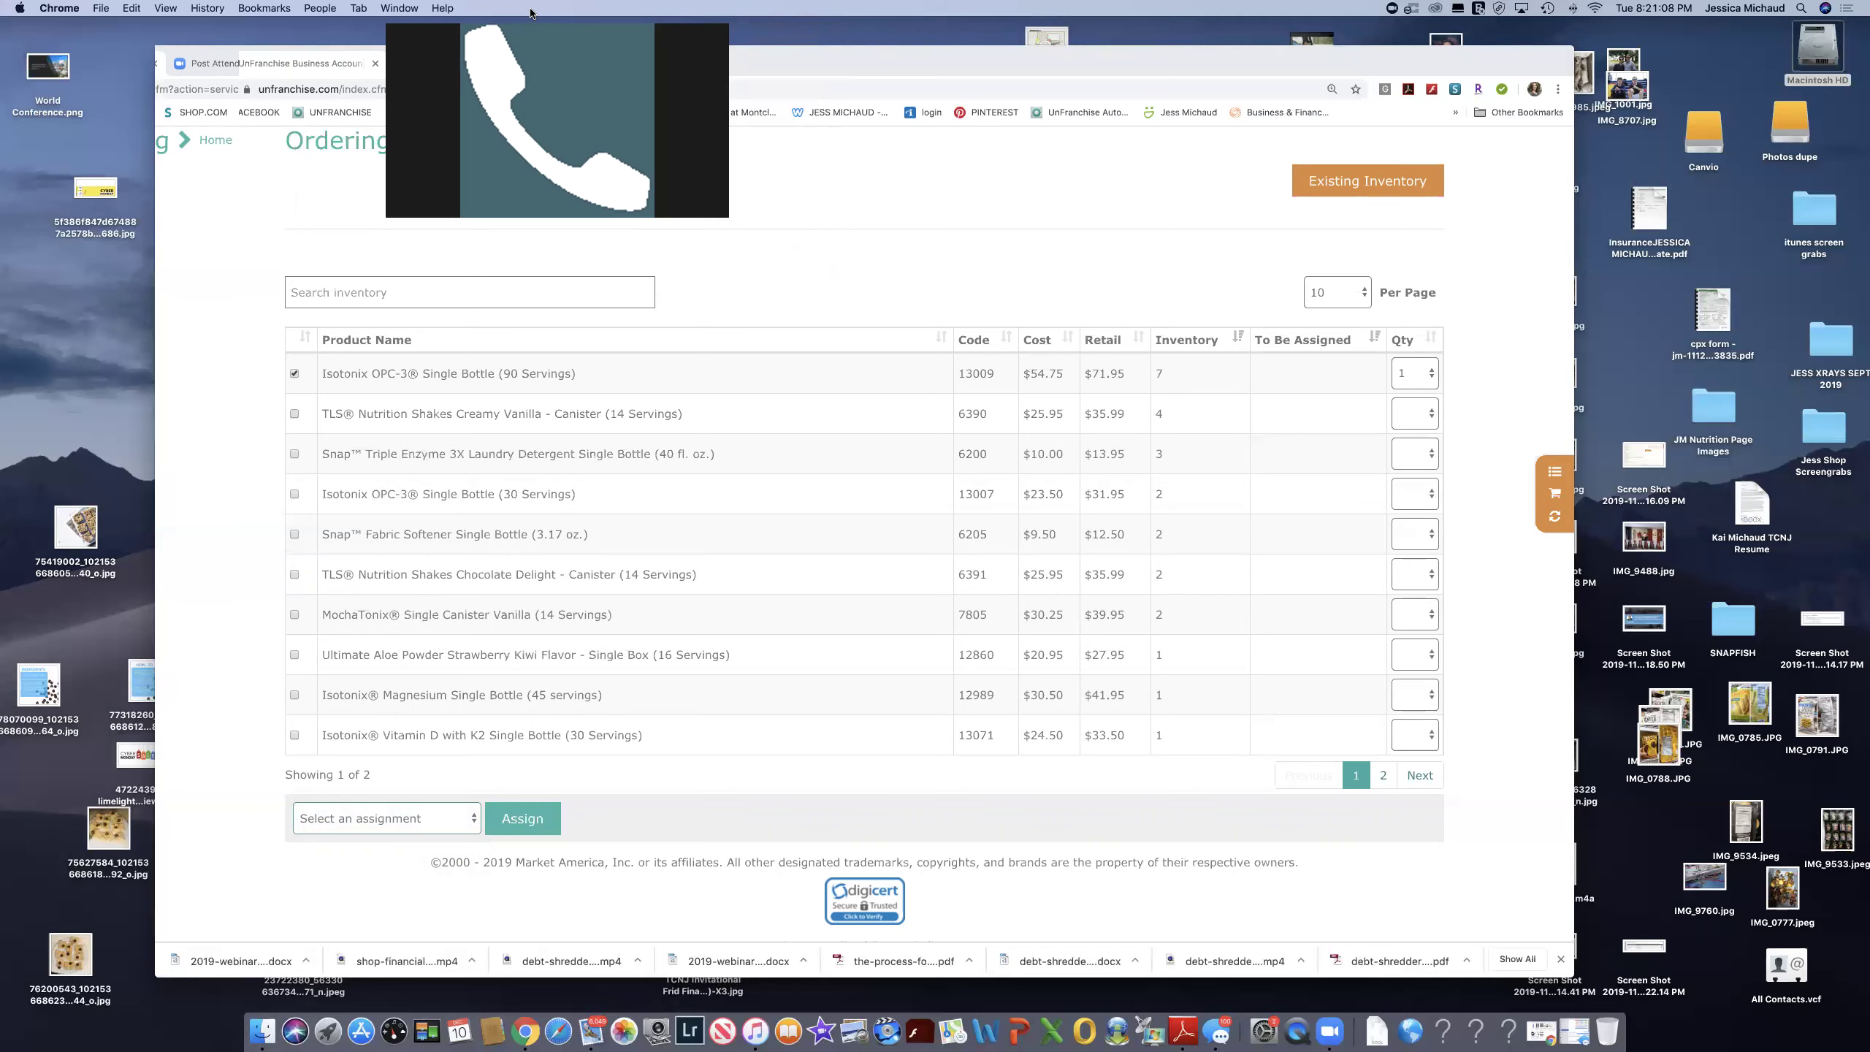
left_click(475, 824)
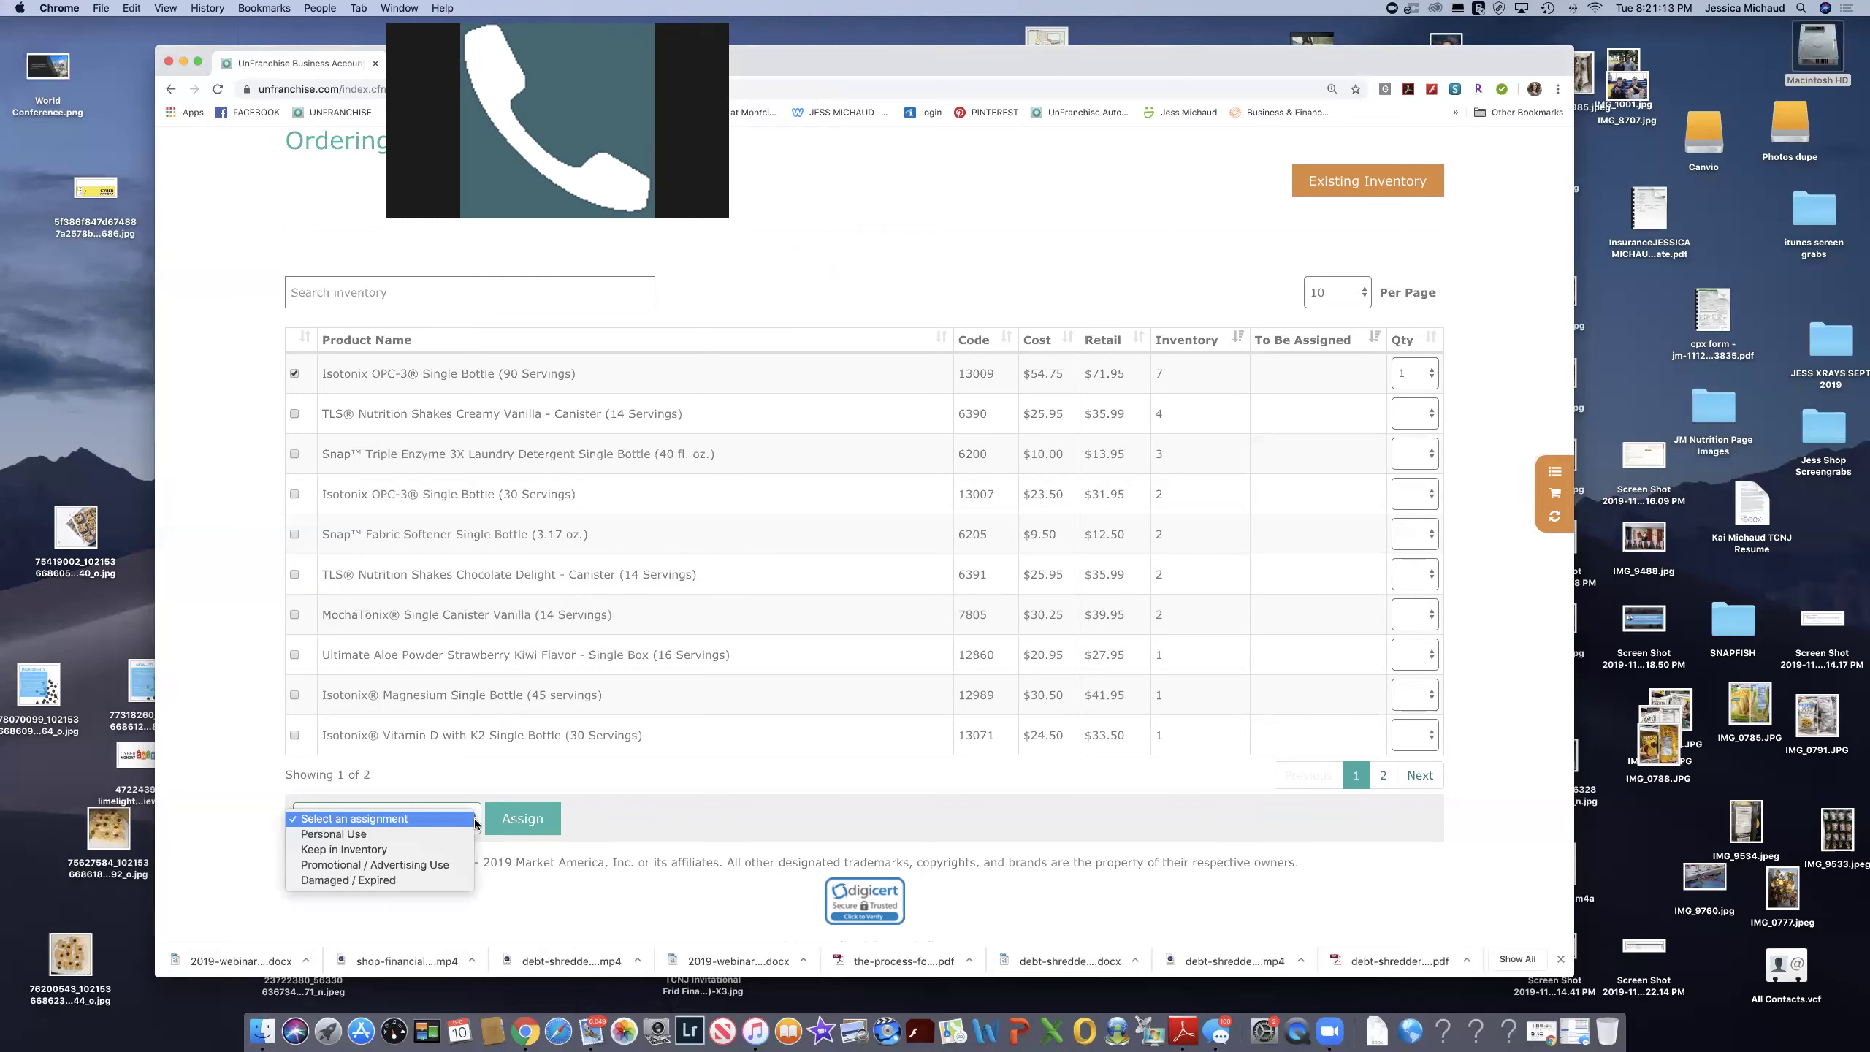
left_click(781, 828)
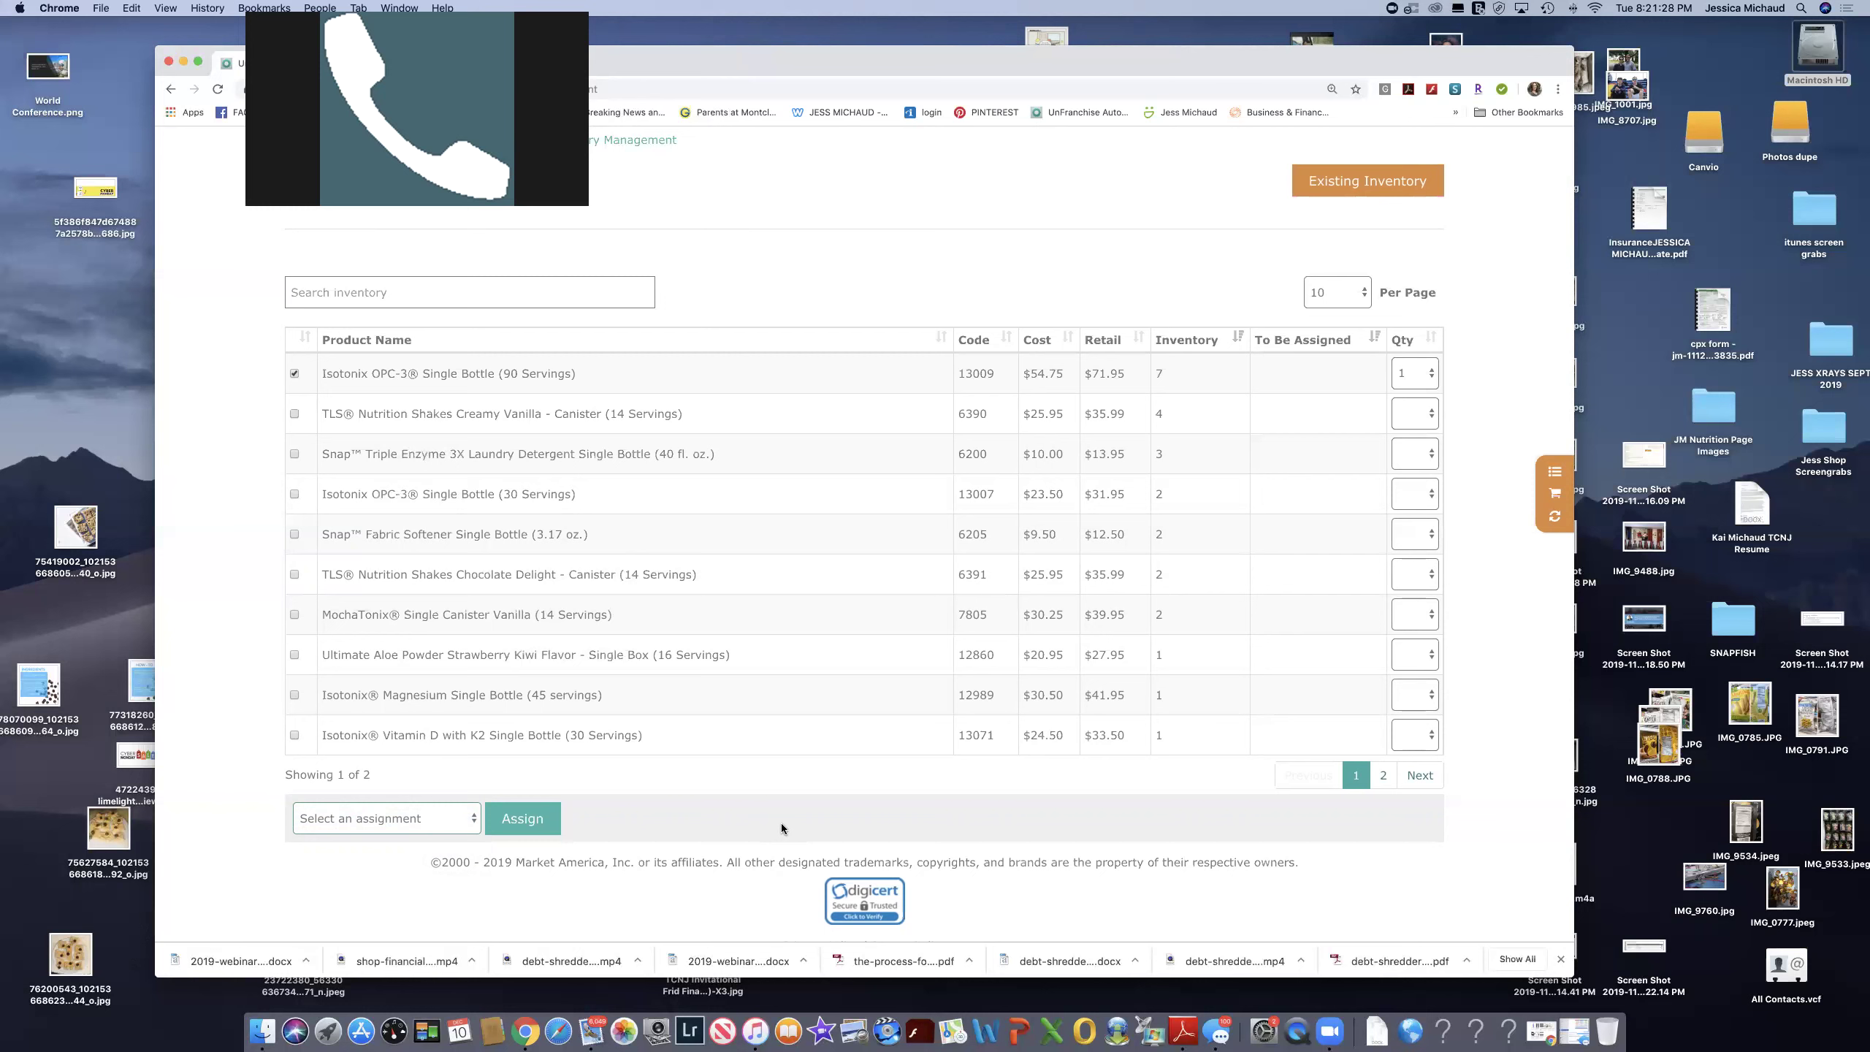
left_click(295, 374)
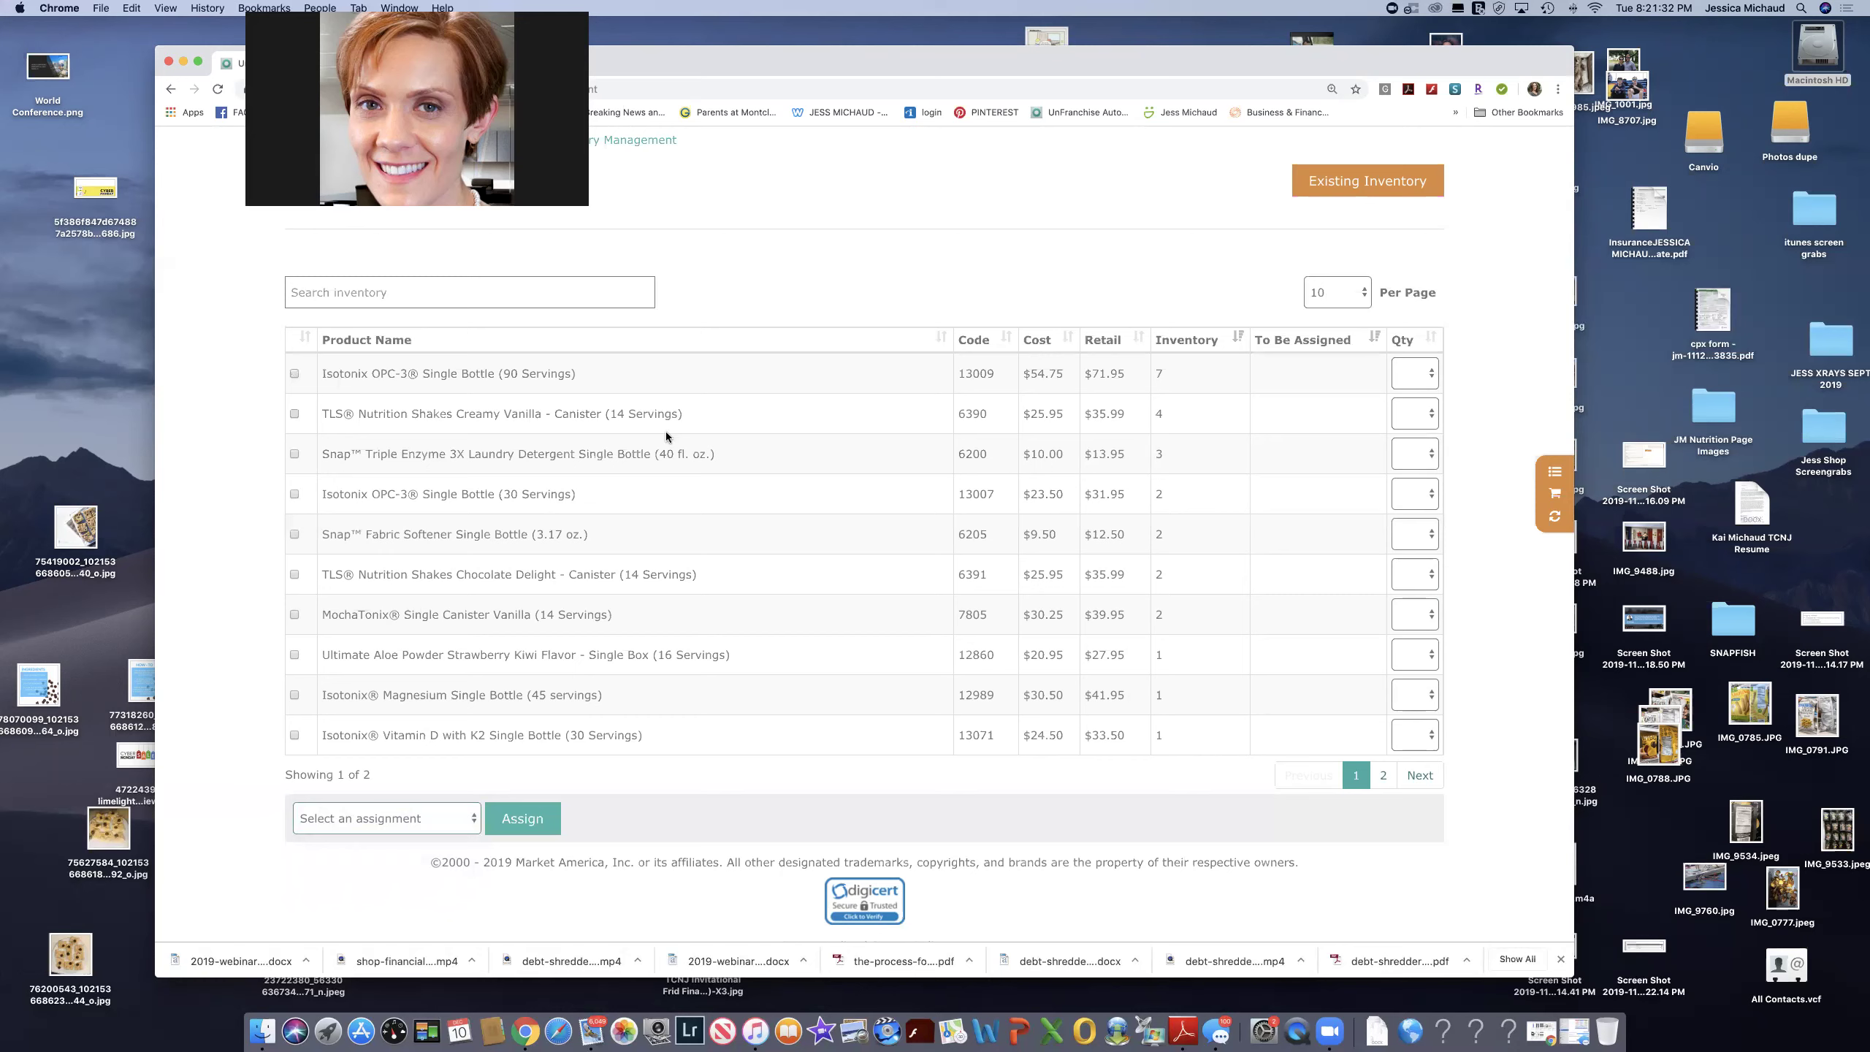
Enlarge the browser window showing the inventory list.
scroll(667, 435, "up", 2)
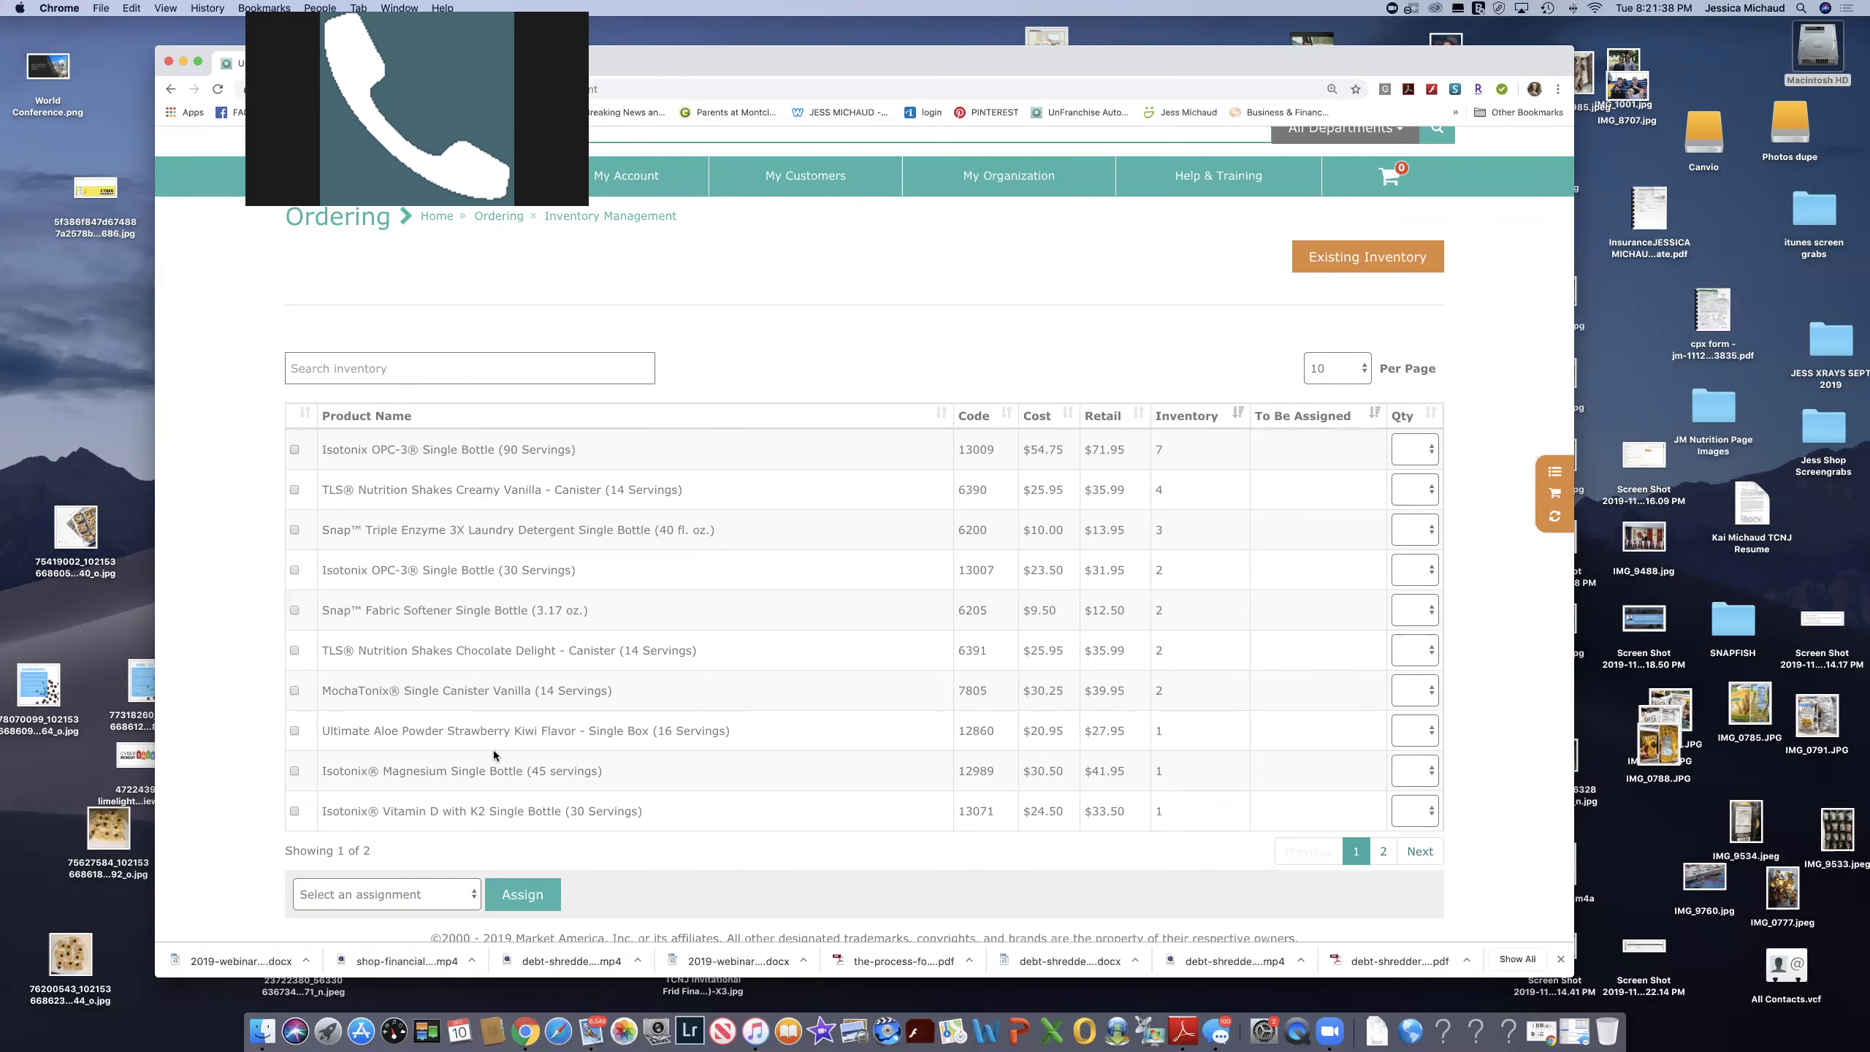
scroll(903, 503, "up", 3)
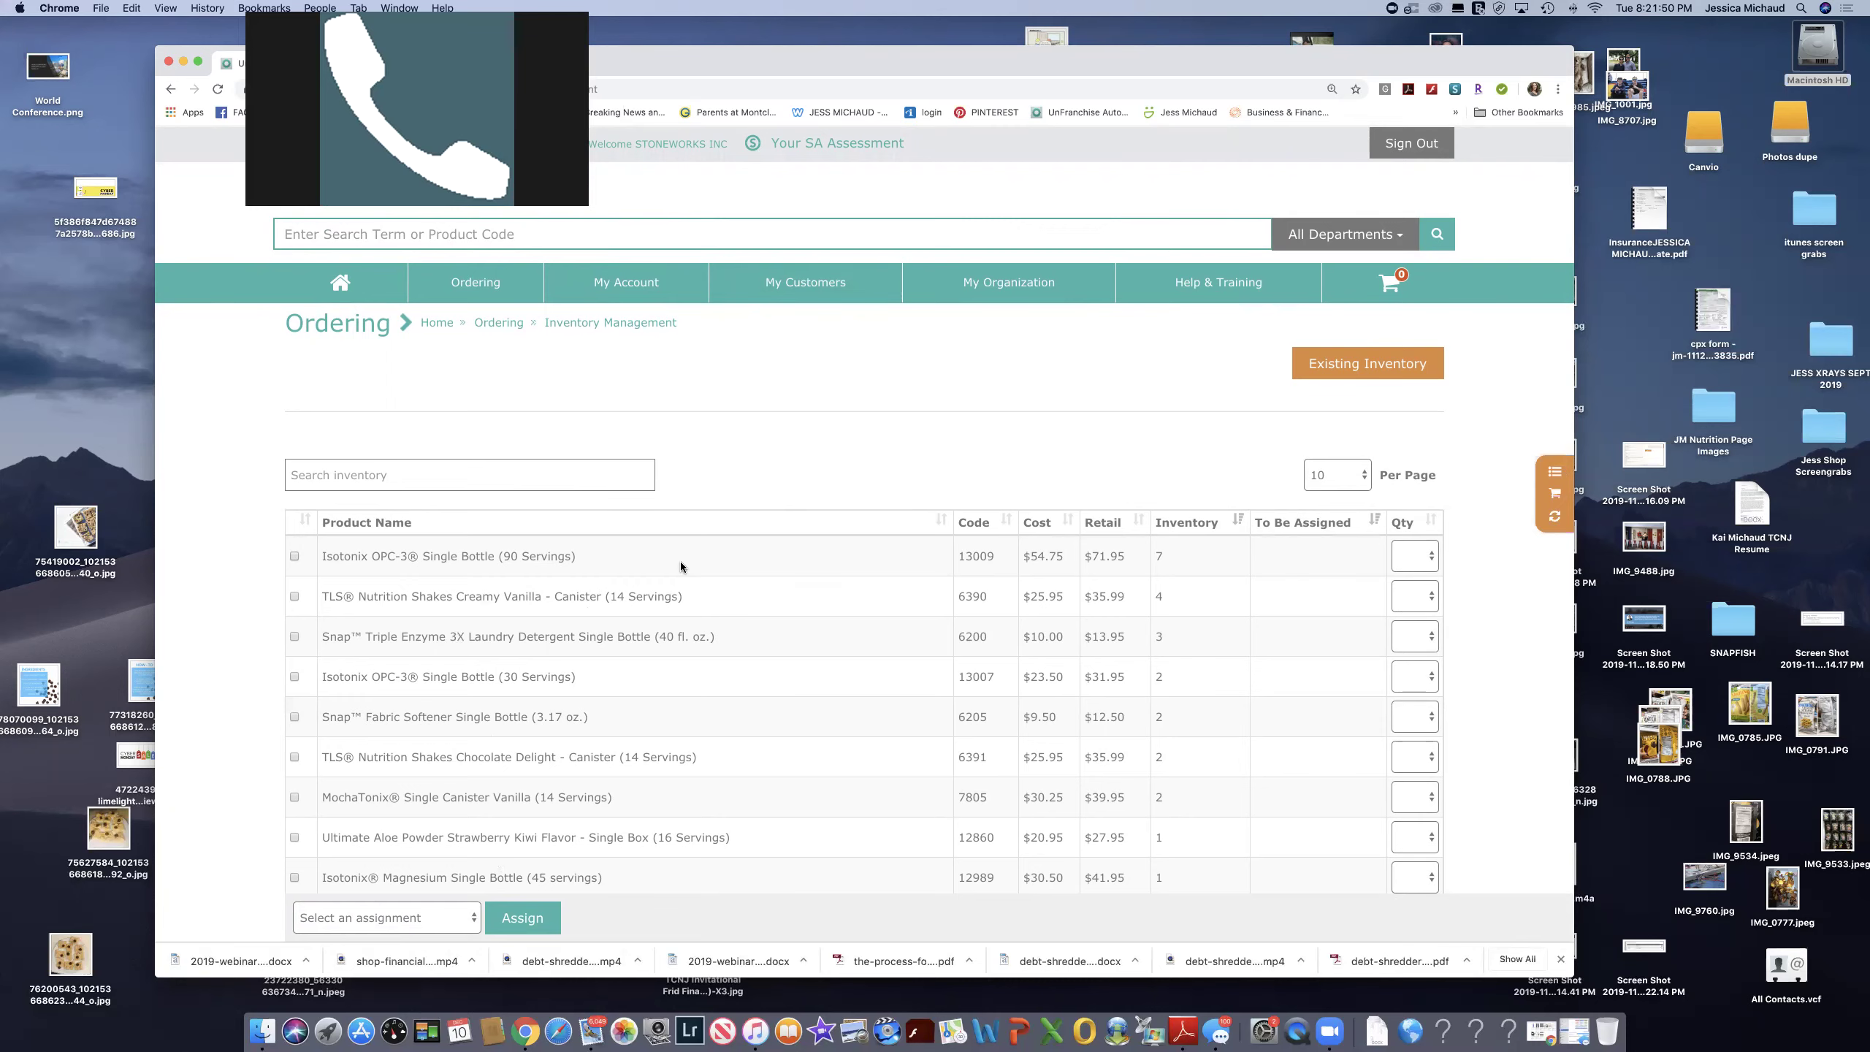
scroll(681, 561, "down", 3)
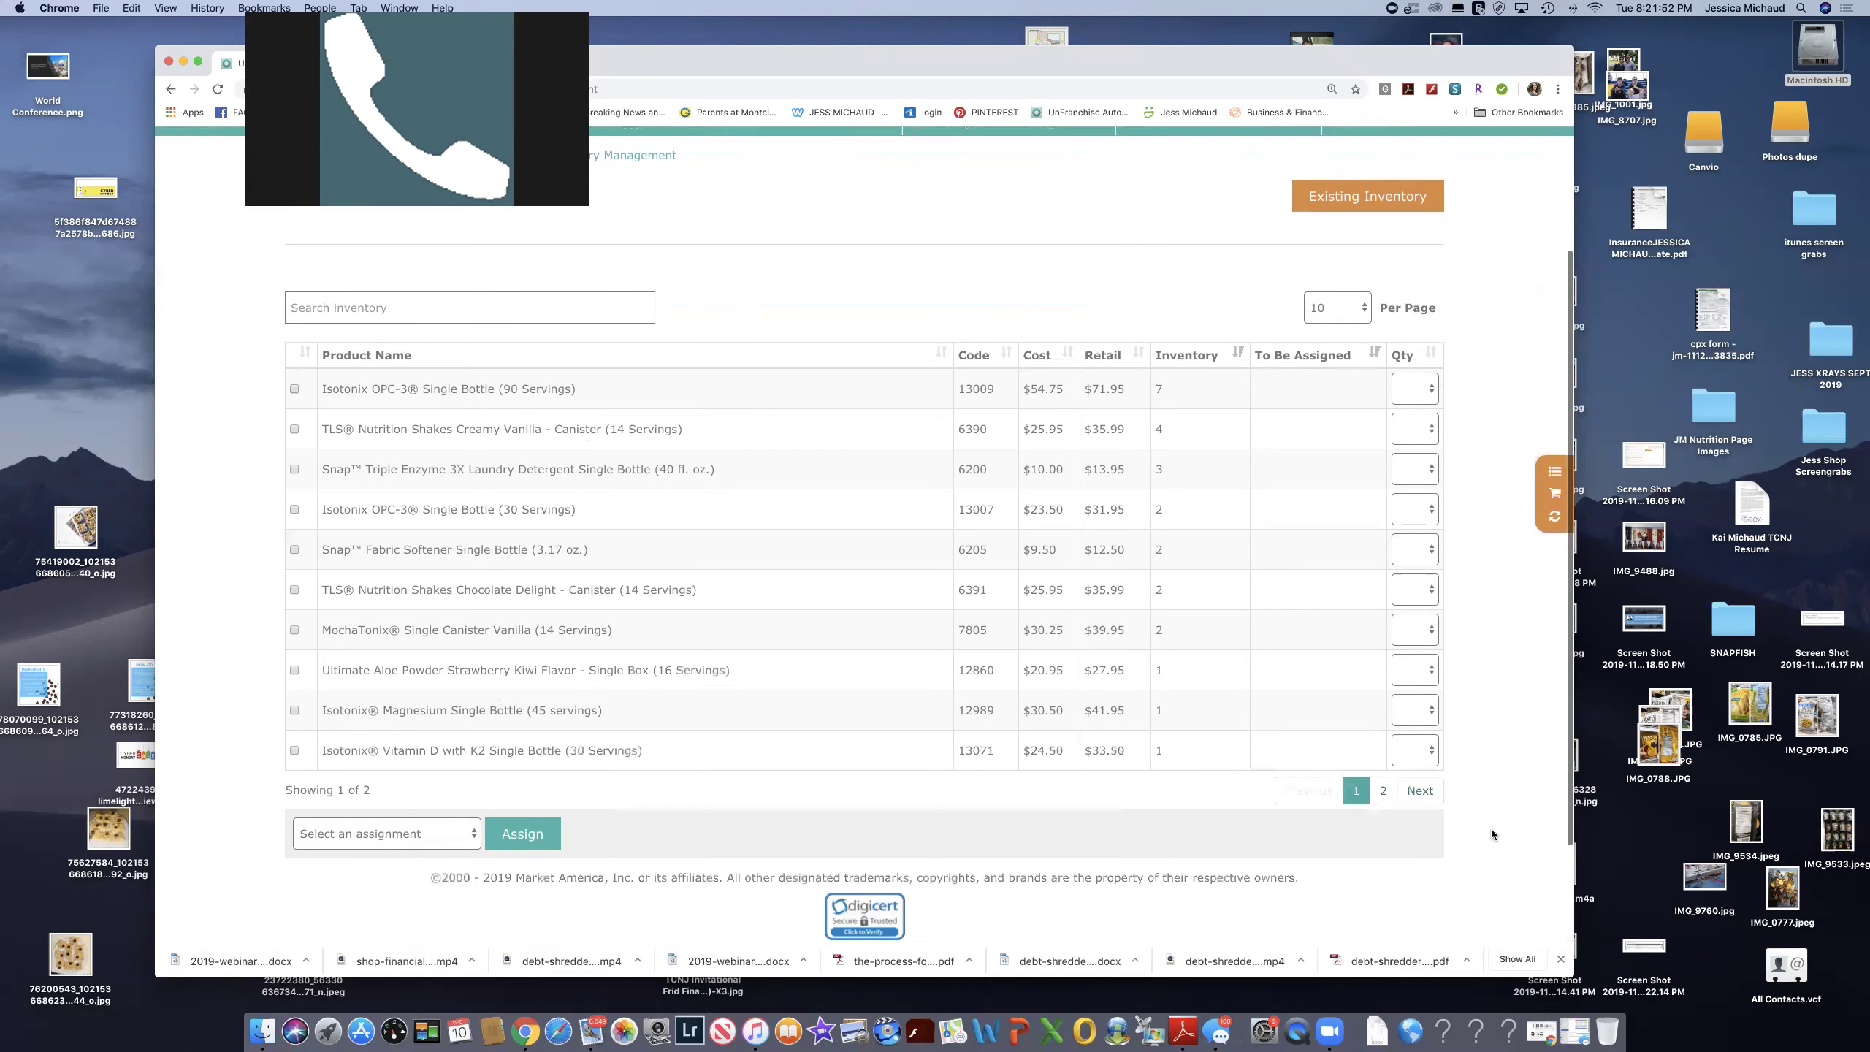
left_click_drag(1574, 972, 1860, 988)
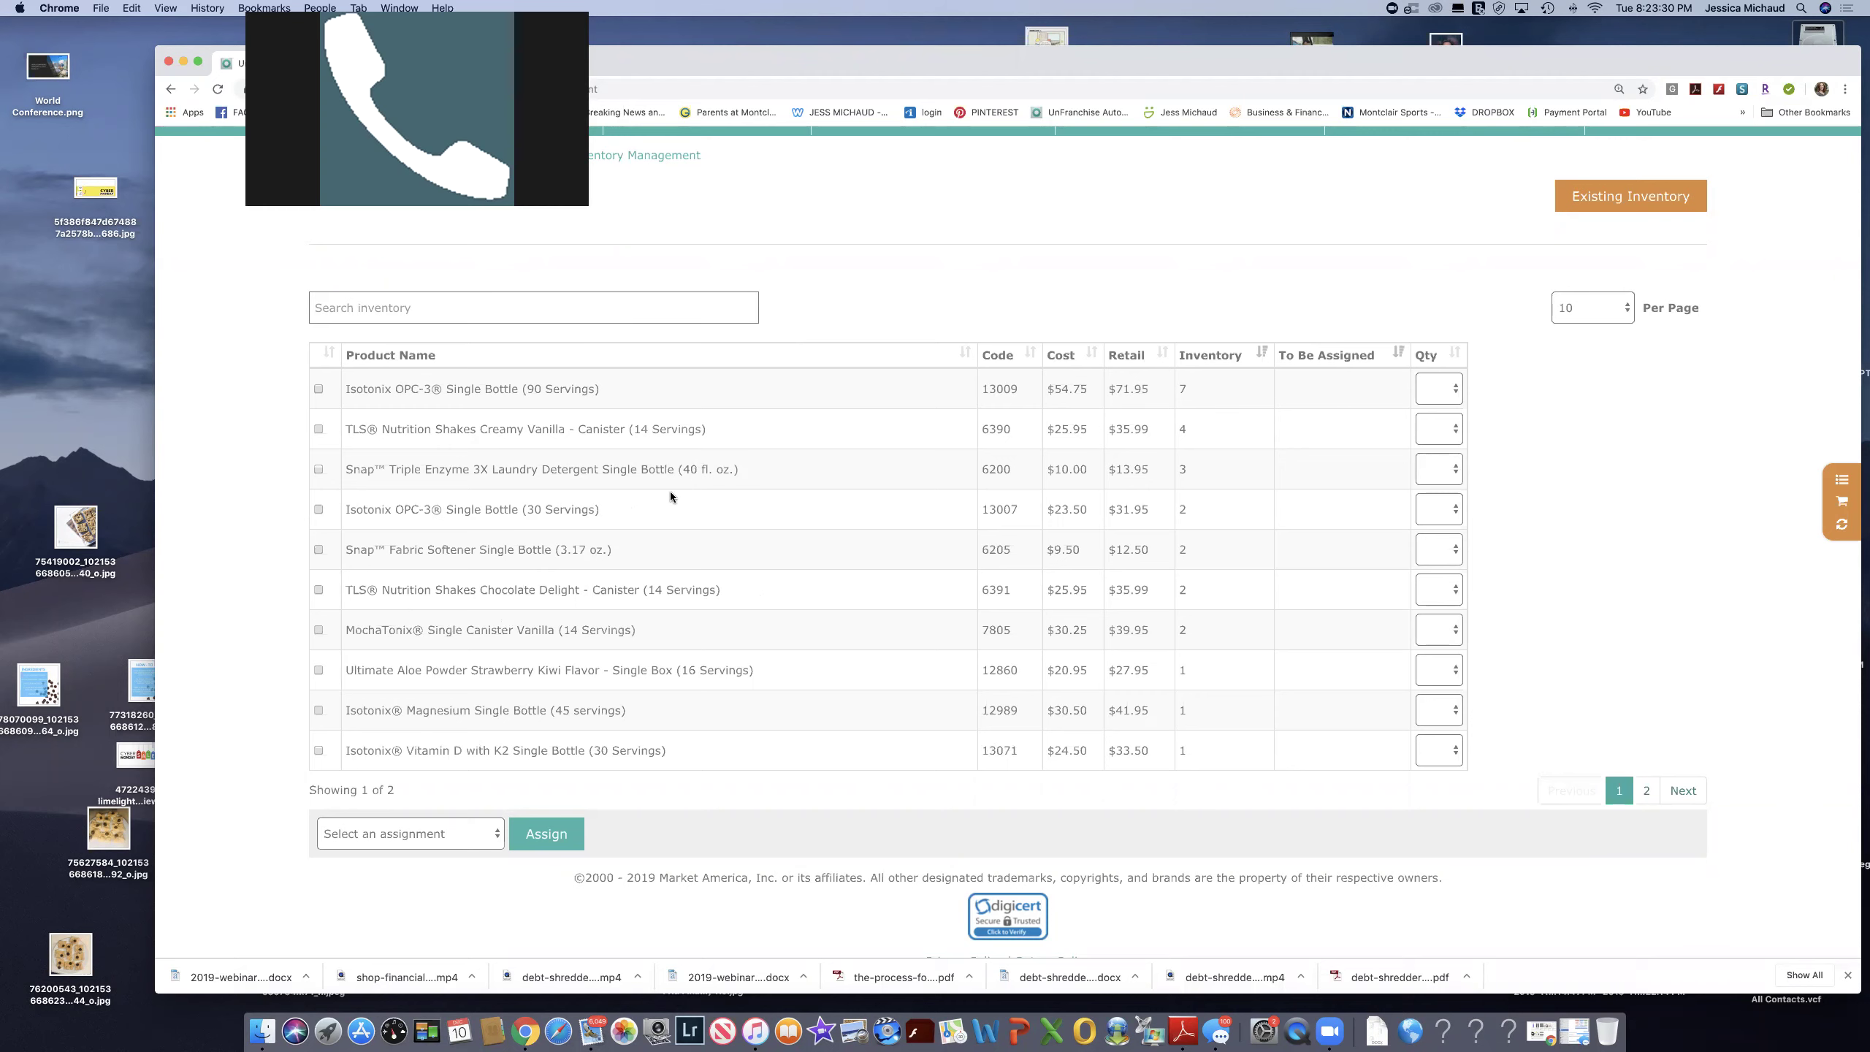
Open Order History and review the most recent orders in the Order Tracking Summary.
scroll(669, 492, "up", 3)
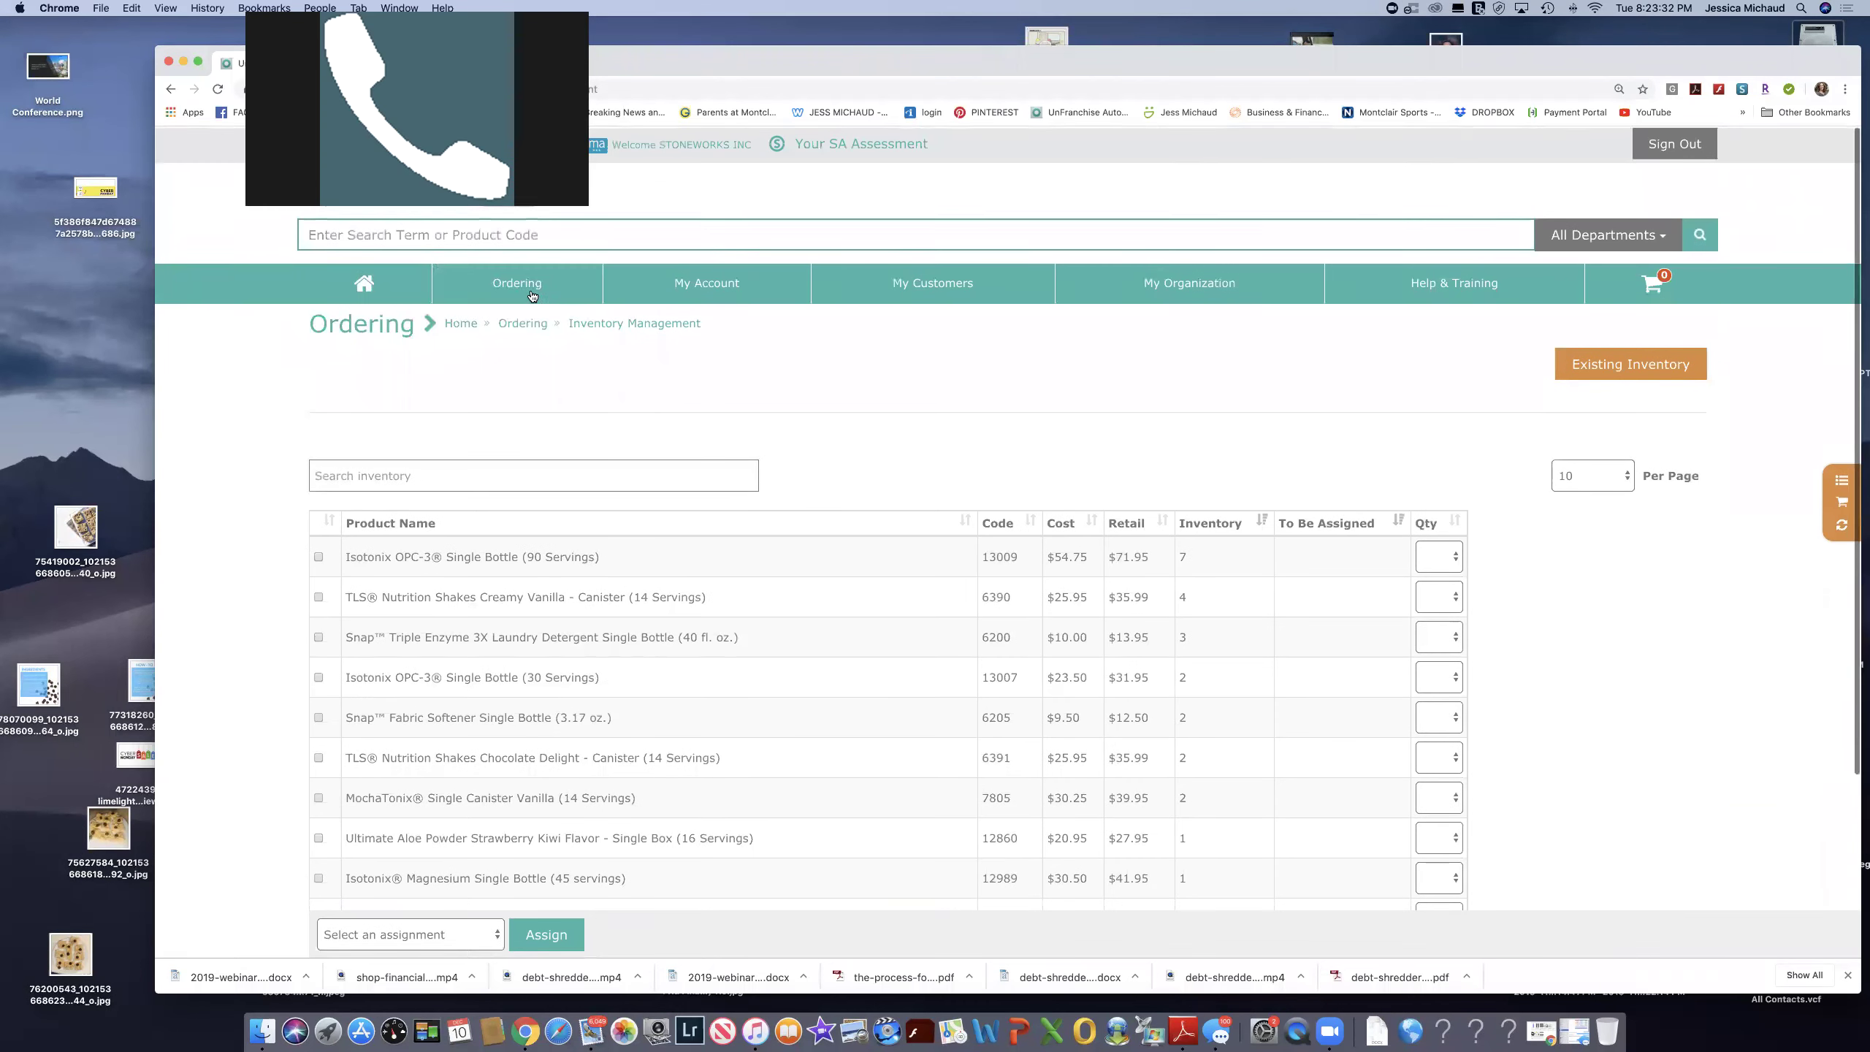
mouse_move(517, 282)
left_click(523, 458)
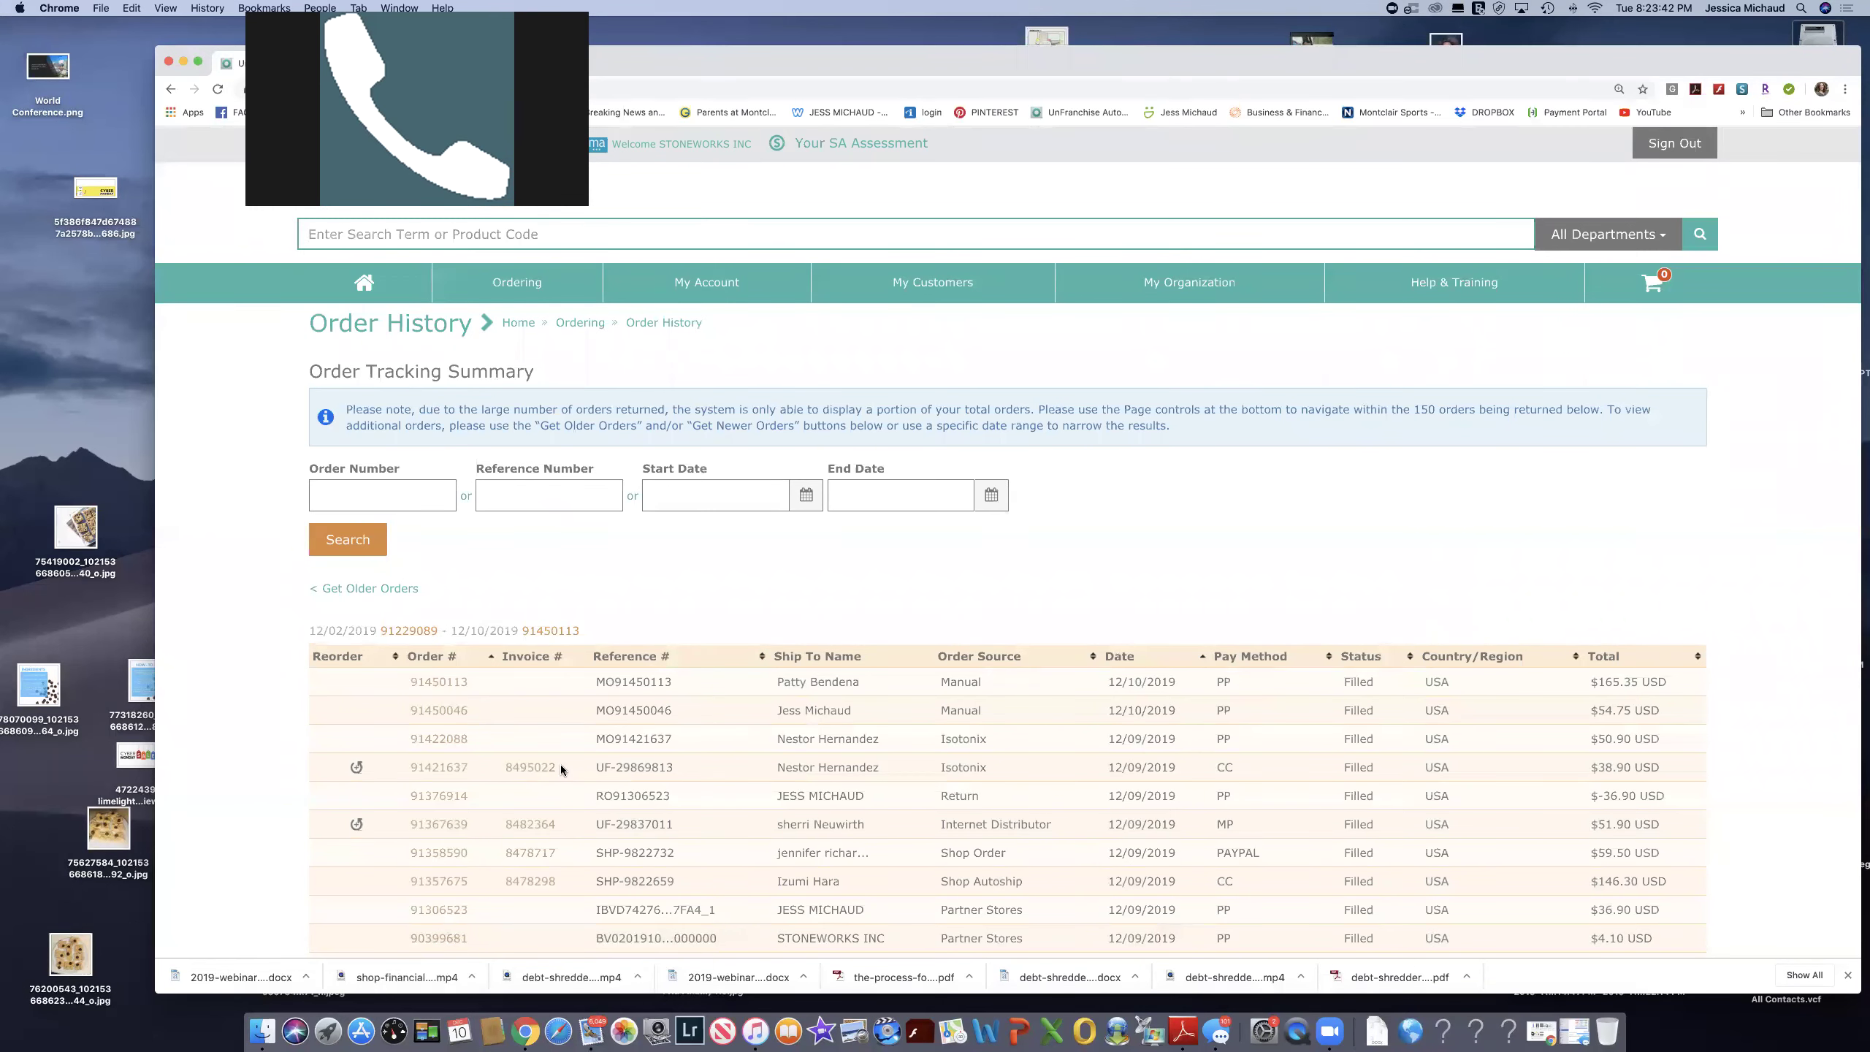
scroll(561, 765, "down", 3)
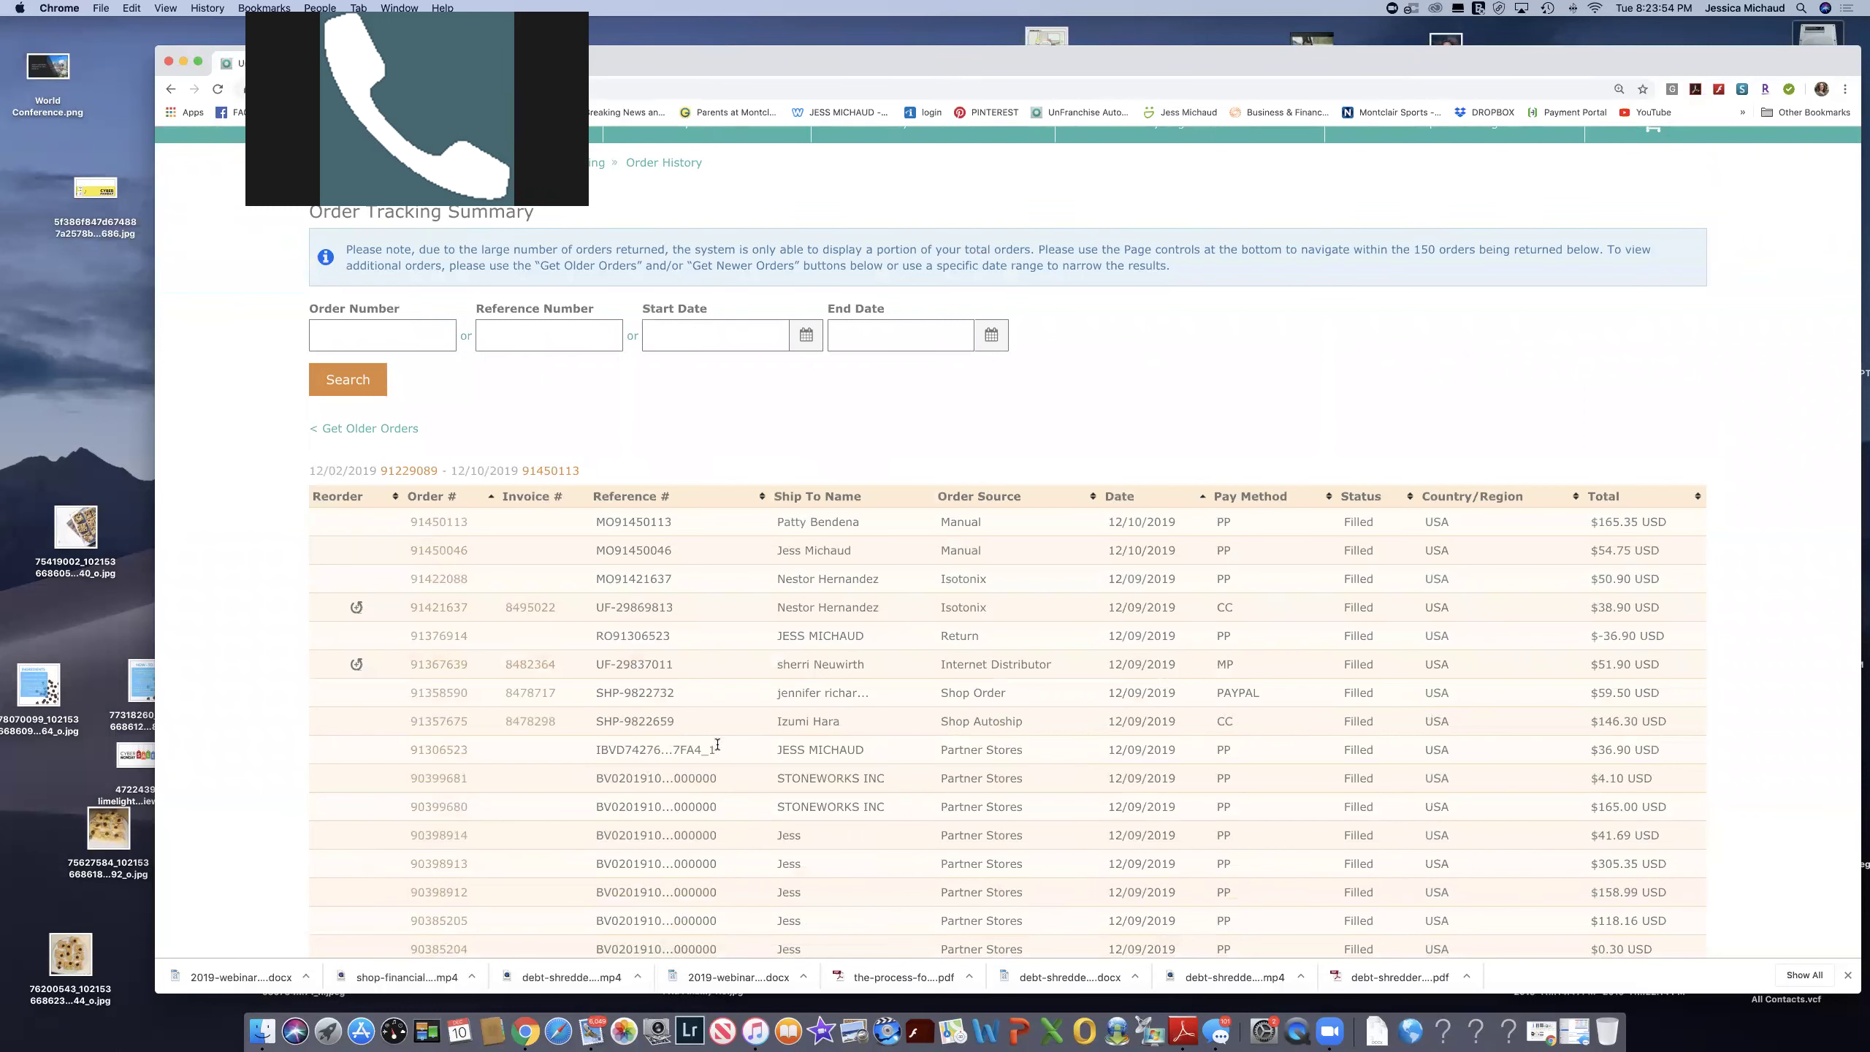
scroll(708, 758, "up", 3)
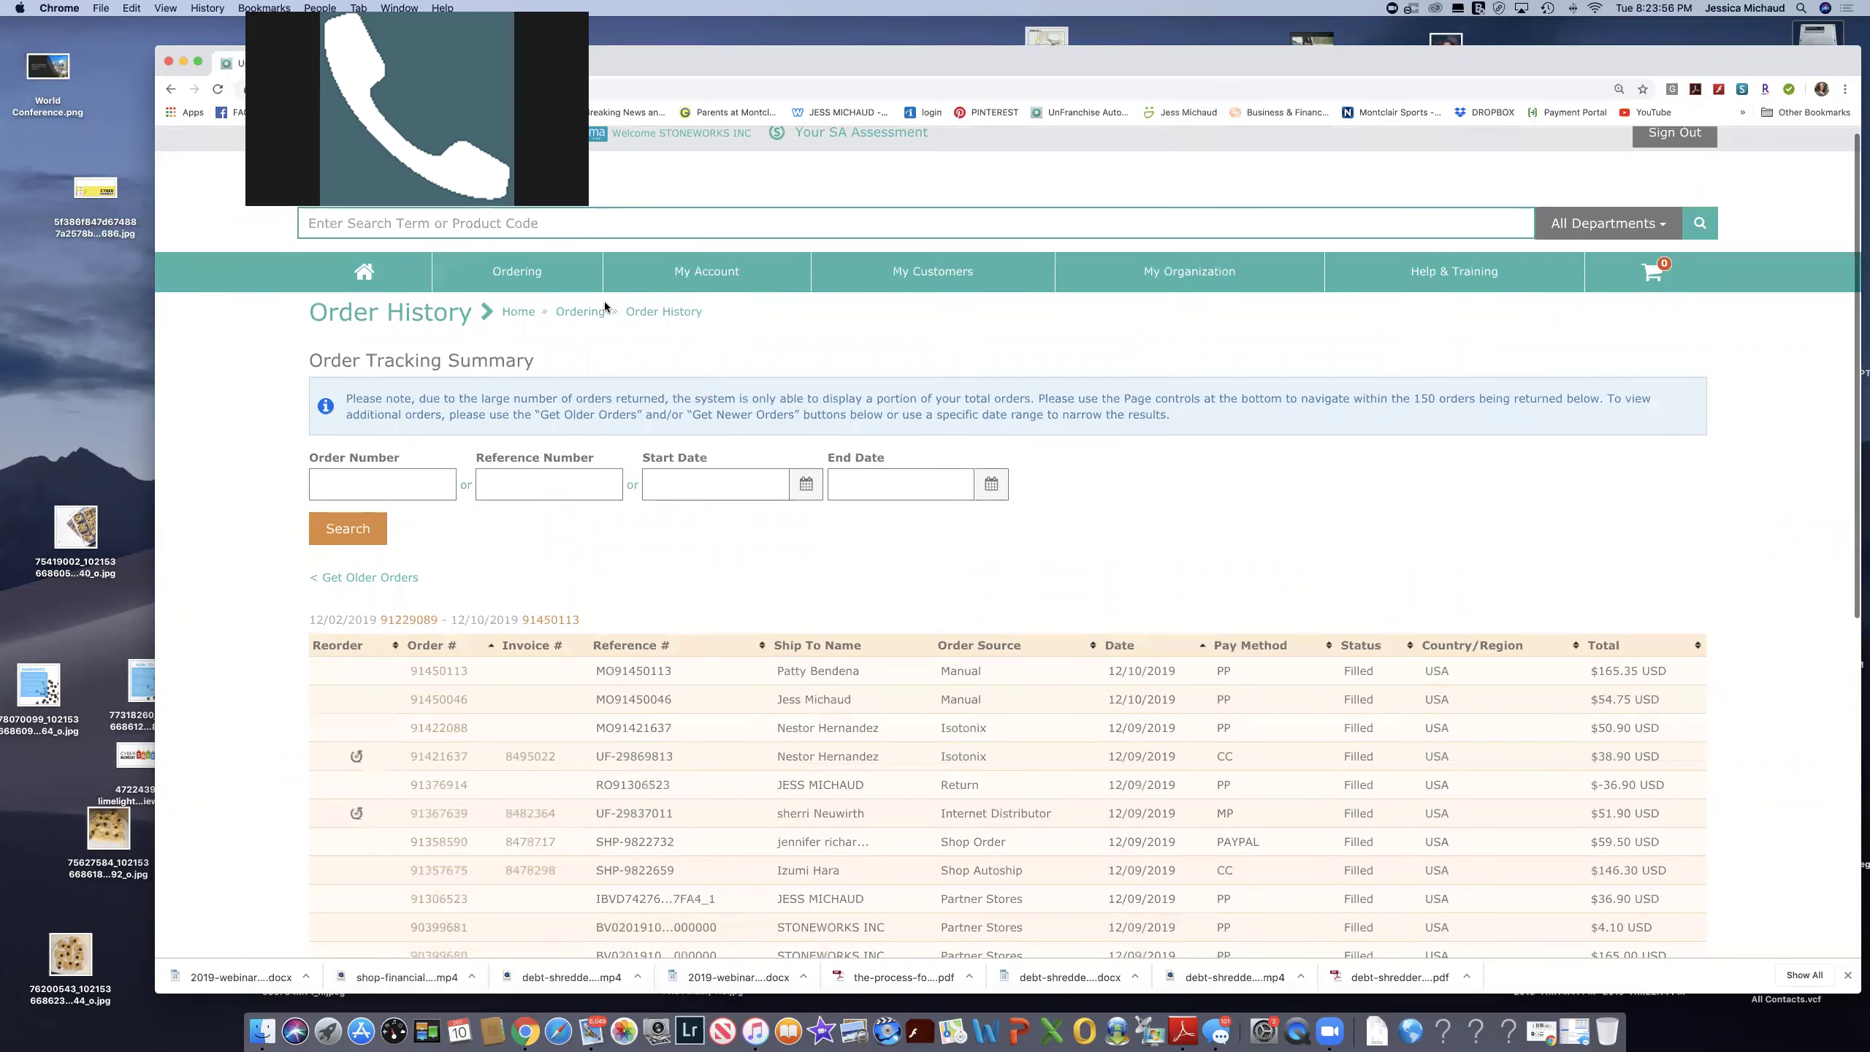
Return to Form 1000 and review its order totals and the individual orders available for BDC assignment.
mouse_move(711, 282)
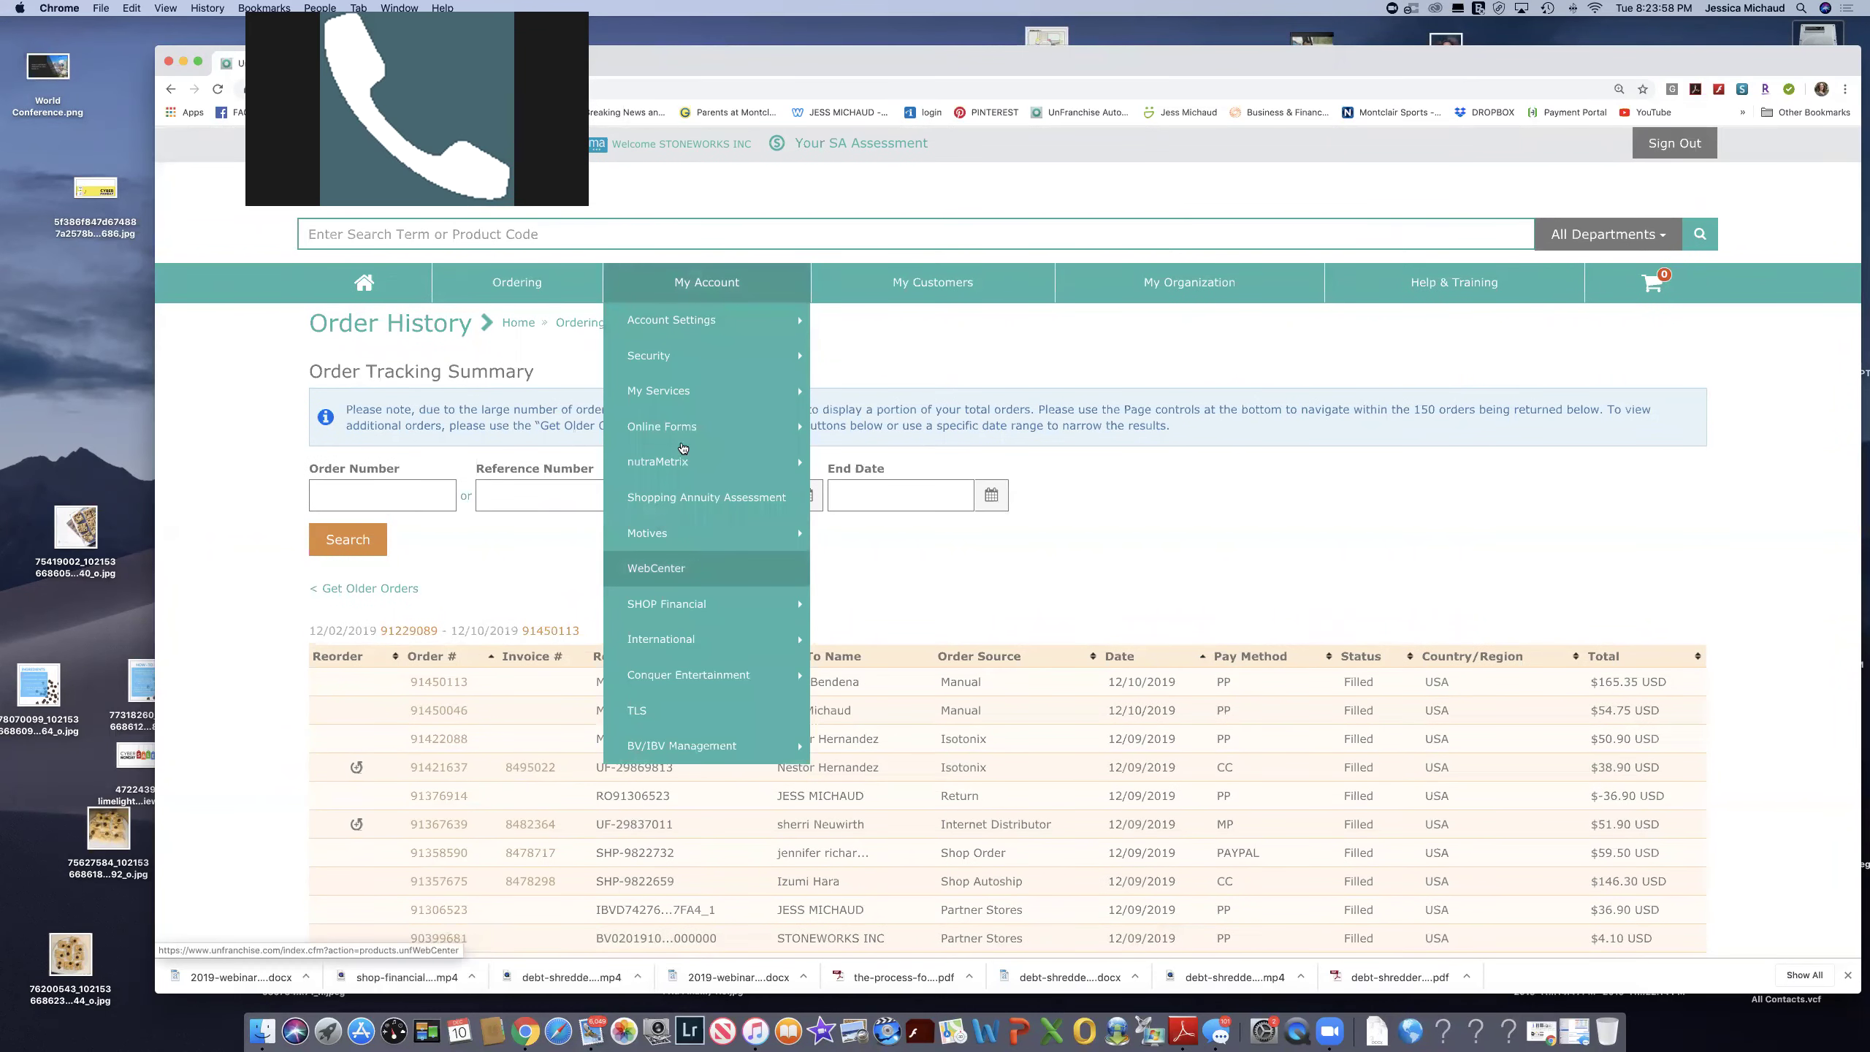
mouse_move(780, 432)
left_click(855, 427)
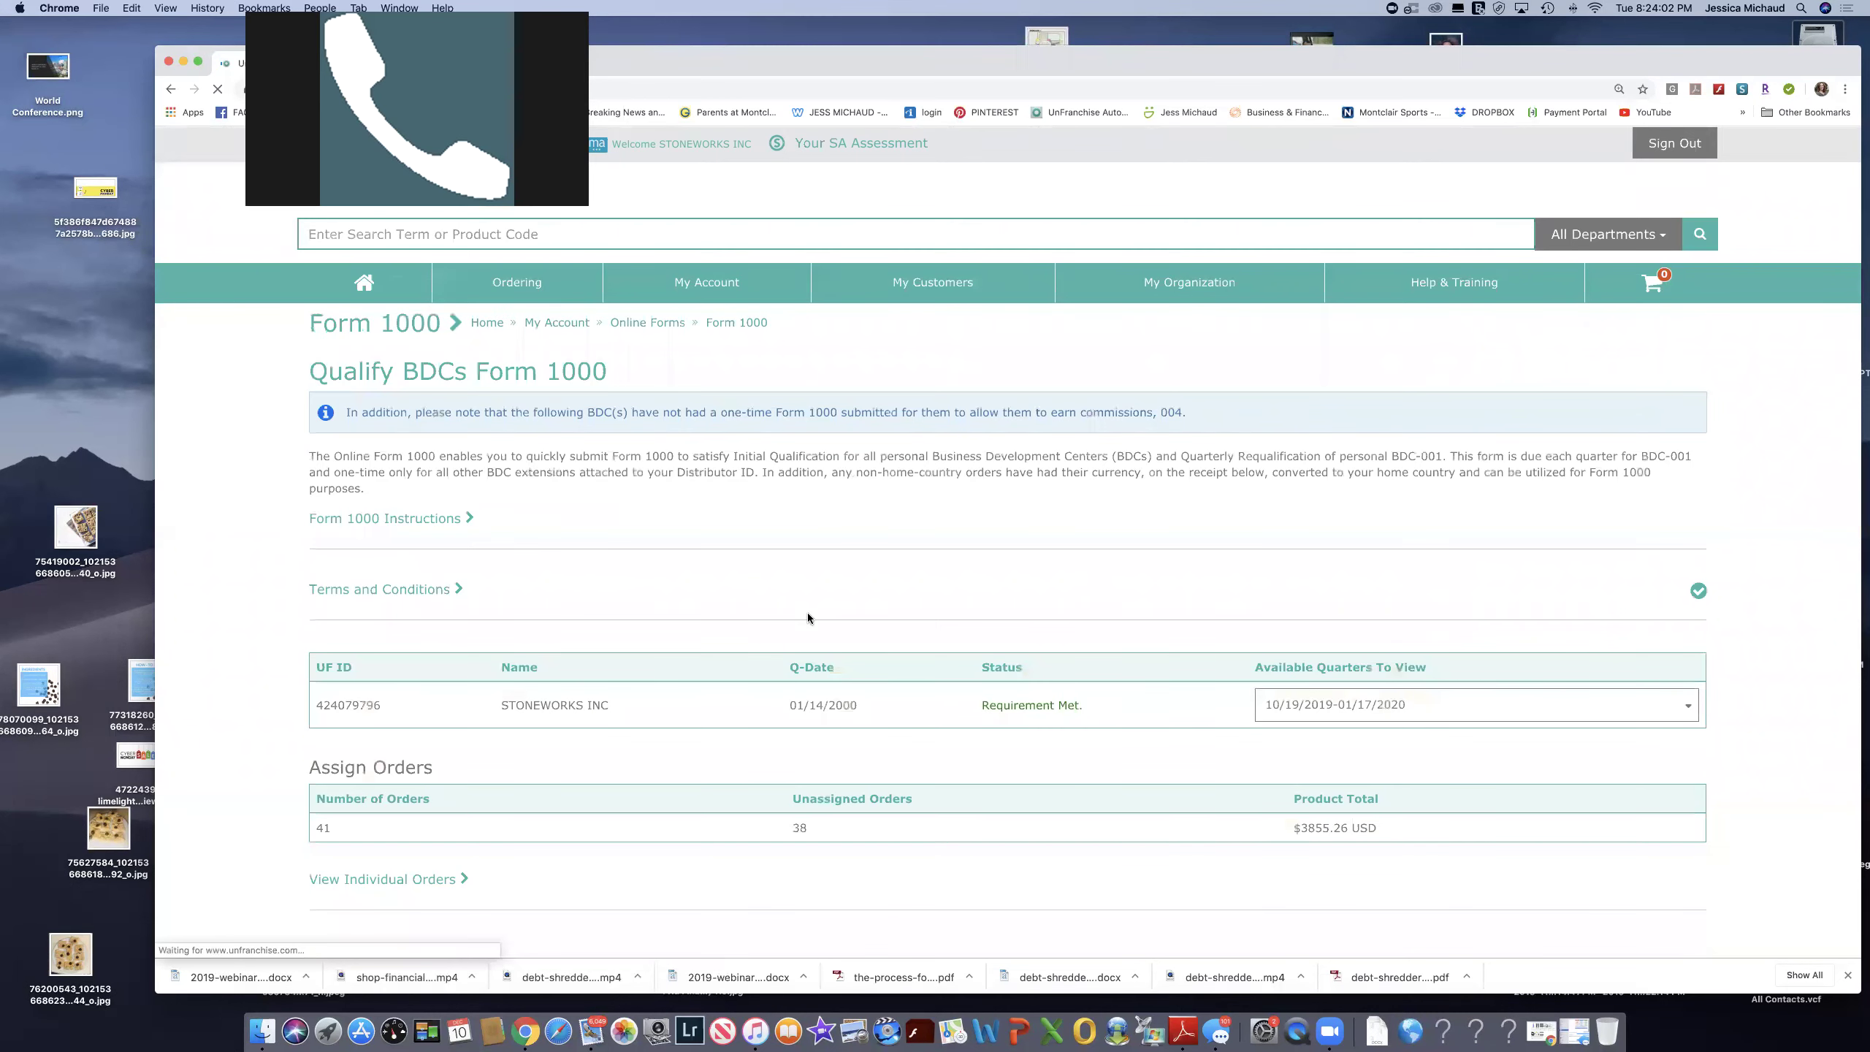
scroll(807, 612, "down", 2)
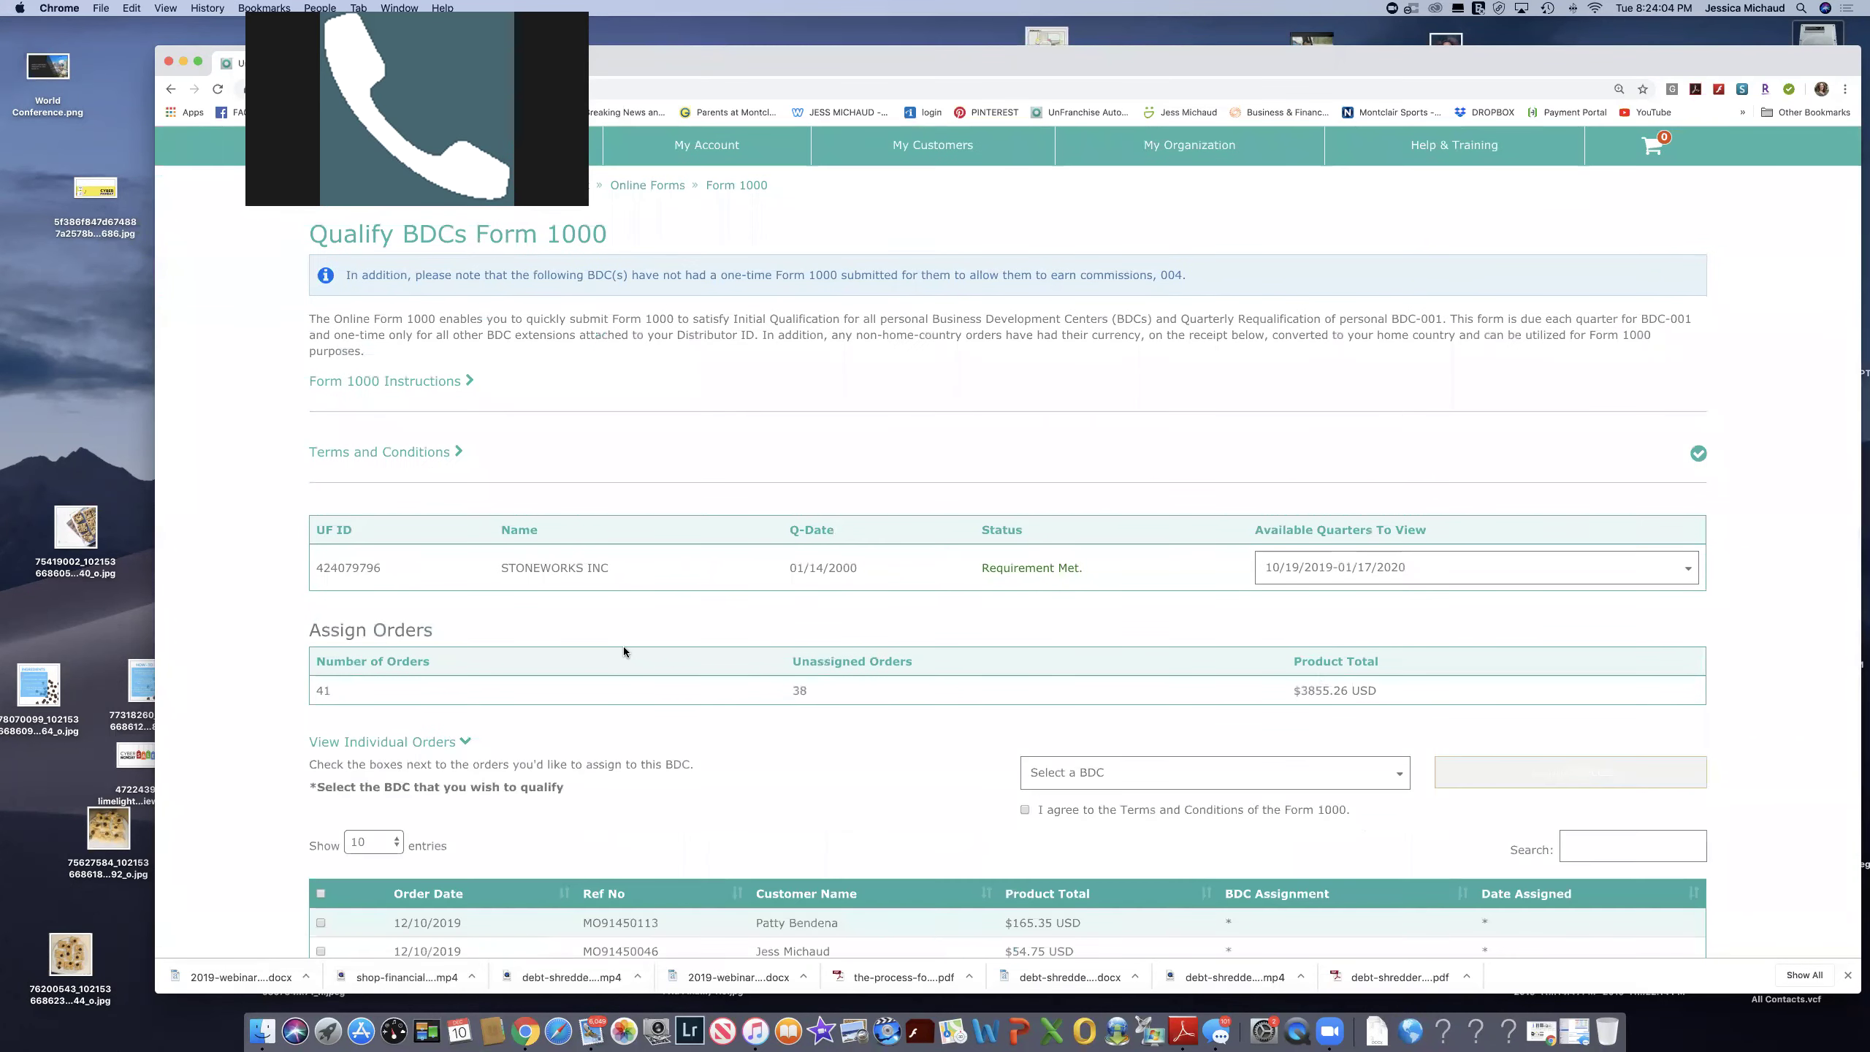
scroll(722, 640, "down", 5)
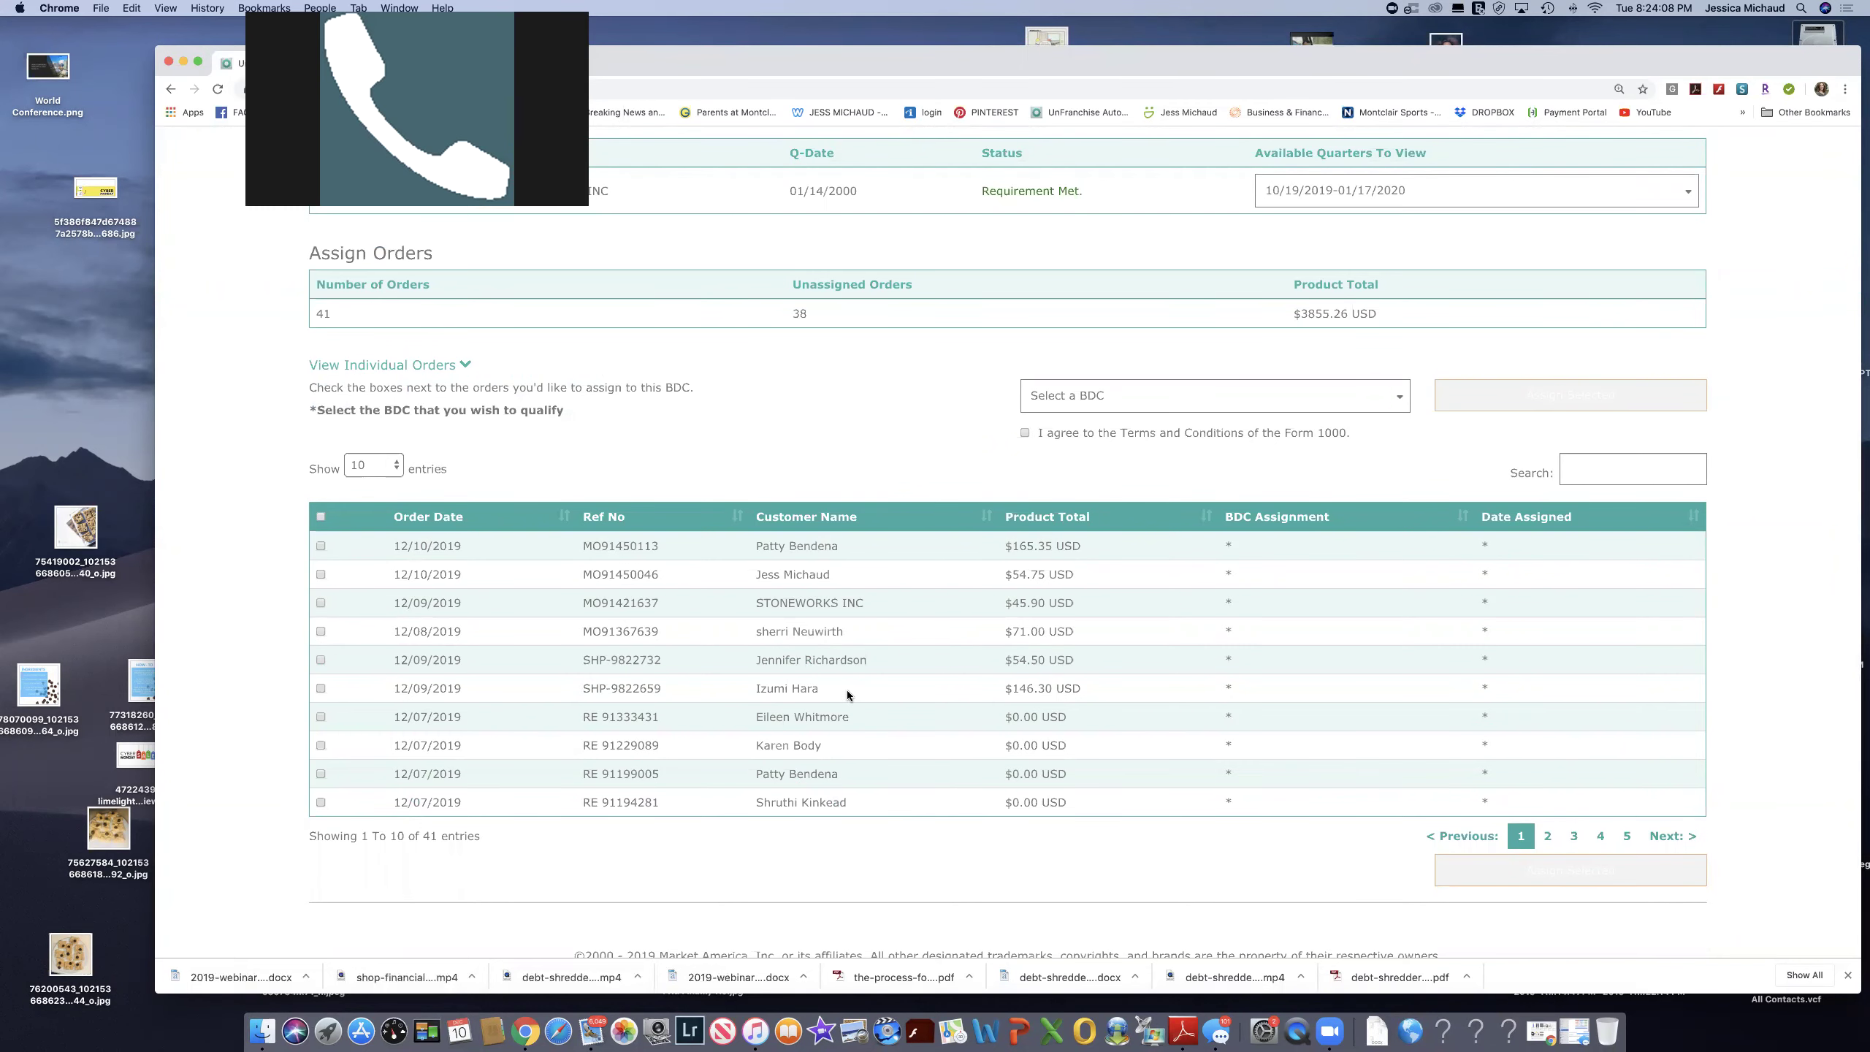
scroll(849, 694, "up", 7)
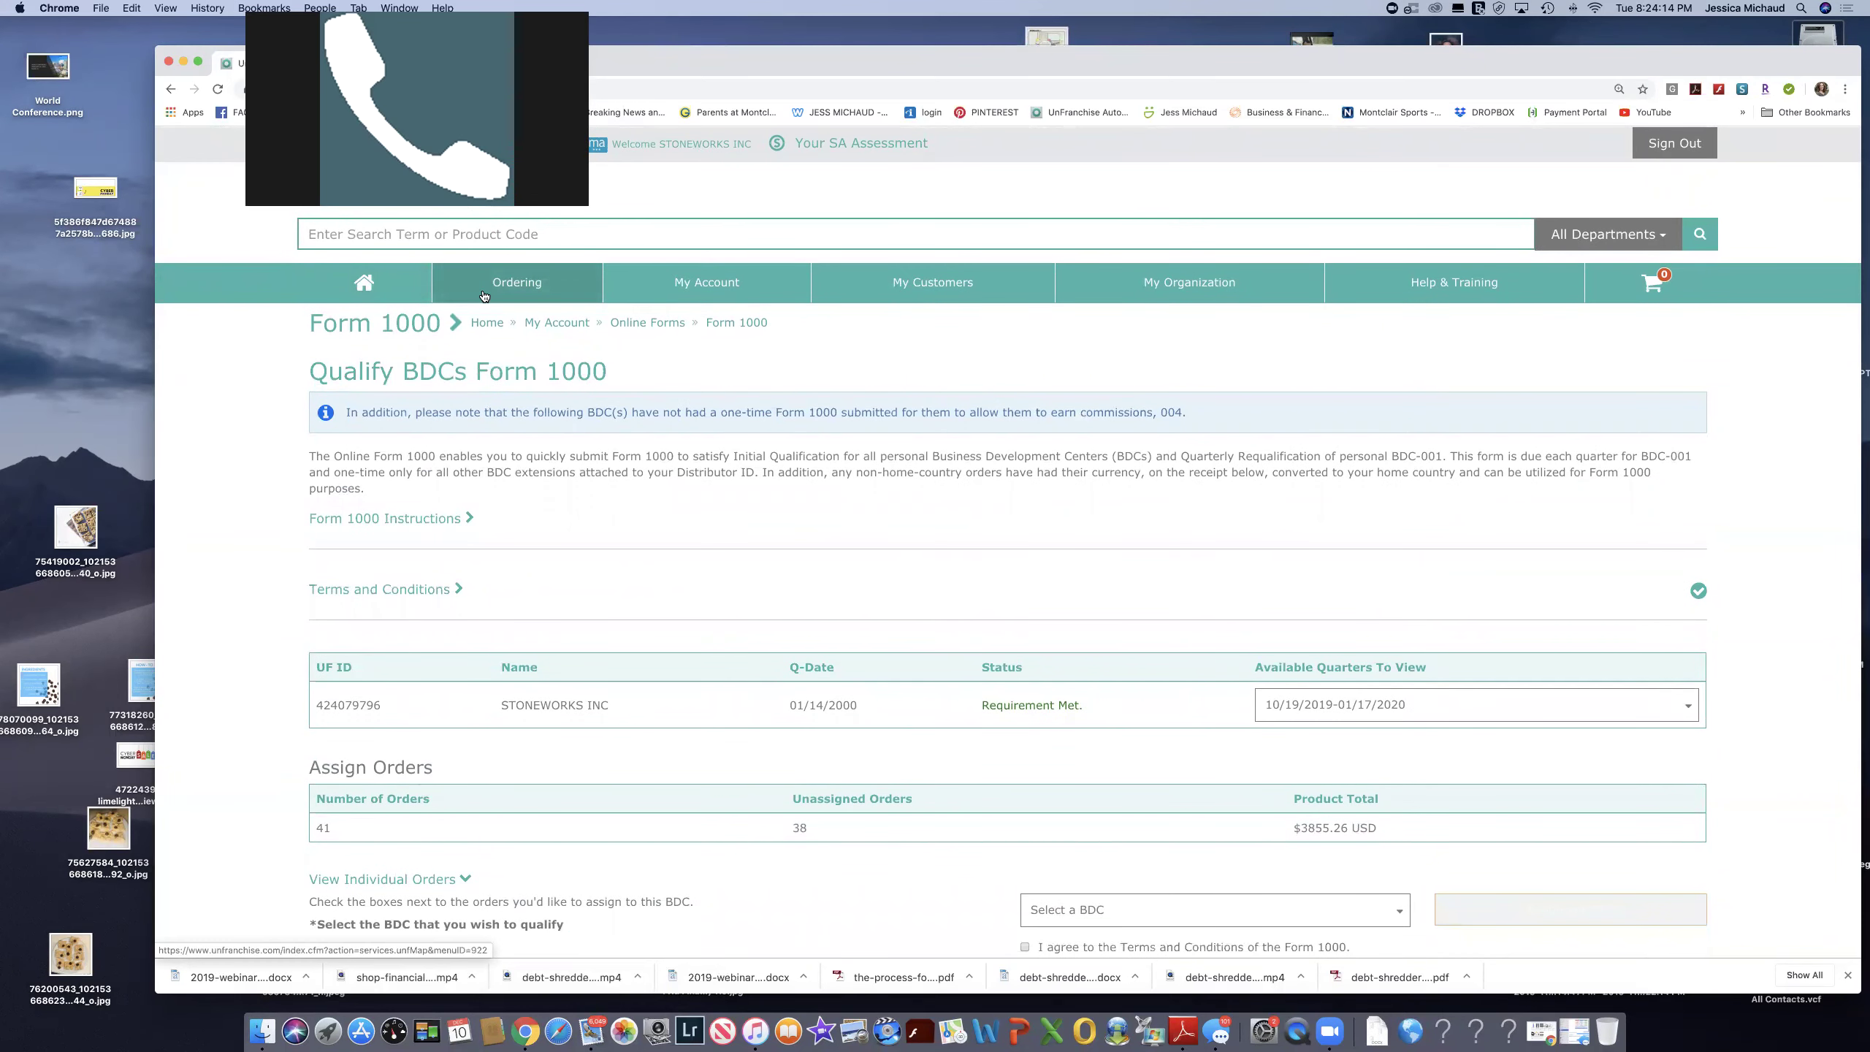
scroll(728, 335, "down", 5)
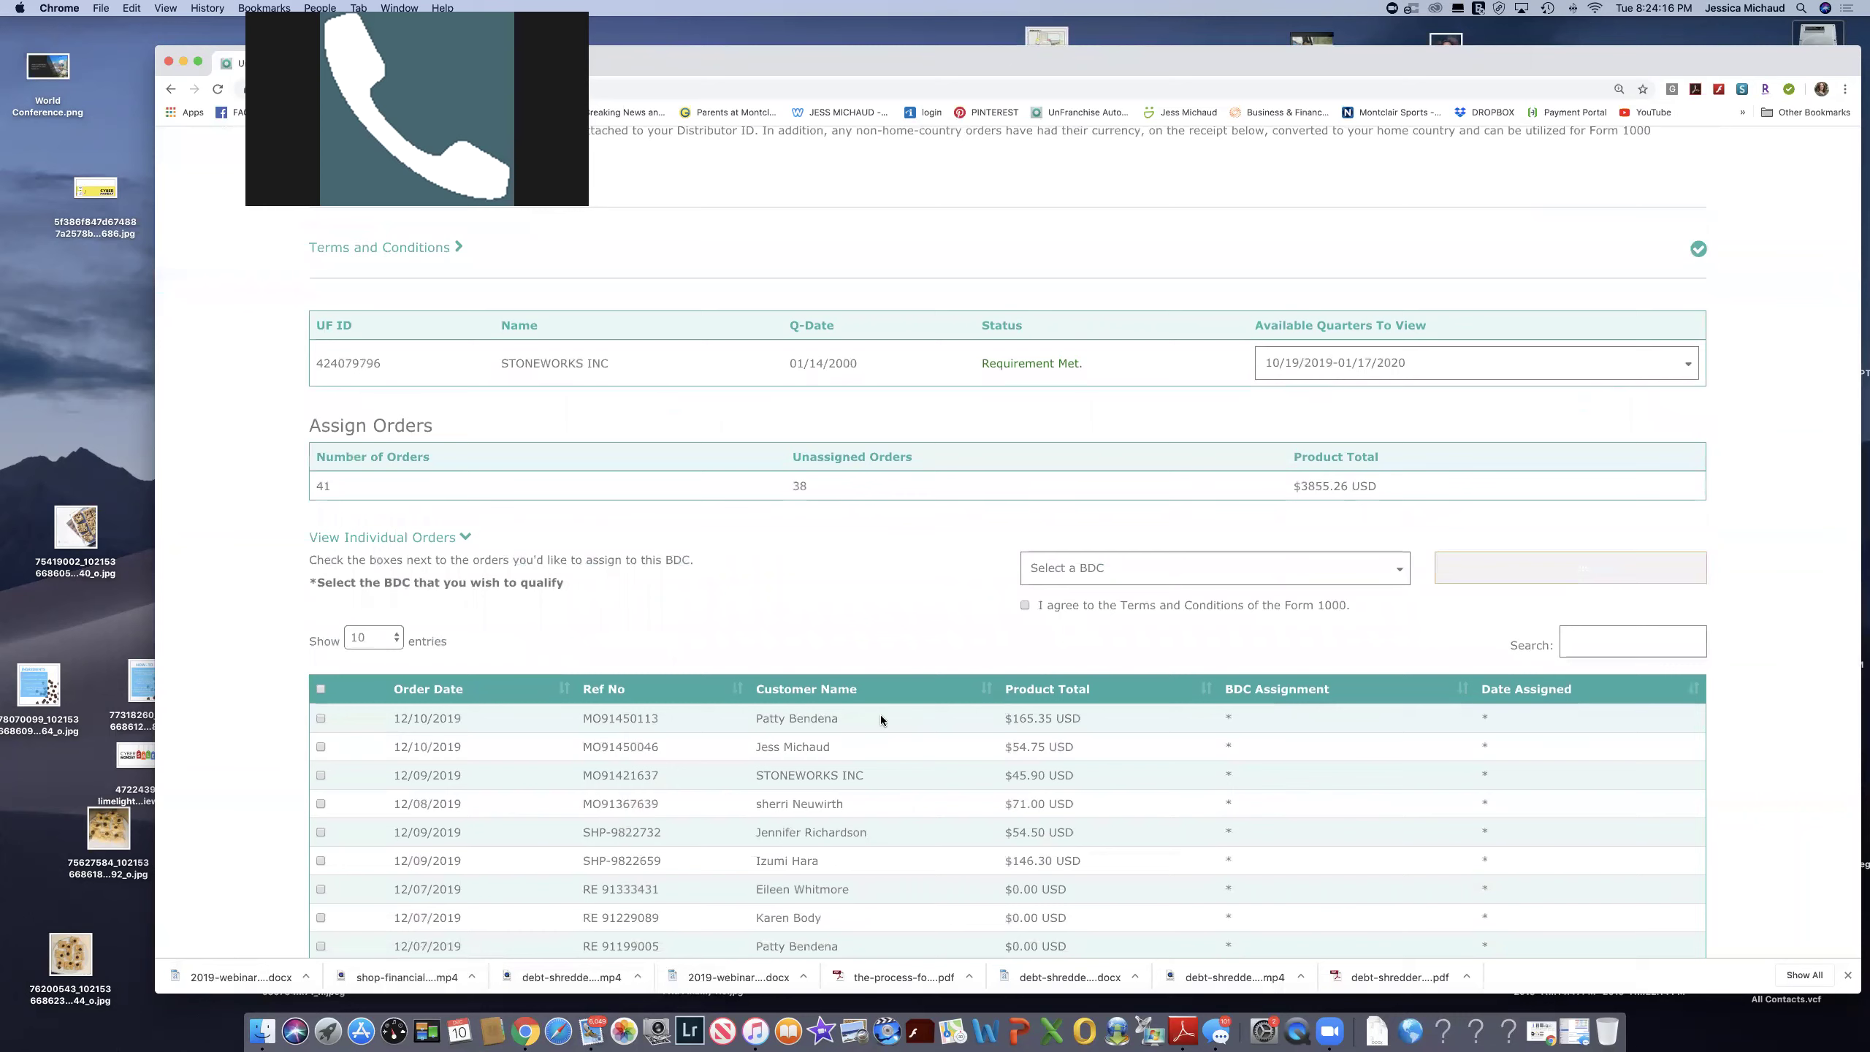
scroll(881, 719, "up", 4)
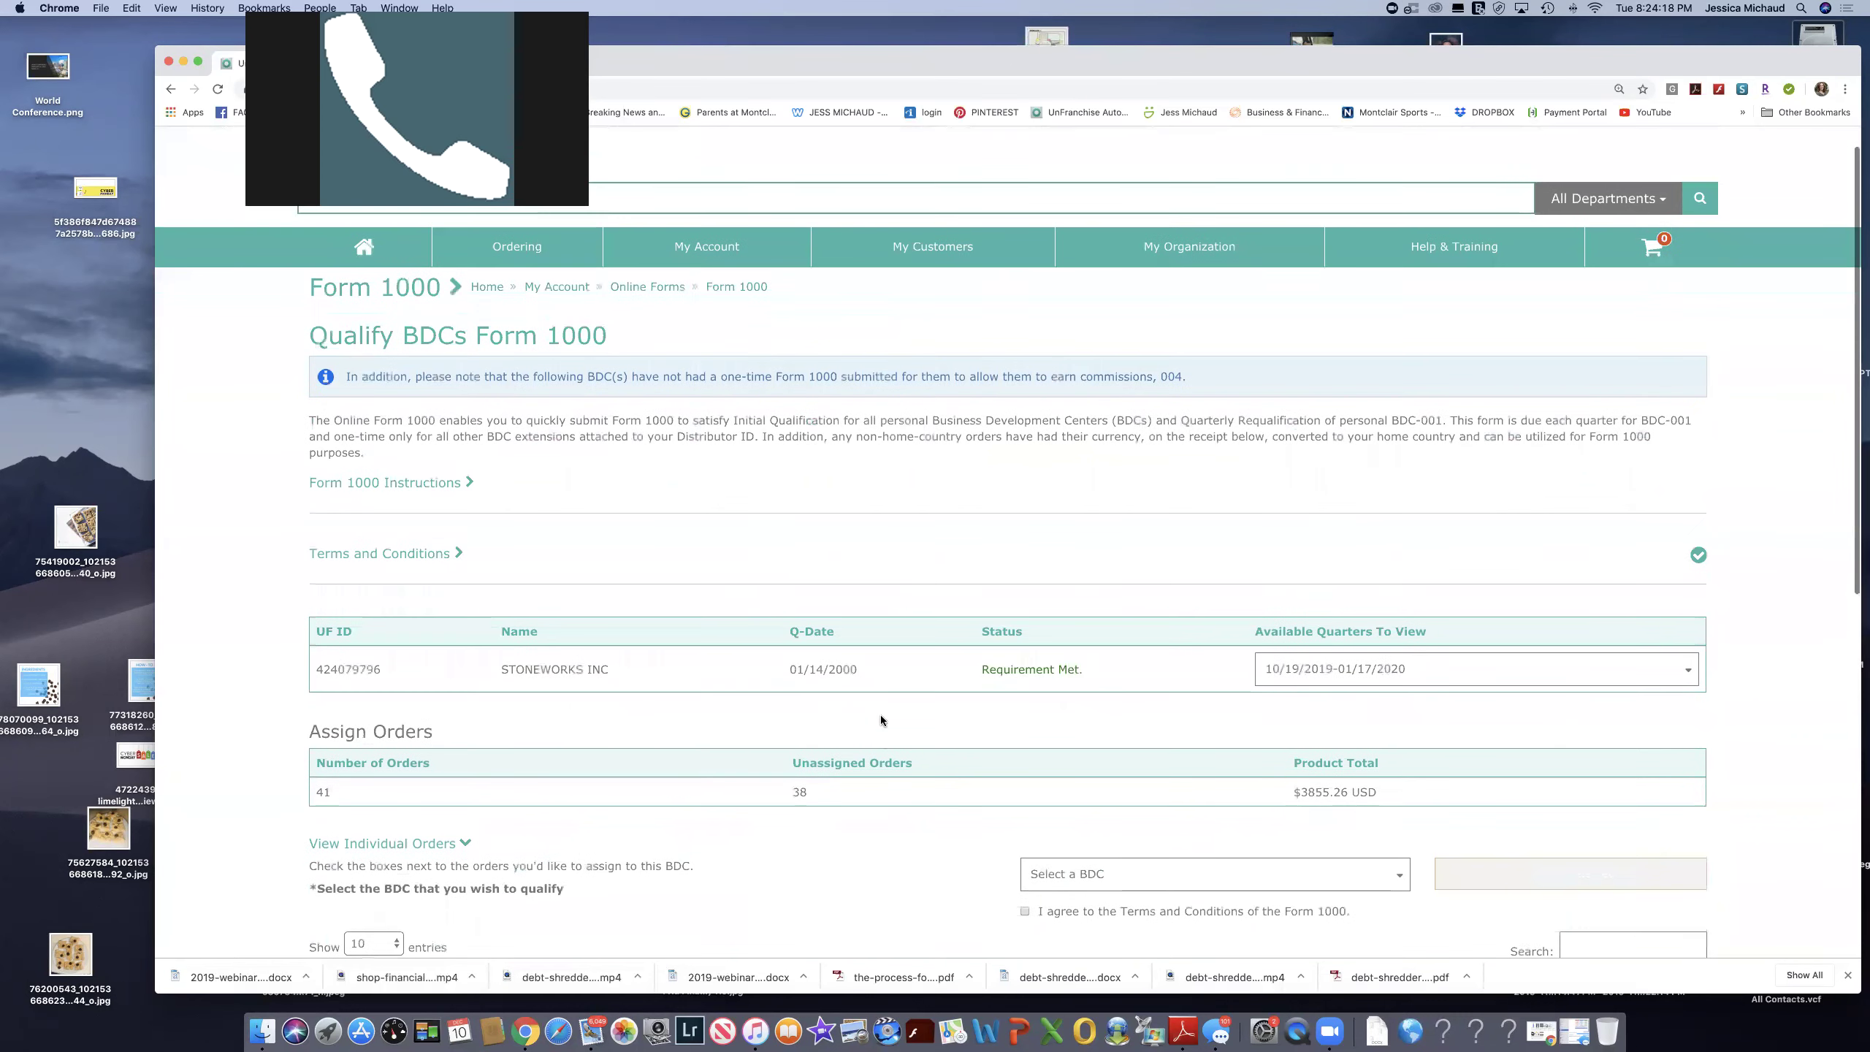
scroll(882, 720, "down", 6)
scroll(880, 714, "up", 6)
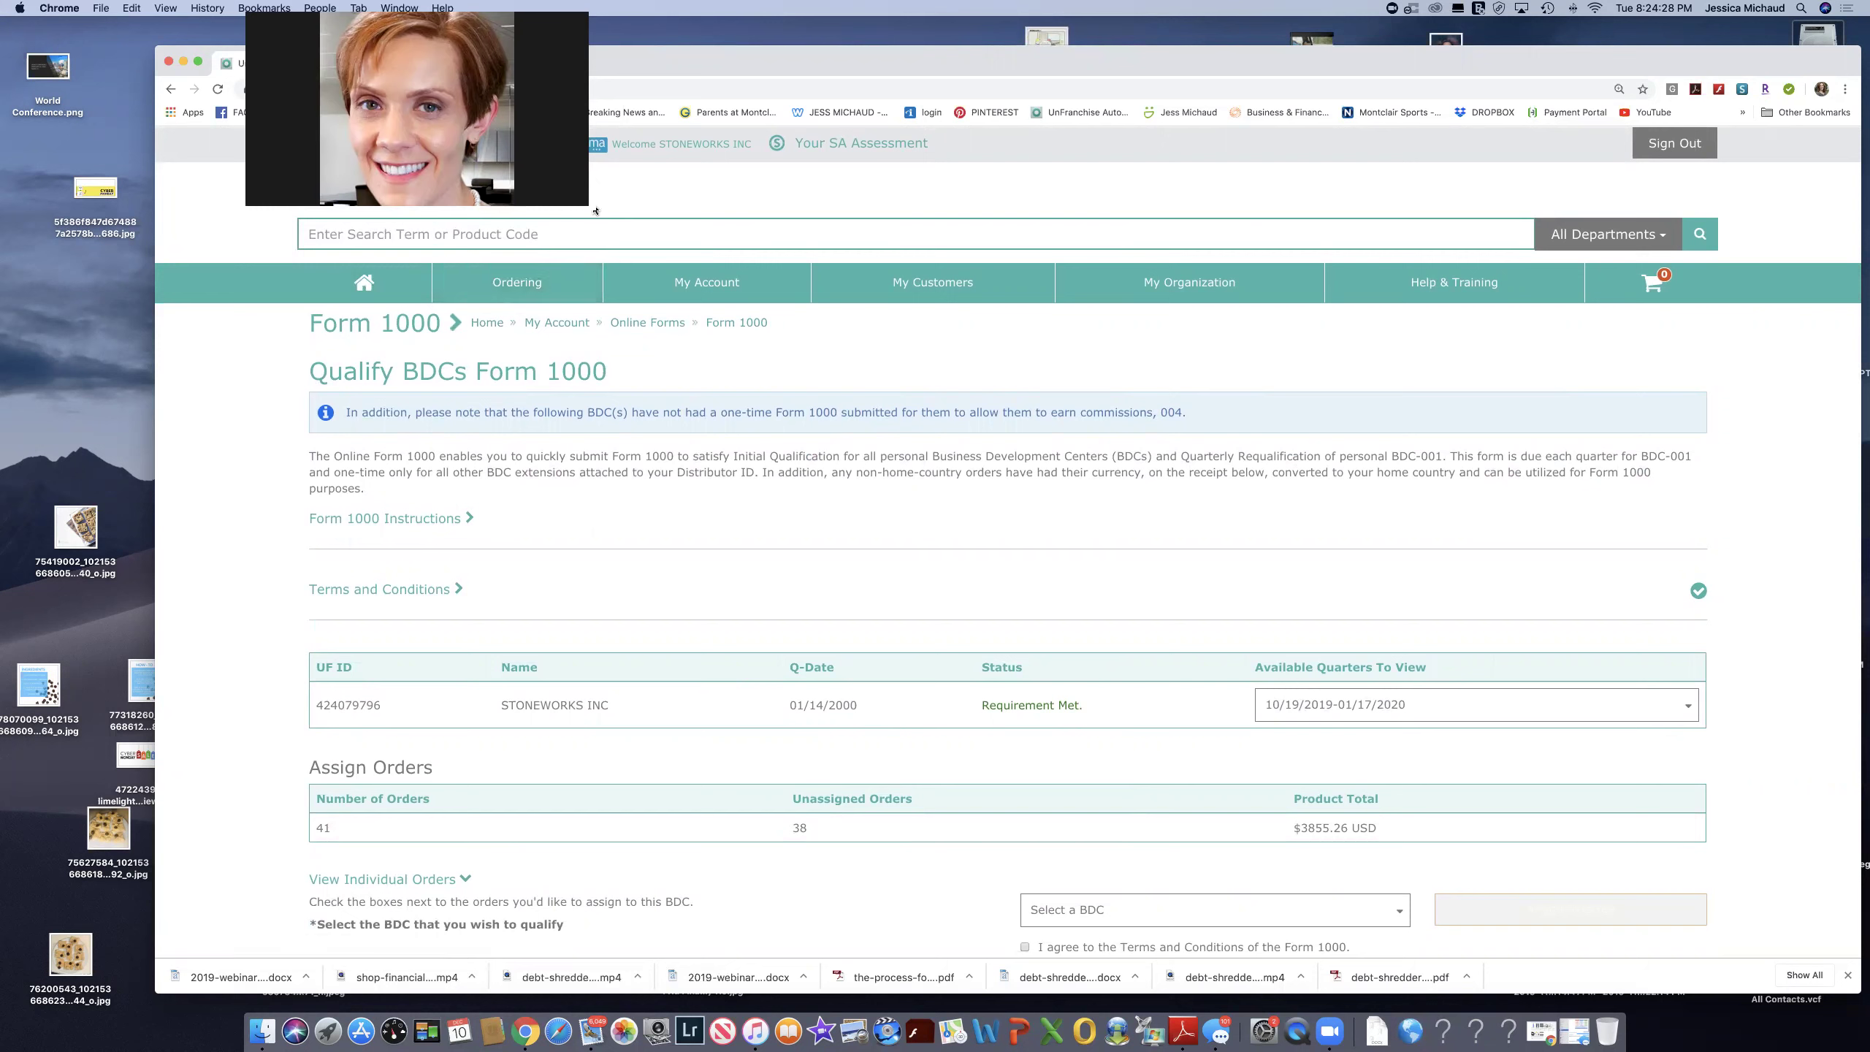
left_click_drag(595, 211, 844, 279)
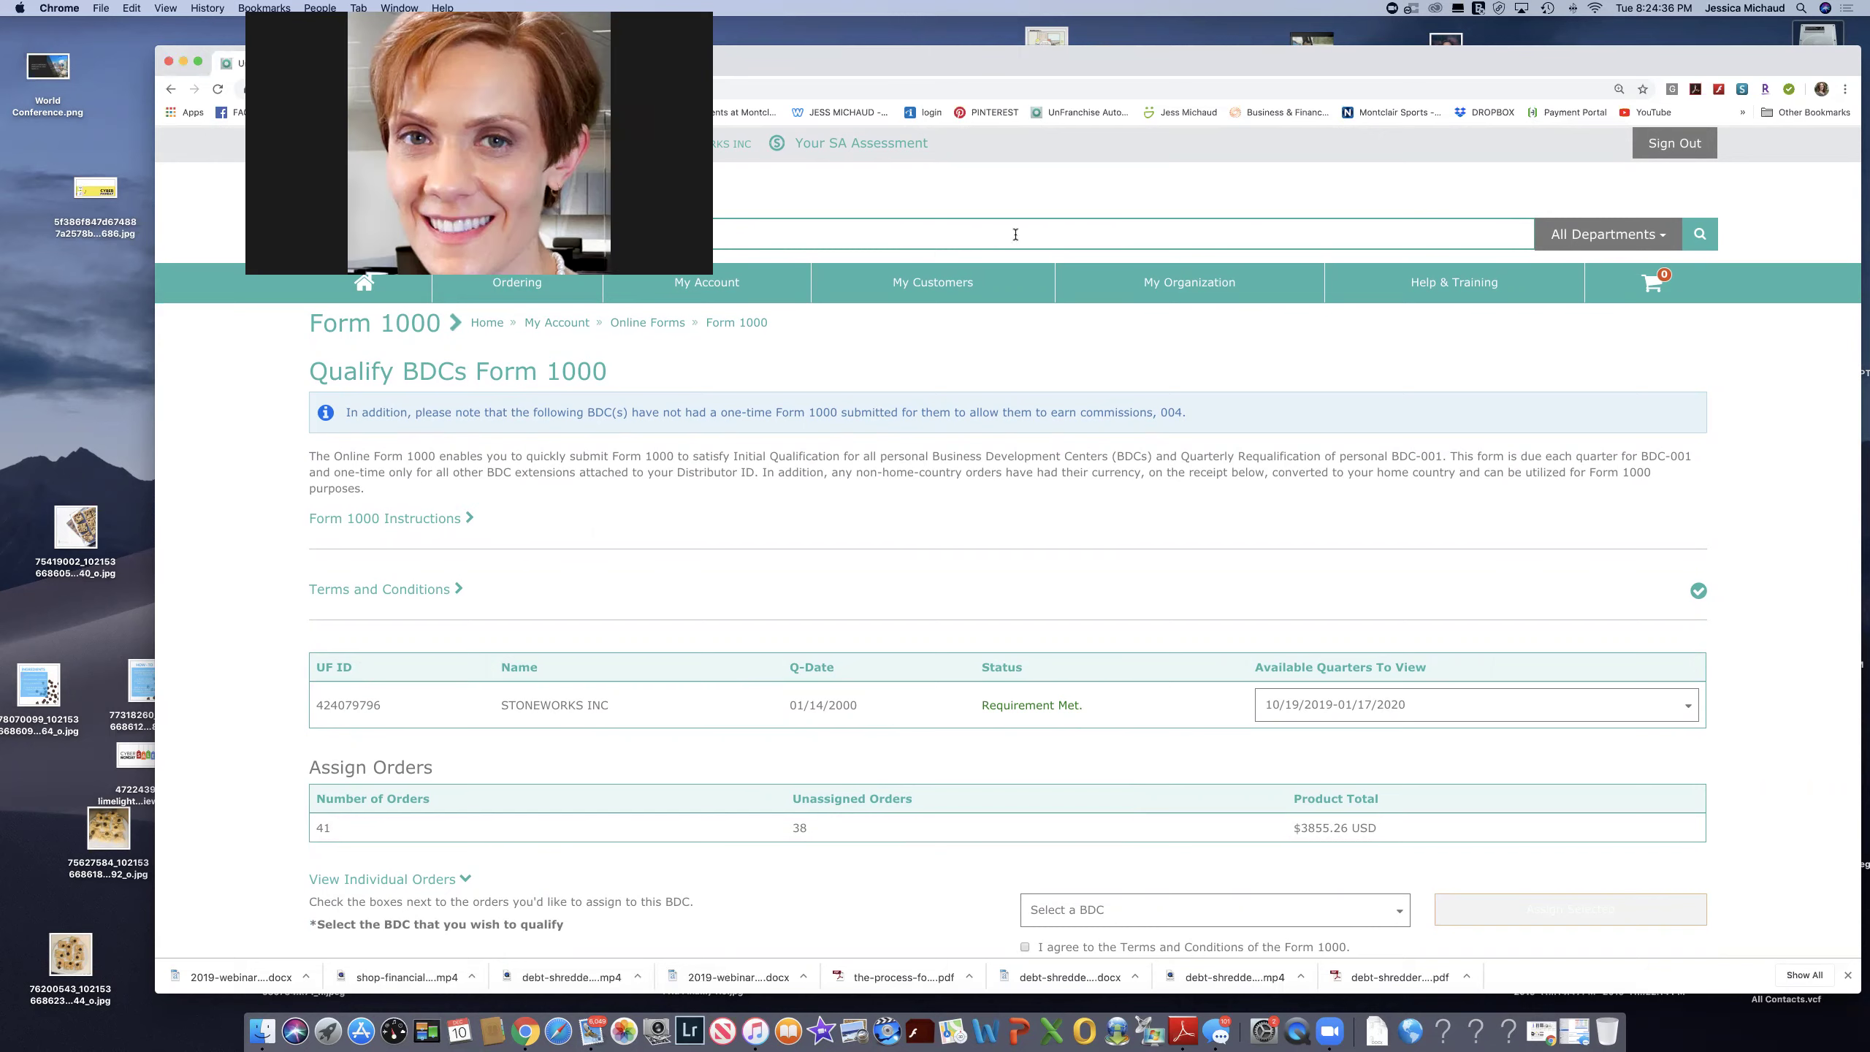
scroll(912, 399, "down", 5)
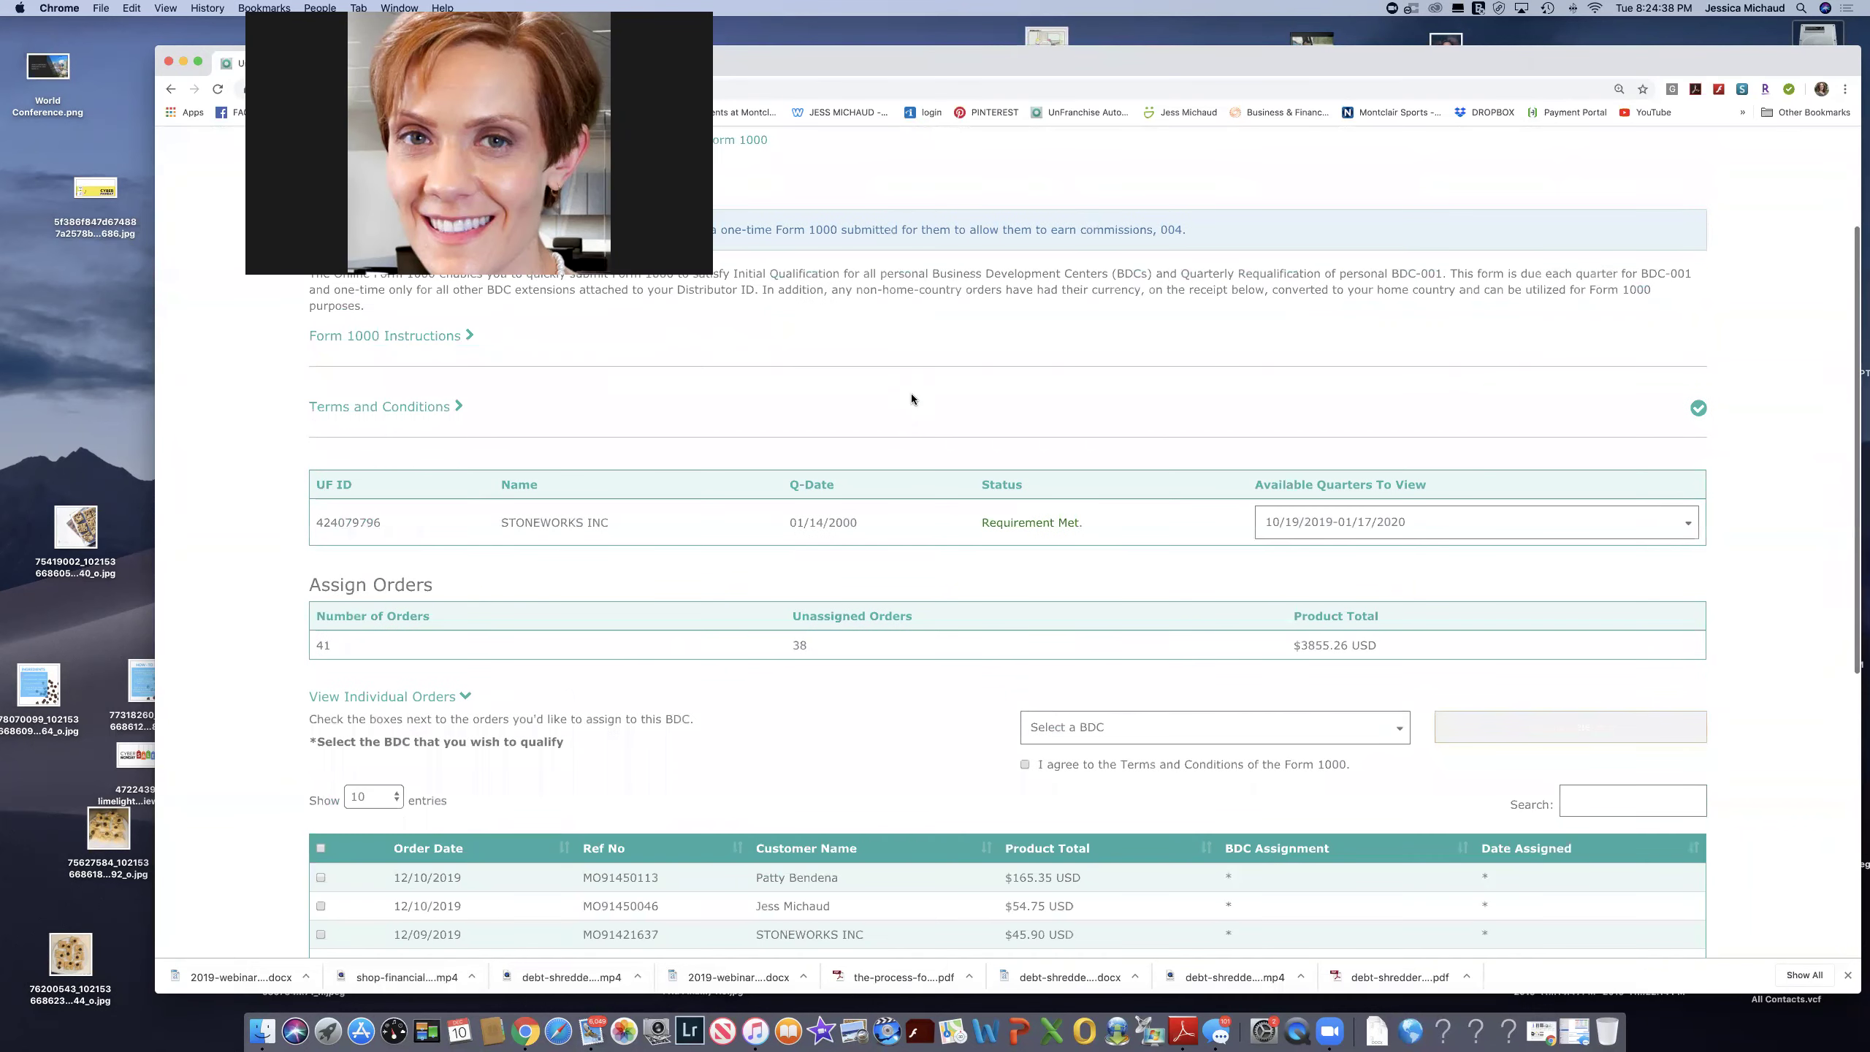
scroll(912, 399, "down", 10)
scroll(912, 398, "up", 5)
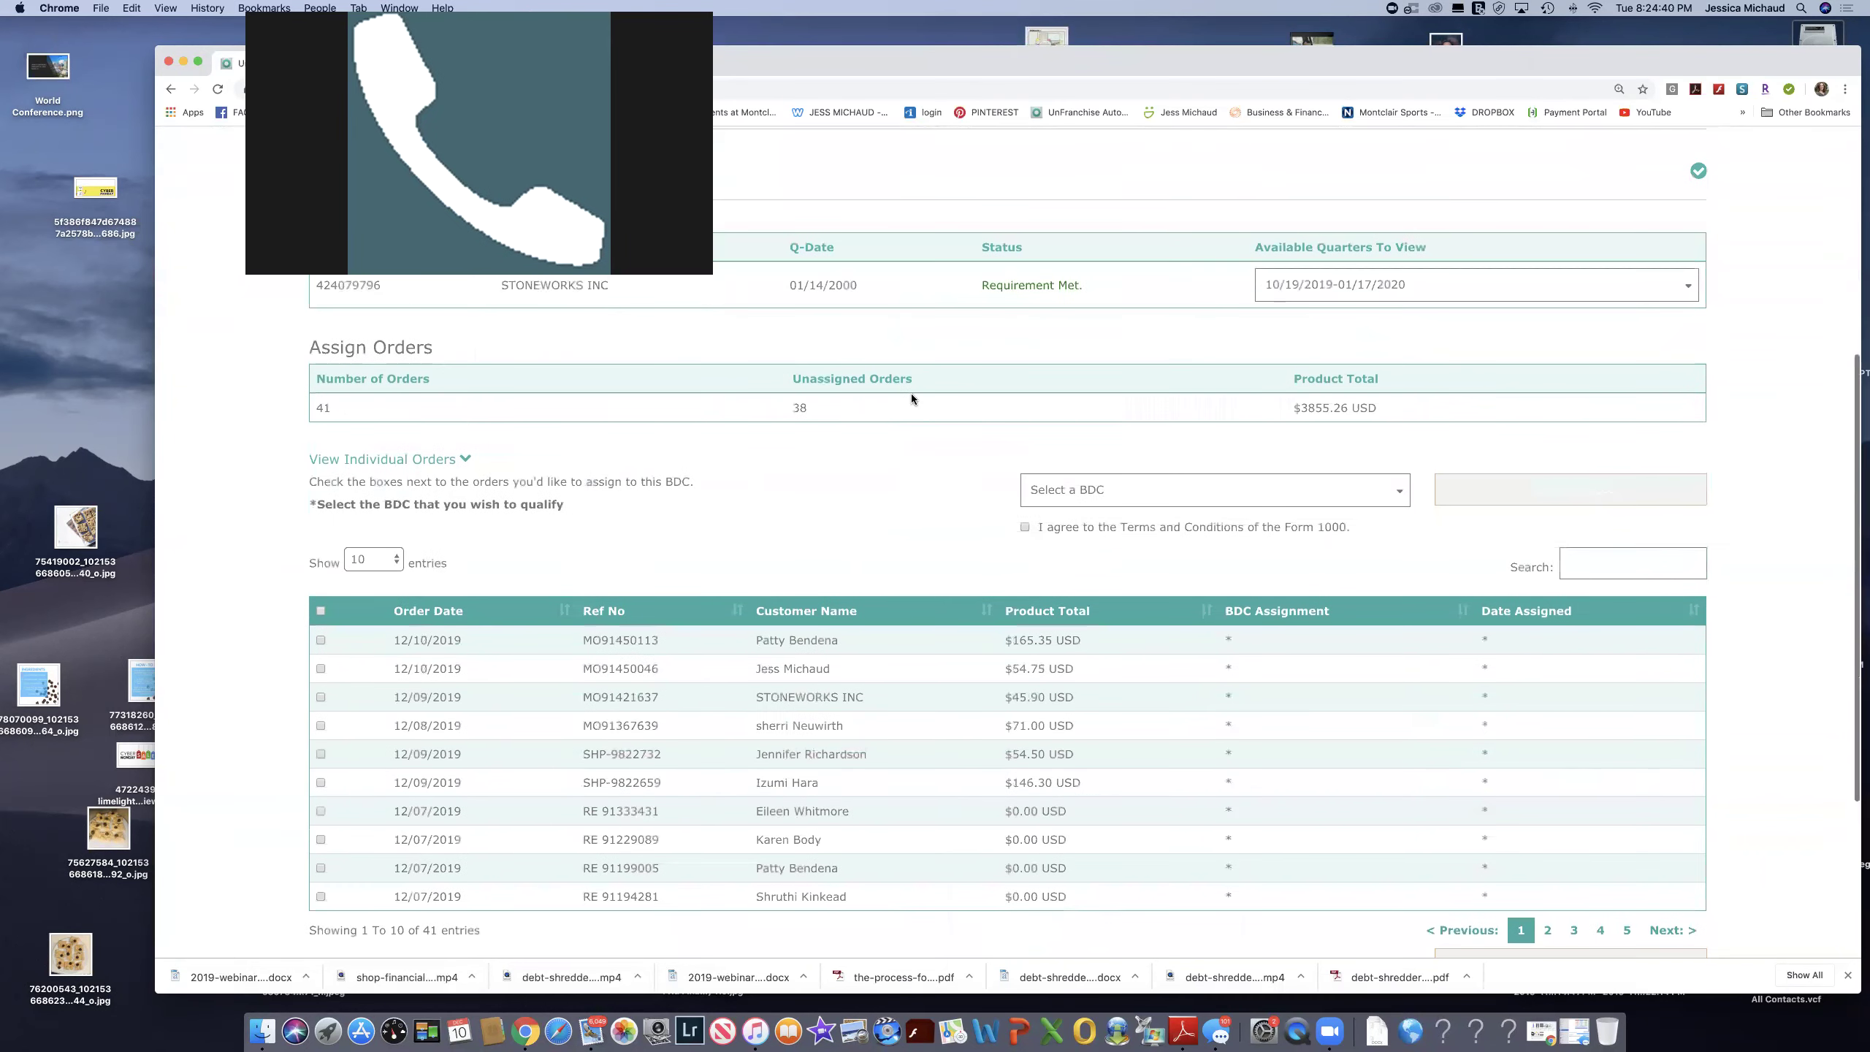
scroll(912, 399, "up", 10)
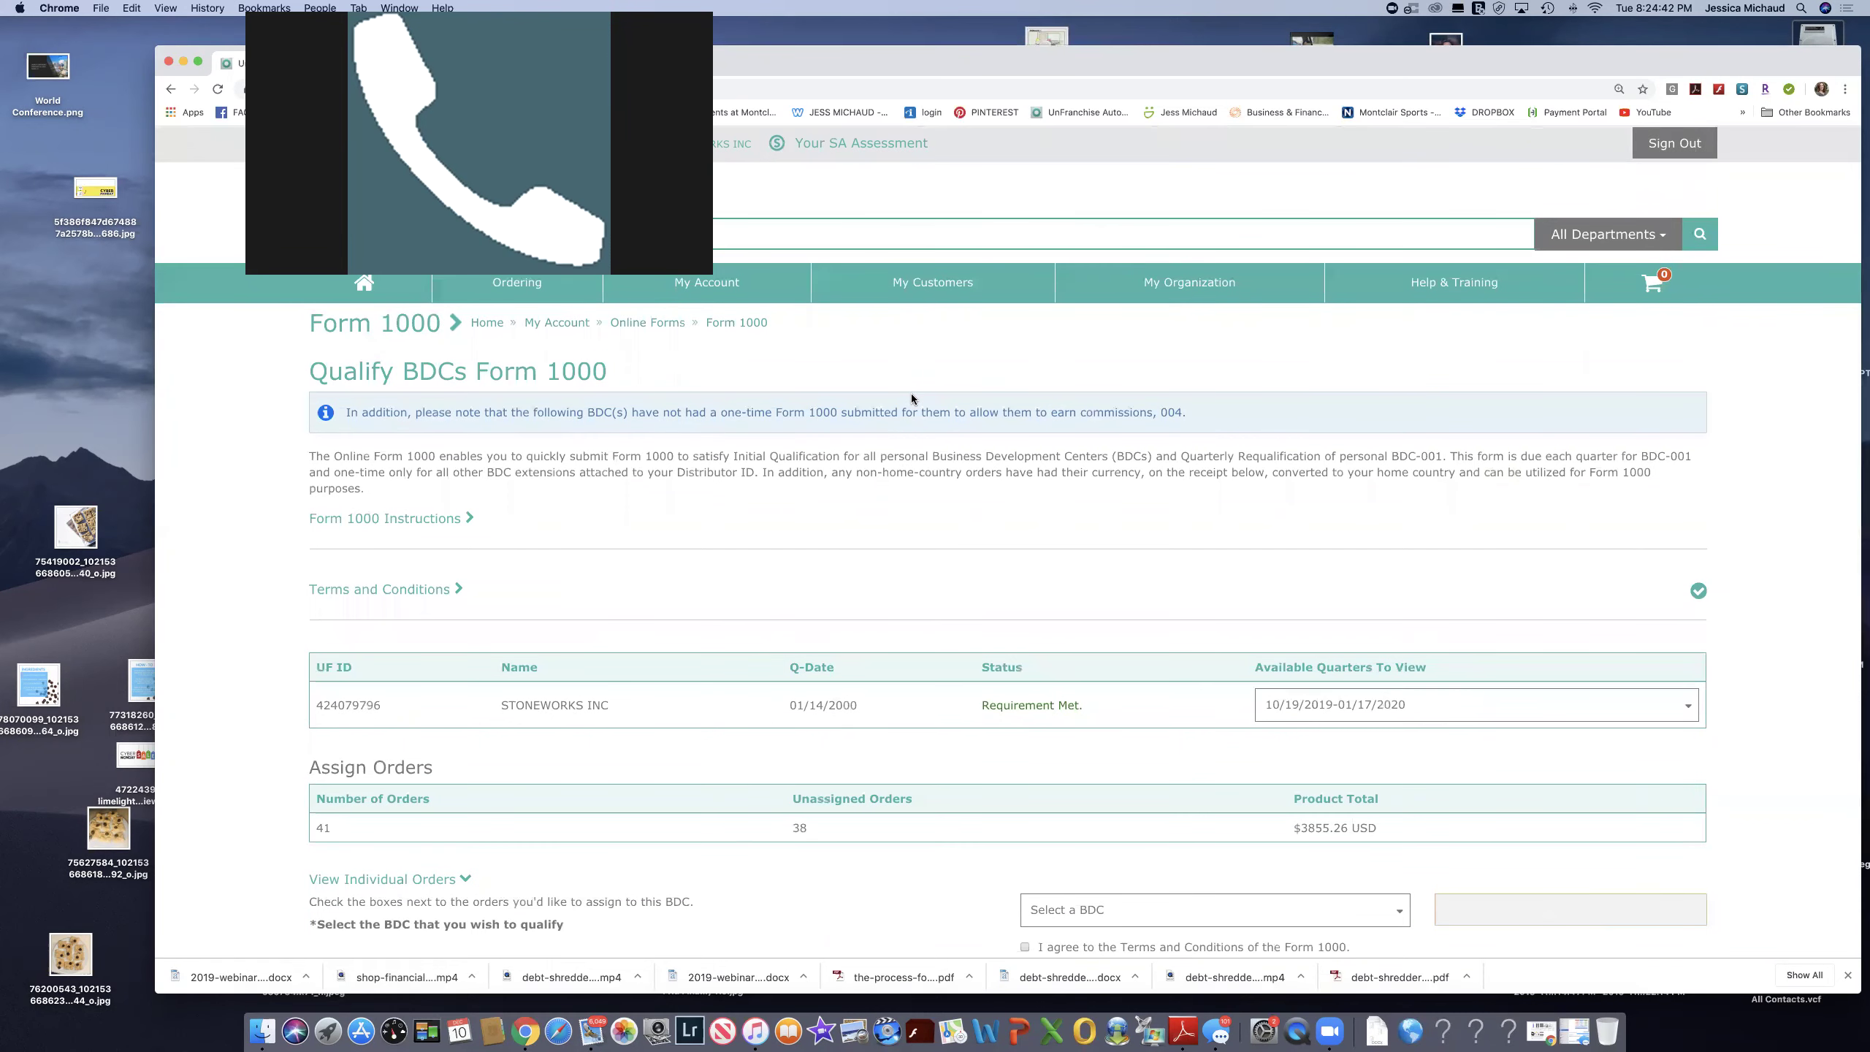
scroll(473, 673, "down", 15)
scroll(538, 648, "up", 12)
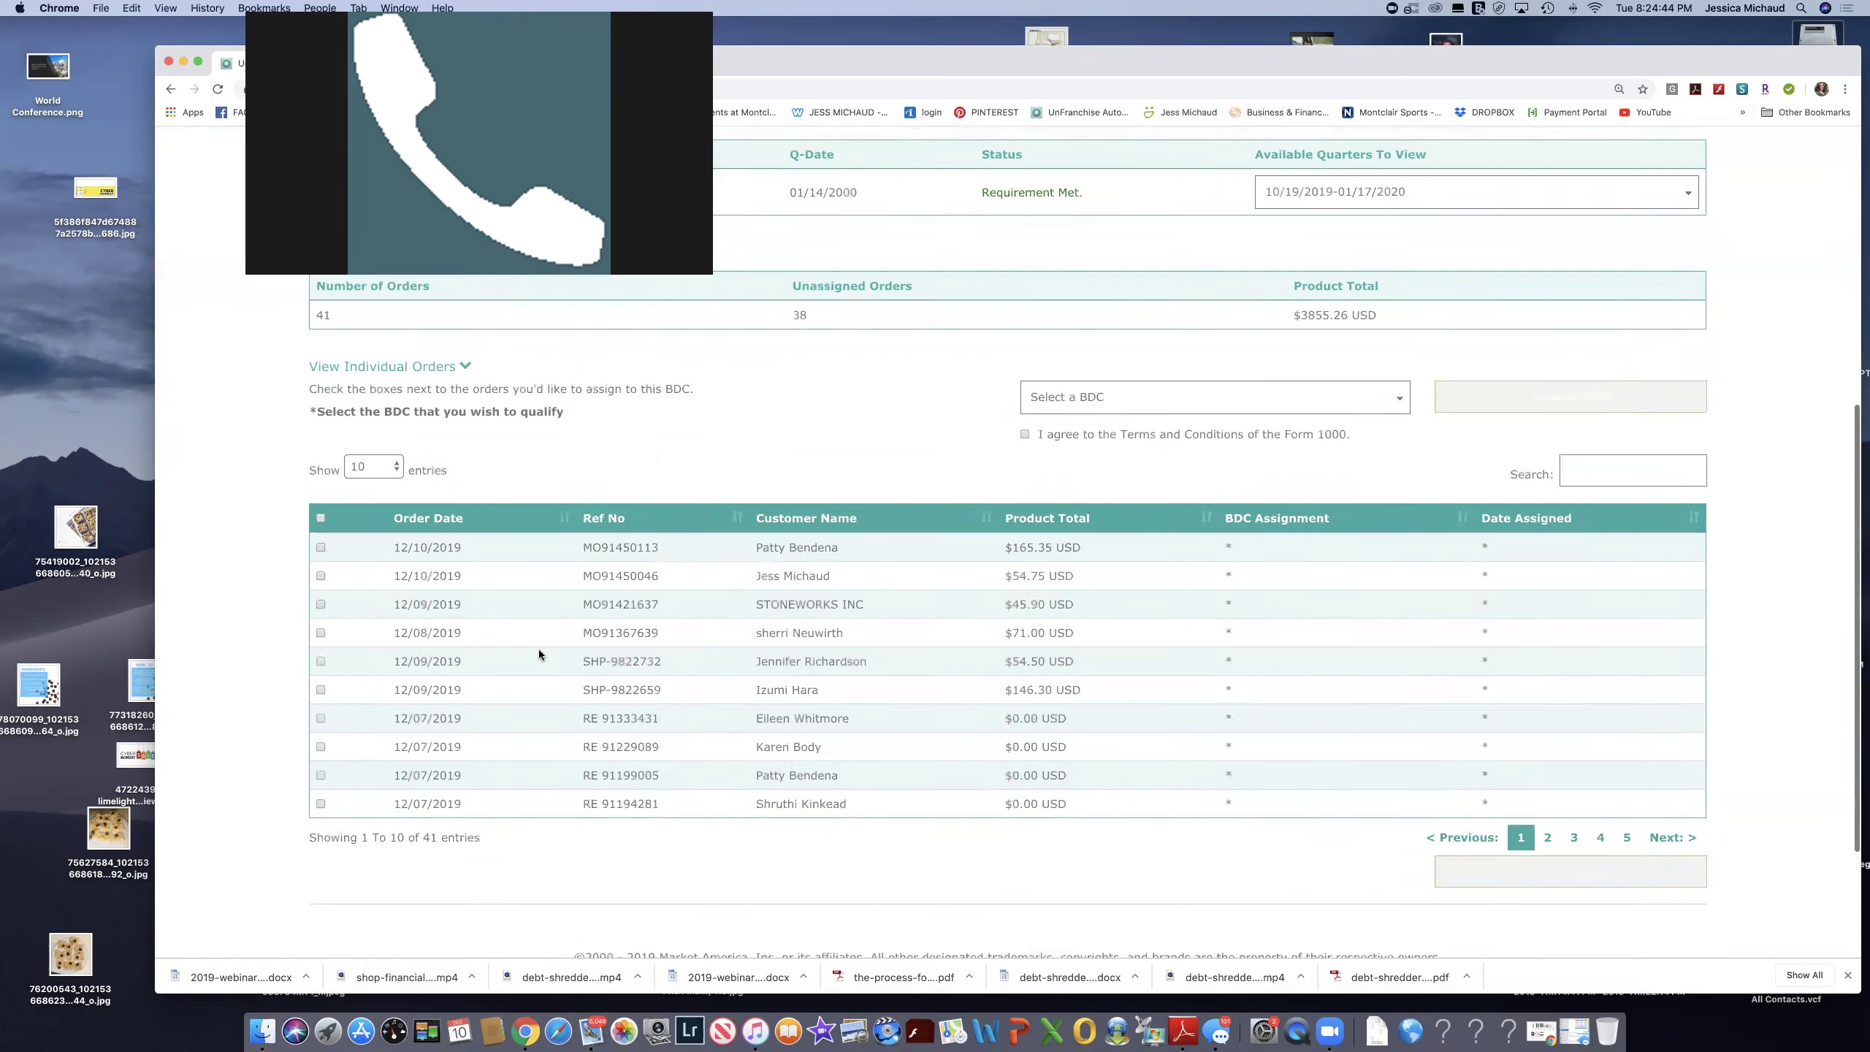
scroll(539, 650, "down", 4)
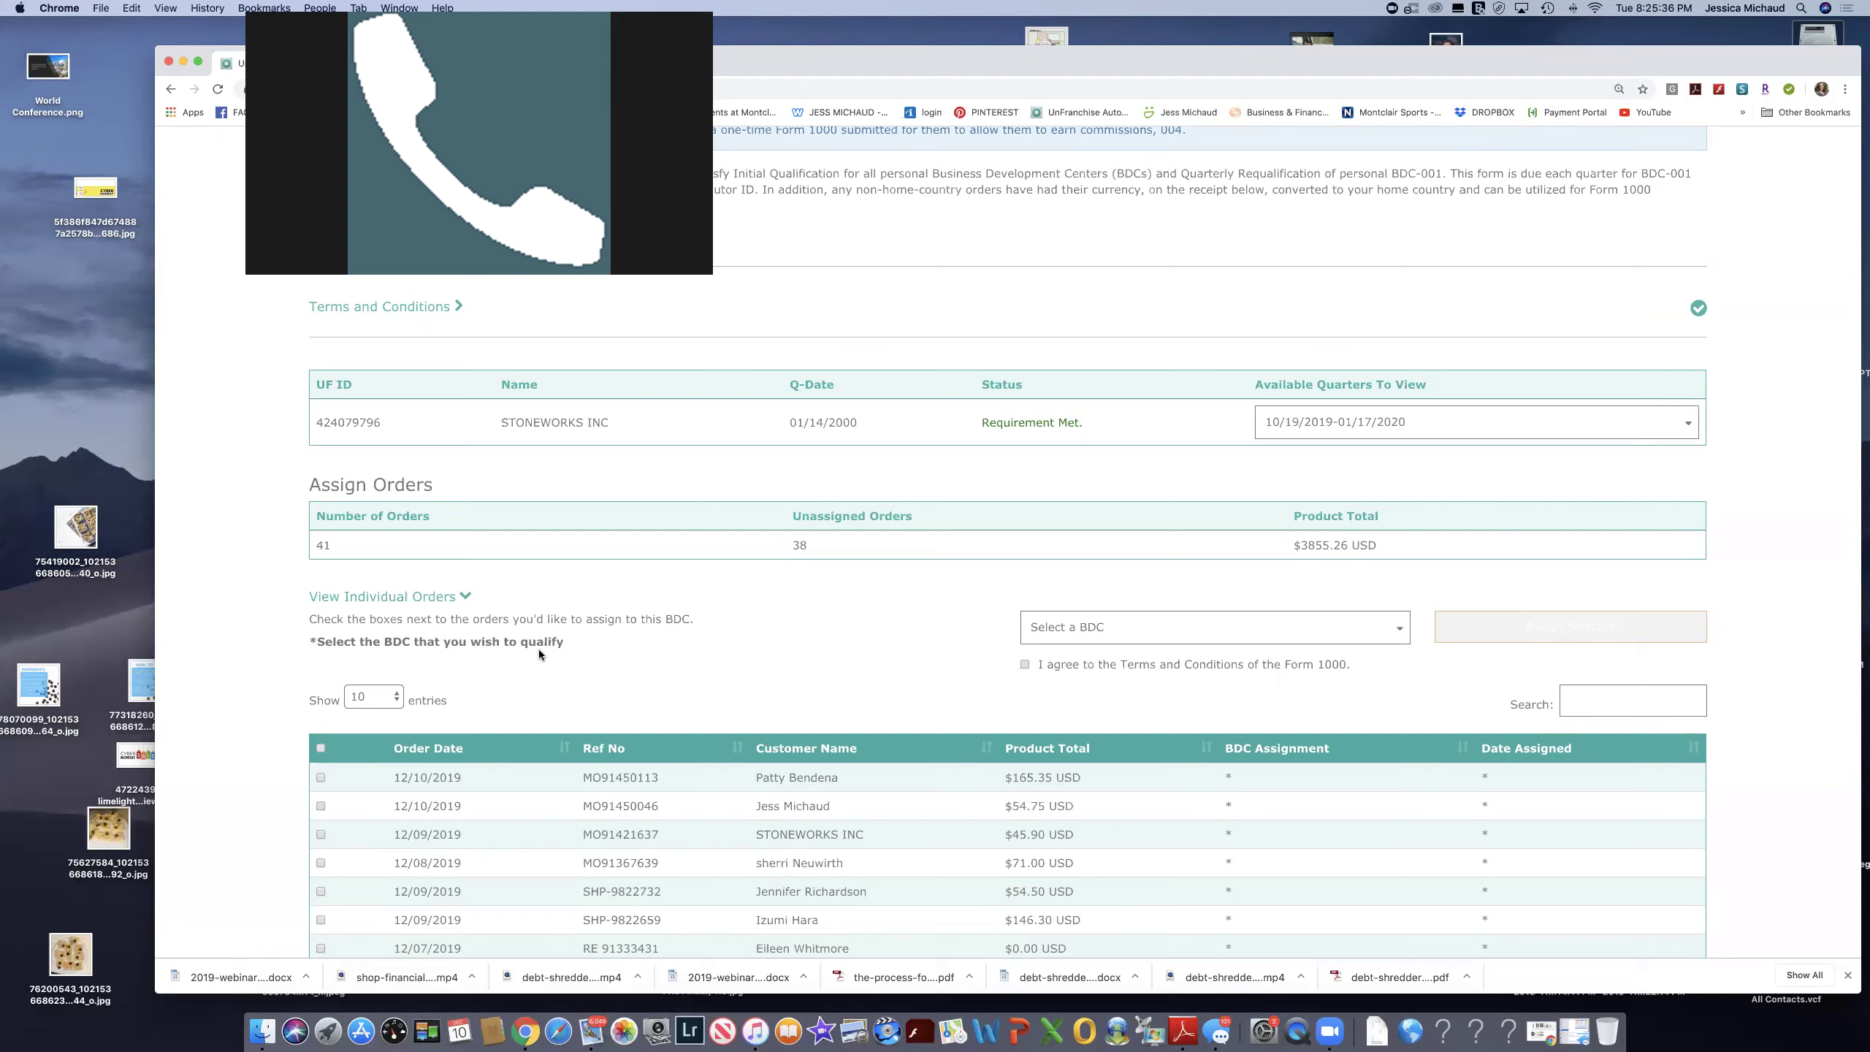
scroll(537, 648, "down", 5)
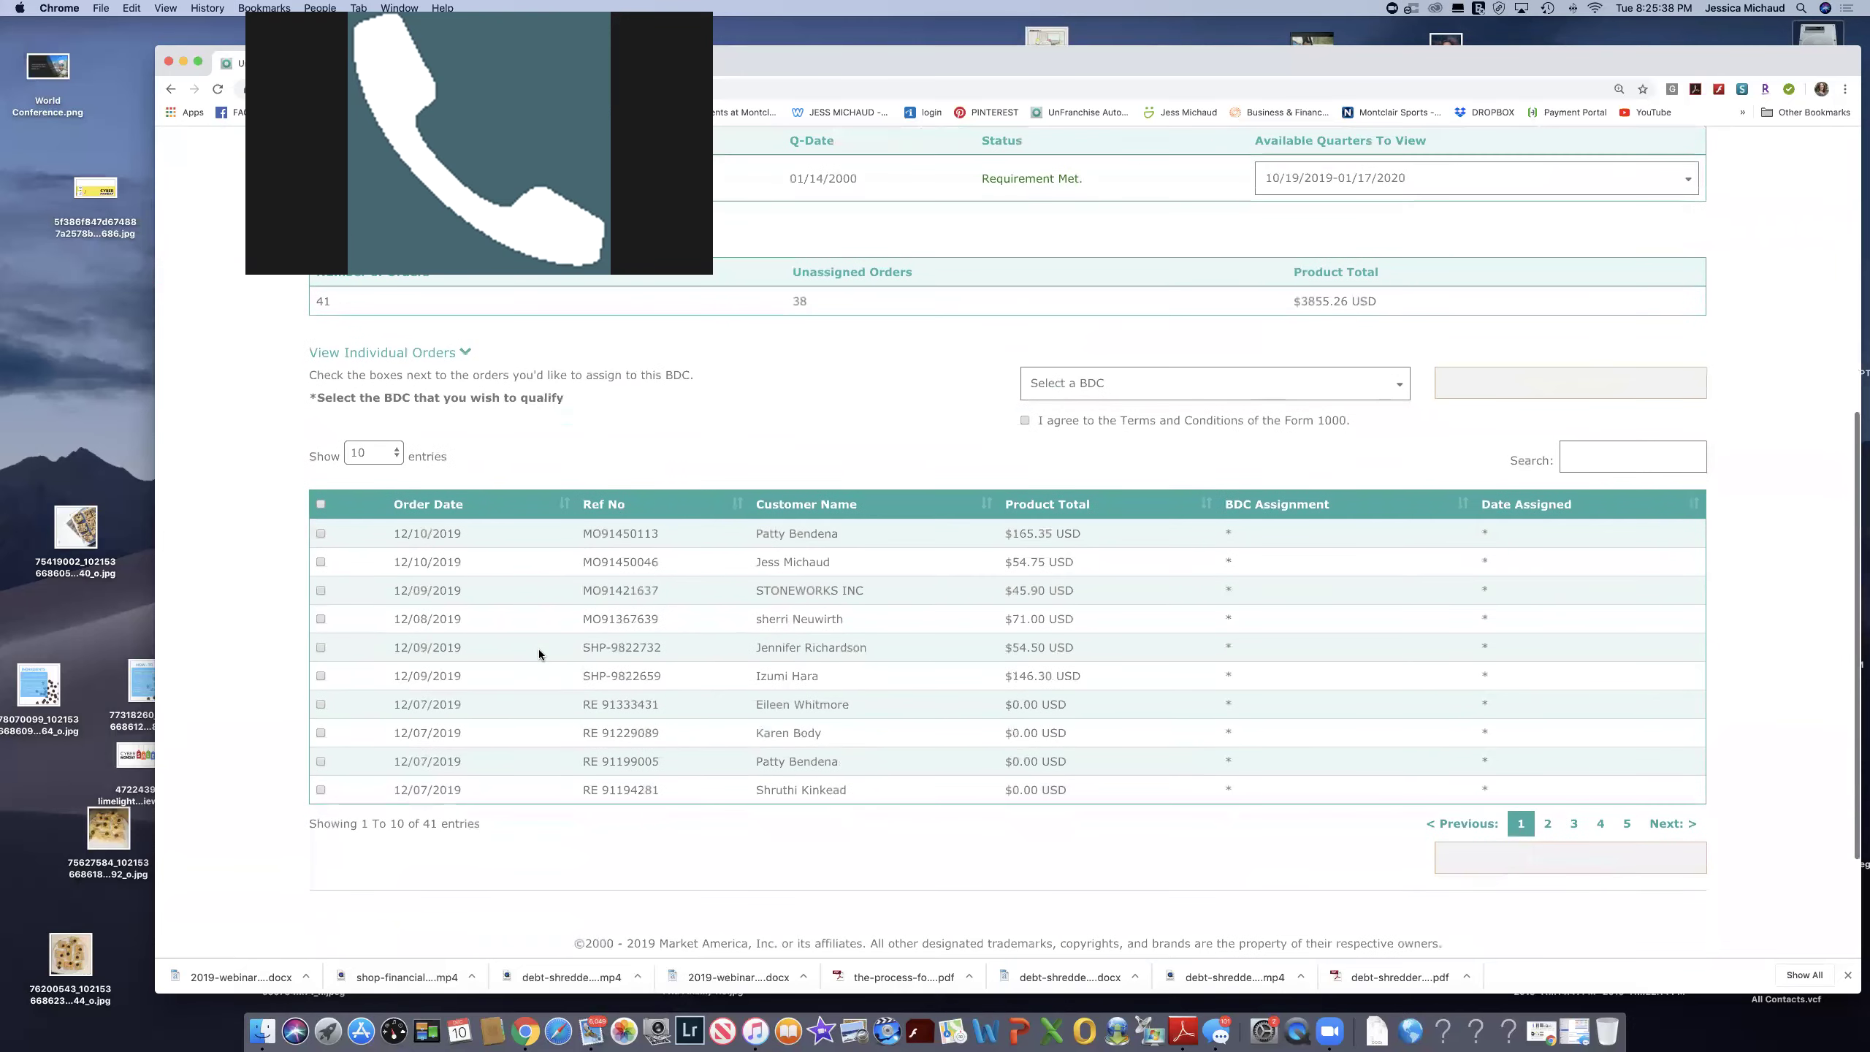
scroll(538, 648, "up", 4)
scroll(538, 649, "up", 5)
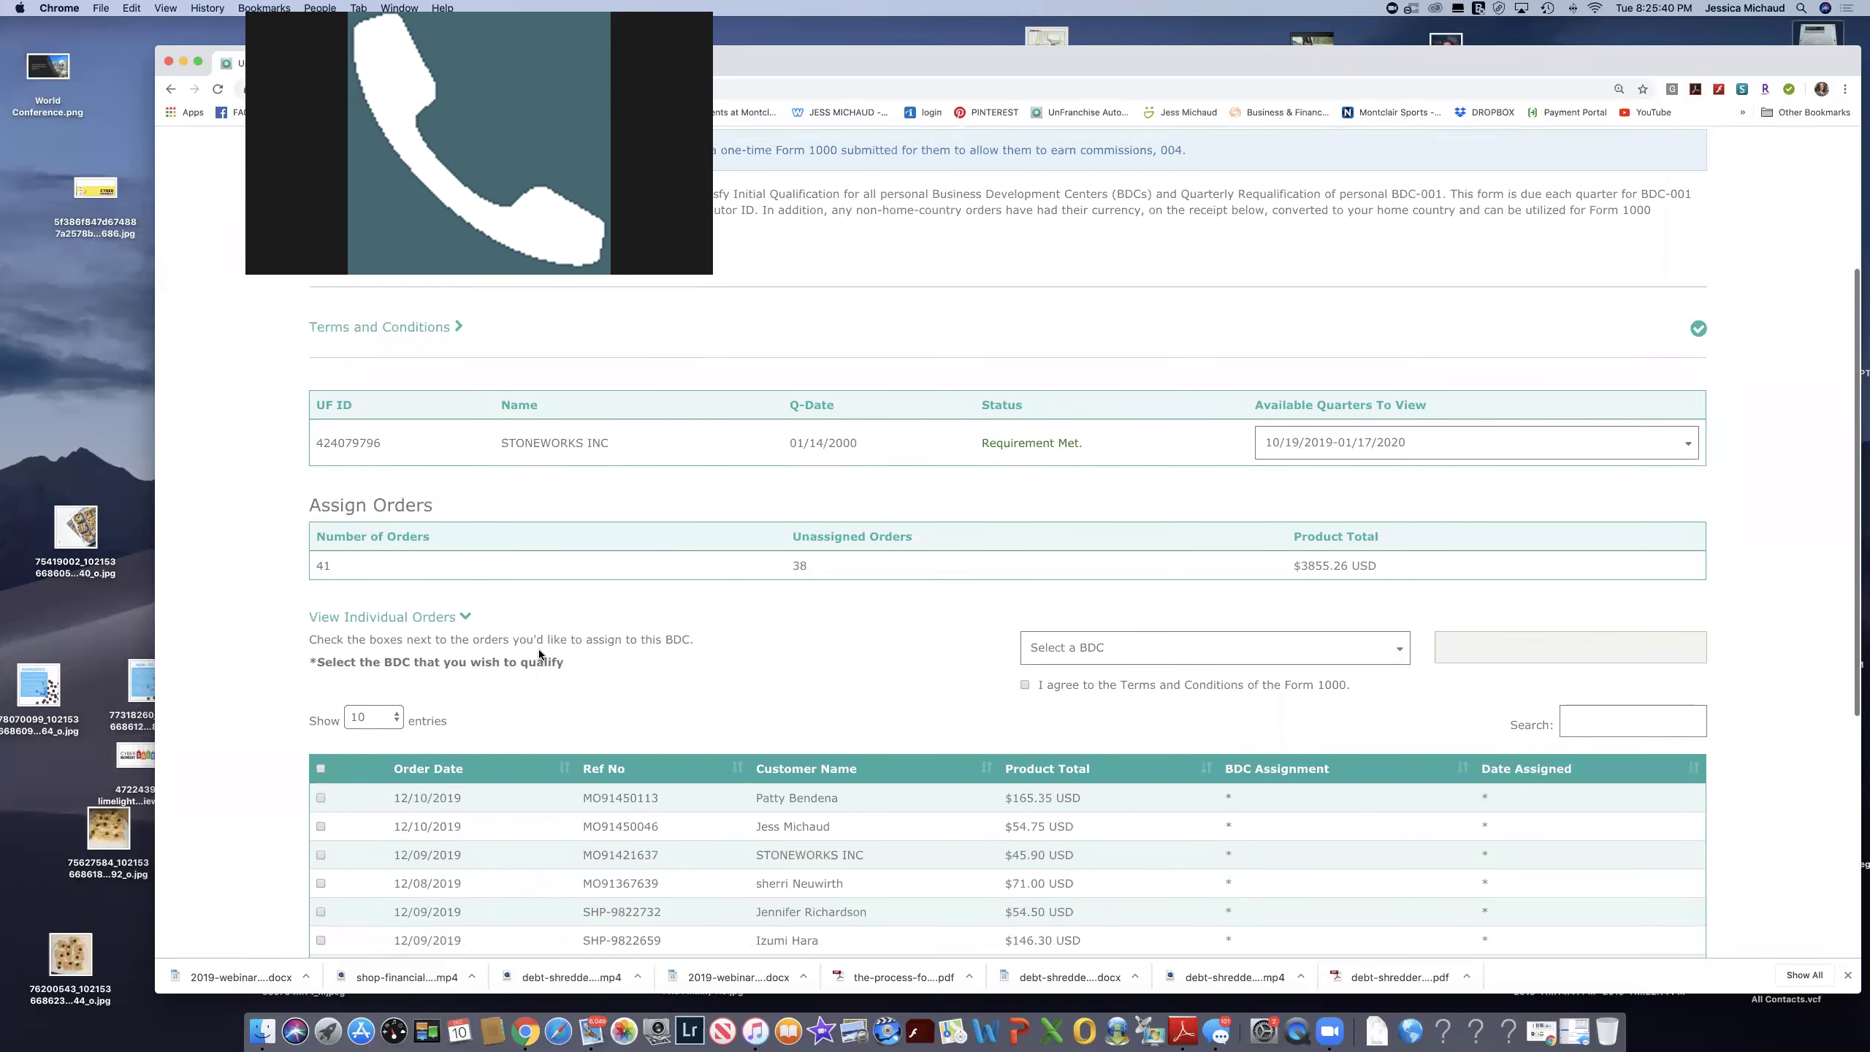
scroll(538, 648, "up", 1)
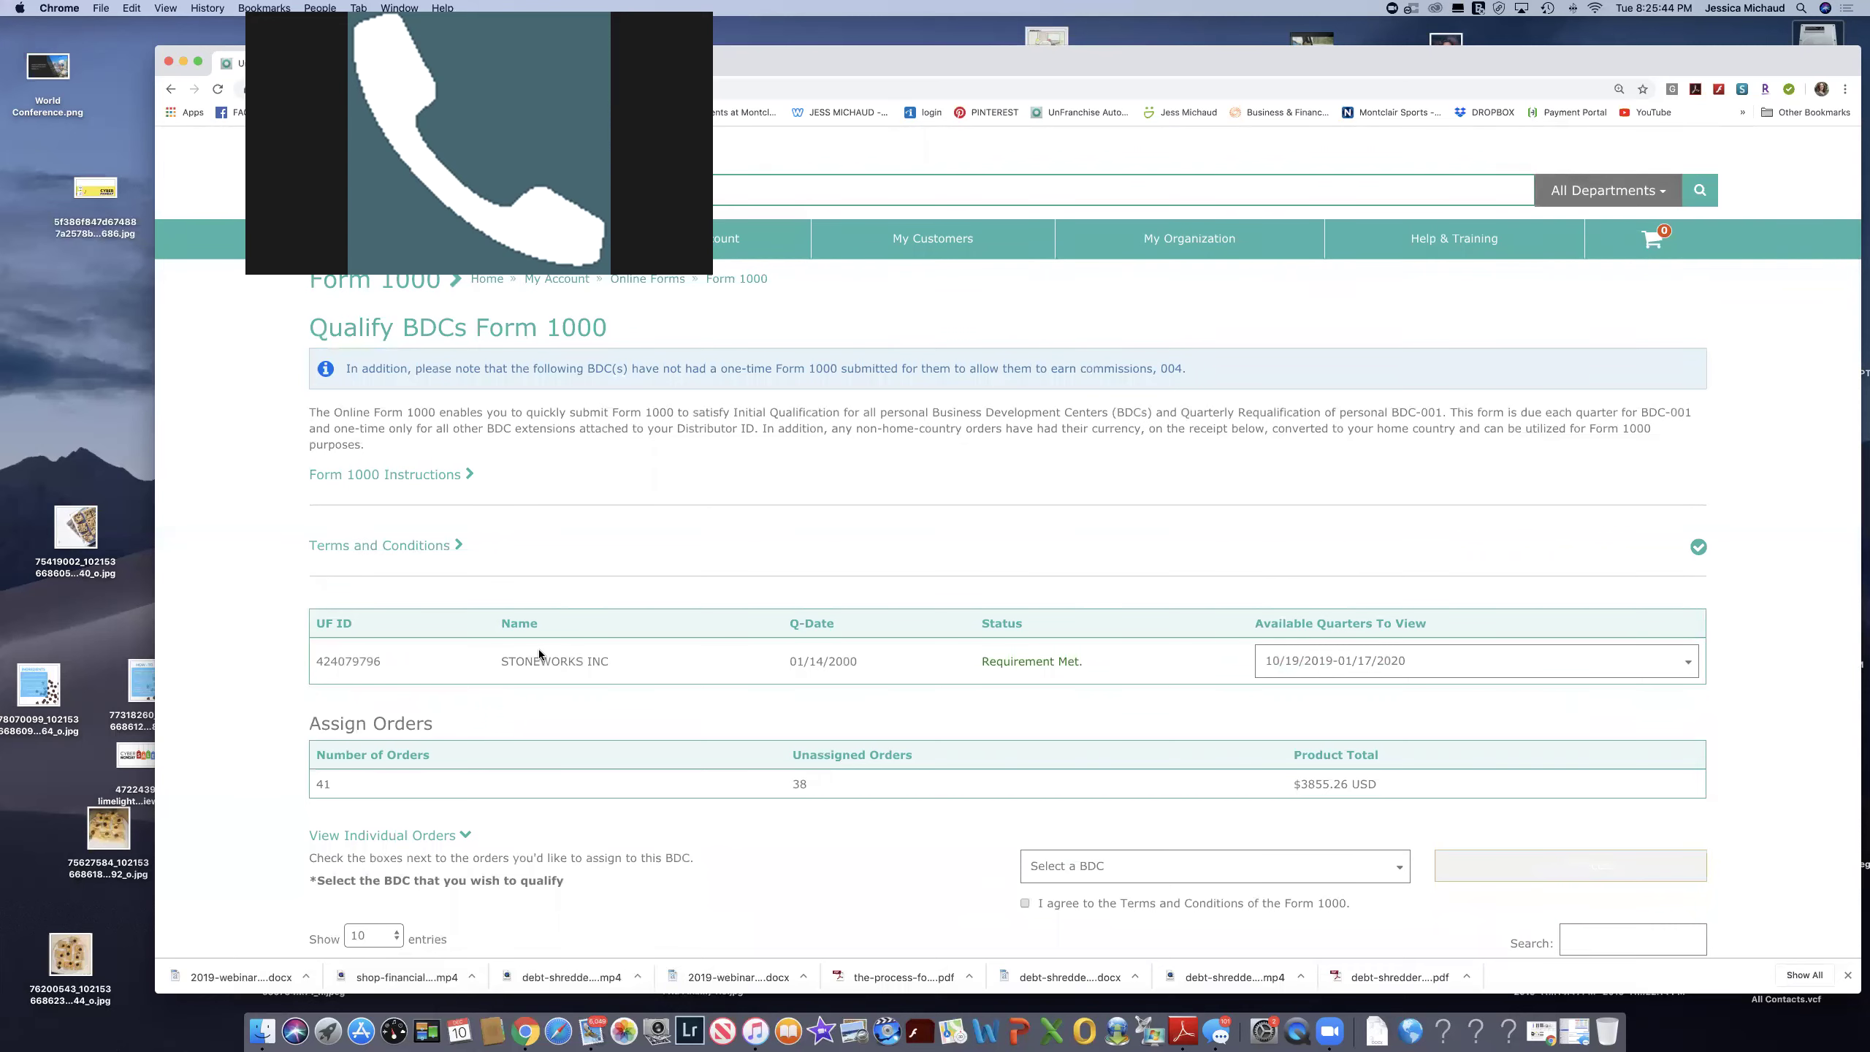
scroll(538, 649, "down", 6)
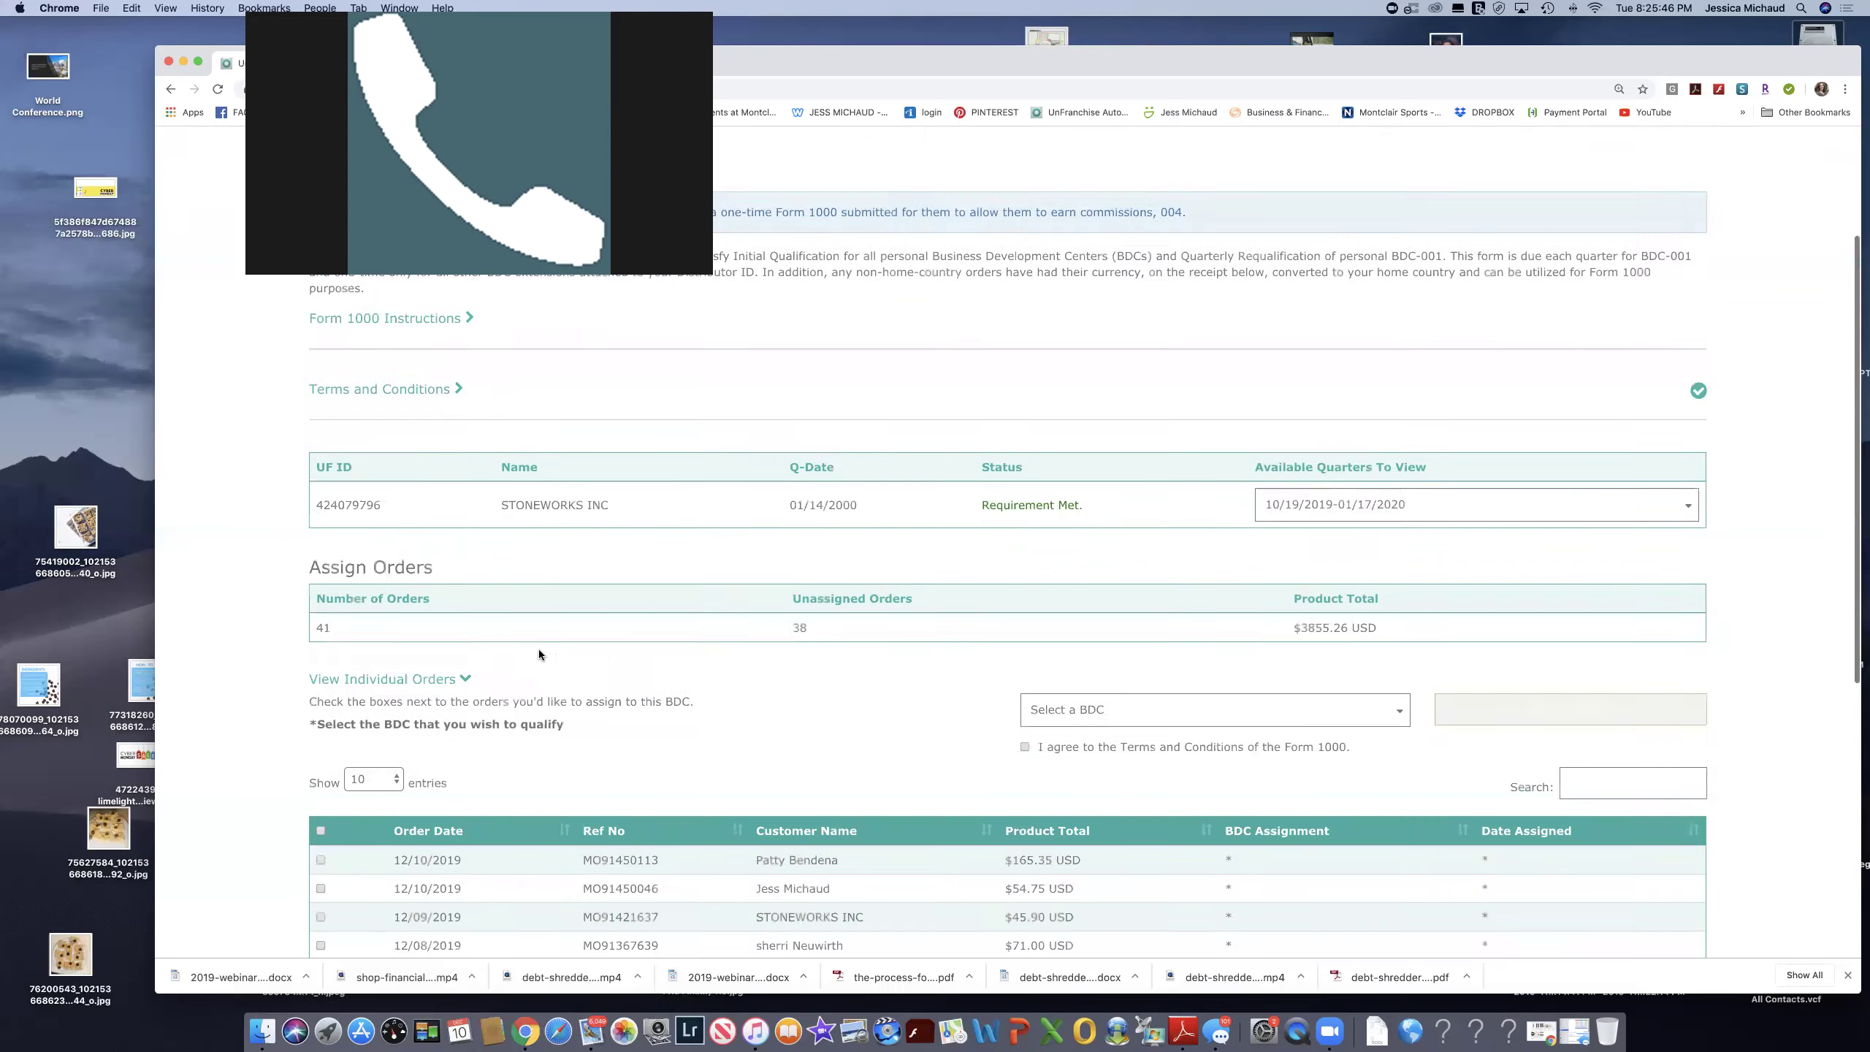
scroll(672, 665, "up", 2)
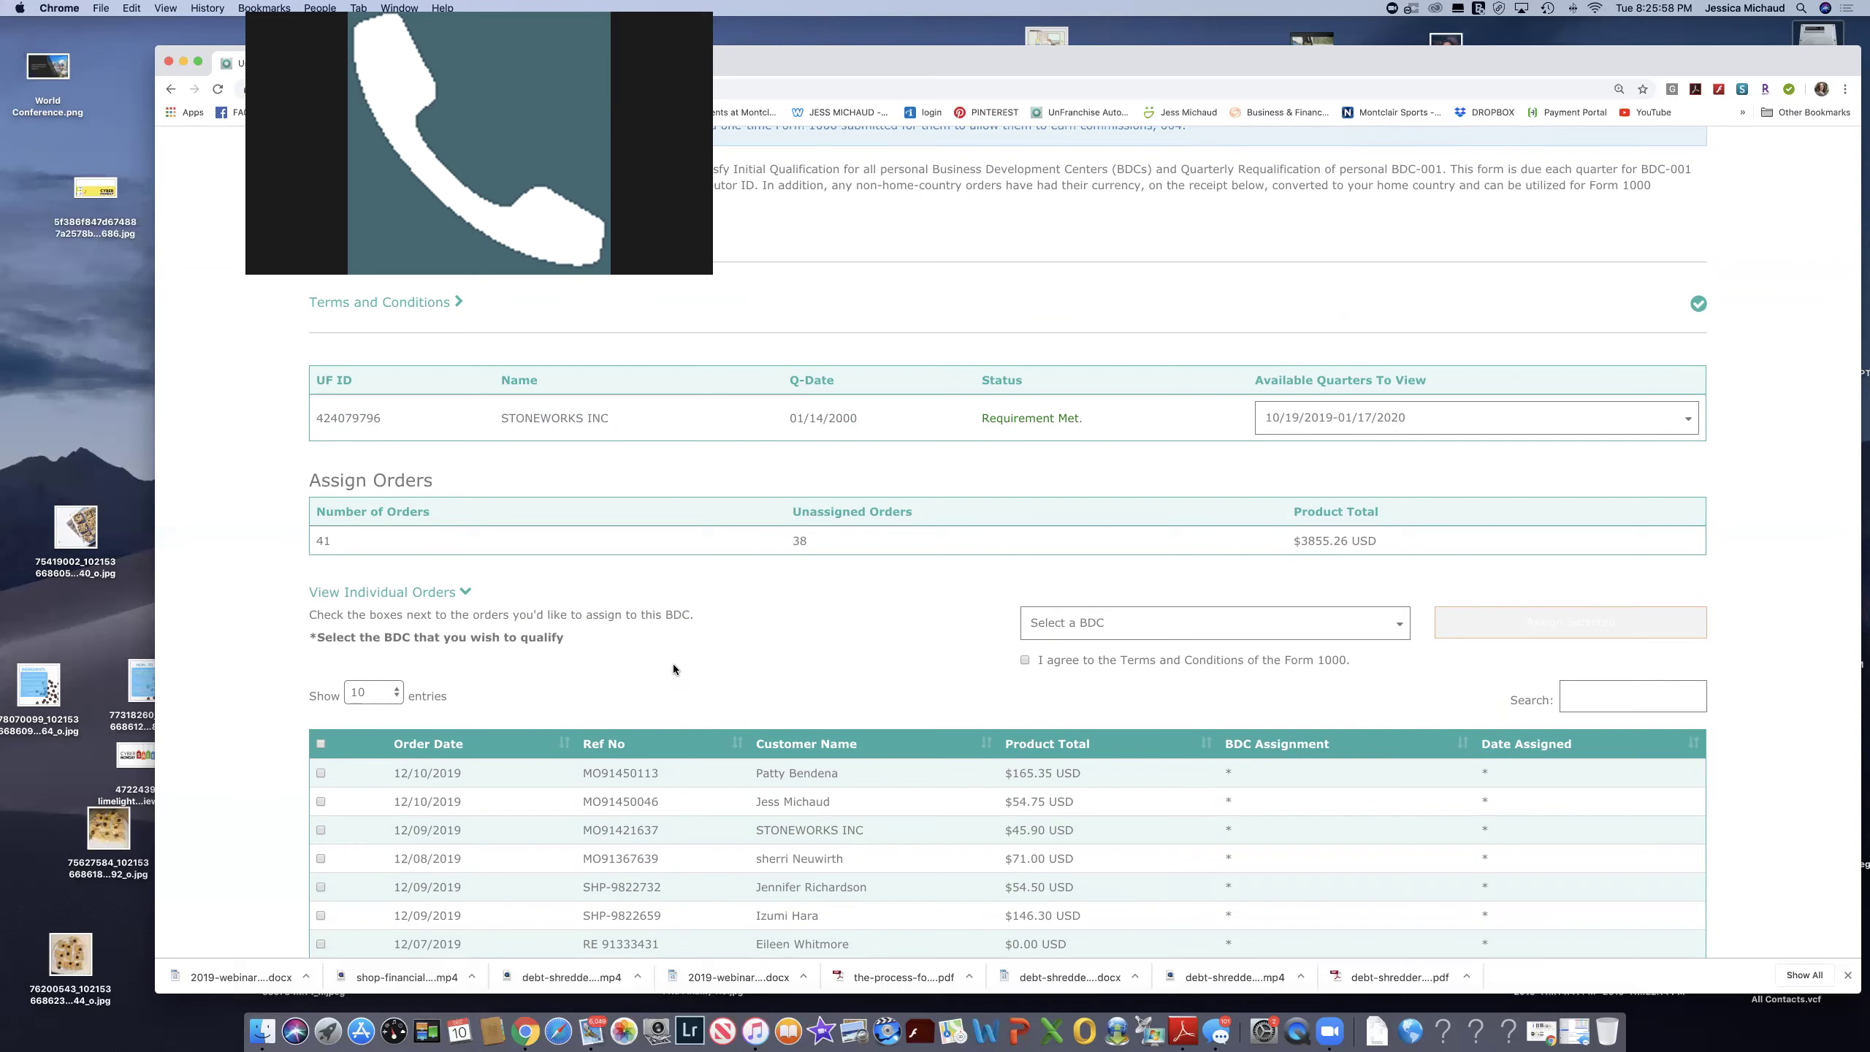
scroll(672, 669, "up", 5)
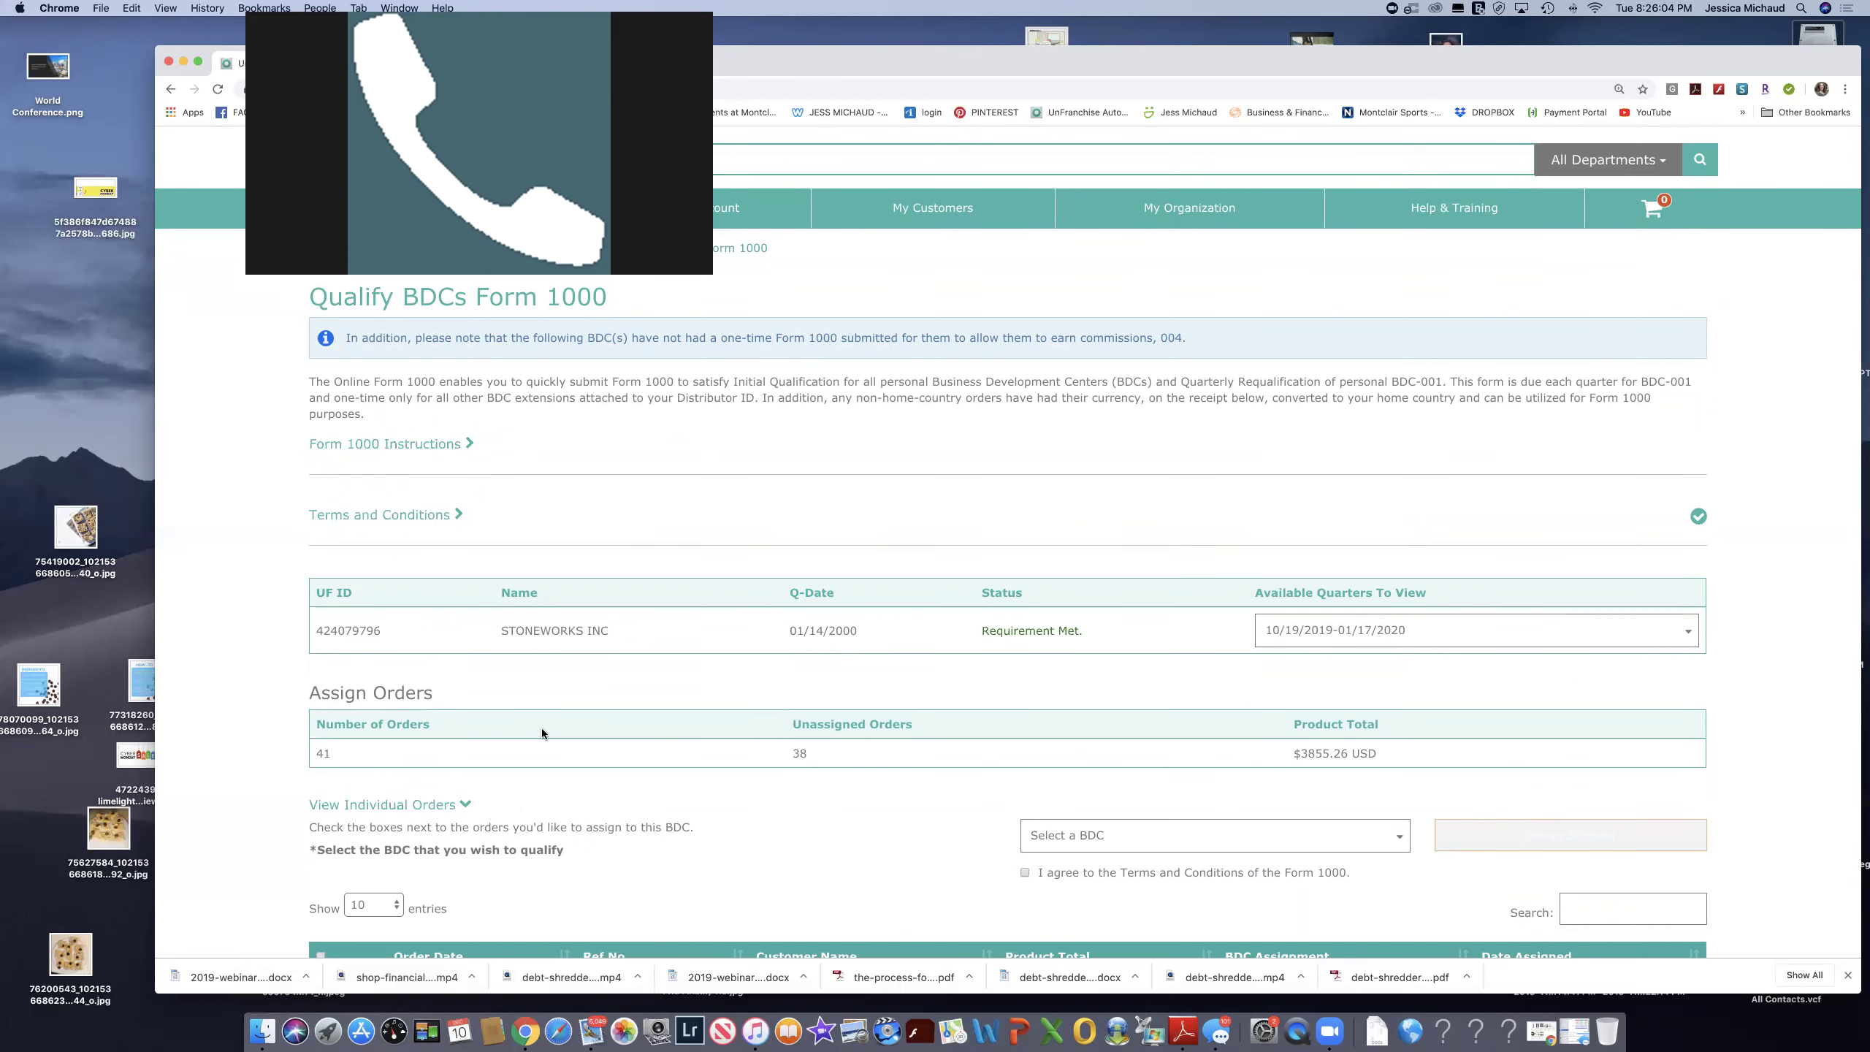
scroll(541, 728, "down", 2)
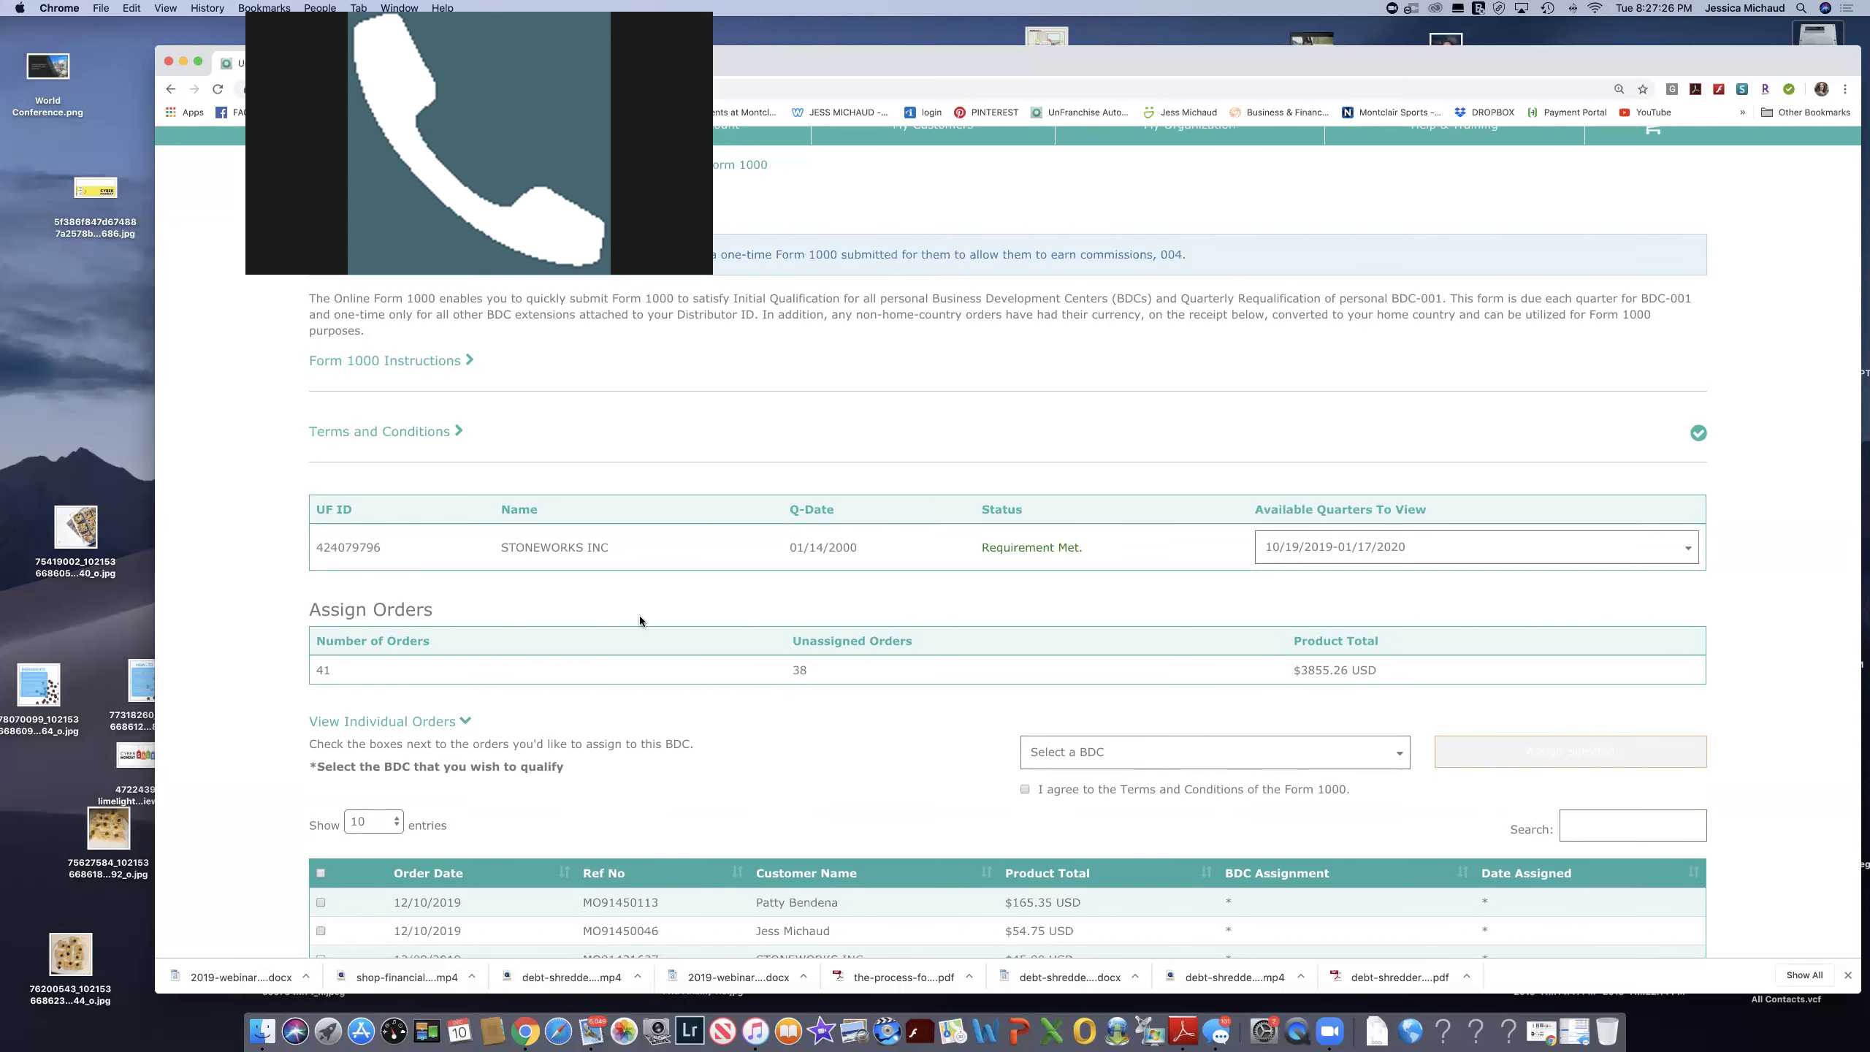
scroll(640, 617, "up", 3)
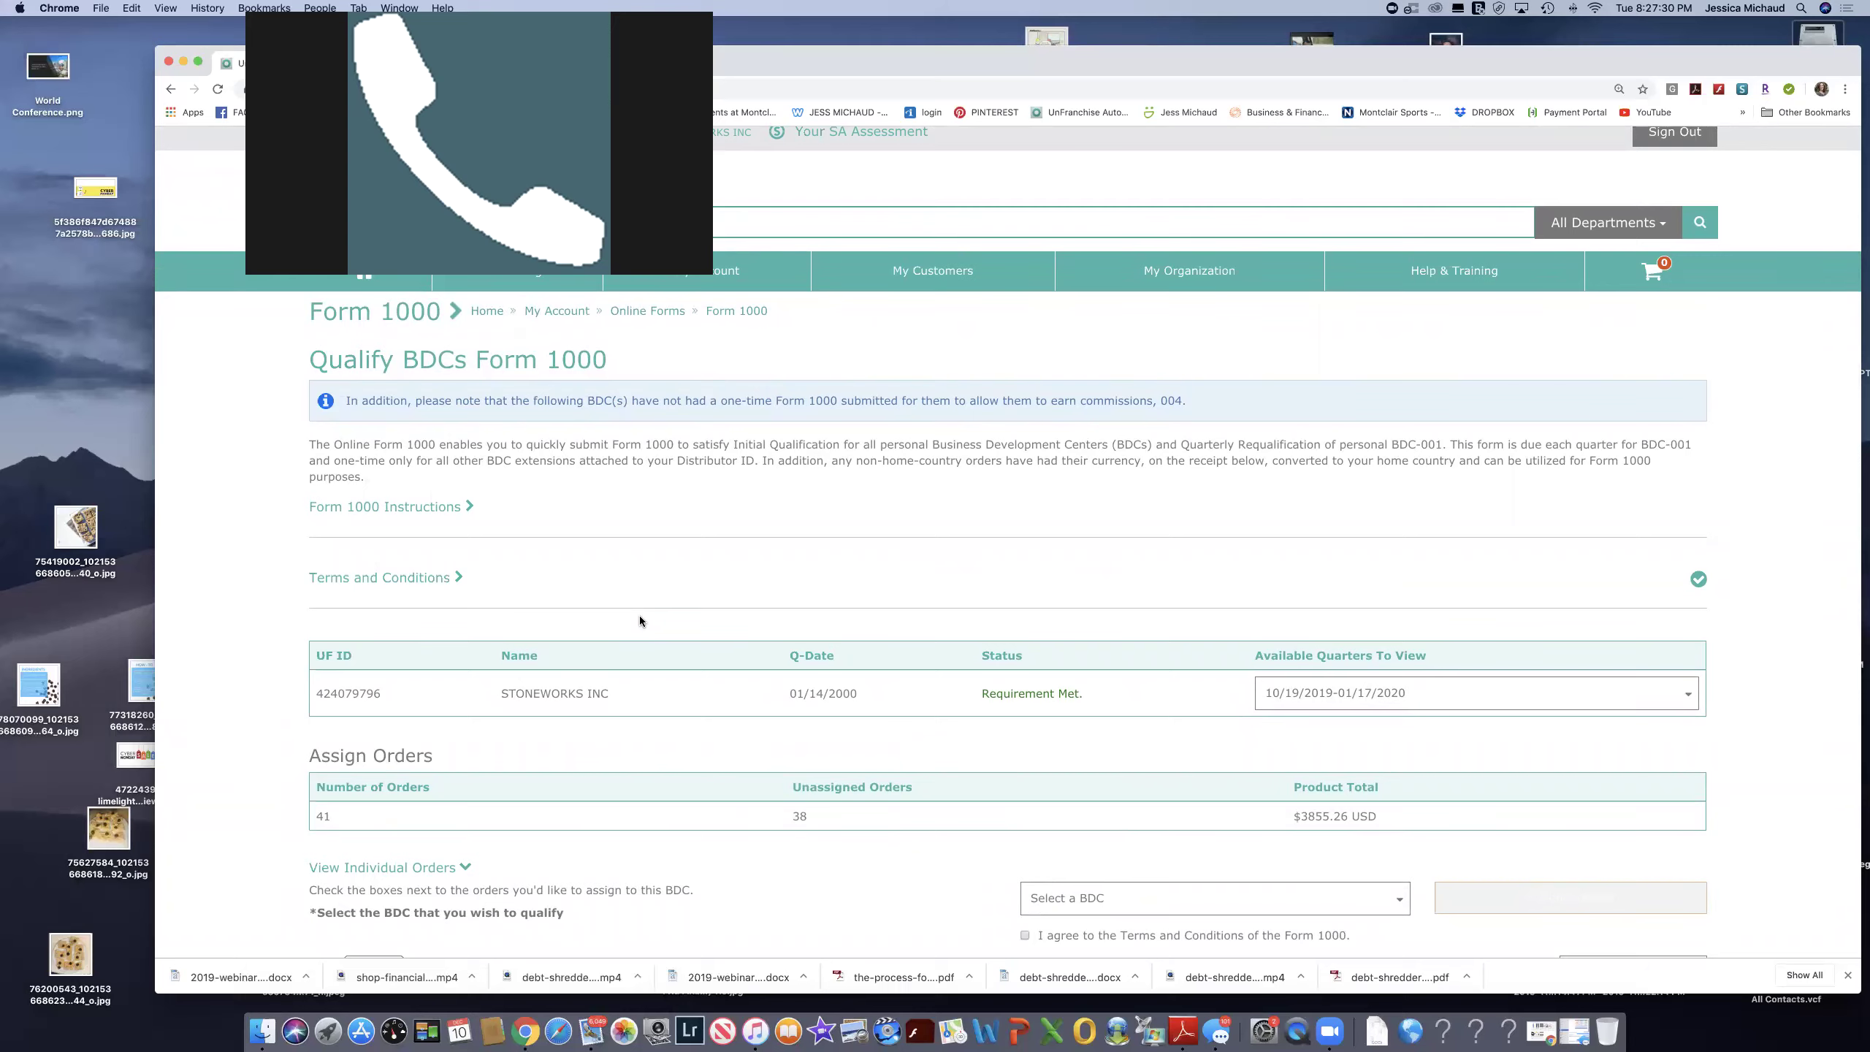
Examine the reference numbers, customer names and product totals of the individual orders listed on Form 1000.
scroll(640, 620, "down", 10)
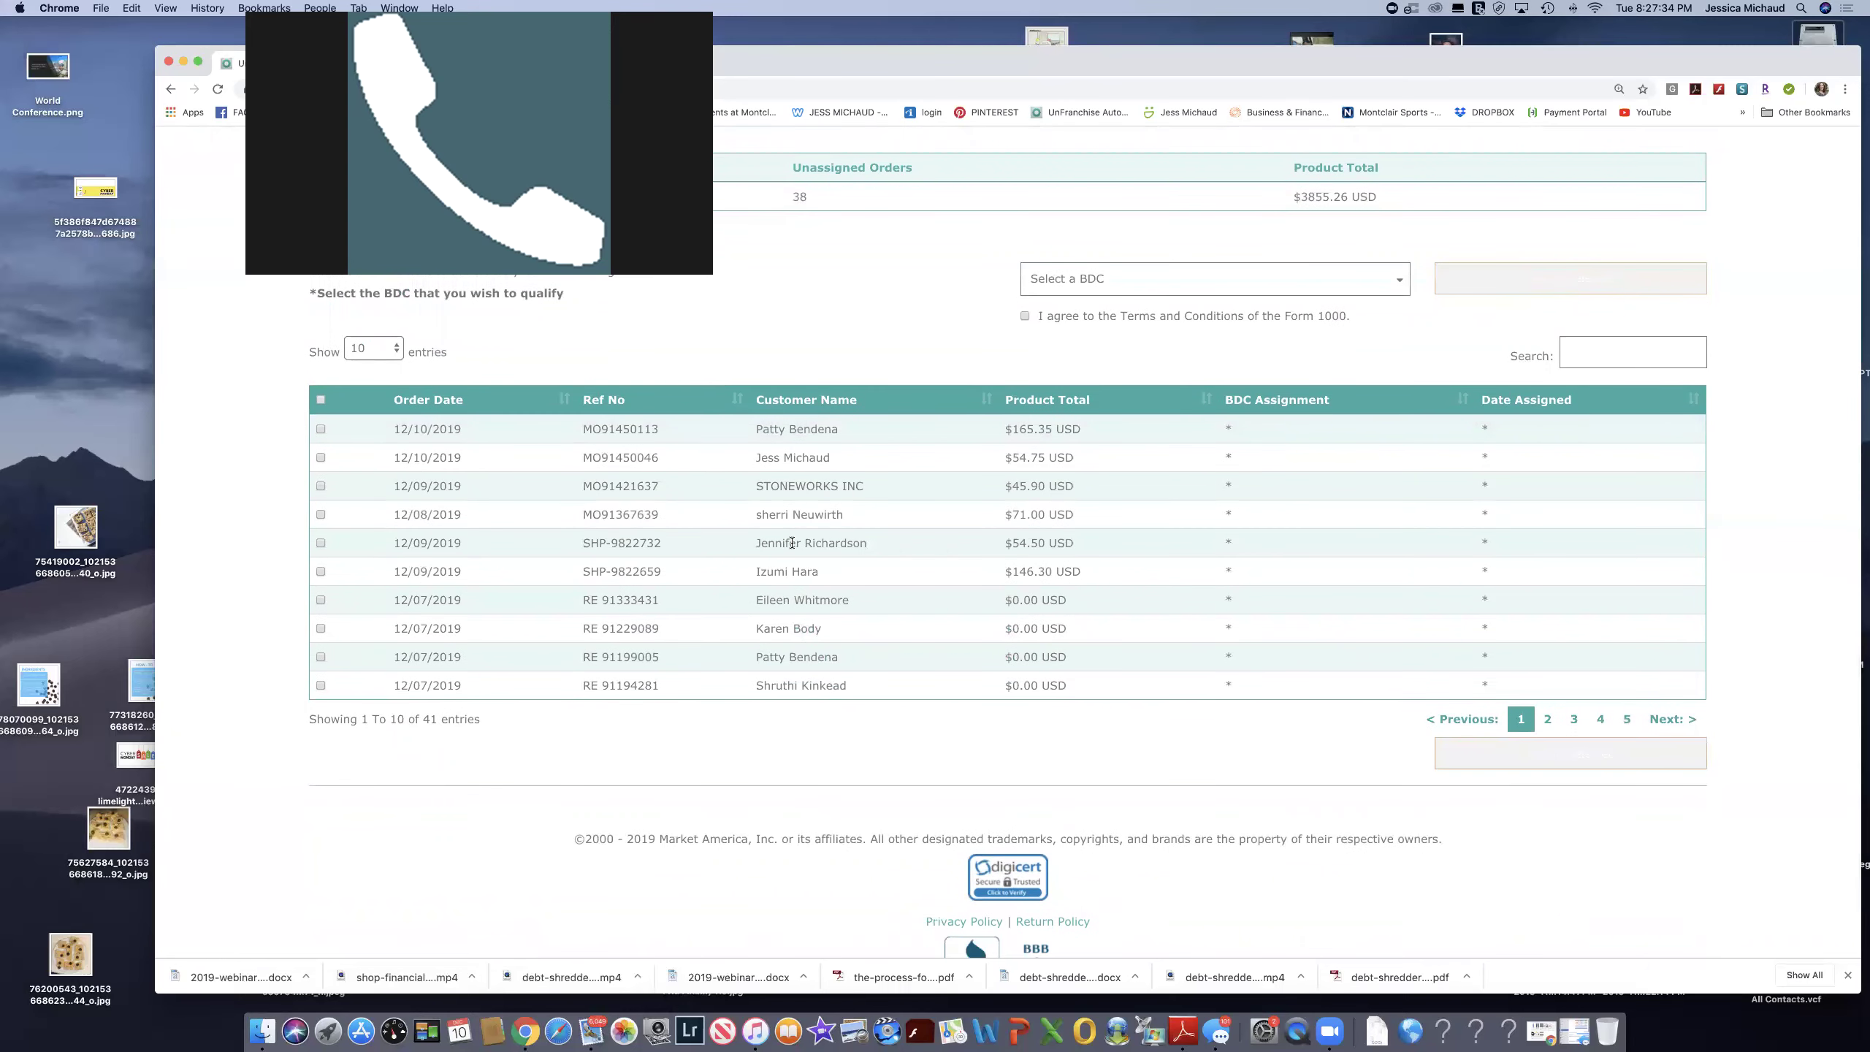
scroll(791, 543, "up", 1)
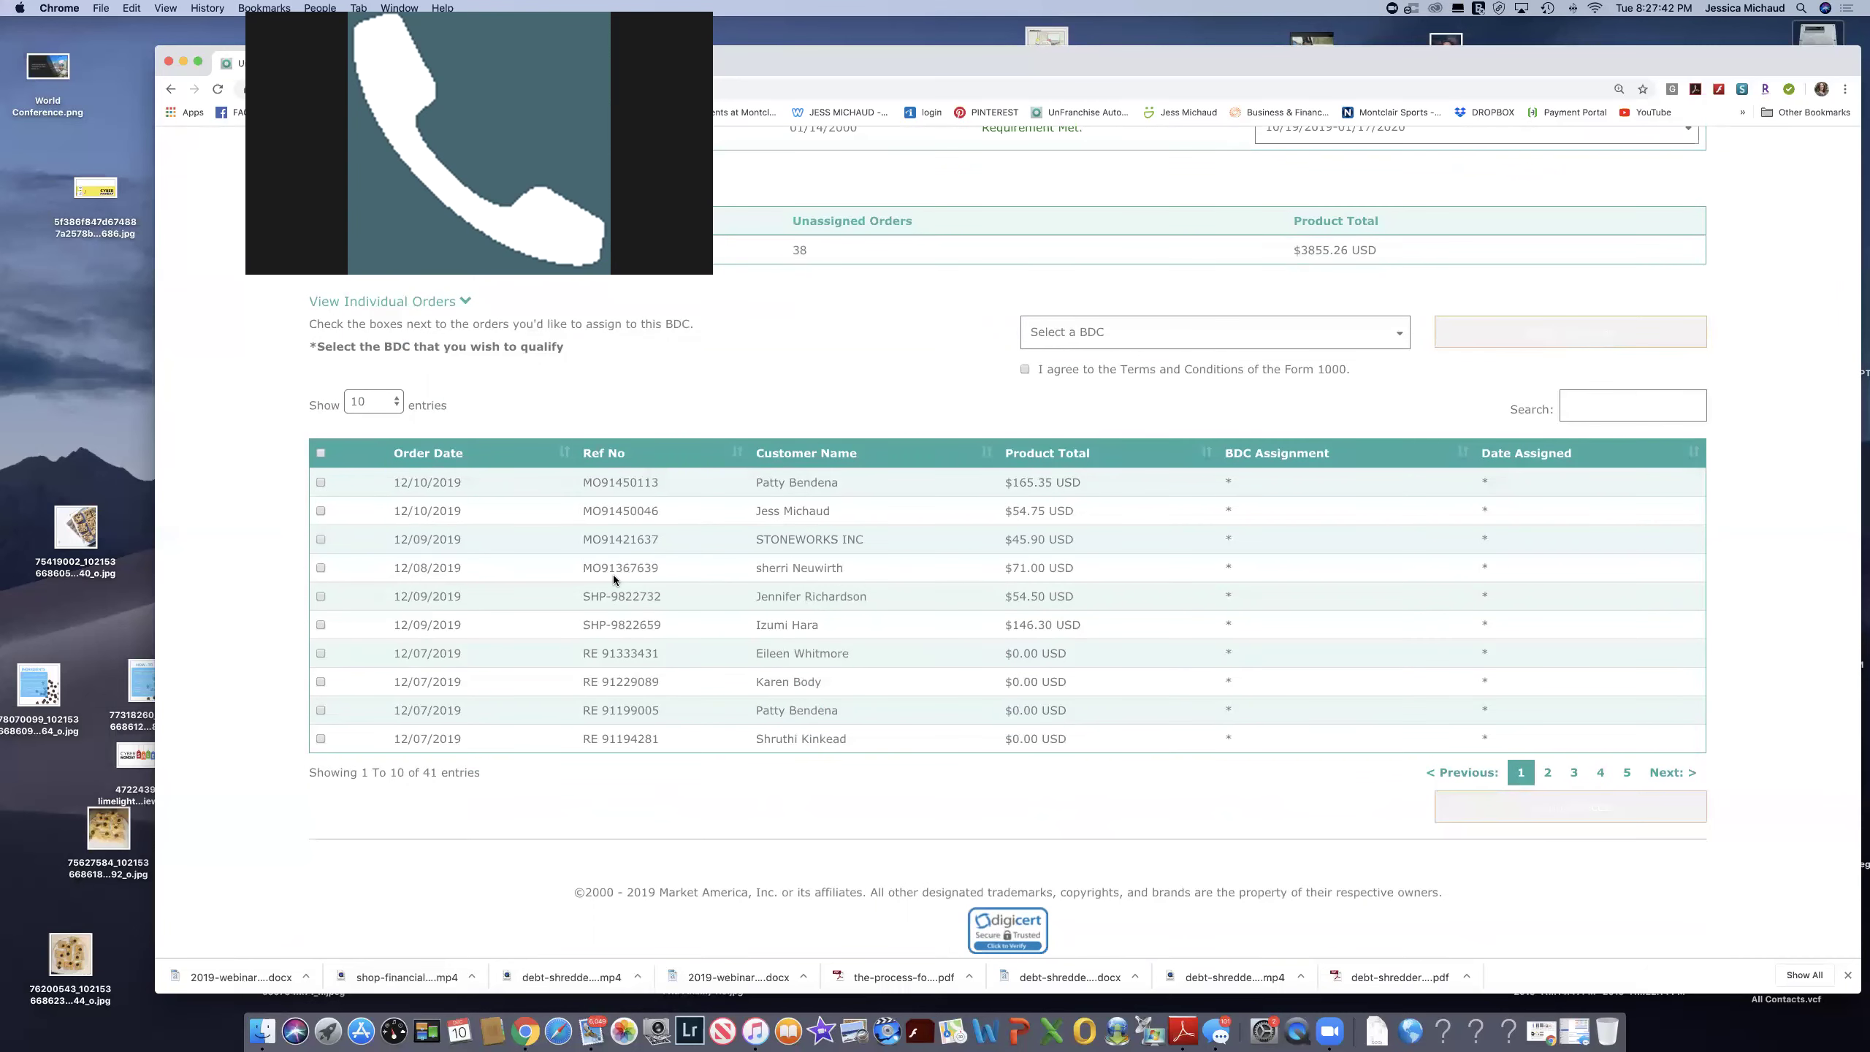
scroll(707, 602, "up", 1)
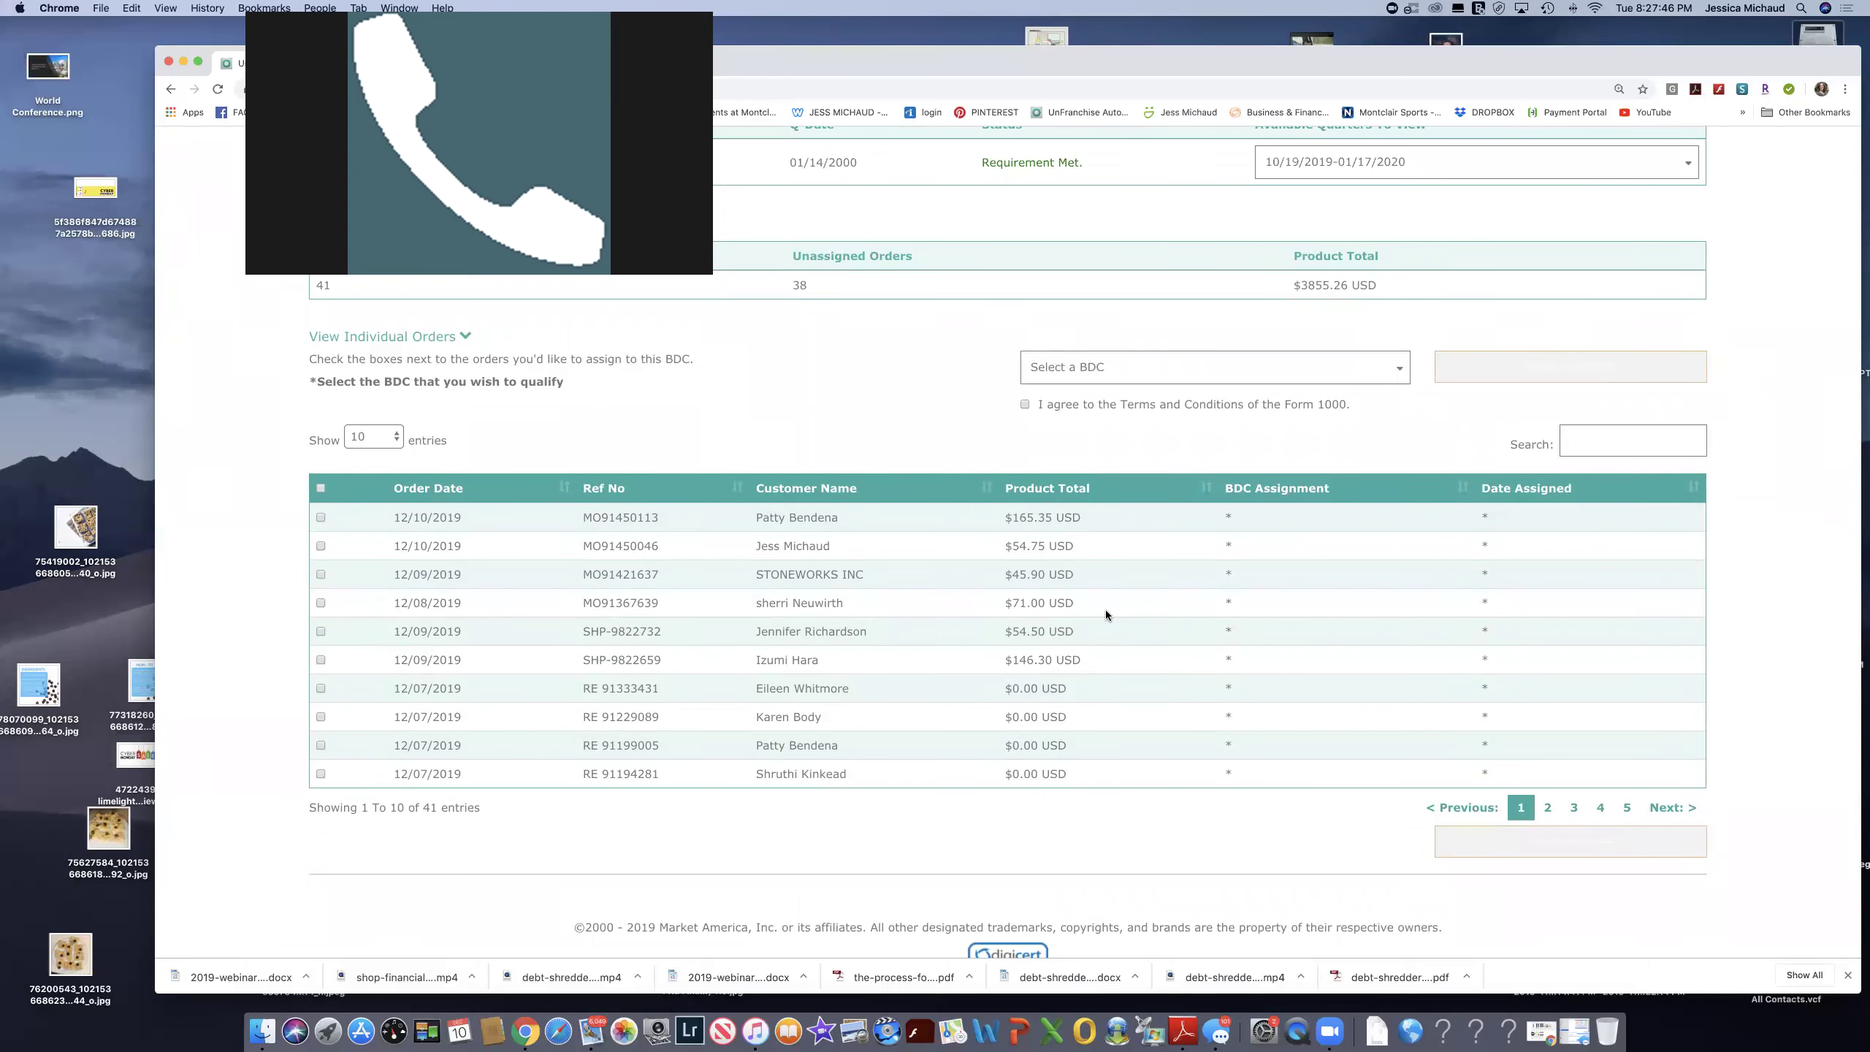
scroll(1105, 610, "up", 2)
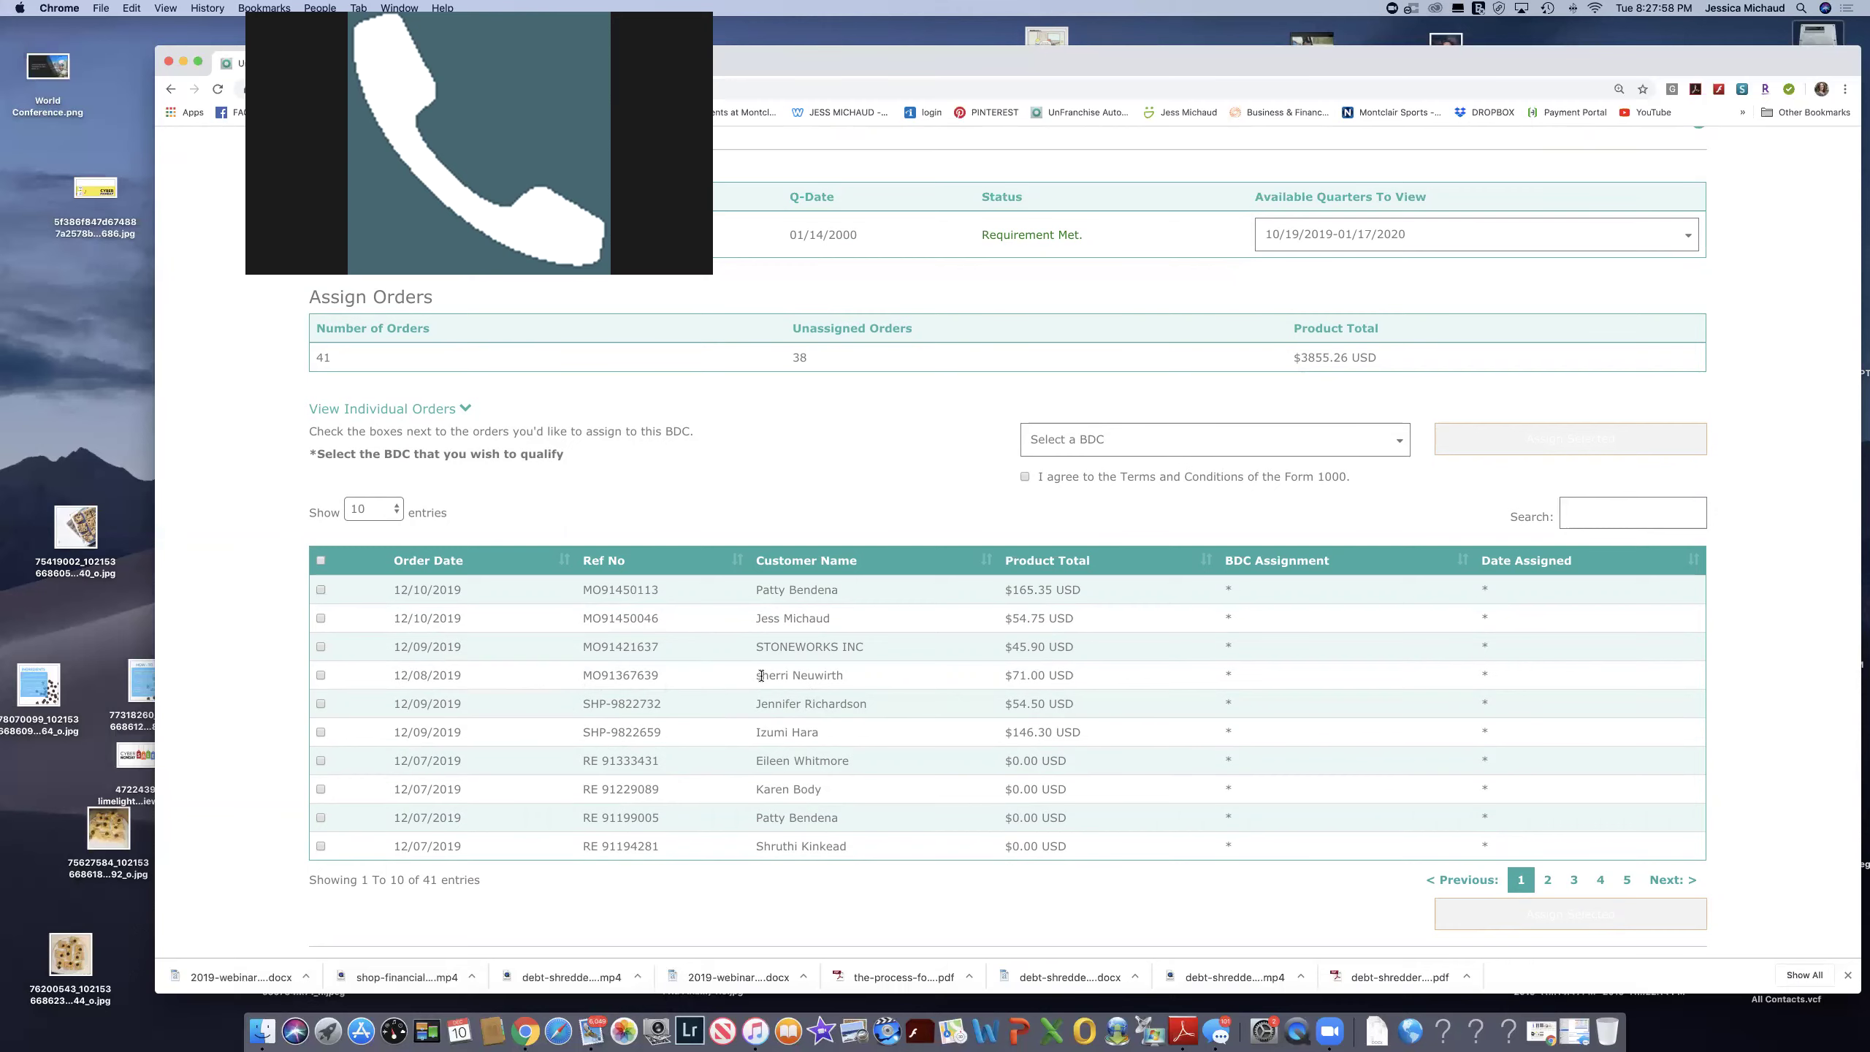
scroll(760, 676, "up", 1)
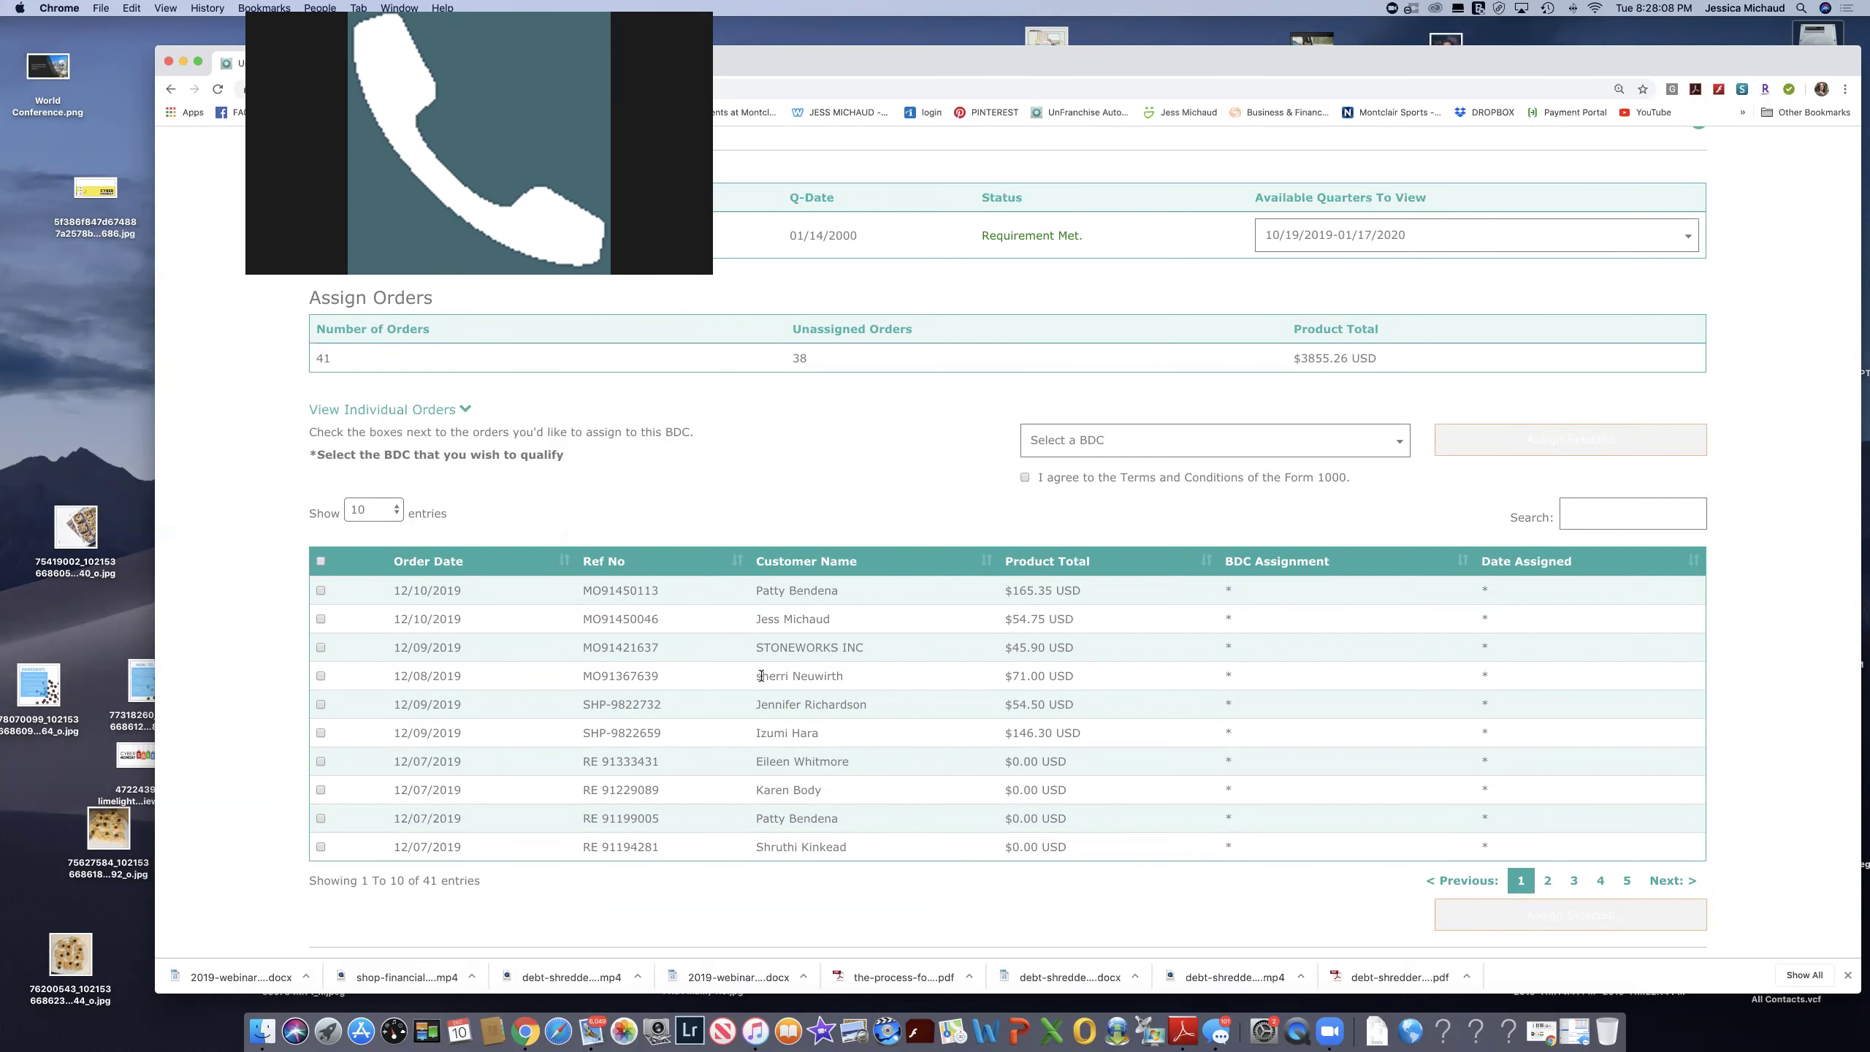
scroll(760, 676, "up", 8)
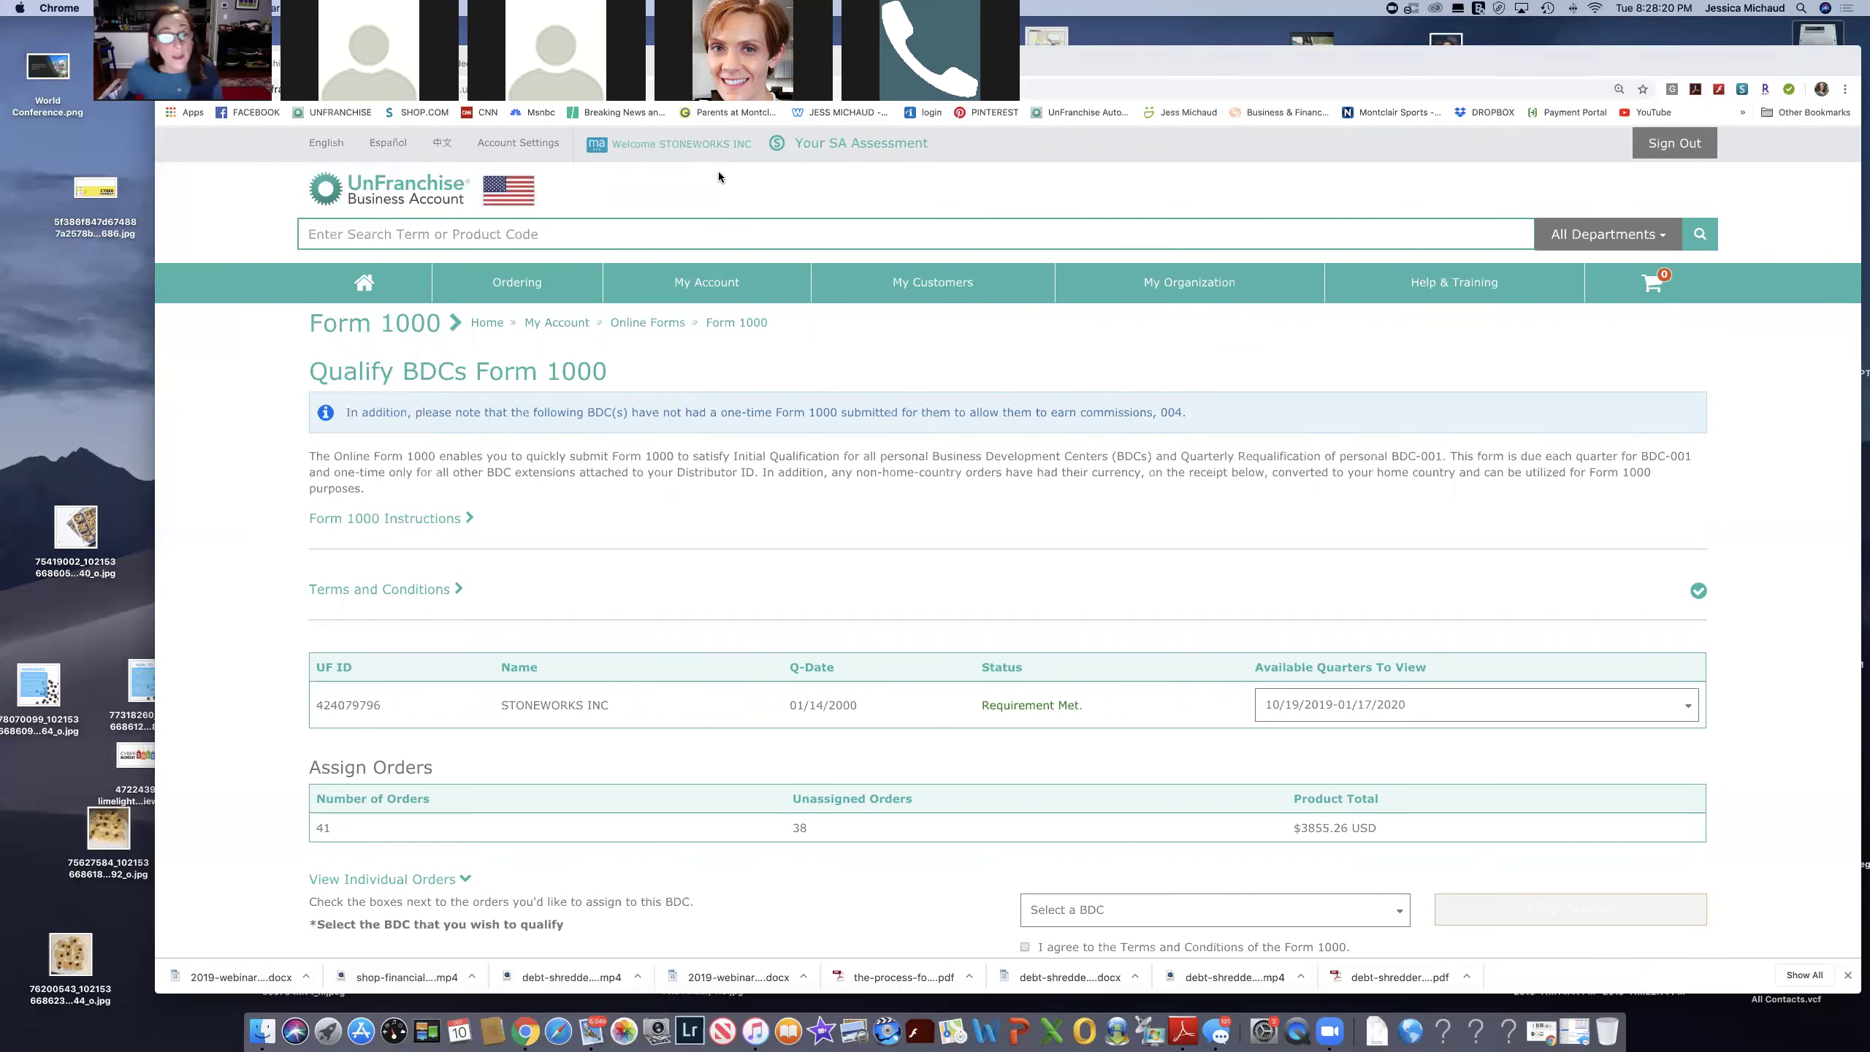
scroll(797, 577, "down", 3)
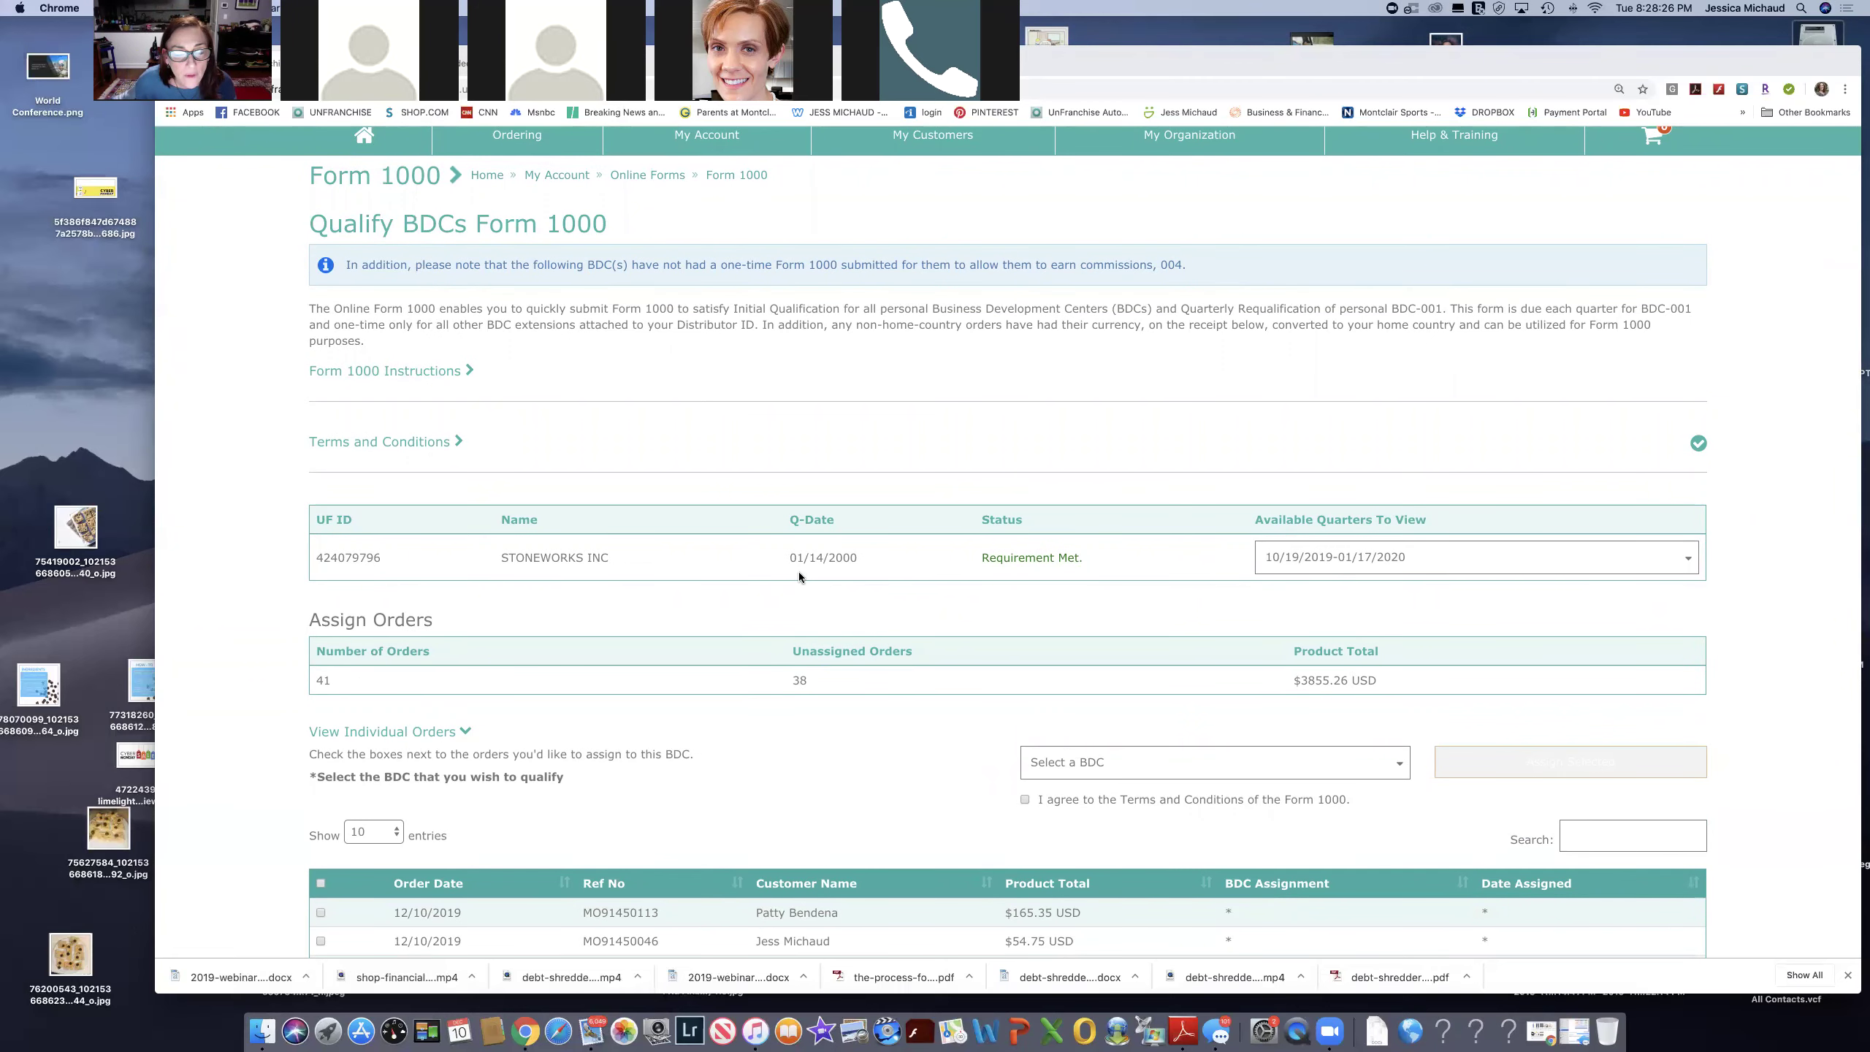
scroll(798, 572, "down", 3)
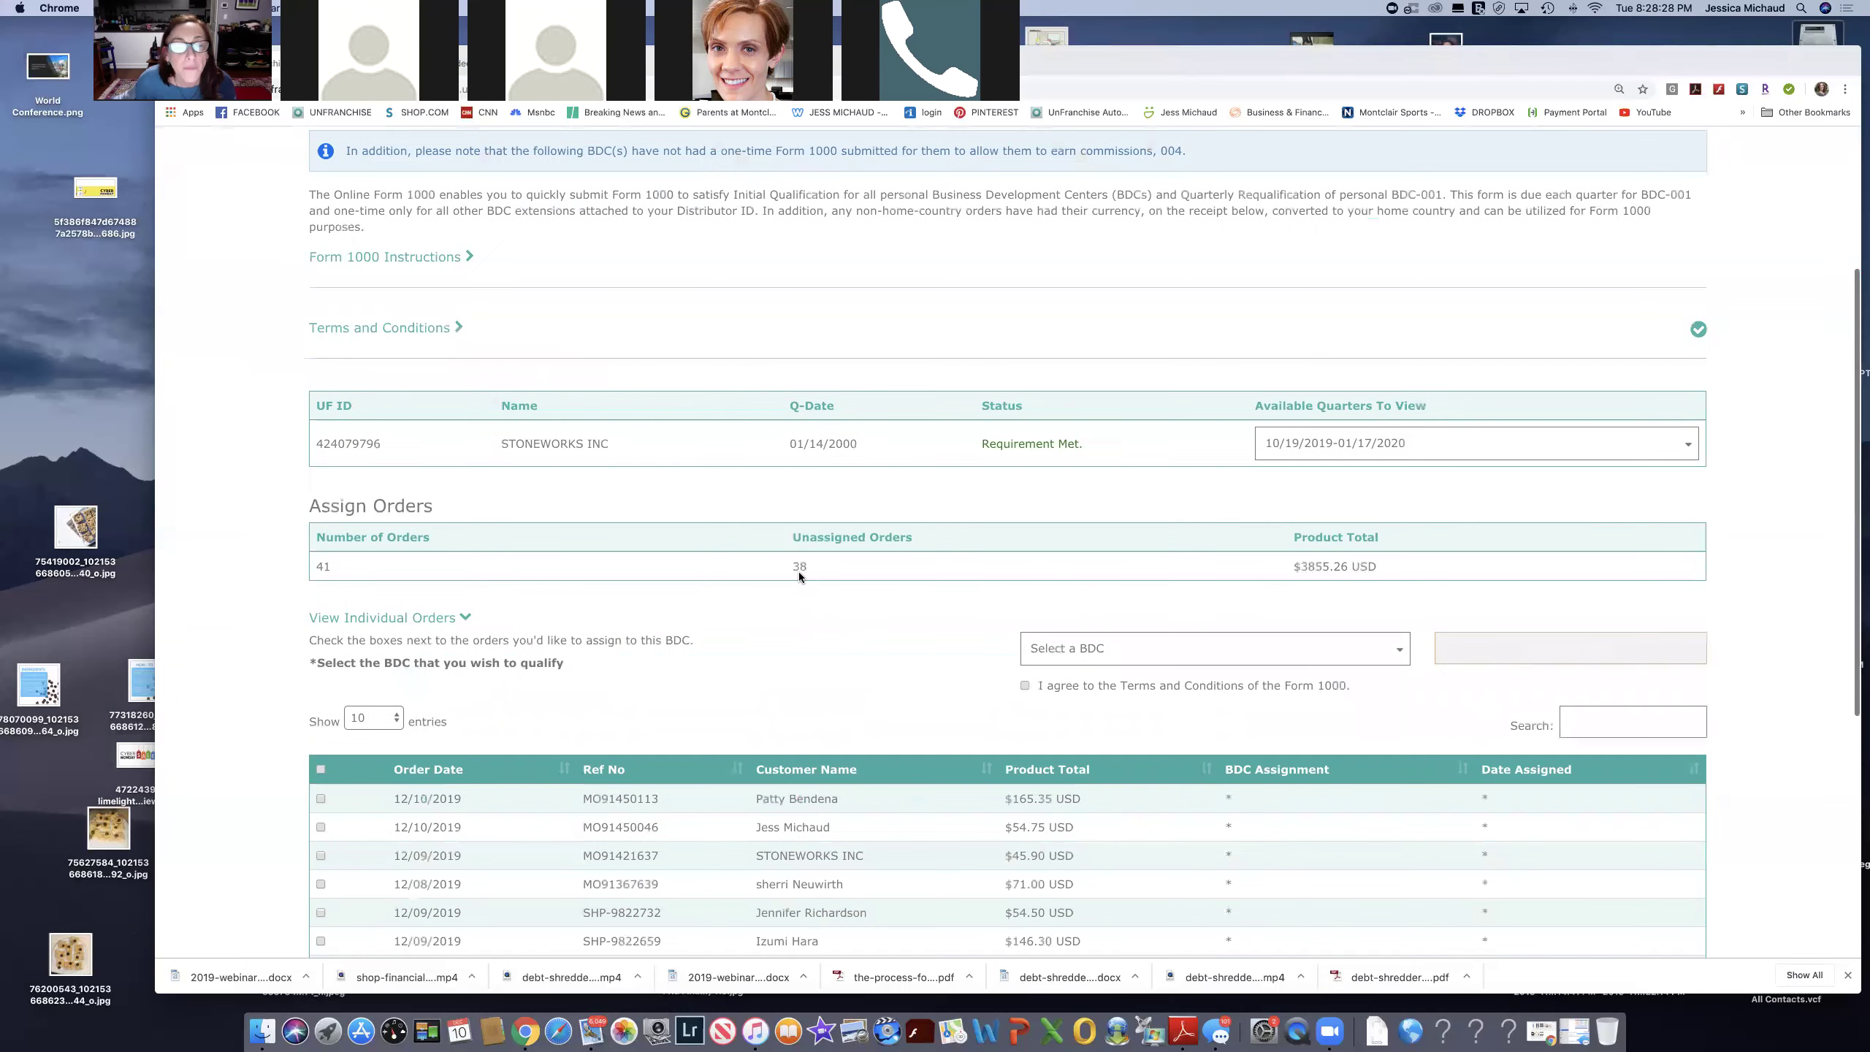
scroll(797, 572, "down", 2)
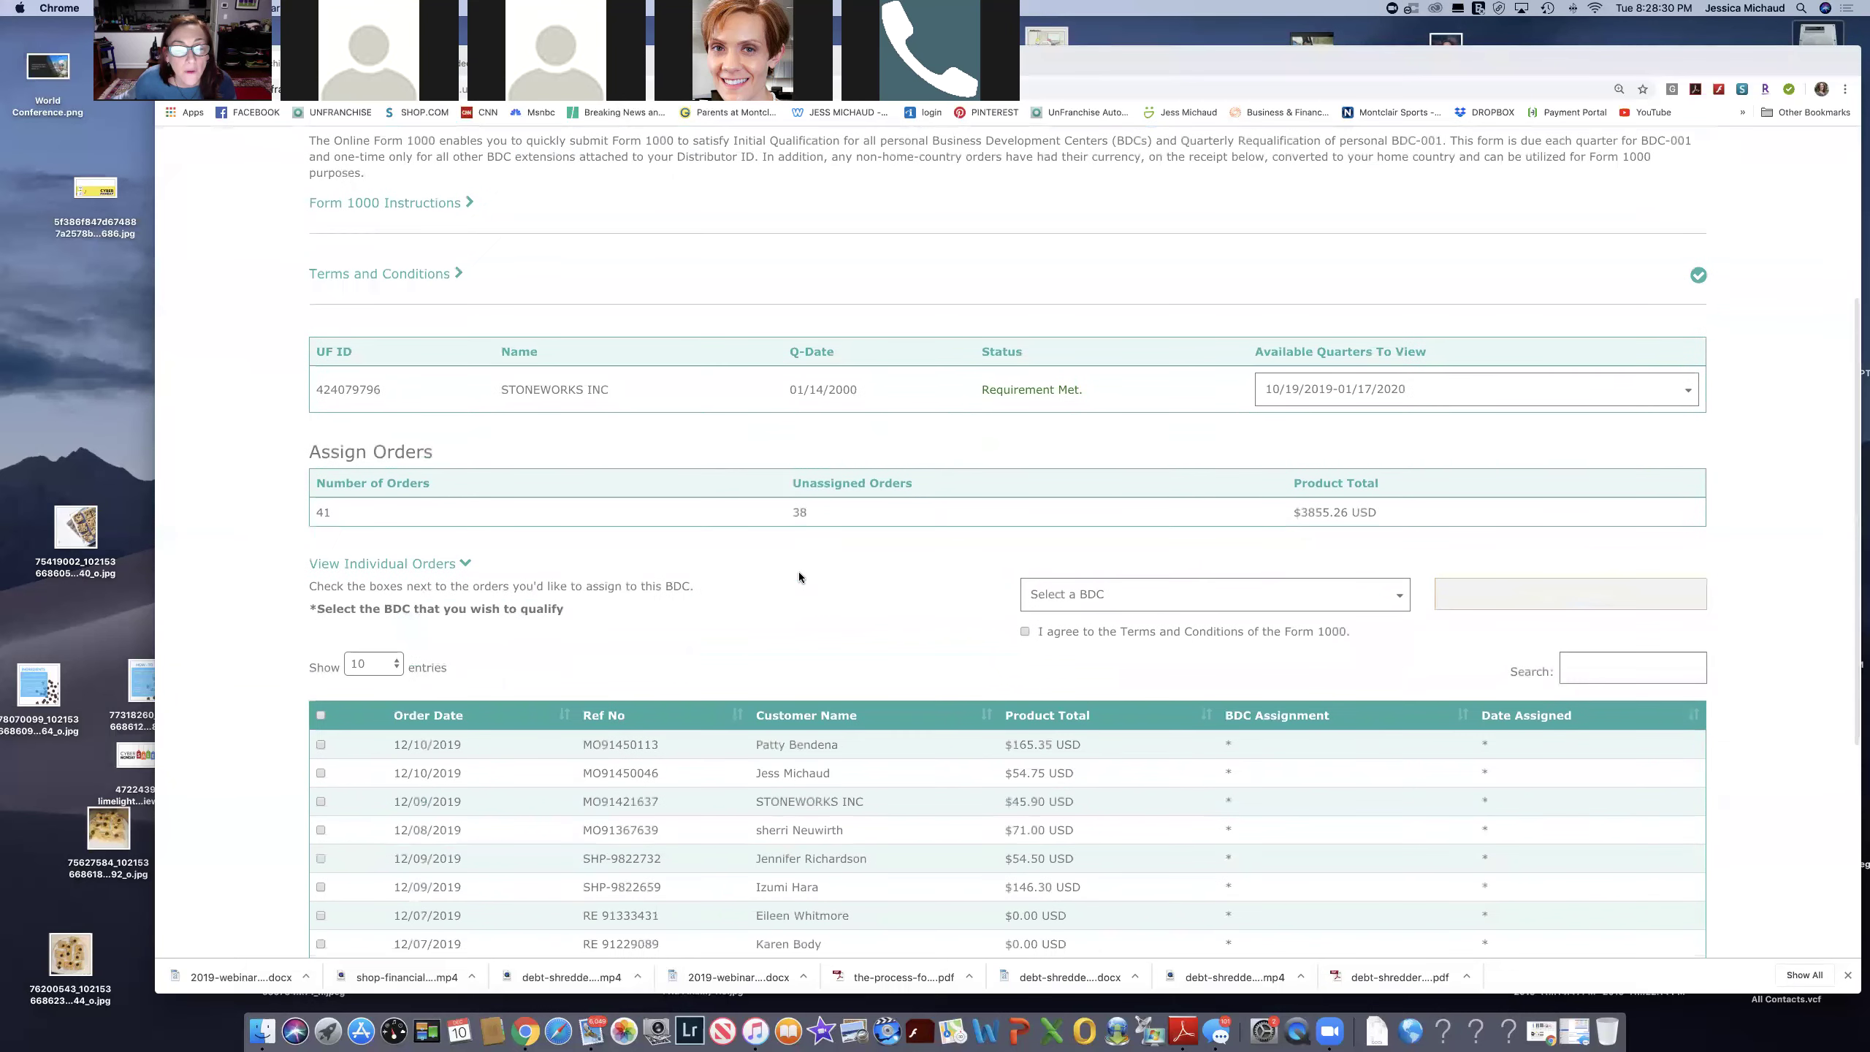
scroll(798, 572, "down", 1)
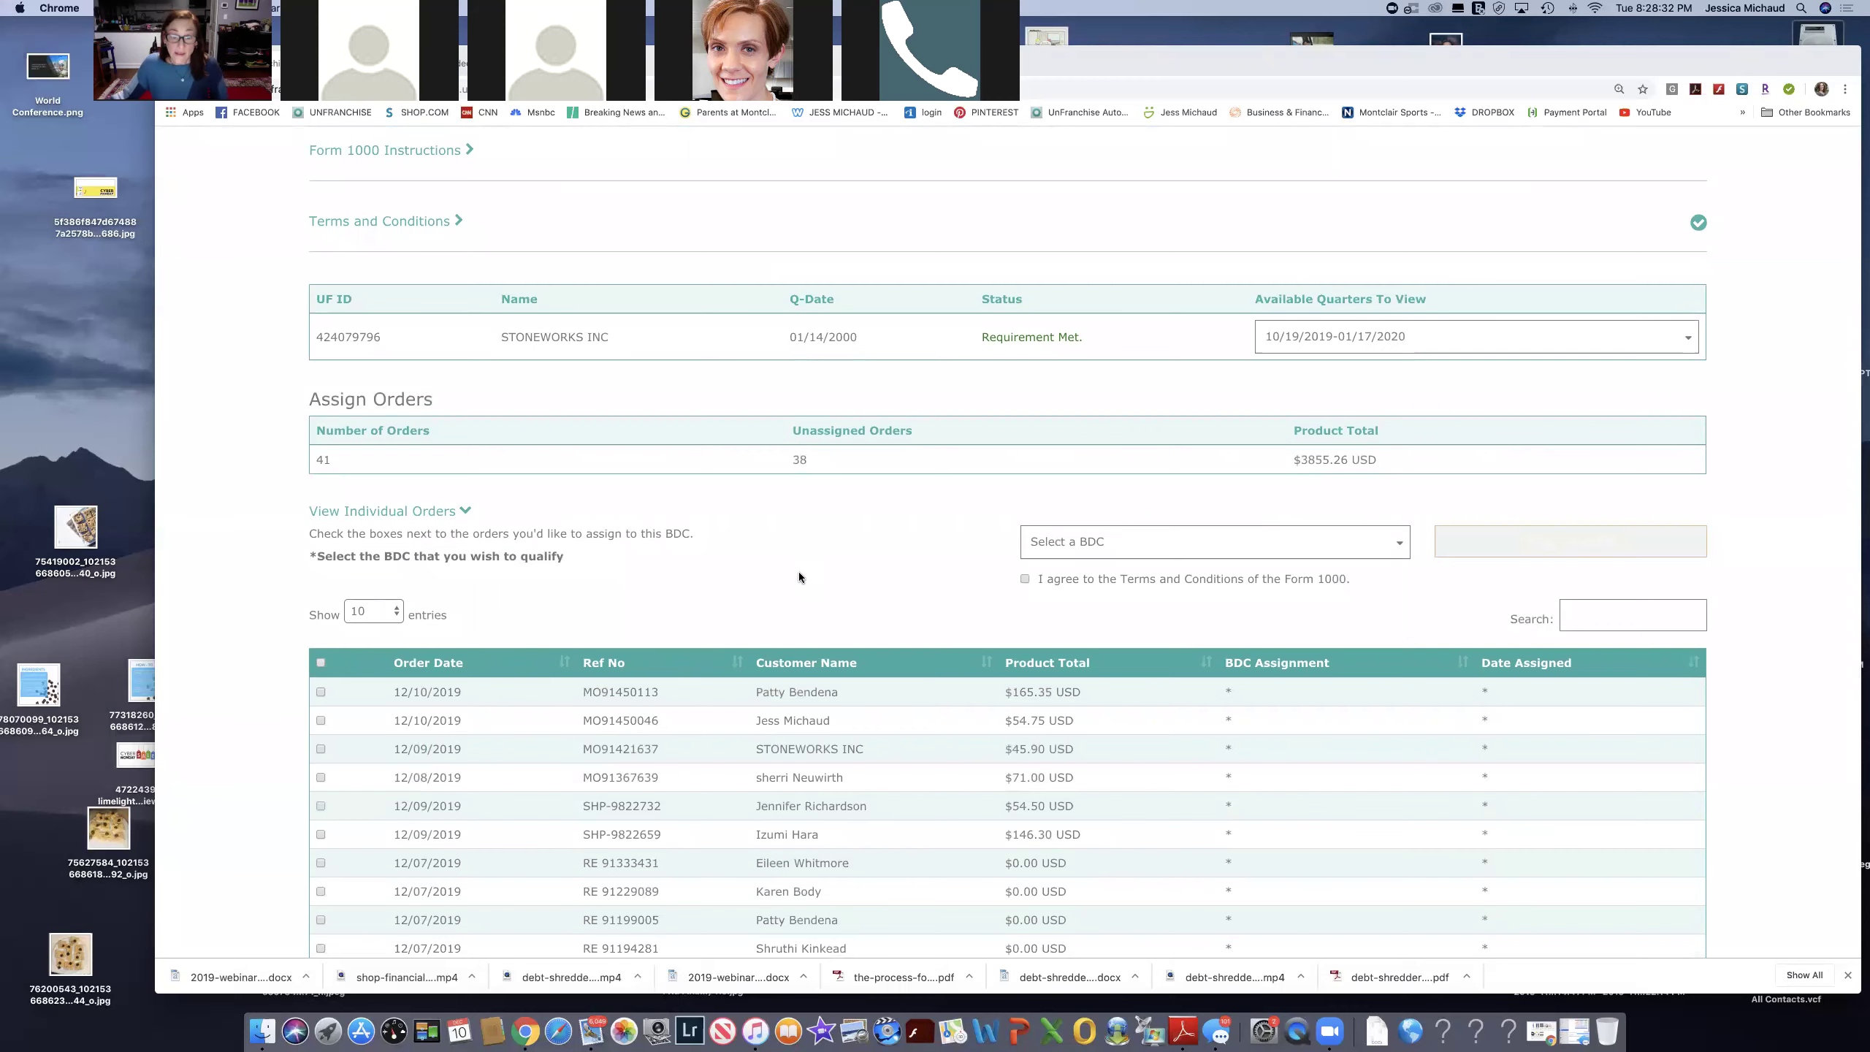
scroll(801, 572, "down", 8)
scroll(583, 486, "up", 8)
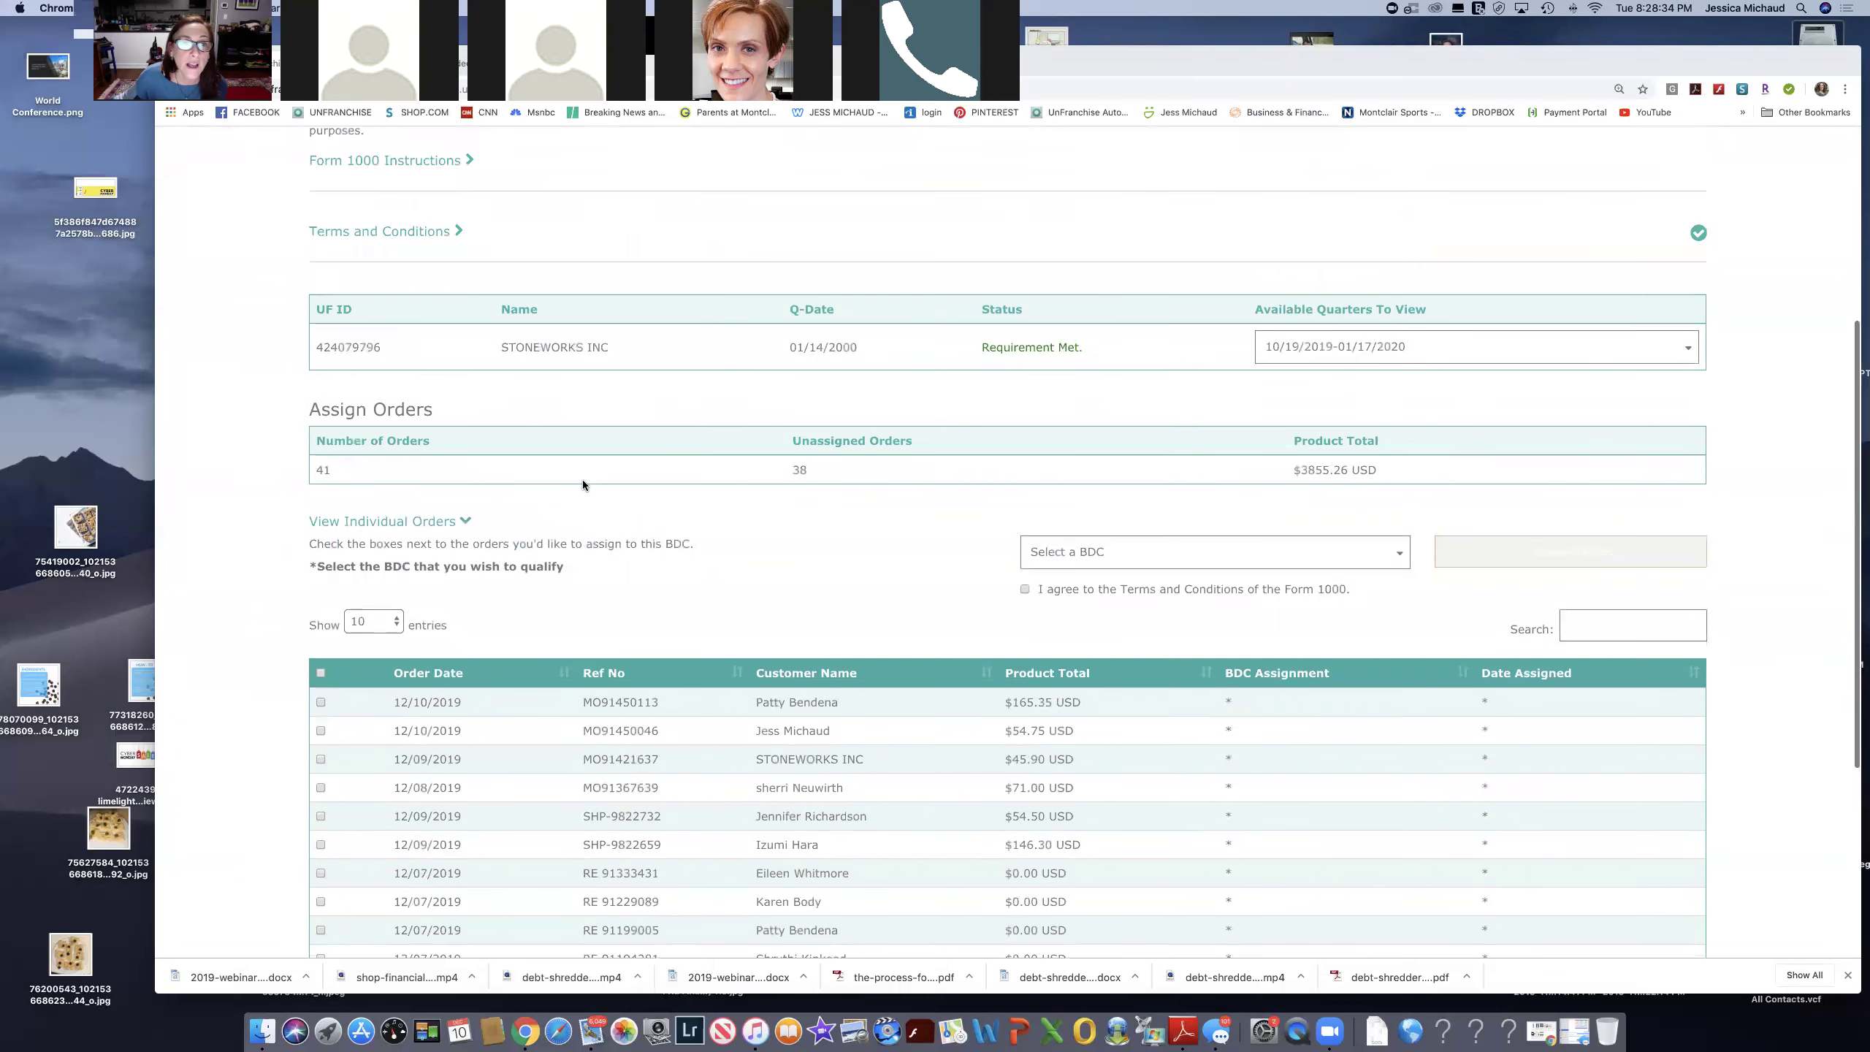
Leave Form 1000 and open the Inventory Management page for ordering.
scroll(581, 479, "up", 5)
mouse_move(514, 285)
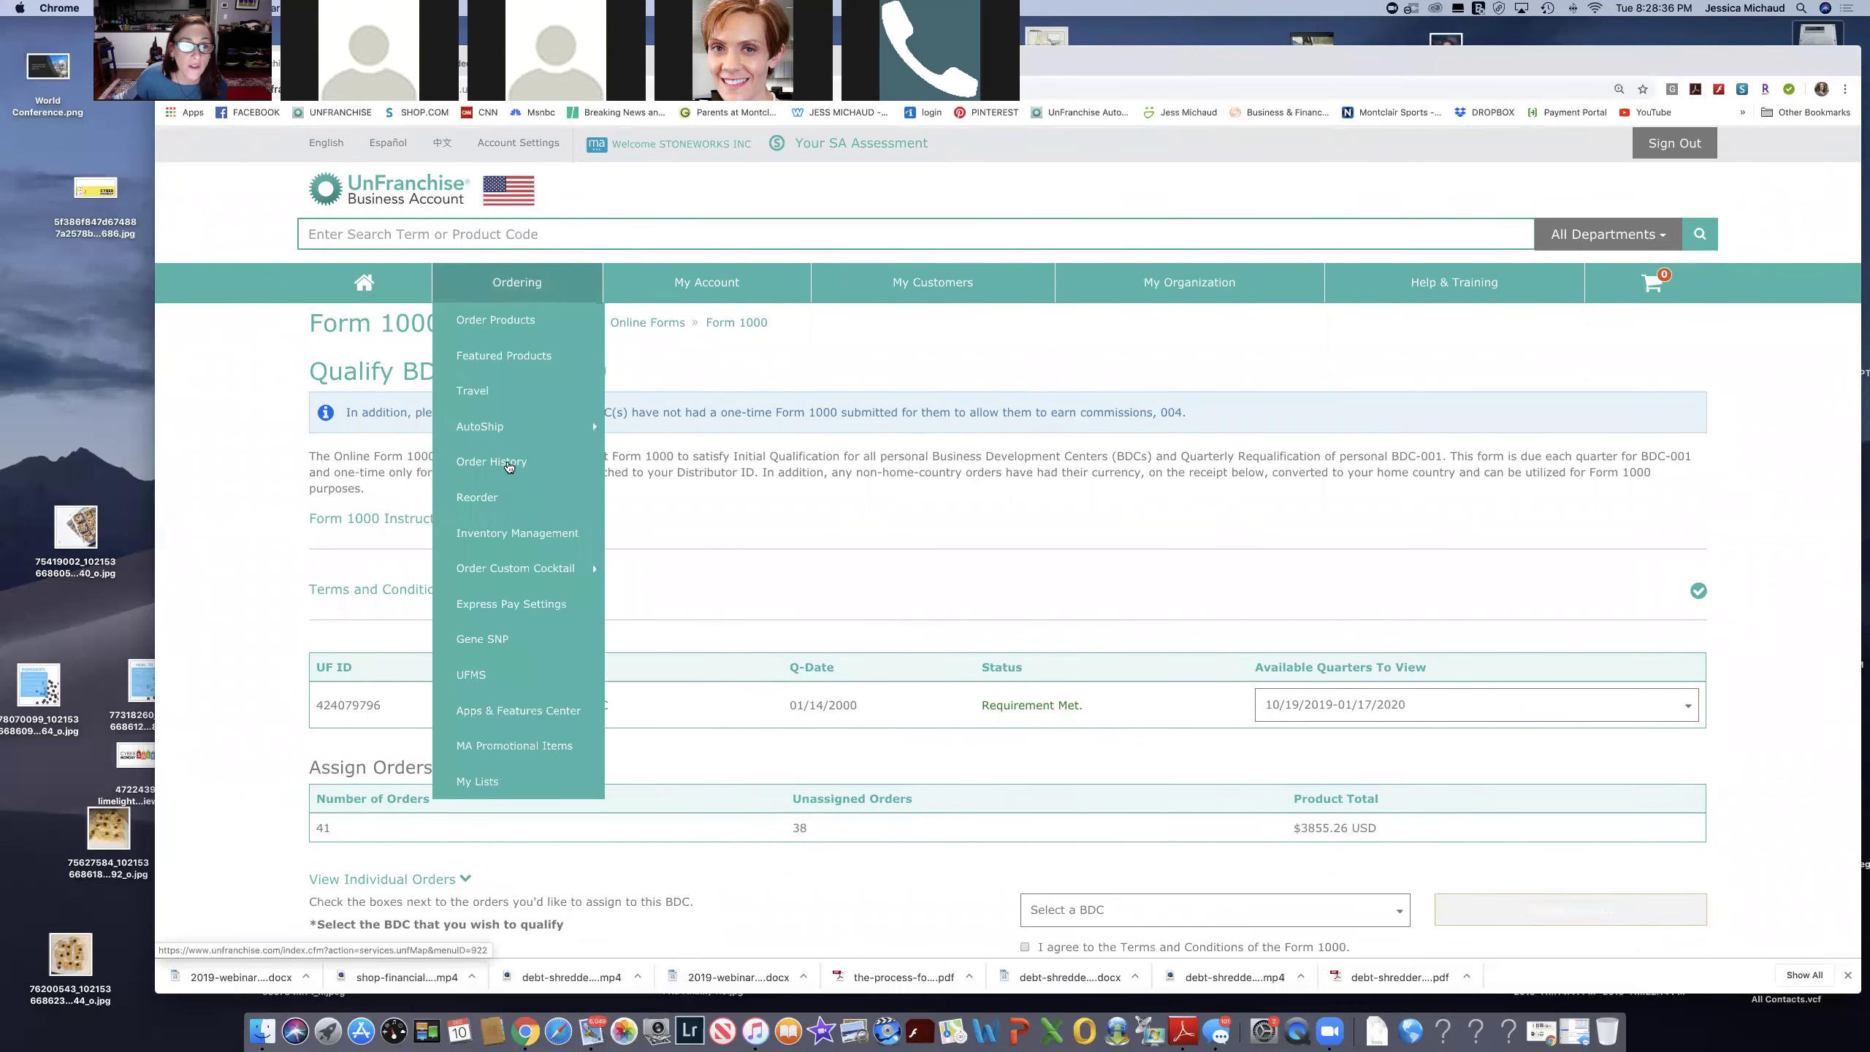
left_click(505, 533)
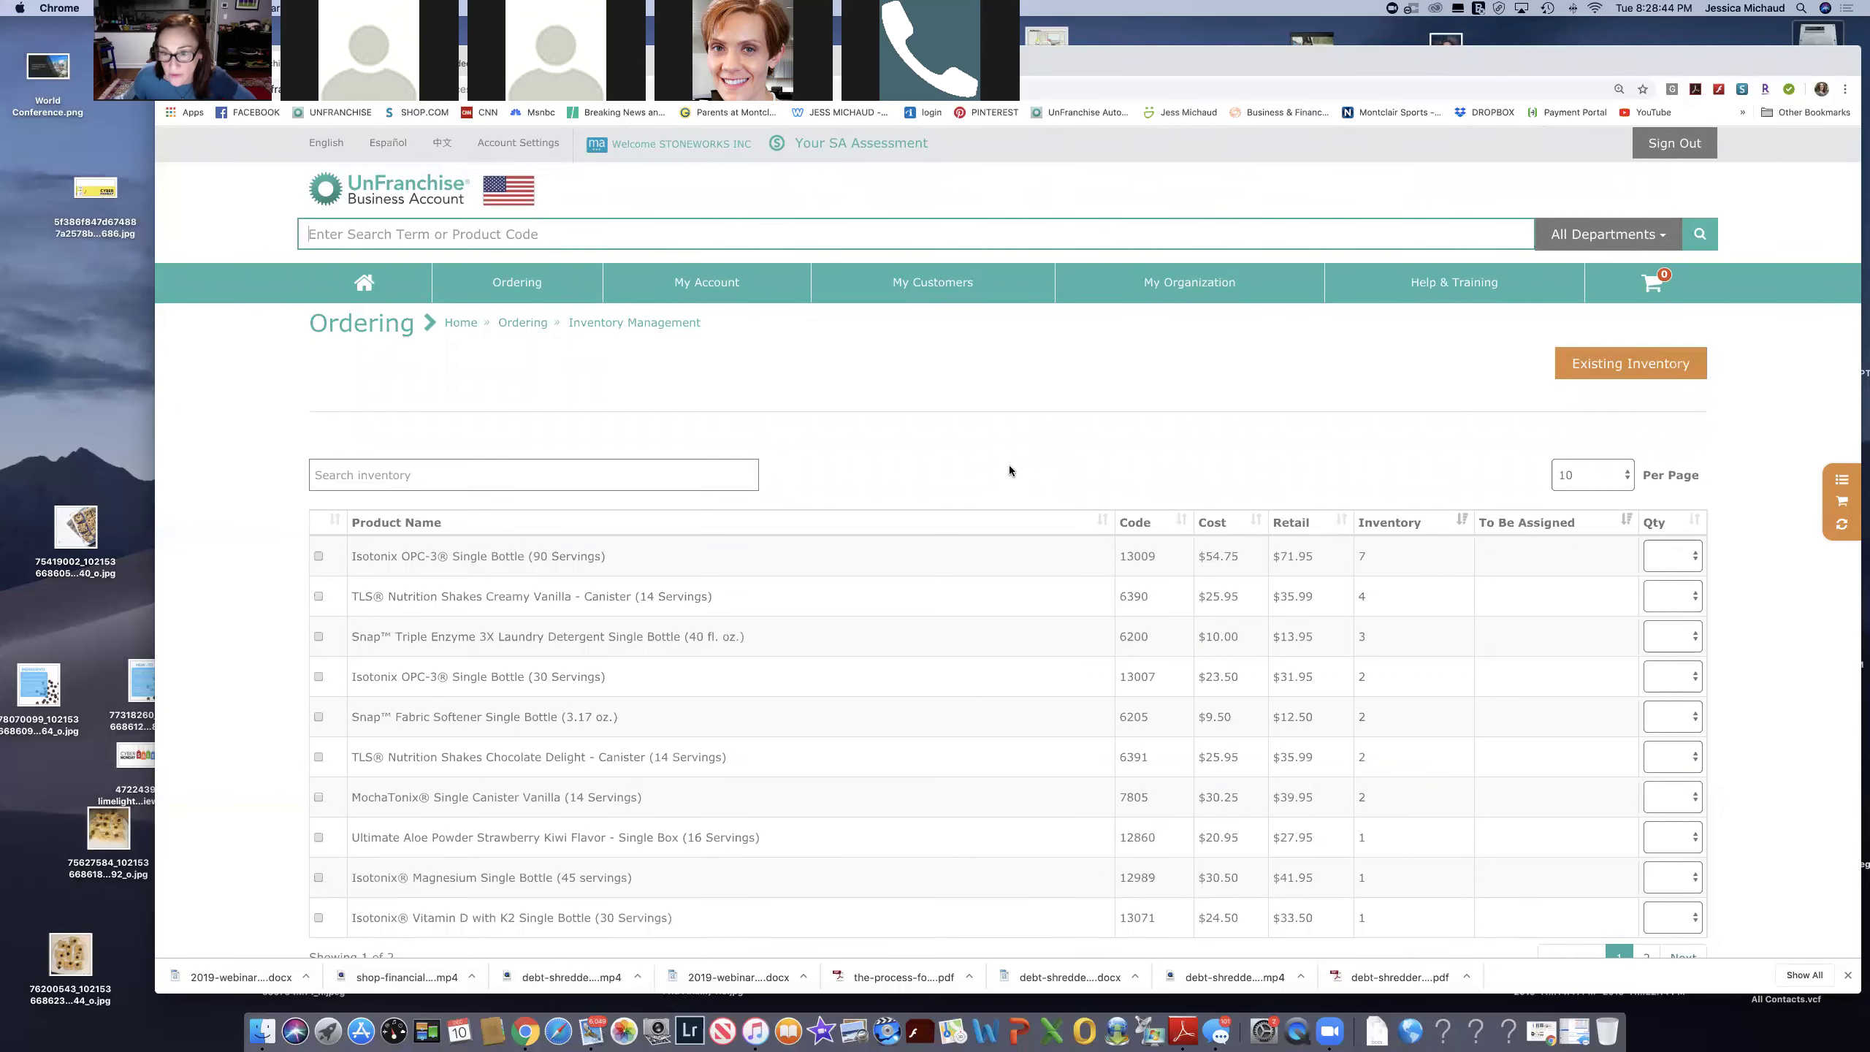
Select the first six inventory products, through TLS Nutrition Shakes Chocolate Delight, at quantity 1 each, and review the assignment options for them.
scroll(1010, 469, "down", 3)
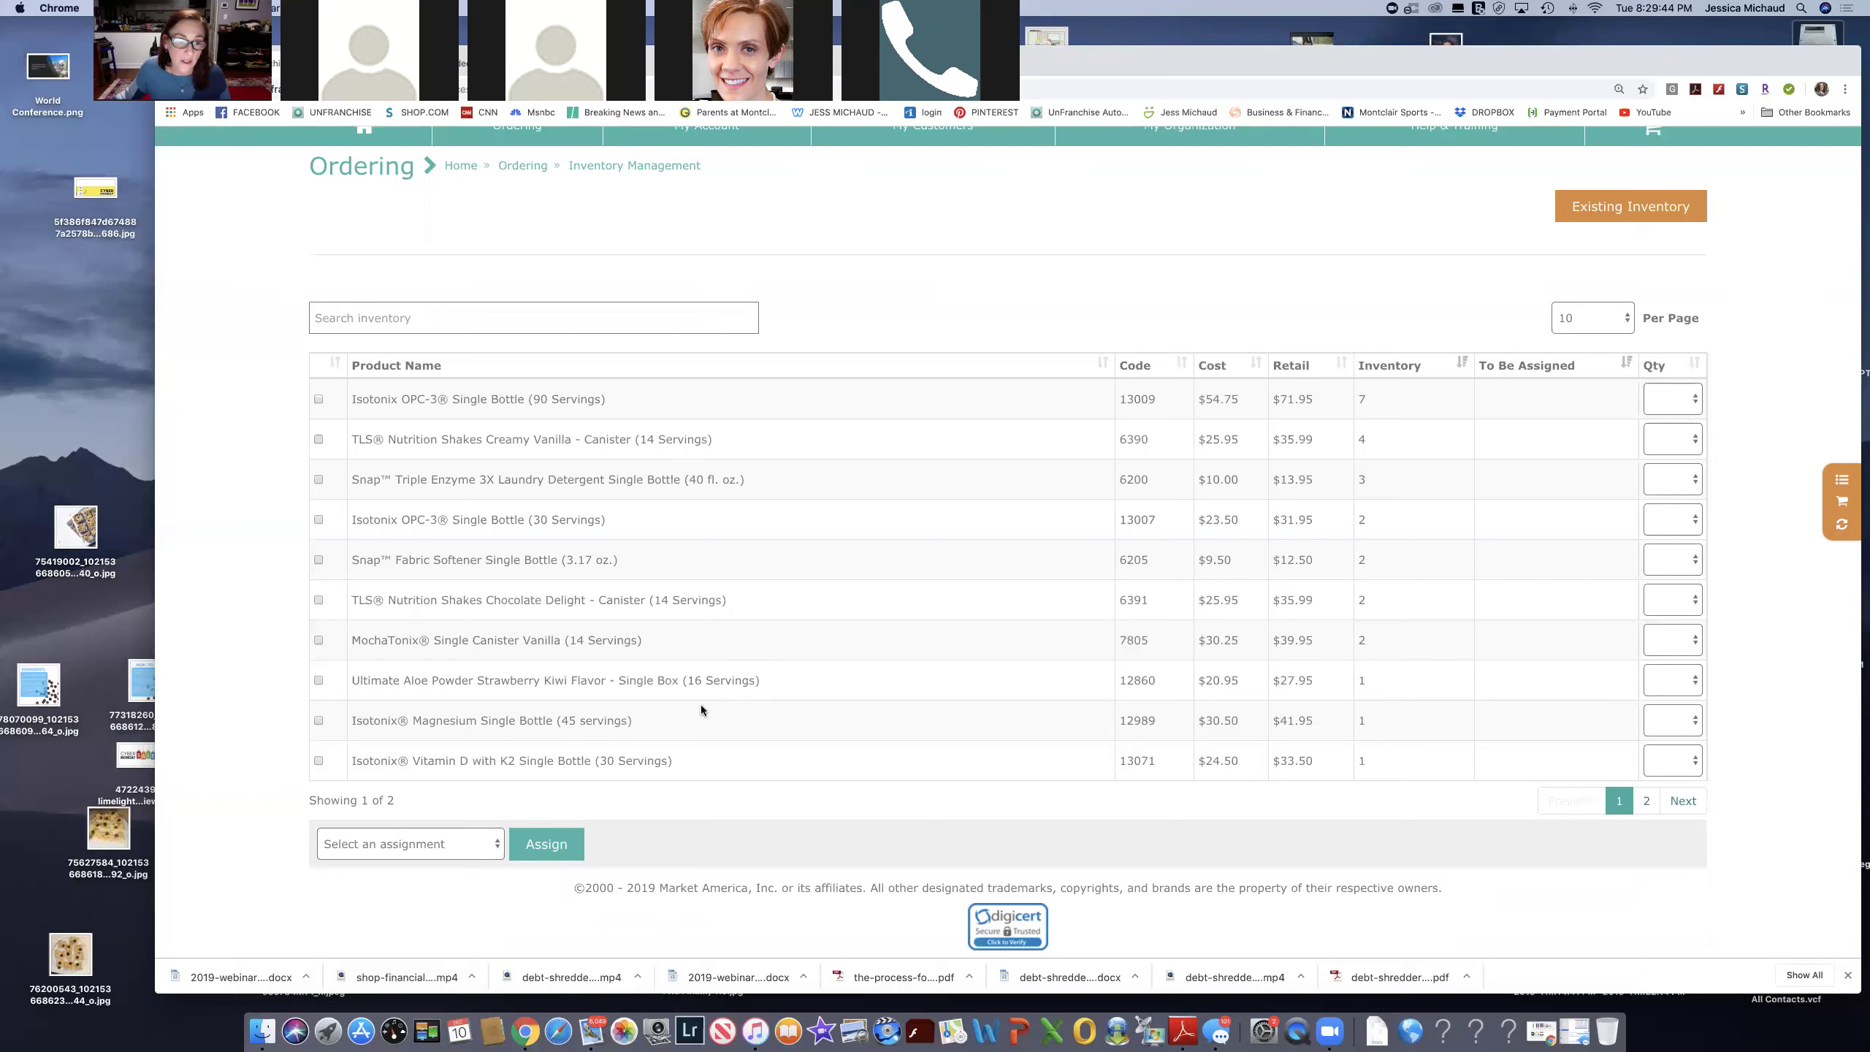
left_click(318, 439)
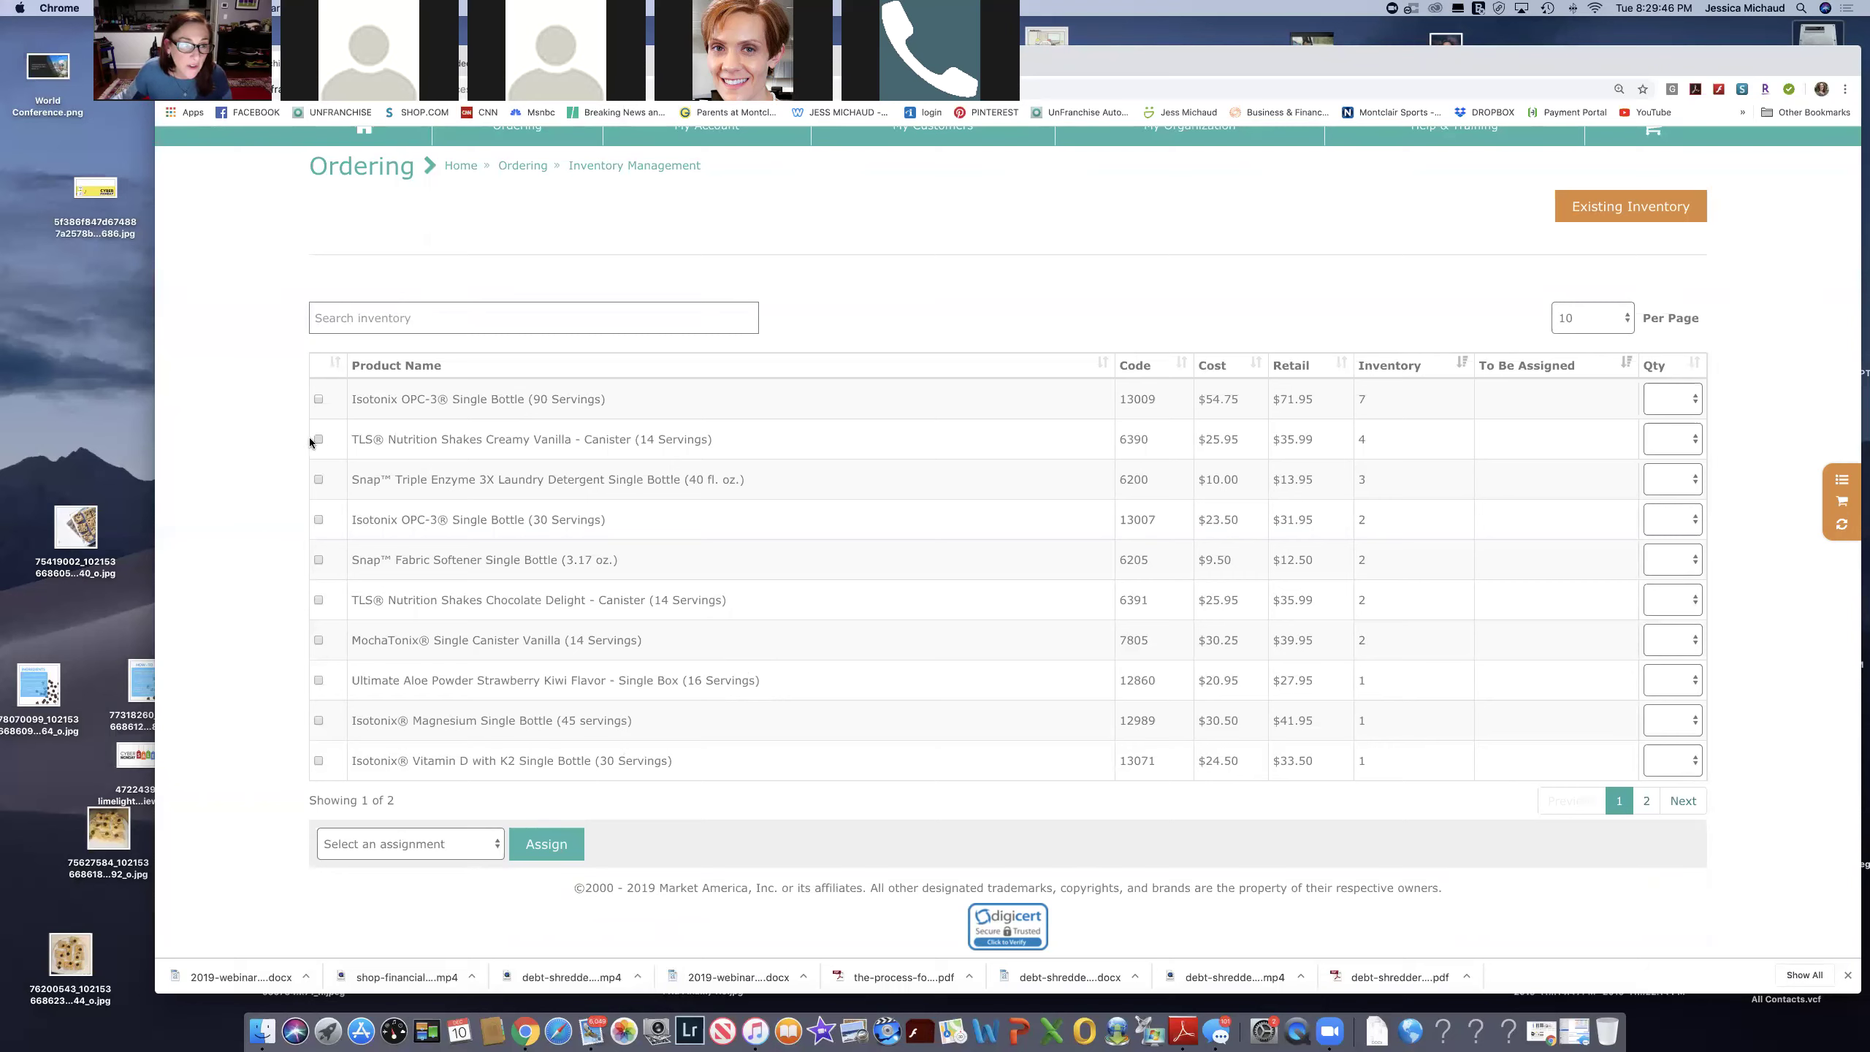
left_click(499, 852)
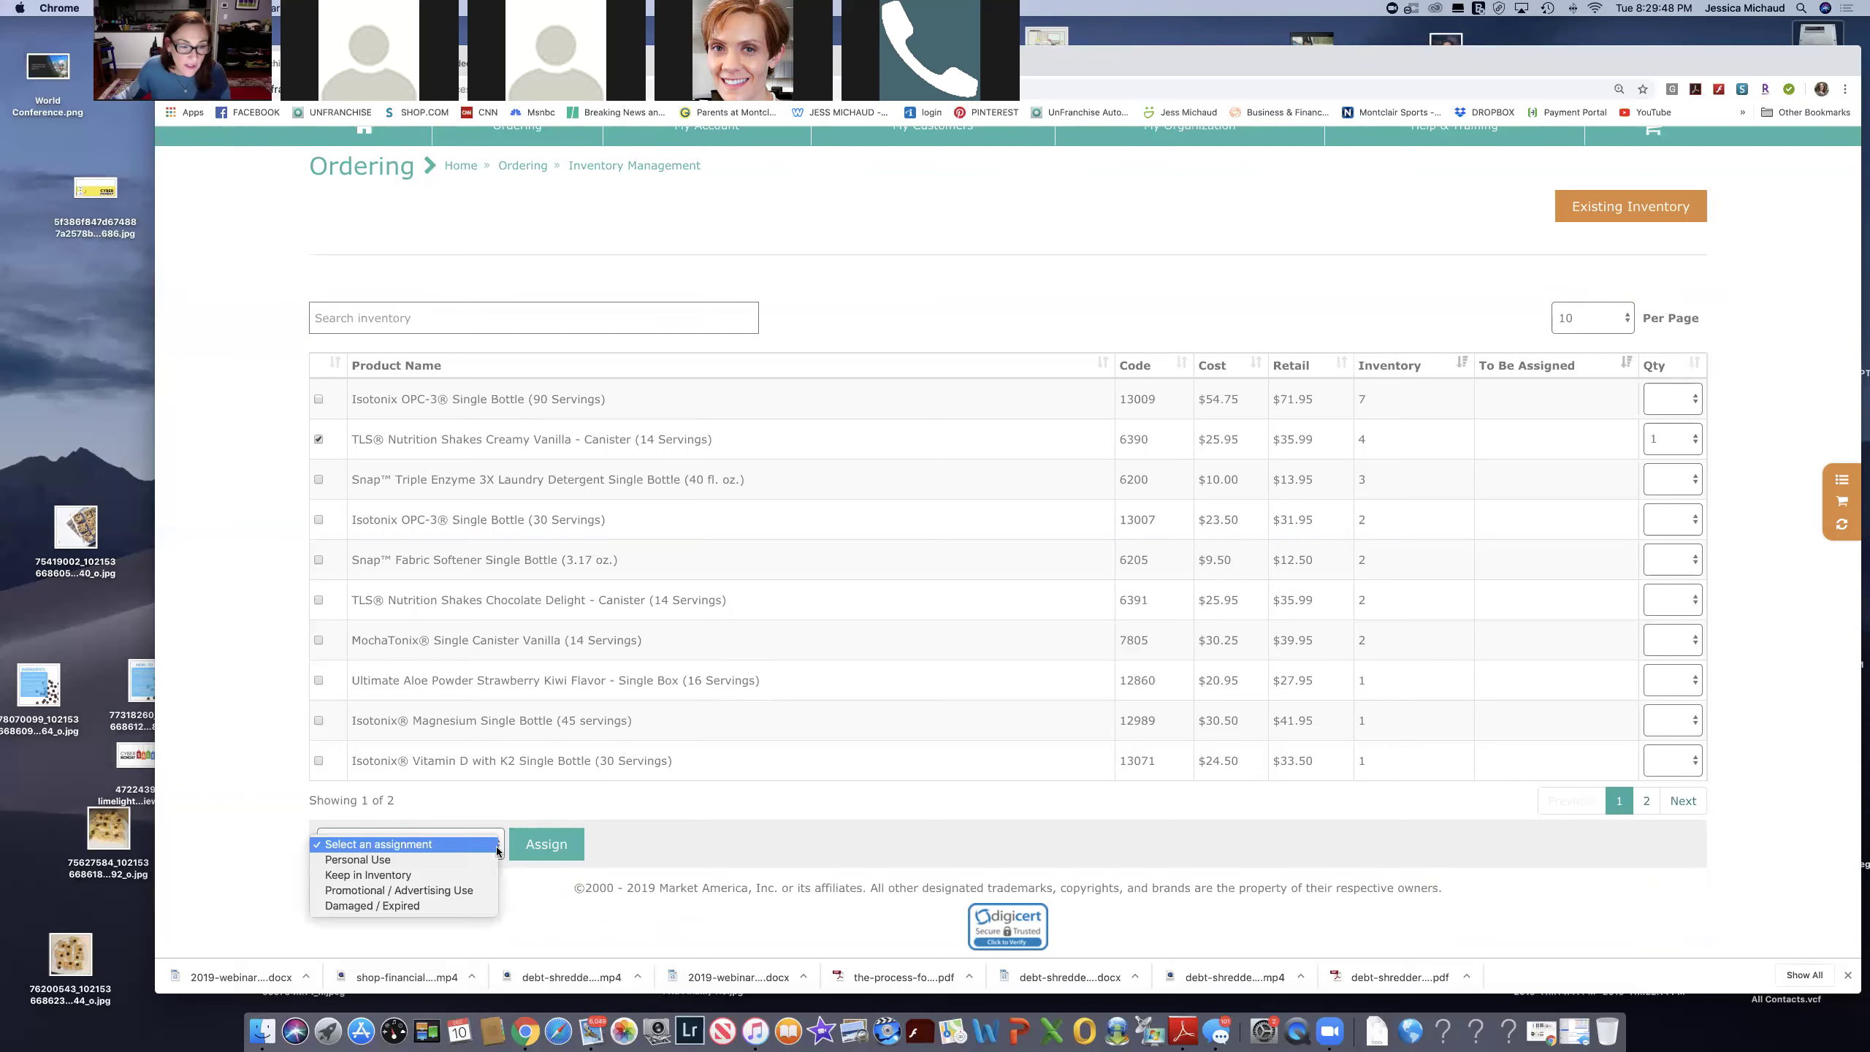
left_click(318, 405)
left_click(318, 402)
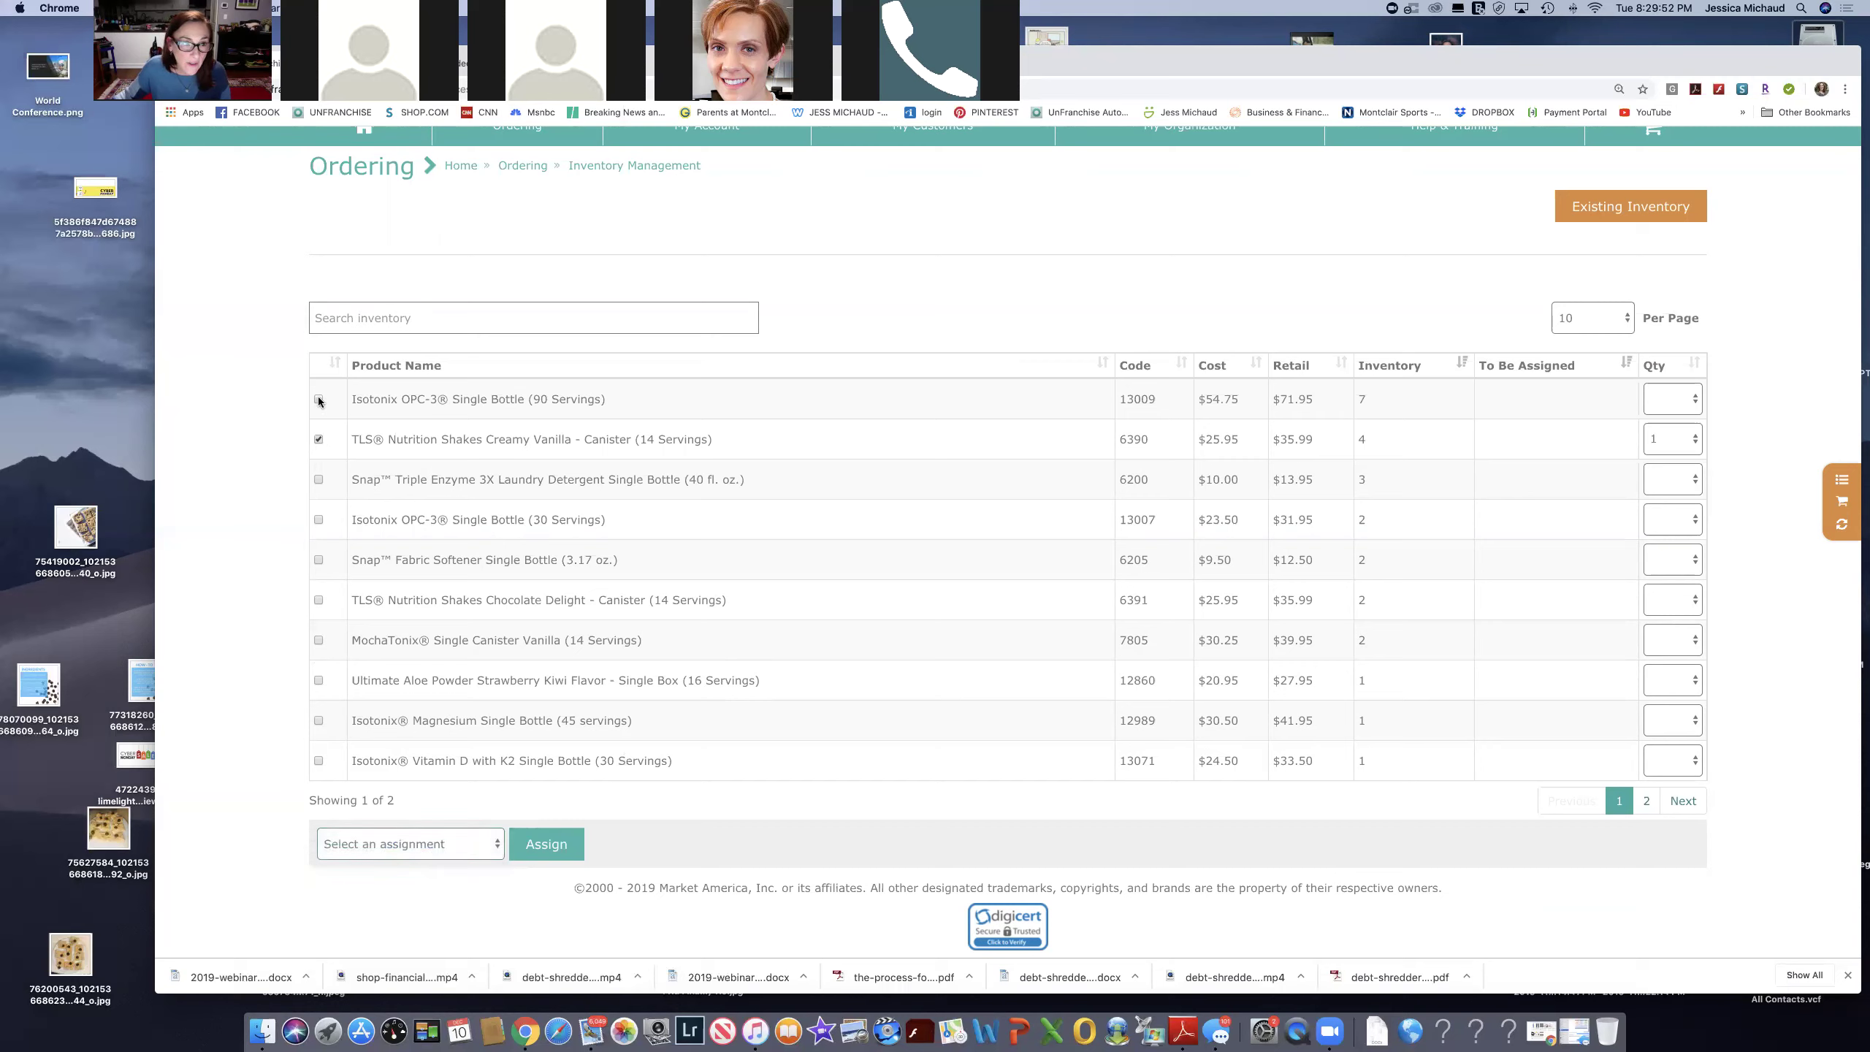
left_click(318, 481)
left_click(317, 600)
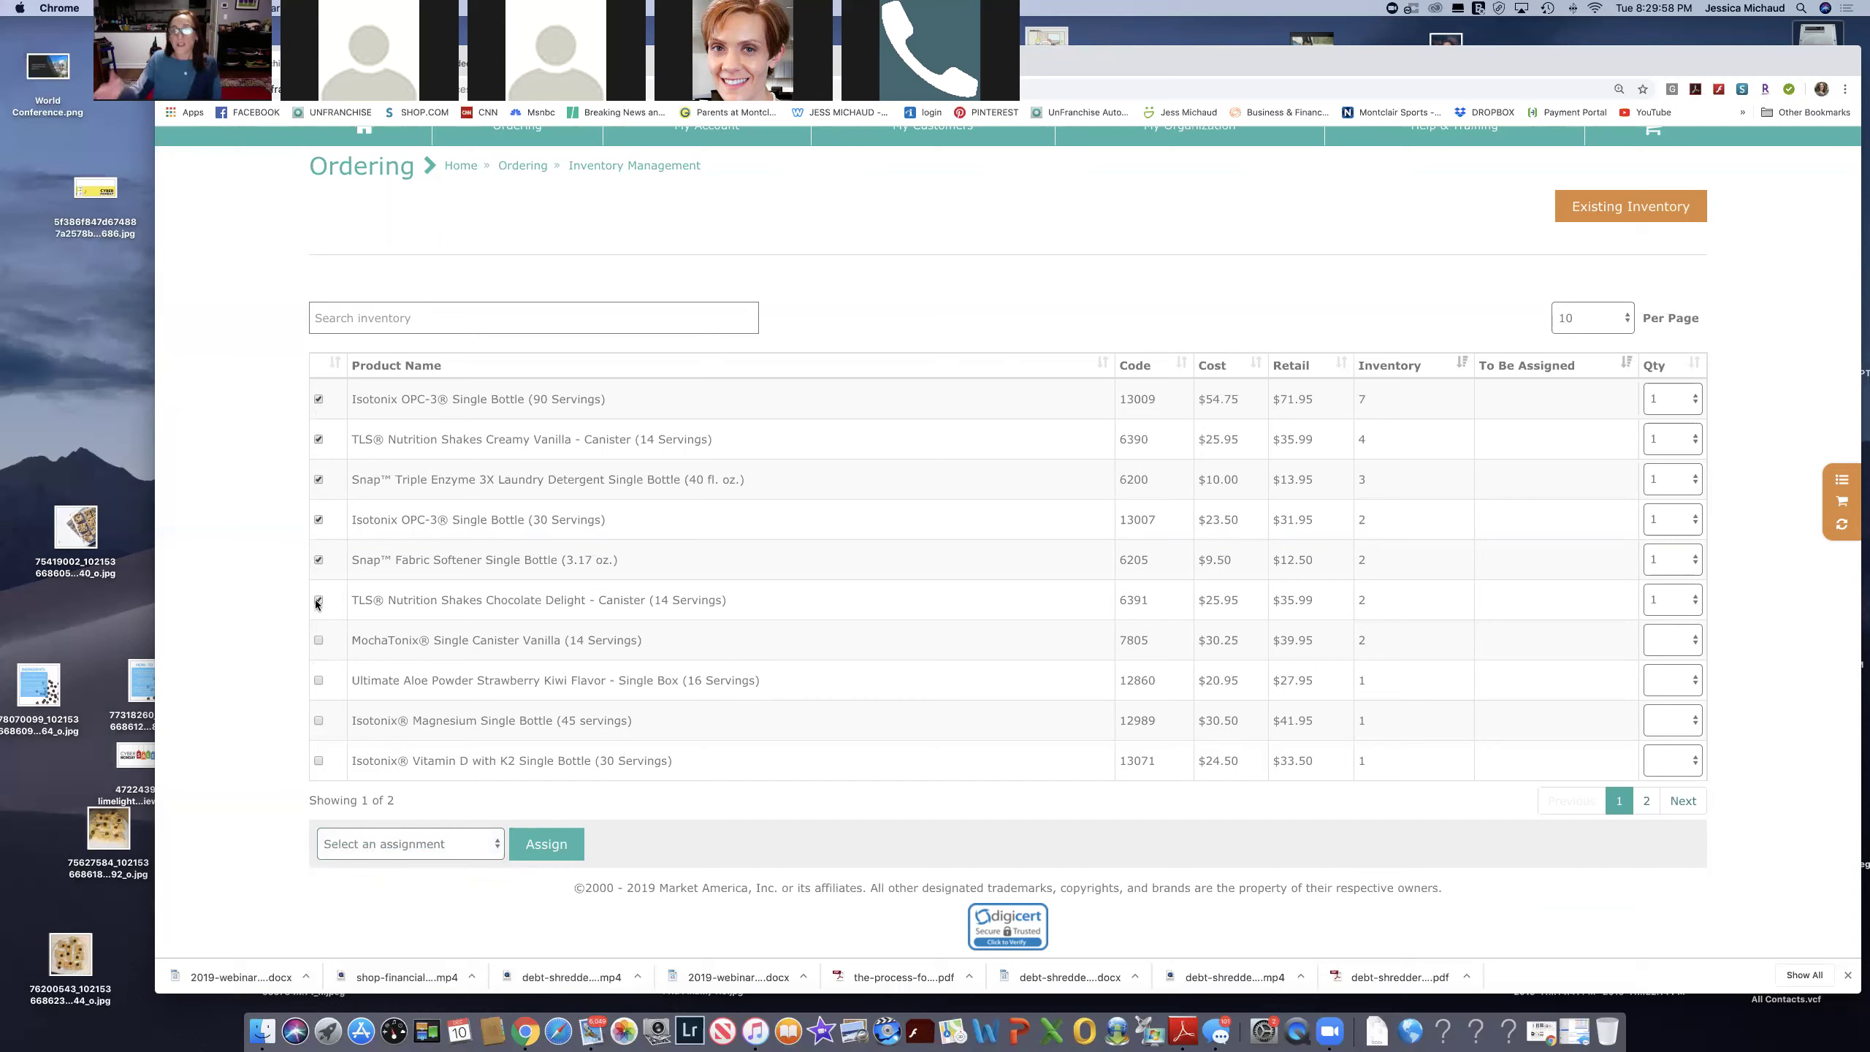
left_click(495, 845)
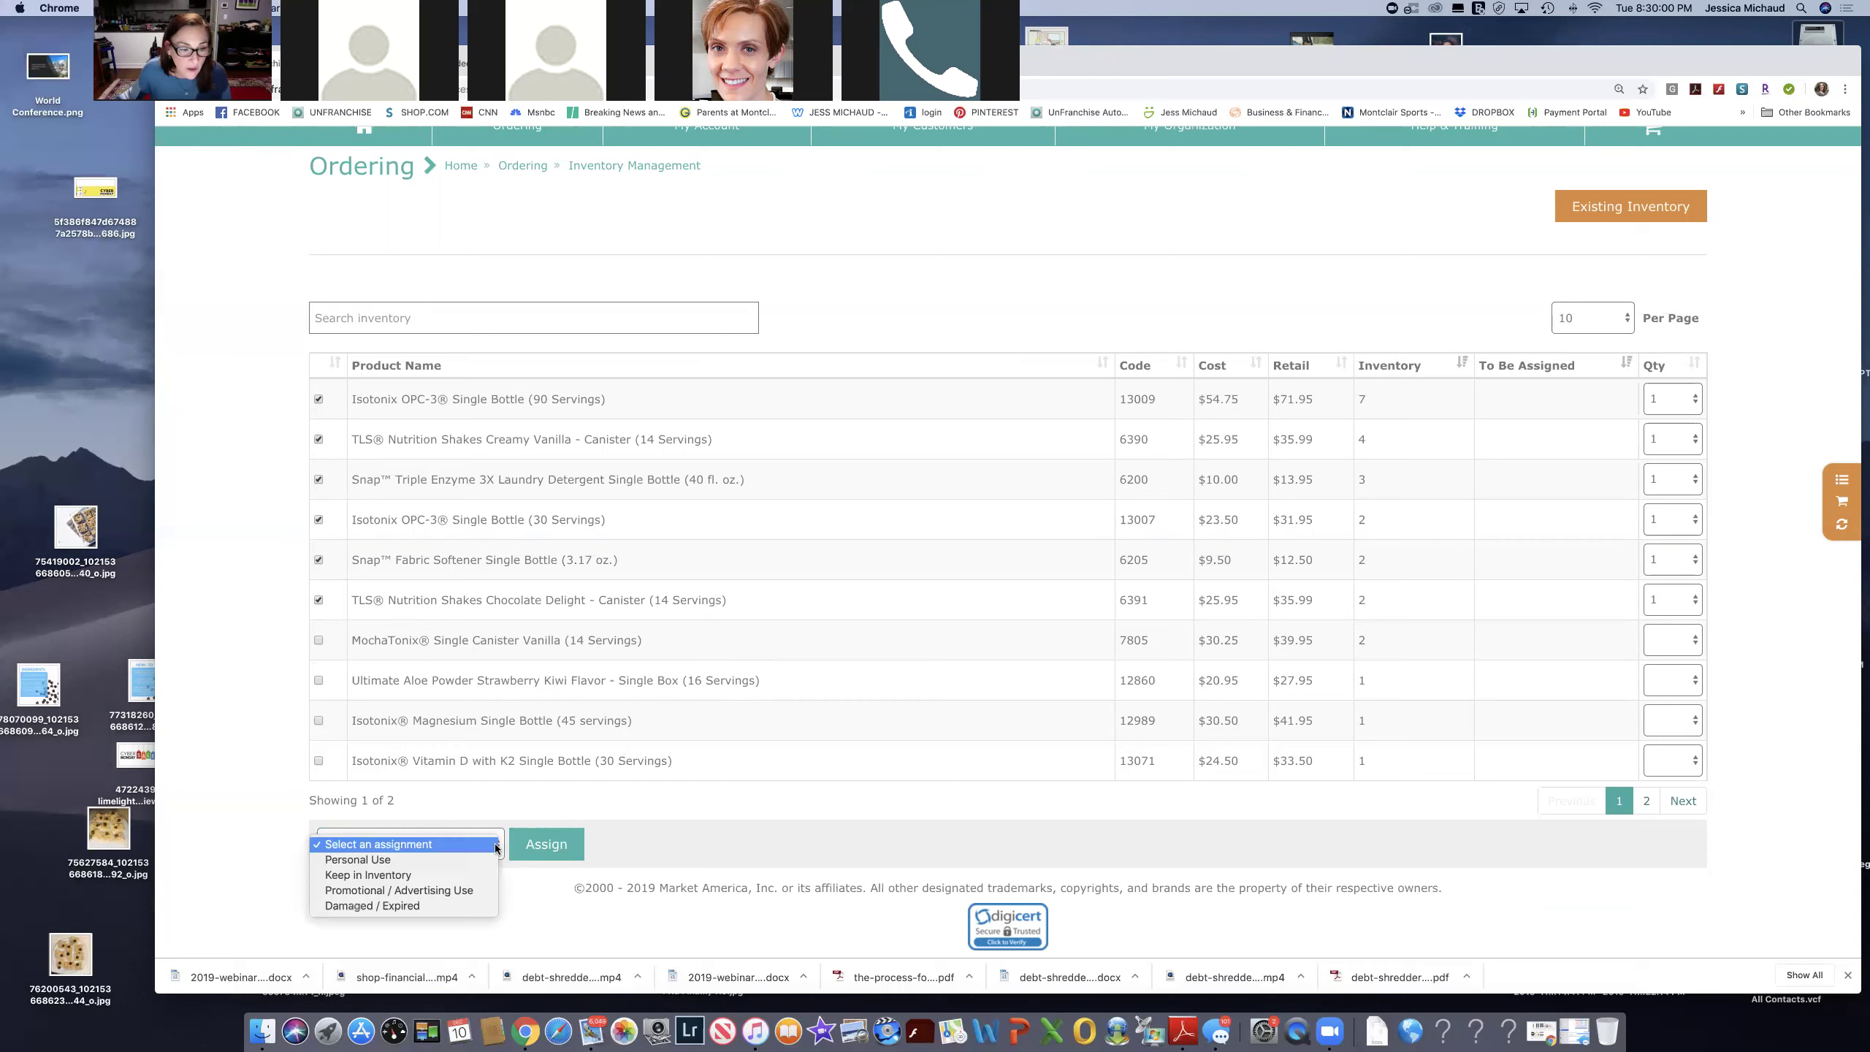
left_click(450, 876)
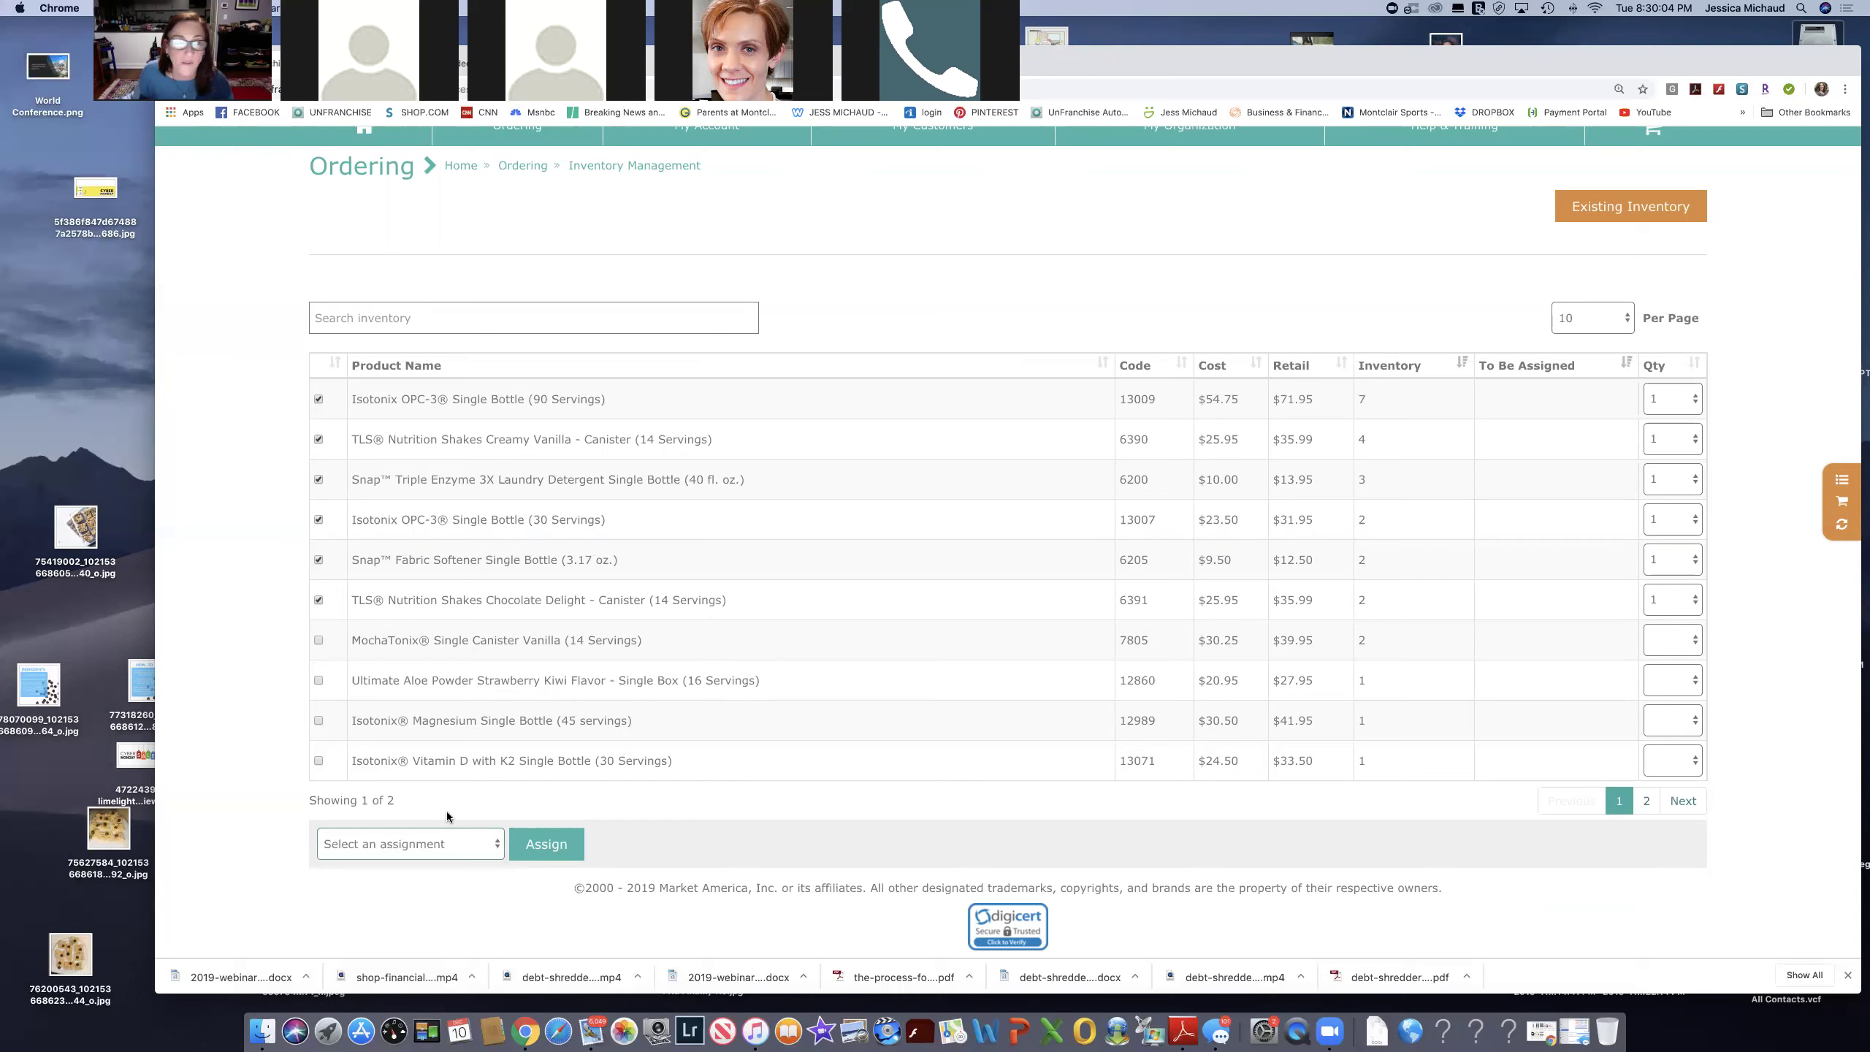
Deselect all six products currently chosen in the inventory list, from TLS Nutrition Shakes Chocolate Delight up to Isotonix OPC-3 (90 Servings).
left_click(318, 600)
left_click(319, 560)
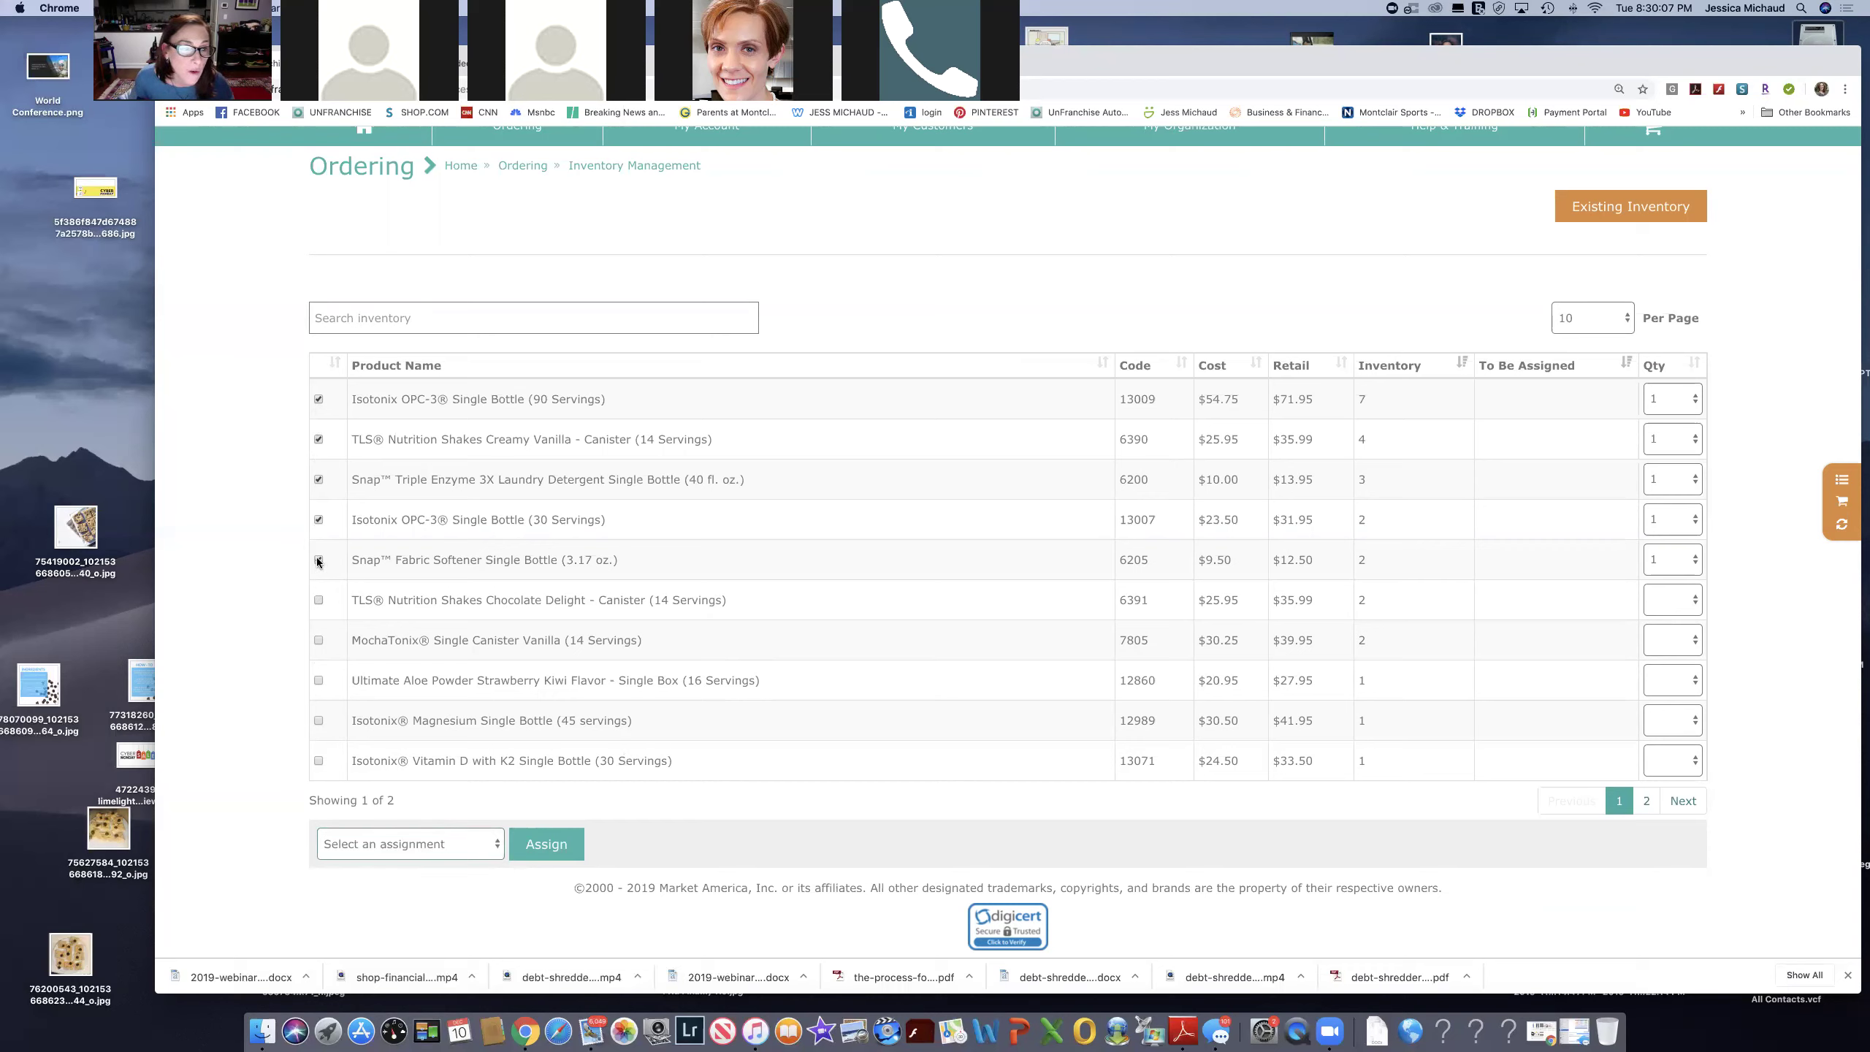
left_click(318, 520)
left_click(318, 479)
left_click(318, 439)
left_click(319, 399)
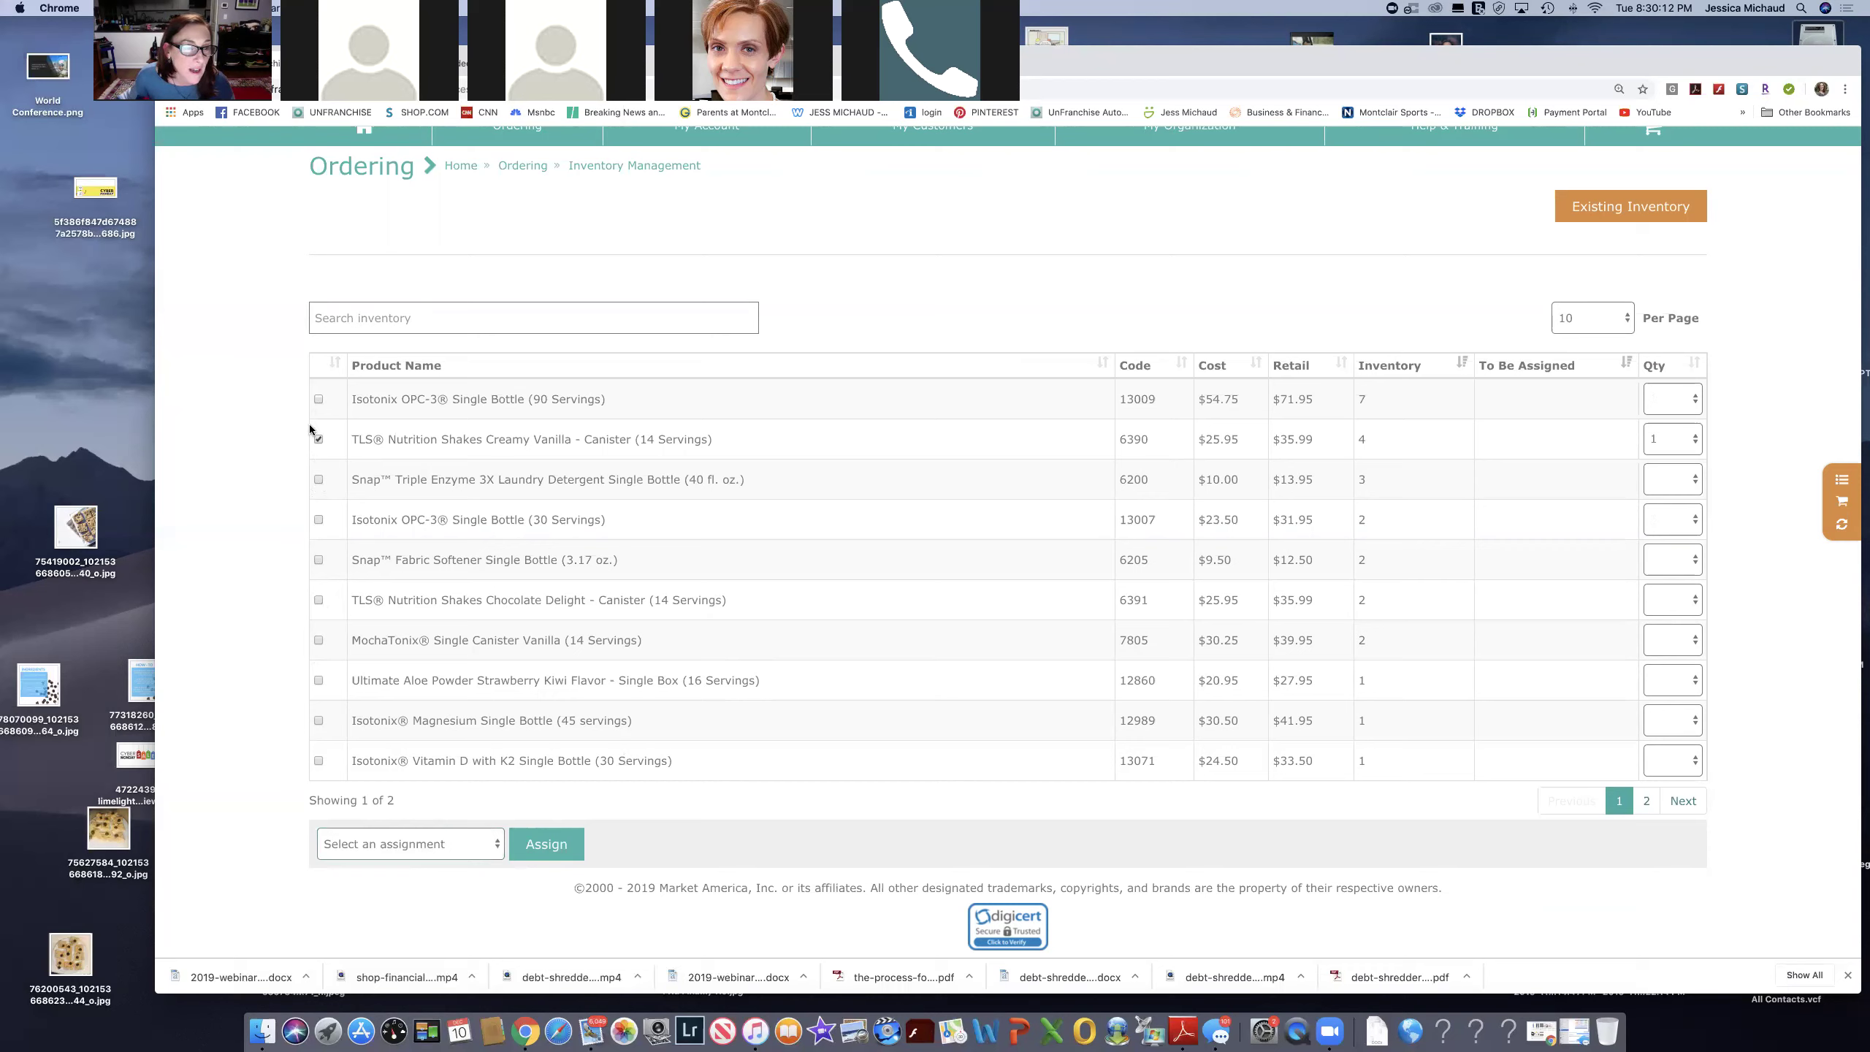
Assign one each of Snap Triple Enzyme 3X Laundry Detergent, Snap Fabric Softener and MochaTonix Single Canister Vanilla to Personal Use together and save.
left_click(319, 479)
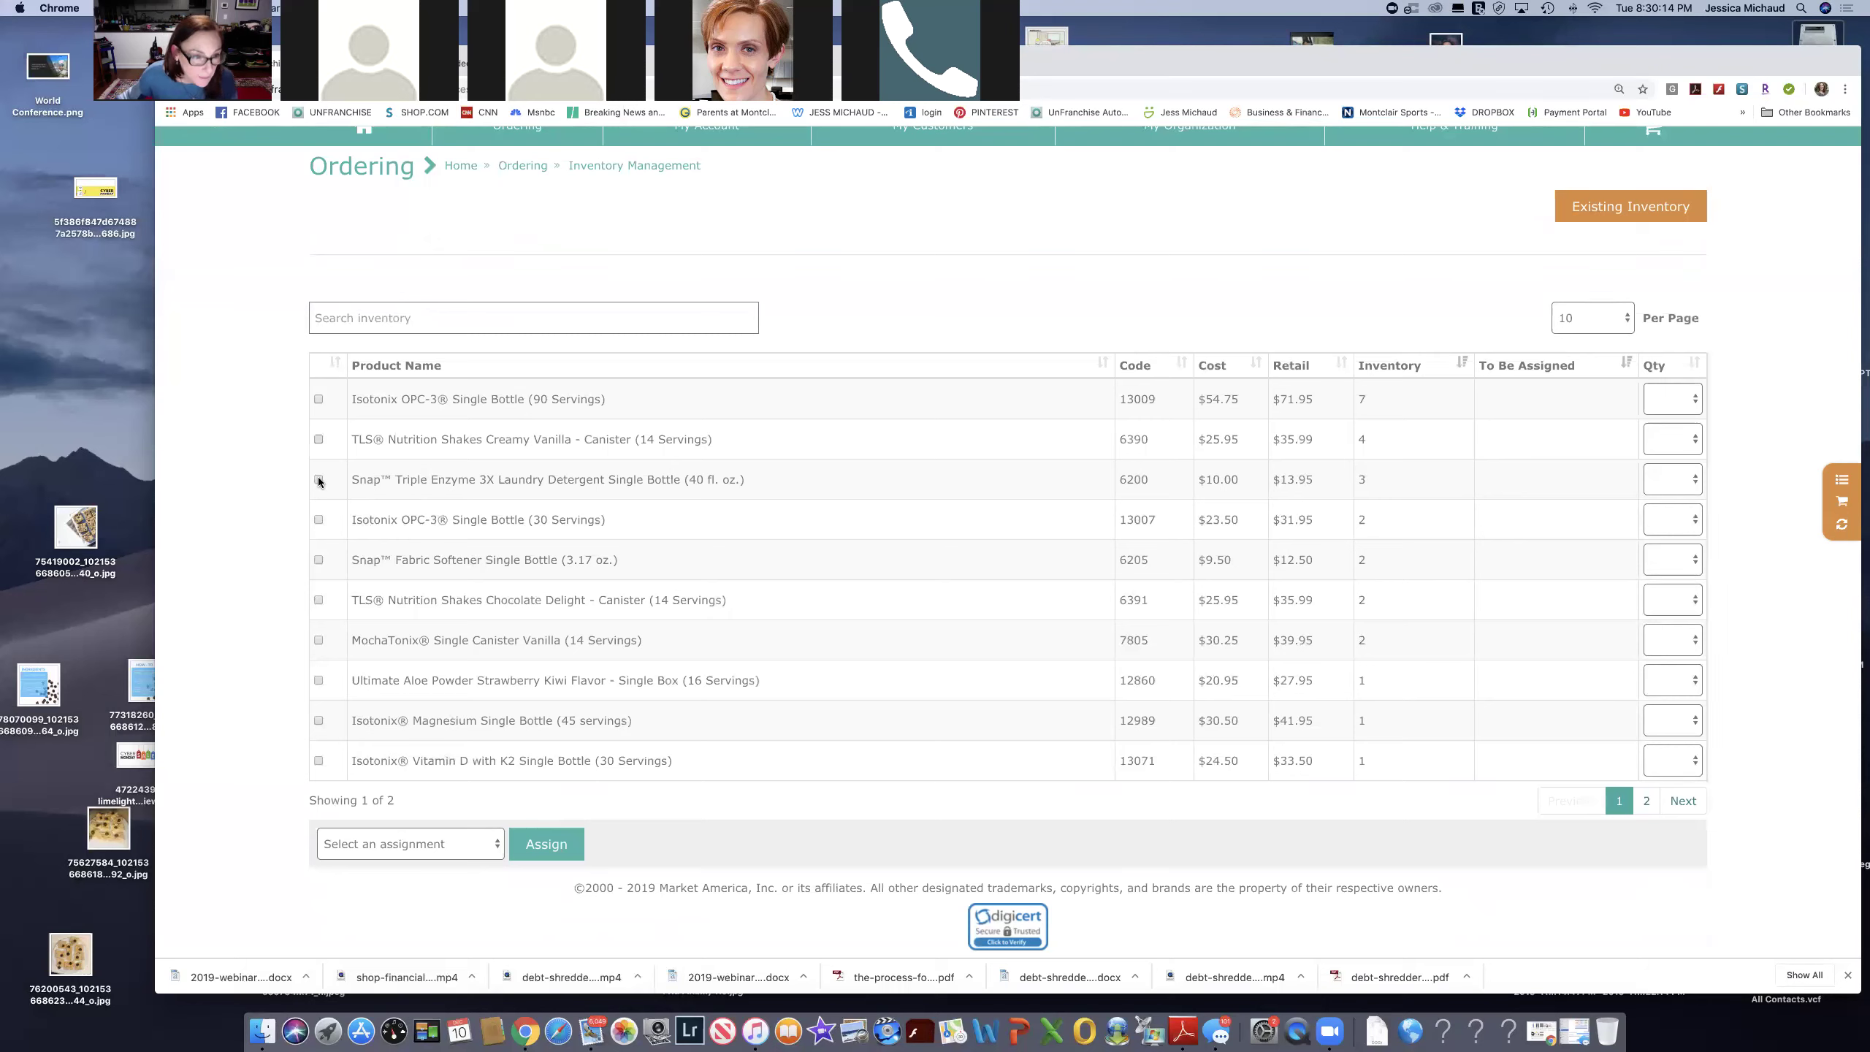
left_click(319, 560)
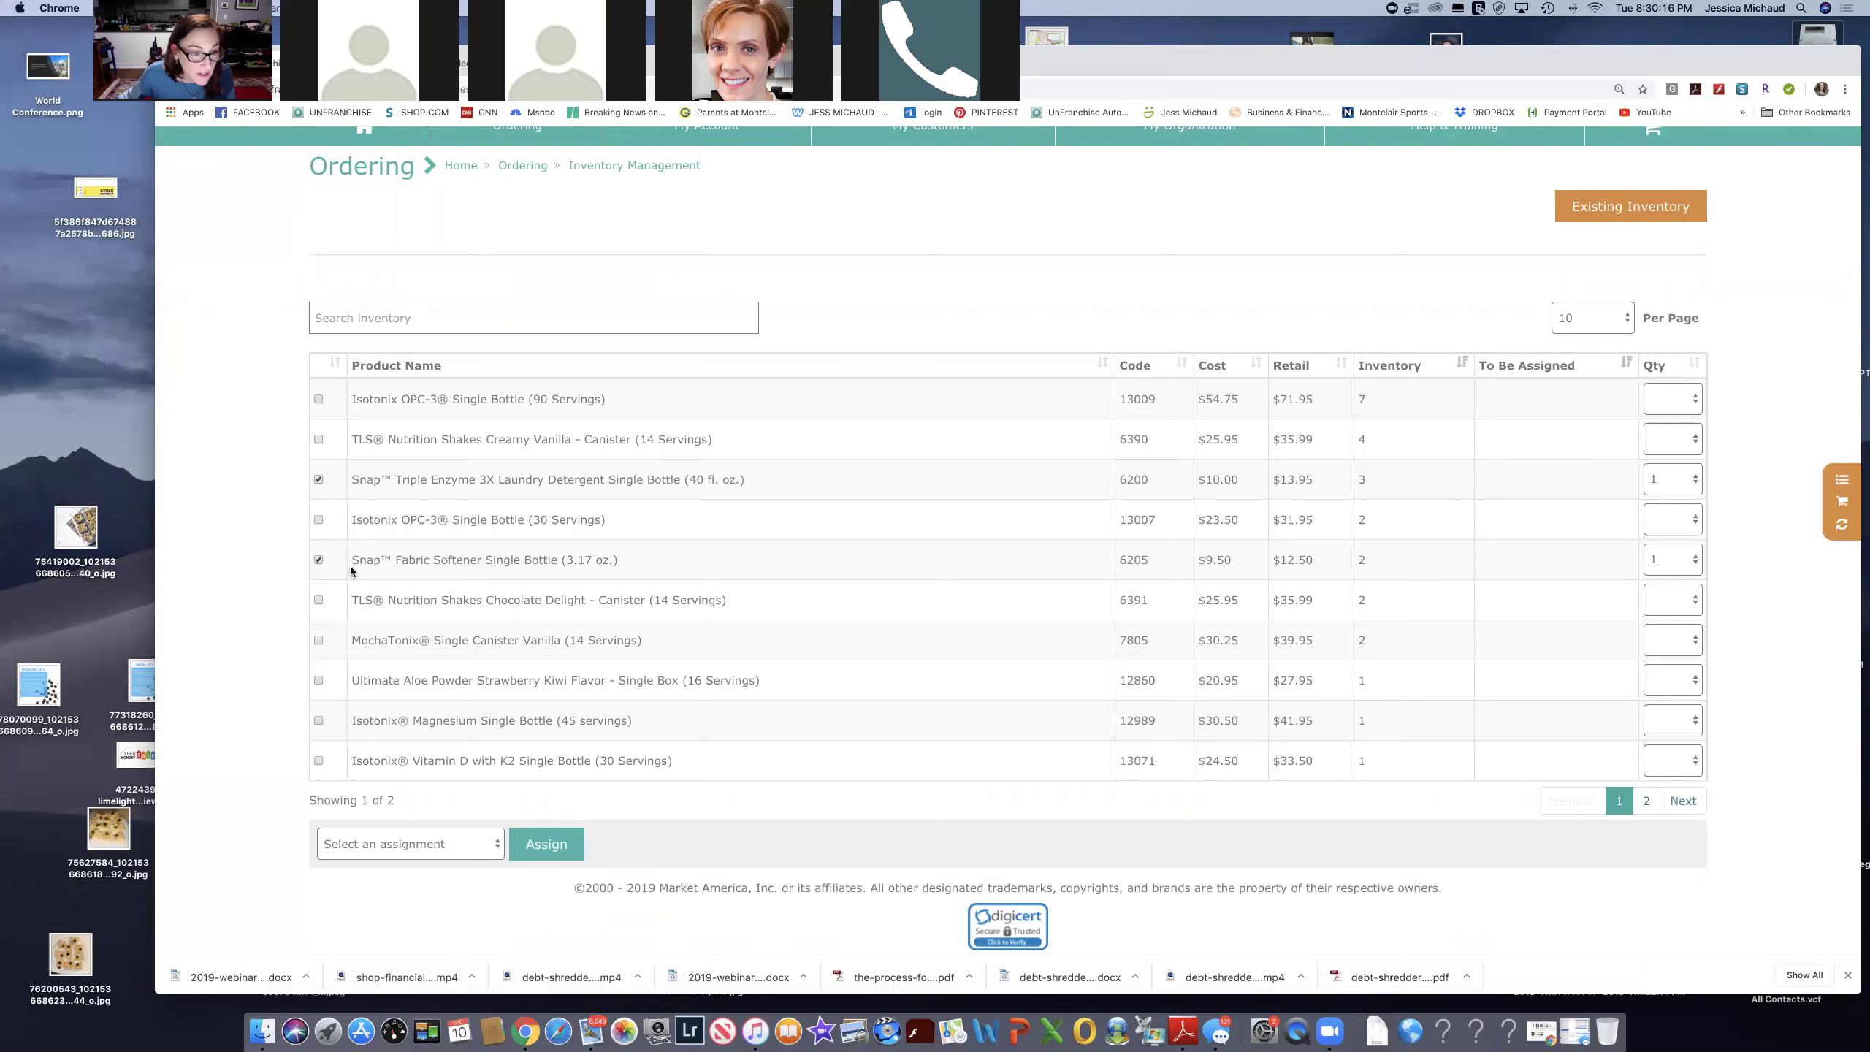
scroll(542, 634, "down", 1)
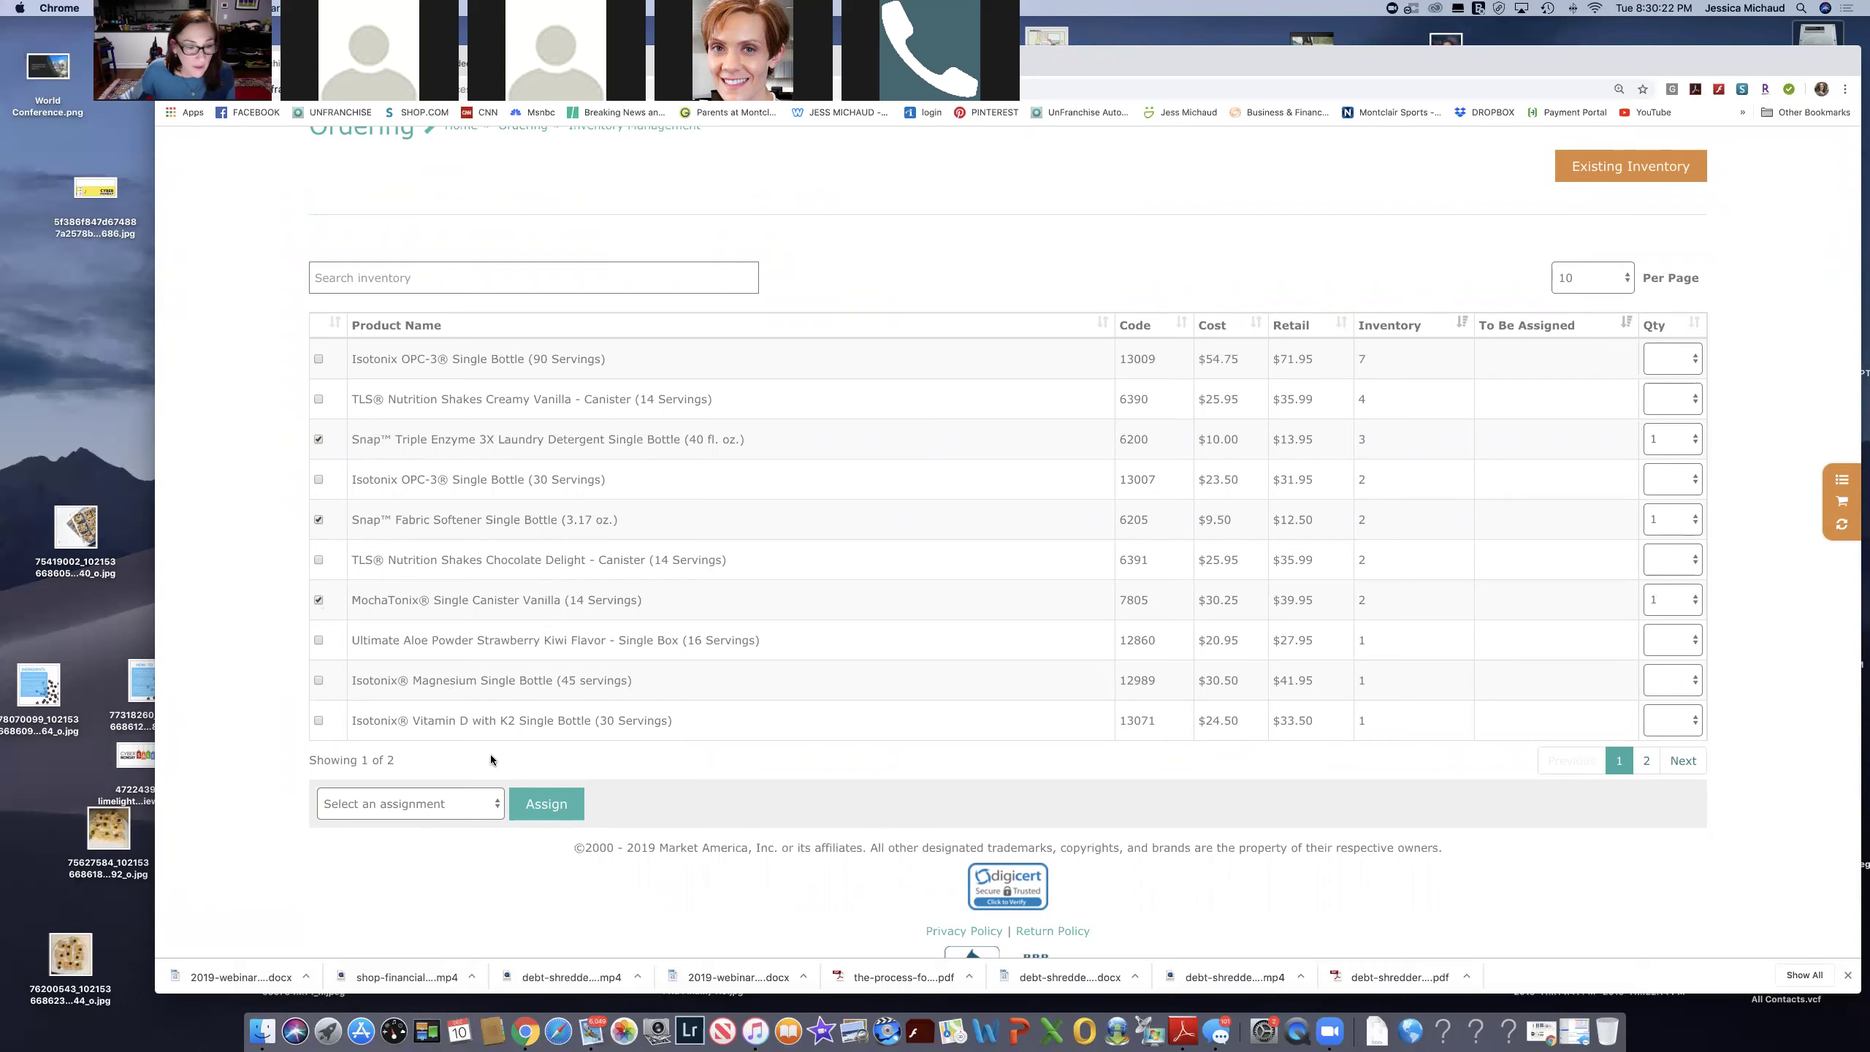
left_click(479, 804)
left_click(480, 824)
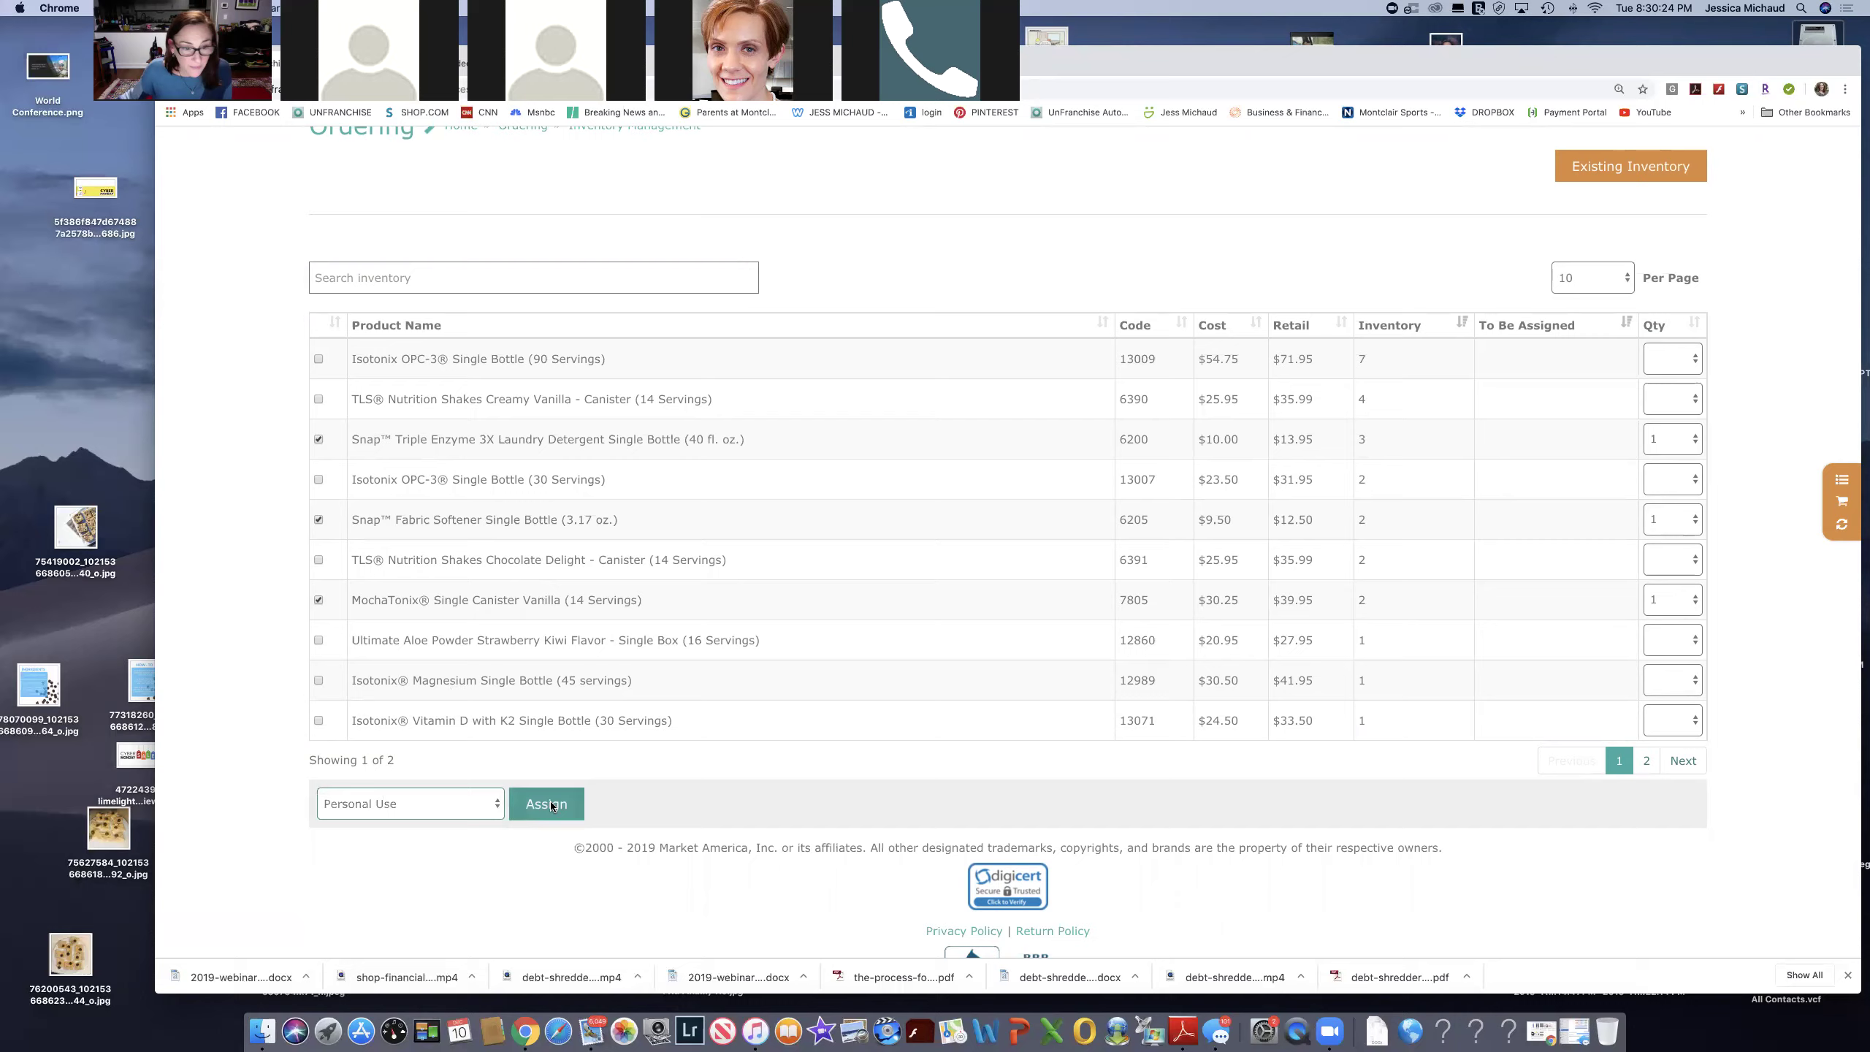
left_click(549, 803)
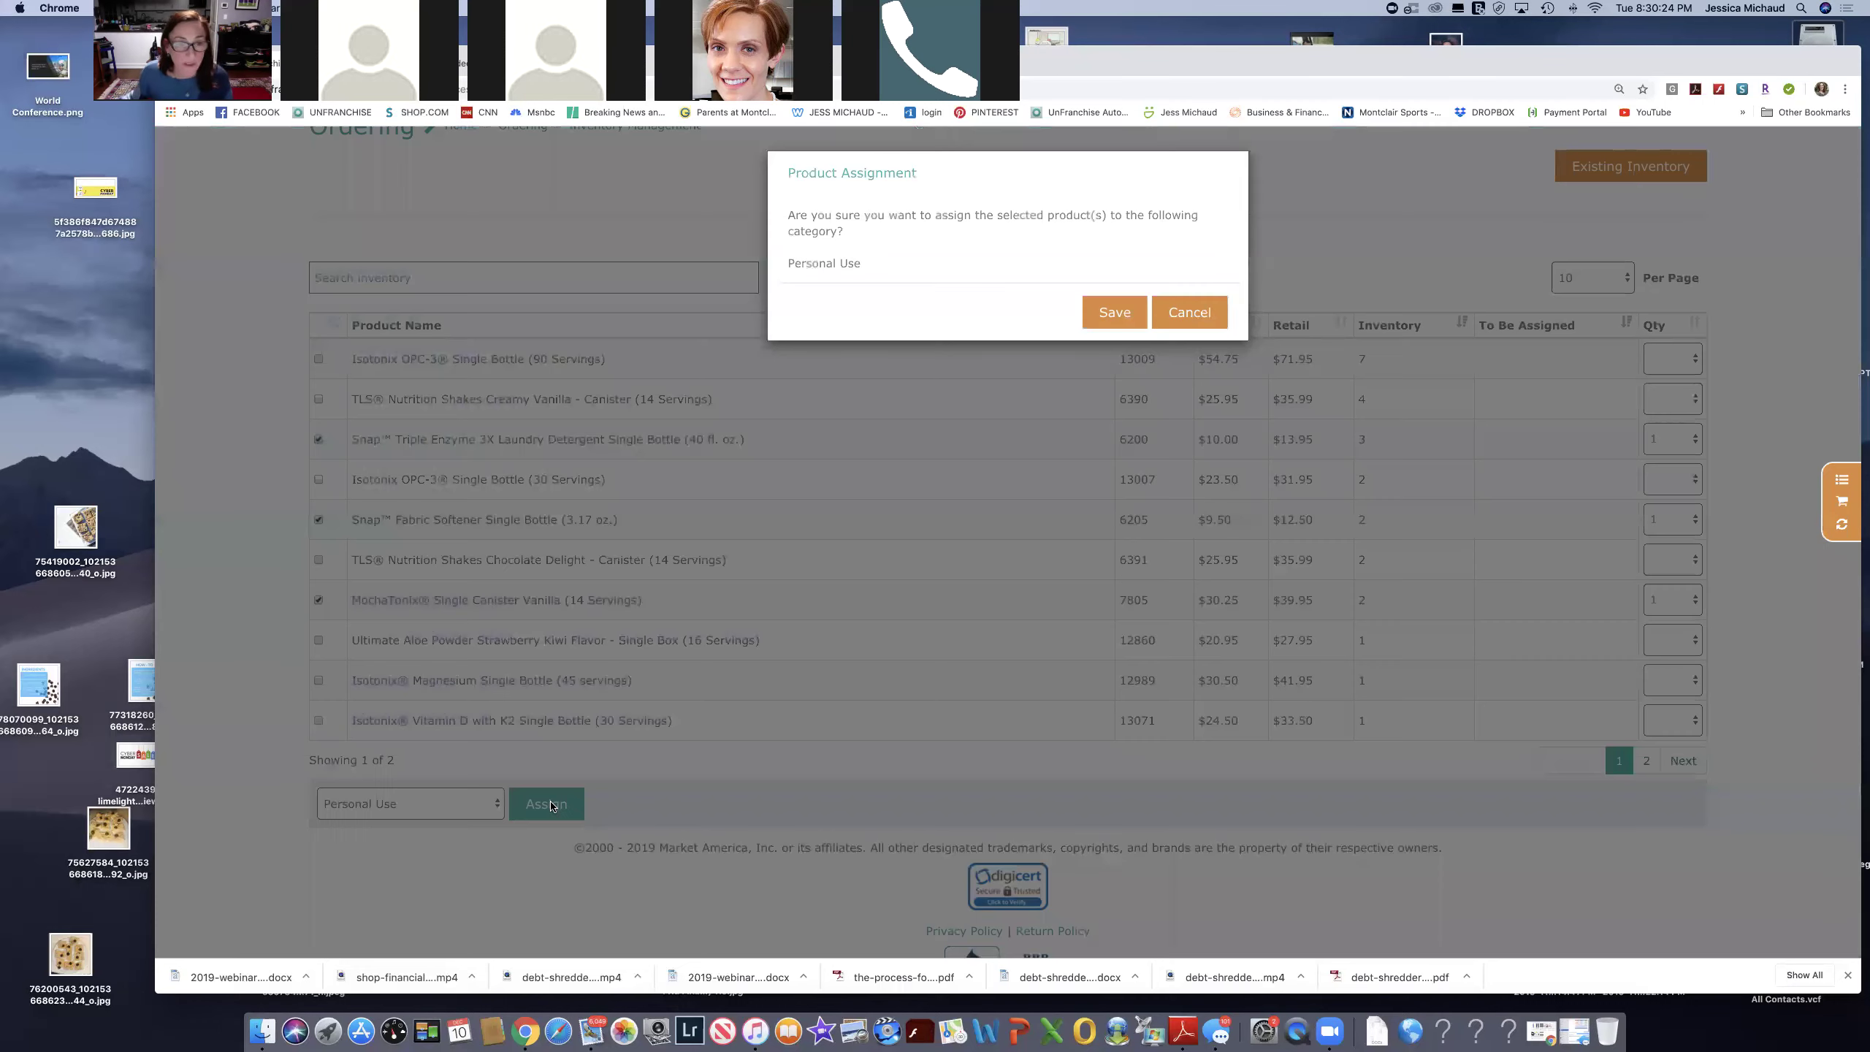
left_click(1120, 313)
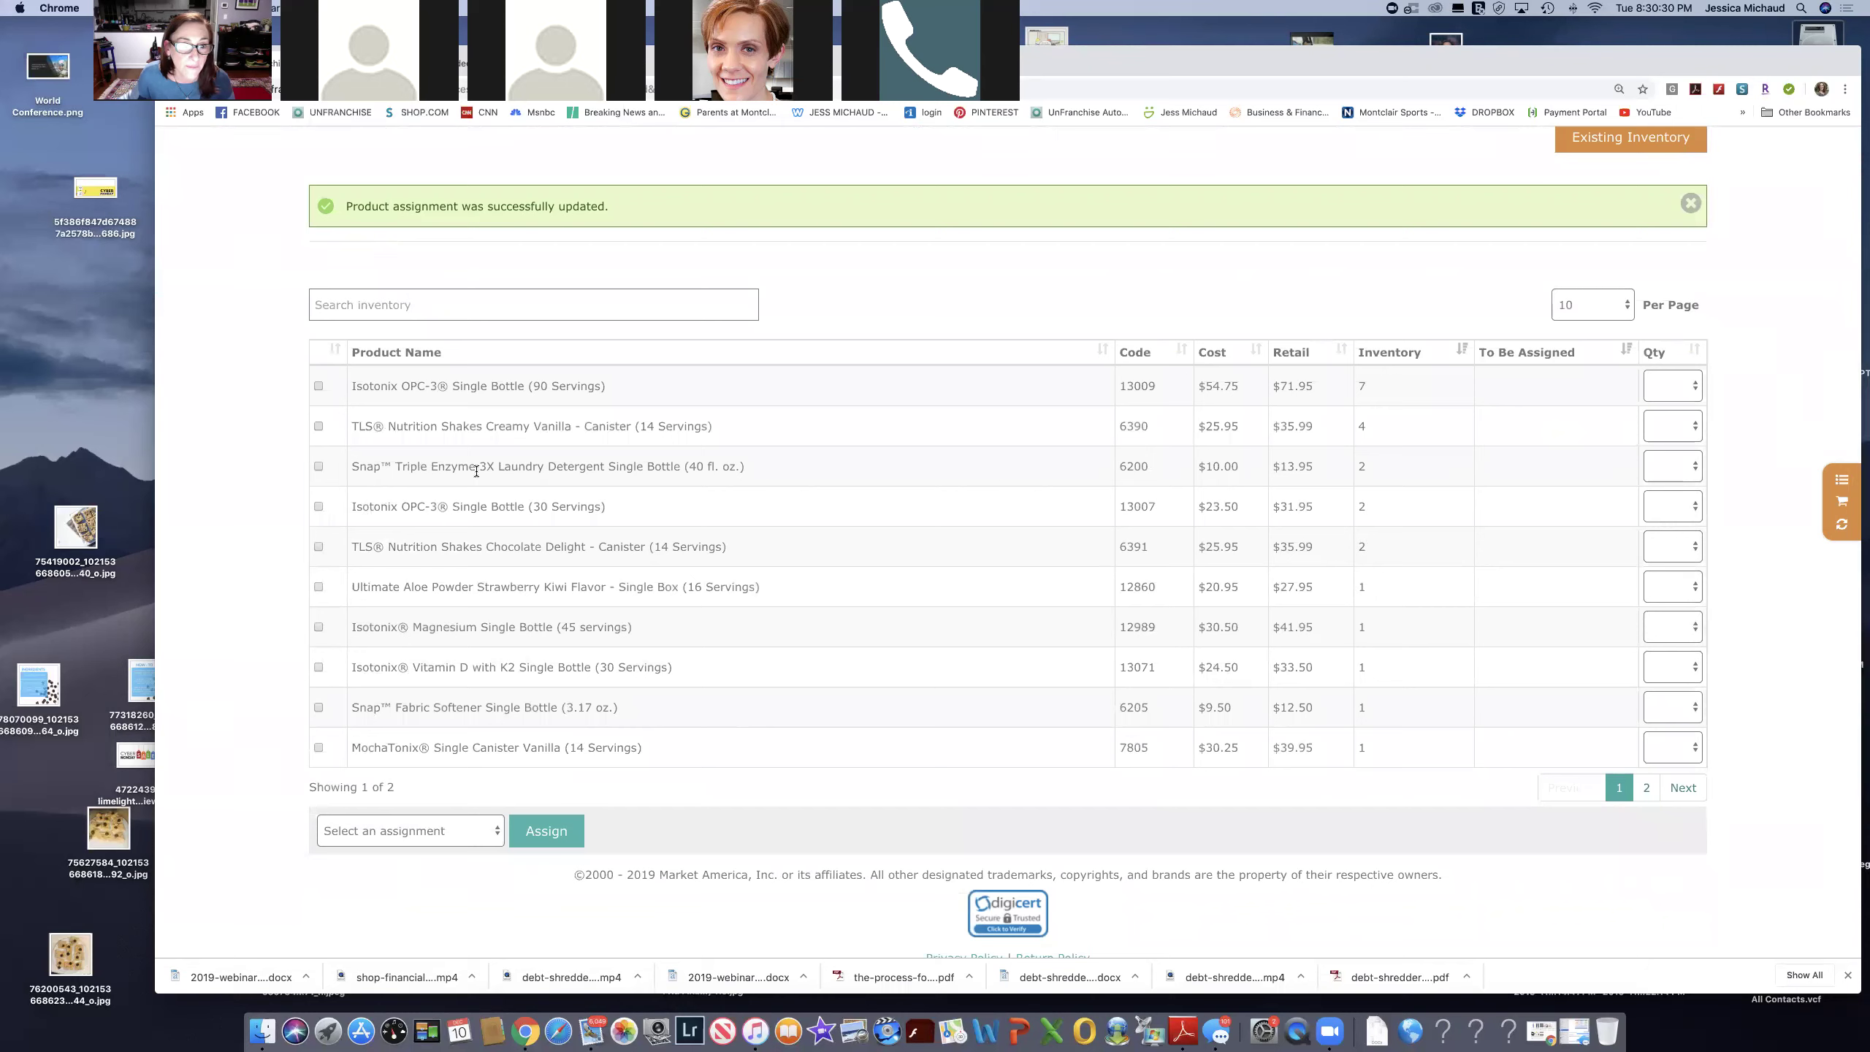
Assign a quantity of 2 Snap Triple Enzyme 3X Laundry Detergent bottles to Personal Use and save the assignment.
left_click(318, 467)
left_click(1695, 460)
left_click(1665, 484)
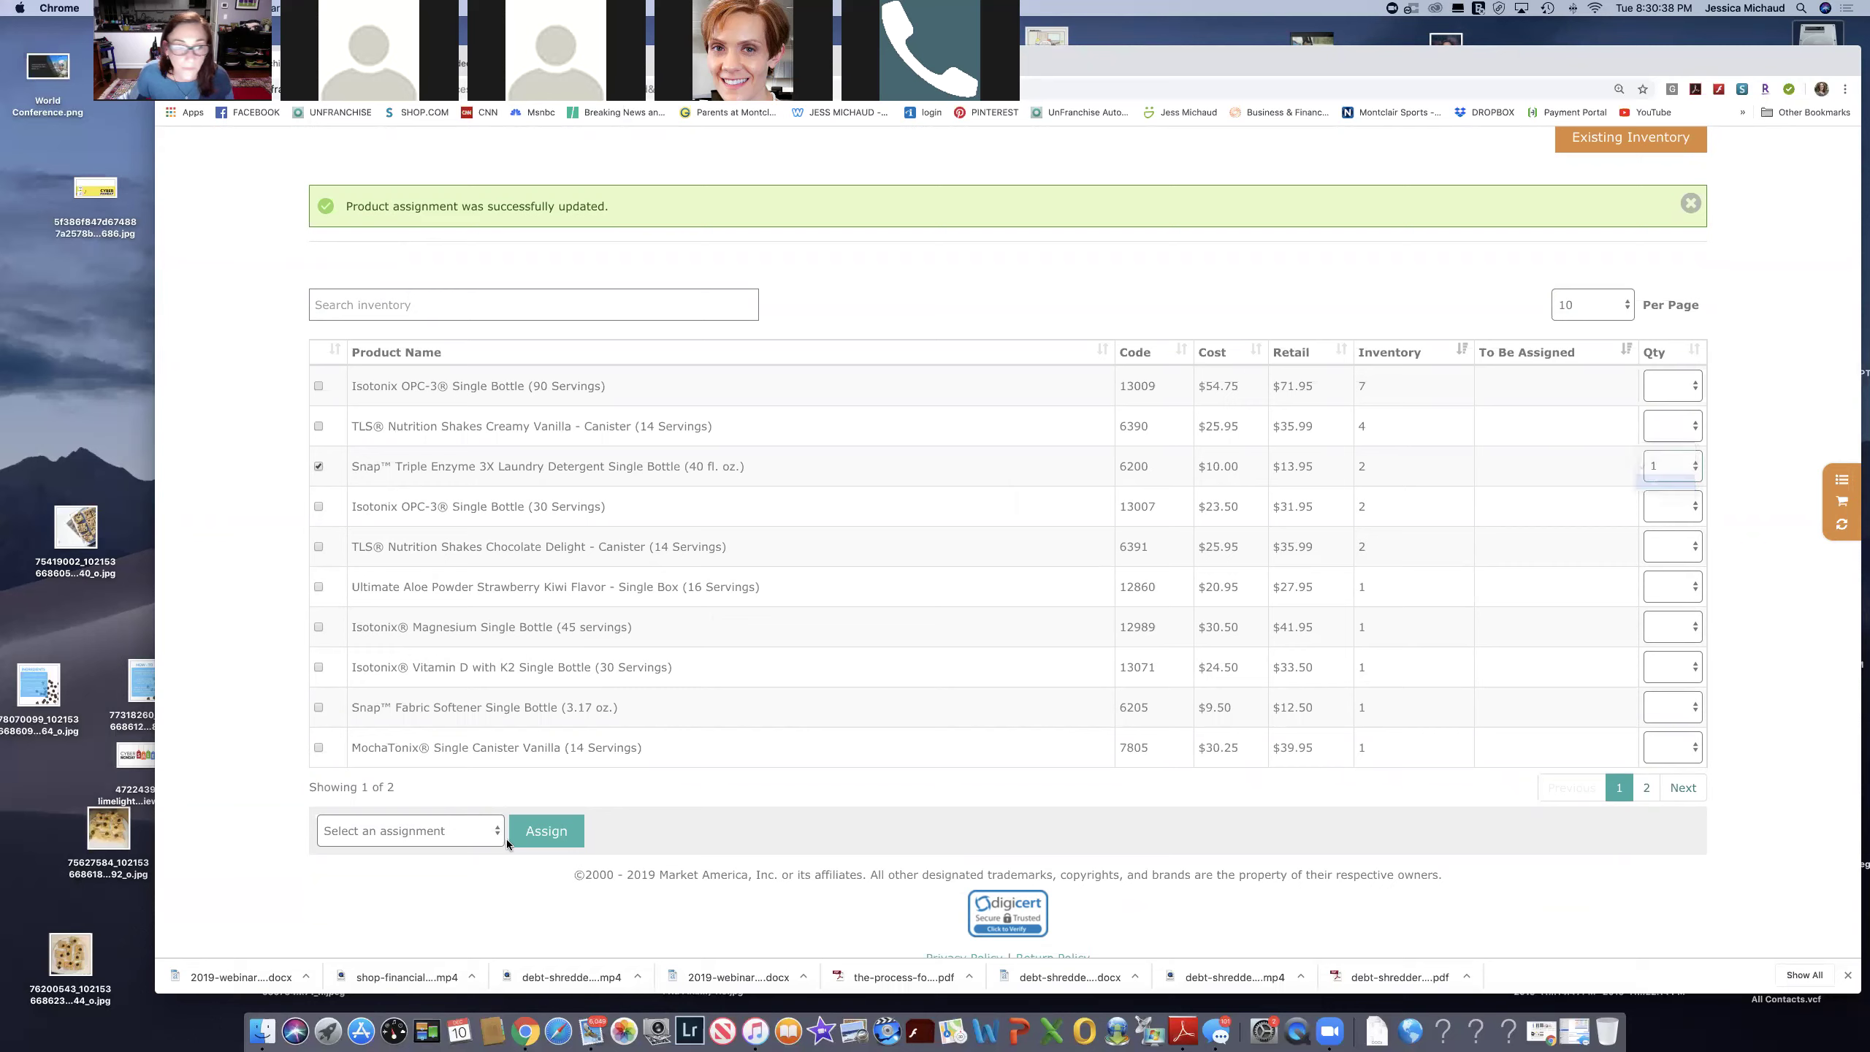
left_click(497, 836)
left_click(471, 847)
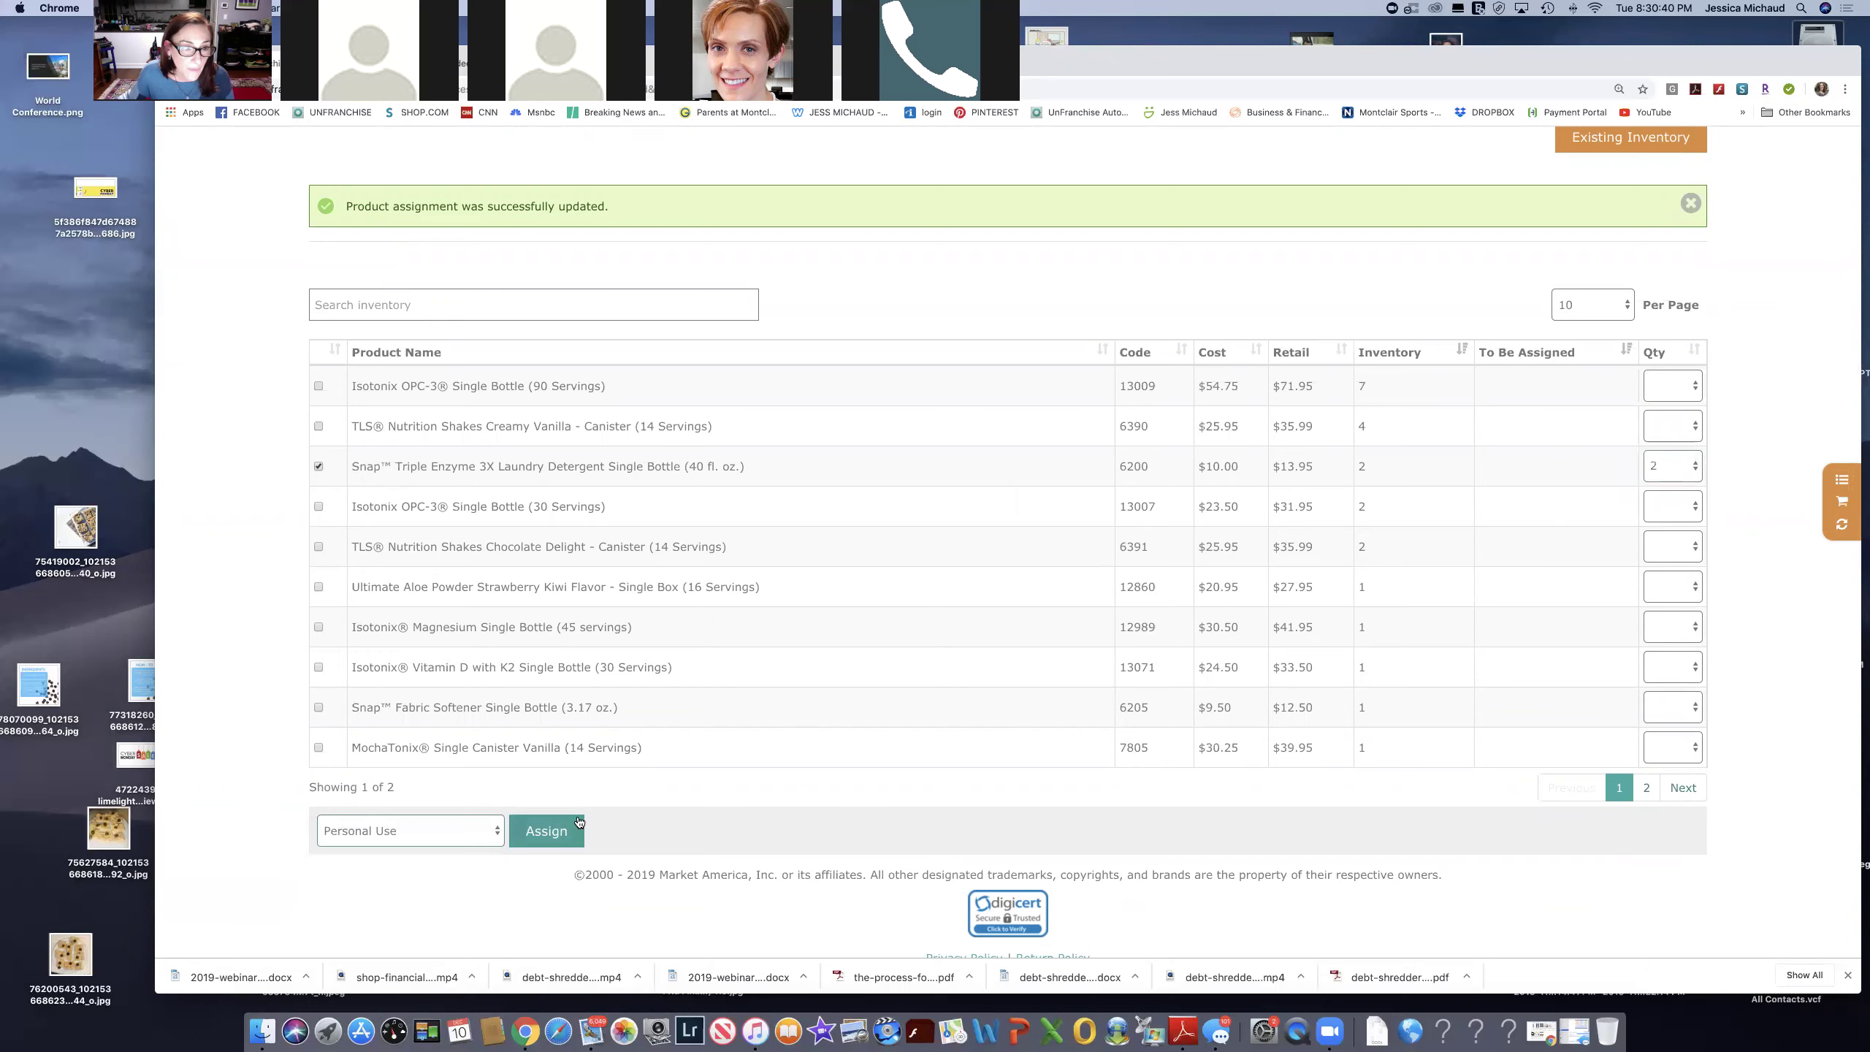
left_click(557, 831)
left_click(1108, 316)
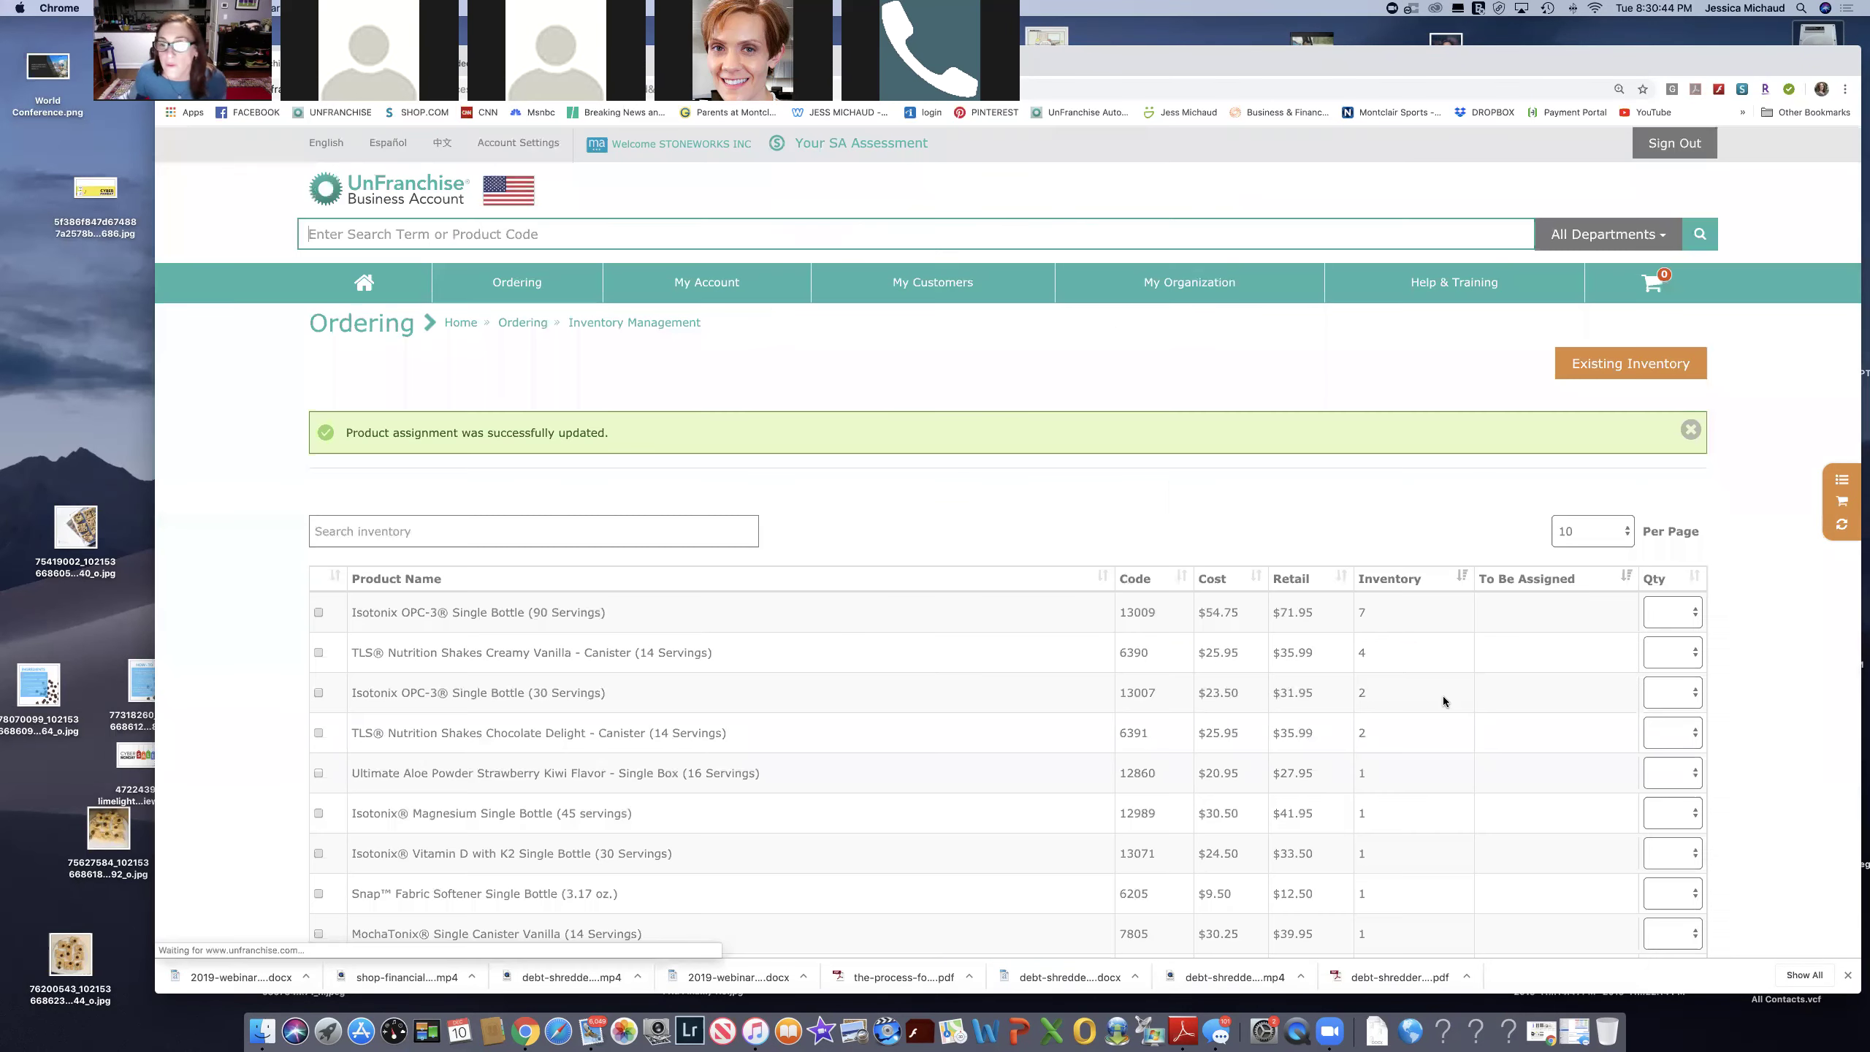
Assign a quantity of 1 Snap Fabric Softener Single Bottle to Personal Use and save the assignment.
scroll(927, 759, "down", 3)
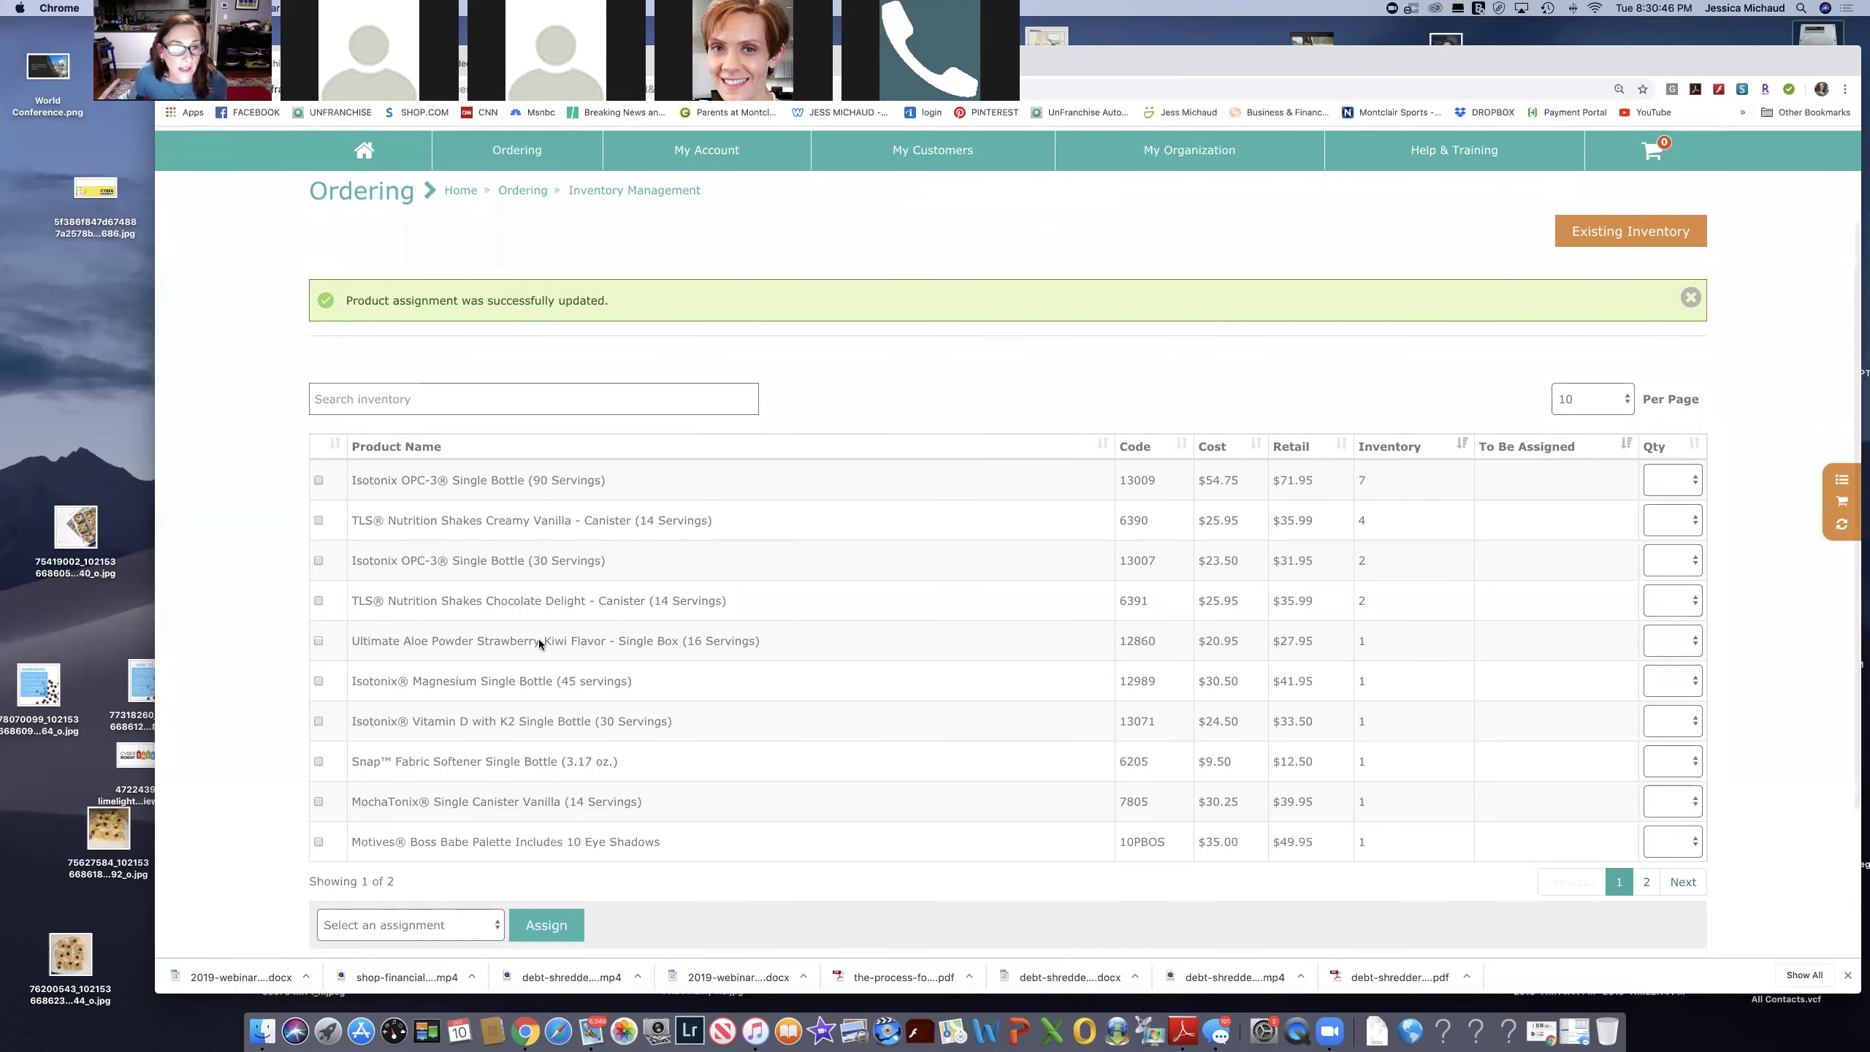
scroll(568, 725, "down", 2)
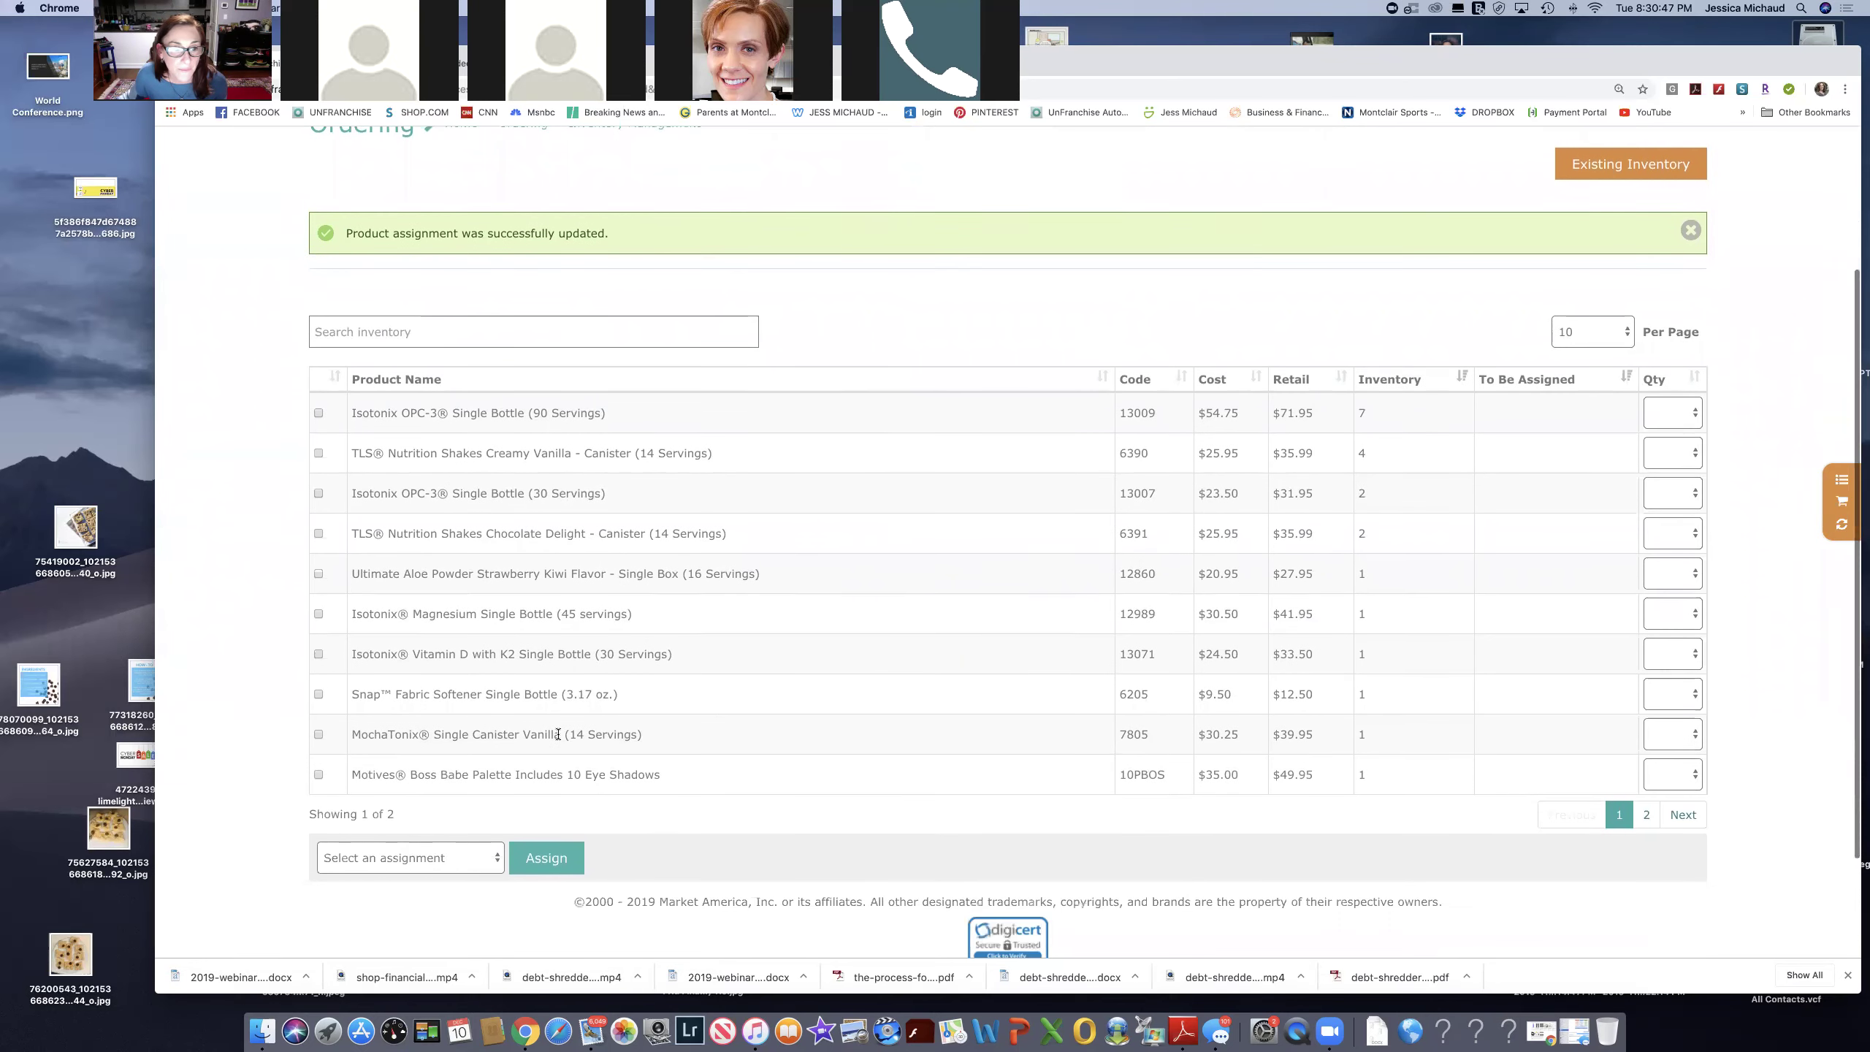
left_click(1673, 694)
left_click(1672, 712)
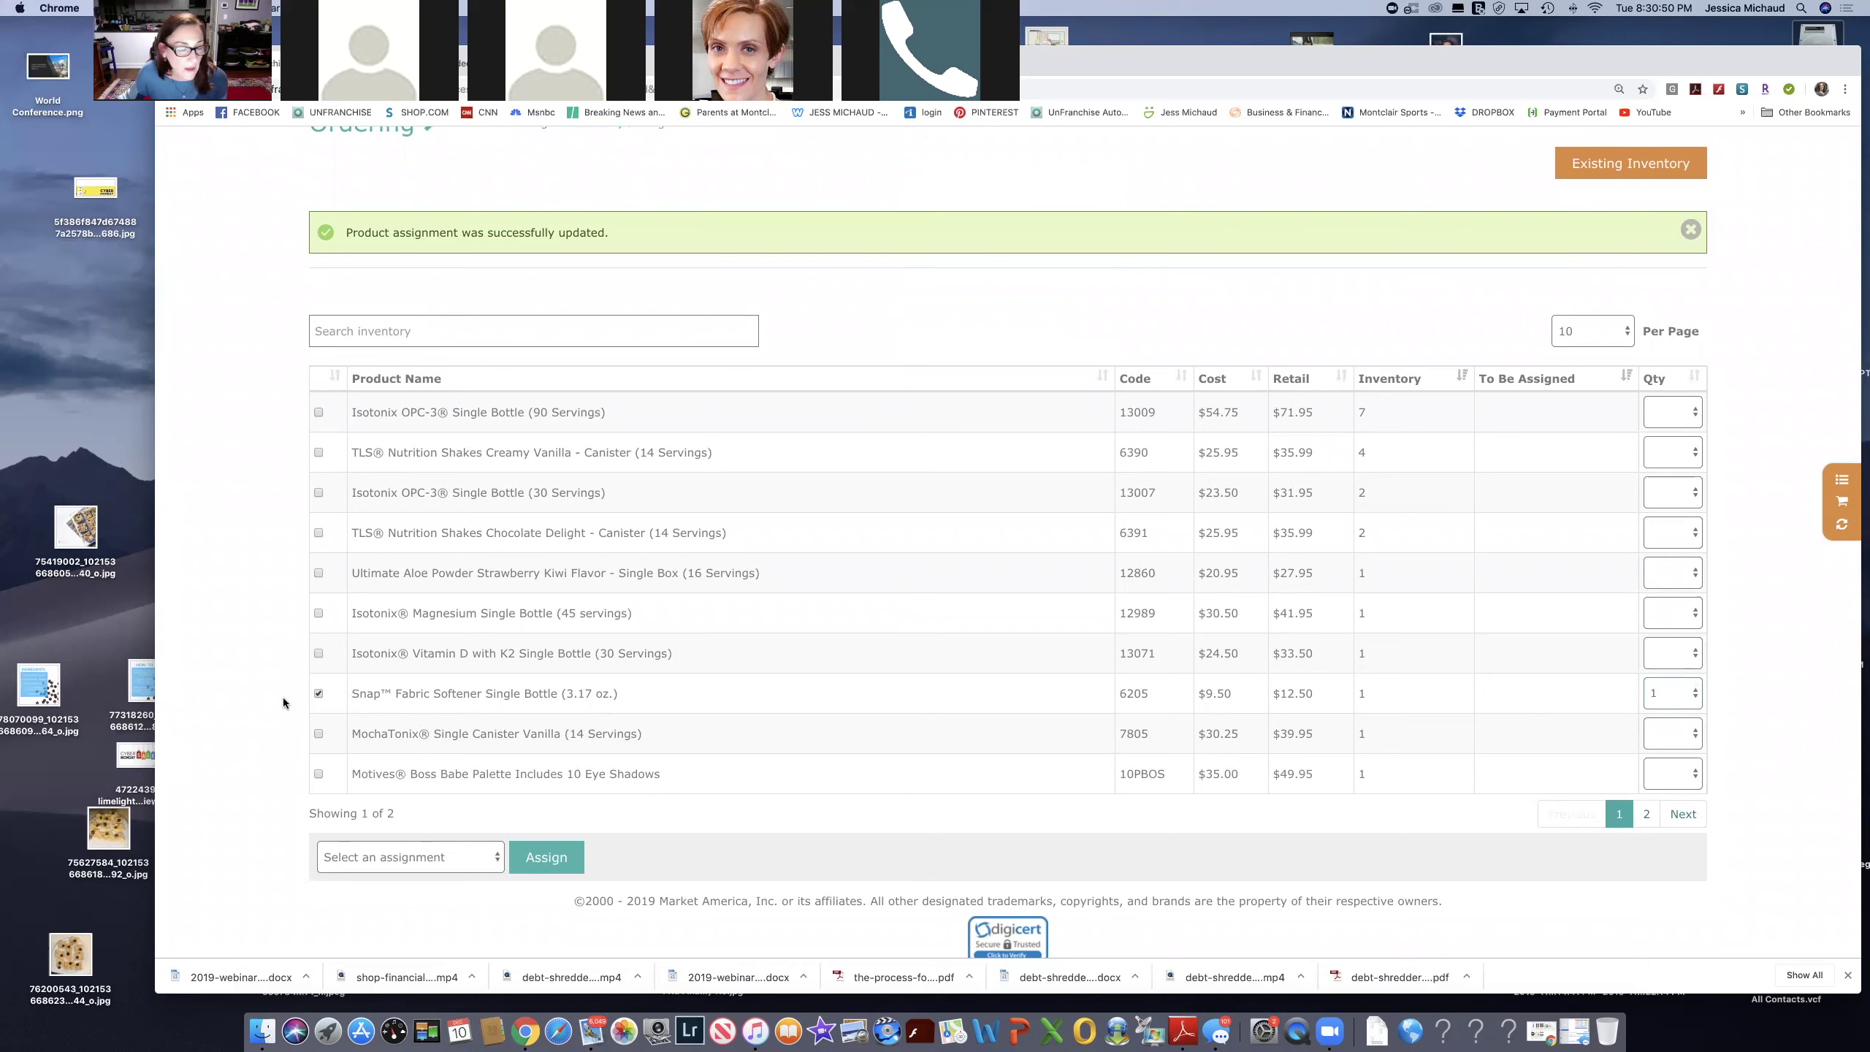
left_click(485, 859)
left_click(488, 868)
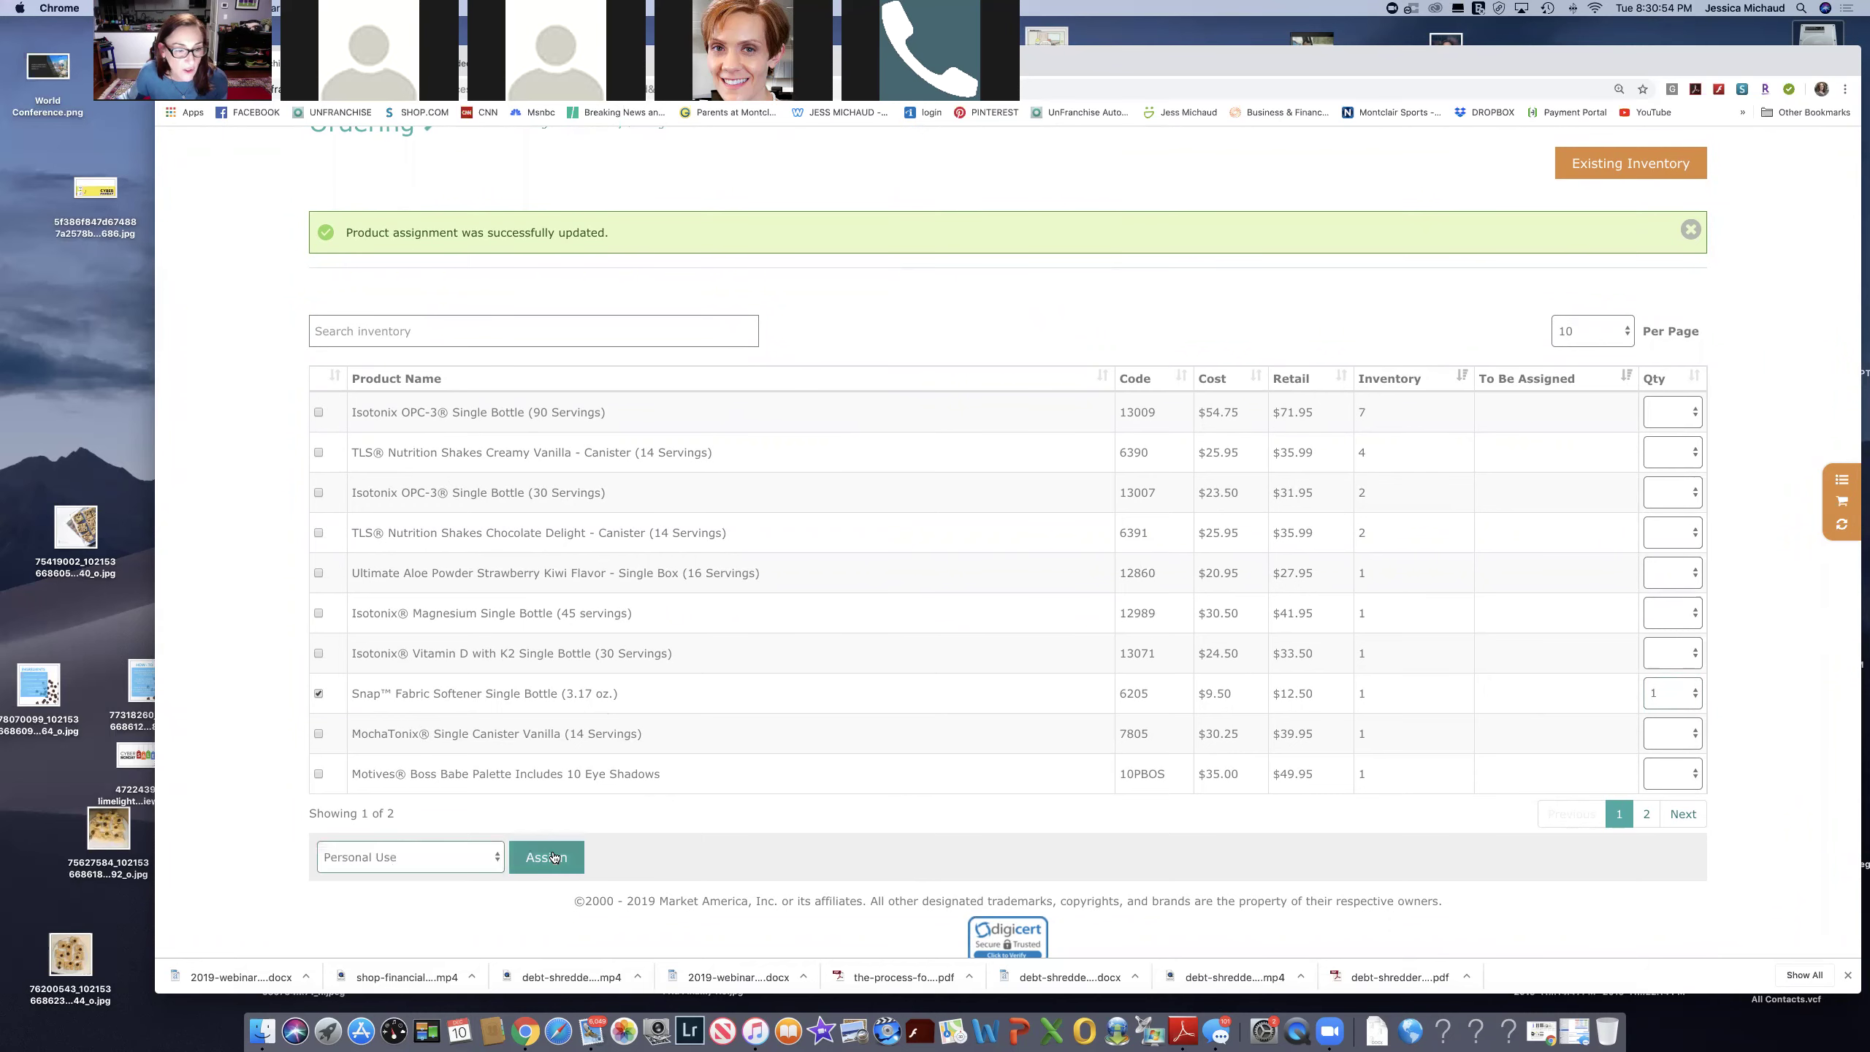
left_click(554, 857)
left_click(1116, 322)
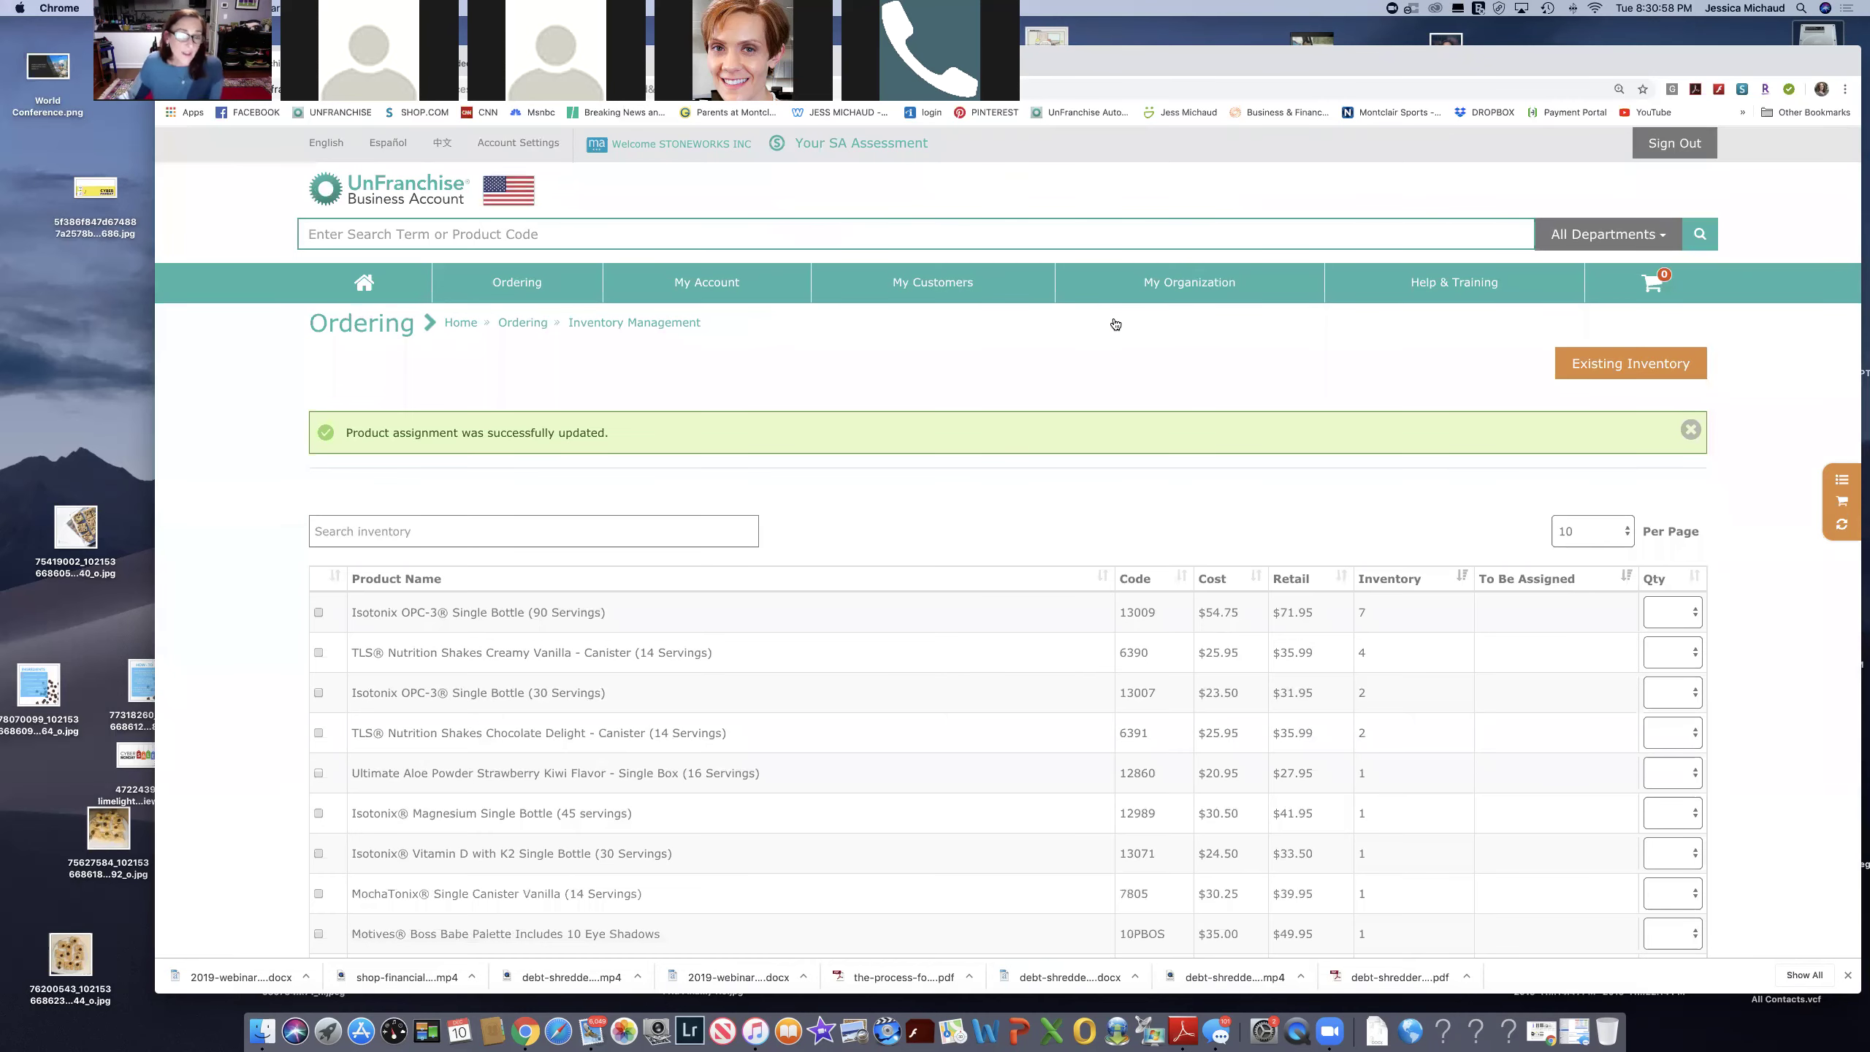
Assign a quantity of 1 Ultimate Aloe Pomegranate Flavor Single Bottle to Personal Use and save the assignment.
scroll(1114, 325, "down", 3)
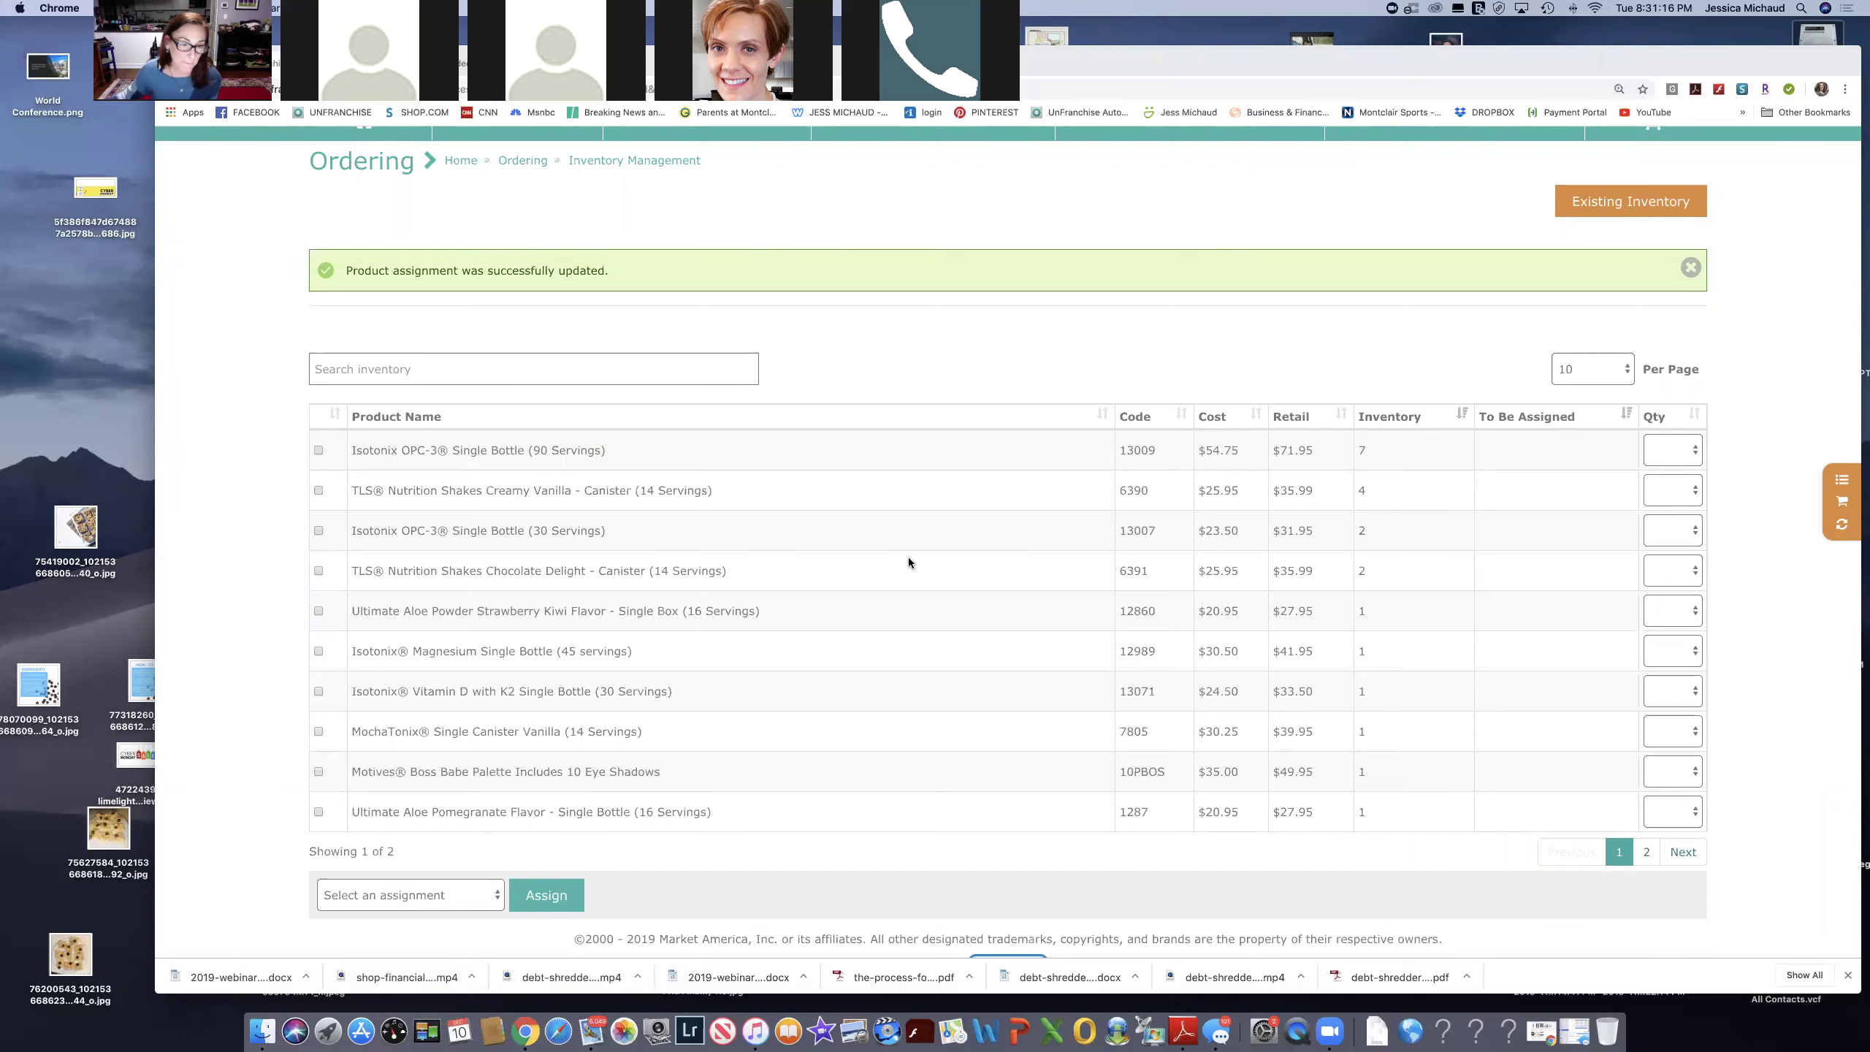
scroll(909, 562, "up", 3)
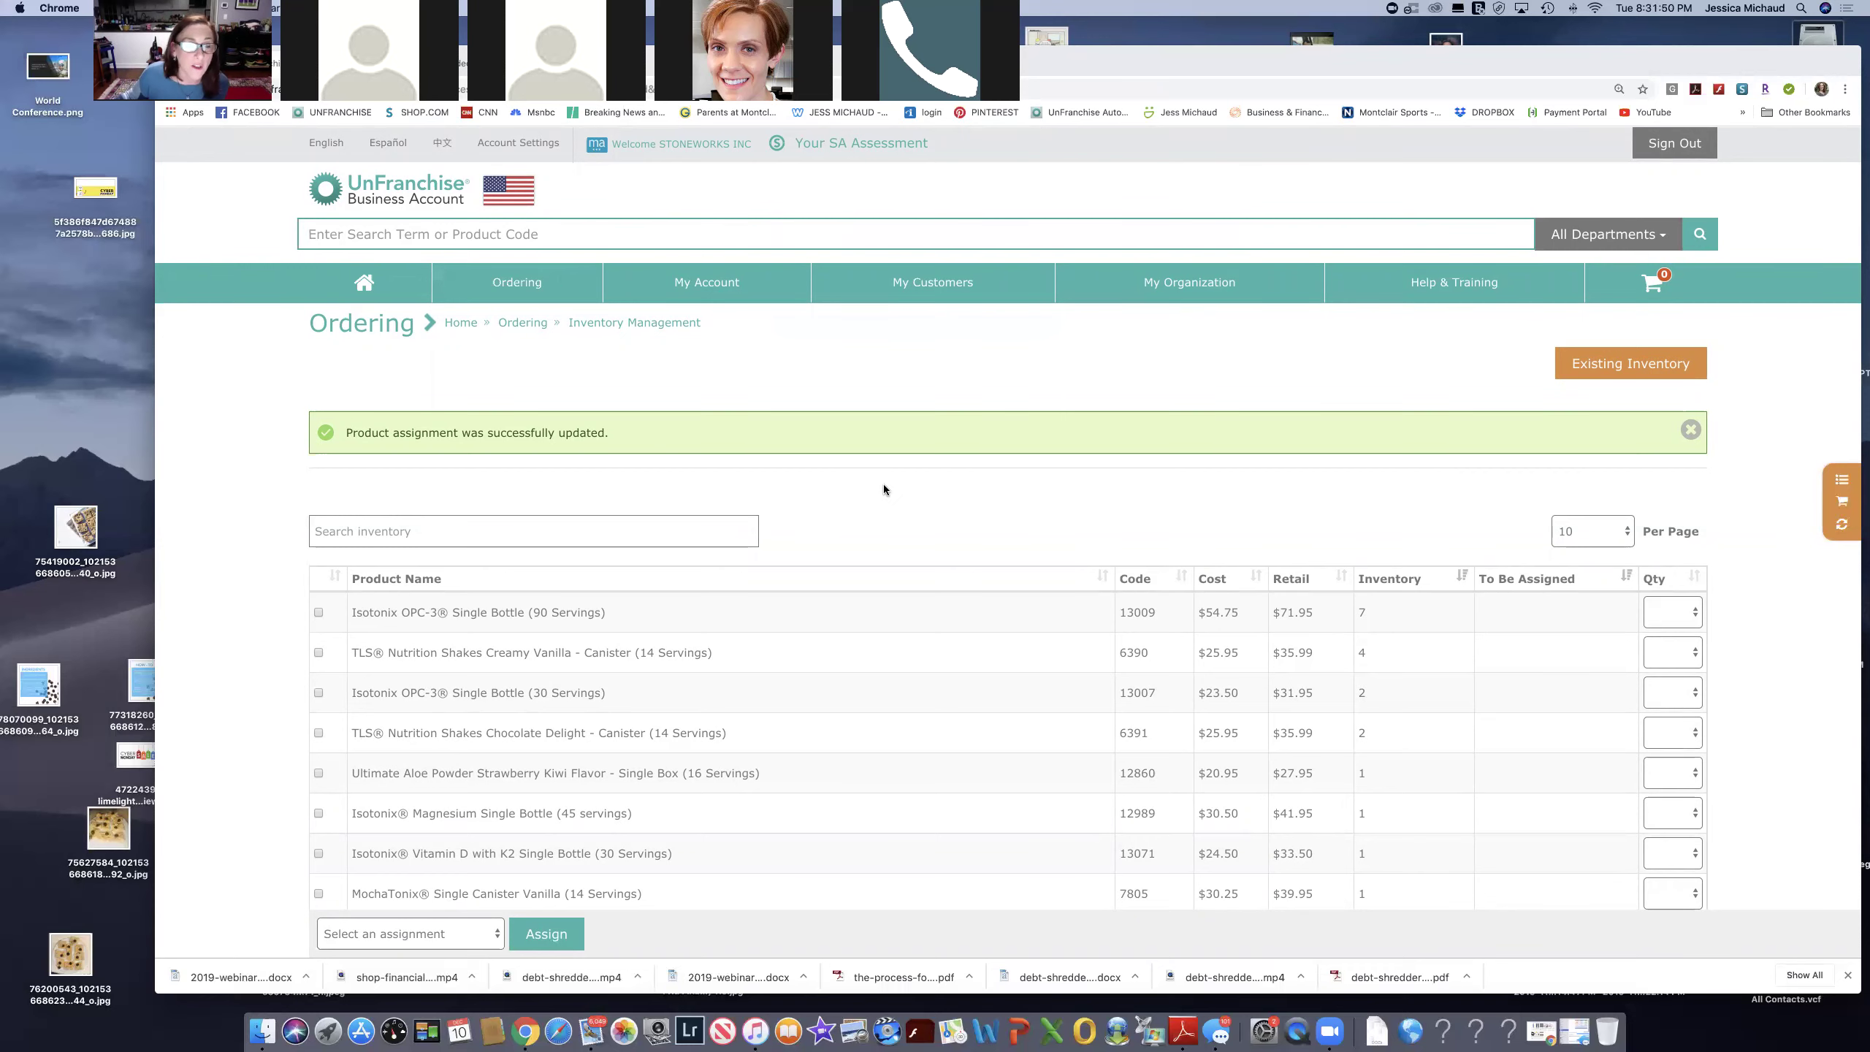
scroll(883, 486, "down", 1)
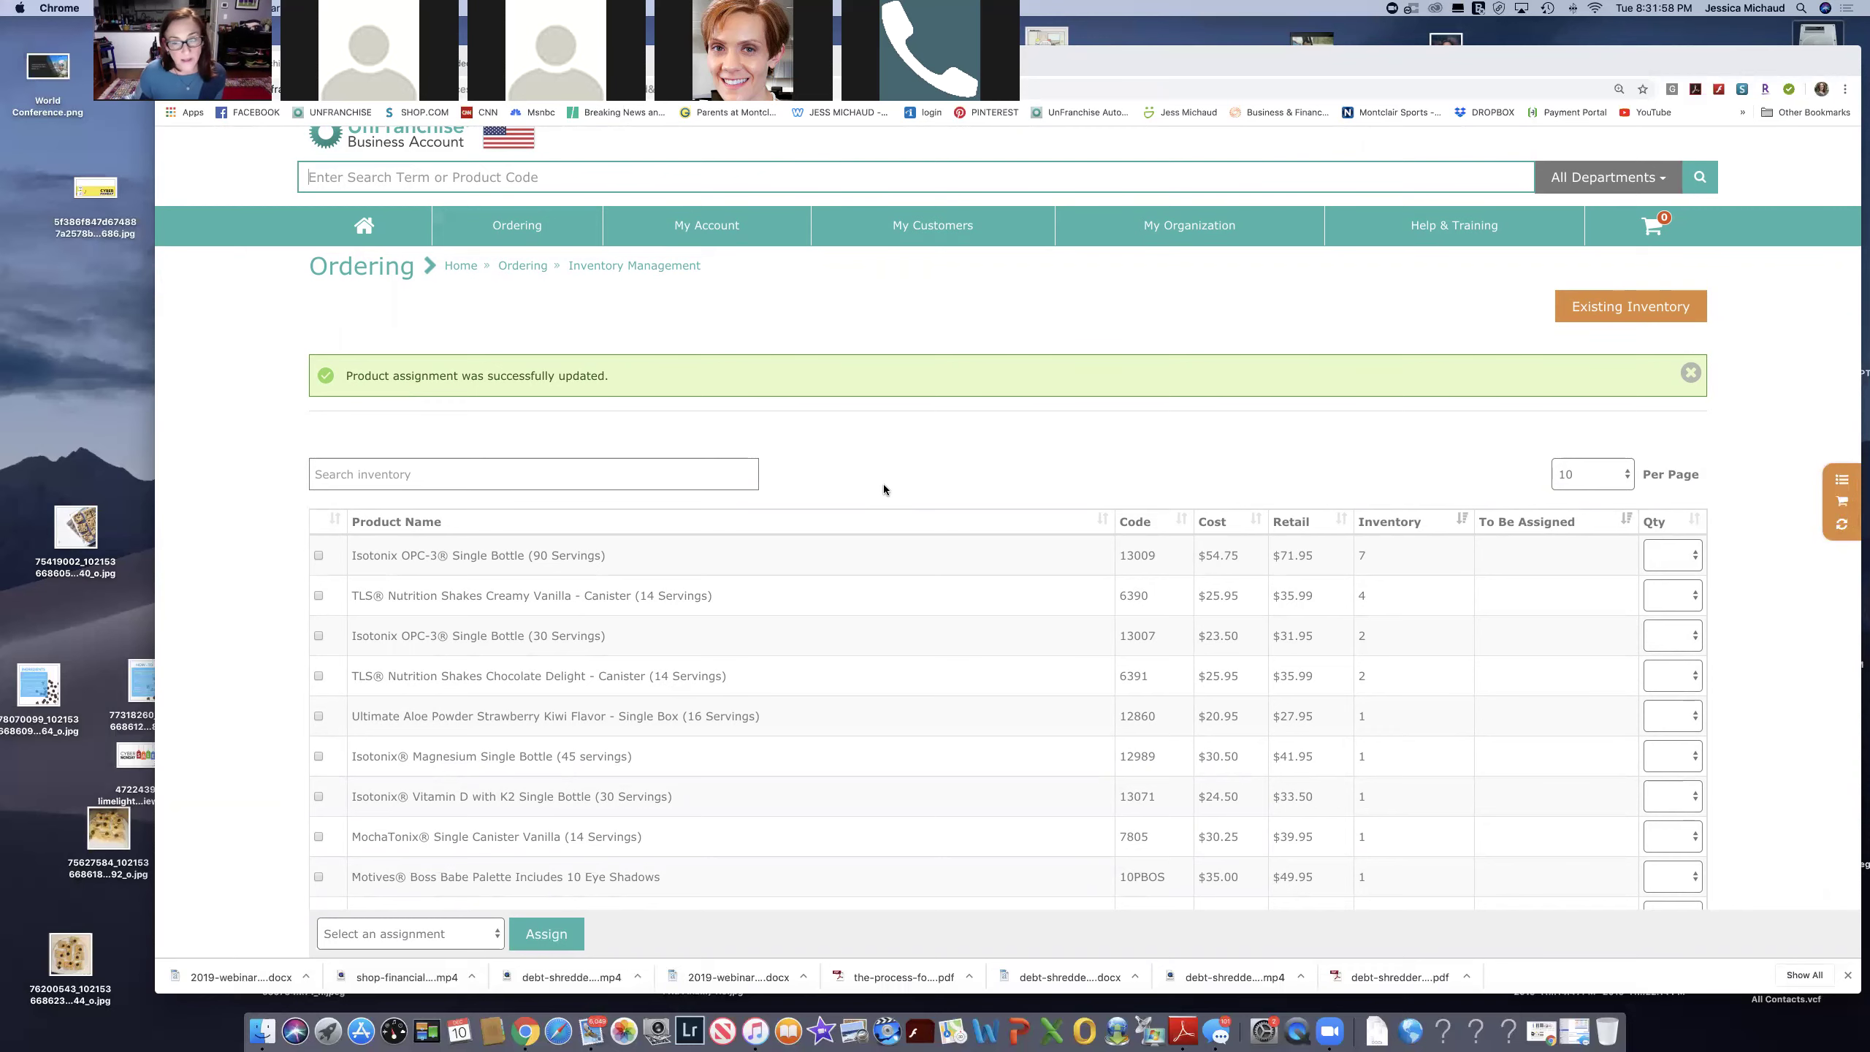
scroll(579, 643, "down", 5)
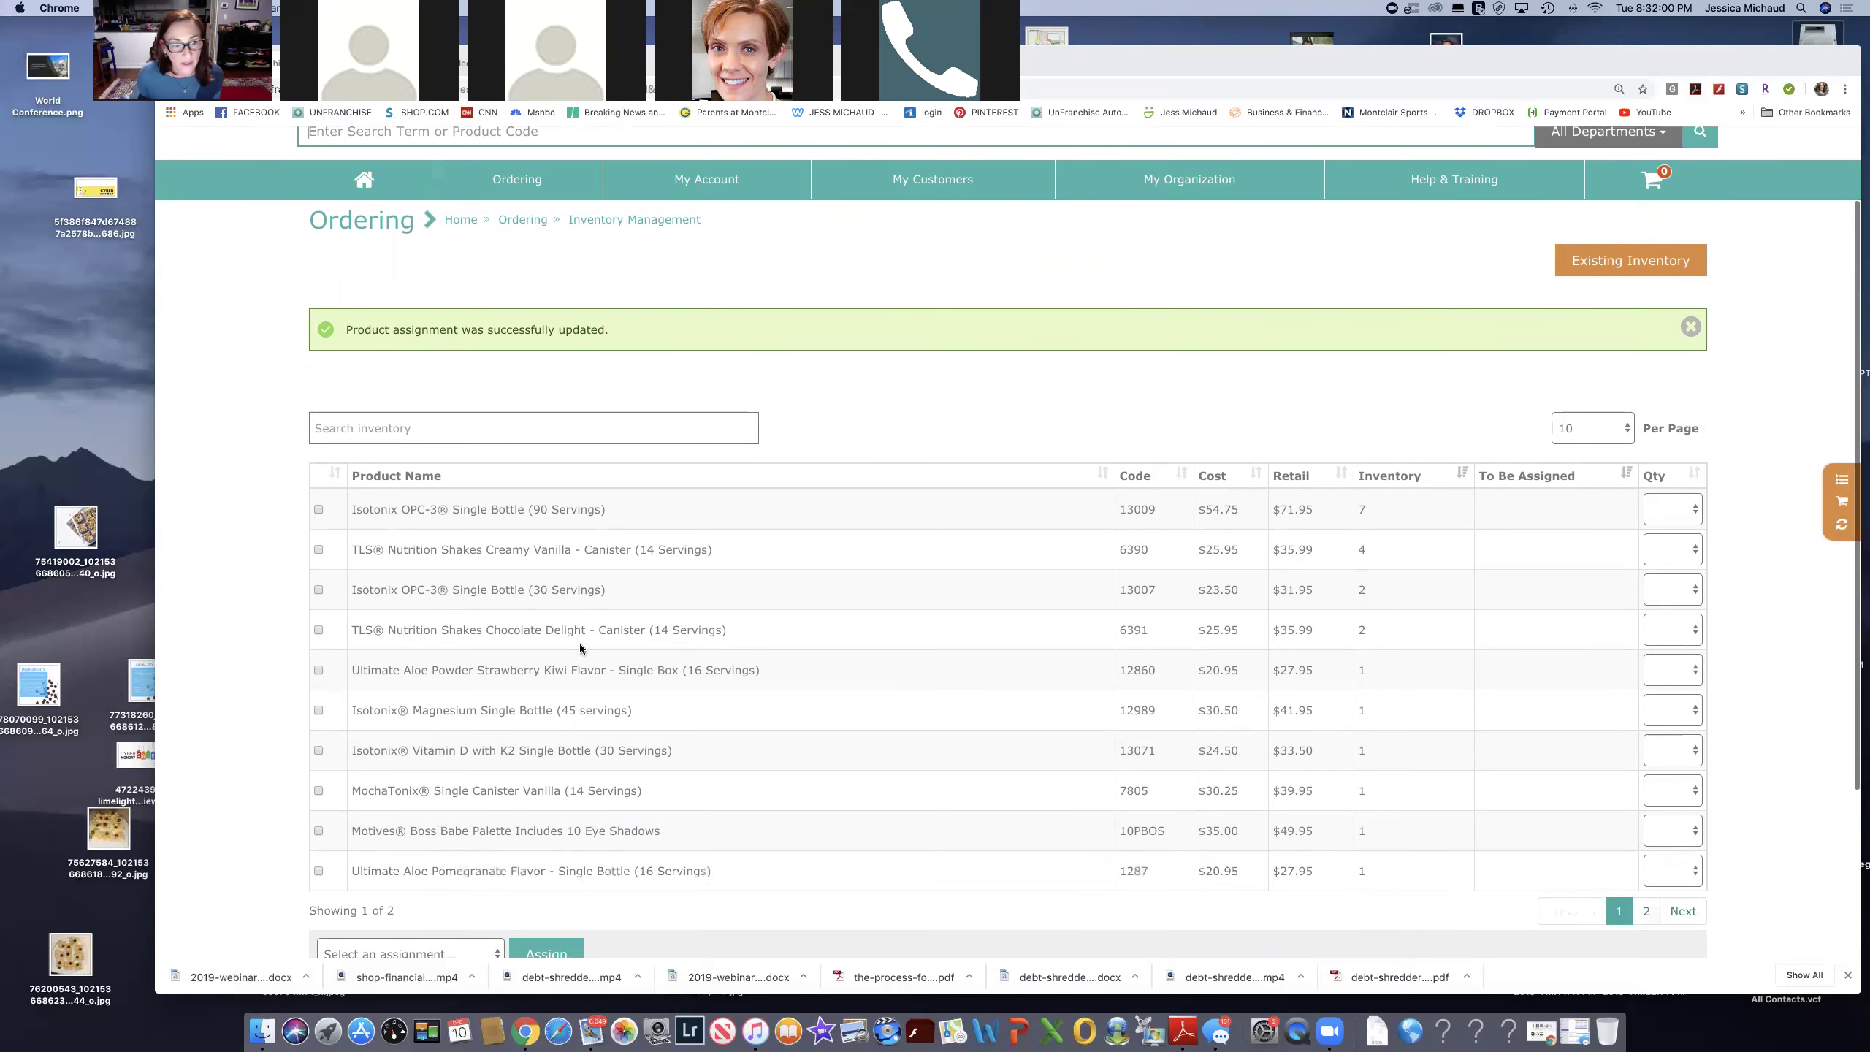
left_click(319, 675)
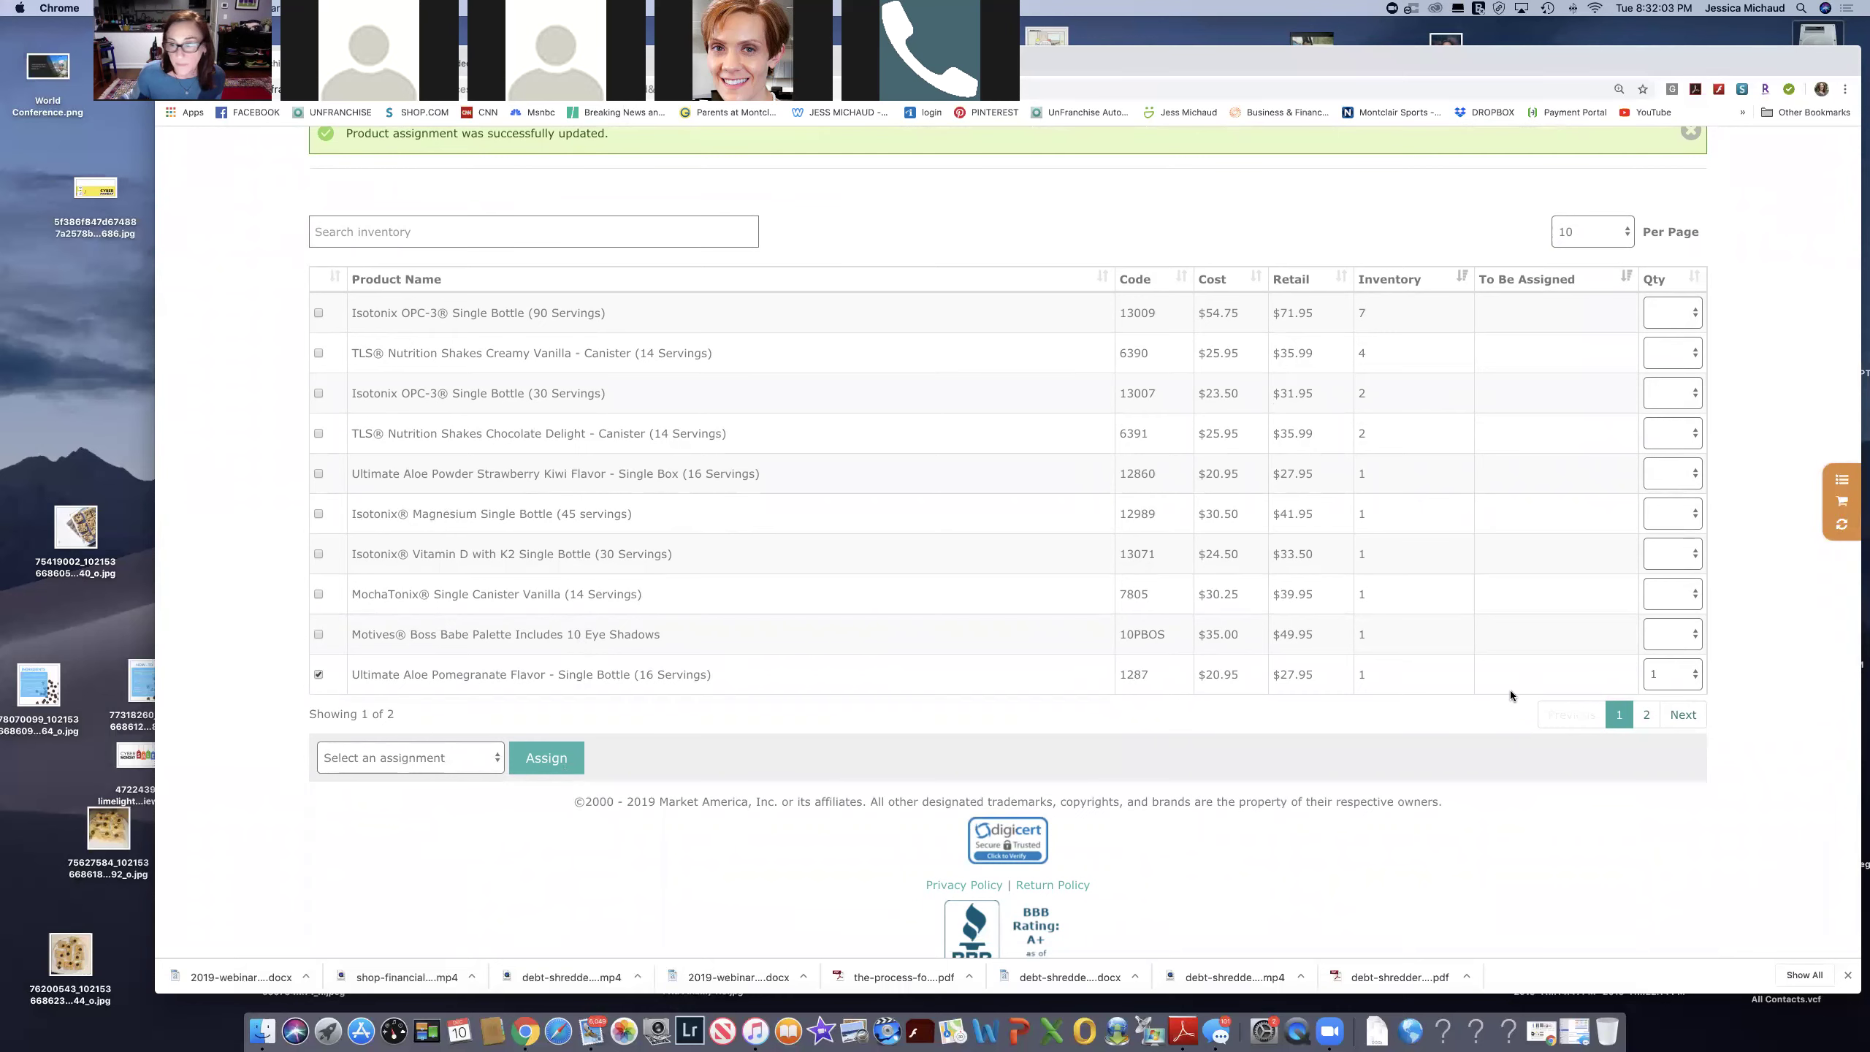
left_click(483, 759)
left_click(480, 772)
left_click(548, 762)
left_click(1100, 317)
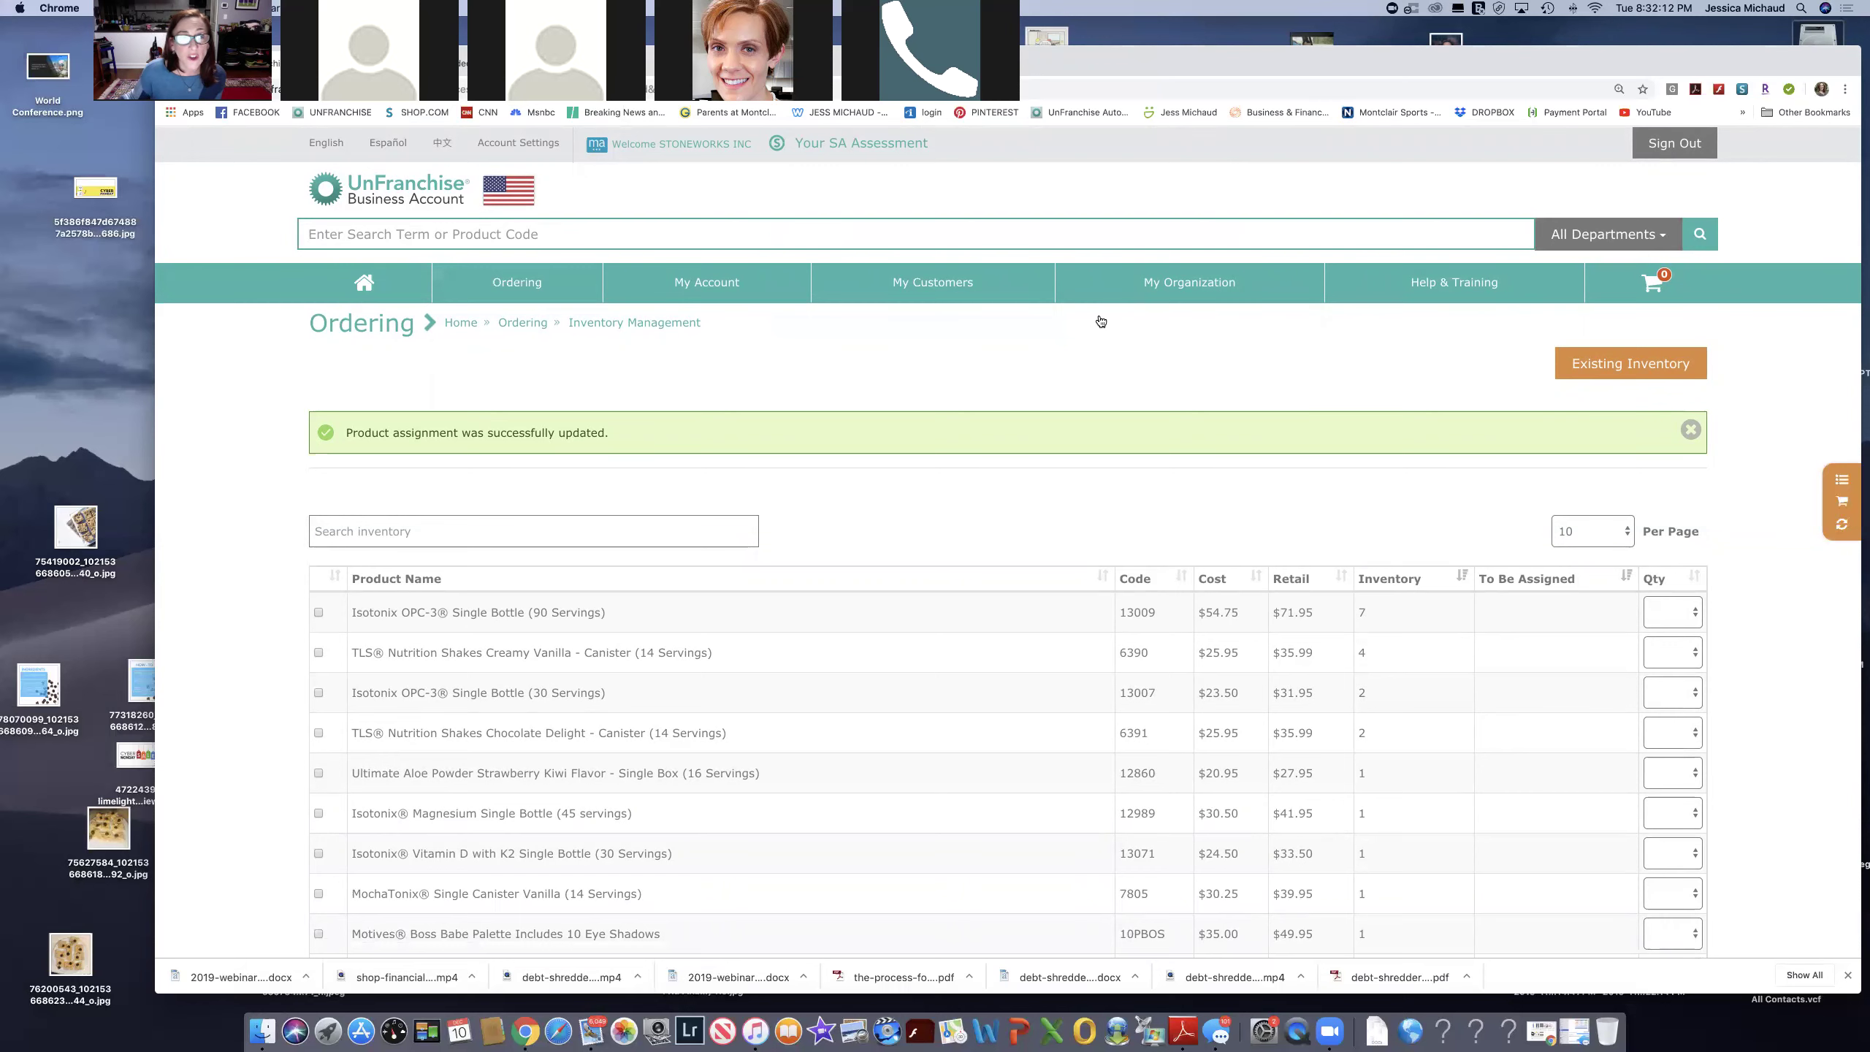
Open the Existing Inventory form and make its Product Code field ready for entry.
scroll(1100, 322, "down", 3)
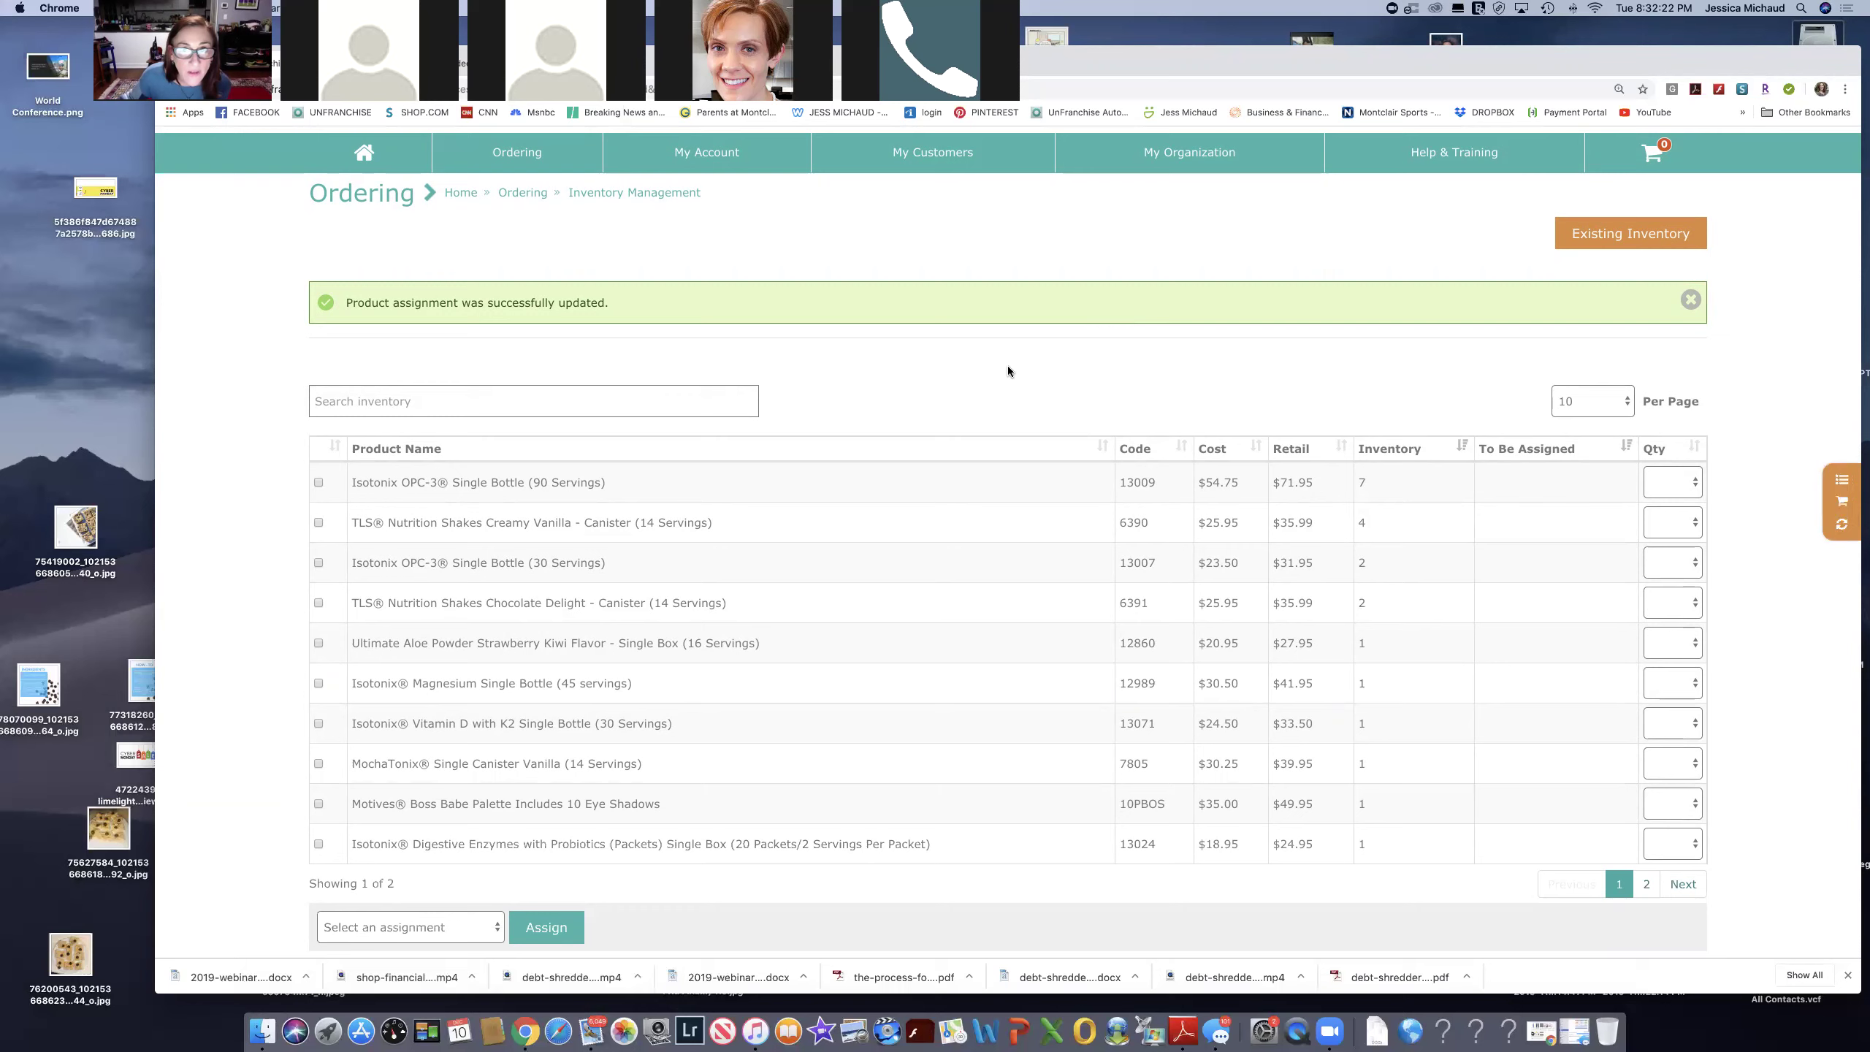
scroll(1008, 365, "up", 3)
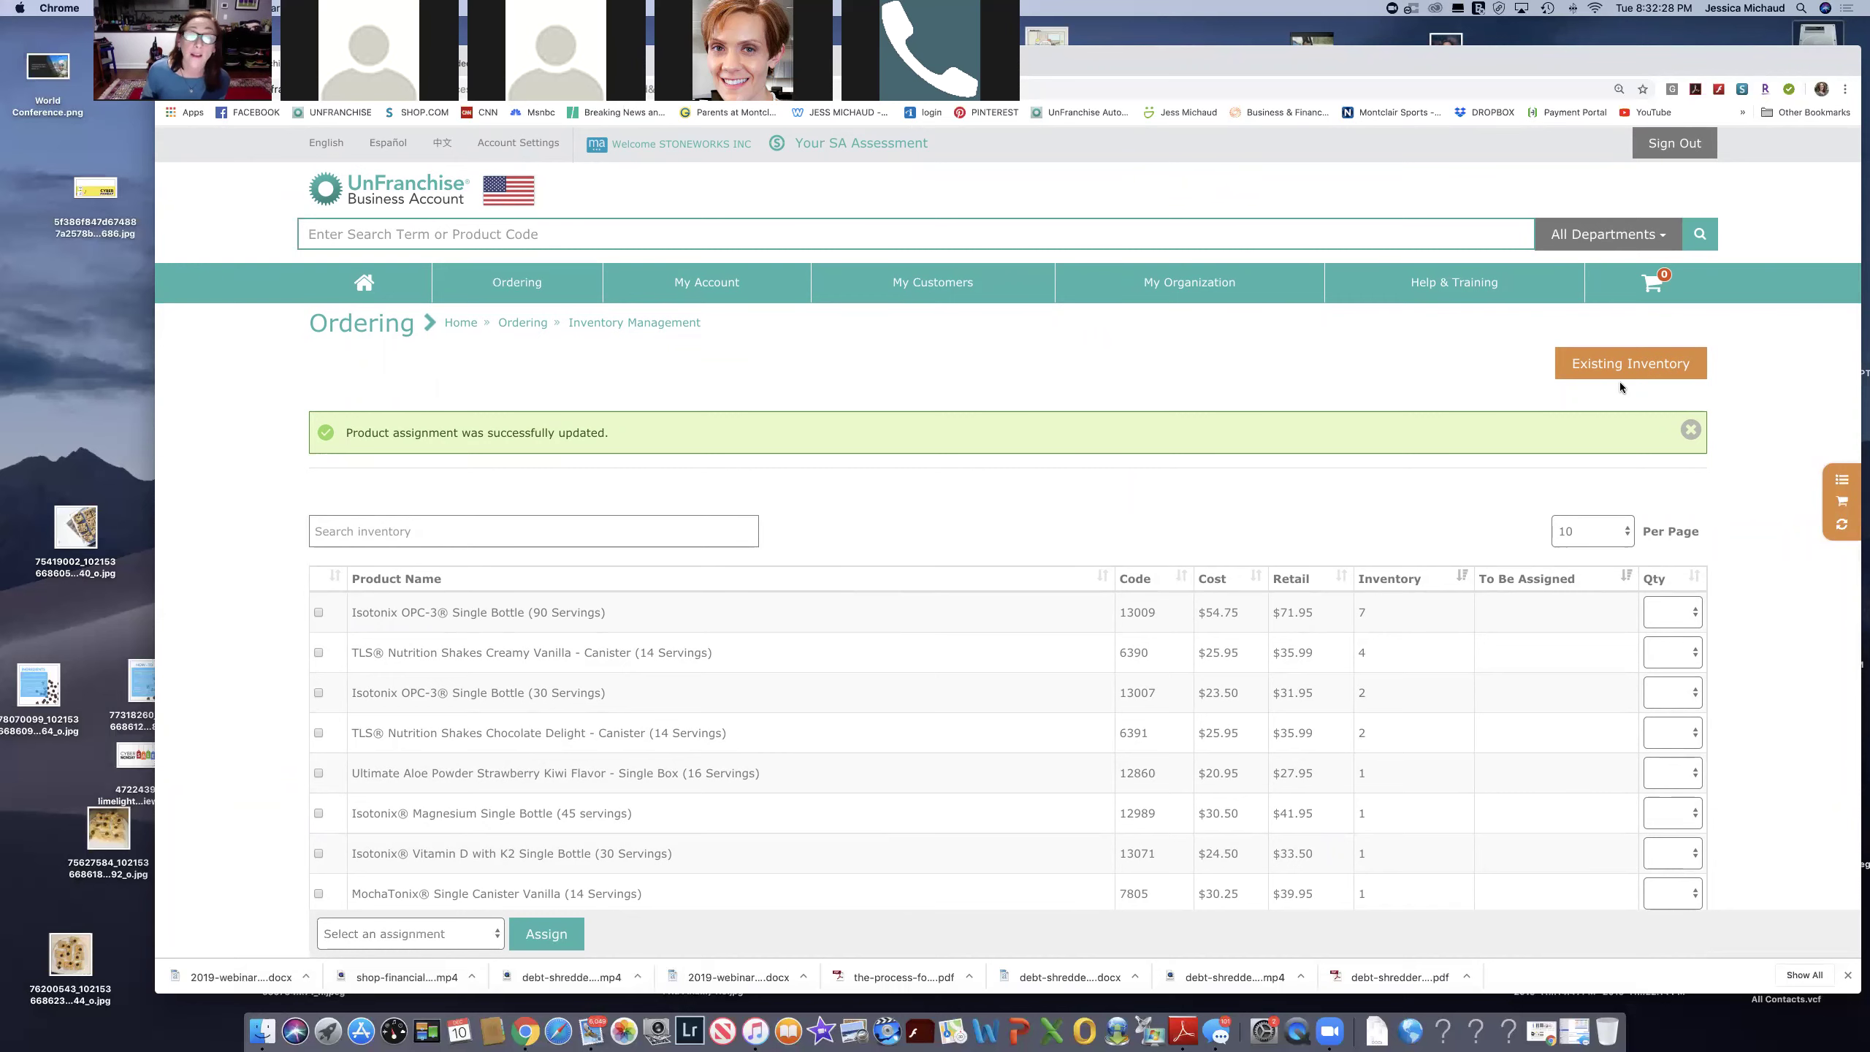
left_click(1619, 377)
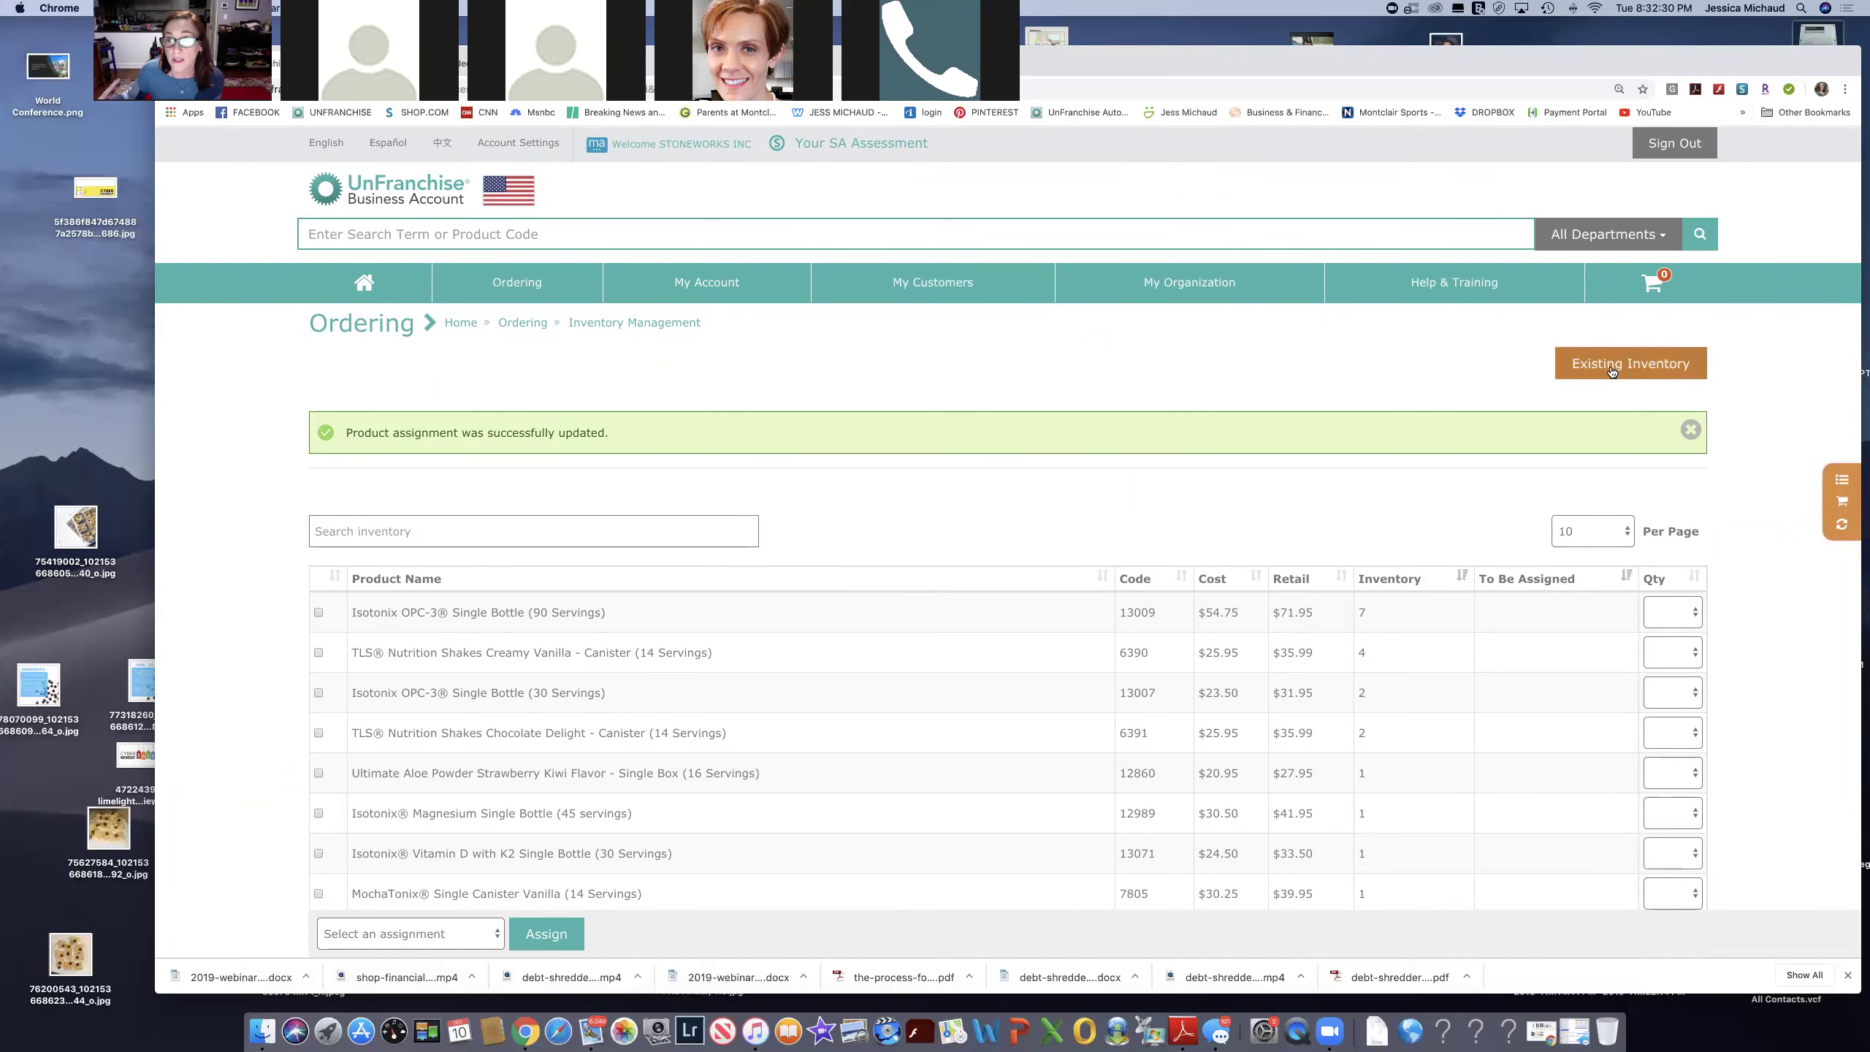
left_click(581, 497)
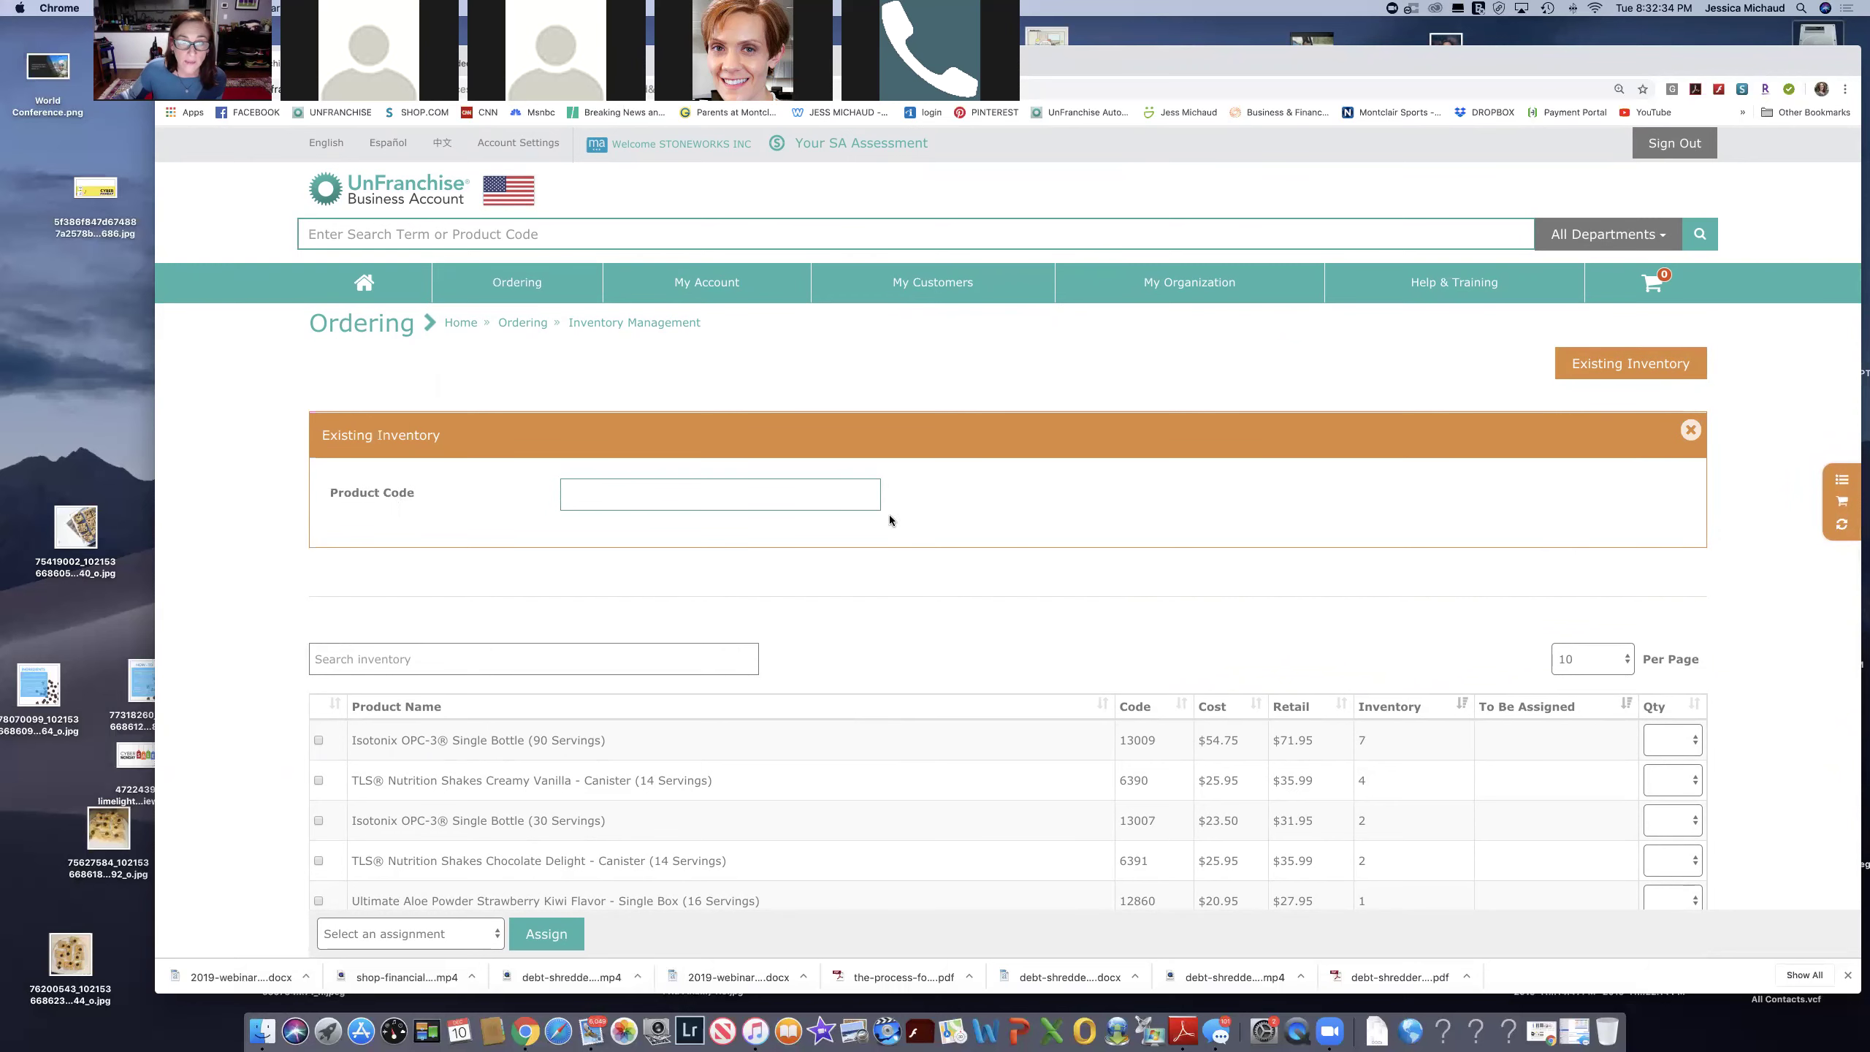
Examine the Existing Inventory form and the products, prices and stock quantities in the inventory list below it.
scroll(1400, 767, "down", 4)
scroll(1280, 478, "up", 3)
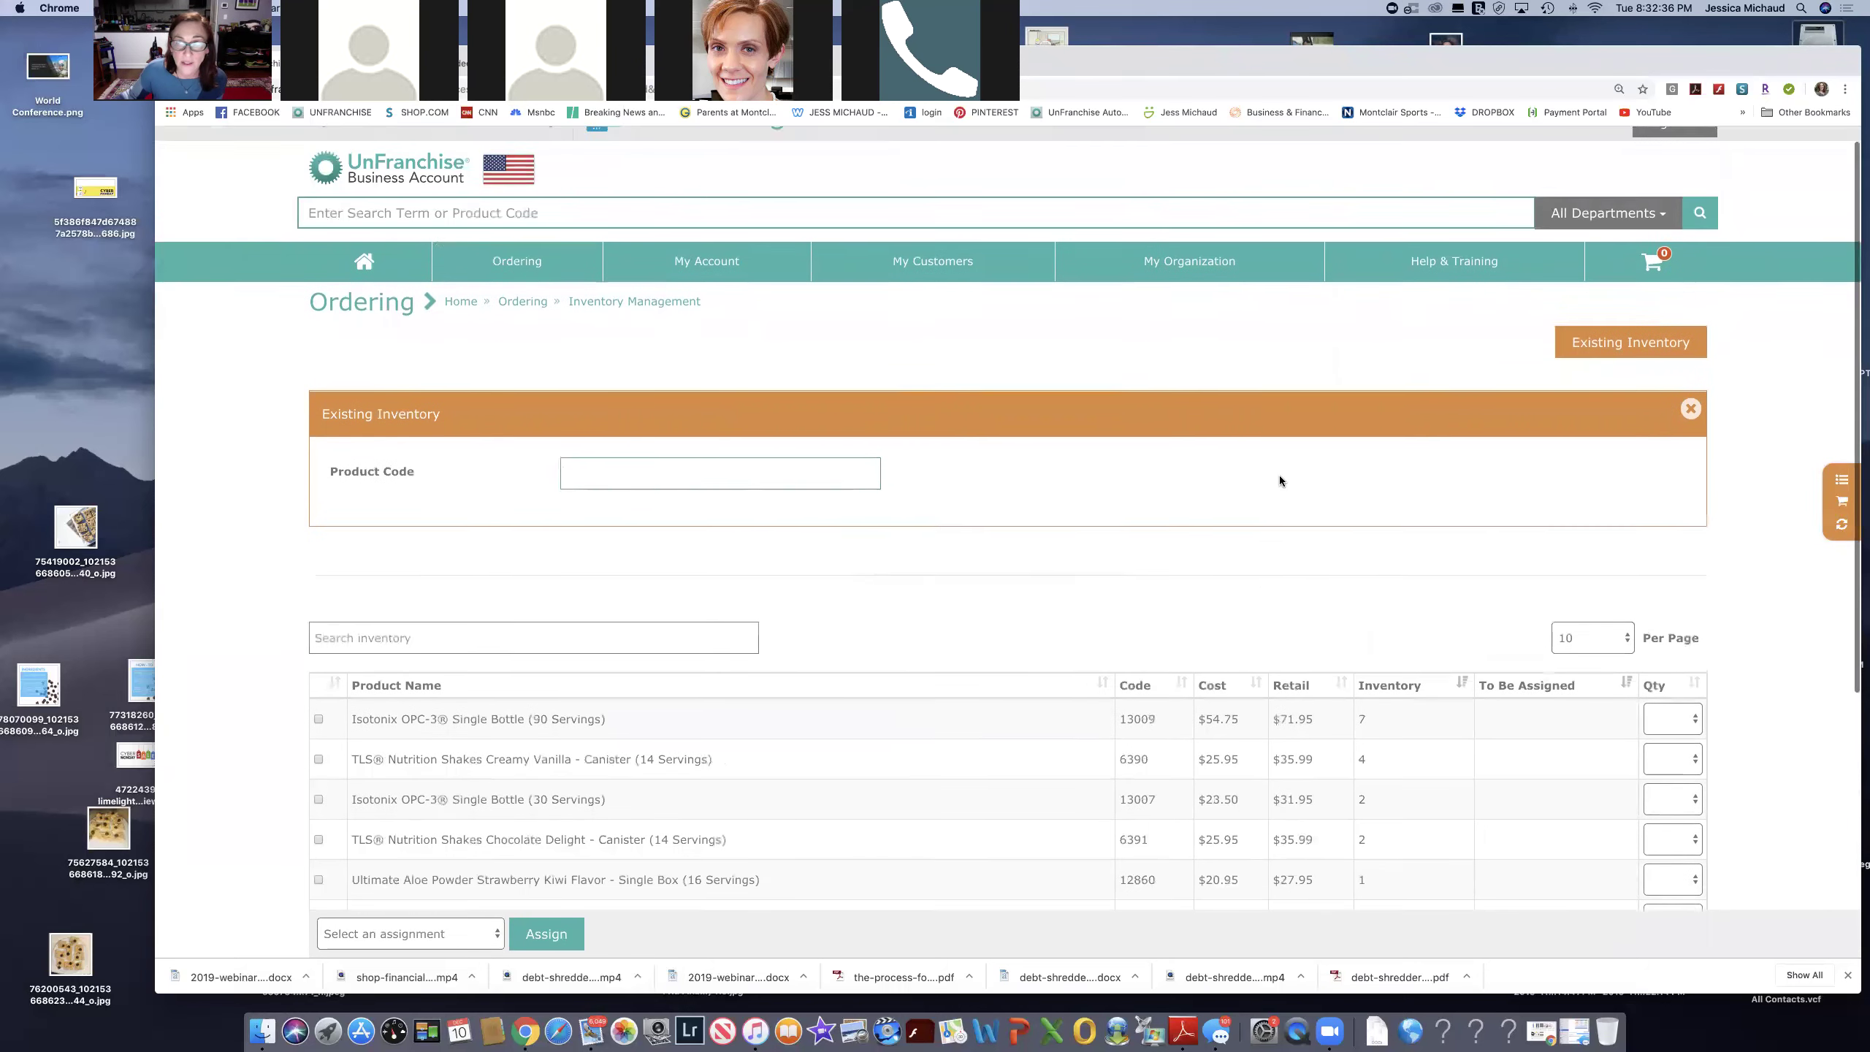
scroll(1280, 480, "down", 5)
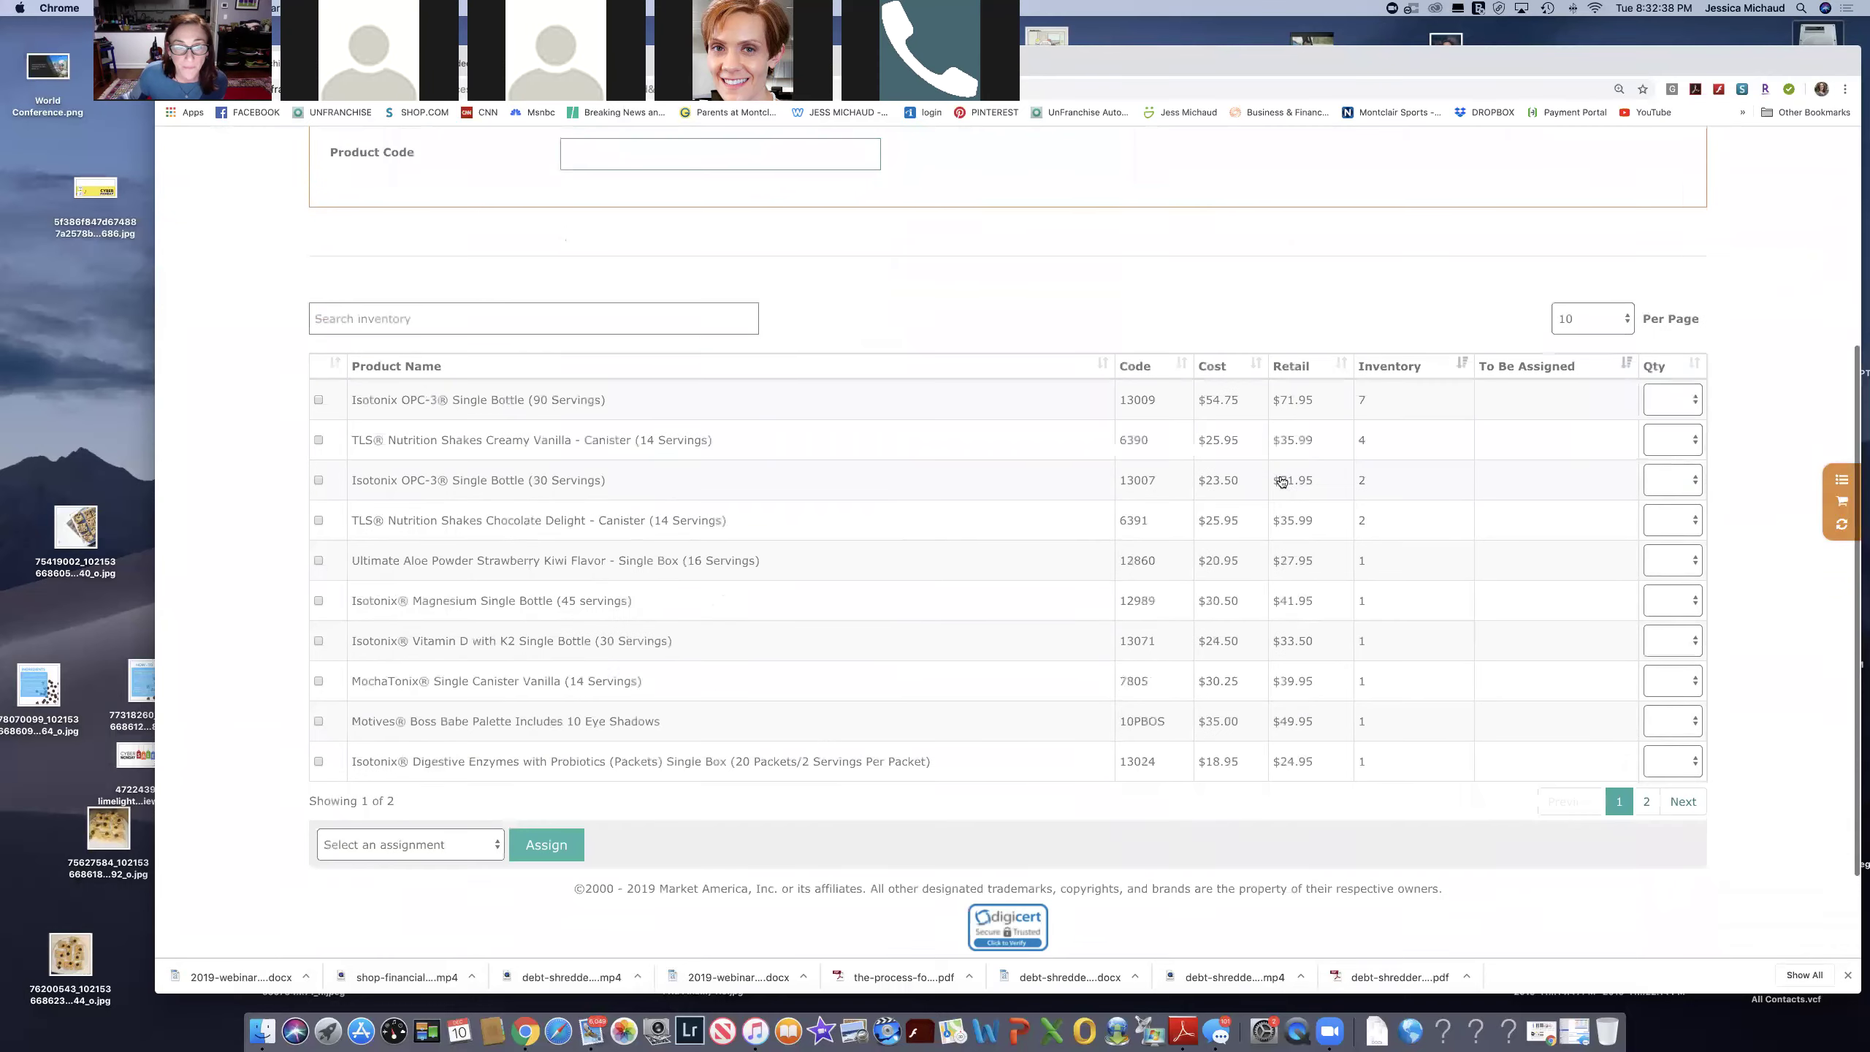
scroll(1282, 481, "down", 1)
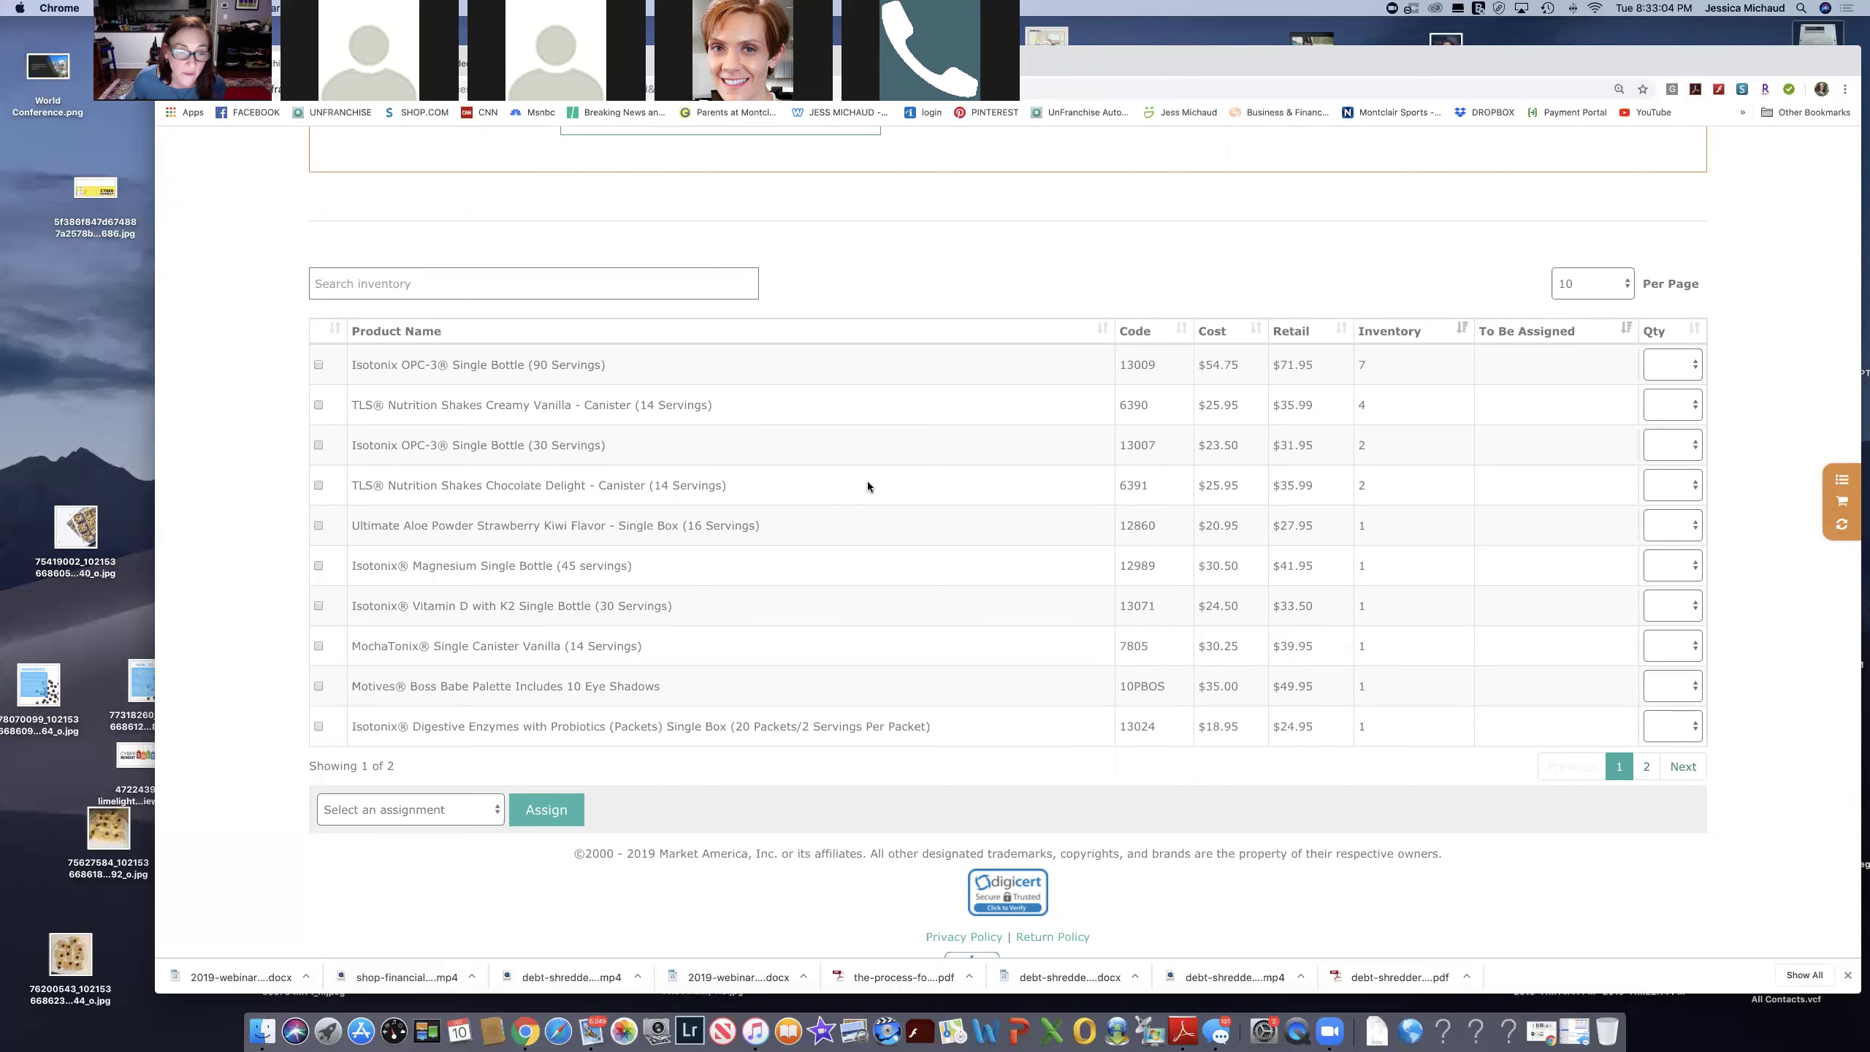
scroll(868, 483, "down", 2)
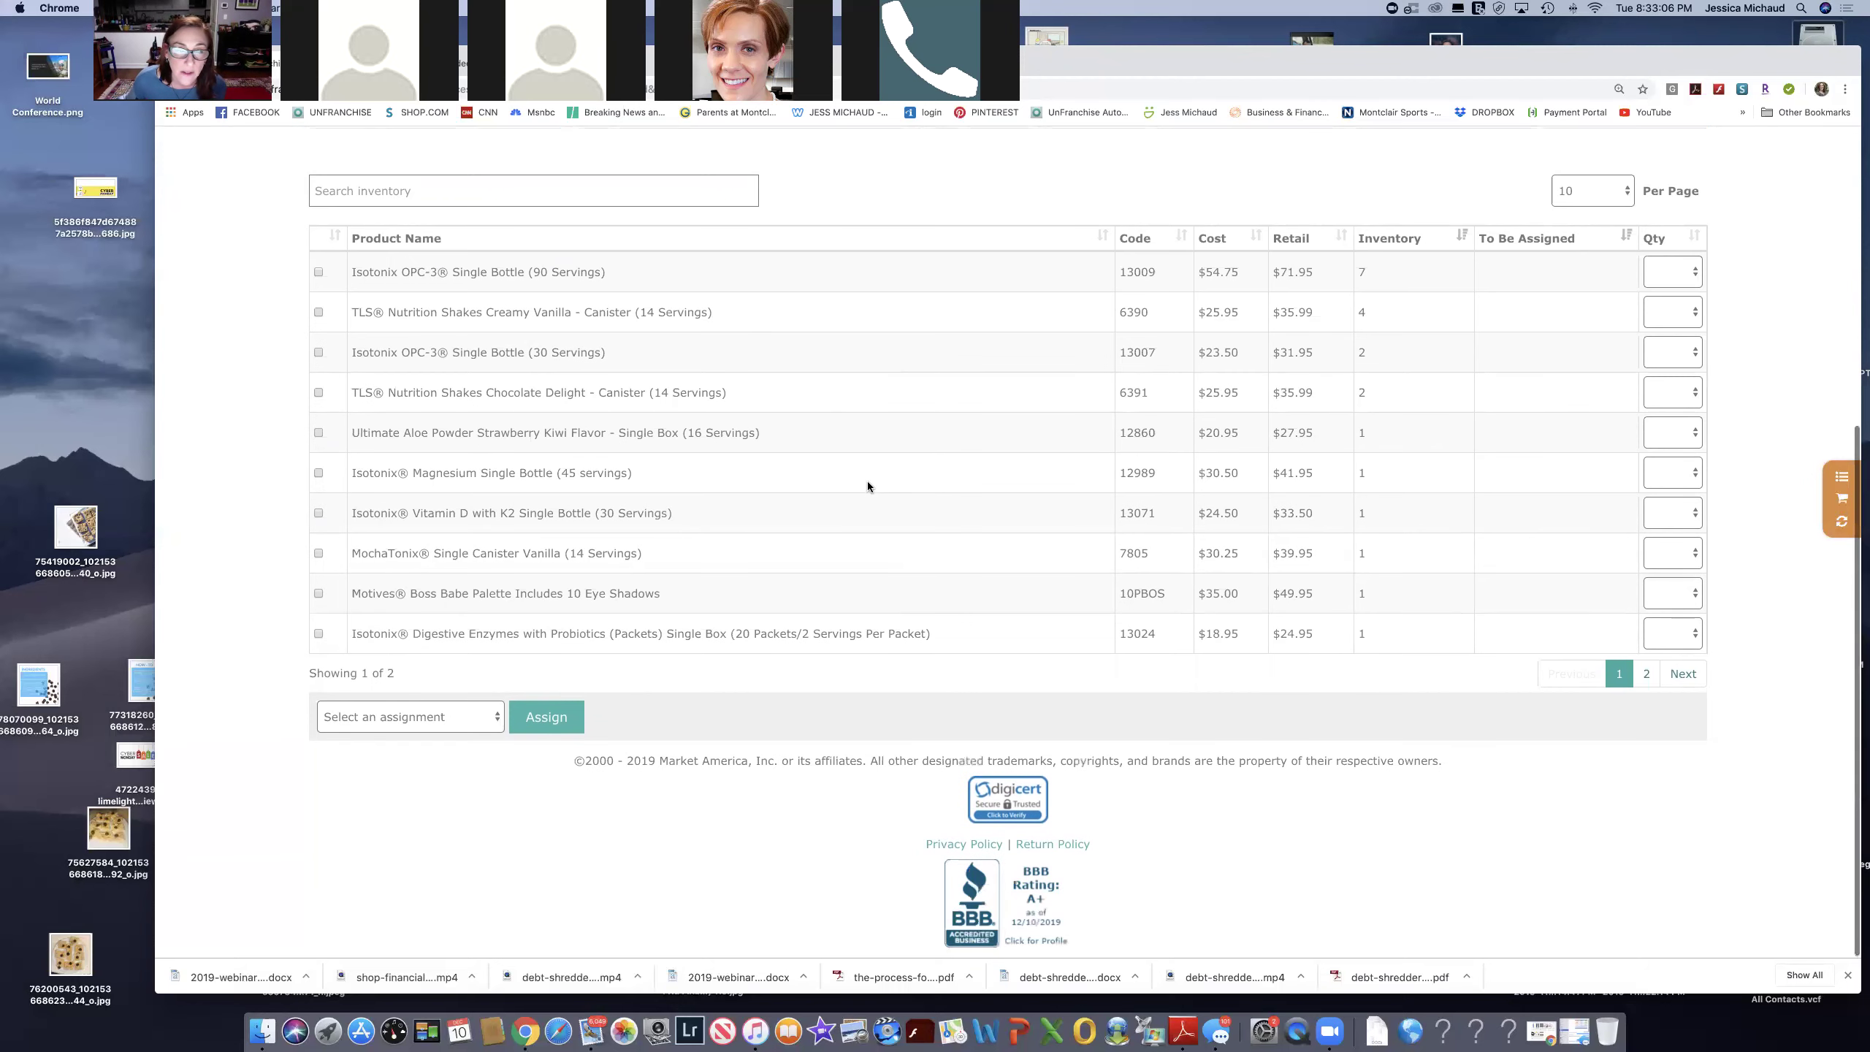
scroll(868, 486, "up", 10)
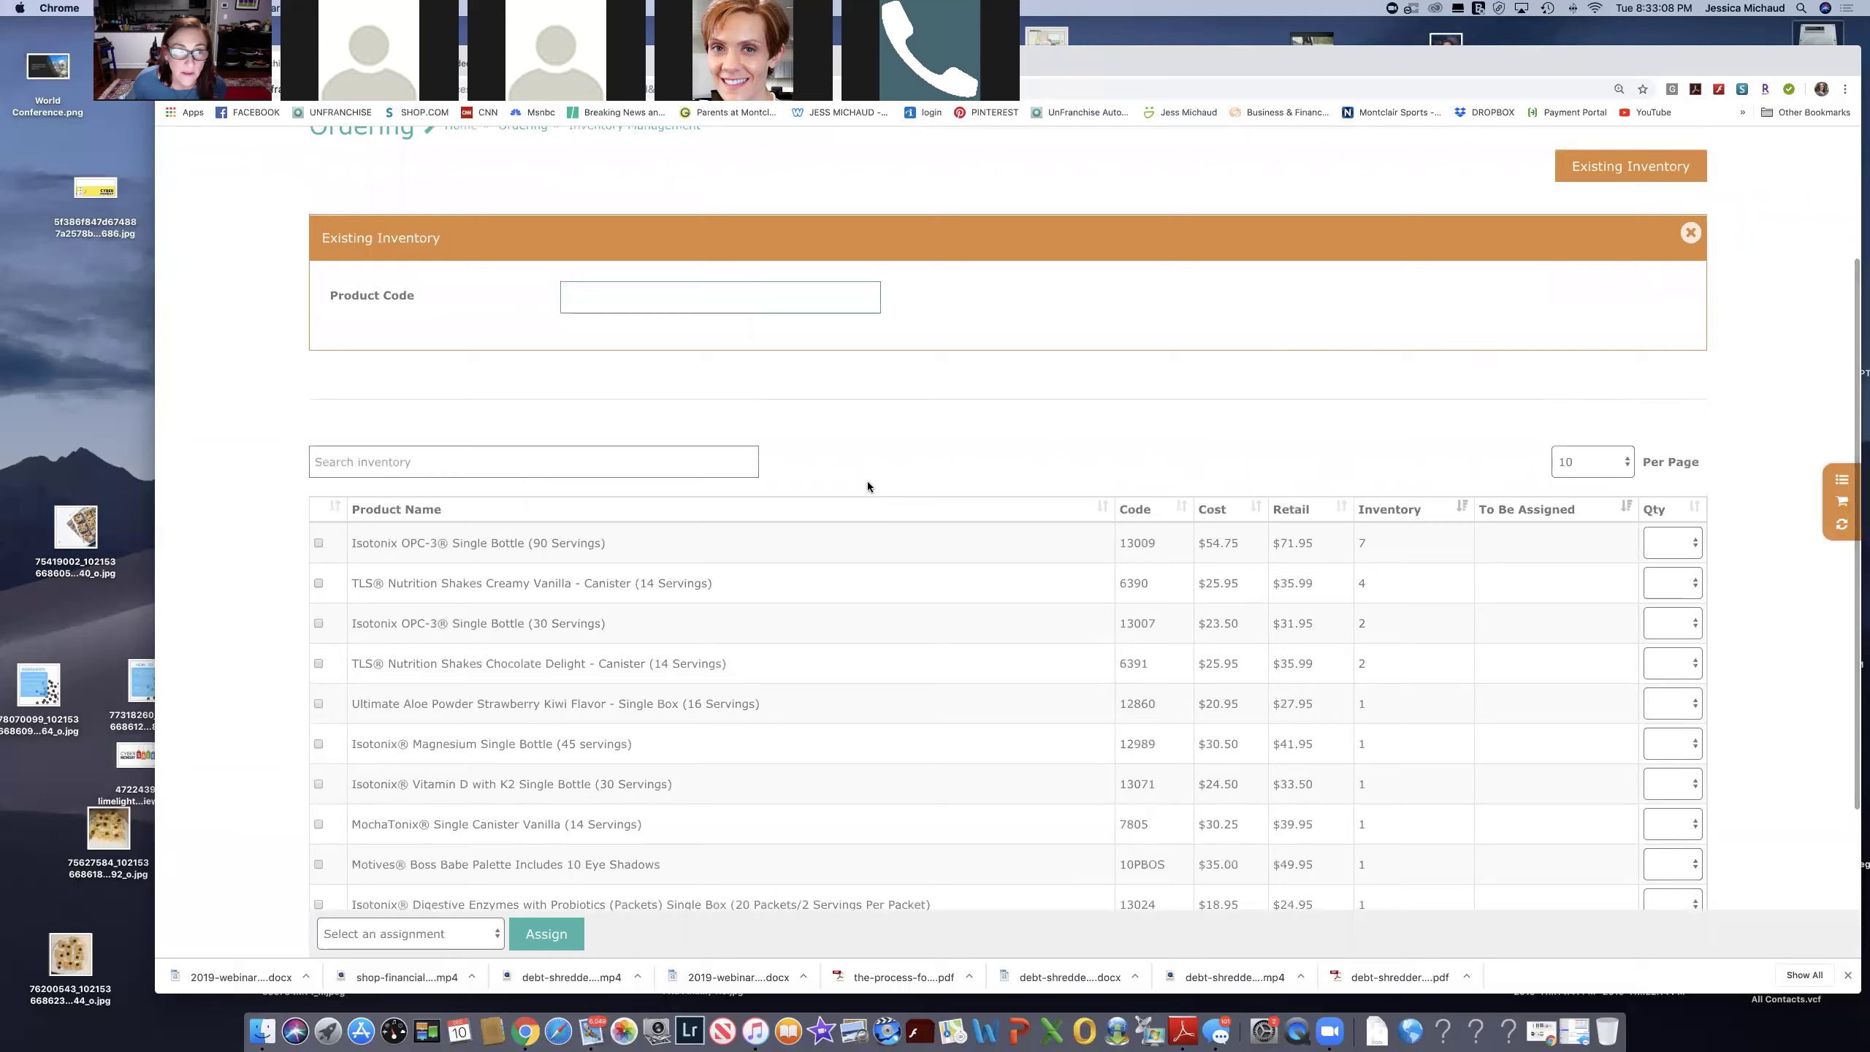
left_click(868, 488)
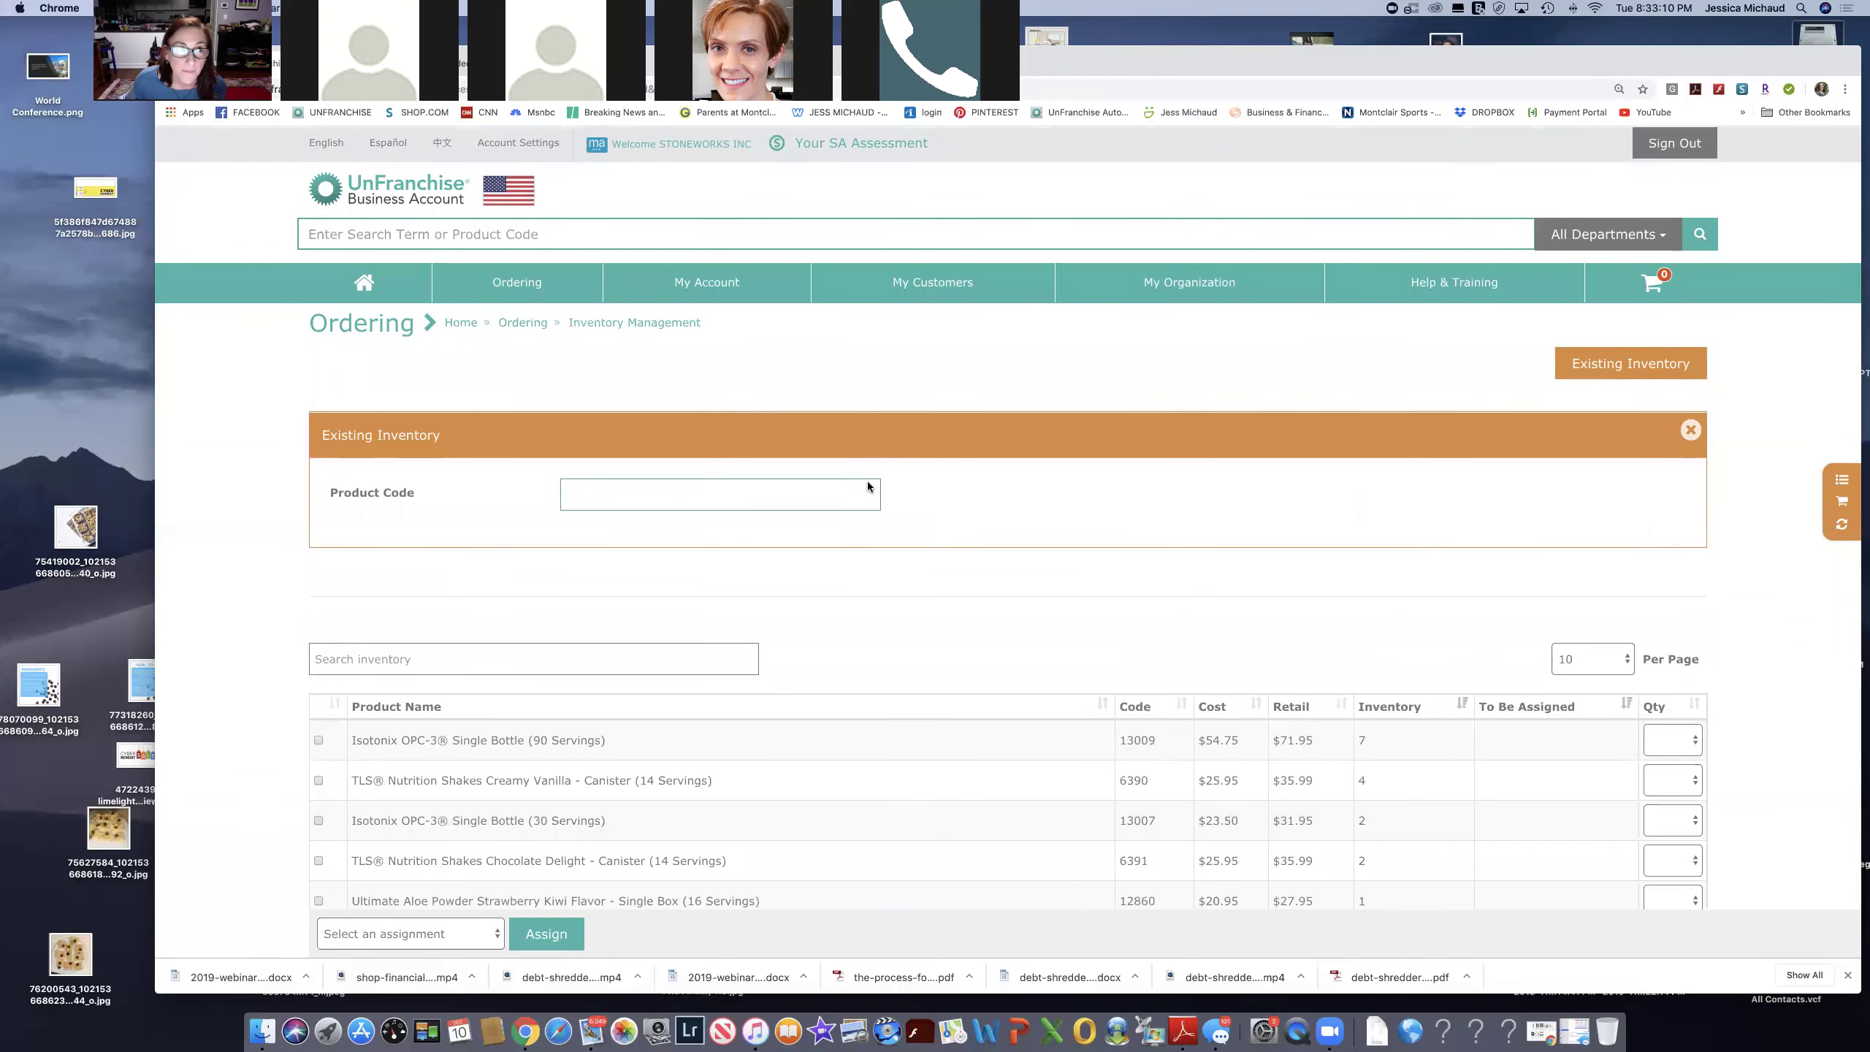
scroll(868, 487, "down", 7)
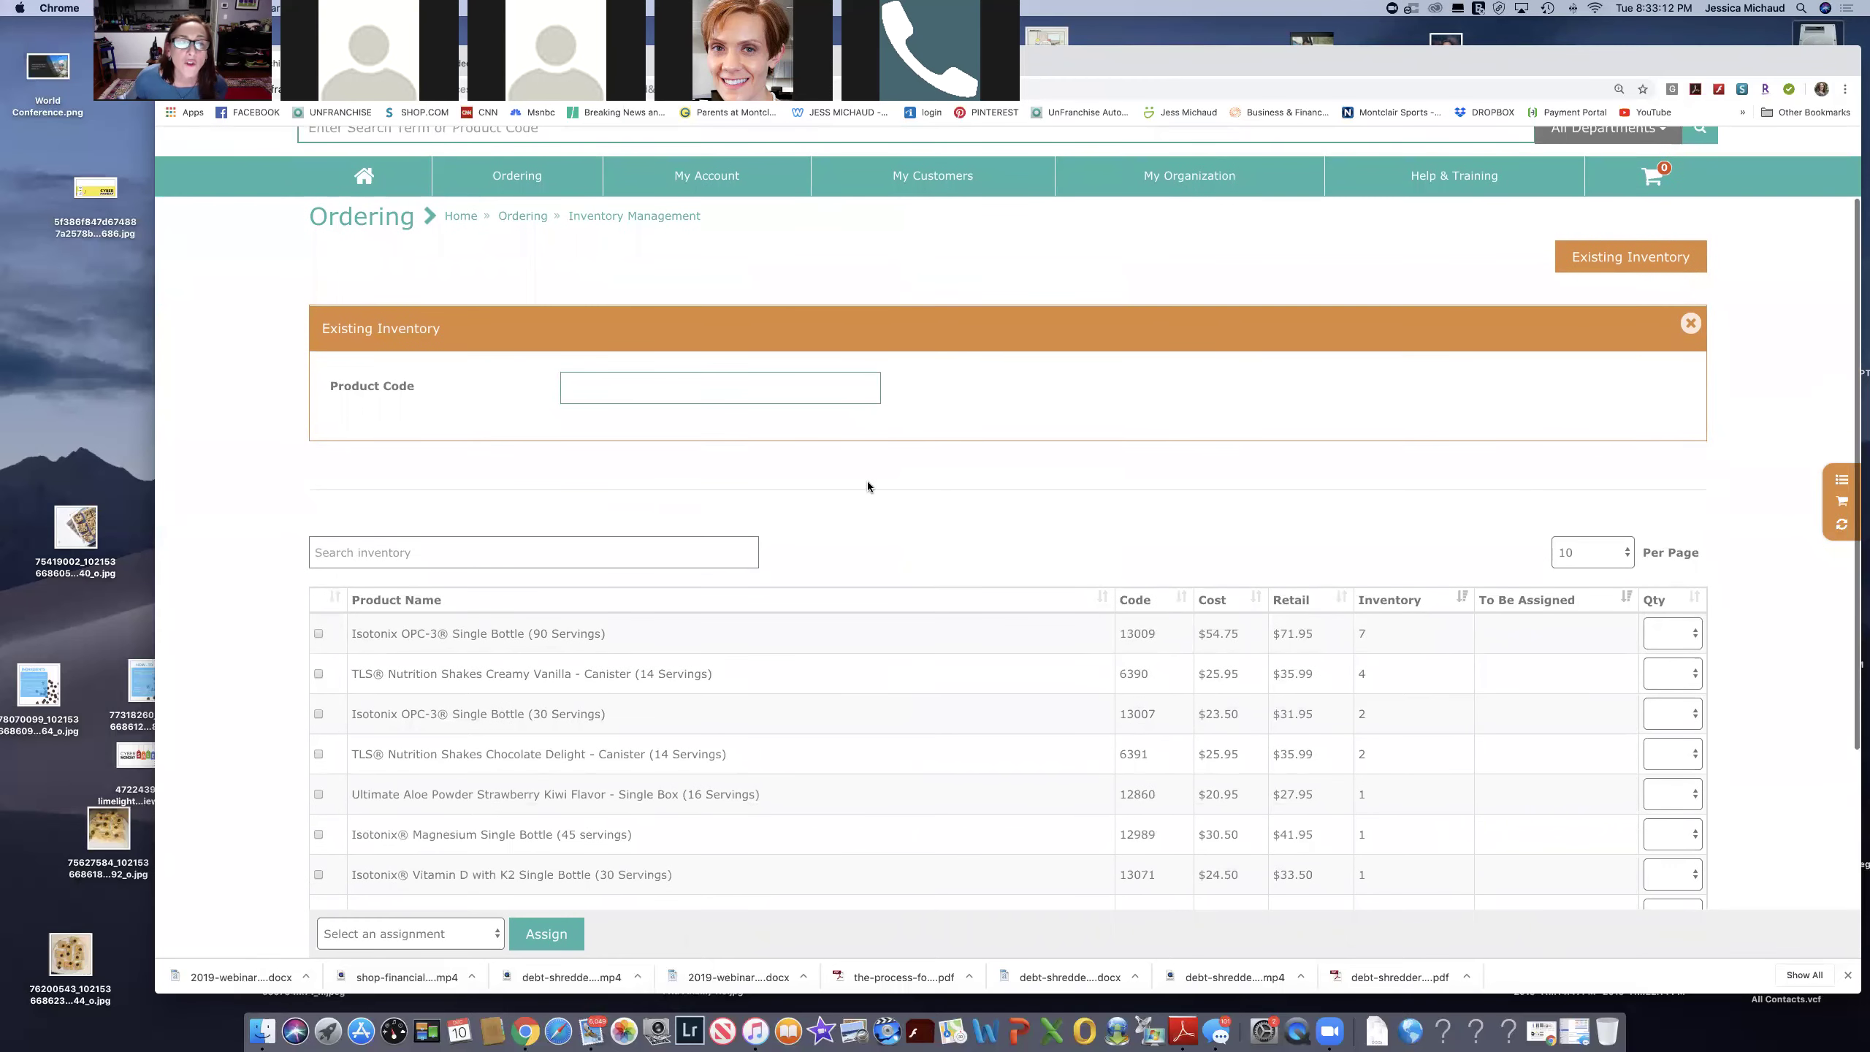
scroll(868, 483, "down", 2)
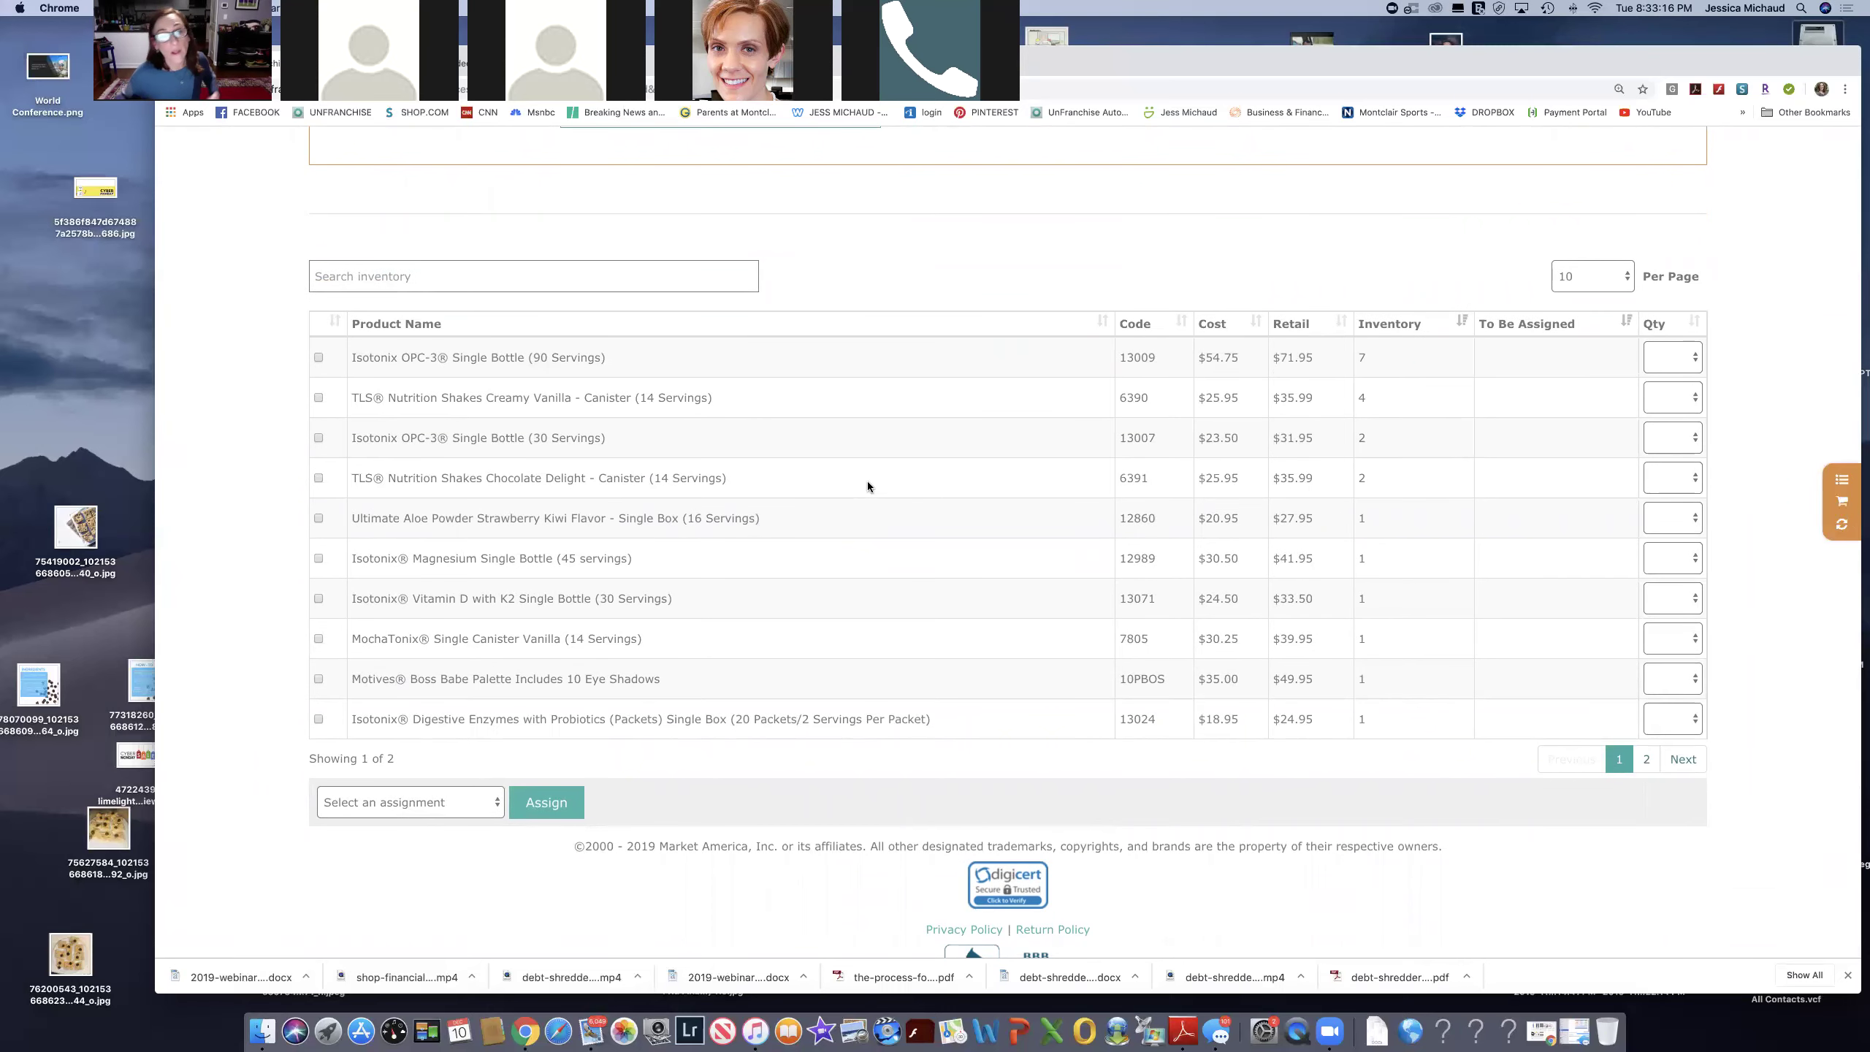
scroll(876, 548, "up", 5)
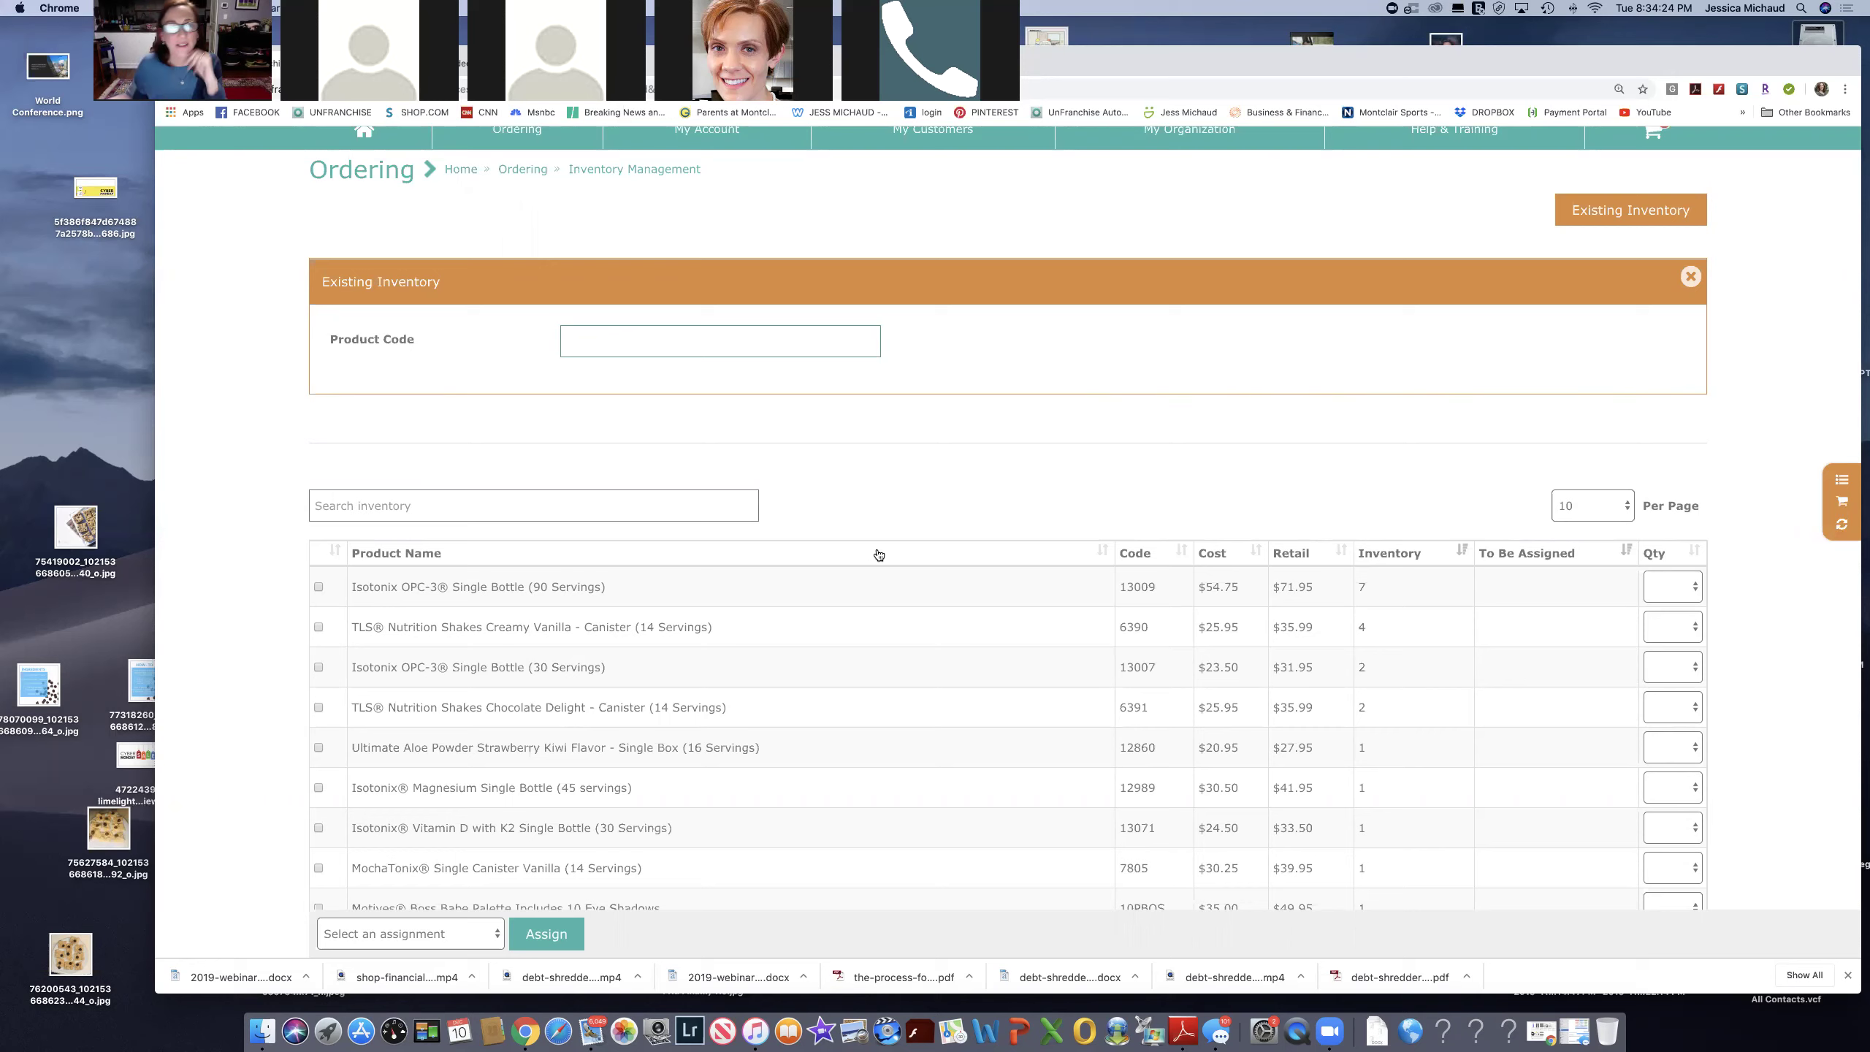
scroll(891, 549, "up", 3)
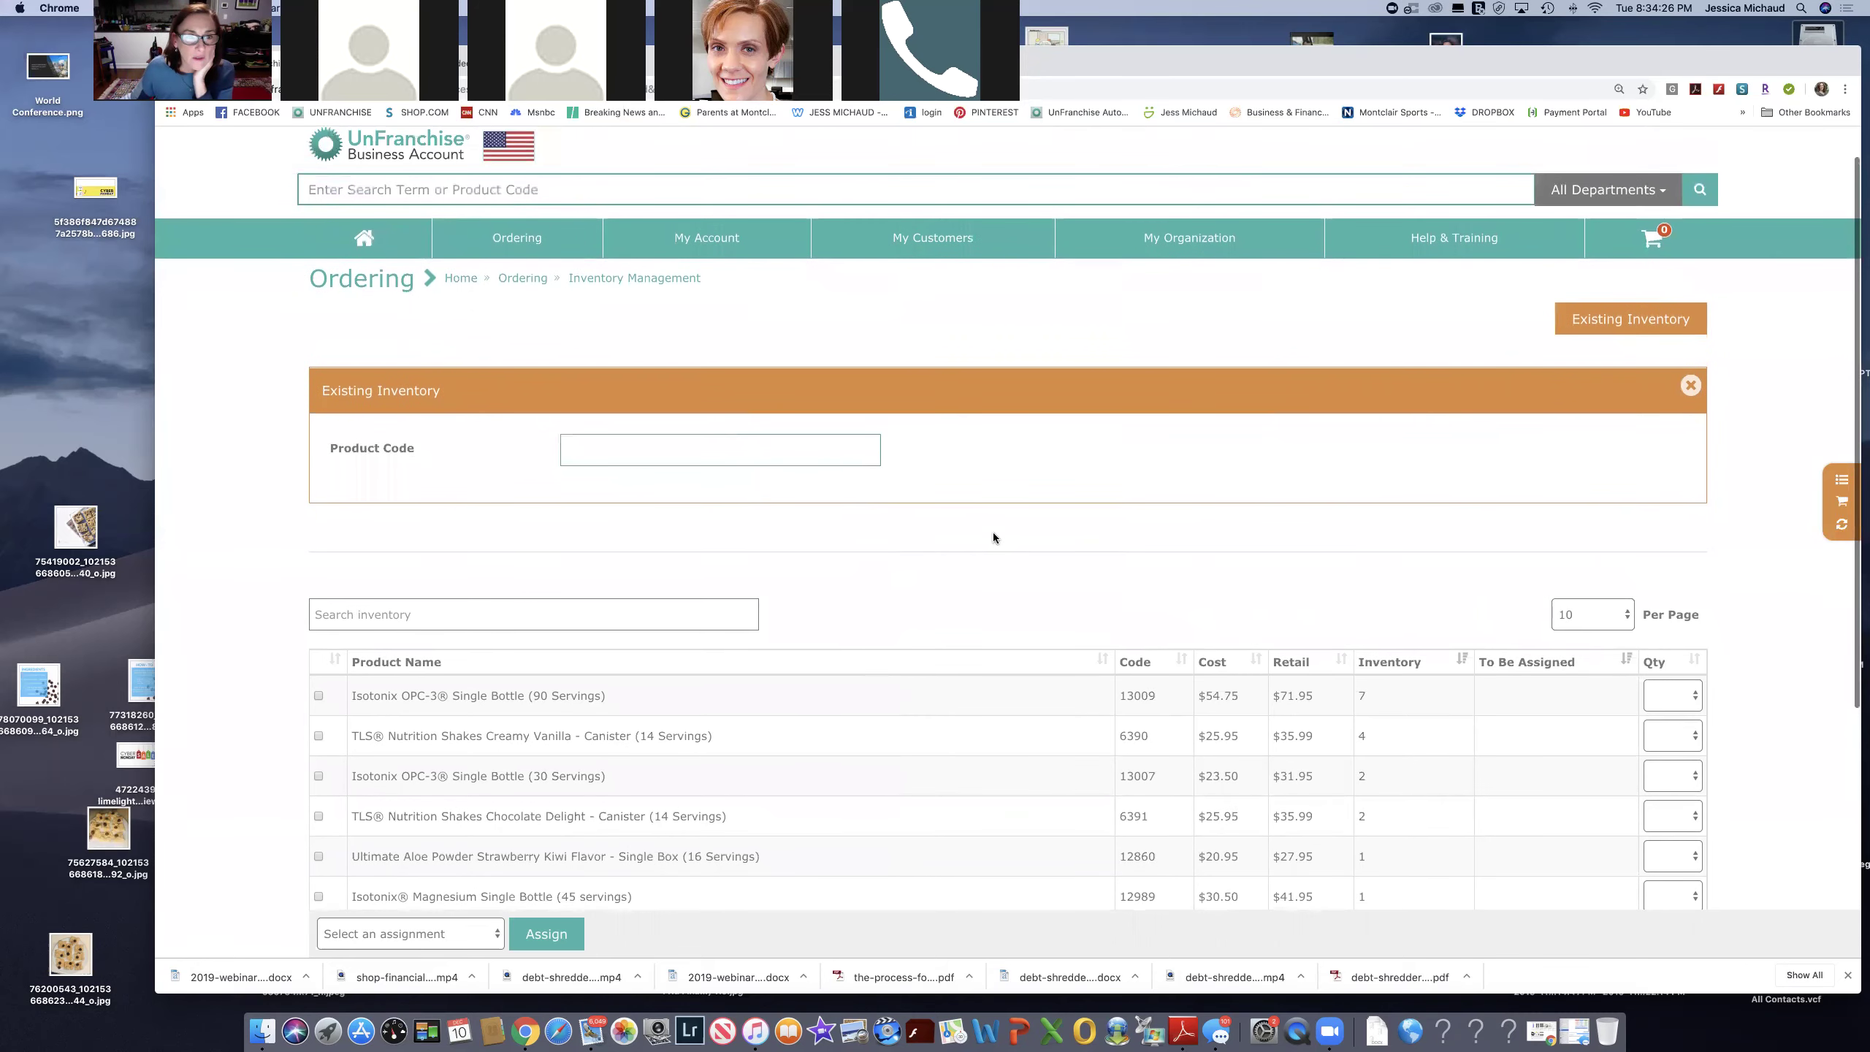
scroll(993, 536, "up", 1)
scroll(994, 536, "down", 3)
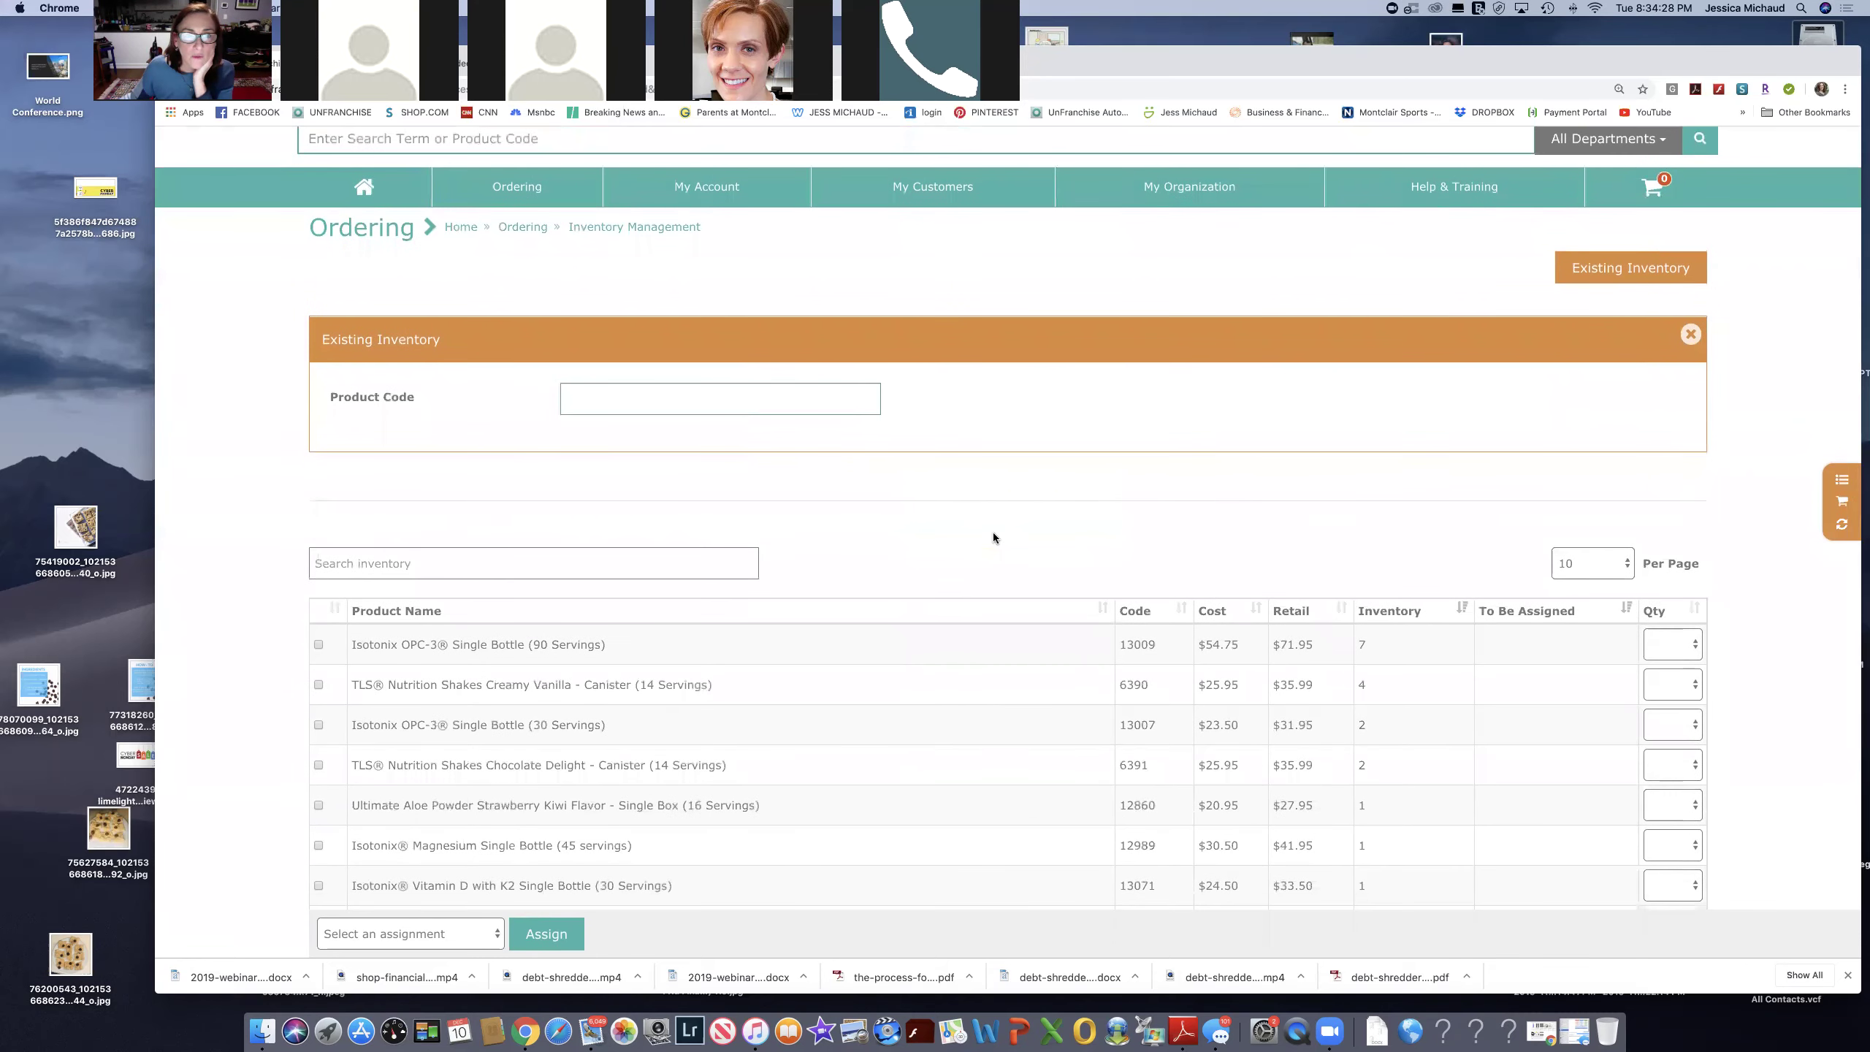
scroll(993, 535, "up", 3)
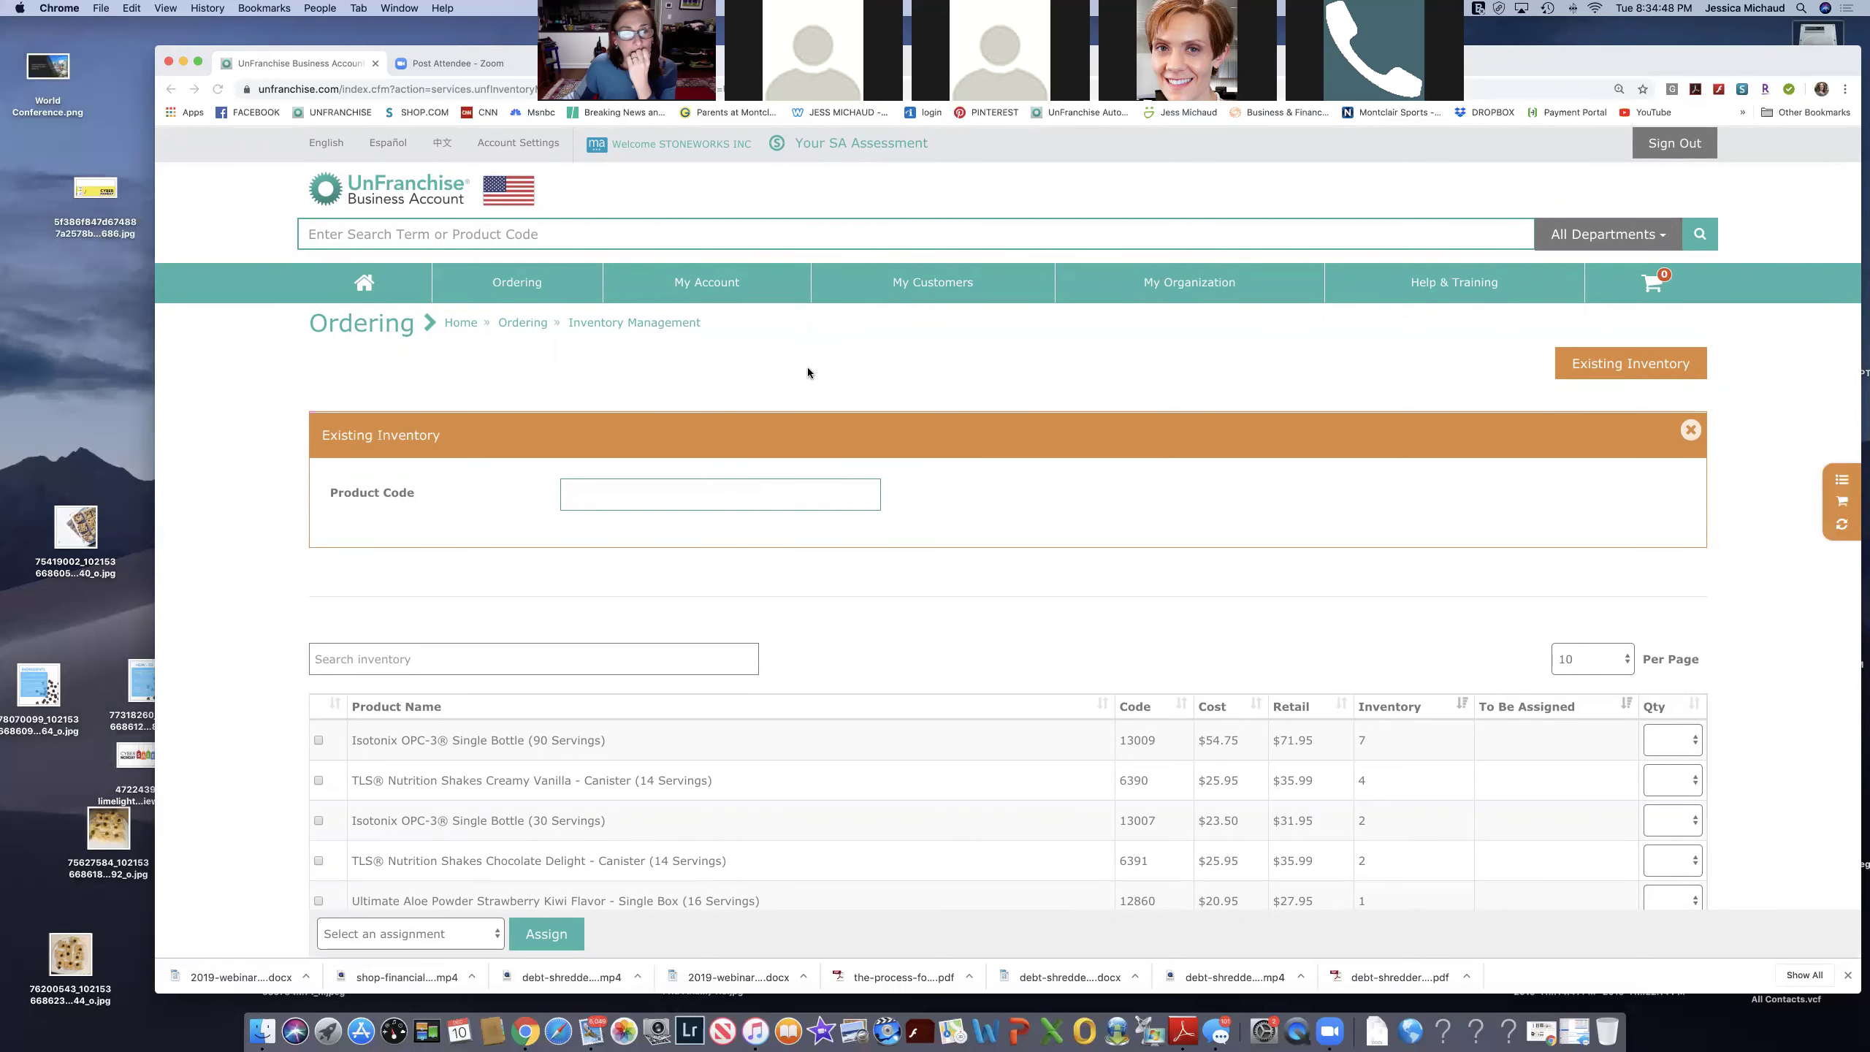
scroll(807, 372, "down", 2)
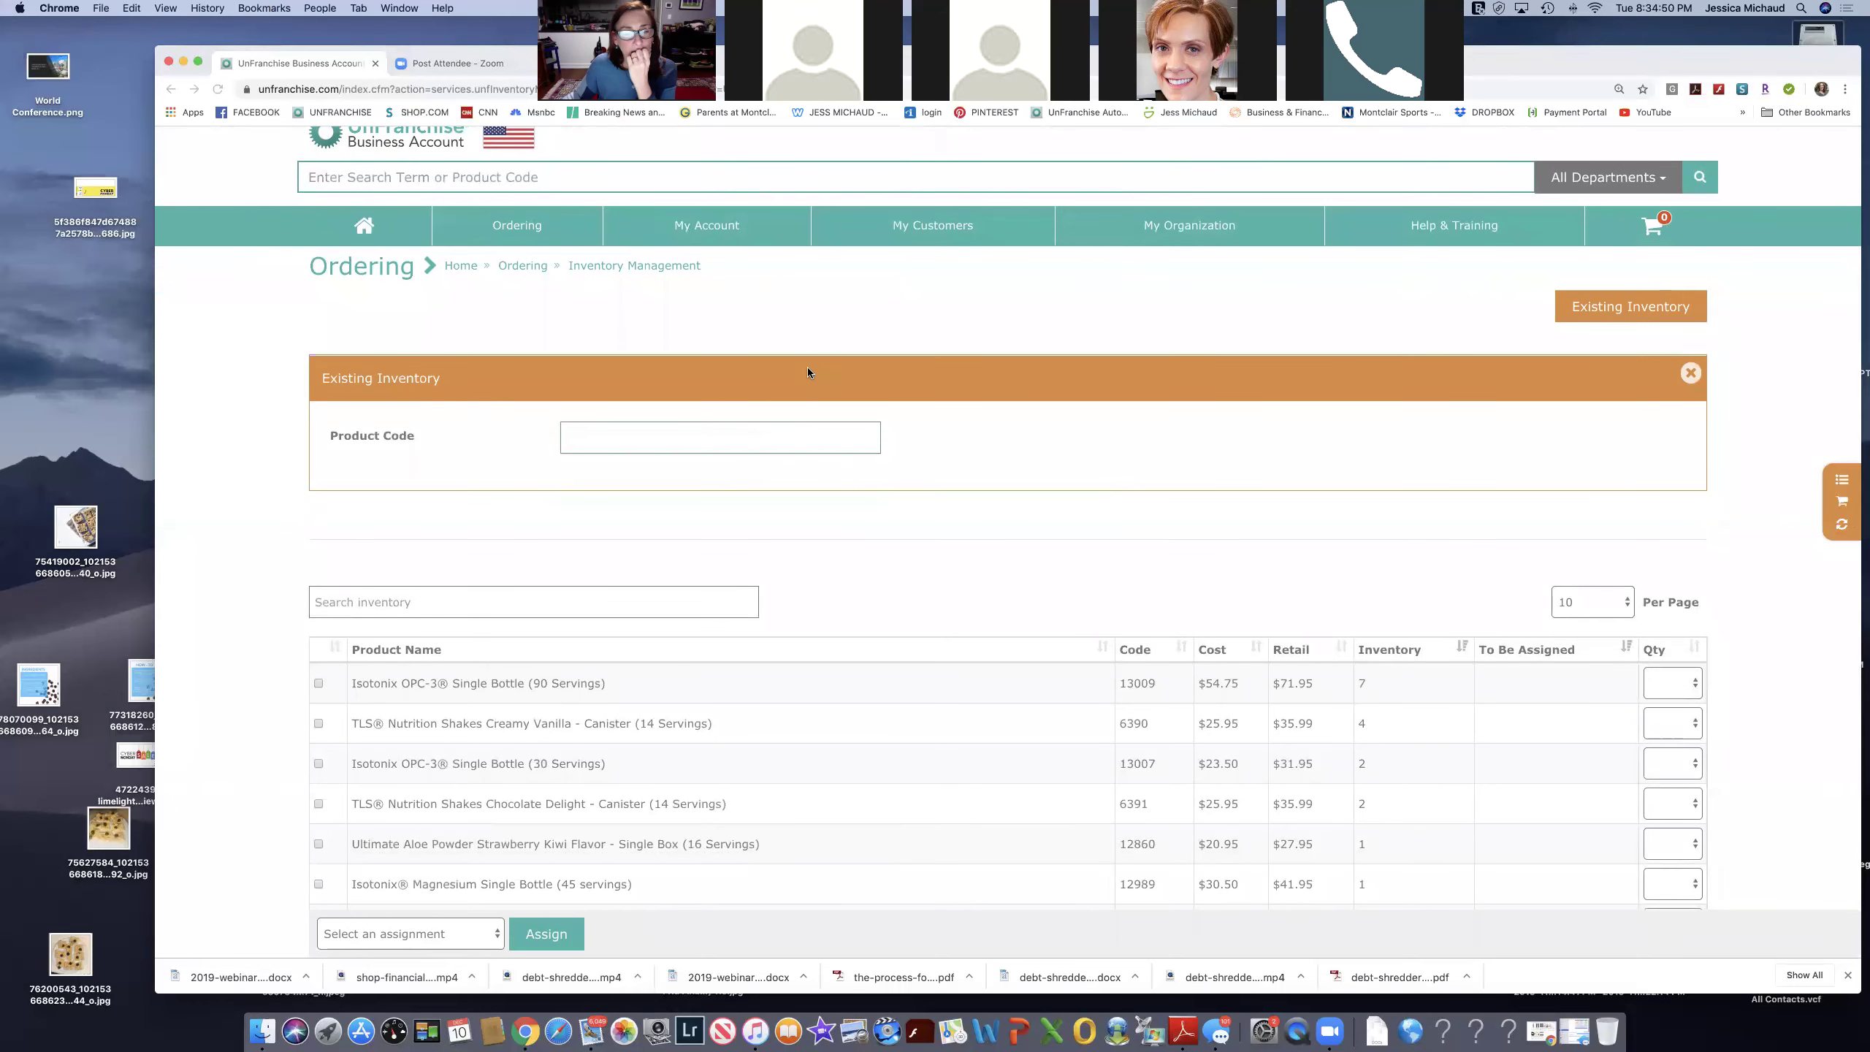
scroll(808, 372, "up", 1)
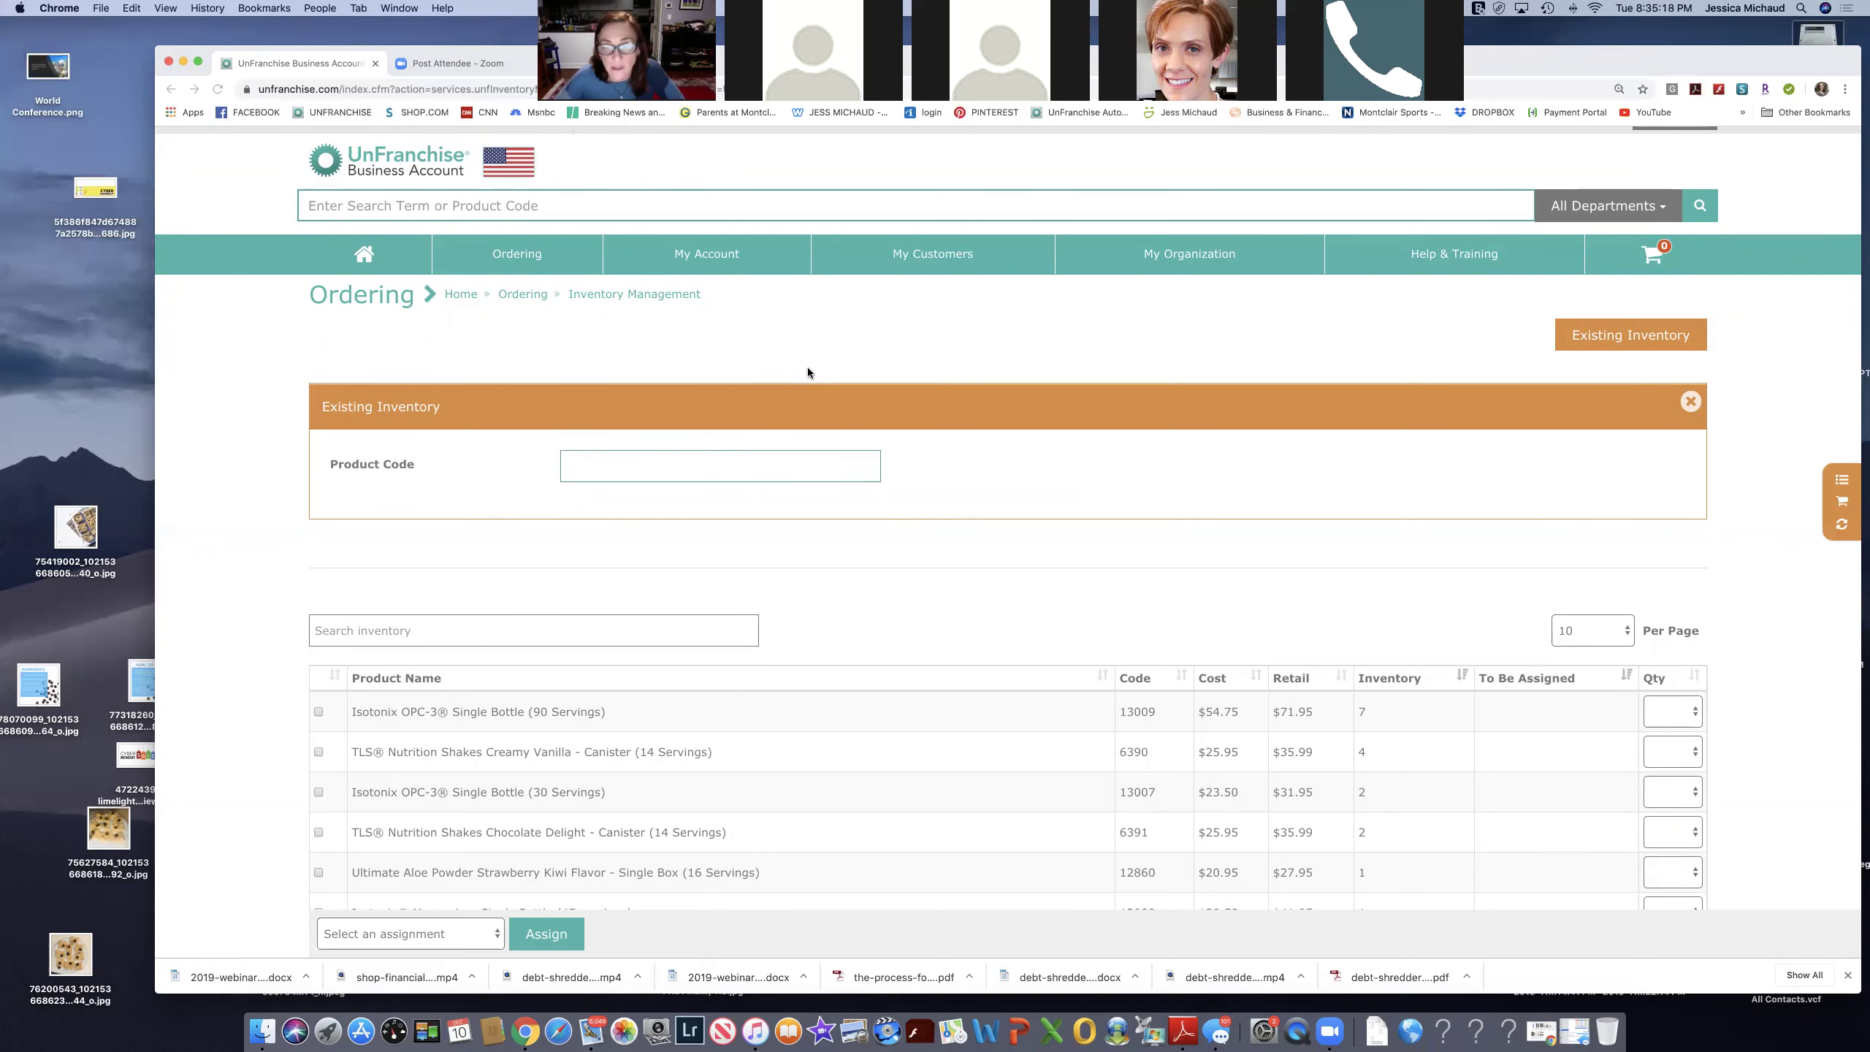
Show 50 products per page in the inventory list.
scroll(739, 400, "down", 5)
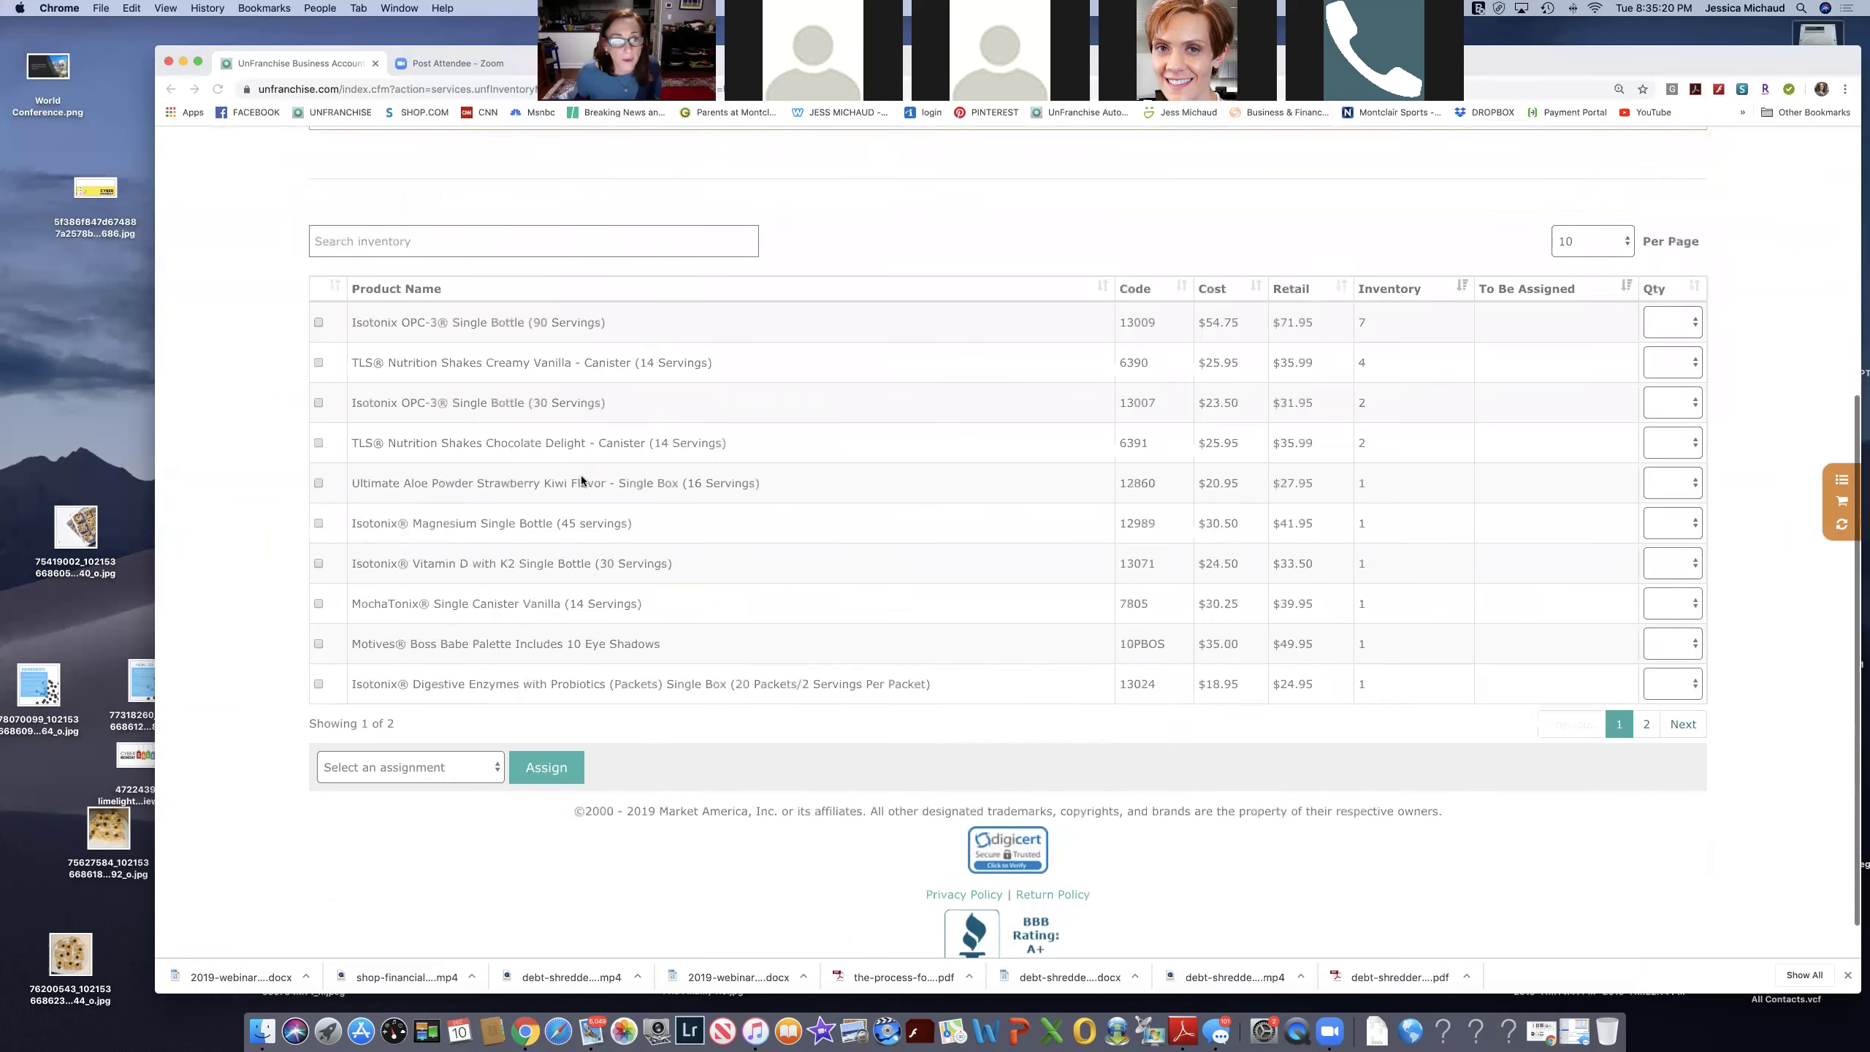
scroll(582, 480, "down", 1)
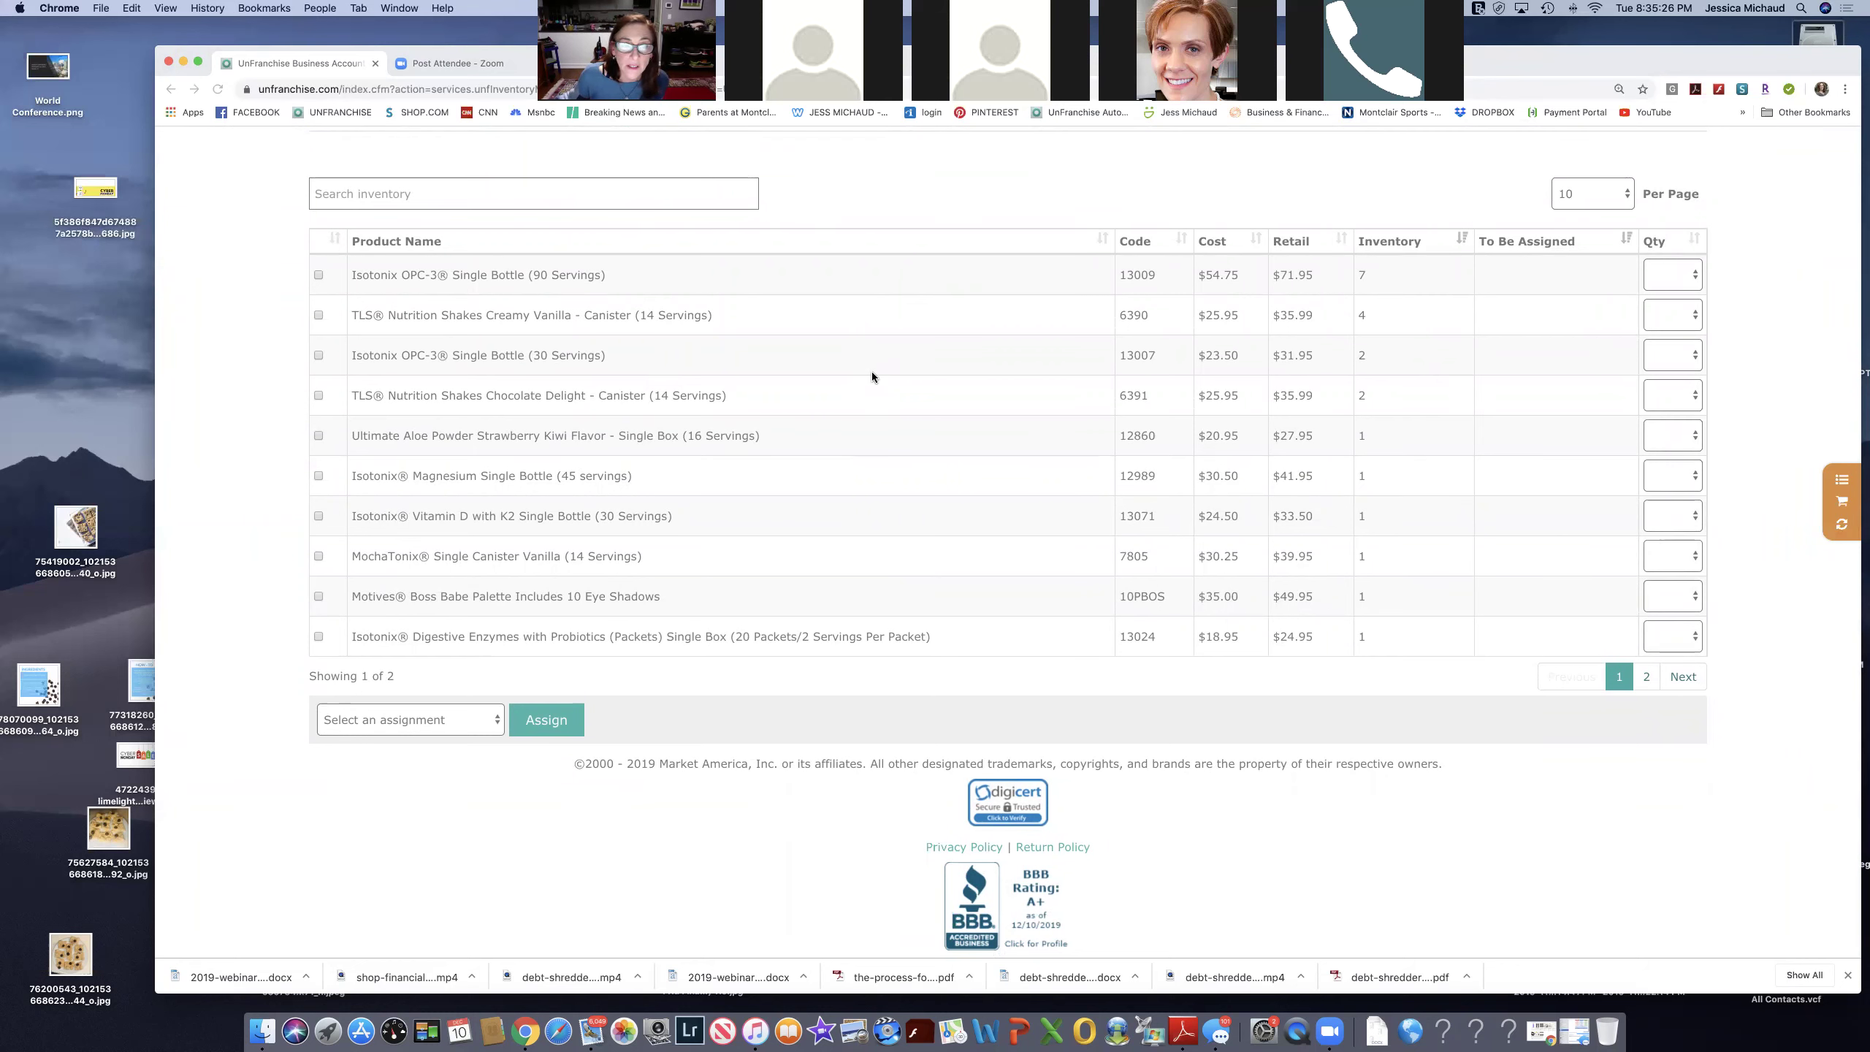
scroll(1678, 285, "up", 3)
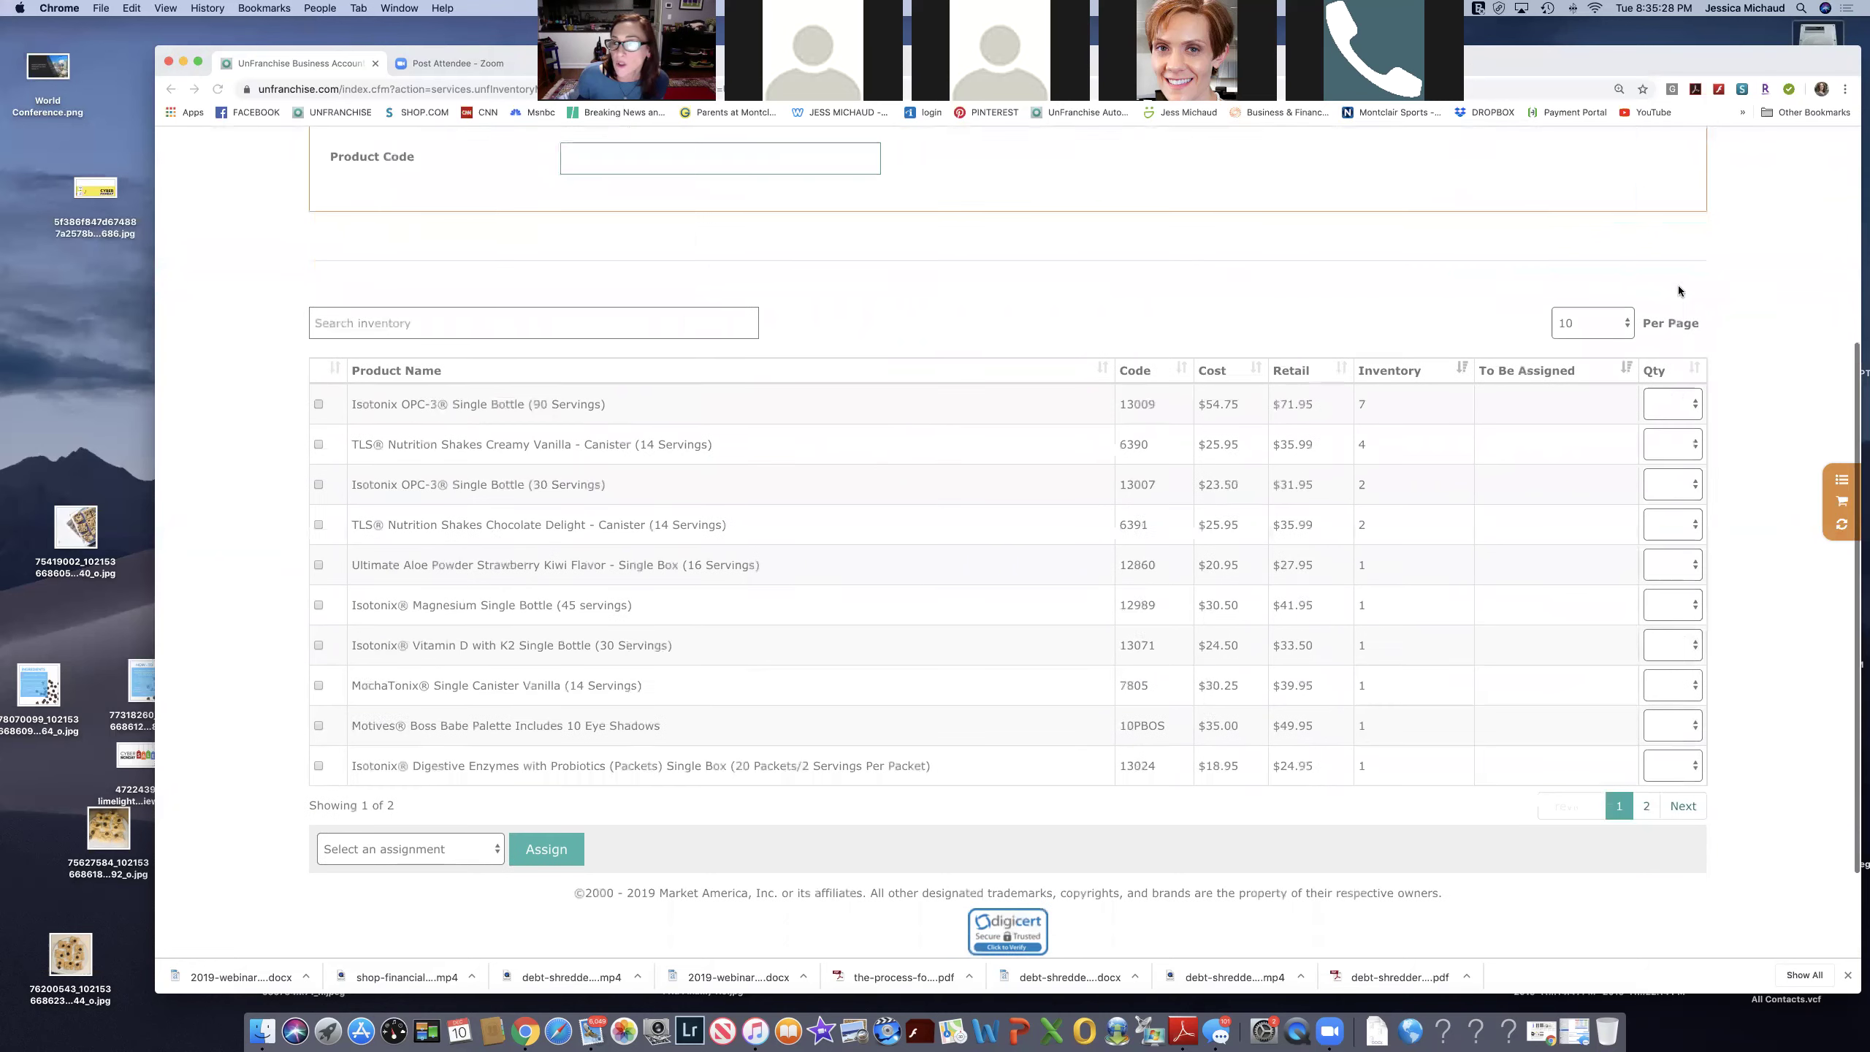
left_click(1628, 346)
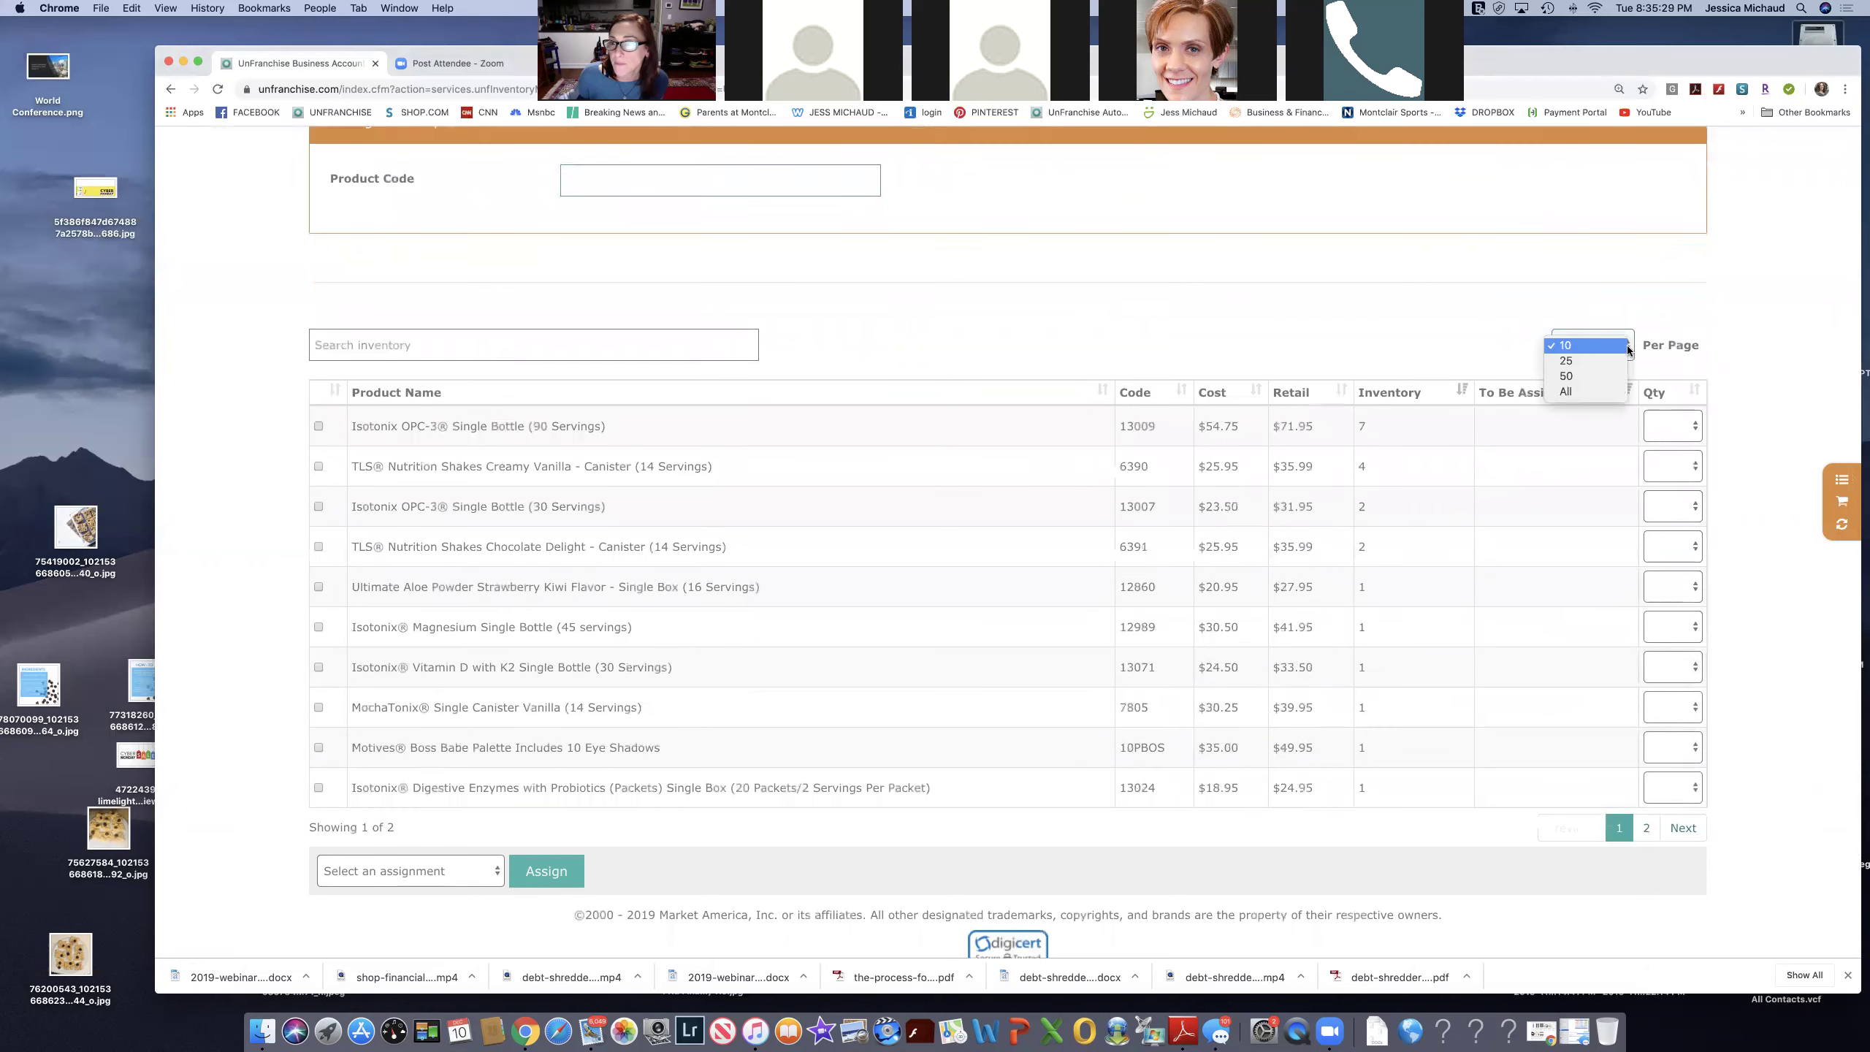
left_click(1601, 375)
scroll(1601, 376, "down", 5)
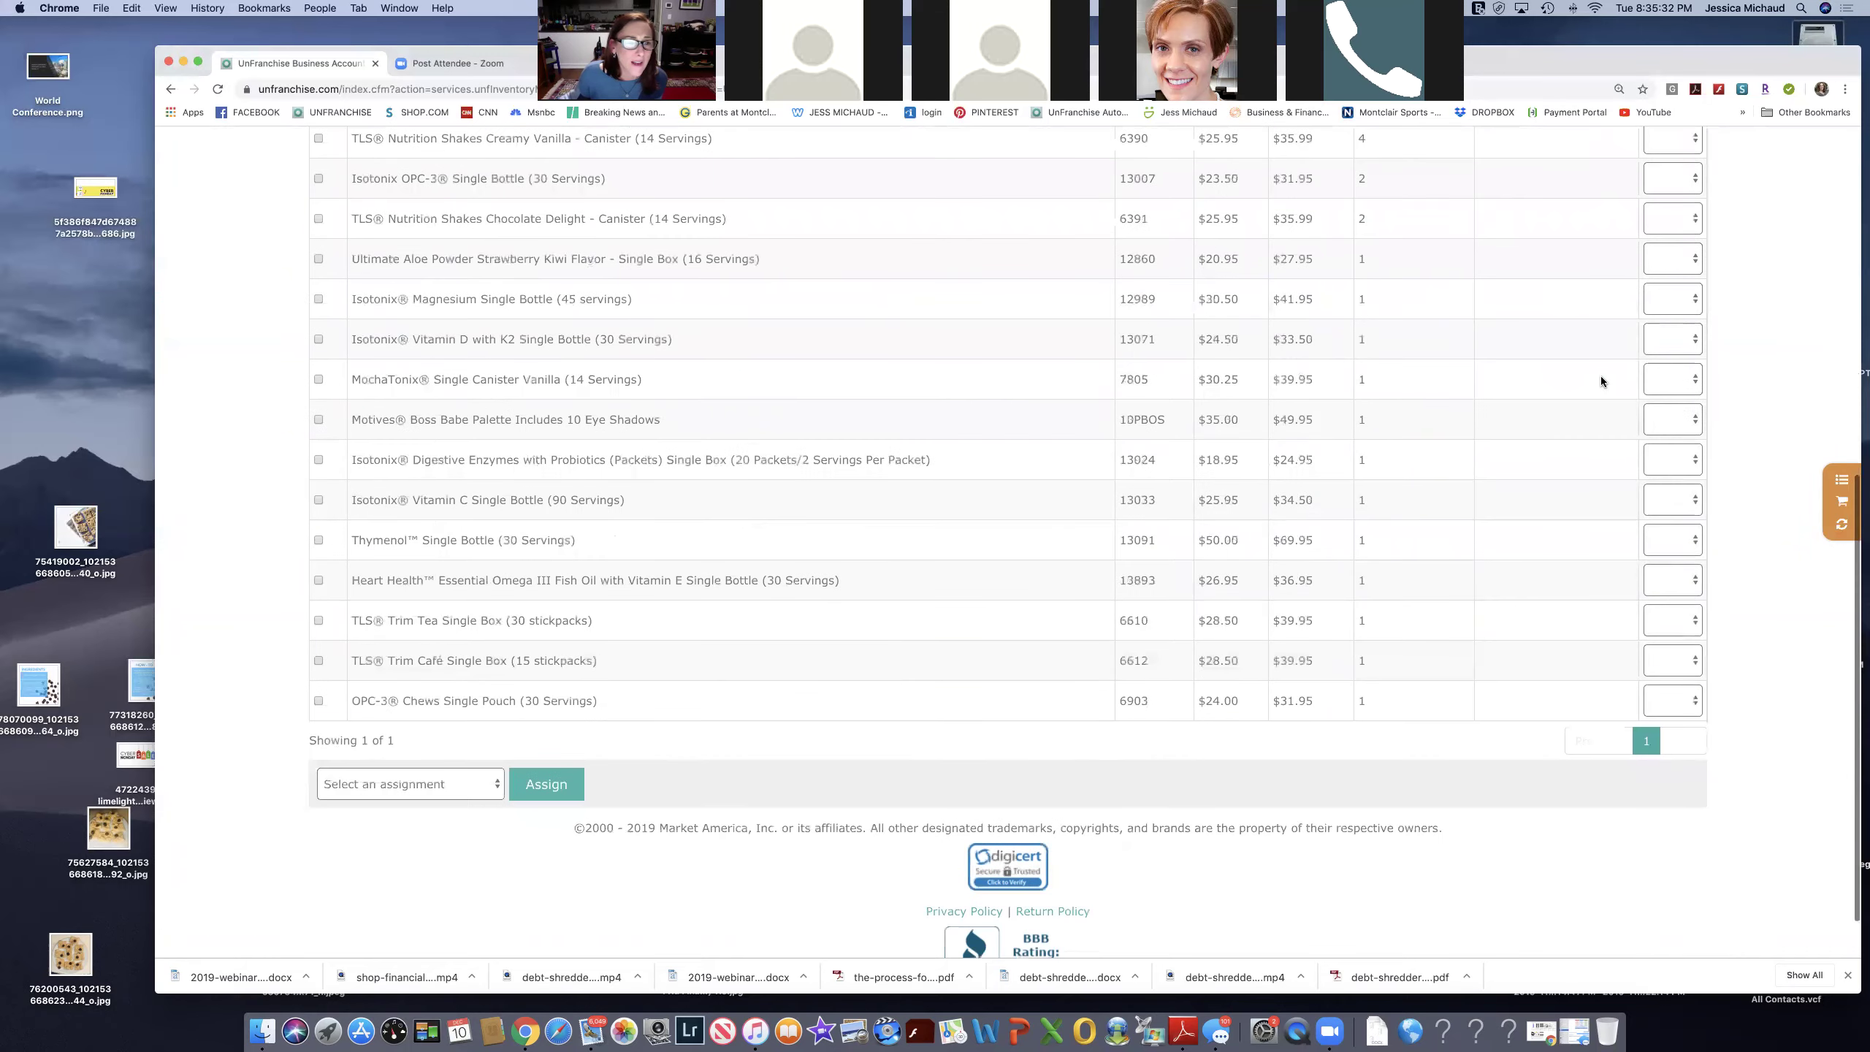
Review the expanded inventory page from the Product Code field through the product rows to the assignment selector.
scroll(836, 489, "up", 5)
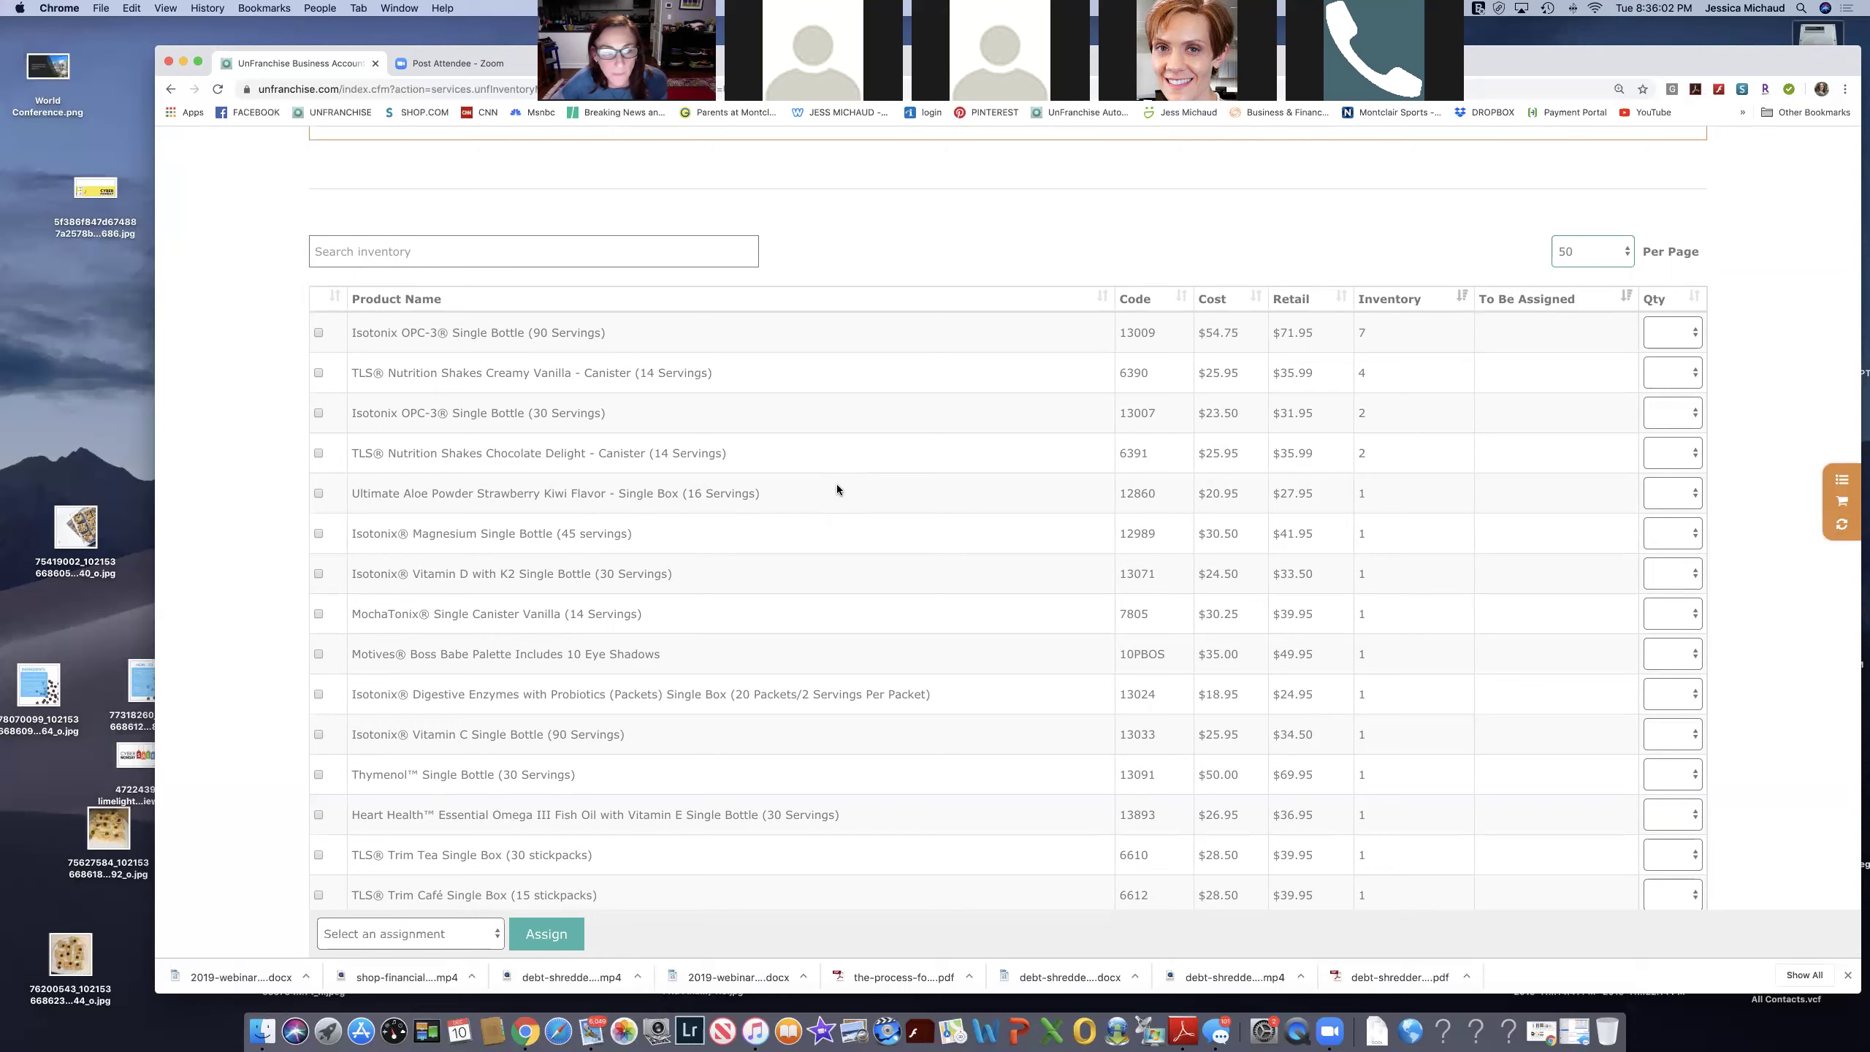
scroll(835, 484, "up", 5)
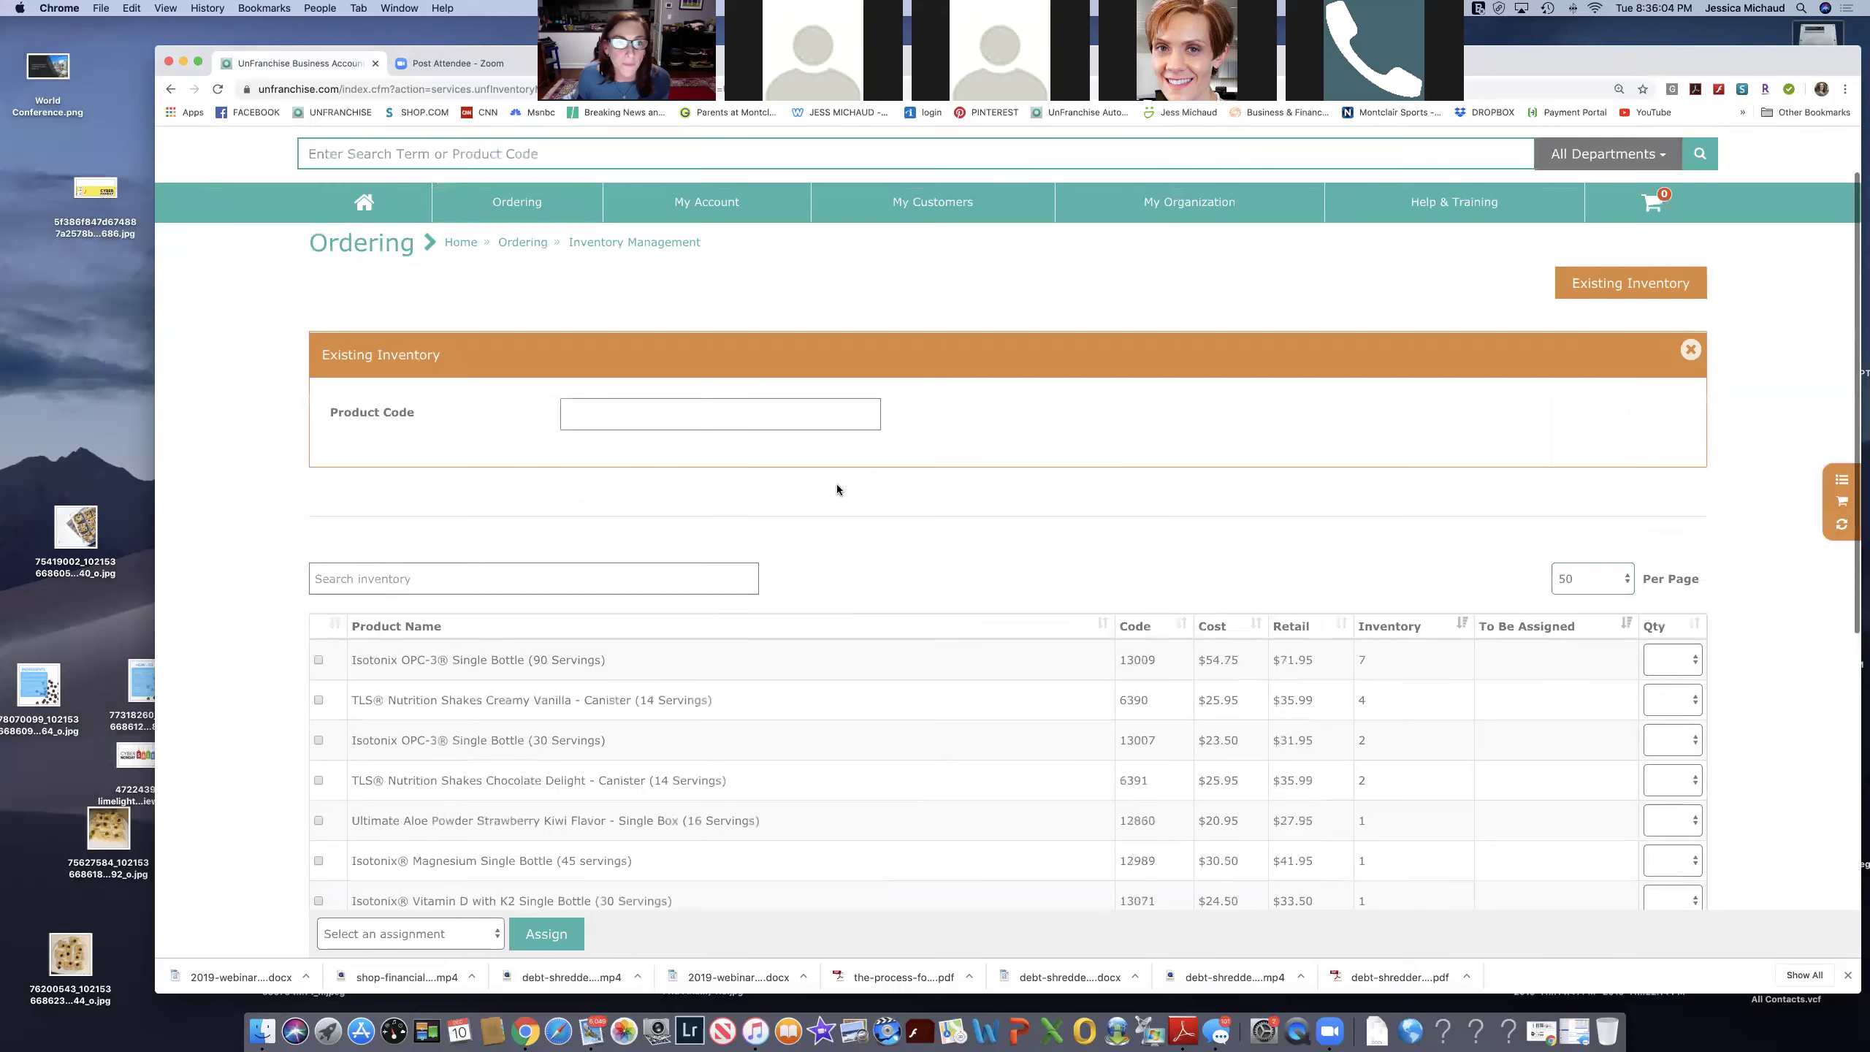
scroll(836, 484, "up", 1)
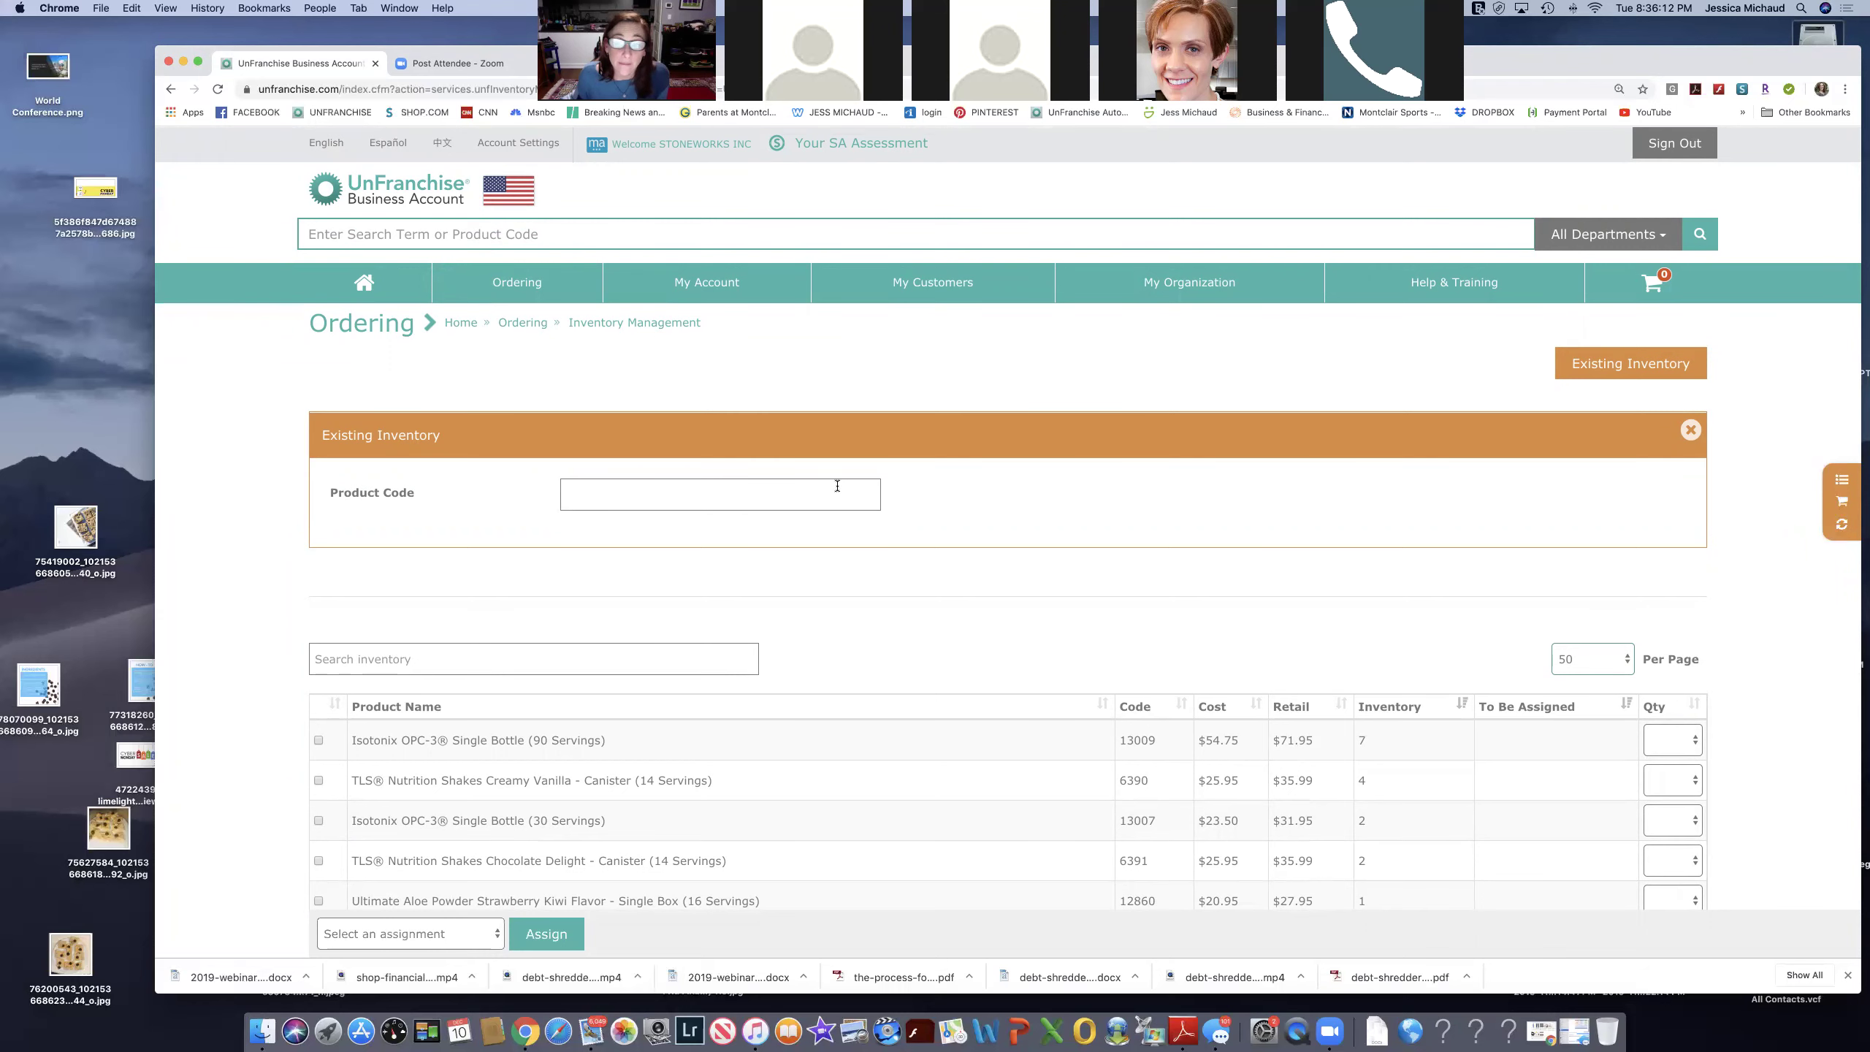
scroll(837, 486, "down", 2)
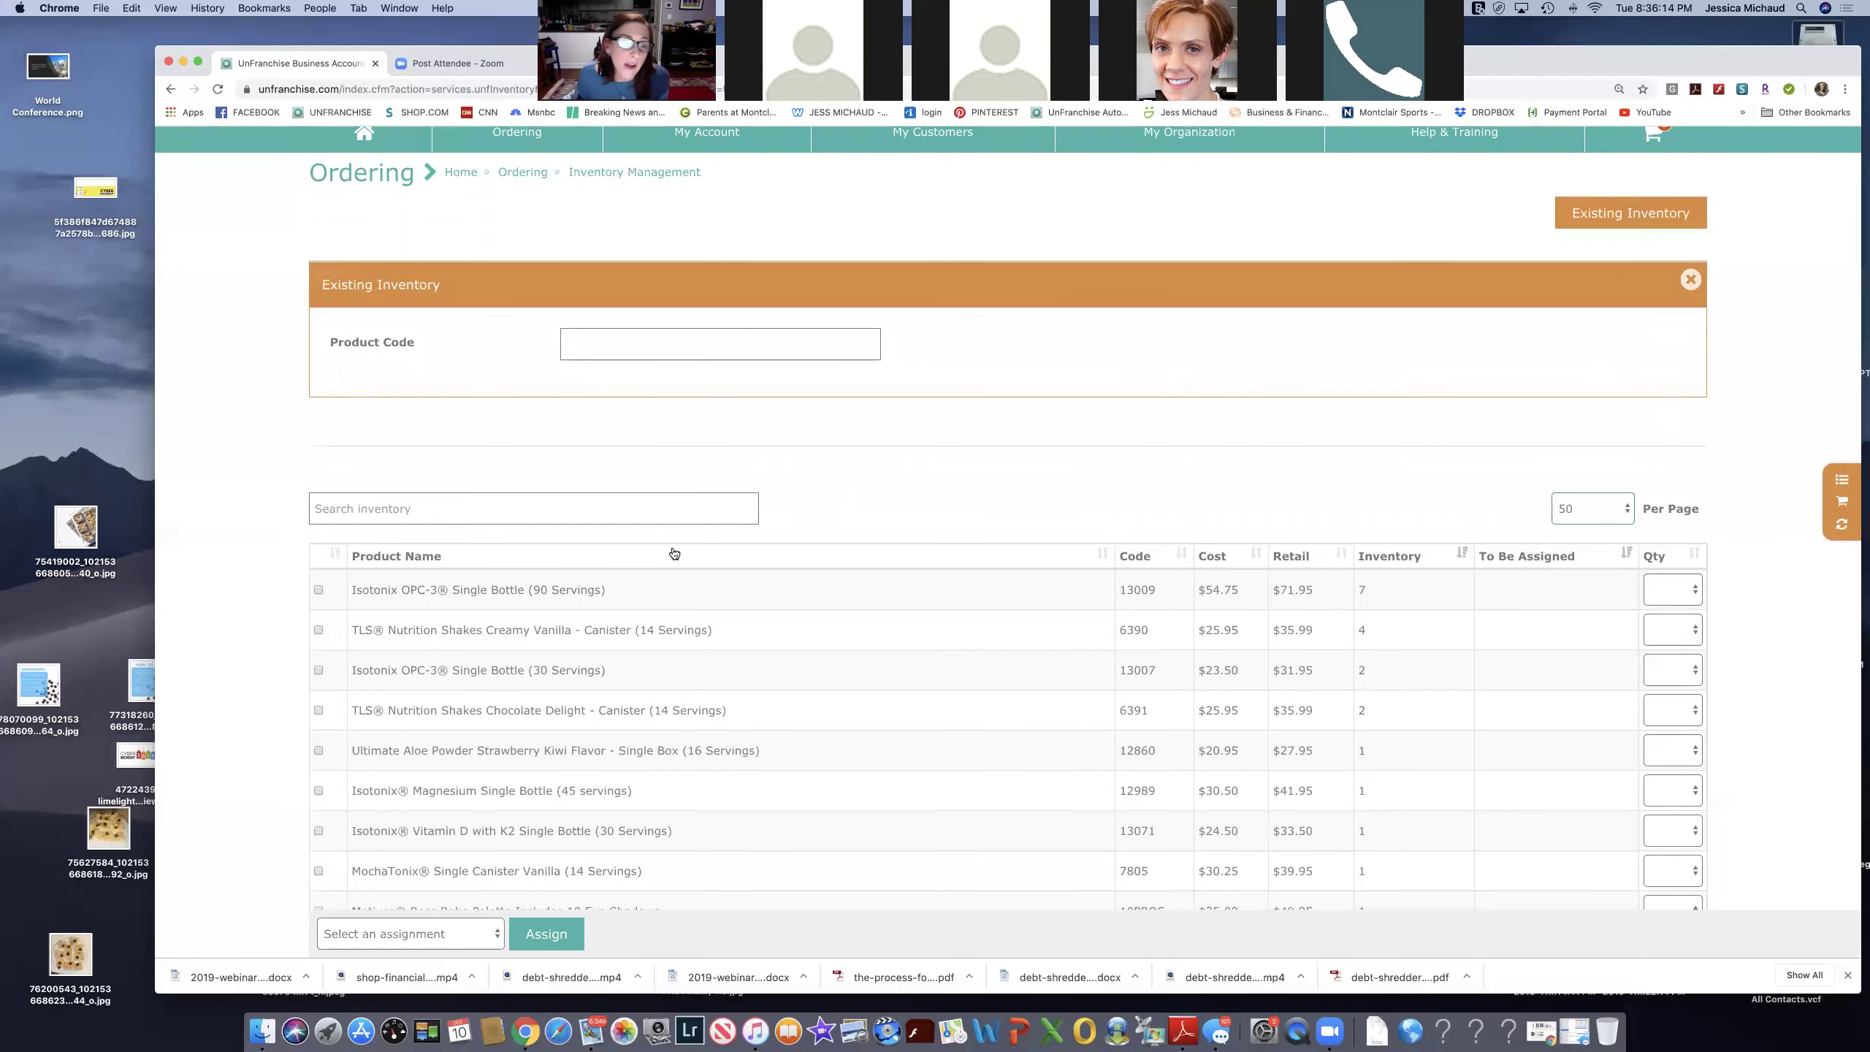
scroll(672, 547, "down", 2)
scroll(672, 548, "down", 1)
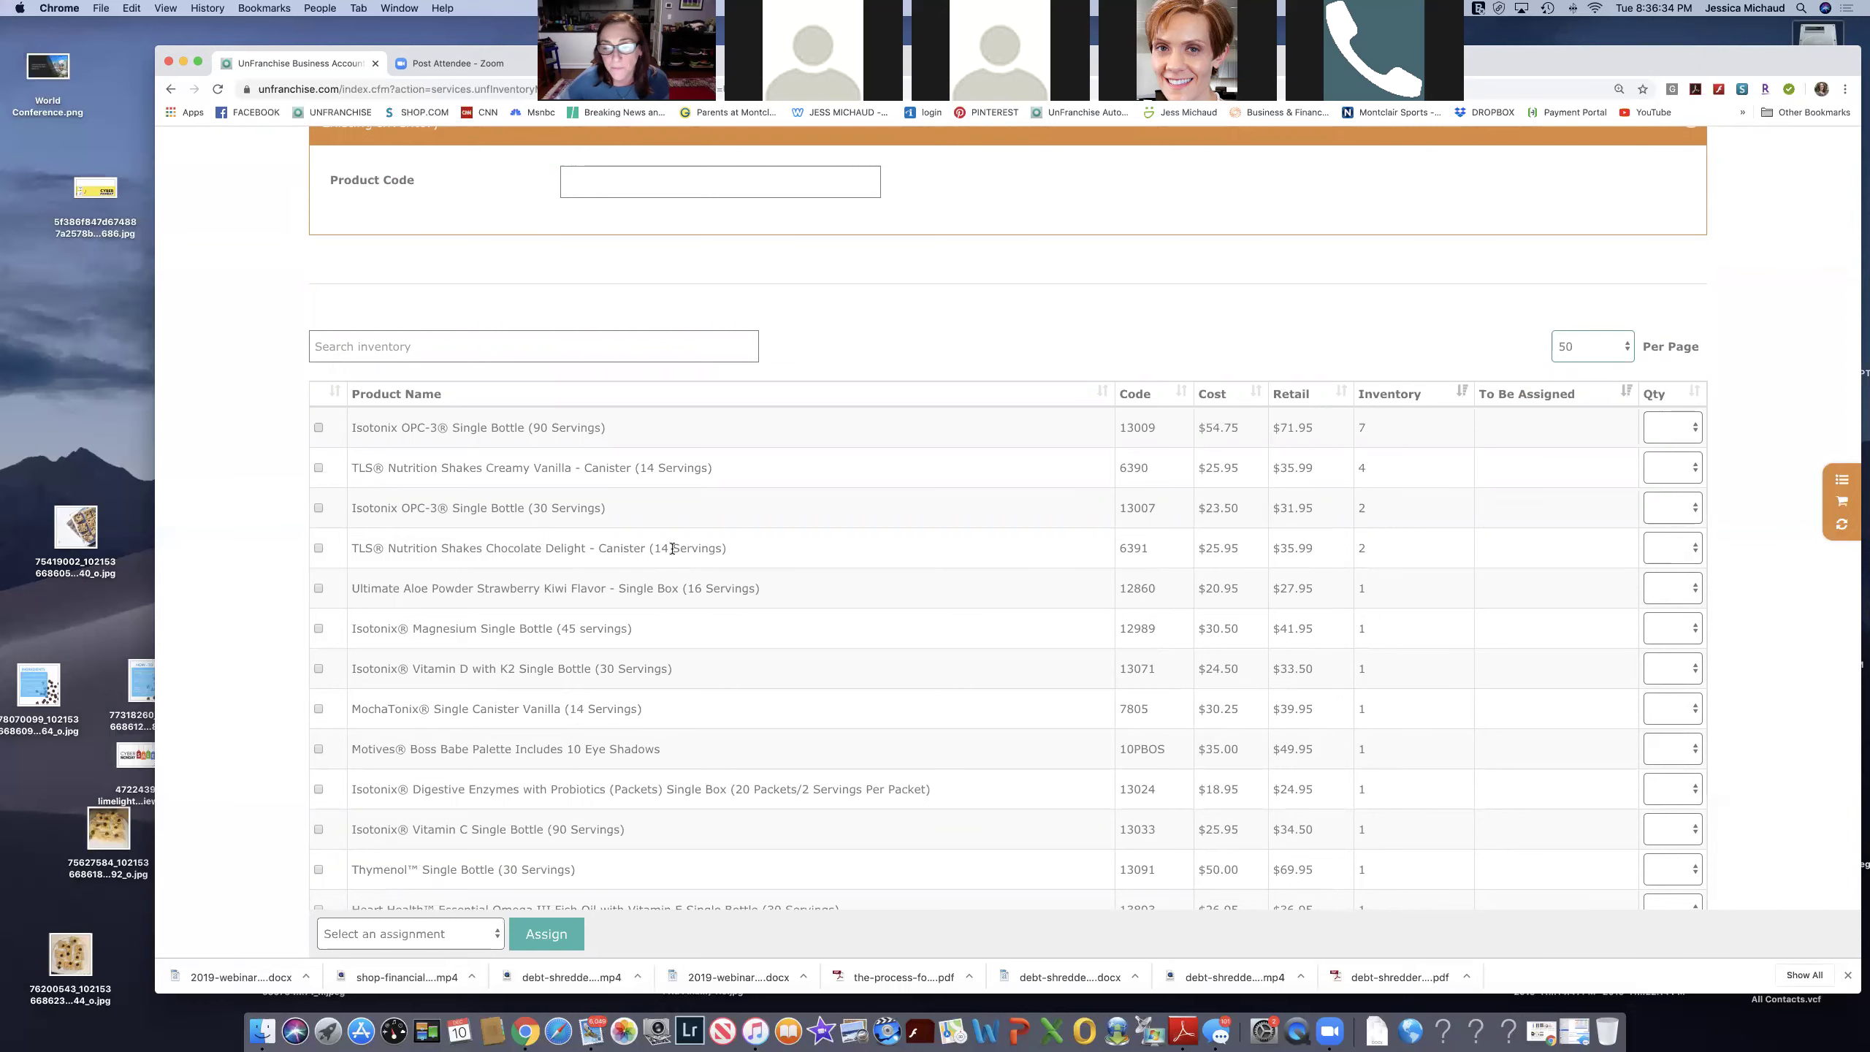
scroll(672, 548, "down", 5)
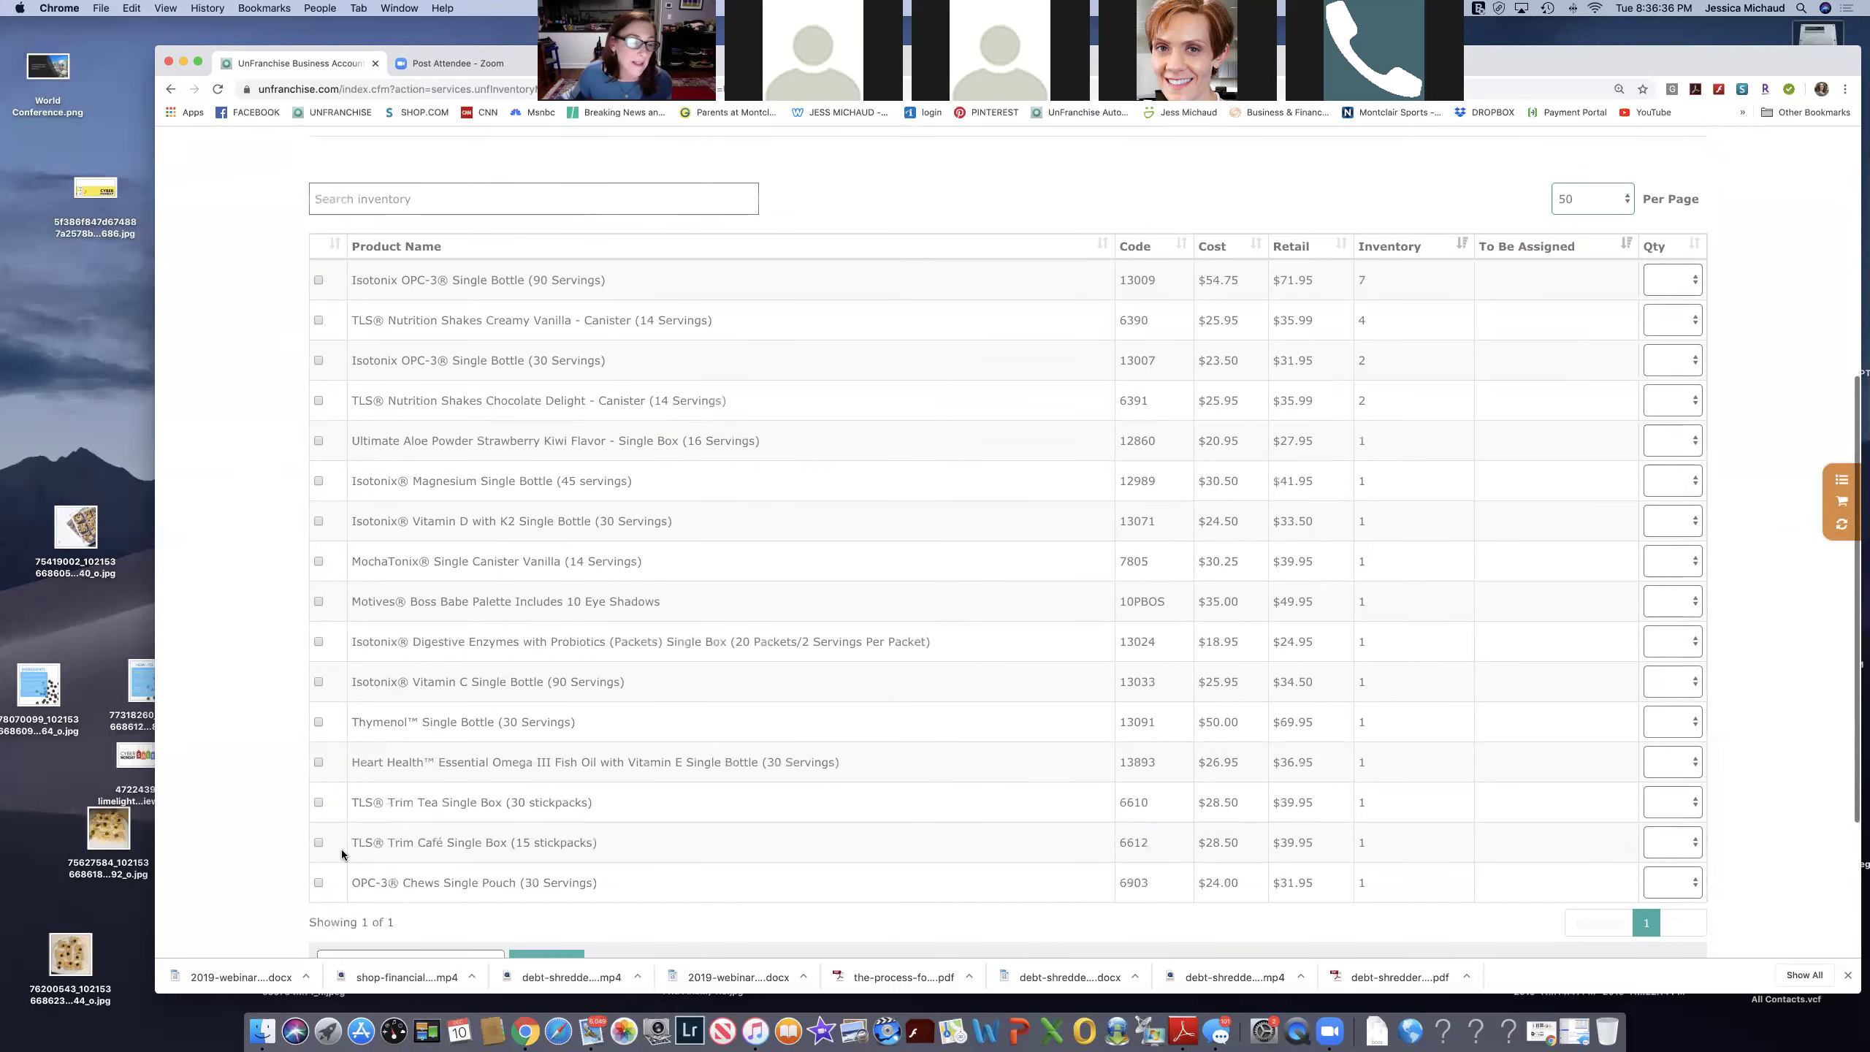
scroll(594, 832, "down", 6)
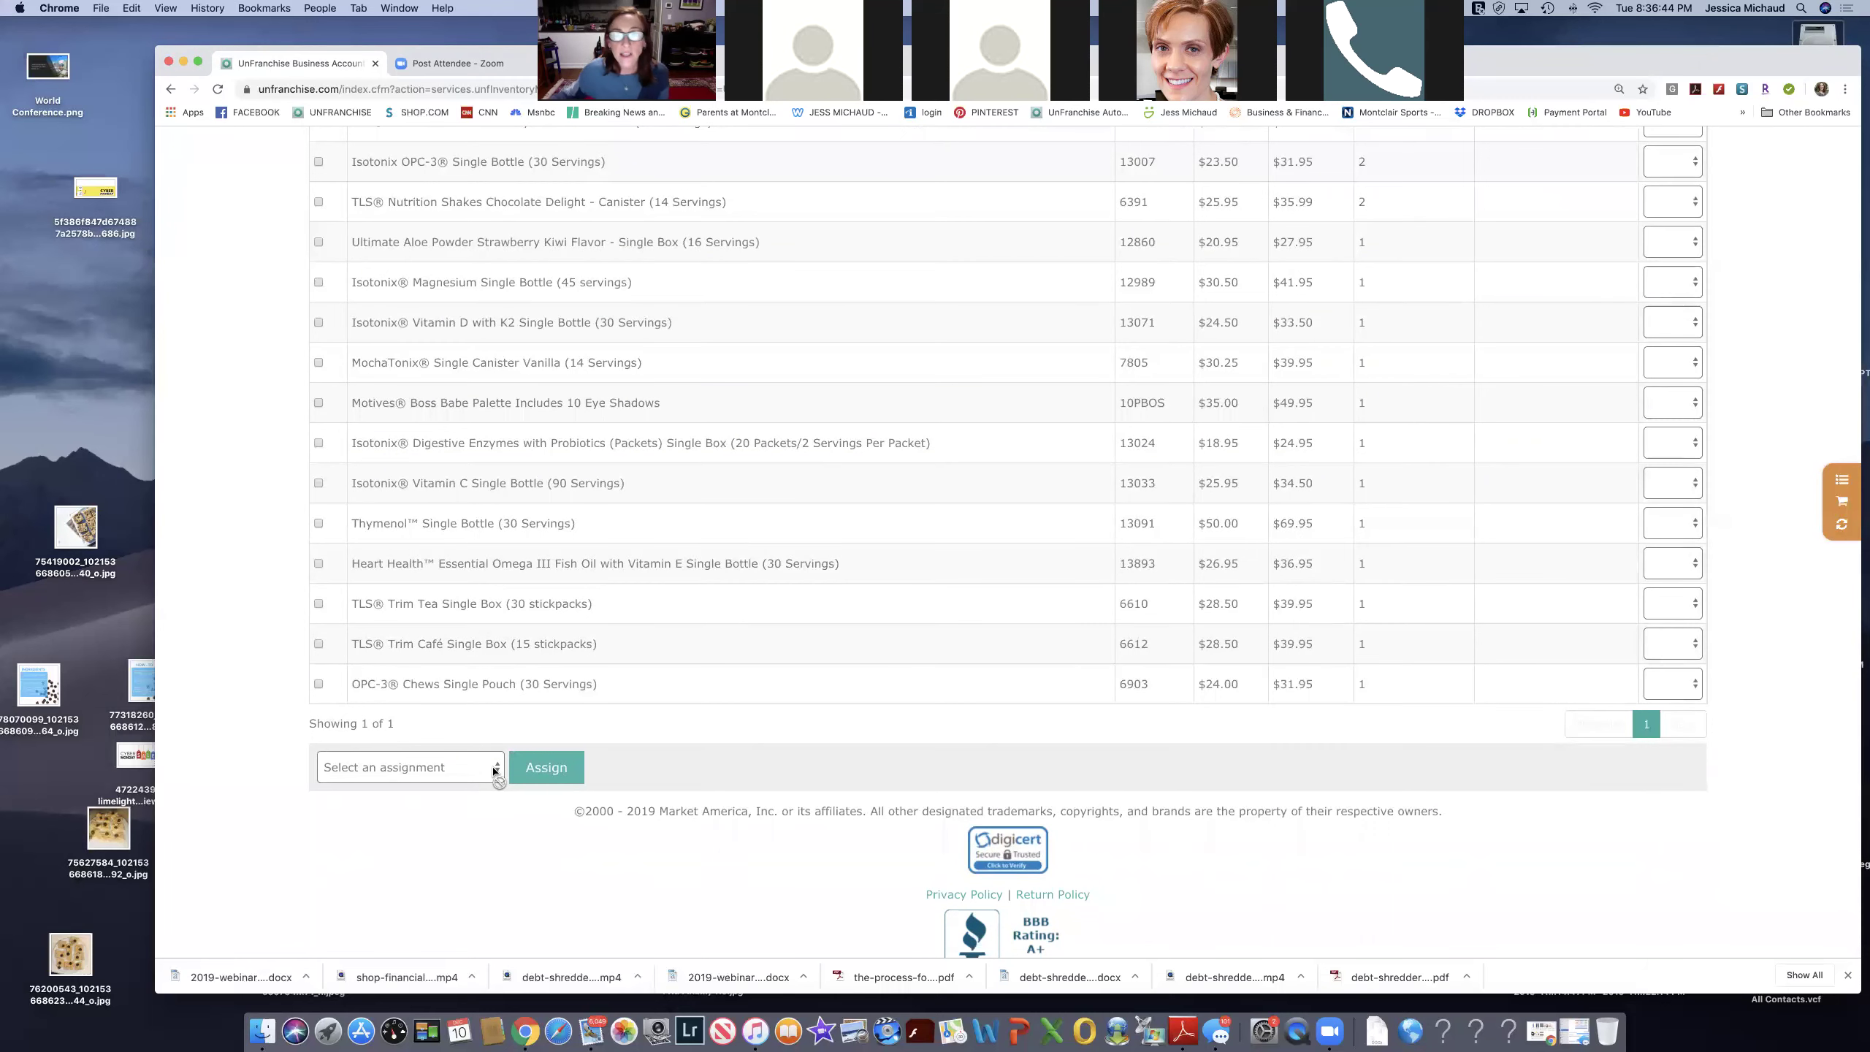
Try marking one TLS Nutrition Shakes Creamy Vanilla canister, view its assignment options, and clear the selection without assigning it.
scroll(494, 772, "up", 5)
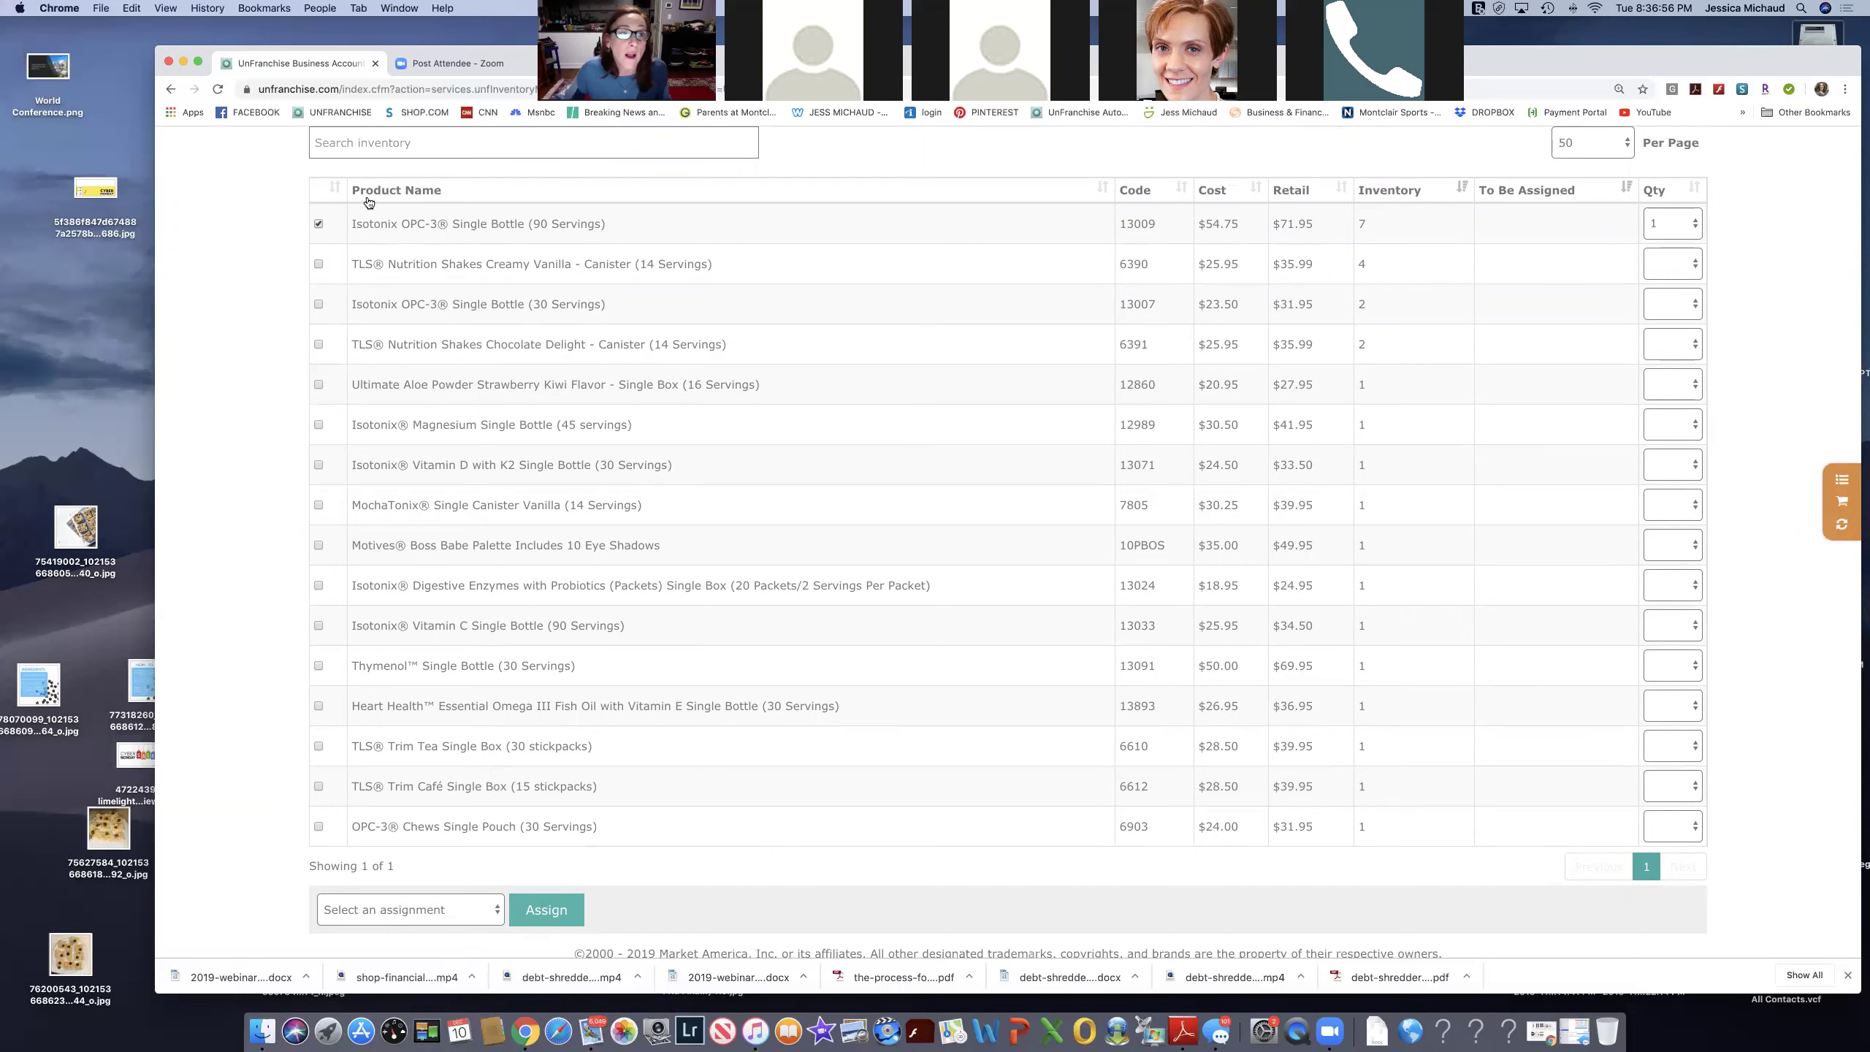
left_click(318, 223)
left_click(318, 263)
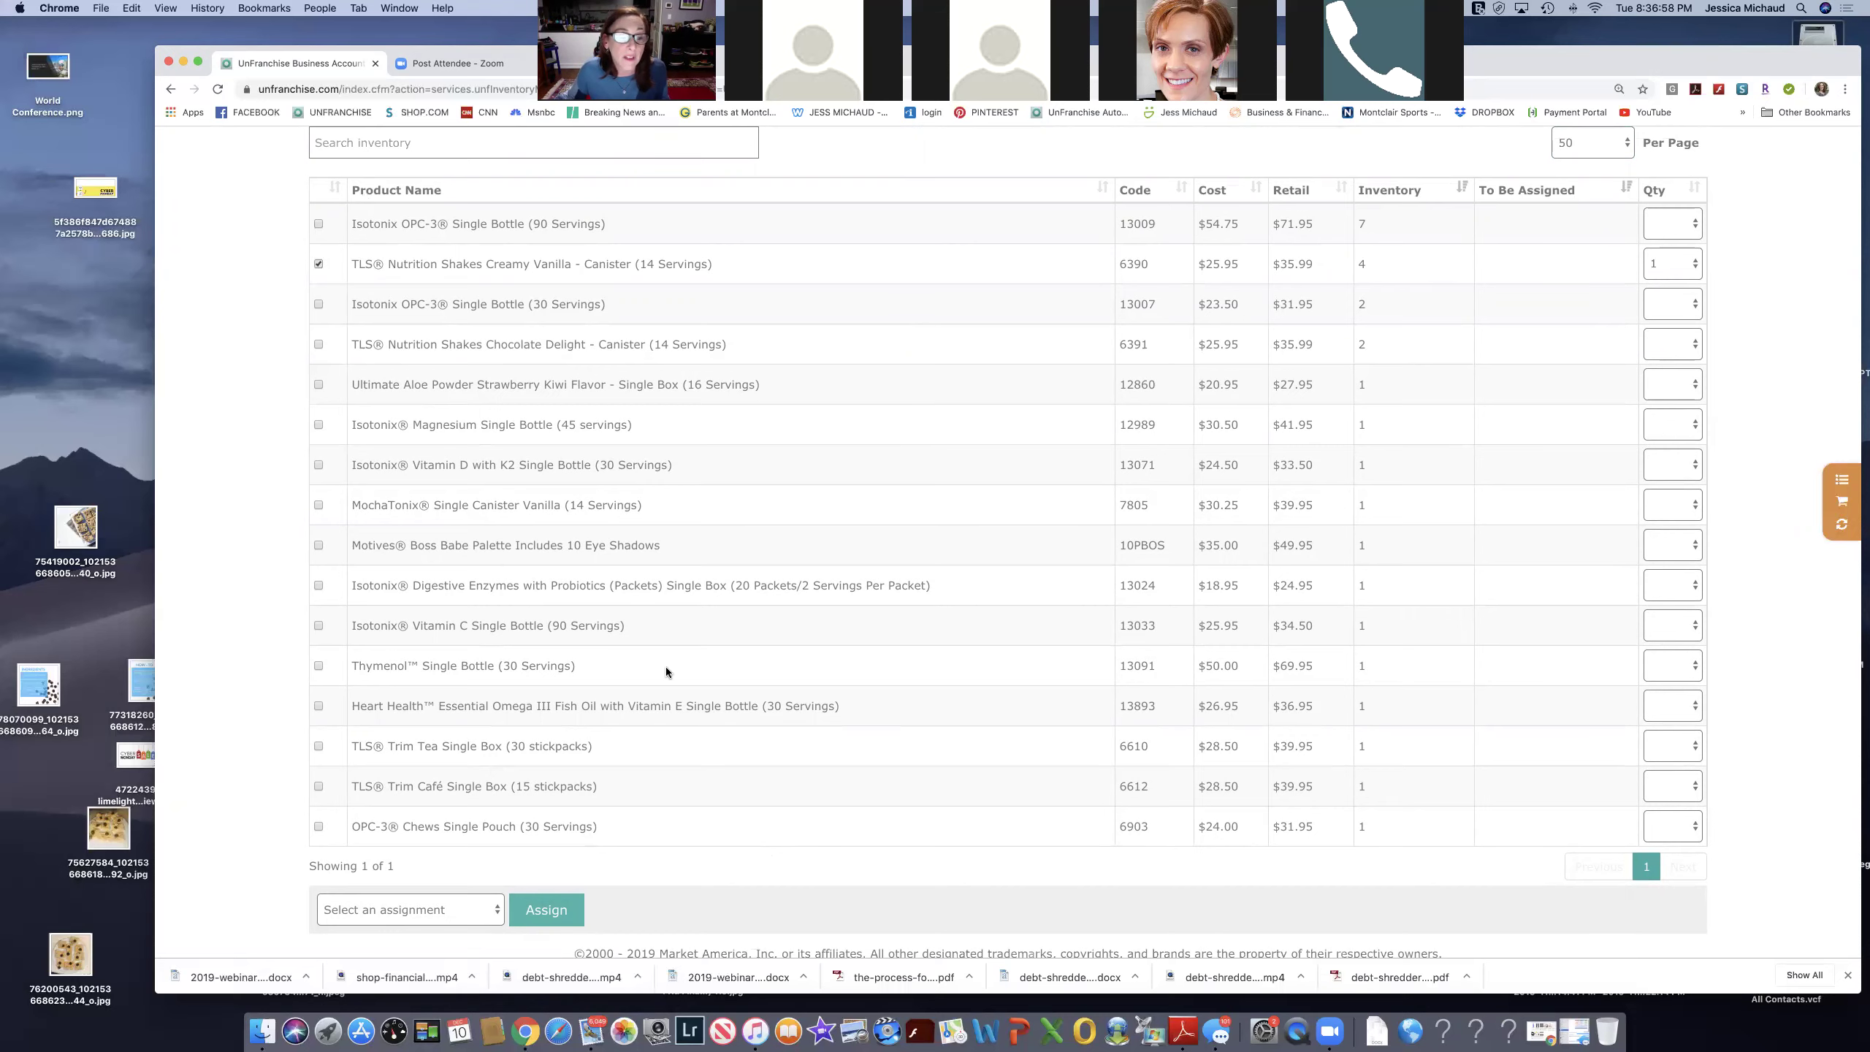
scroll(666, 667, "down", 1)
left_click(442, 909)
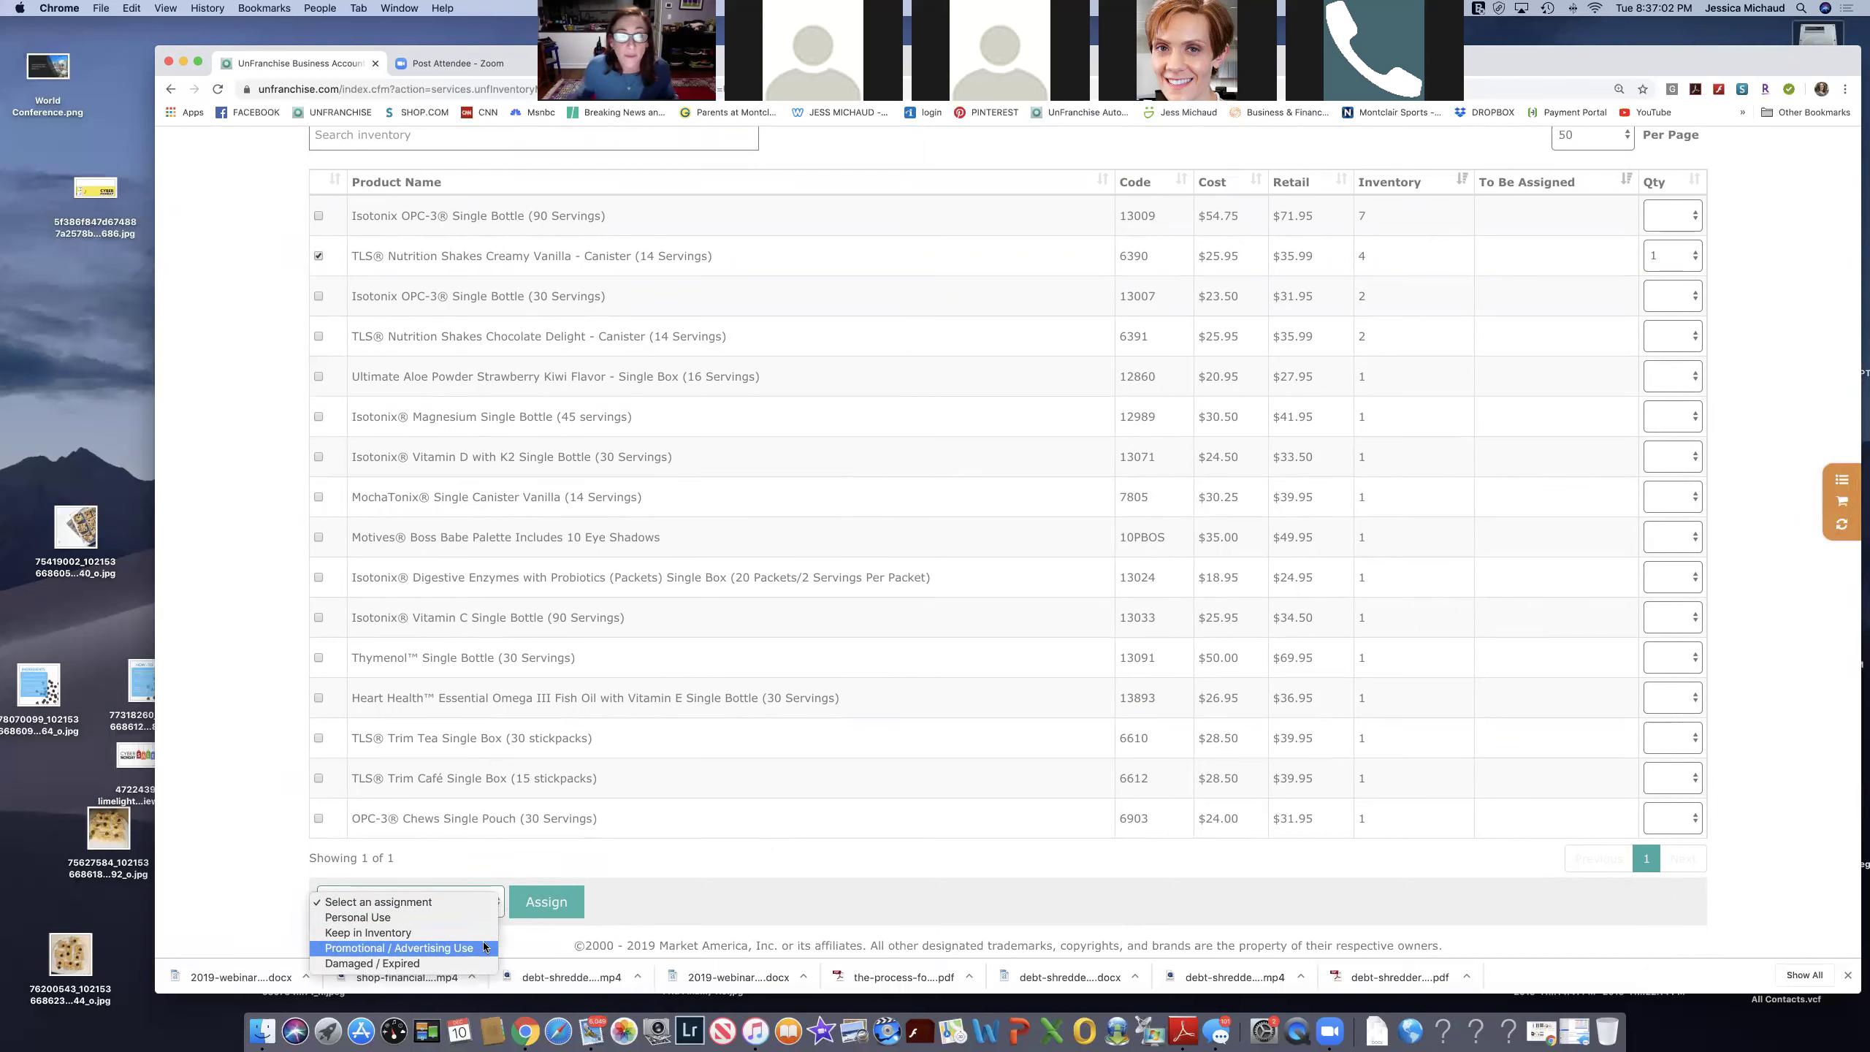
left_click(318, 258)
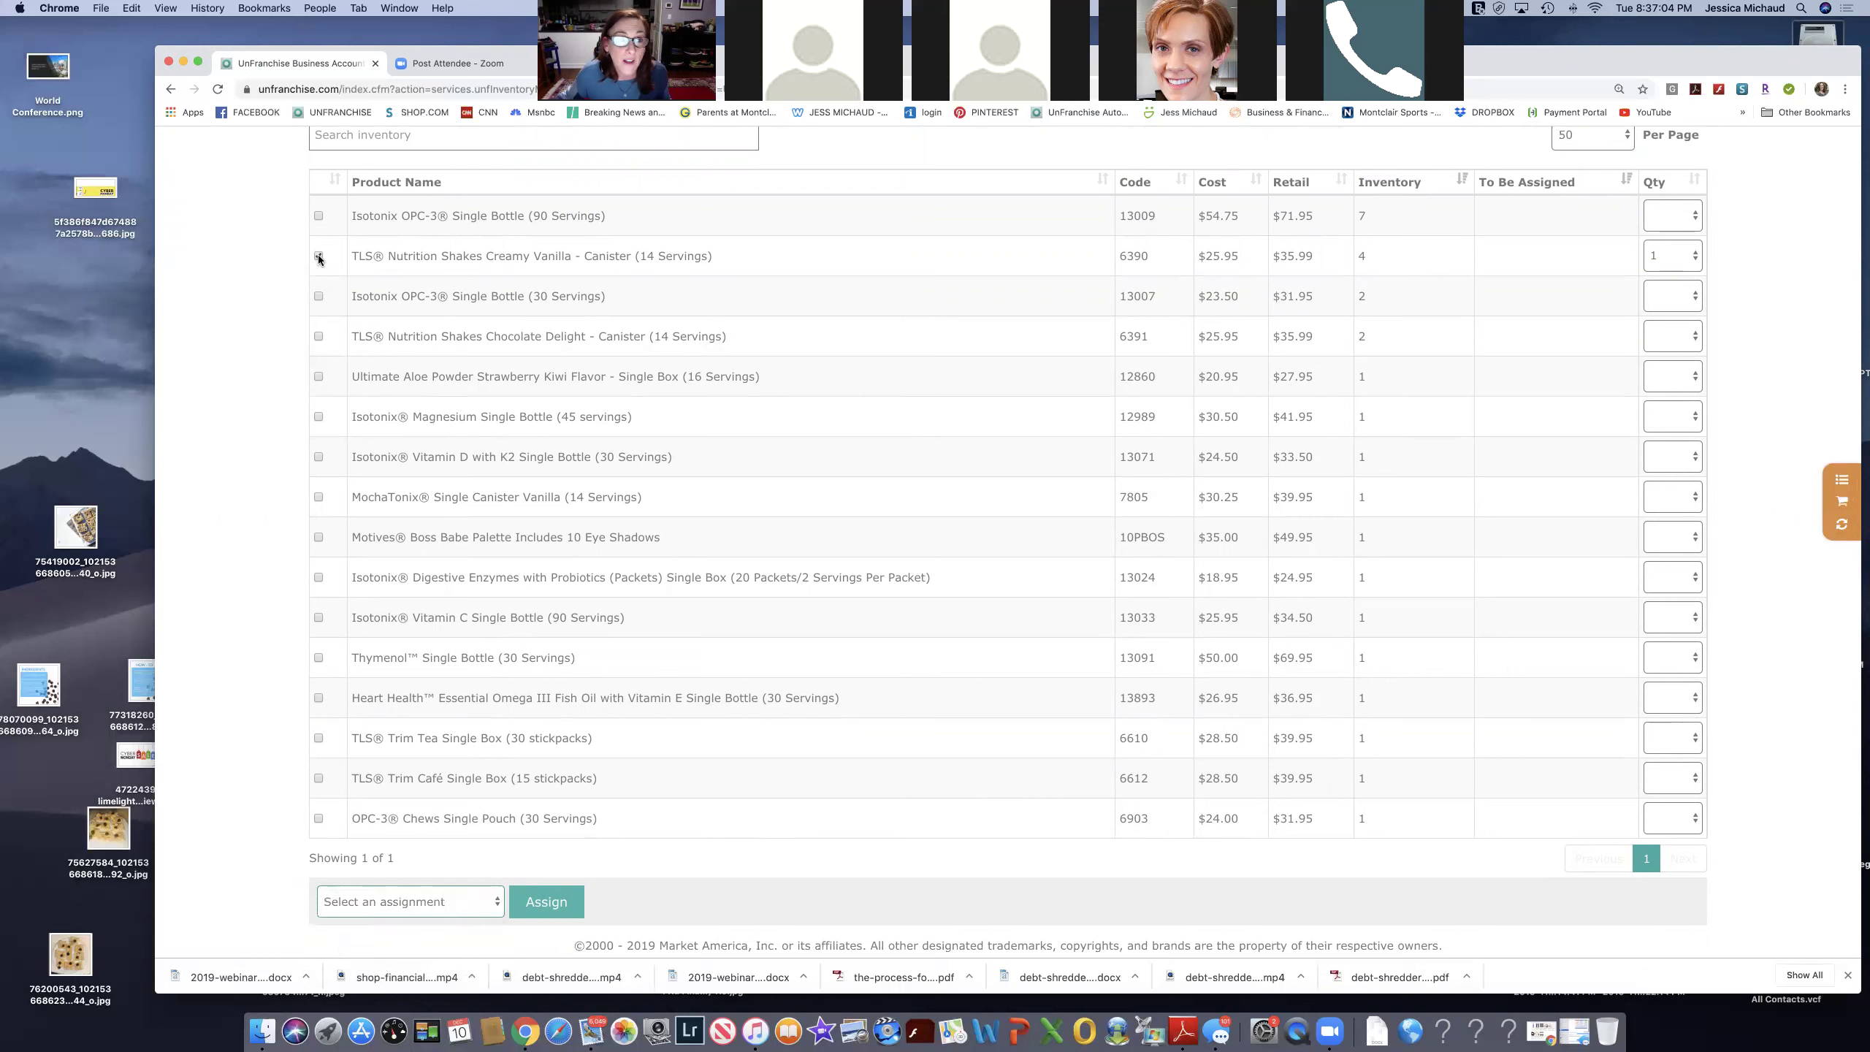
left_click(318, 257)
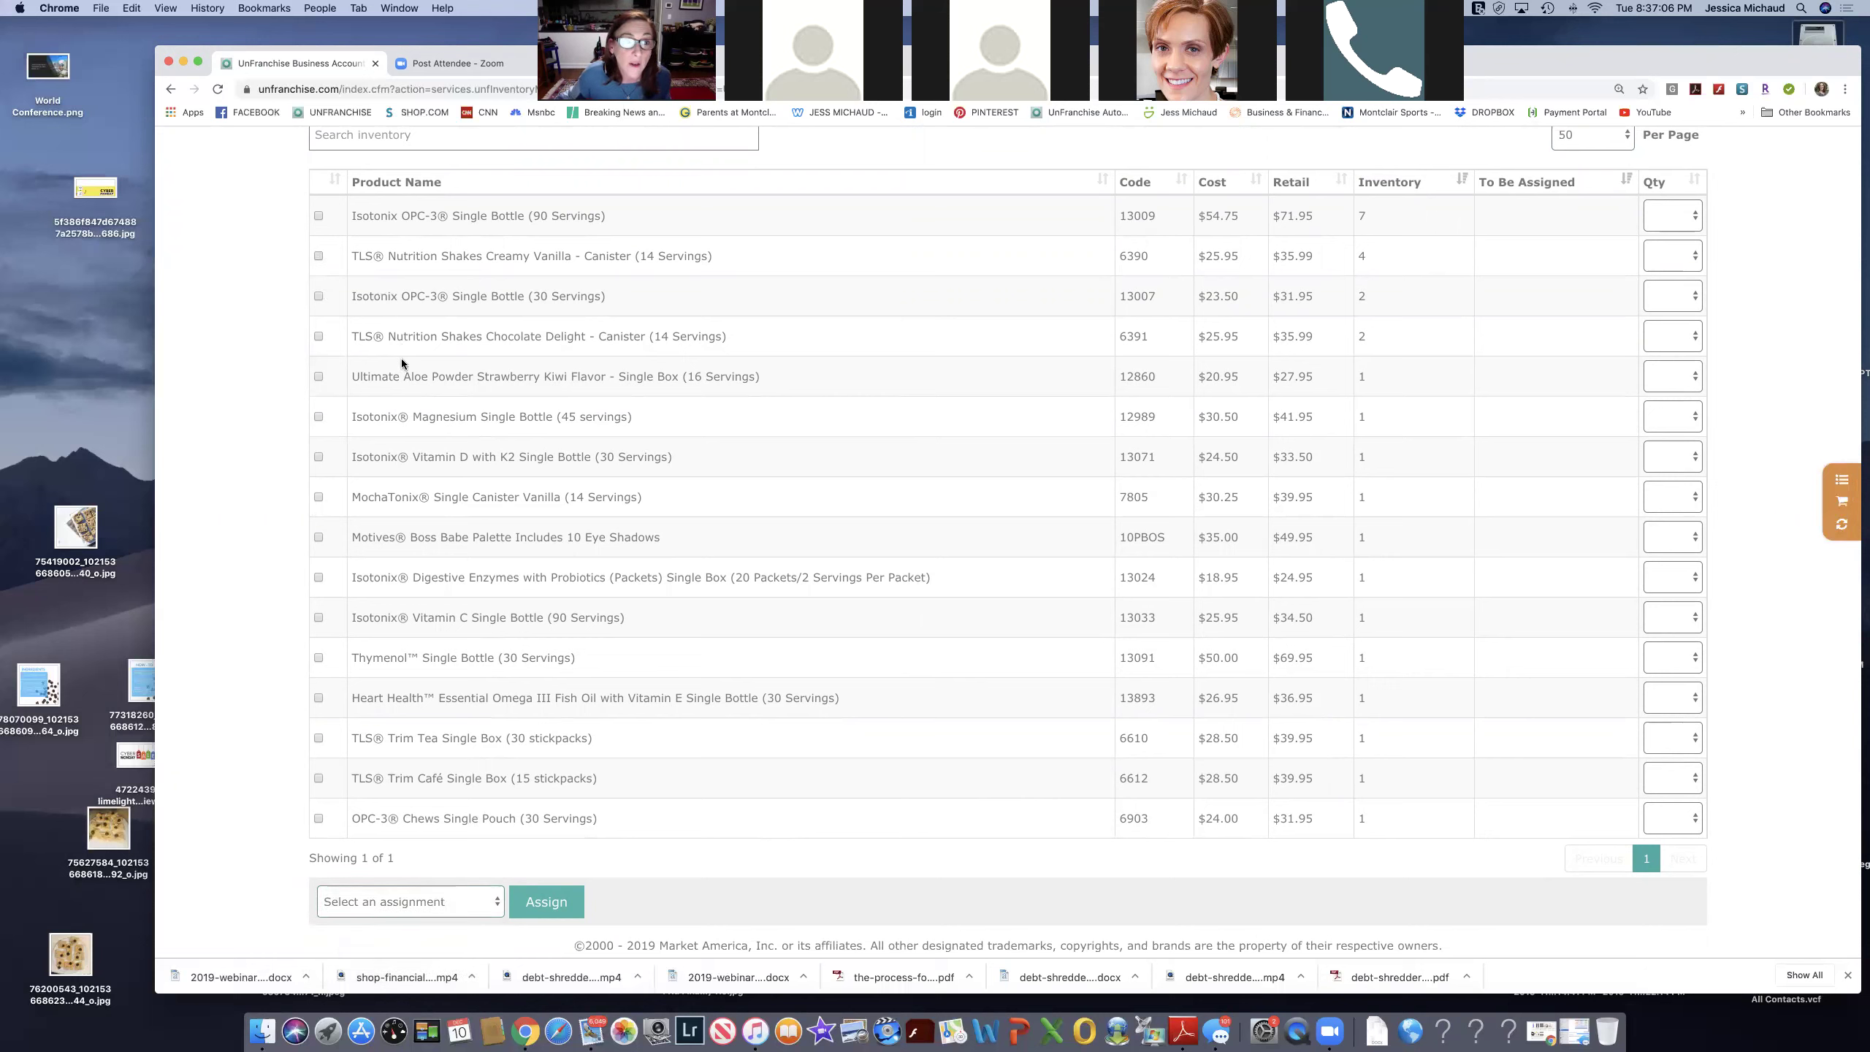
Mark one Ultimate Aloe Powder Strawberry Kiwi Flavor box, view the Promotional / Advertising Use and Damaged / Expired options, and leave it unassigned.
left_click(318, 377)
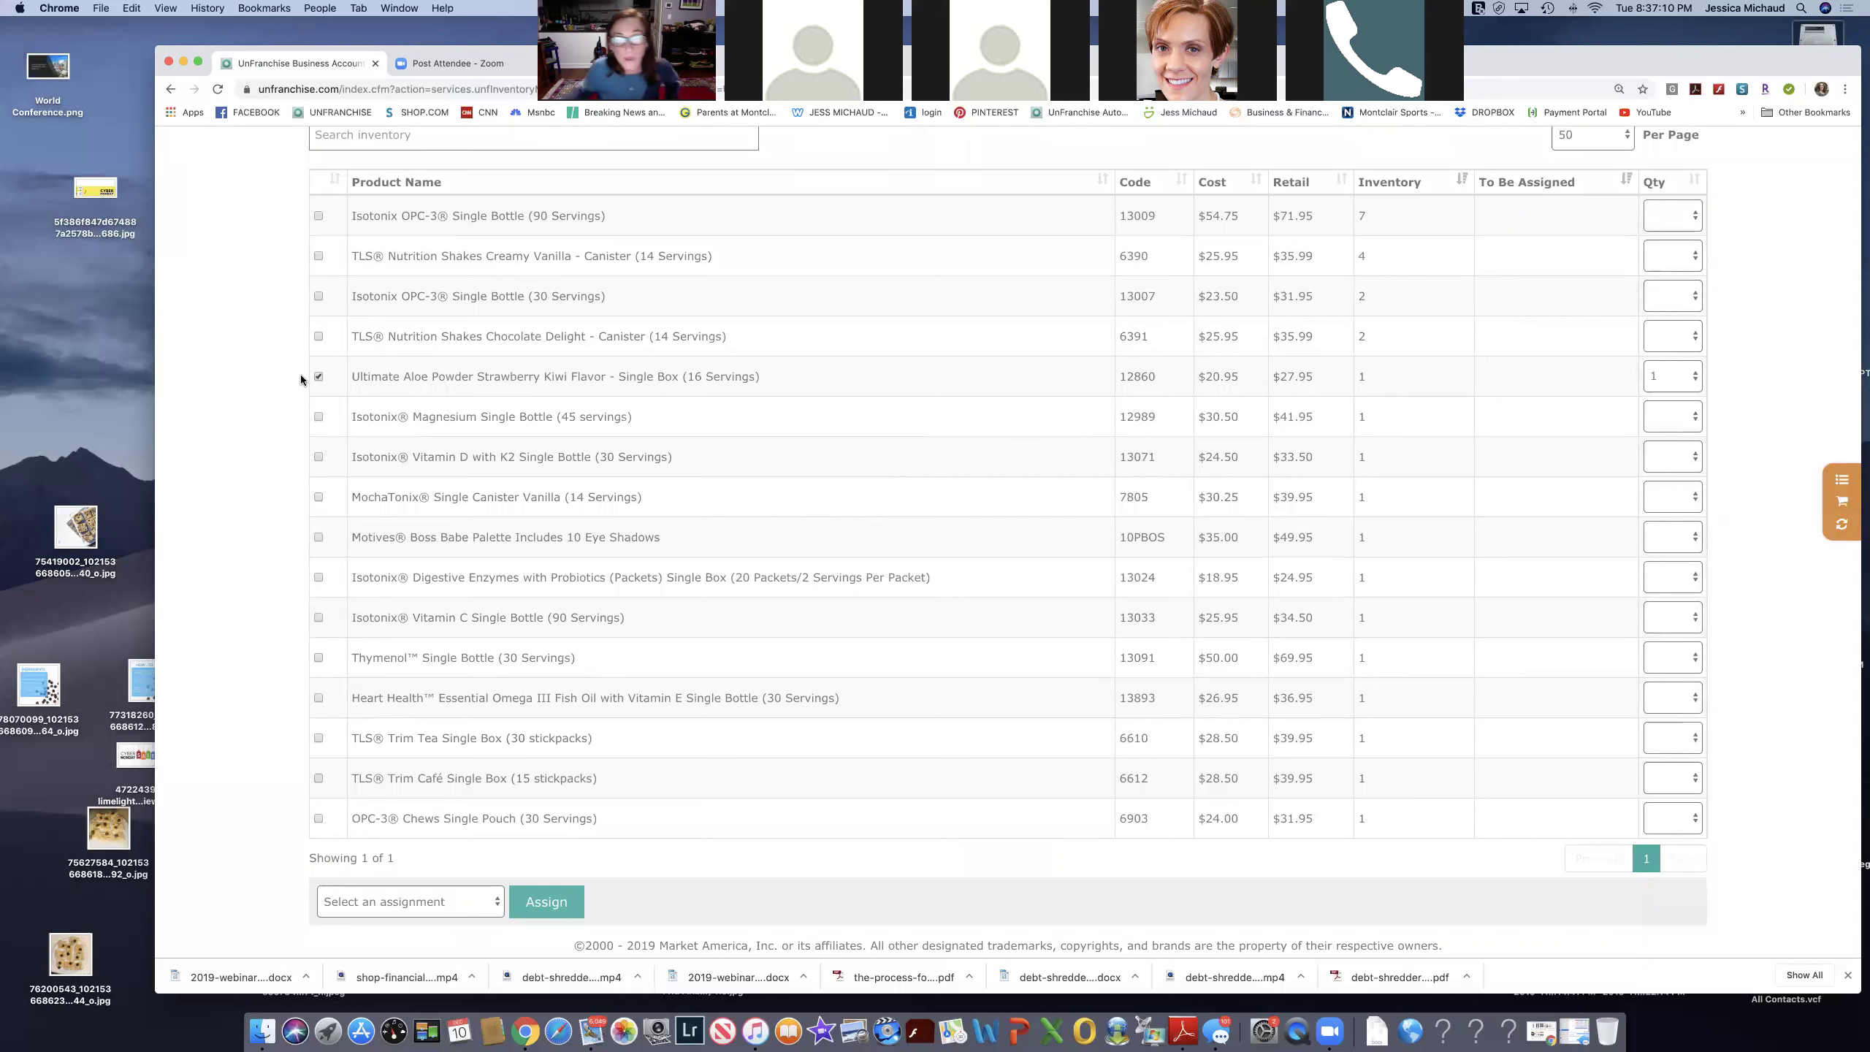
left_click(496, 904)
key("Down")
key("Down")
key("Down")
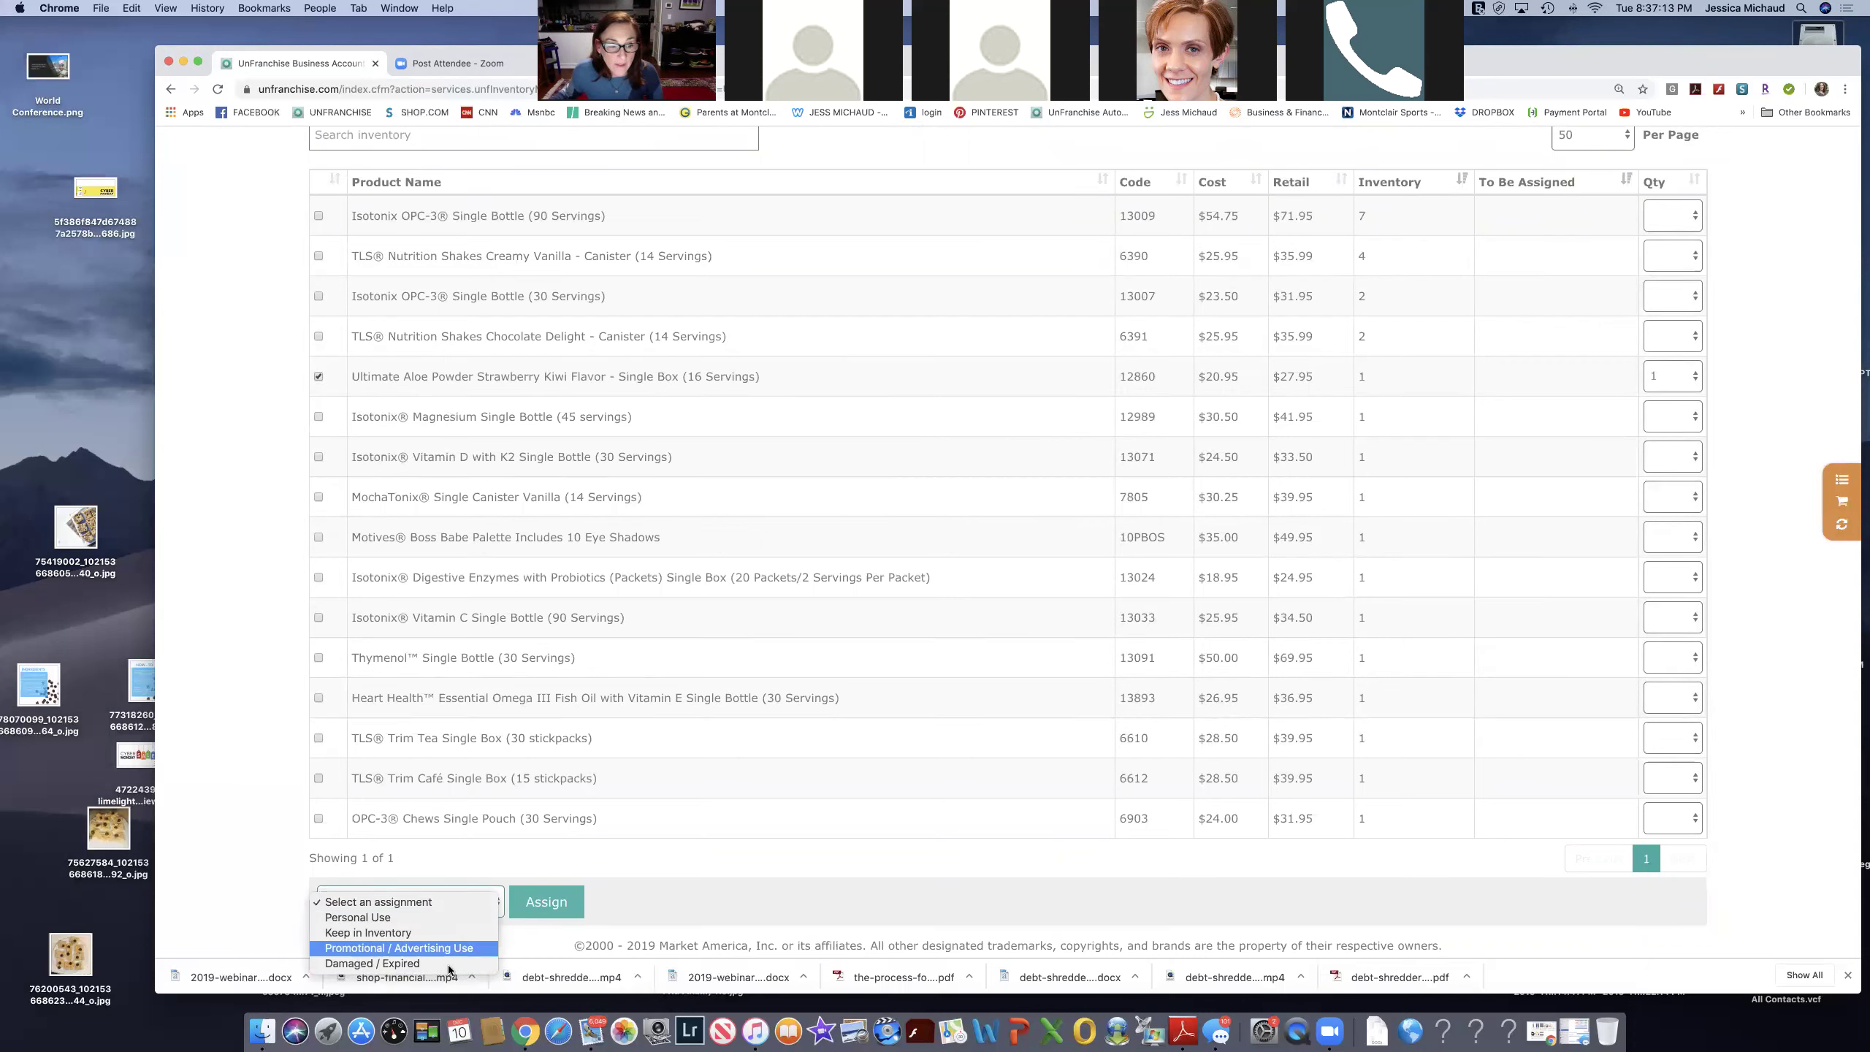
left_click(692, 854)
scroll(751, 376, "up", 10)
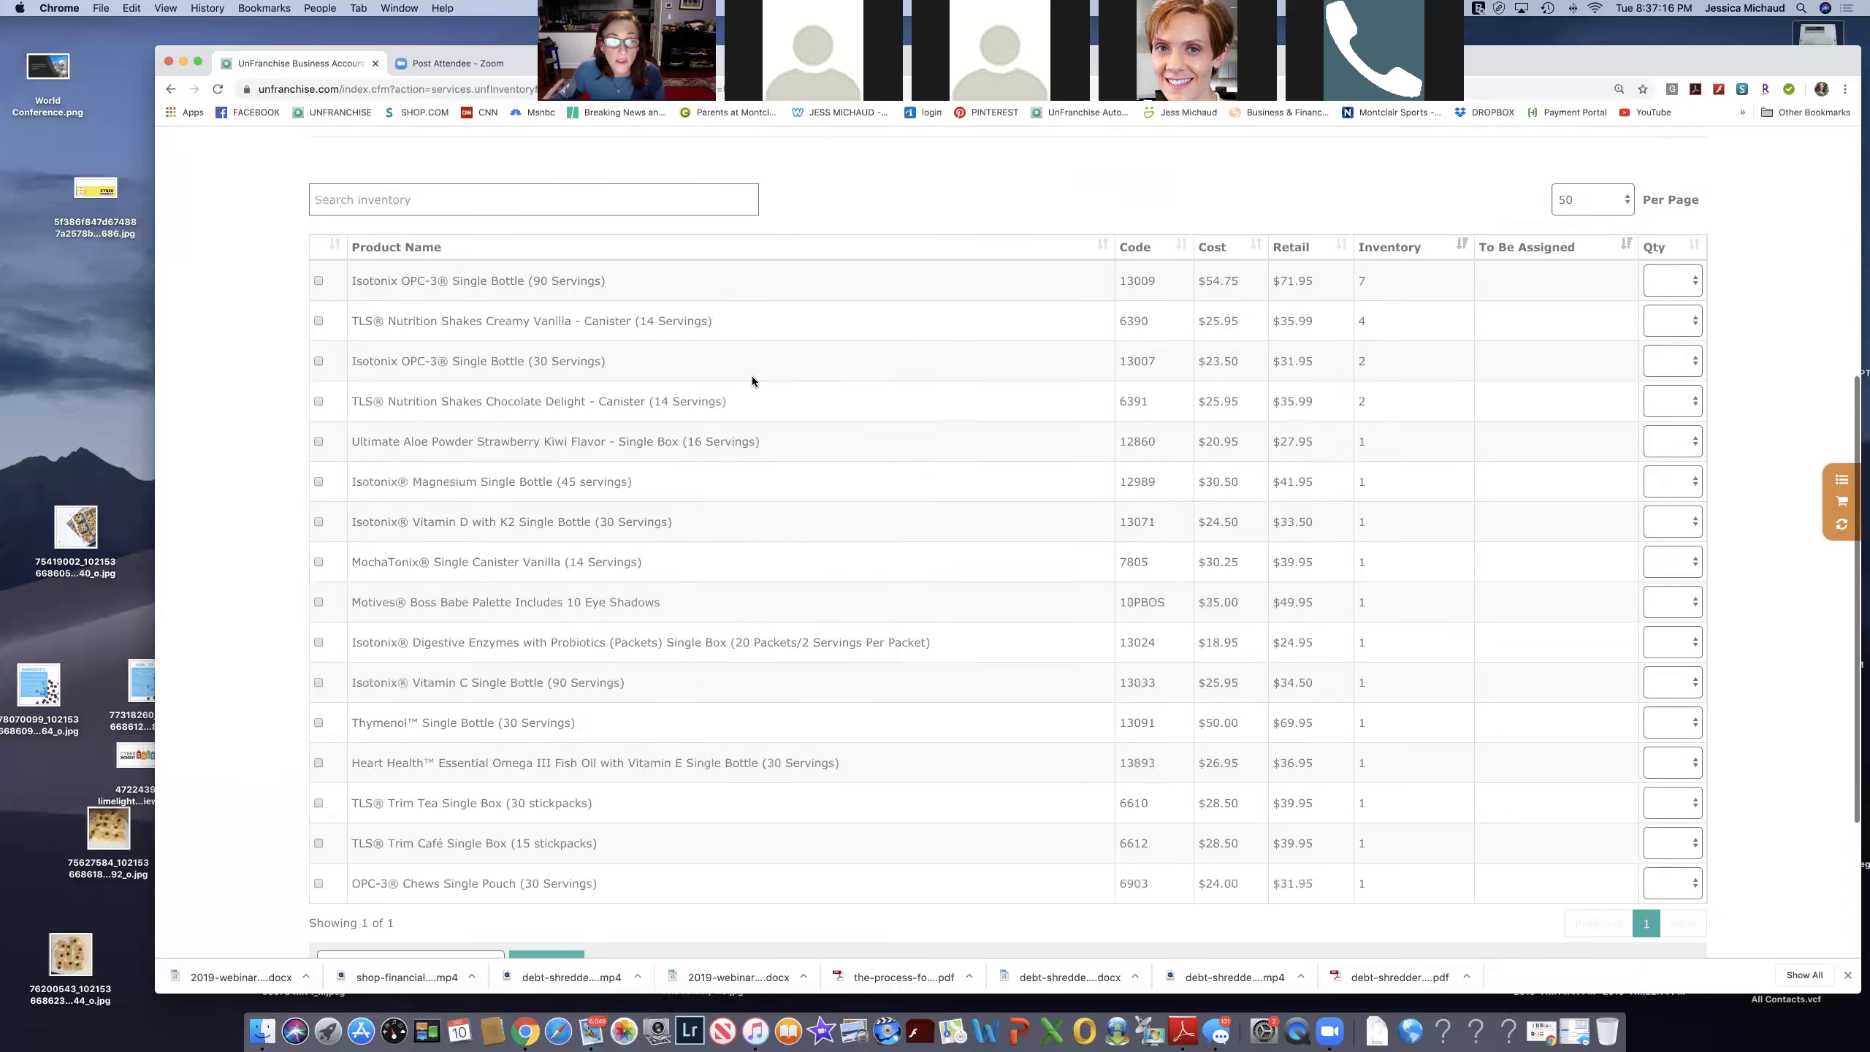
Examine the Inventory Management page, including the product codes, costs, retail prices and stock quantities in the inventory list.
mouse_move(945, 311)
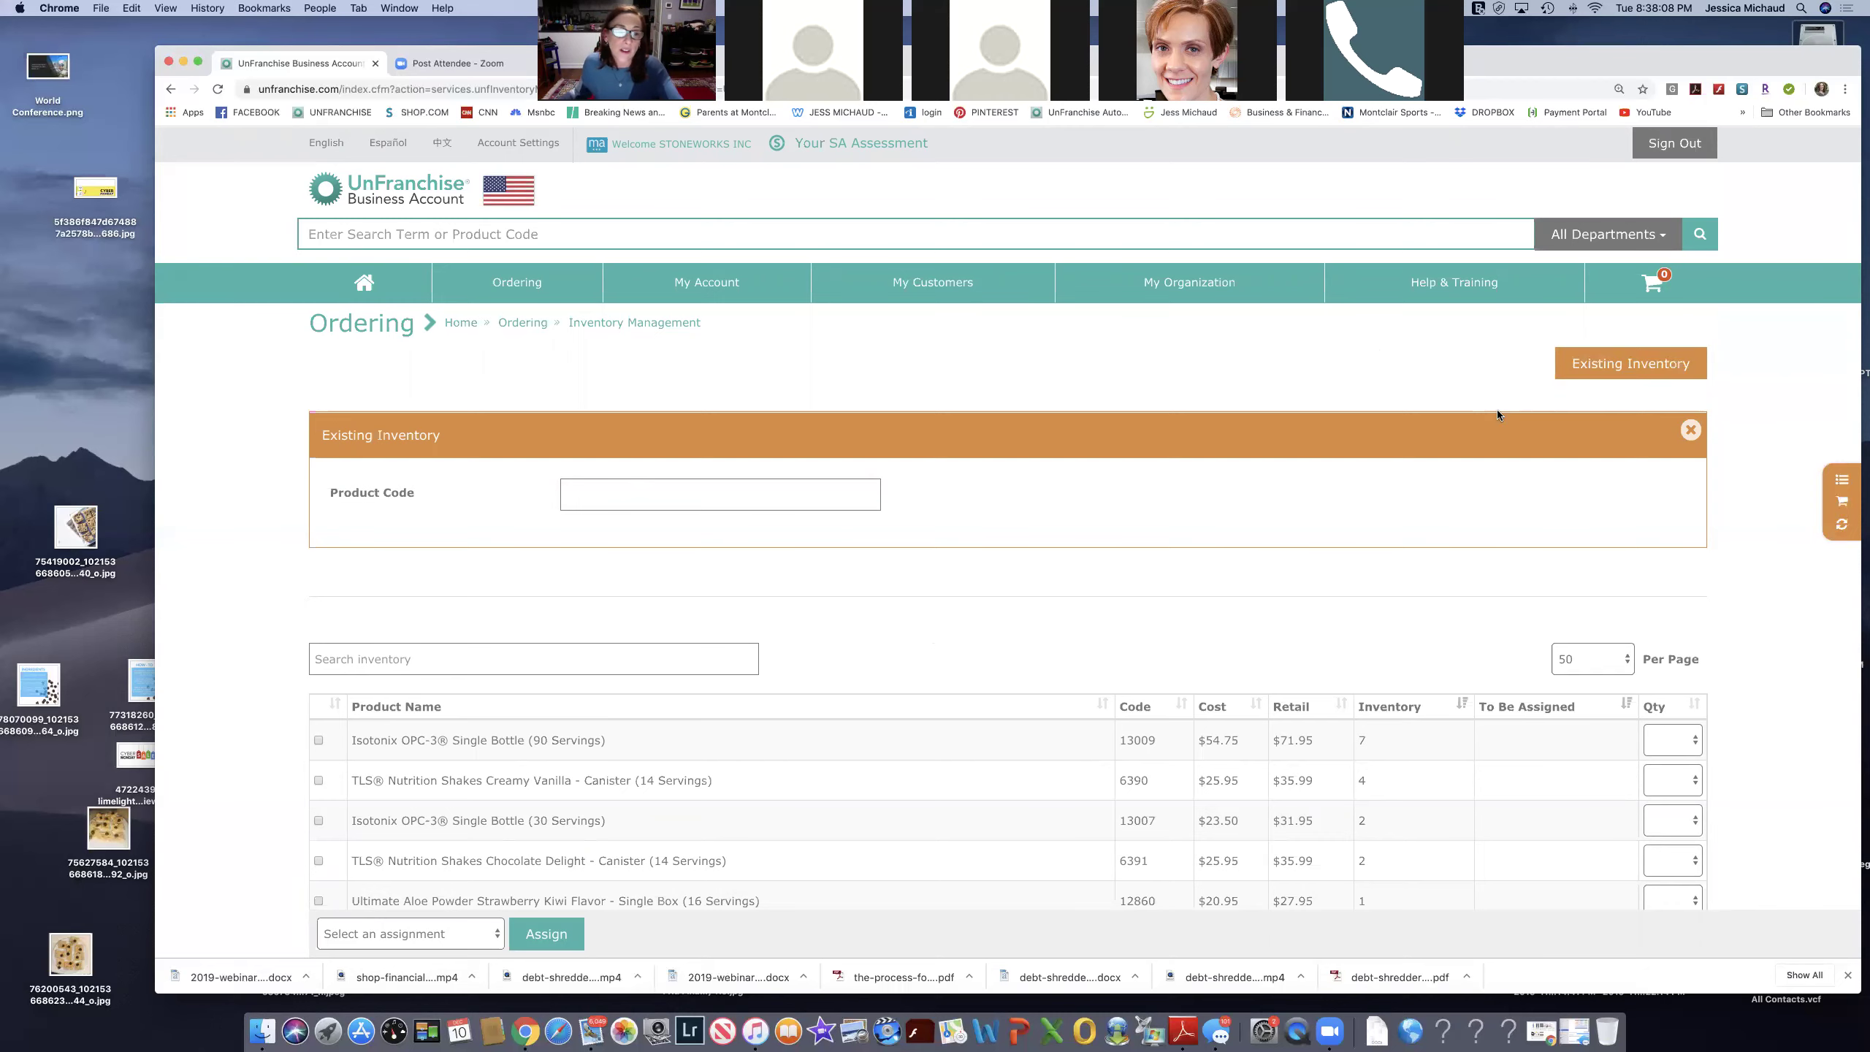
scroll(1496, 410, "down", 10)
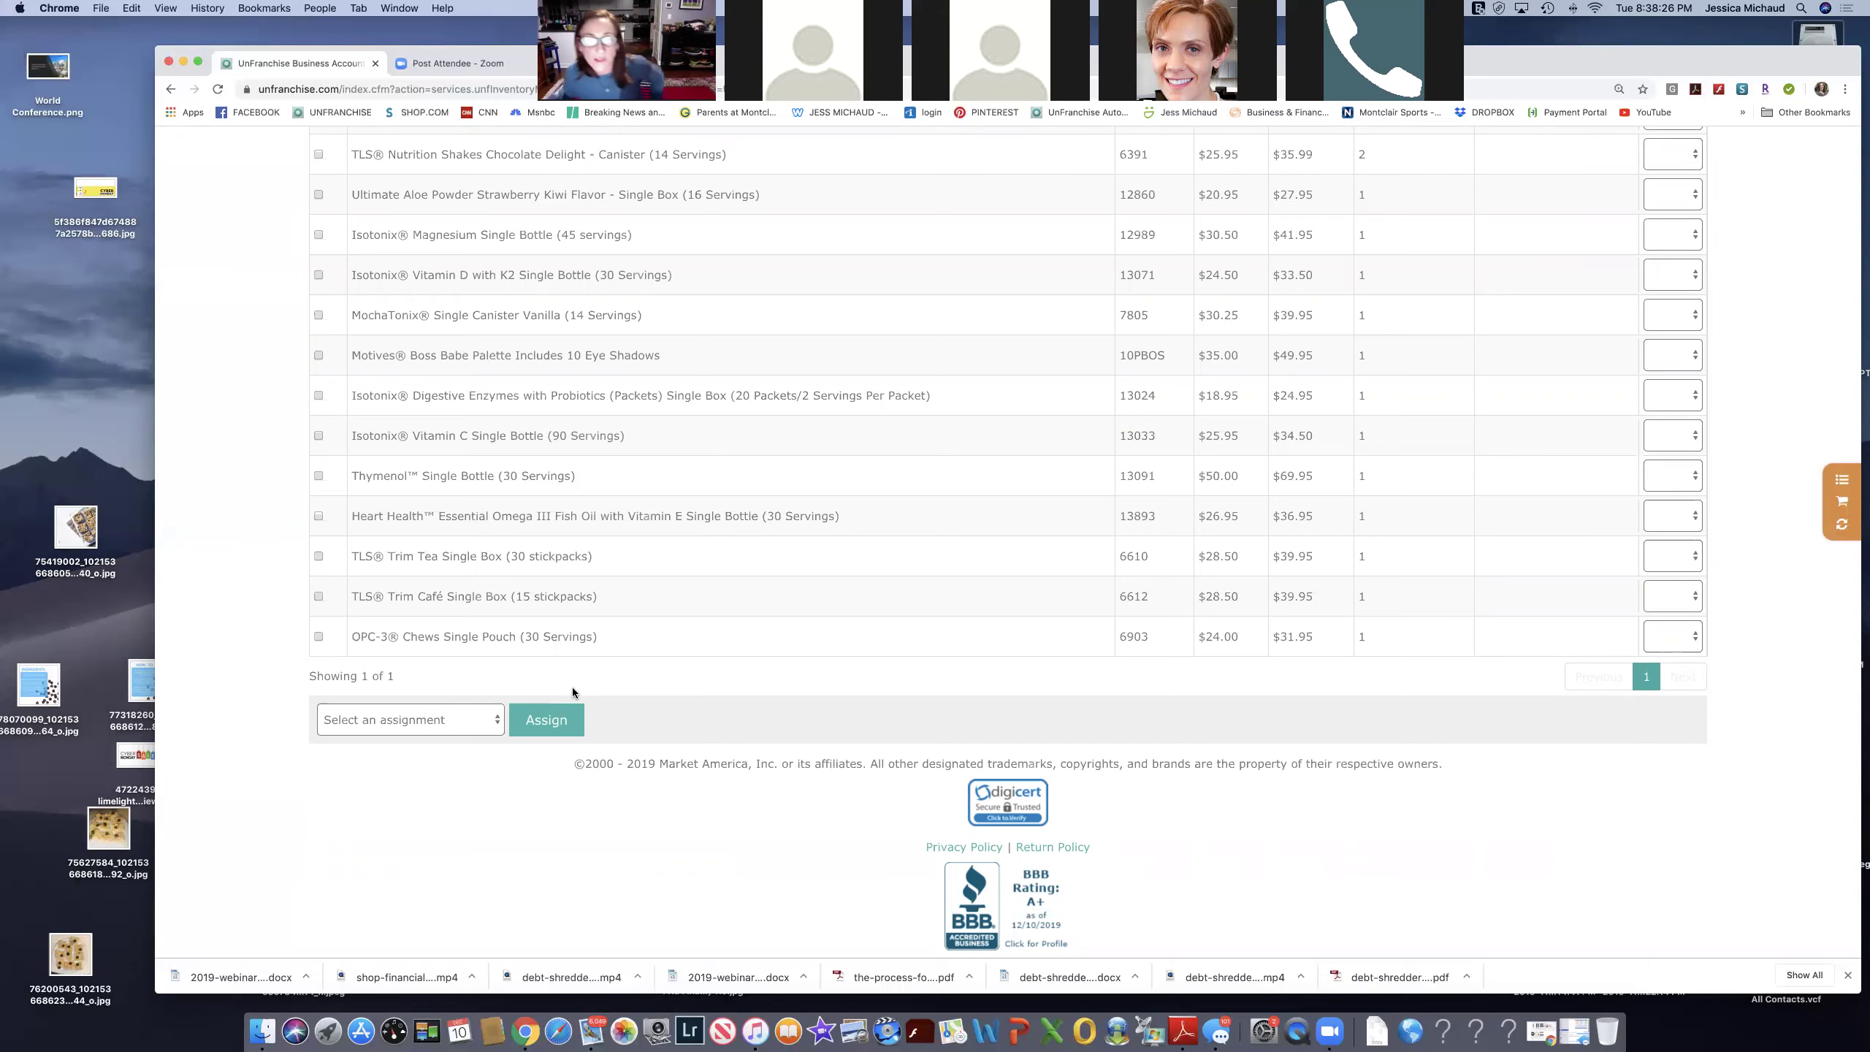
scroll(742, 564, "up", 8)
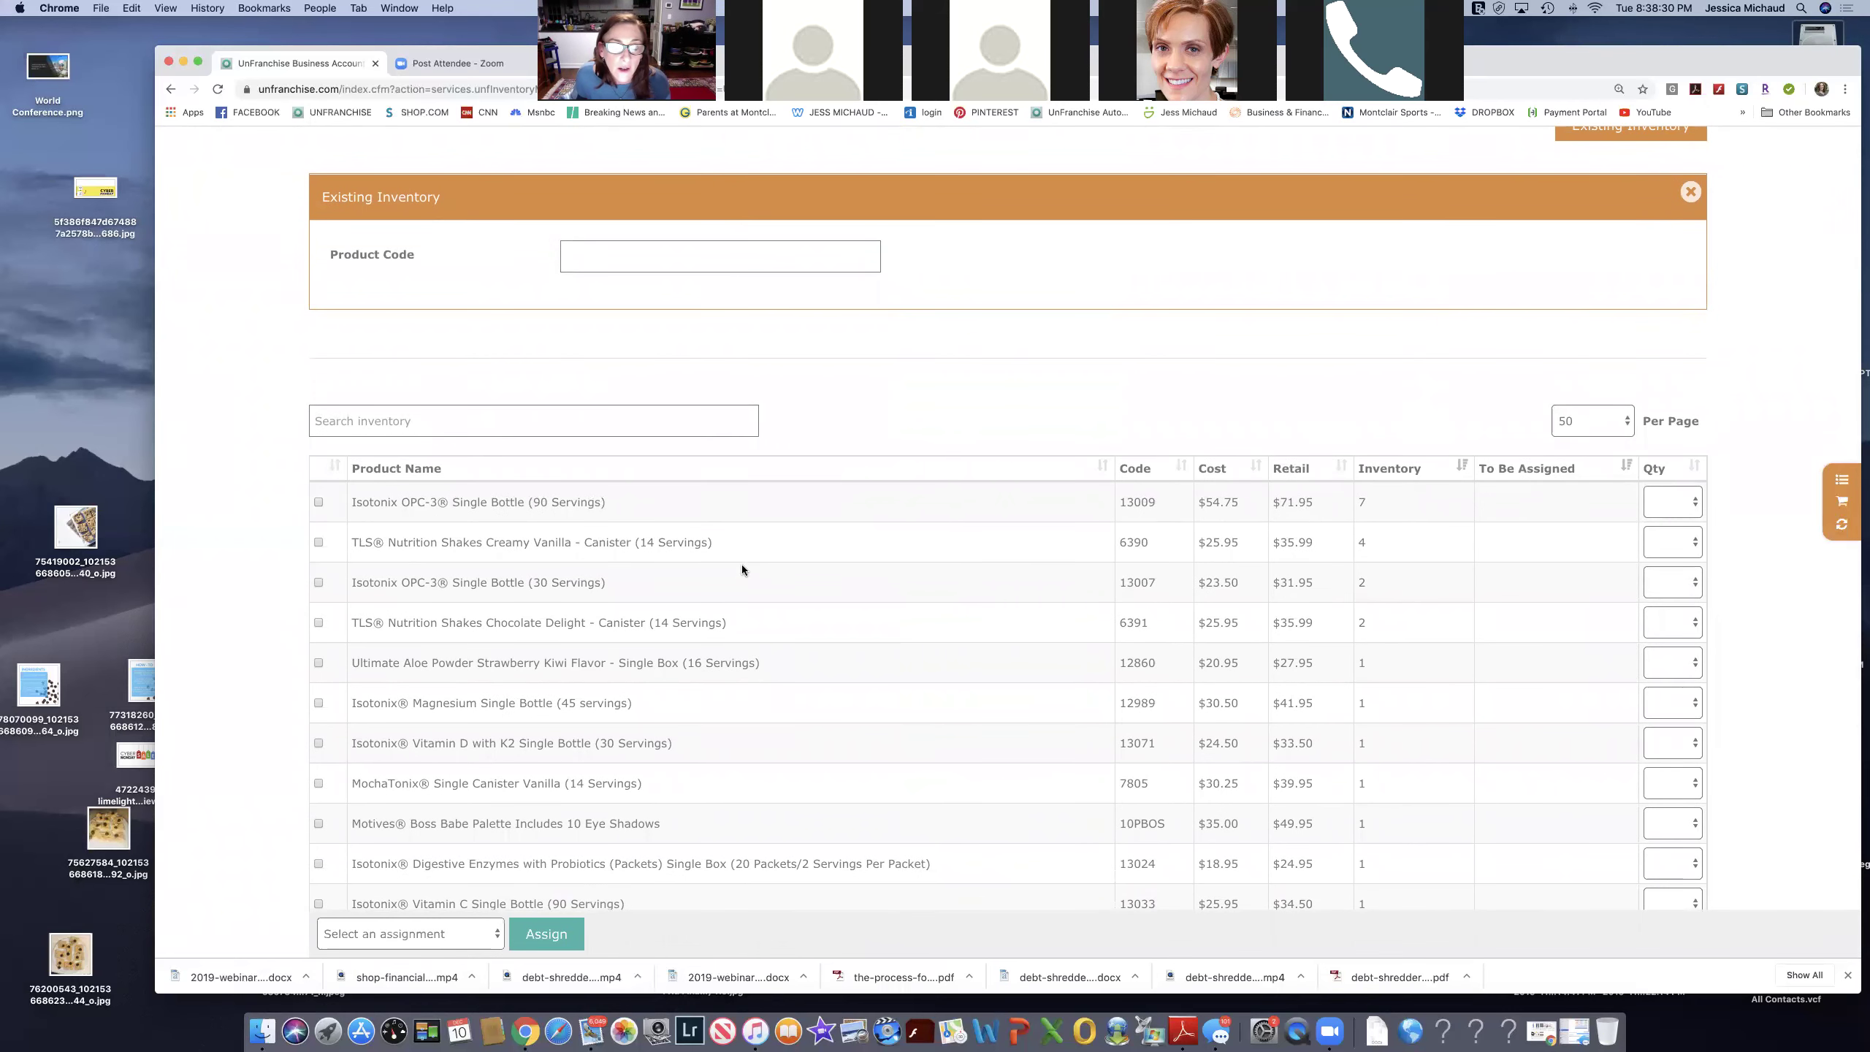
scroll(743, 564, "down", 4)
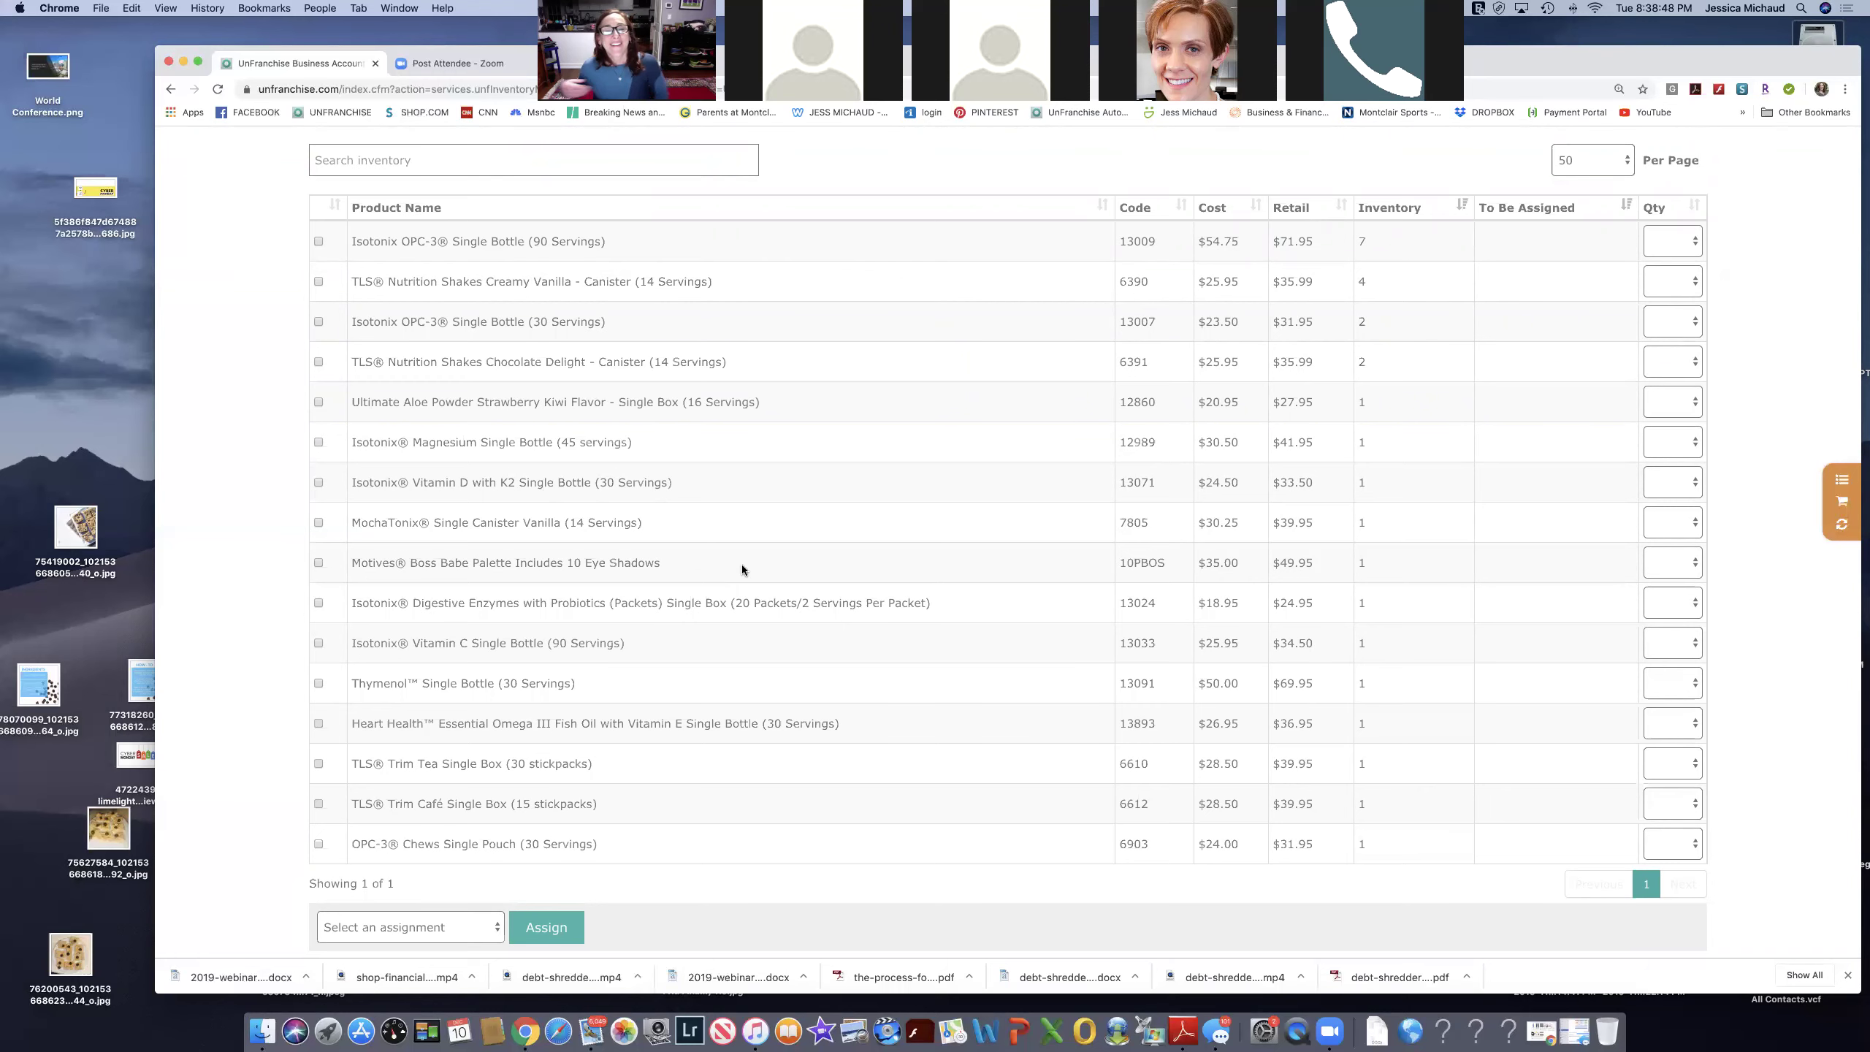
scroll(742, 564, "up", 10)
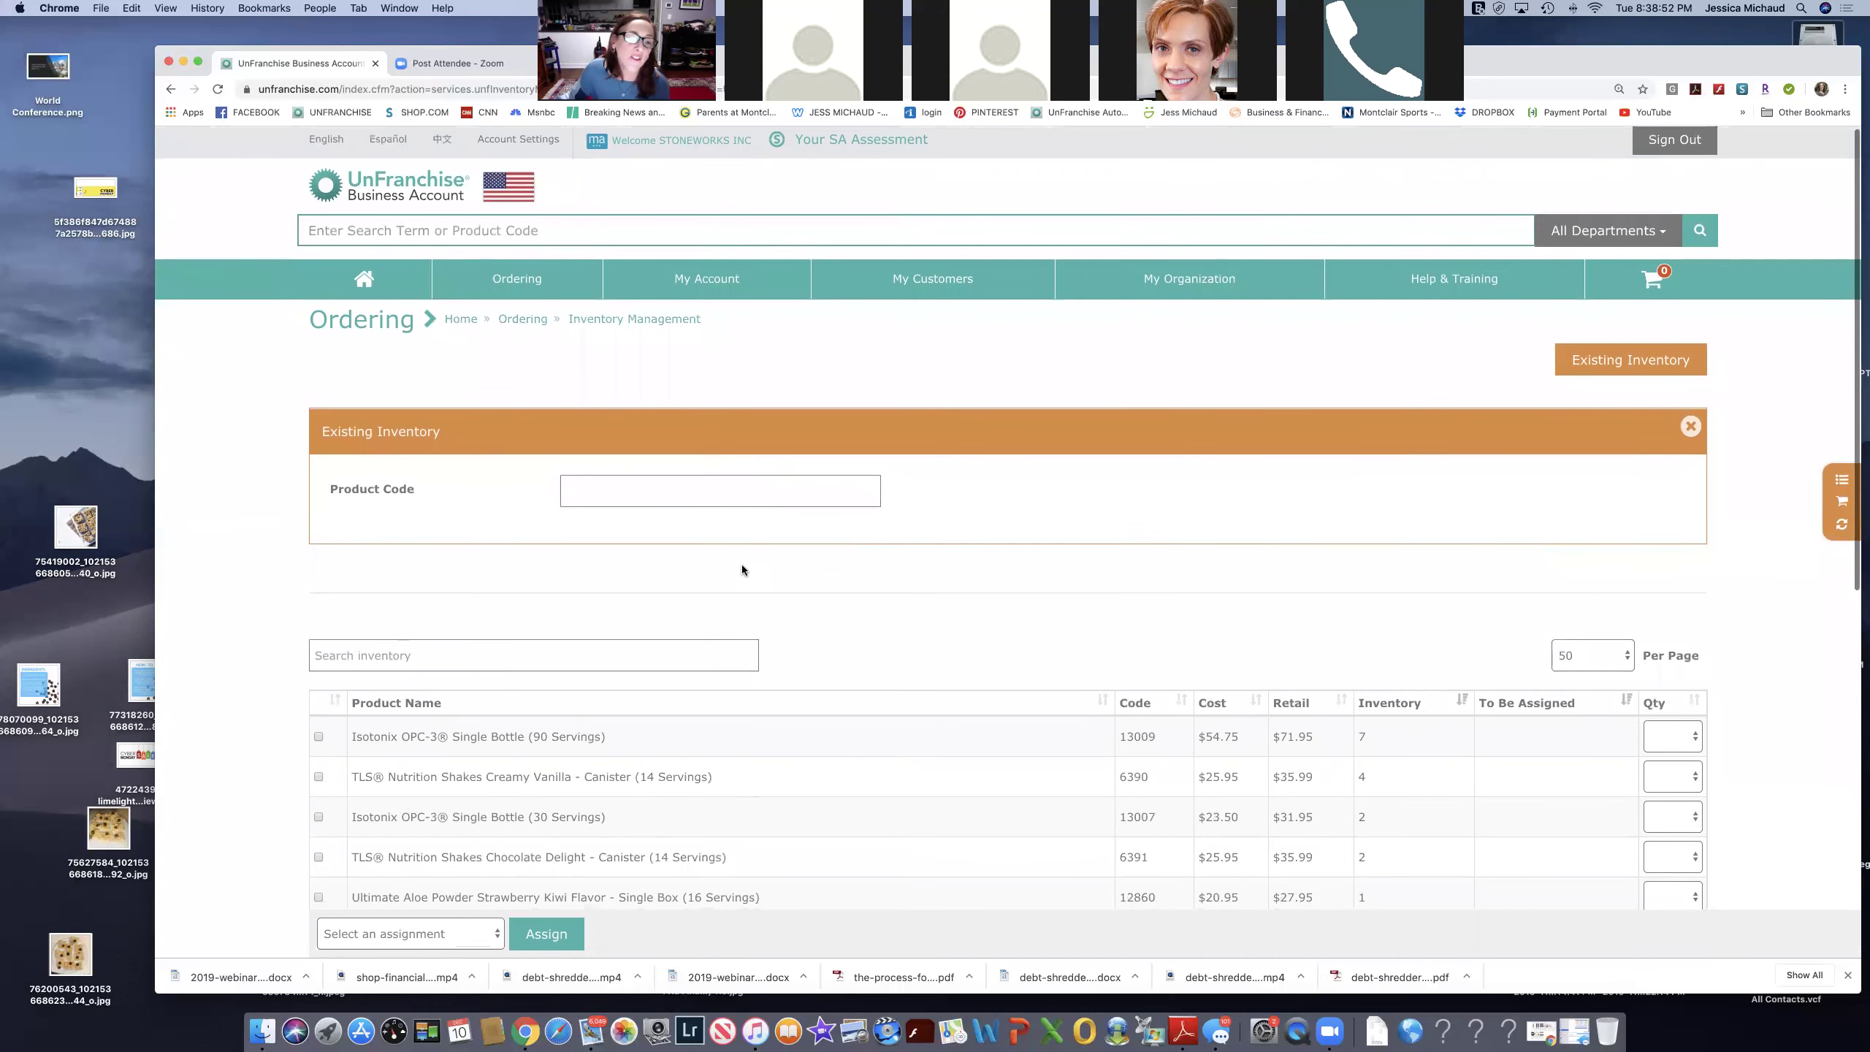
scroll(742, 569, "down", 5)
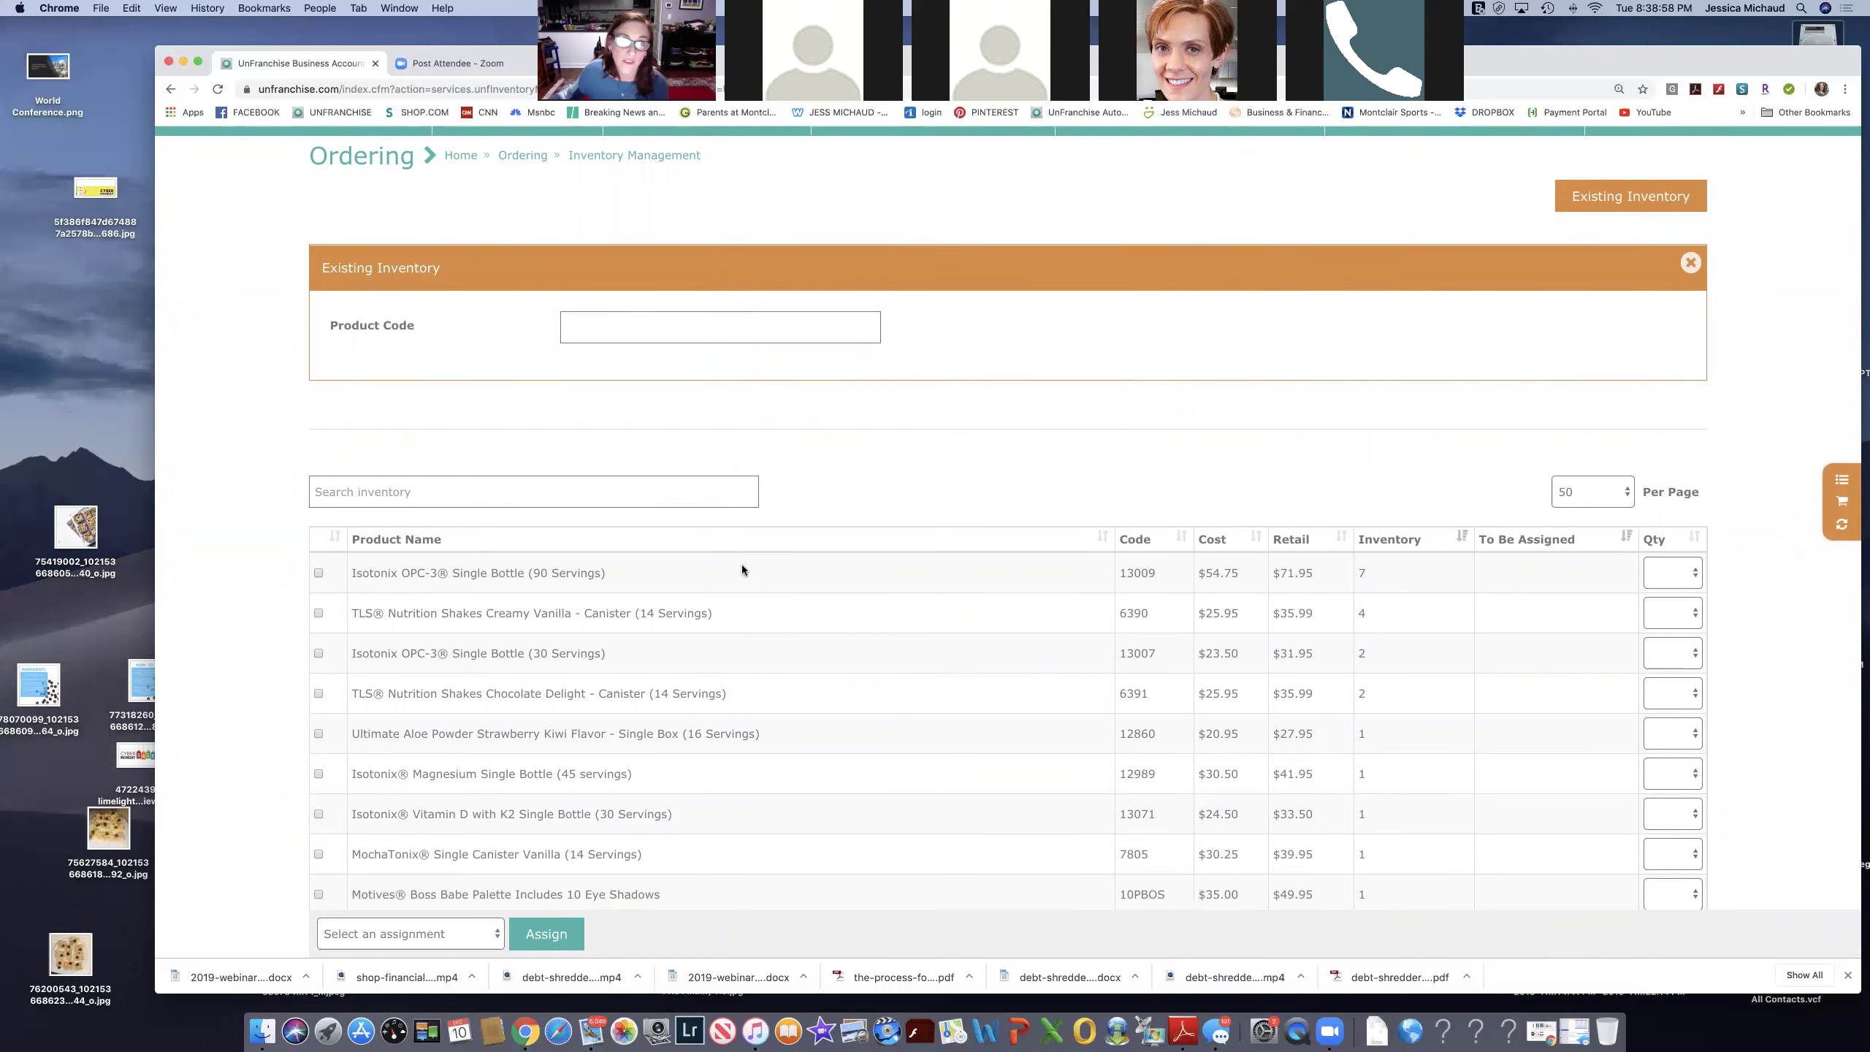
scroll(743, 567, "up", 5)
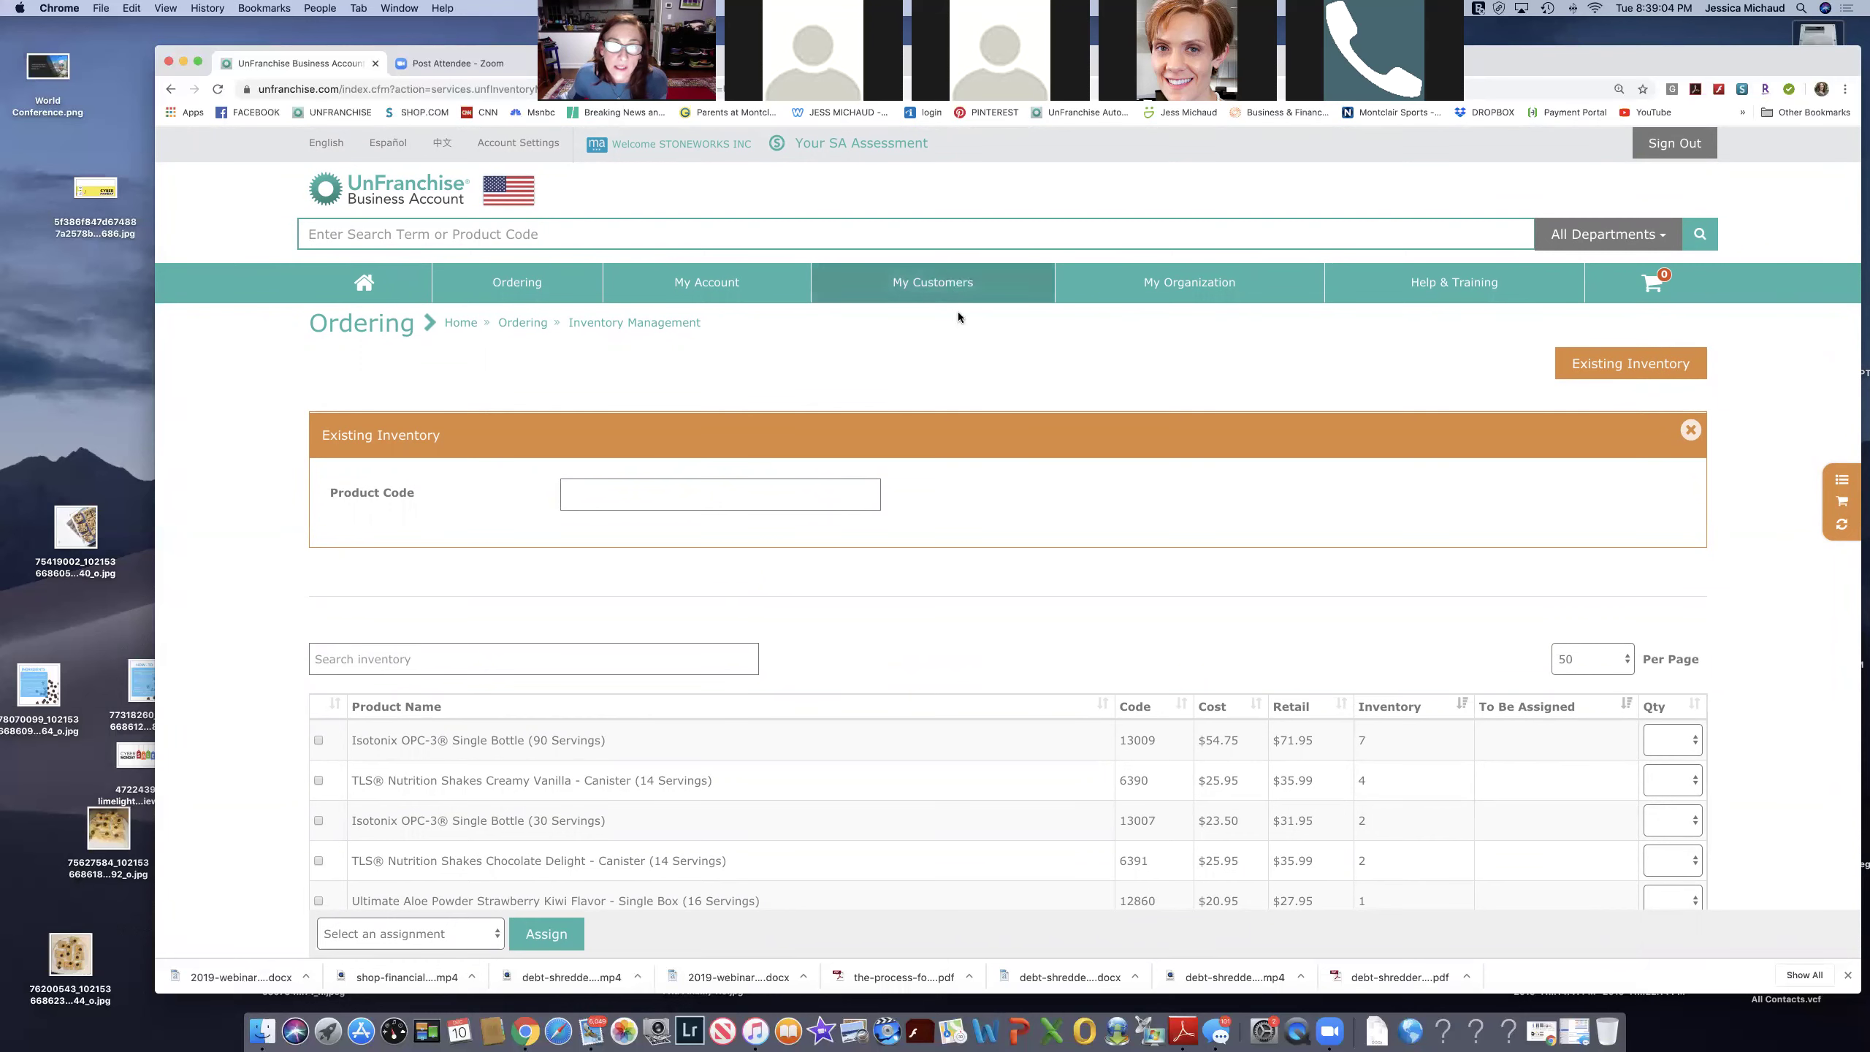
scroll(1090, 321, "down", 1)
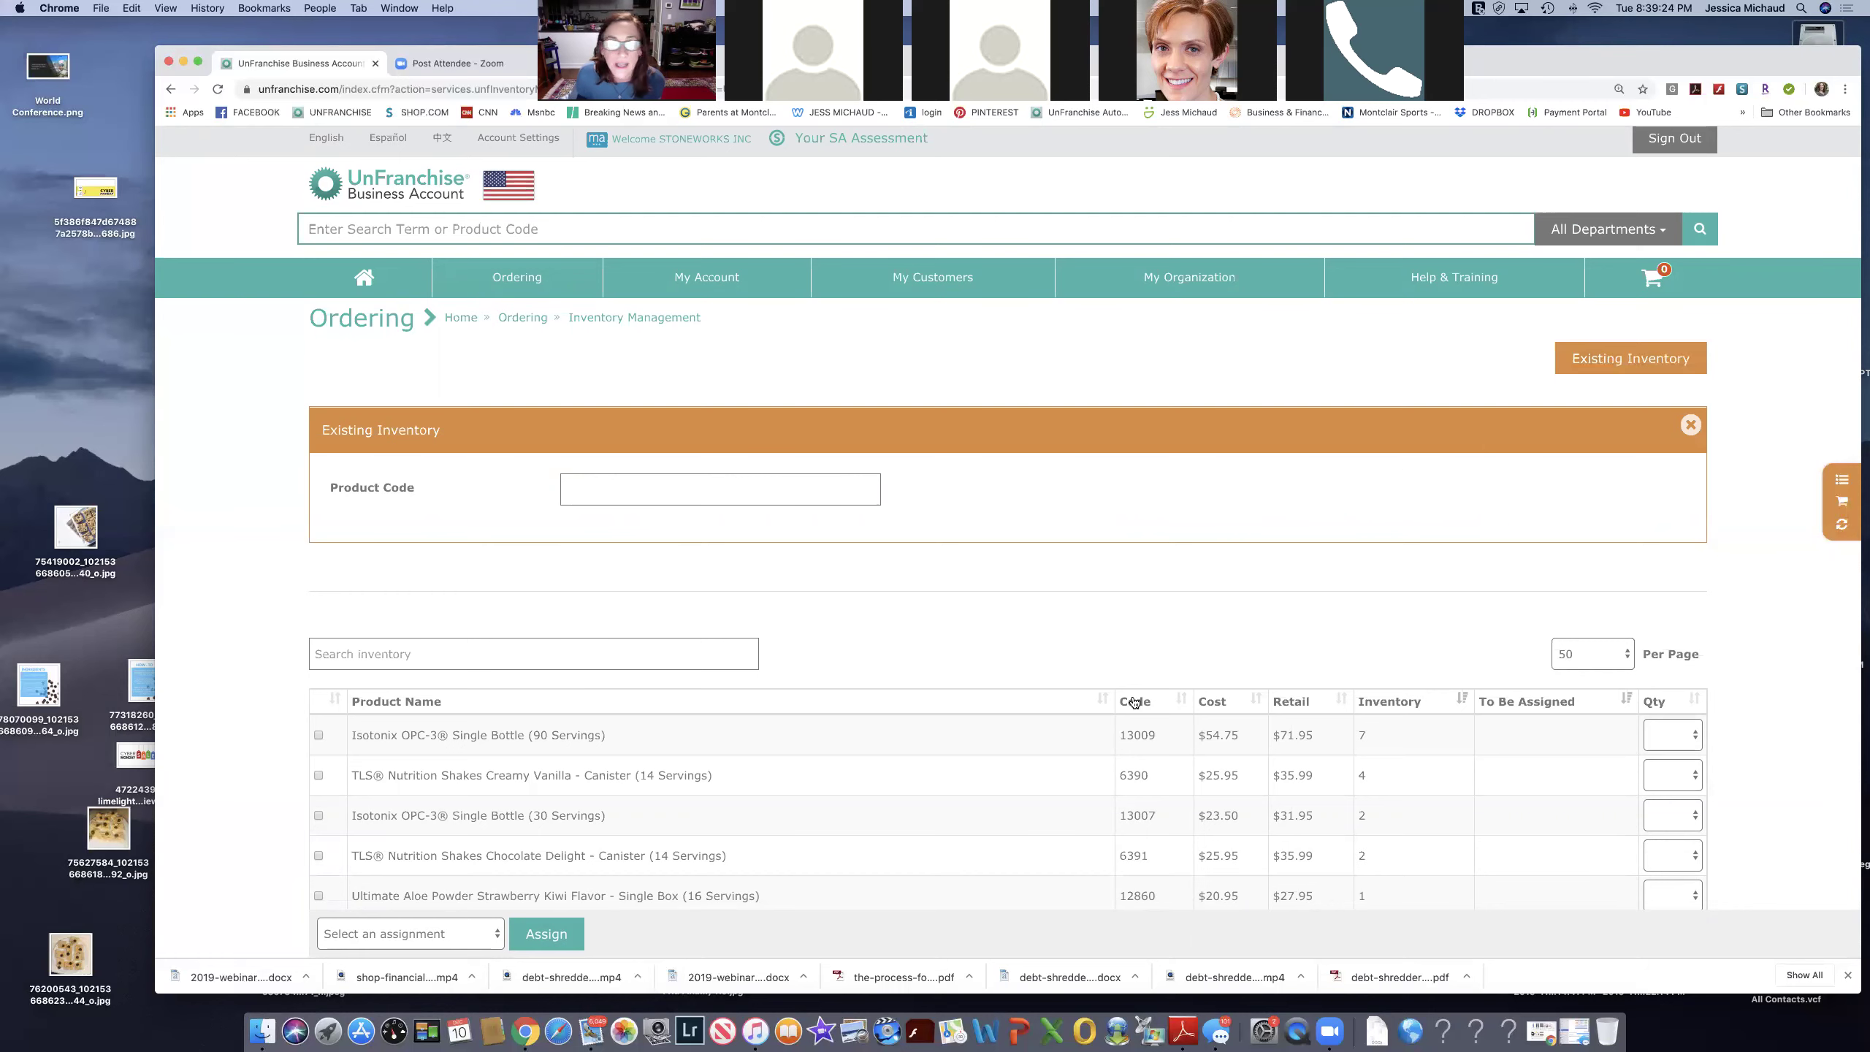
scroll(1134, 700, "down", 5)
scroll(1134, 696, "down", 1)
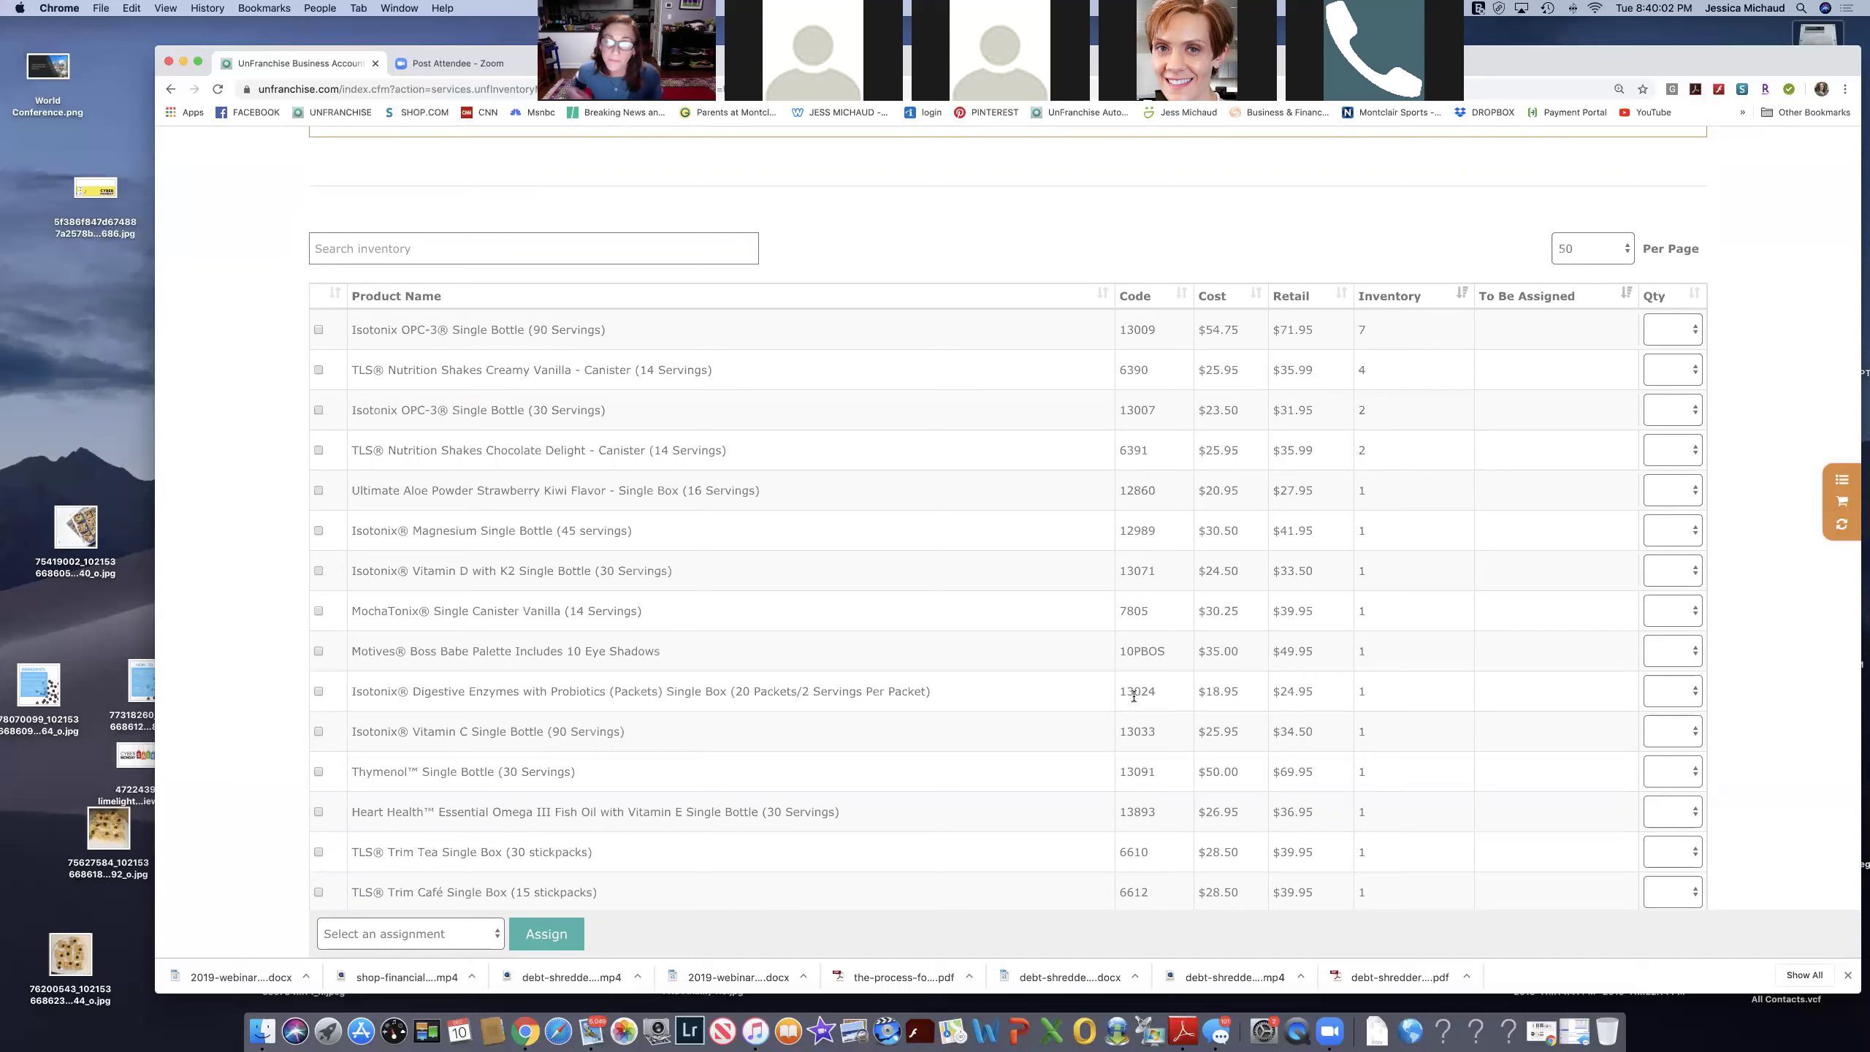
scroll(1134, 696, "up", 6)
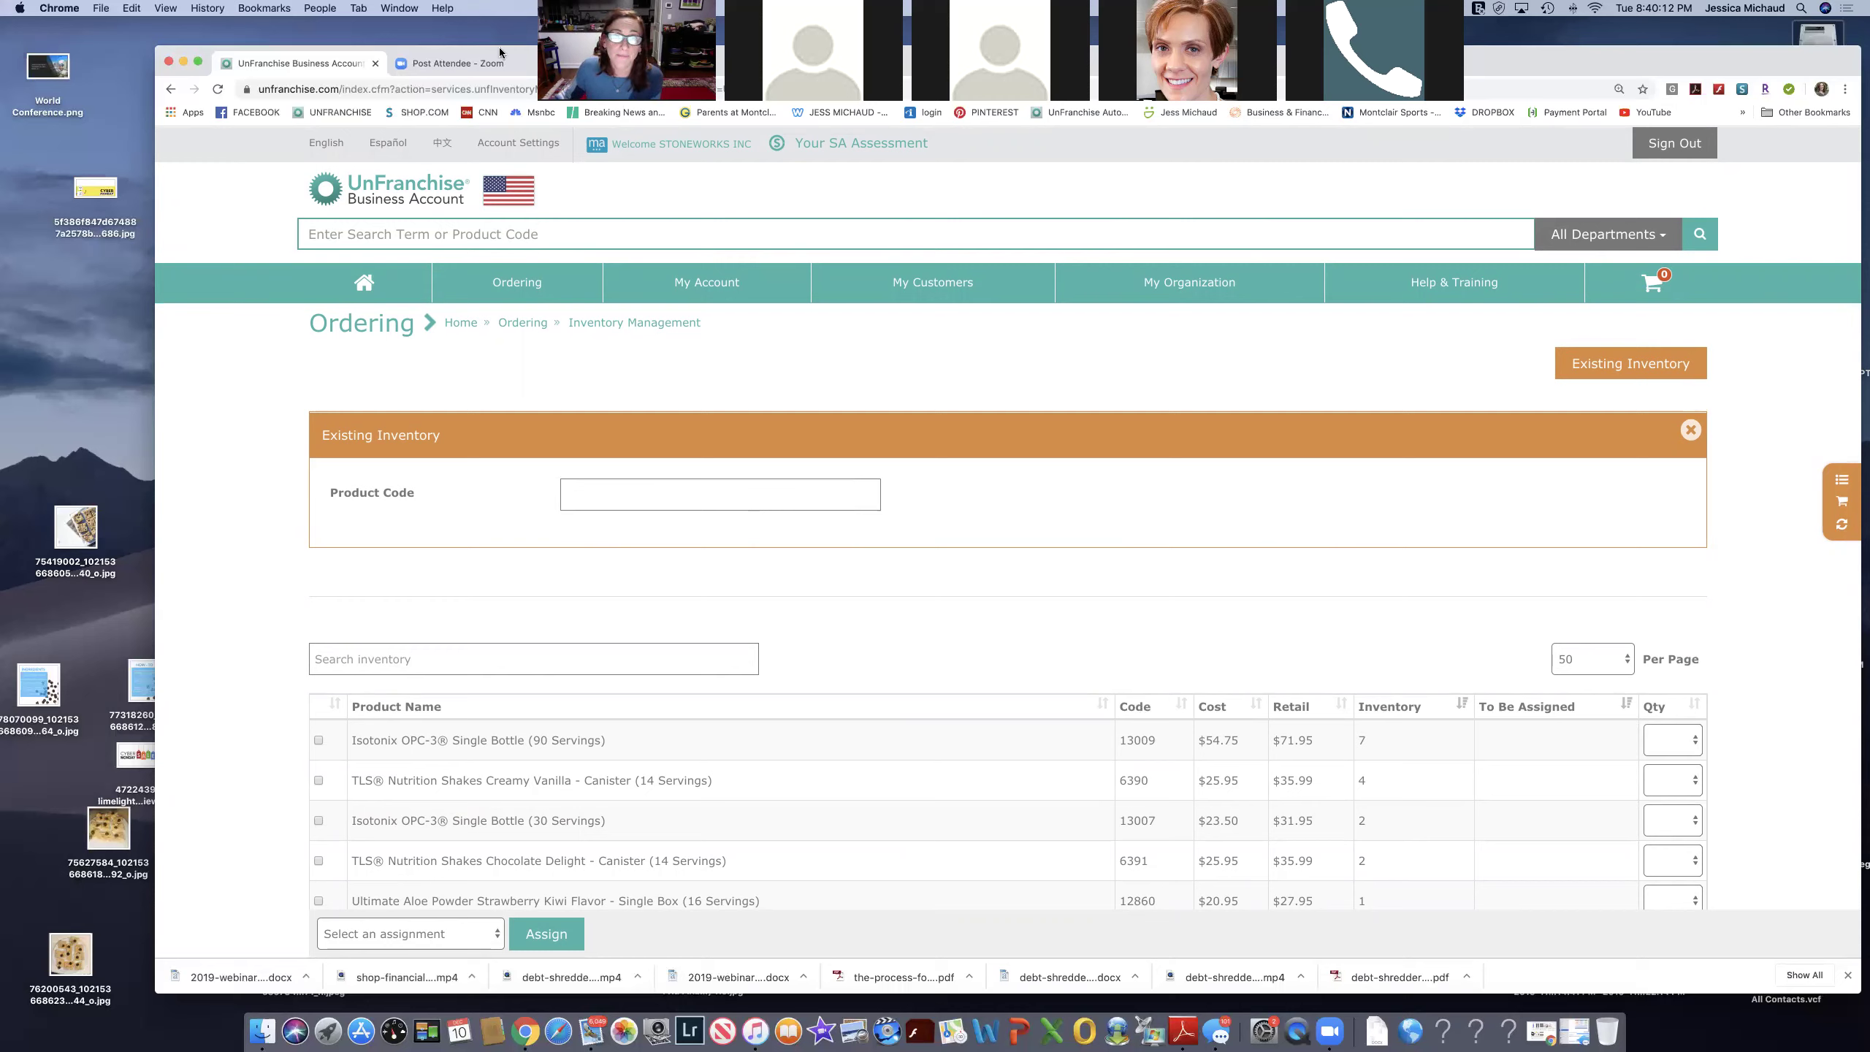
Reposition the browser window, switch to Facebook in a new tab, and expand its list of group shortcuts.
left_click_drag(570, 57, 561, 171)
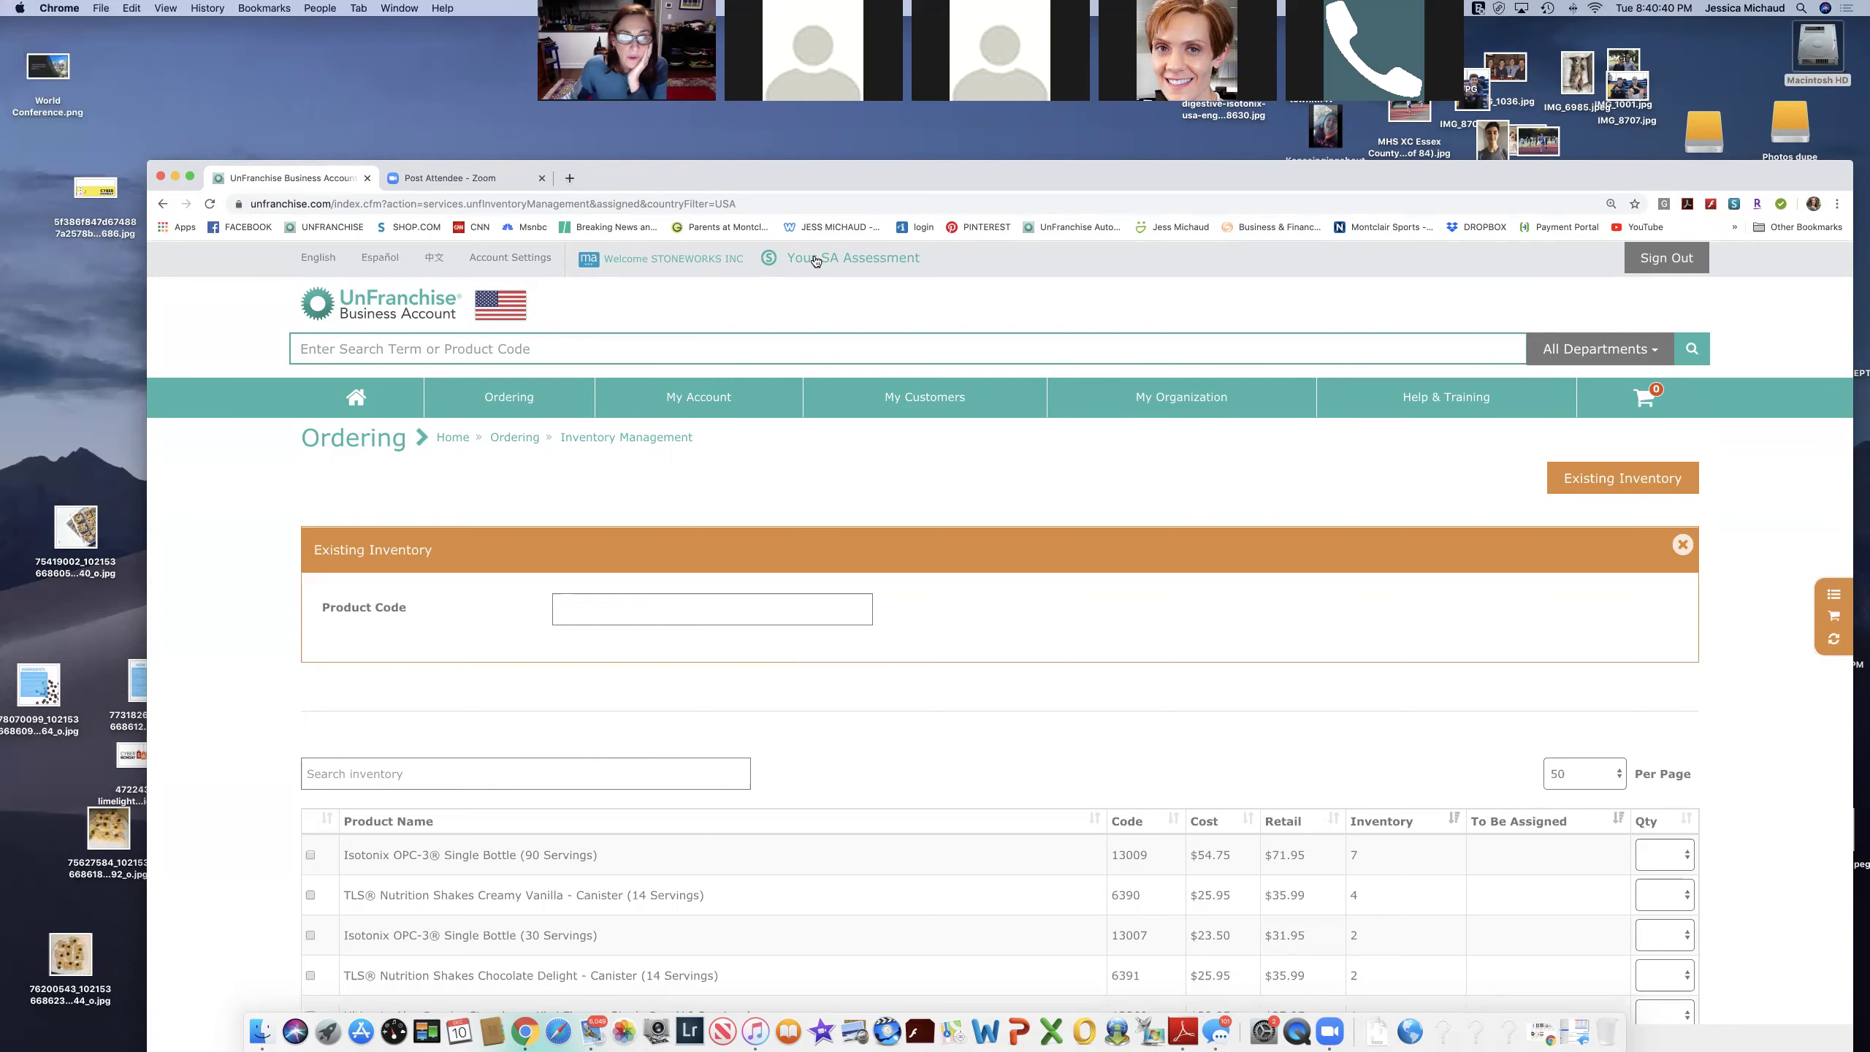
left_click_drag(876, 170, 807, 155)
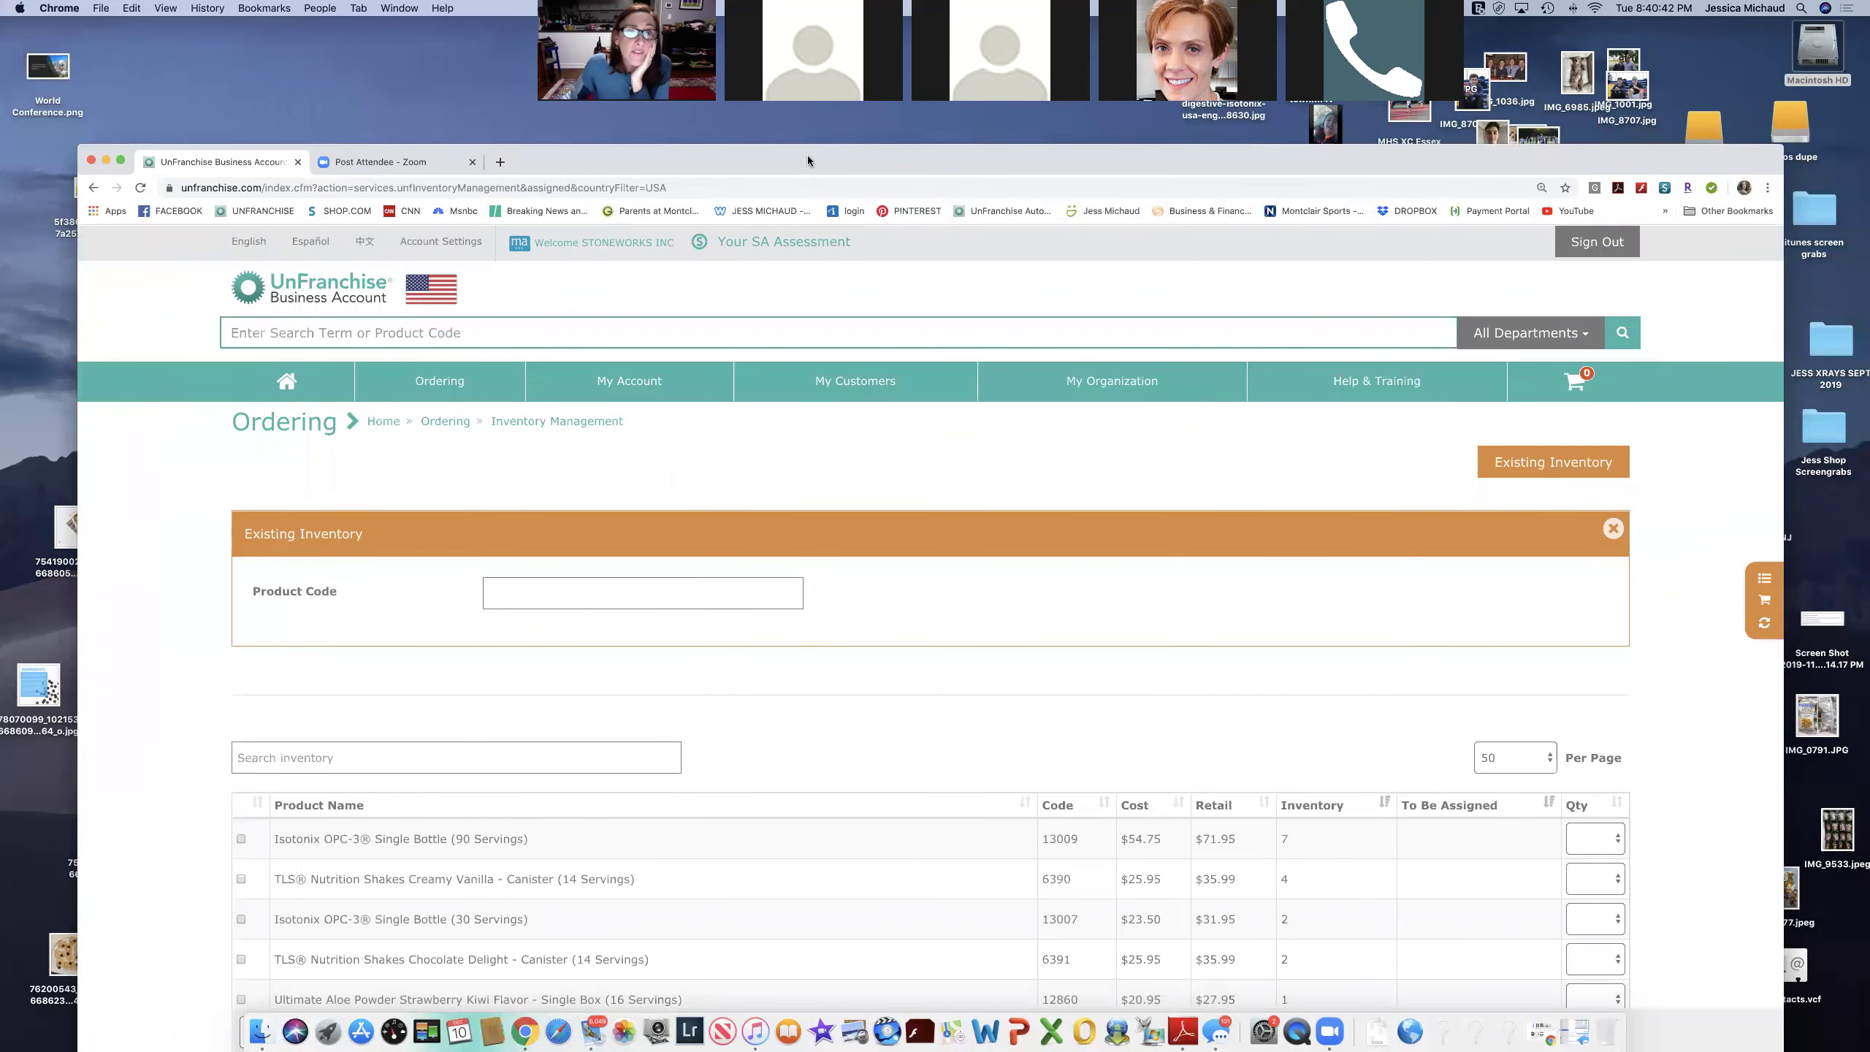
key("super+t")
left_click(177, 208)
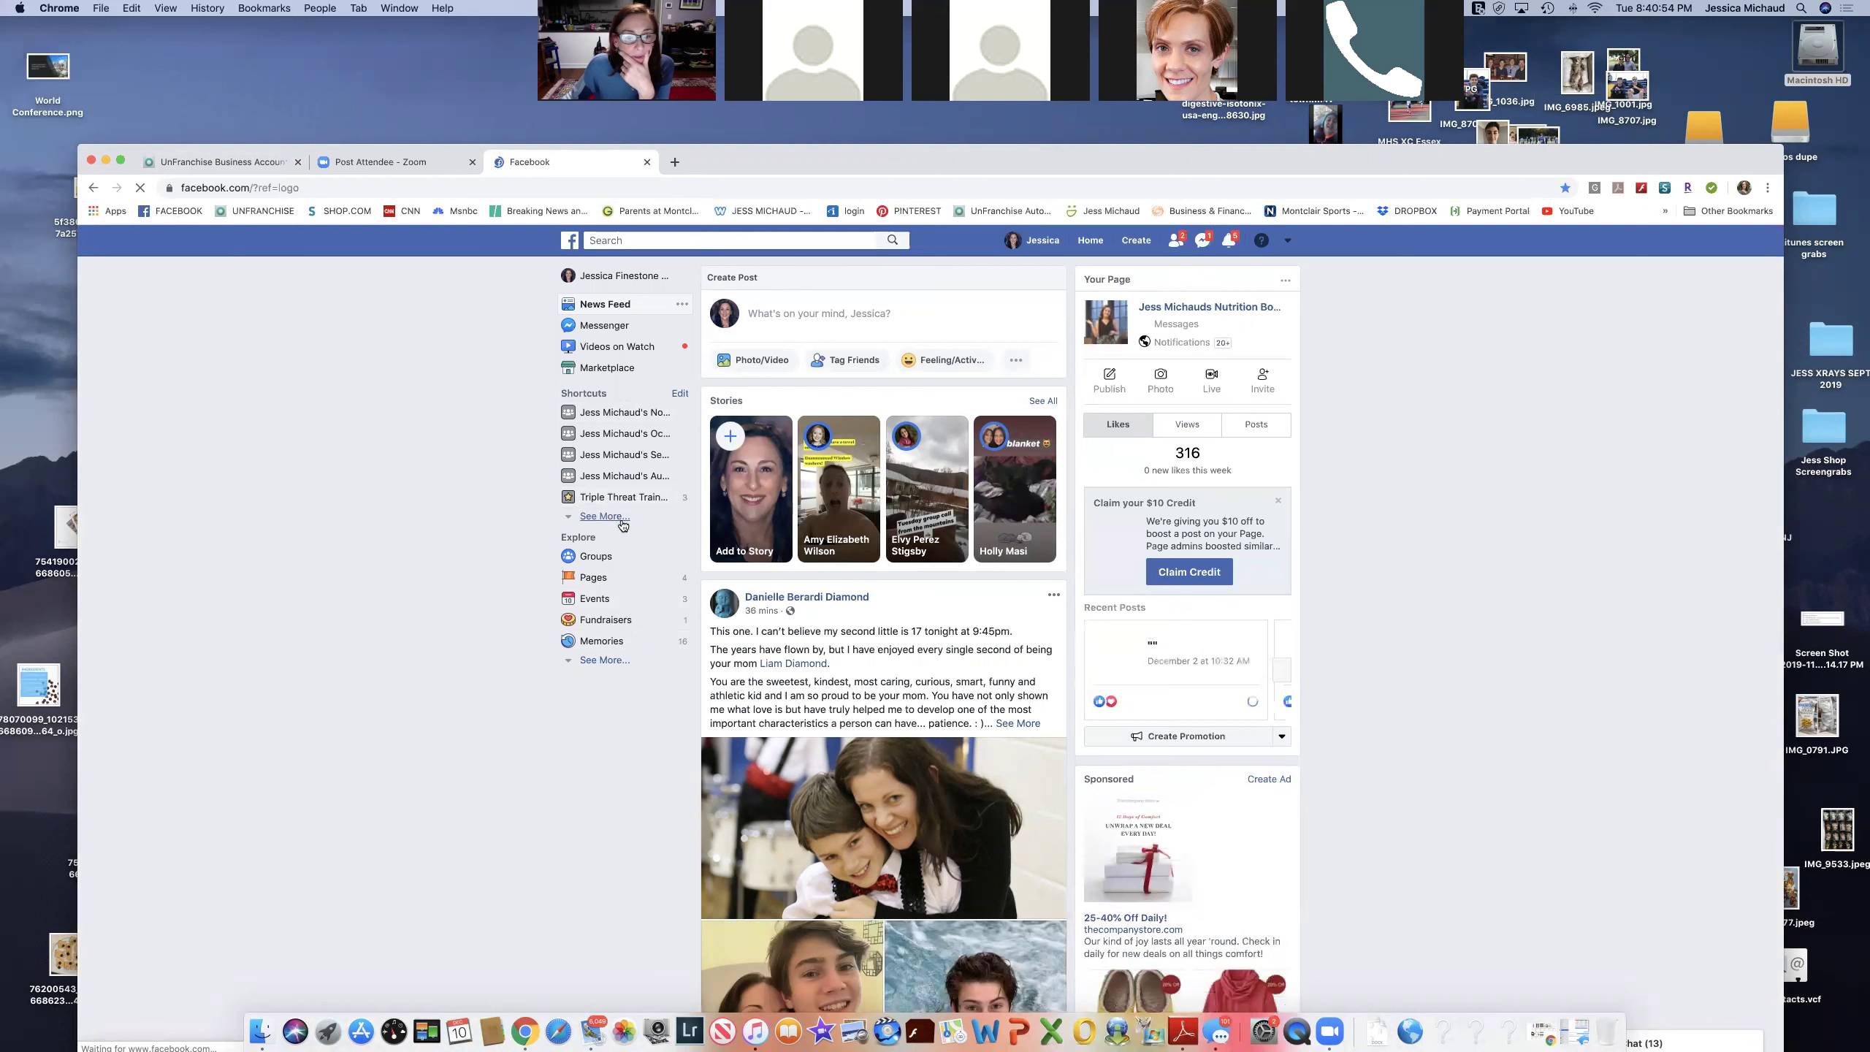
left_click(605, 517)
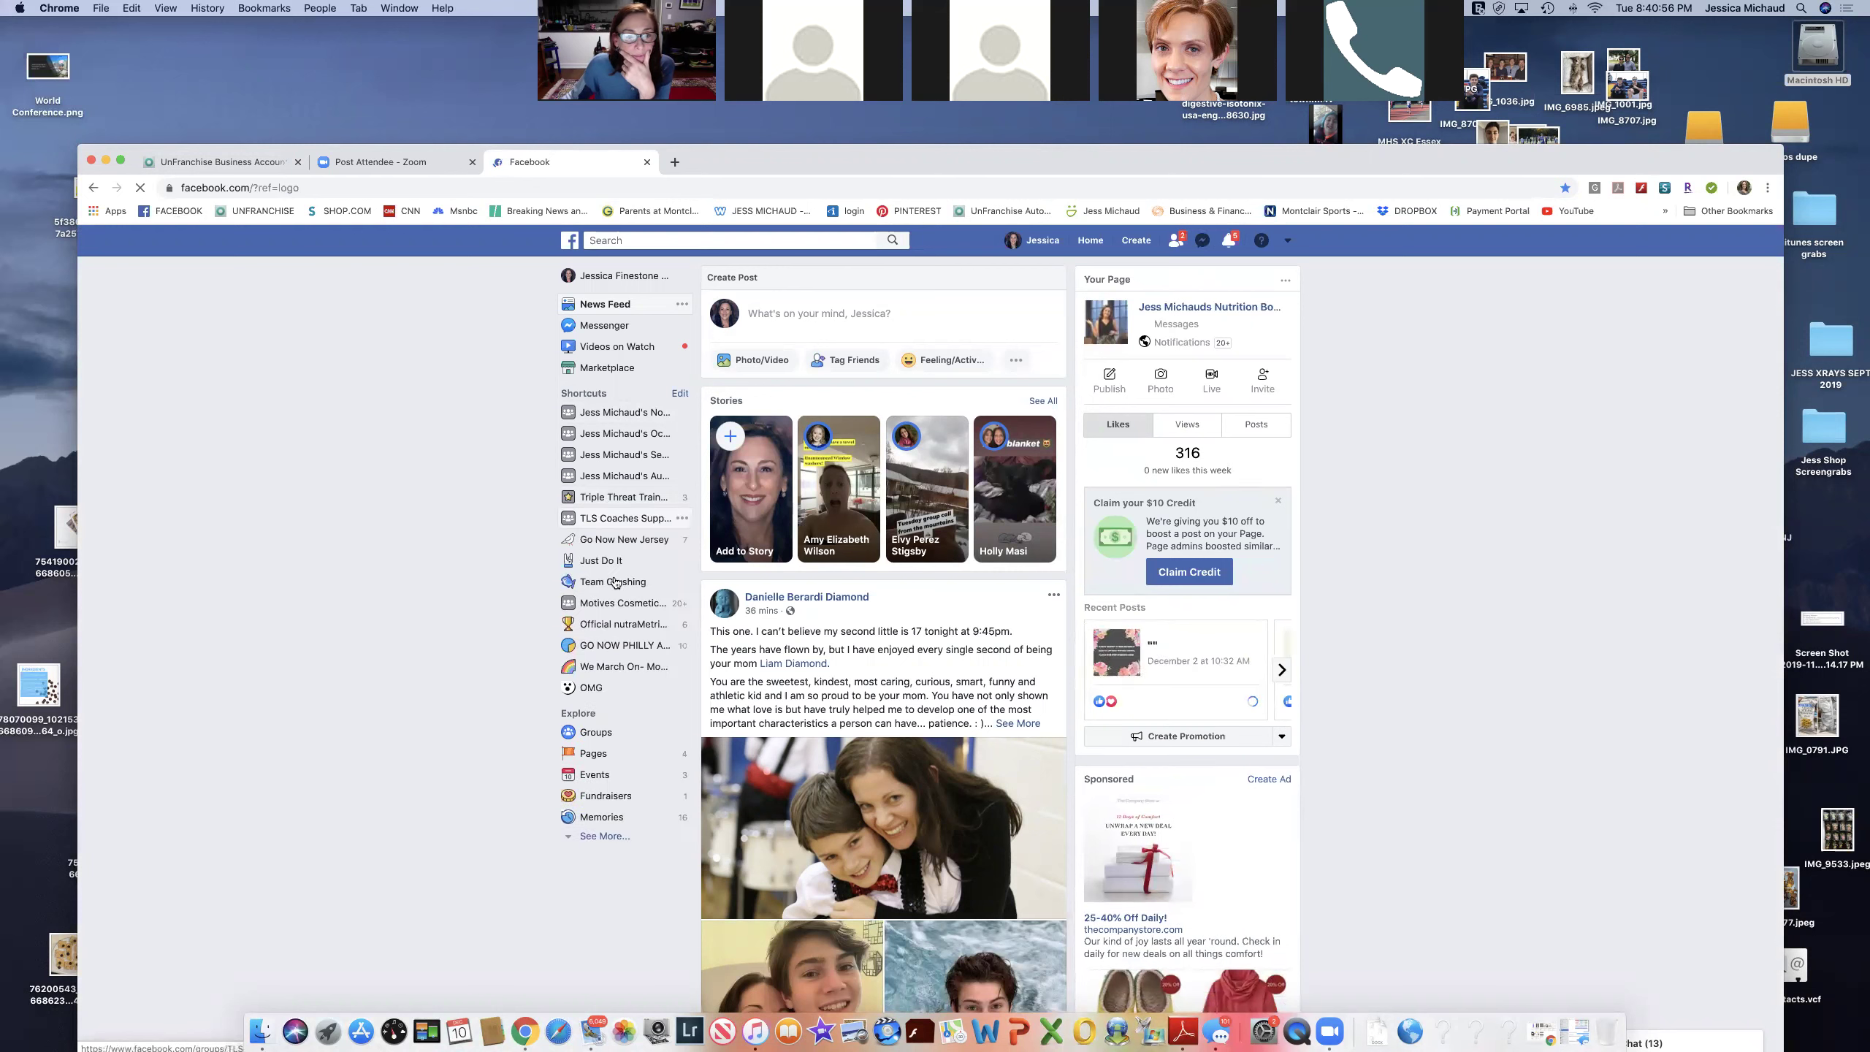